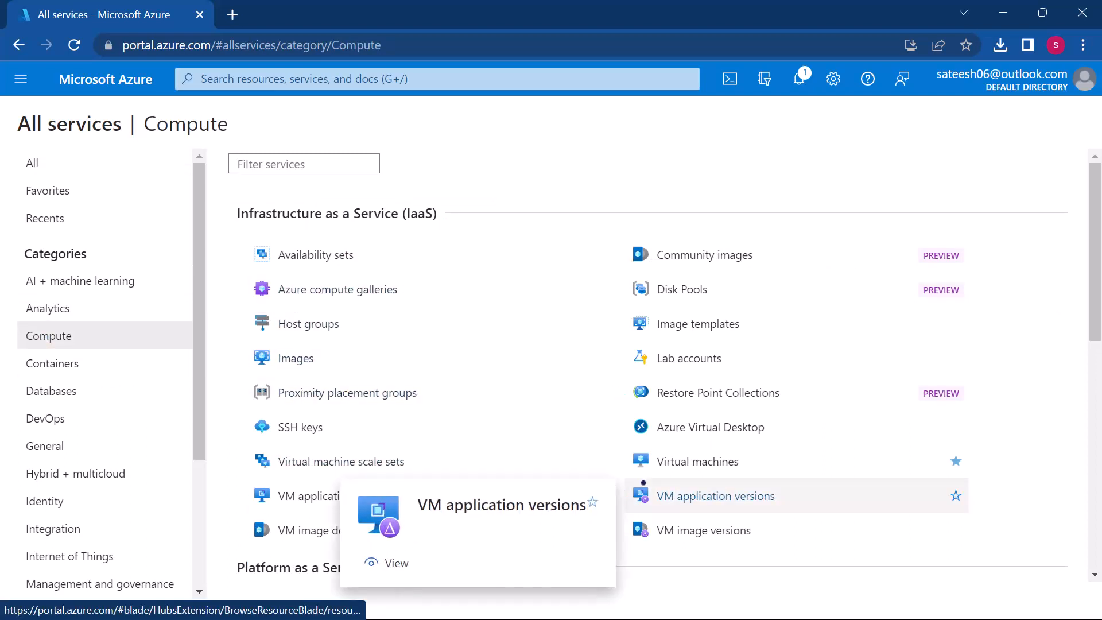
# Step: Search the portal for "virtu" and open the Virtual machines service
pyautogui.scroll(-1, 643, 482)
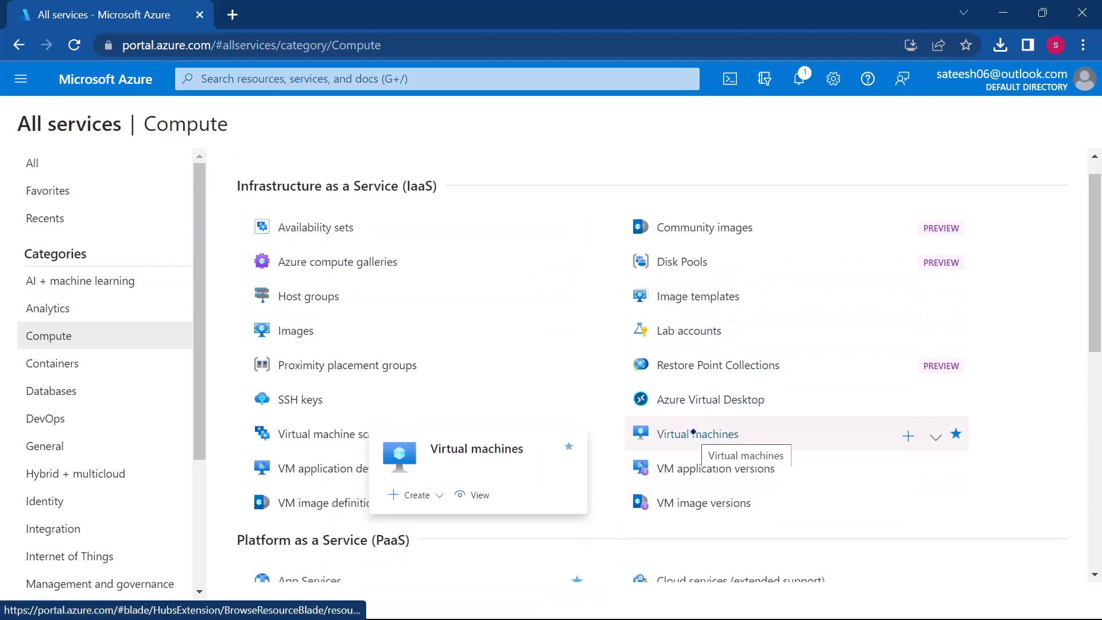
pyautogui.scroll(1, 267, 273)
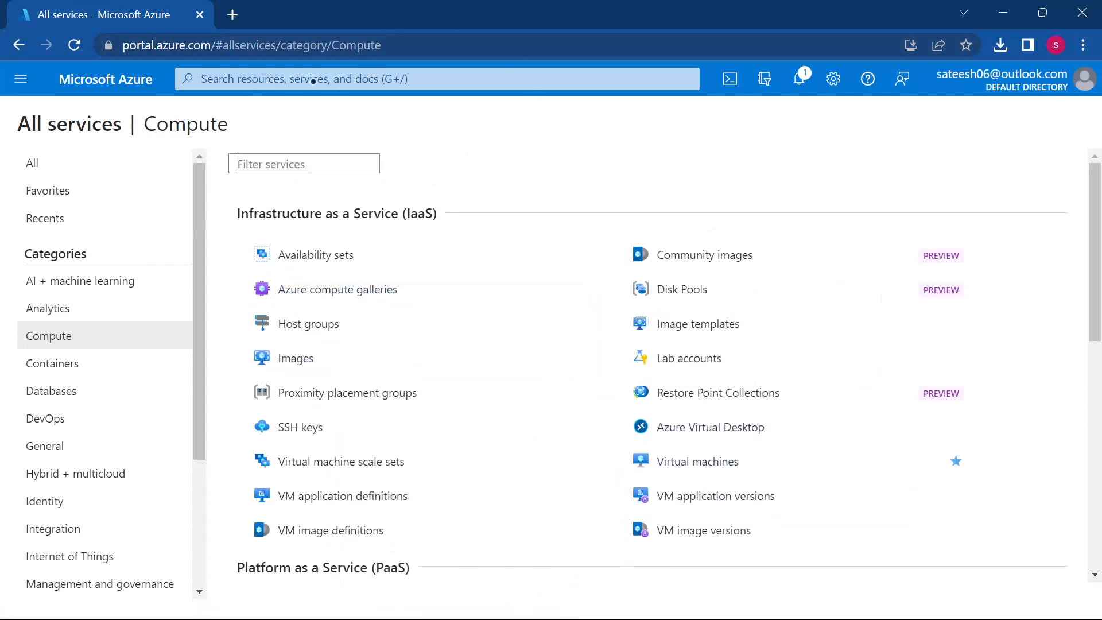
pyautogui.click(390, 81)
pyautogui.write('virtu')
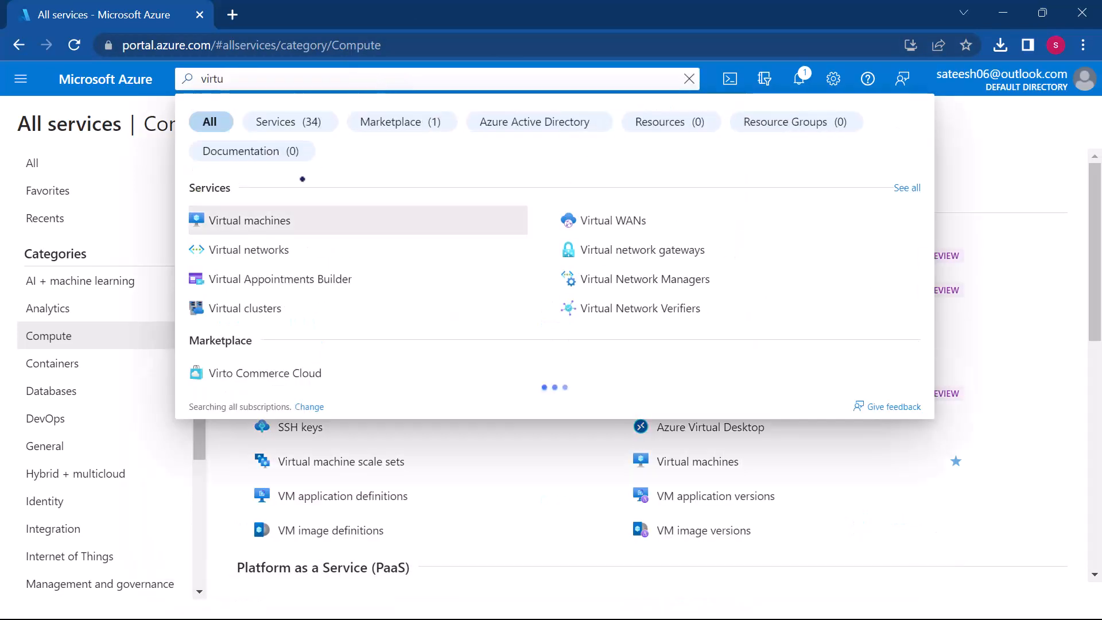
pyautogui.click(259, 217)
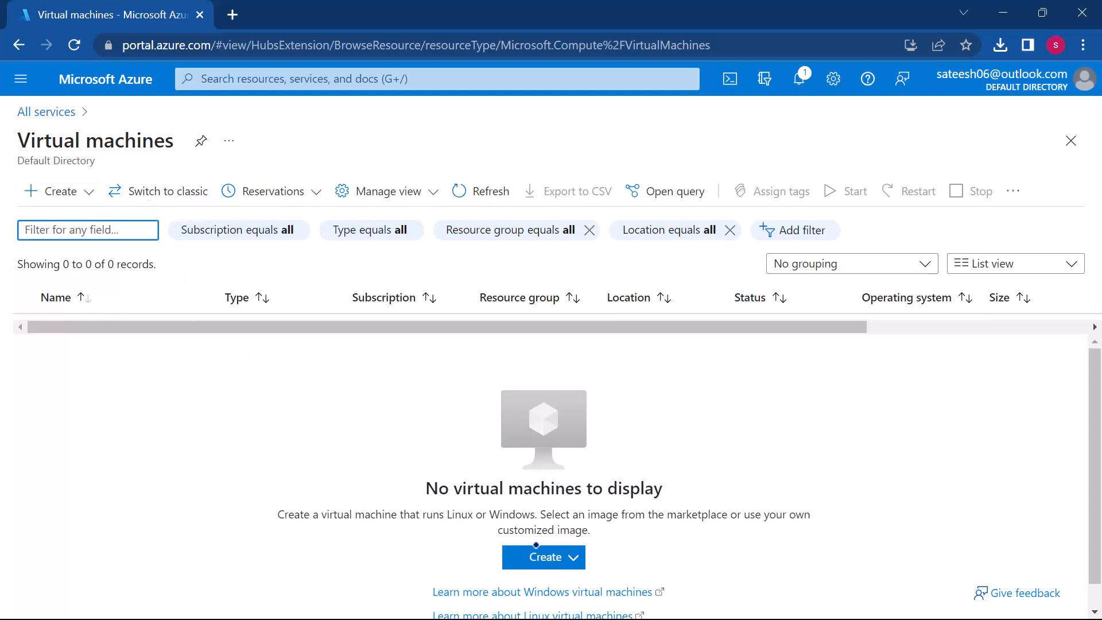
# Step: Start creating an Azure virtual machine under the Visual Studio Enterprise Subscription
pyautogui.click(530, 561)
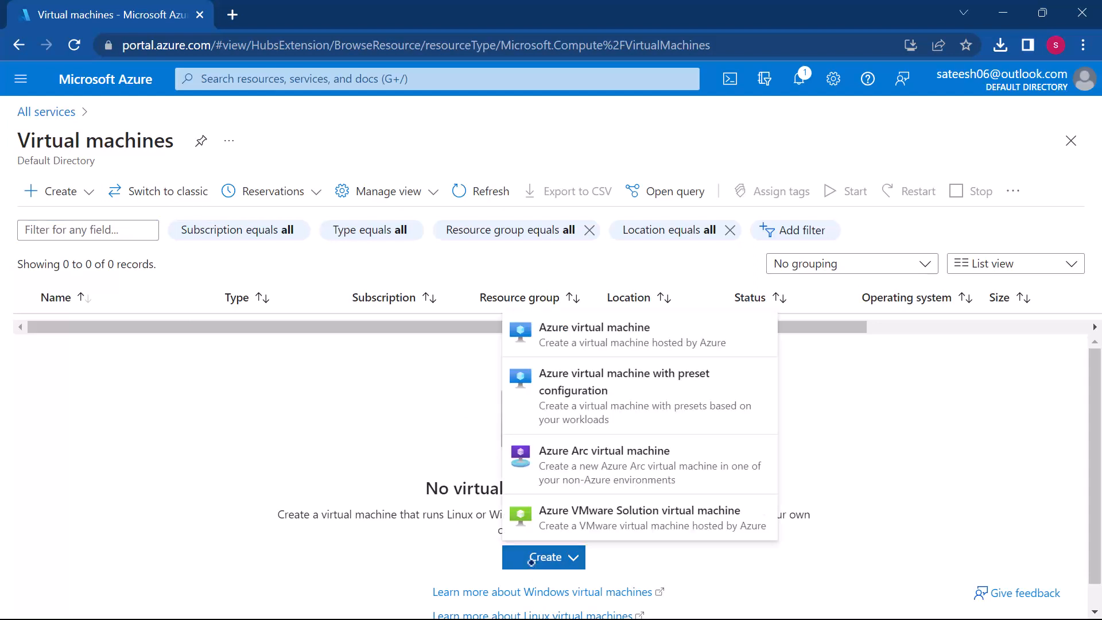
pyautogui.click(577, 326)
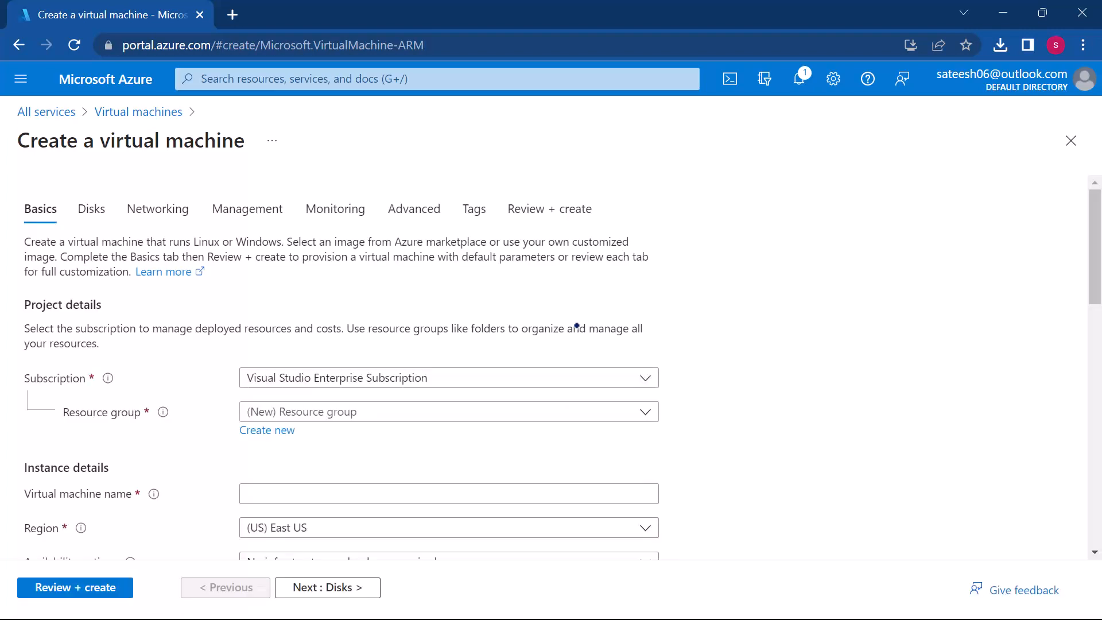
pyautogui.scroll(-1, 408, 376)
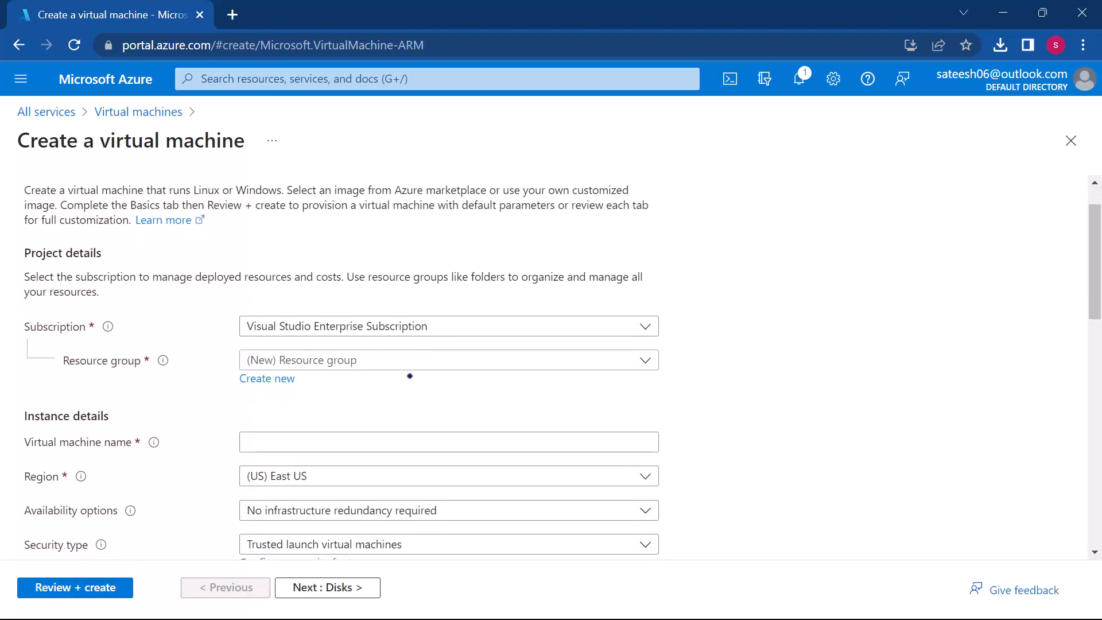
pyautogui.click(505, 321)
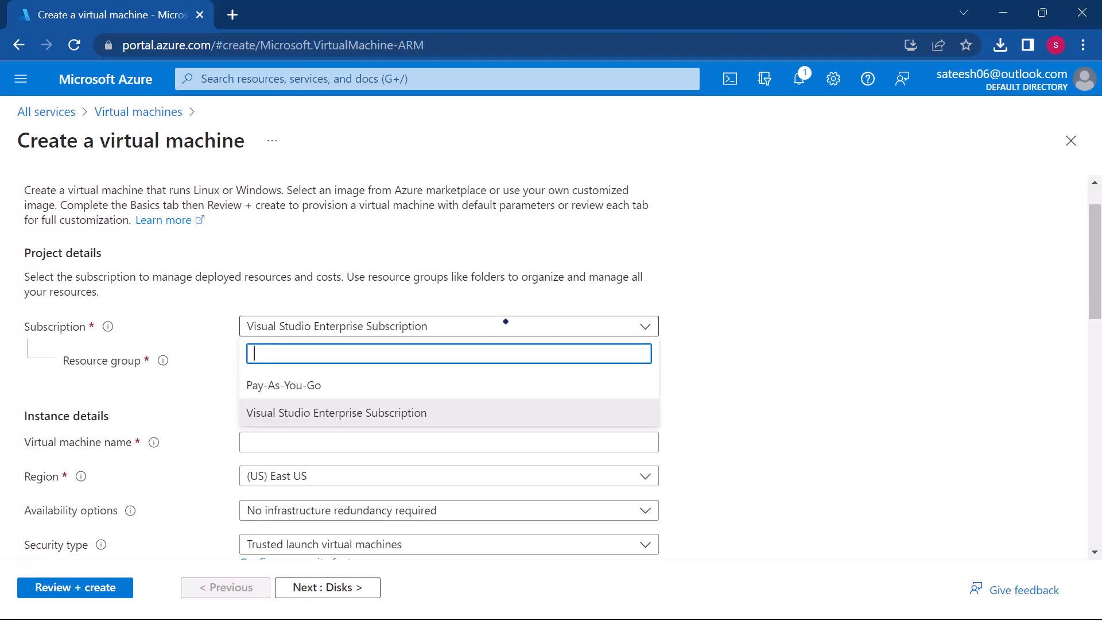
pyautogui.click(302, 413)
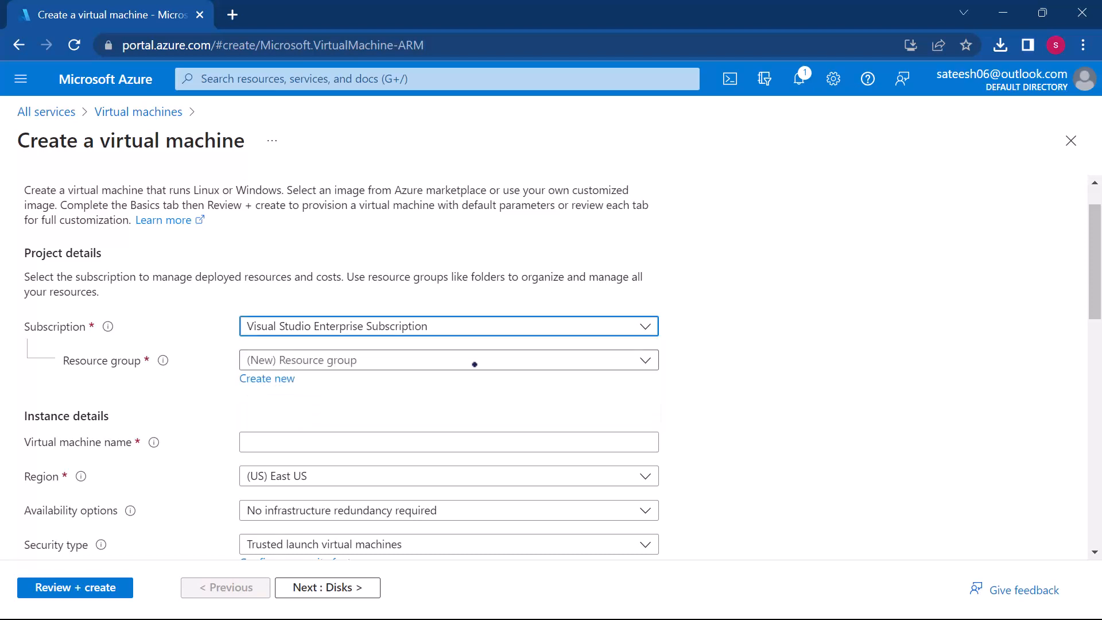
# Step: Create a new resource group named LevelUP for the virtual machine
pyautogui.click(481, 364)
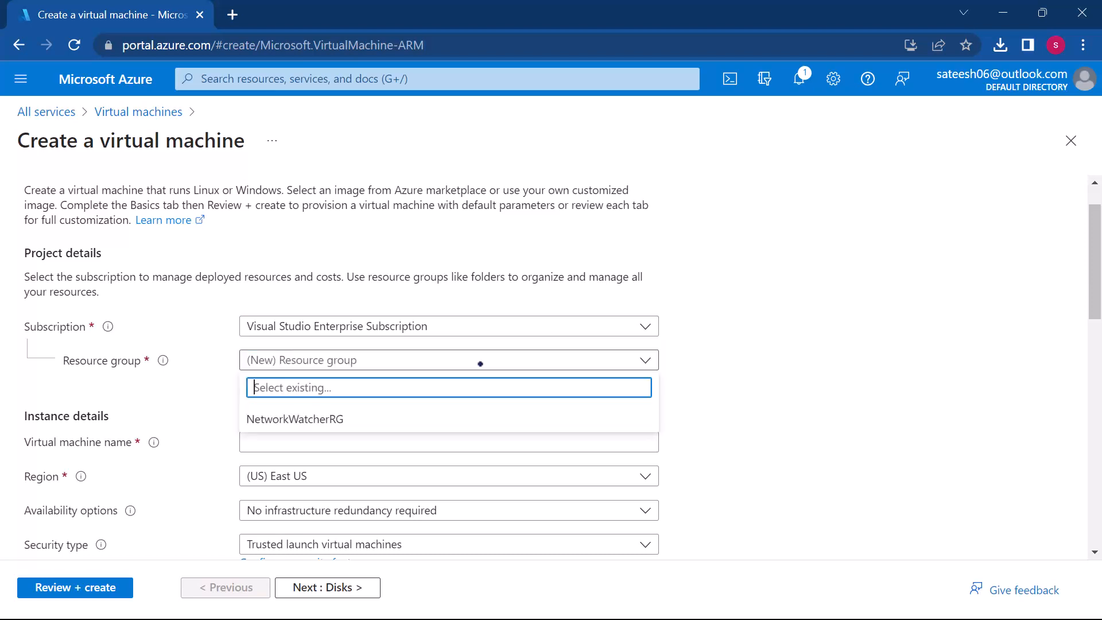
pyautogui.click(670, 393)
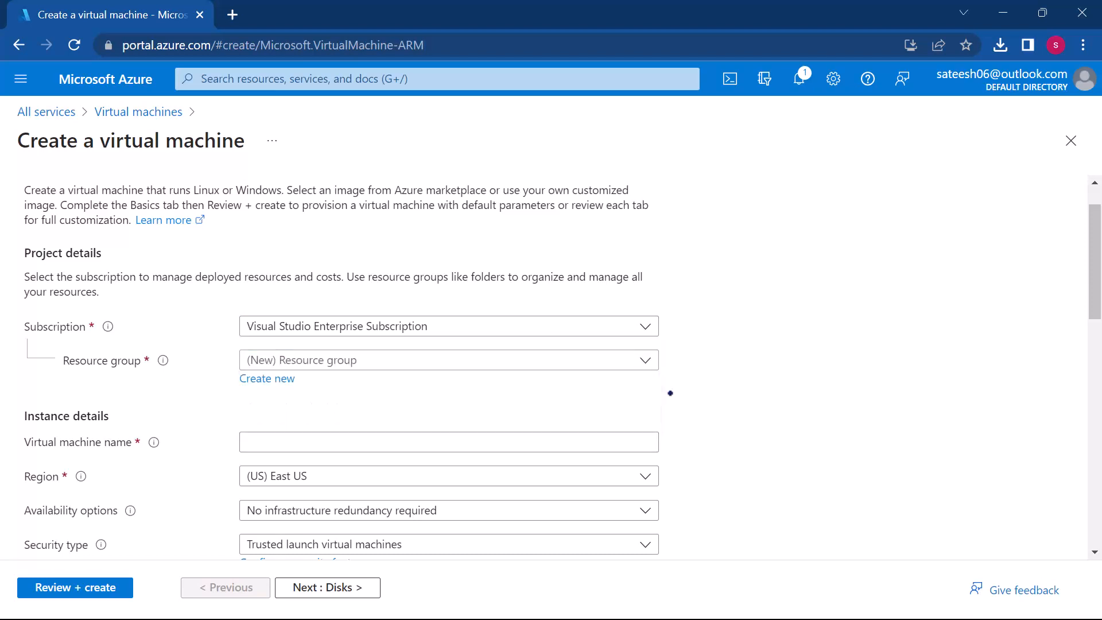
pyautogui.click(257, 381)
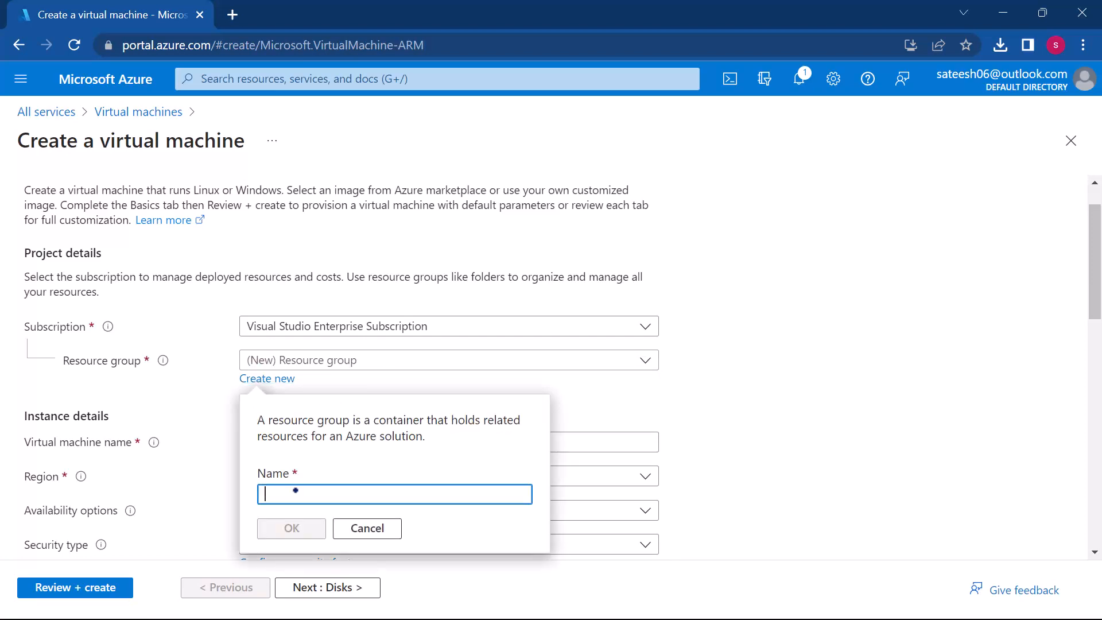
pyautogui.write('LevelUP')
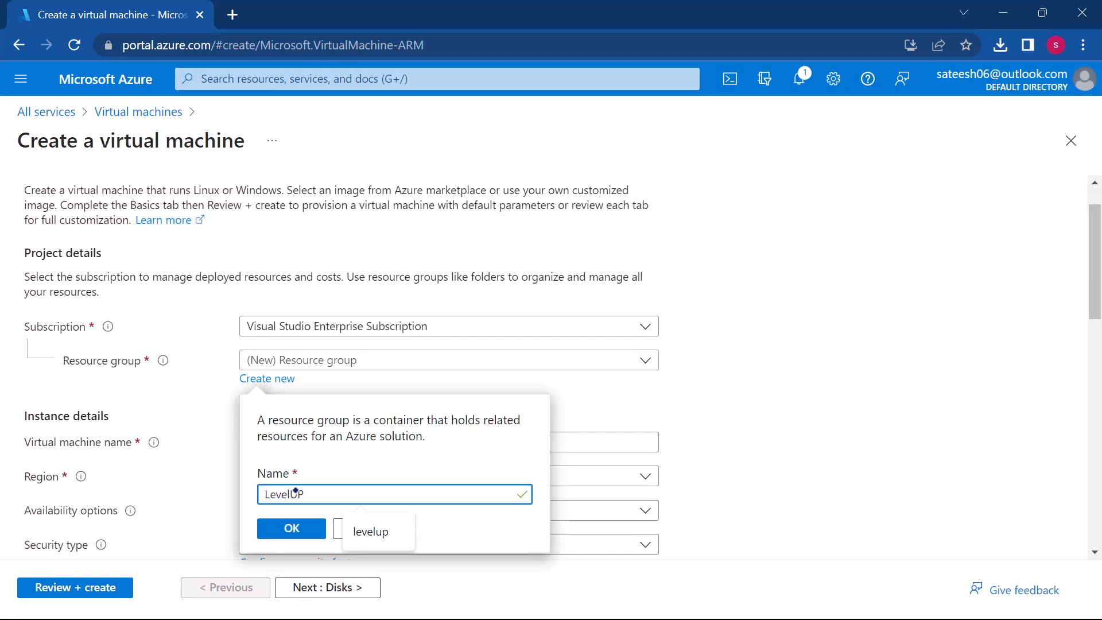
pyautogui.click(293, 528)
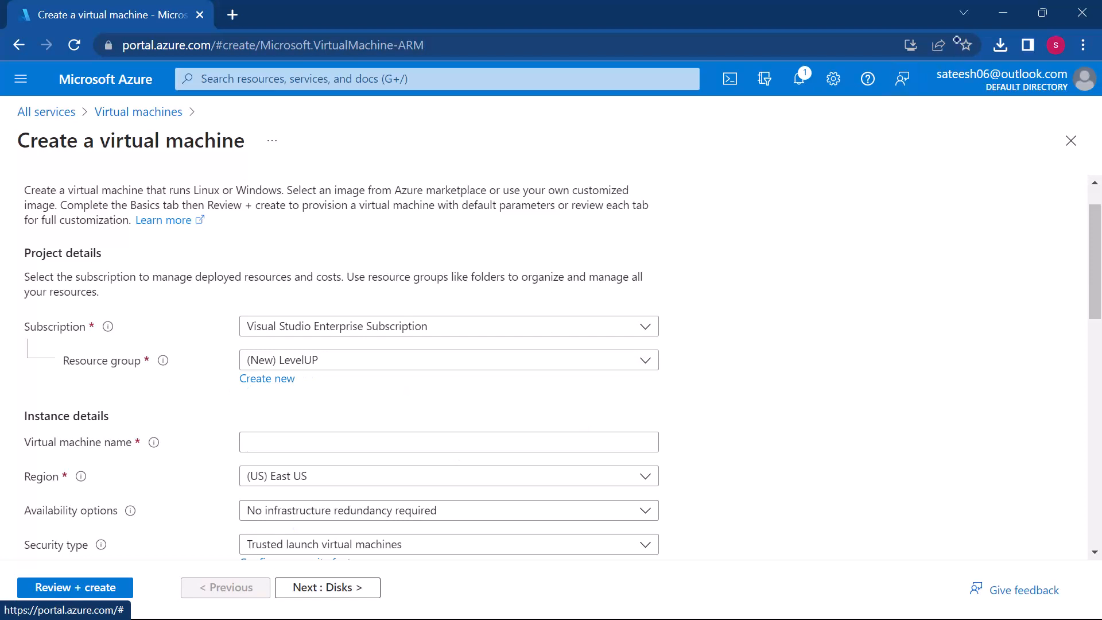
# Step: Name the virtual machine demoiis
pyautogui.click(391, 437)
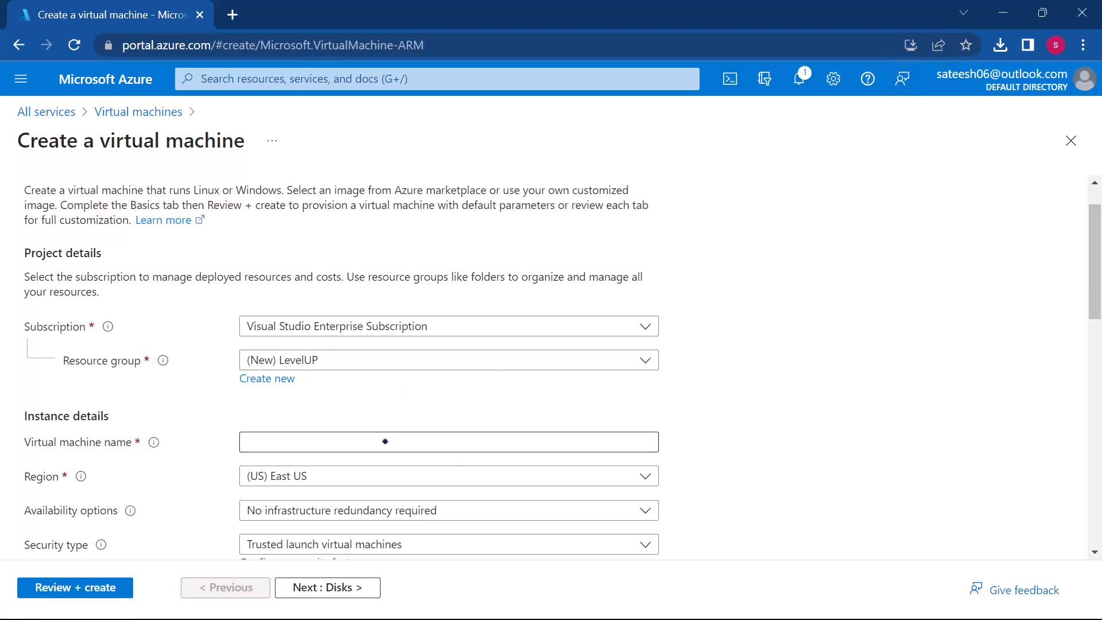
pyautogui.click(385, 441)
pyautogui.scroll(-1, 492, 381)
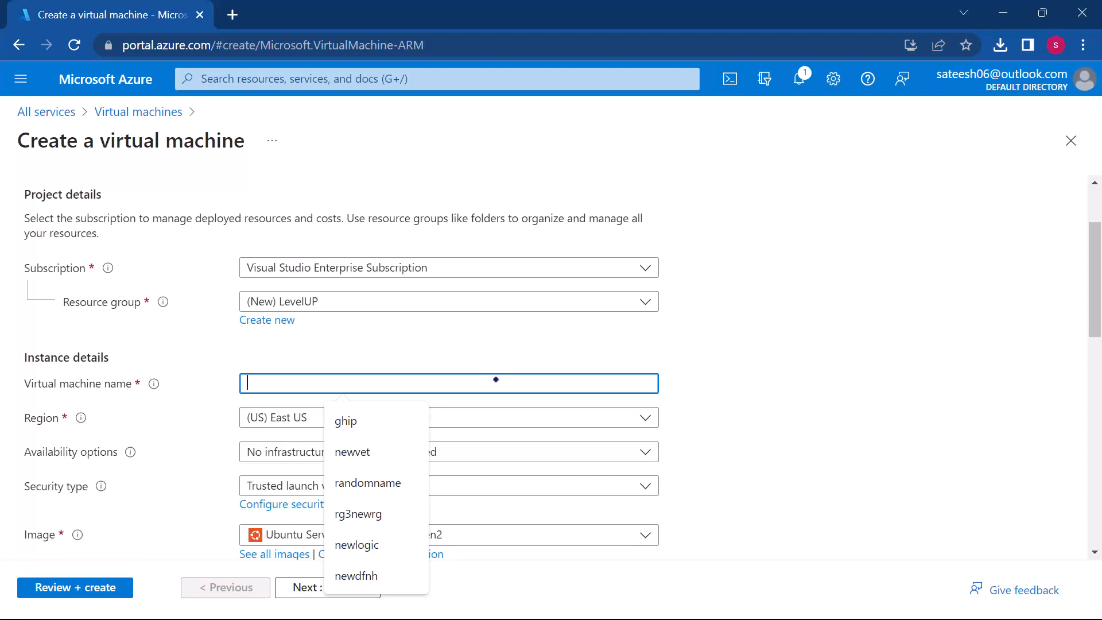
pyautogui.write('demoIIS')
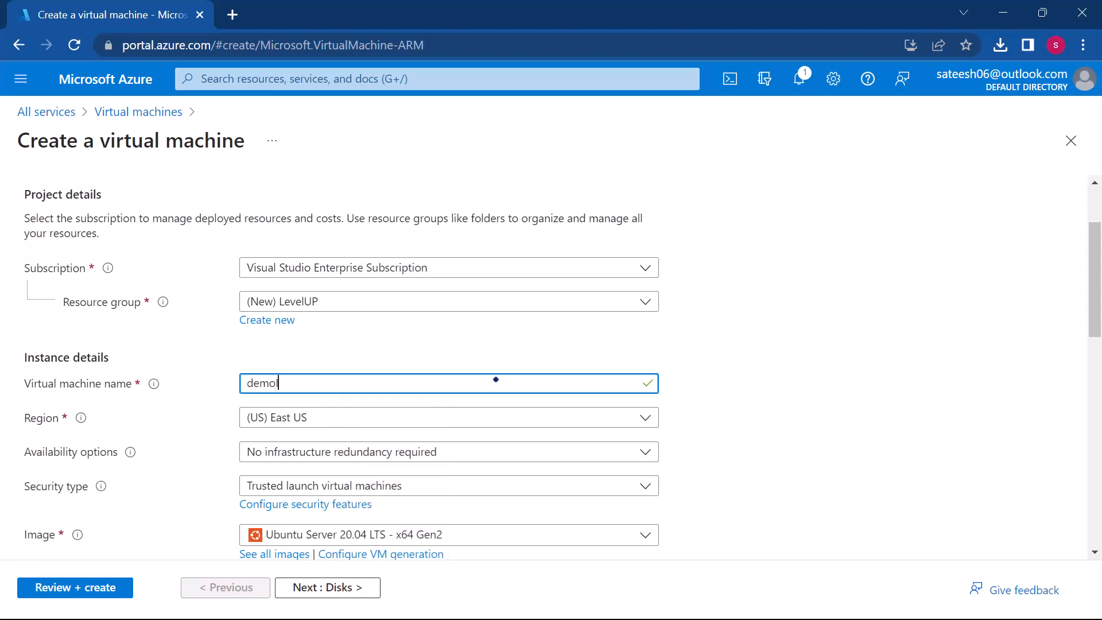
pyautogui.press('BackSpace')
pyautogui.write('iss')
pyautogui.press('BackSpace')
pyautogui.write('is')
# Step: Set the virtual machine's region to (US) East US
pyautogui.scroll(-1, 593, 454)
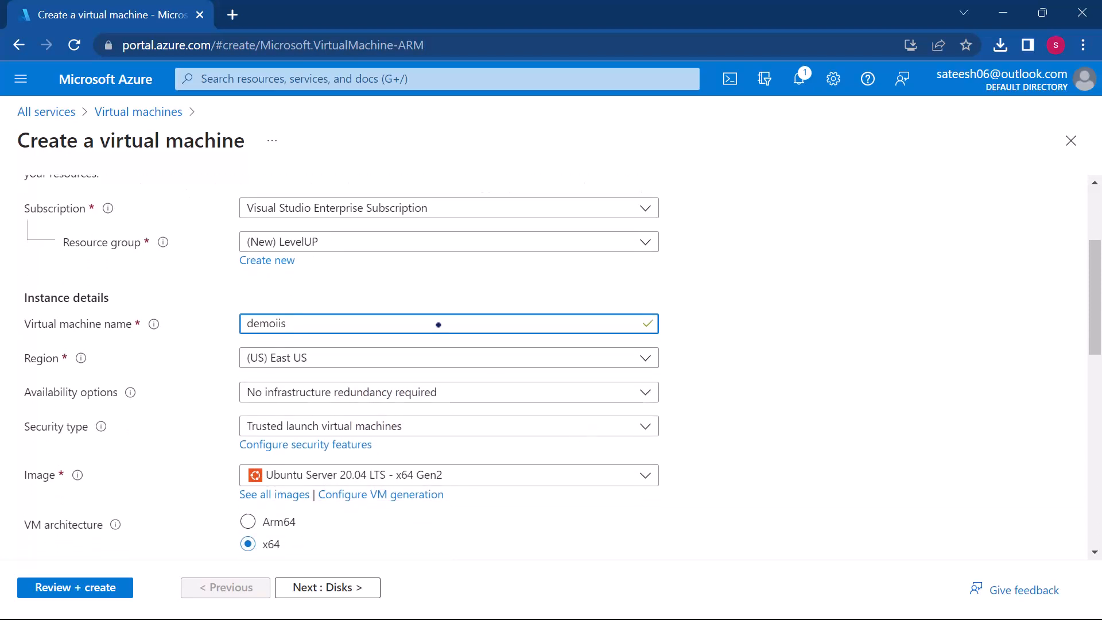
pyautogui.click(438, 359)
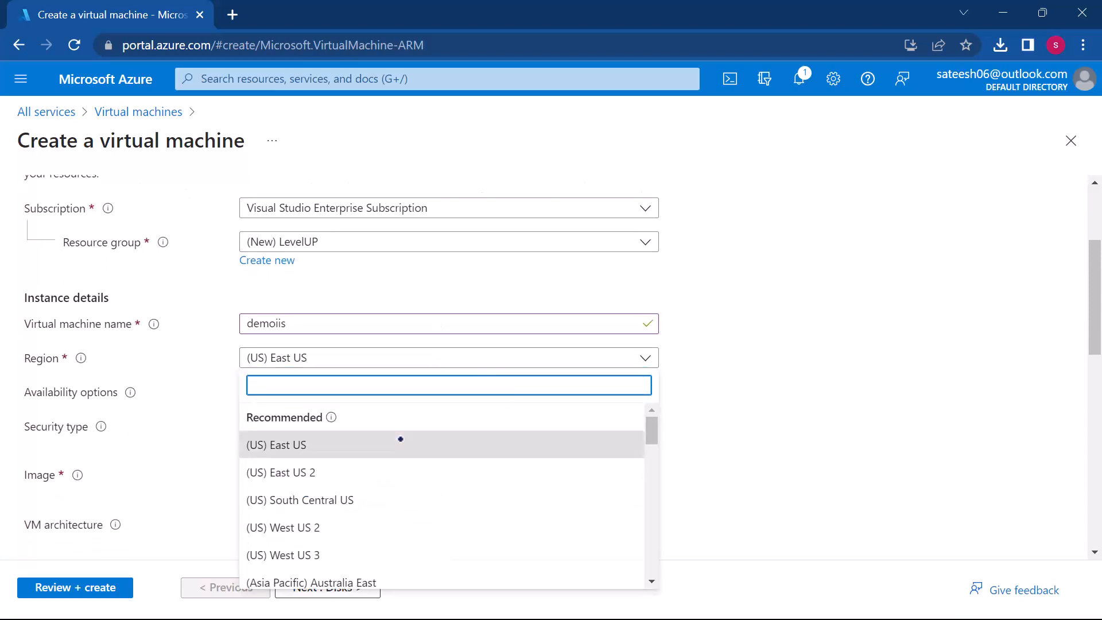
pyautogui.click(288, 445)
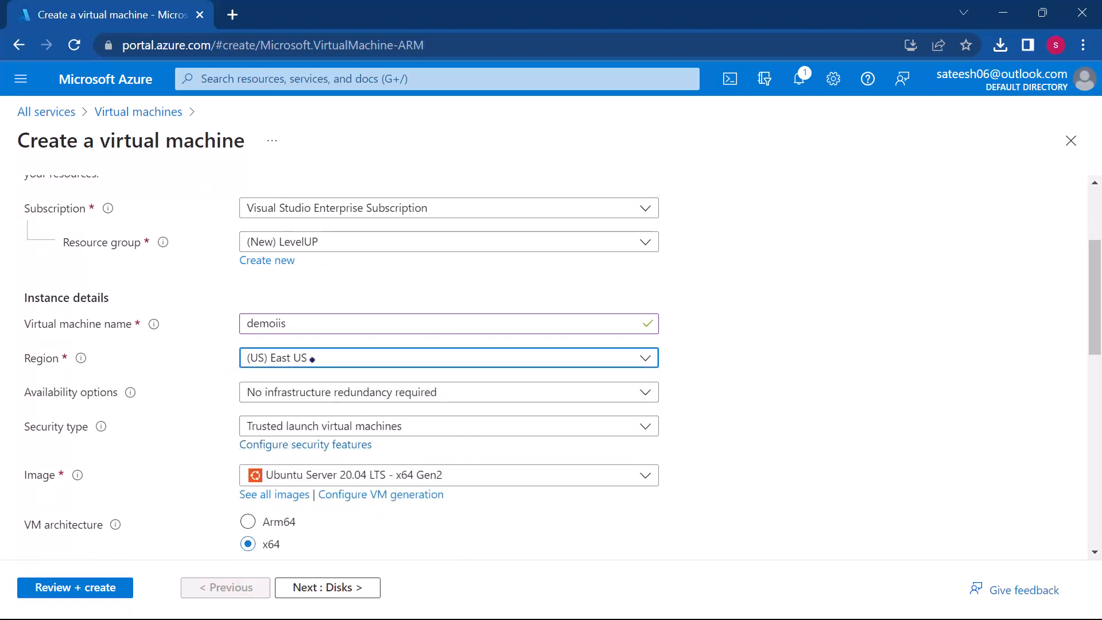
pyautogui.scroll(3, 324, 372)
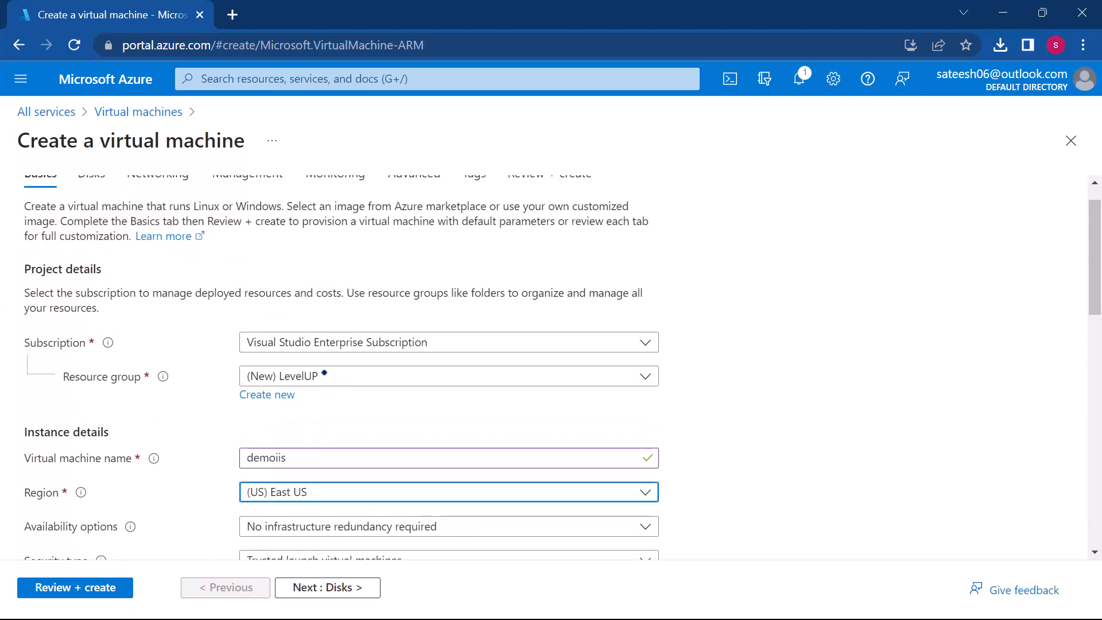
pyautogui.scroll(-1, 331, 467)
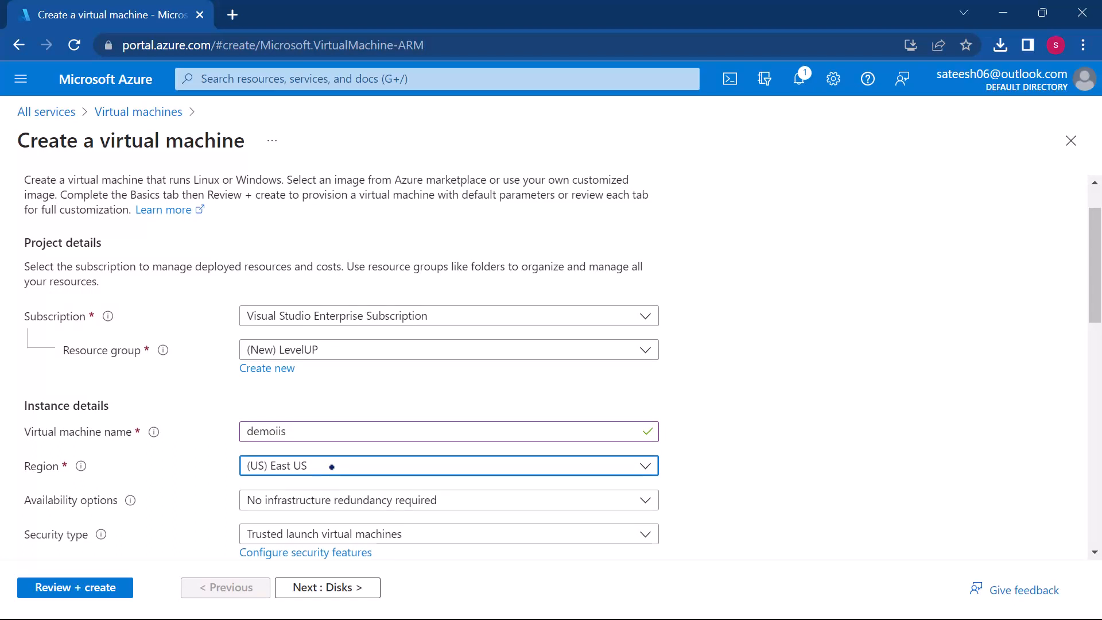
# Step: Look through the suggested operating system images and open the full marketplace list of images for the virtual machine
pyautogui.scroll(-1, 332, 468)
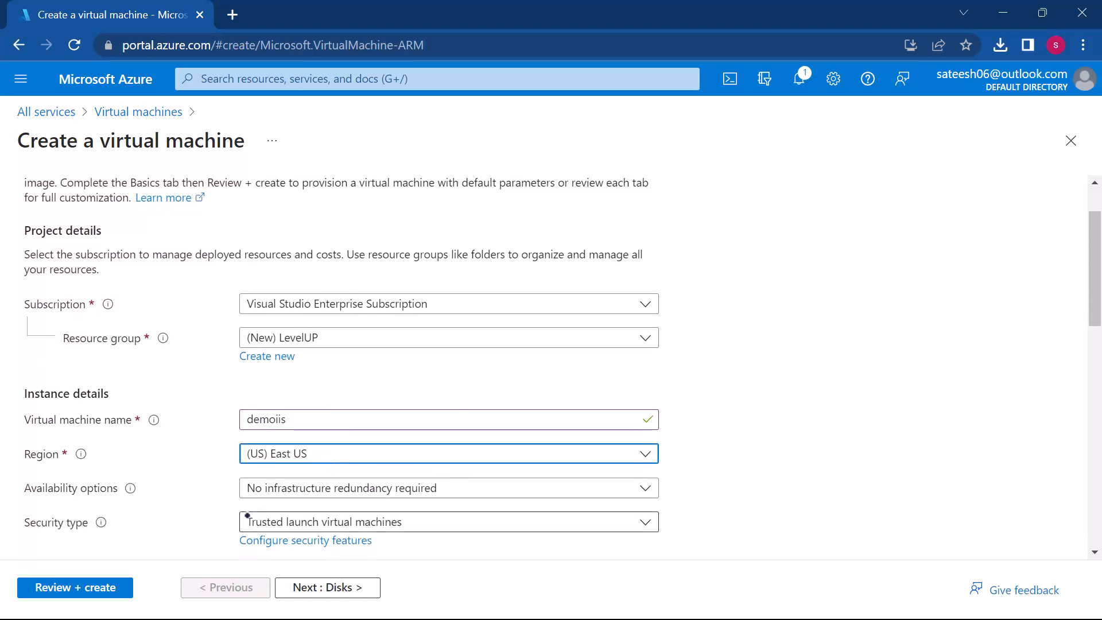
pyautogui.scroll(-3, 247, 515)
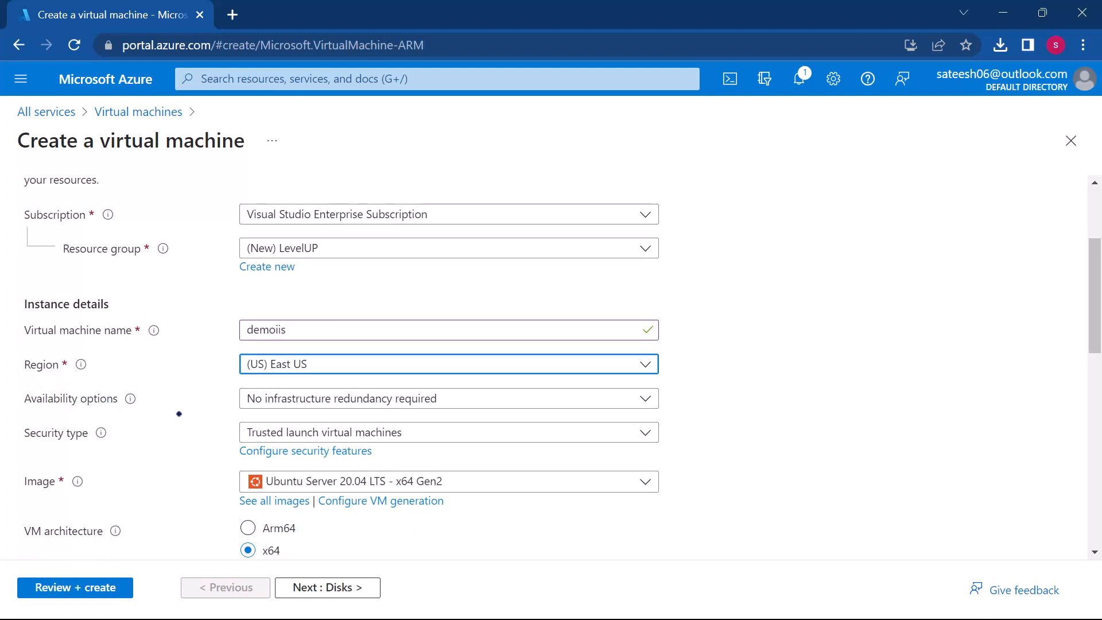
pyautogui.scroll(-3, 188, 467)
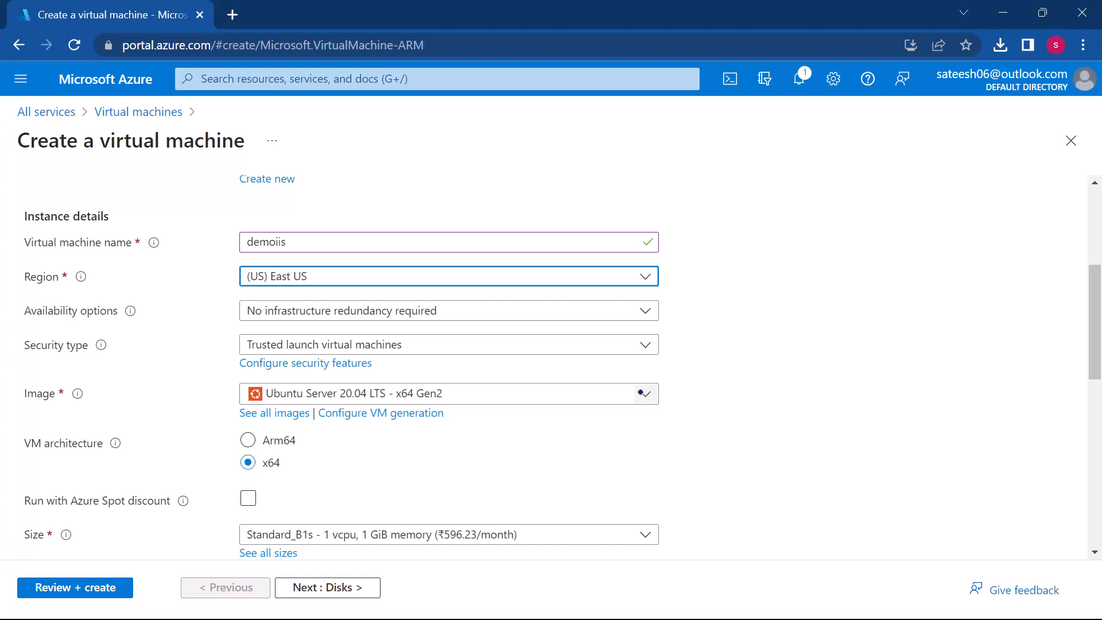
pyautogui.click(641, 394)
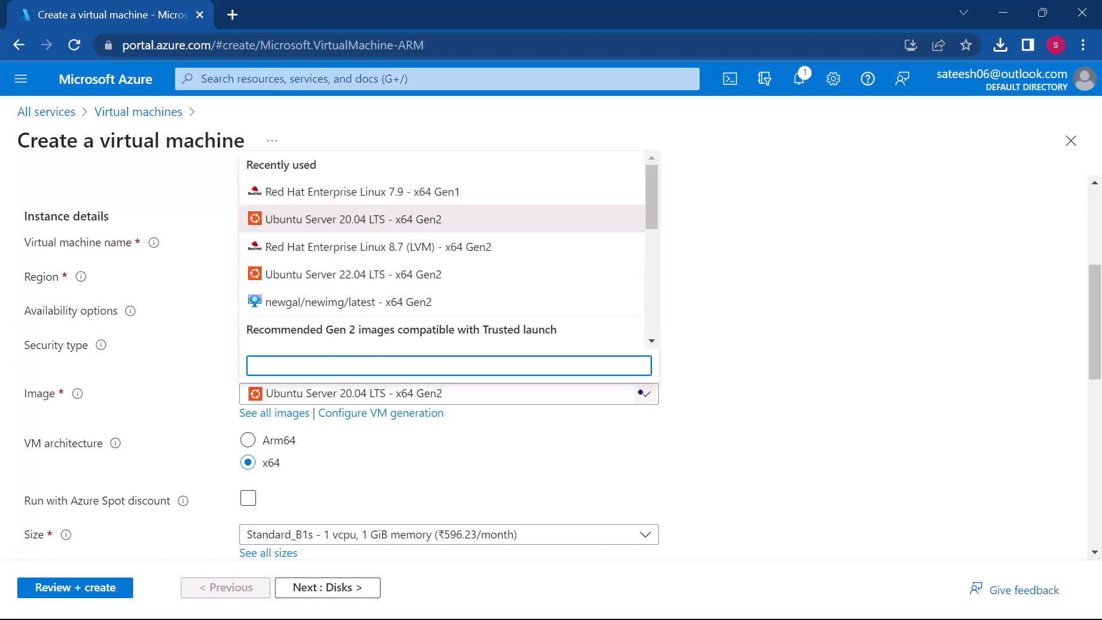
pyautogui.scroll(-3, 448, 299)
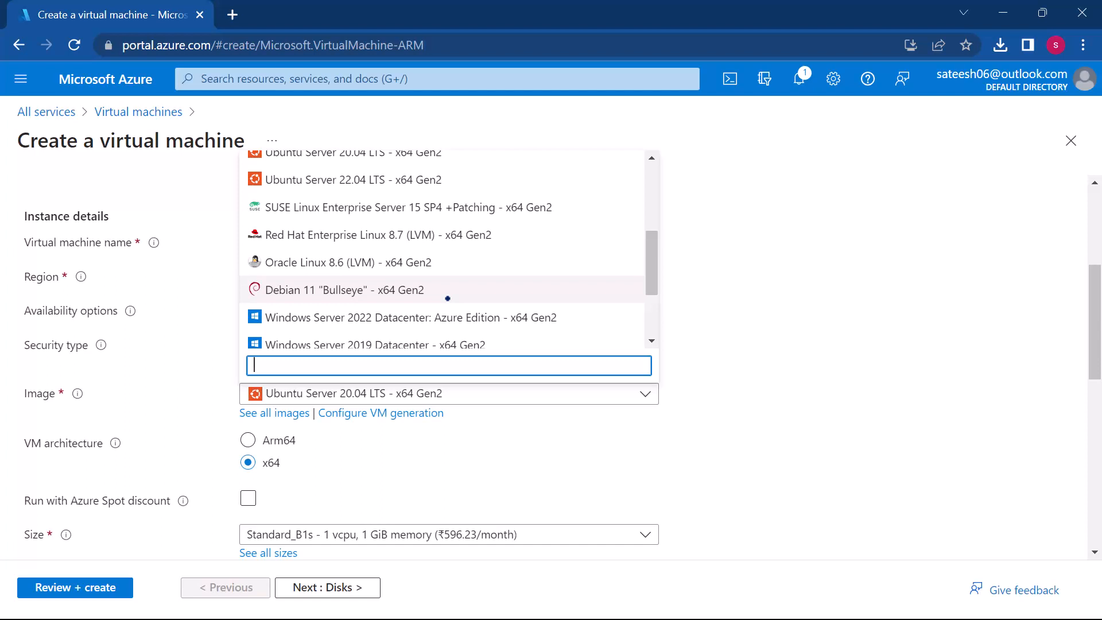
pyautogui.scroll(-3, 447, 299)
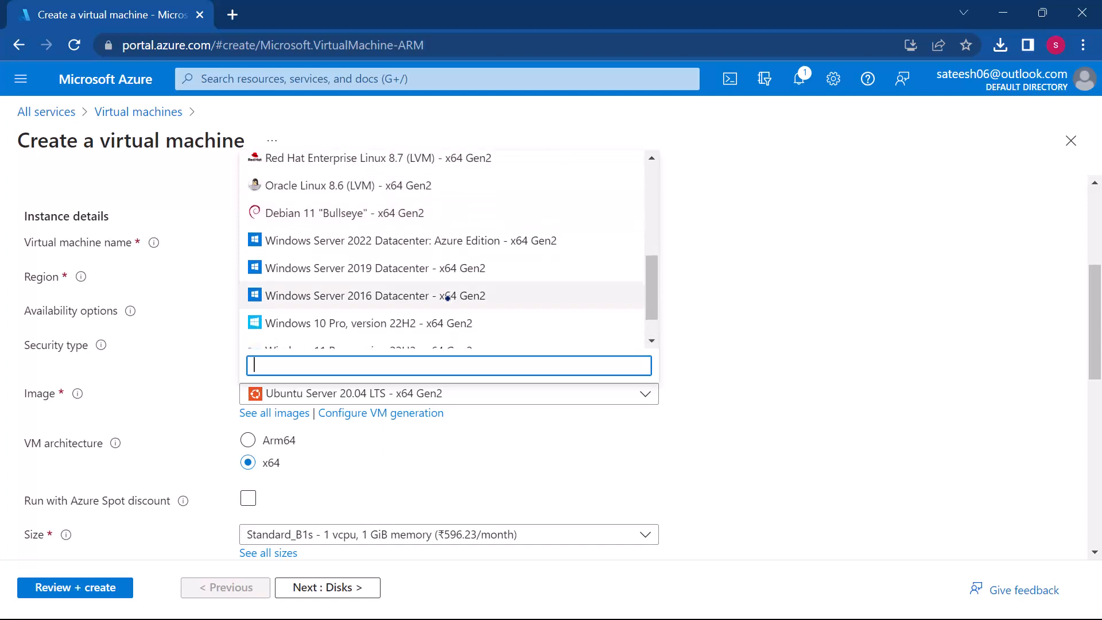
pyautogui.scroll(6, 453, 289)
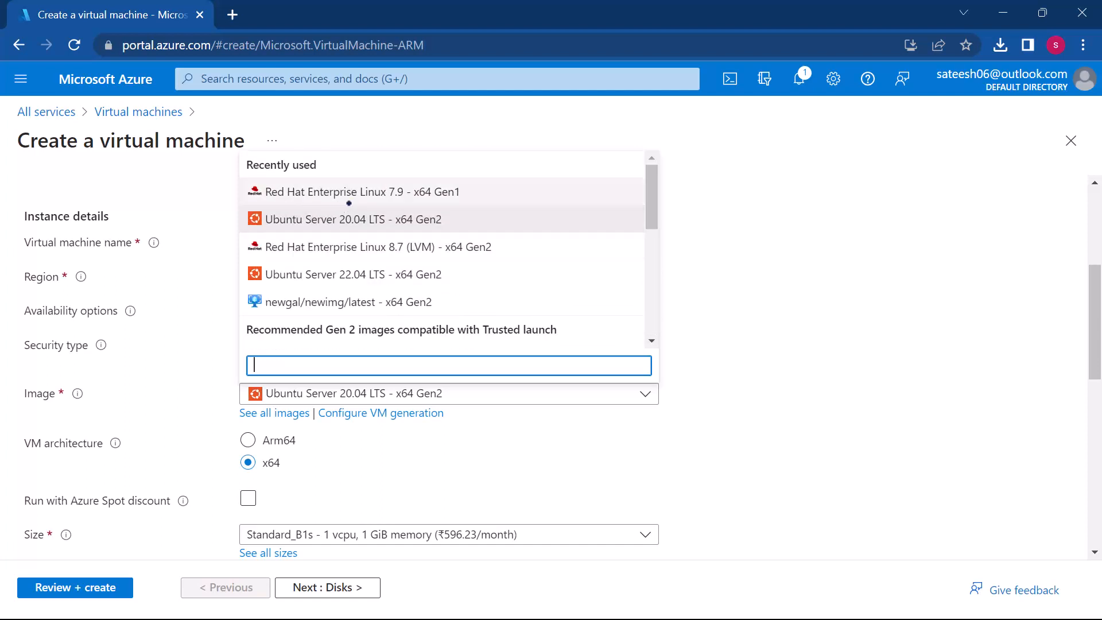
pyautogui.scroll(-4, 343, 248)
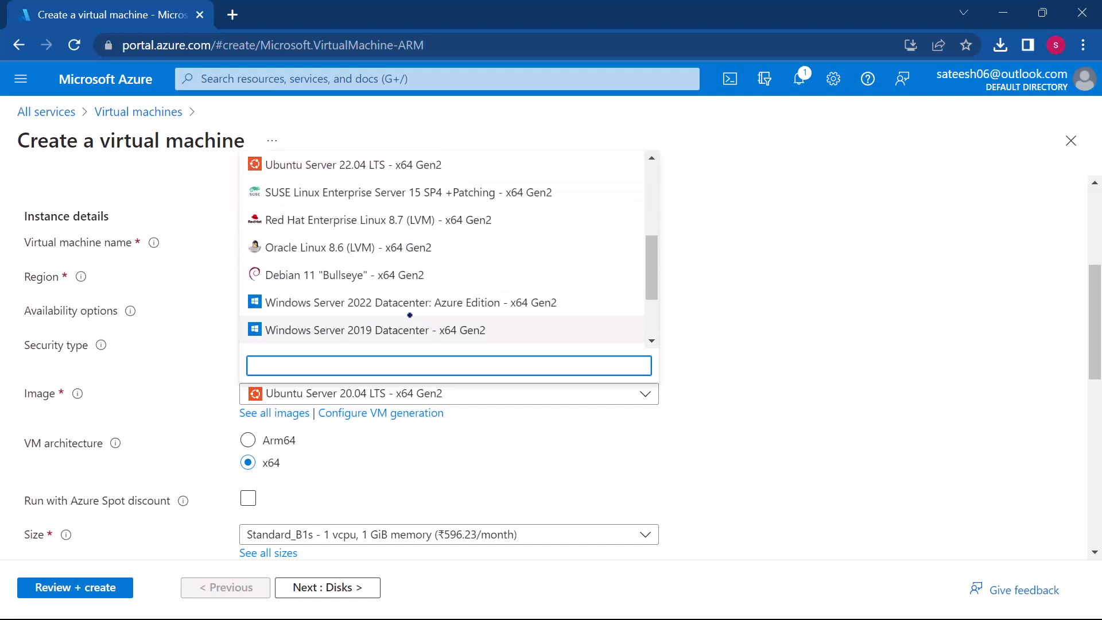
pyautogui.scroll(-3, 347, 296)
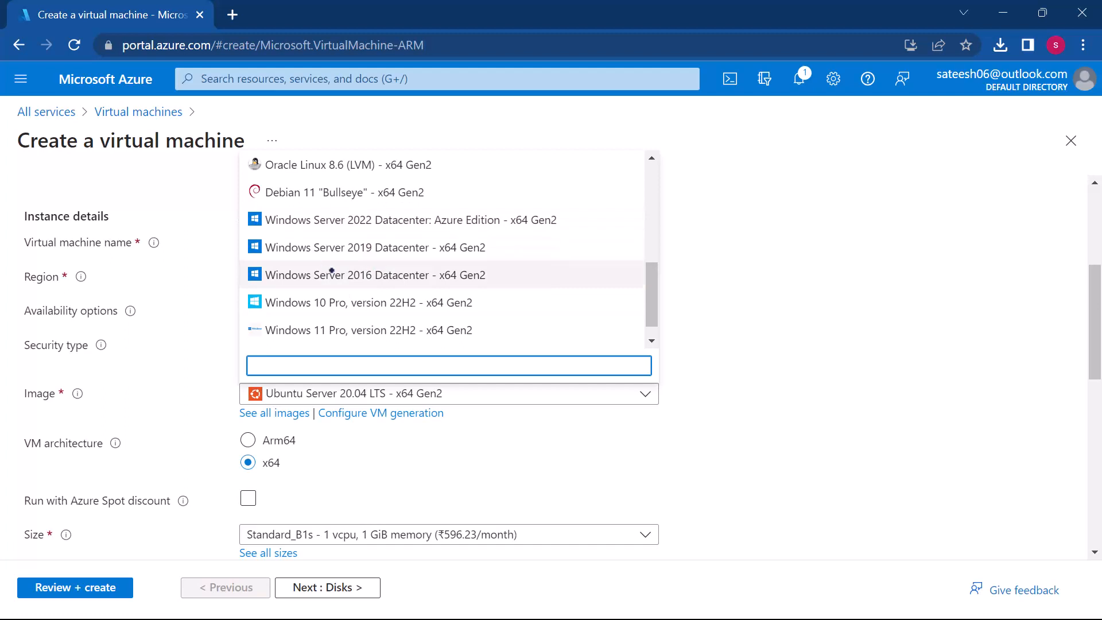
pyautogui.scroll(-1, 387, 228)
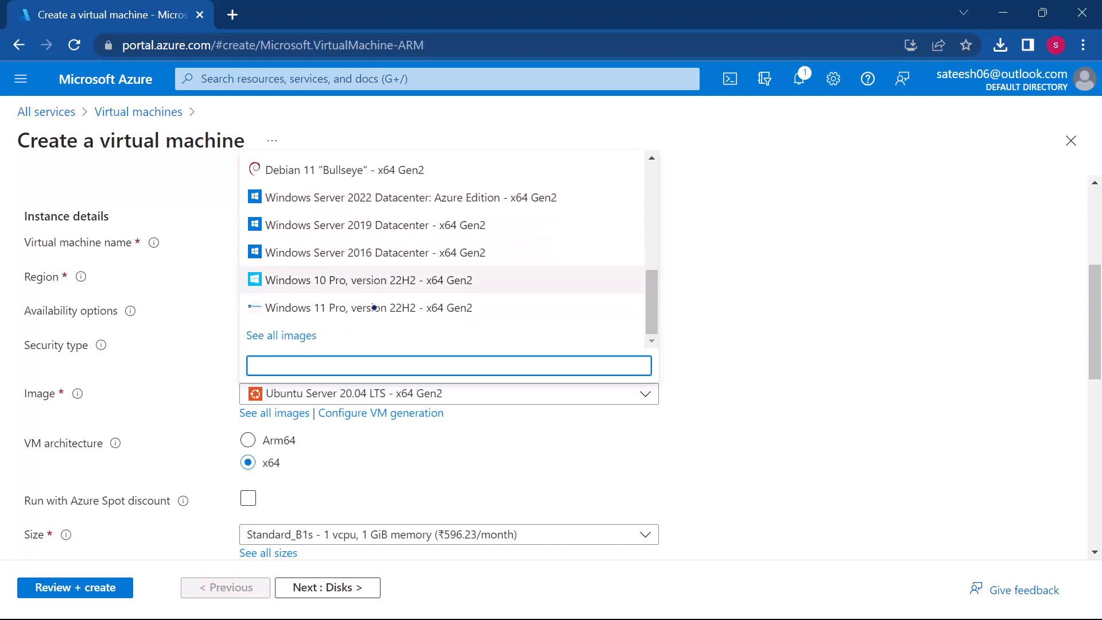
pyautogui.scroll(3, 318, 225)
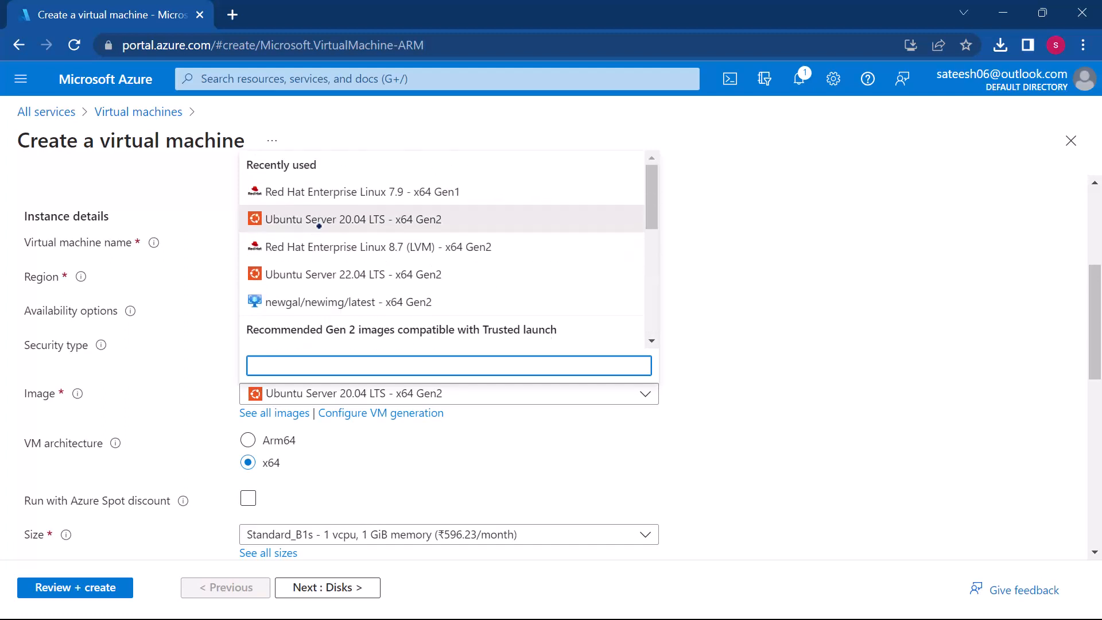
pyautogui.scroll(-3, 319, 218)
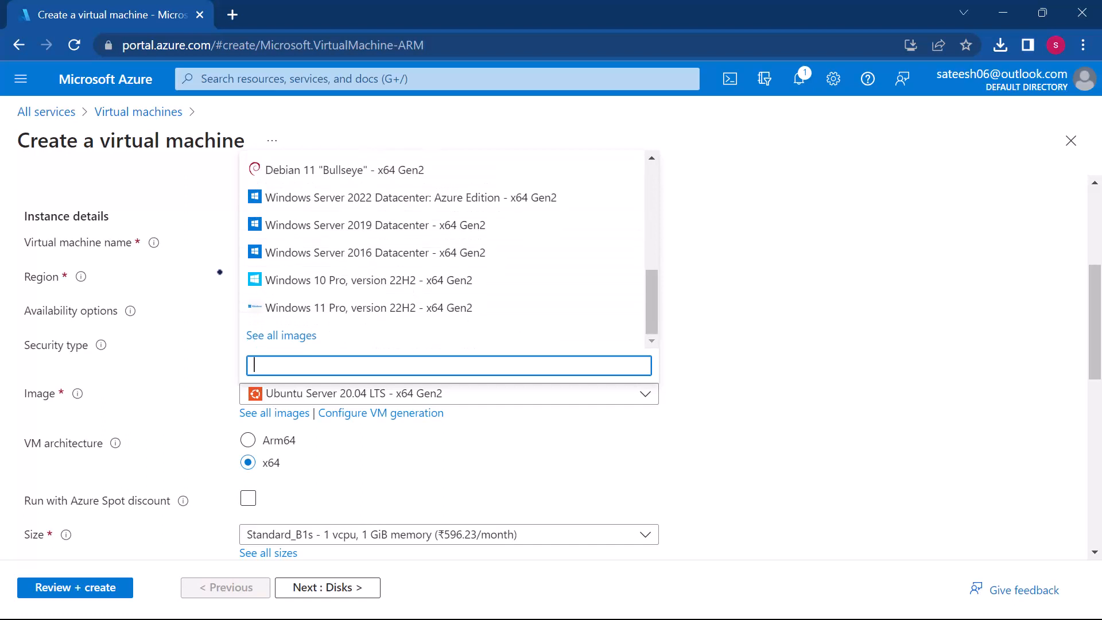
pyautogui.click(290, 337)
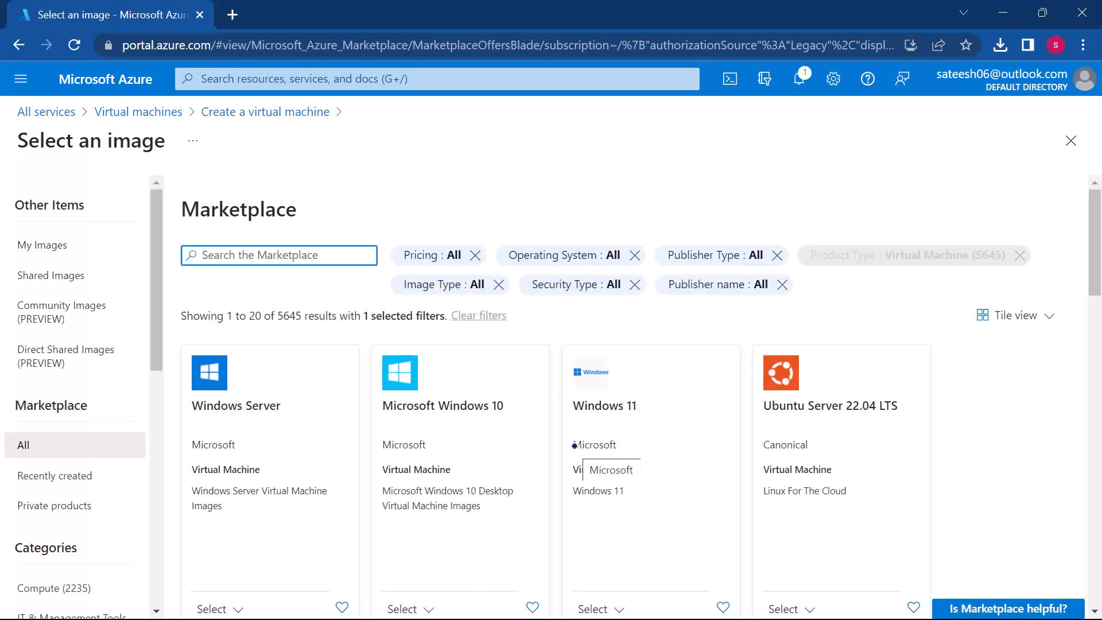
# Step: Browse the marketplace's virtual machine images and open the details of the Windows Server offer
pyautogui.scroll(-15, 574, 446)
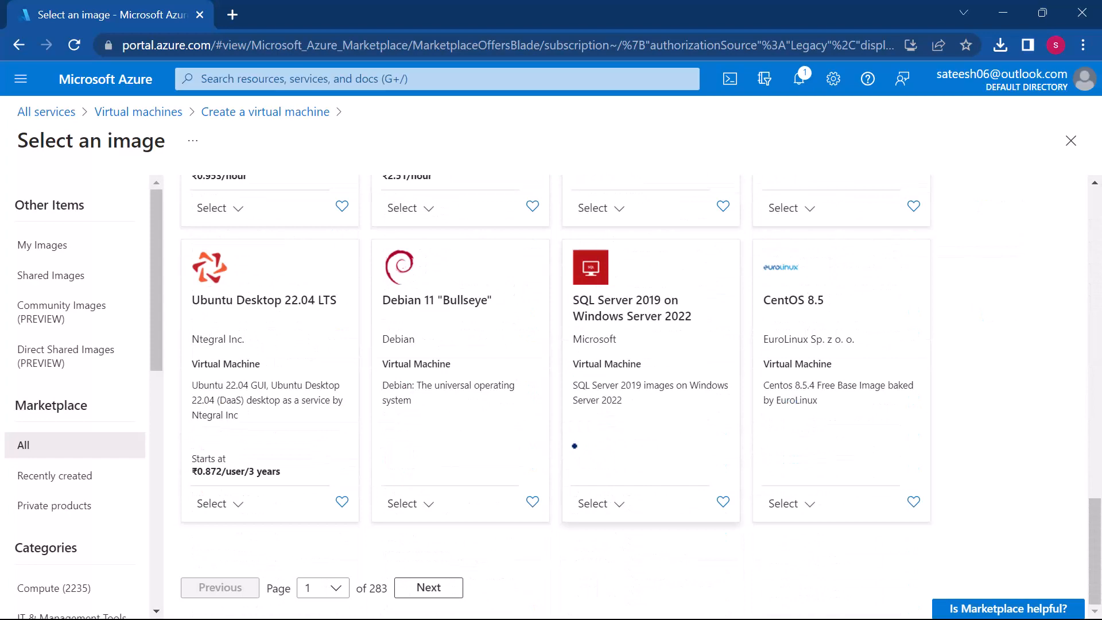
pyautogui.scroll(15, 574, 445)
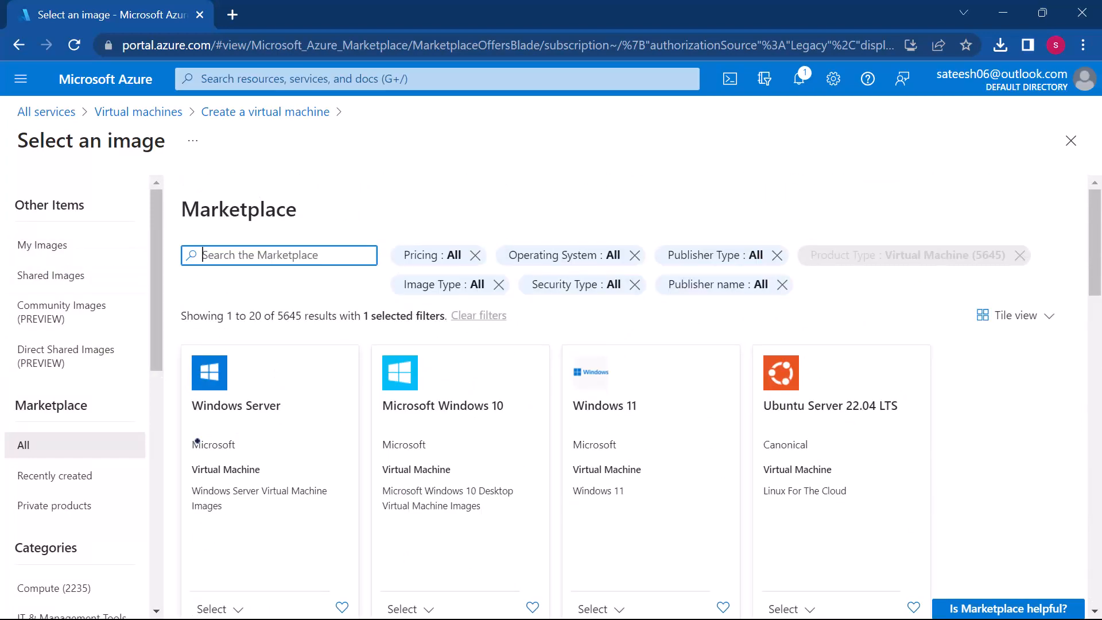
pyautogui.scroll(-2, 350, 443)
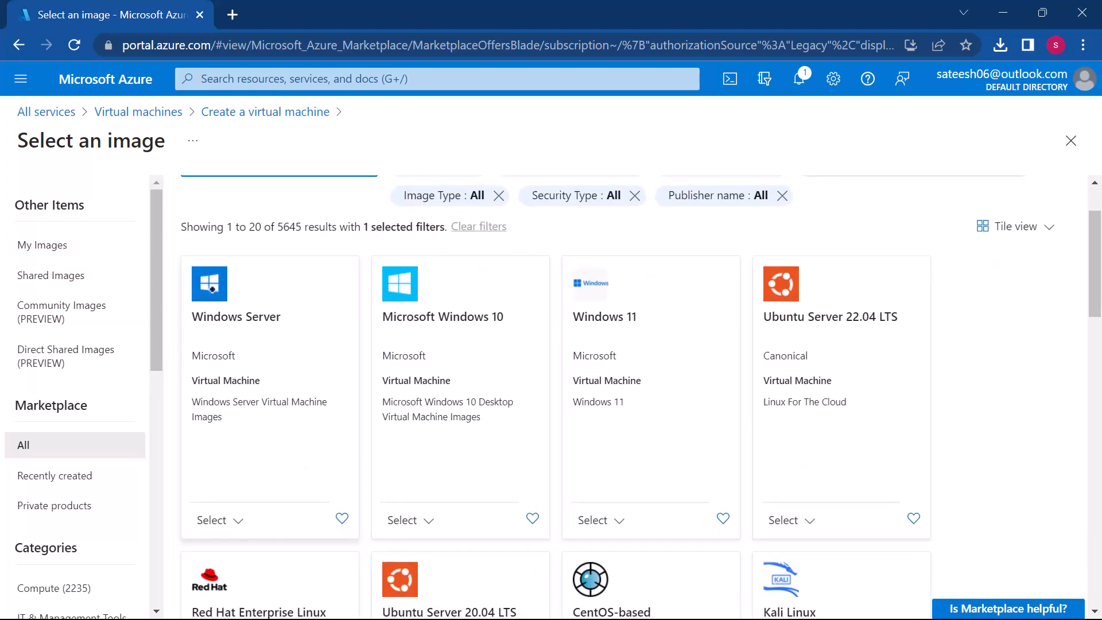
pyautogui.scroll(2, 212, 288)
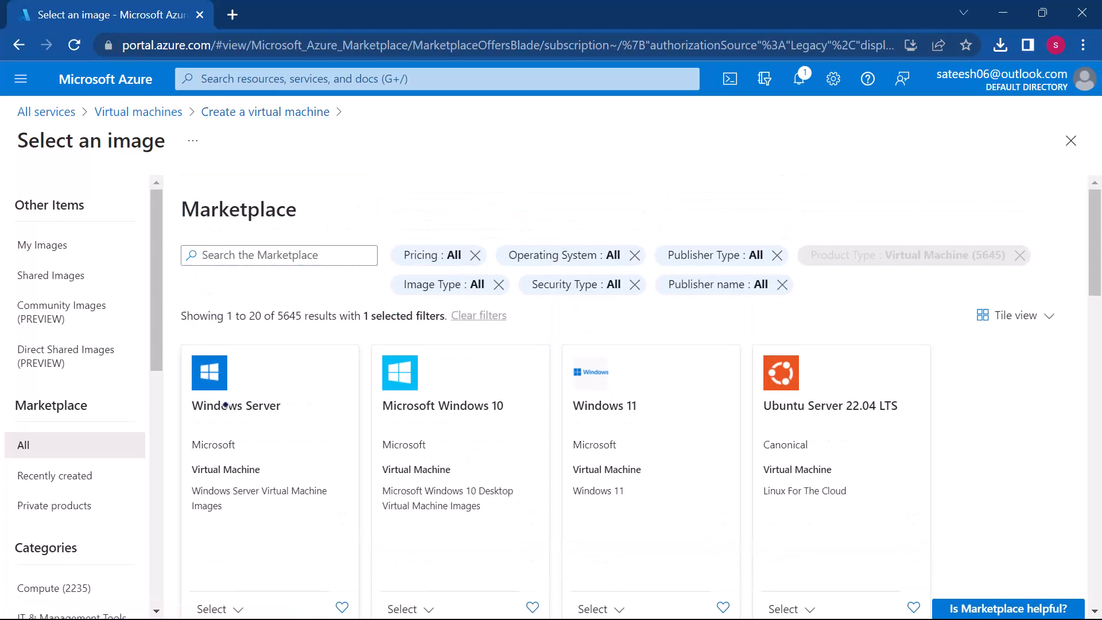
pyautogui.click(225, 405)
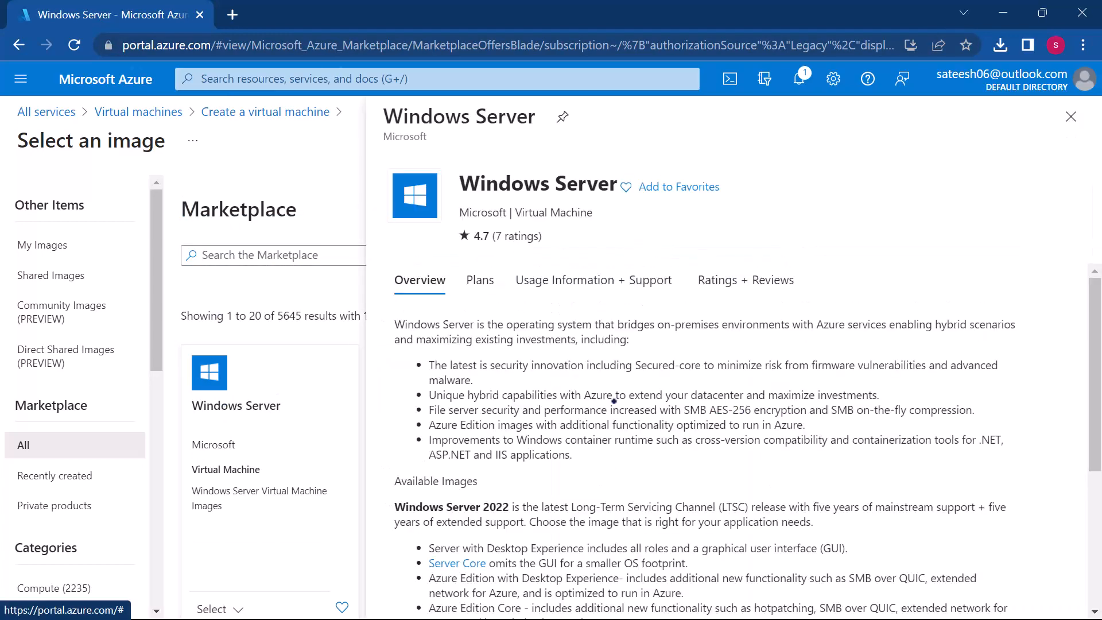
# Step: Read through the Windows Server offer's overview, including its available images and terms of use
pyautogui.scroll(-4, 613, 401)
pyautogui.scroll(4, 614, 401)
pyautogui.scroll(-4, 614, 401)
pyautogui.scroll(4, 614, 401)
pyautogui.scroll(-2, 613, 402)
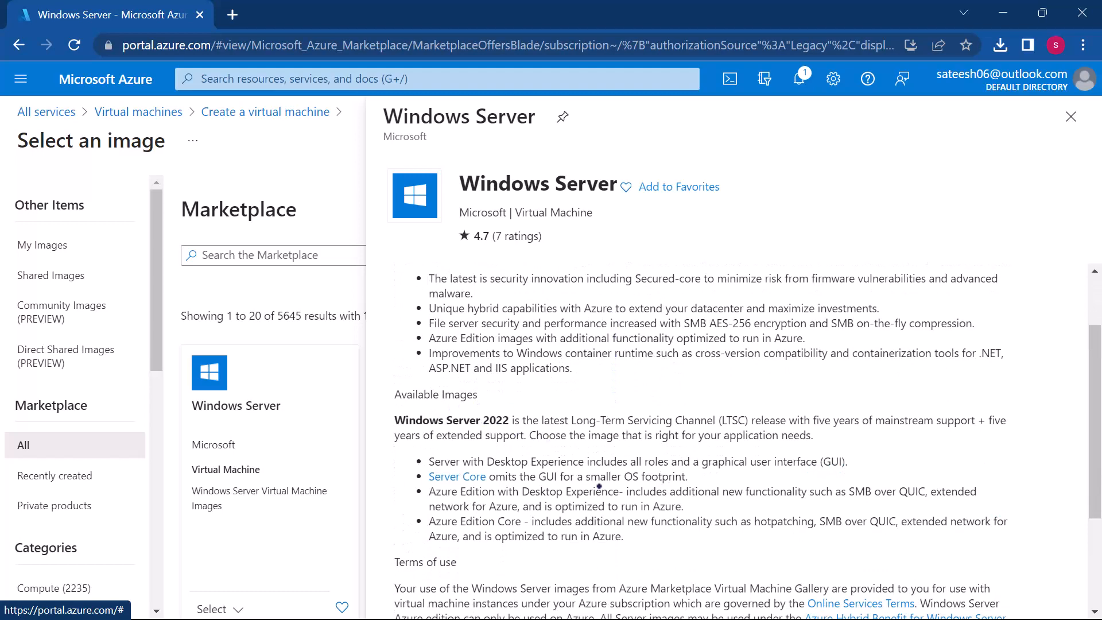
pyautogui.scroll(-3, 635, 525)
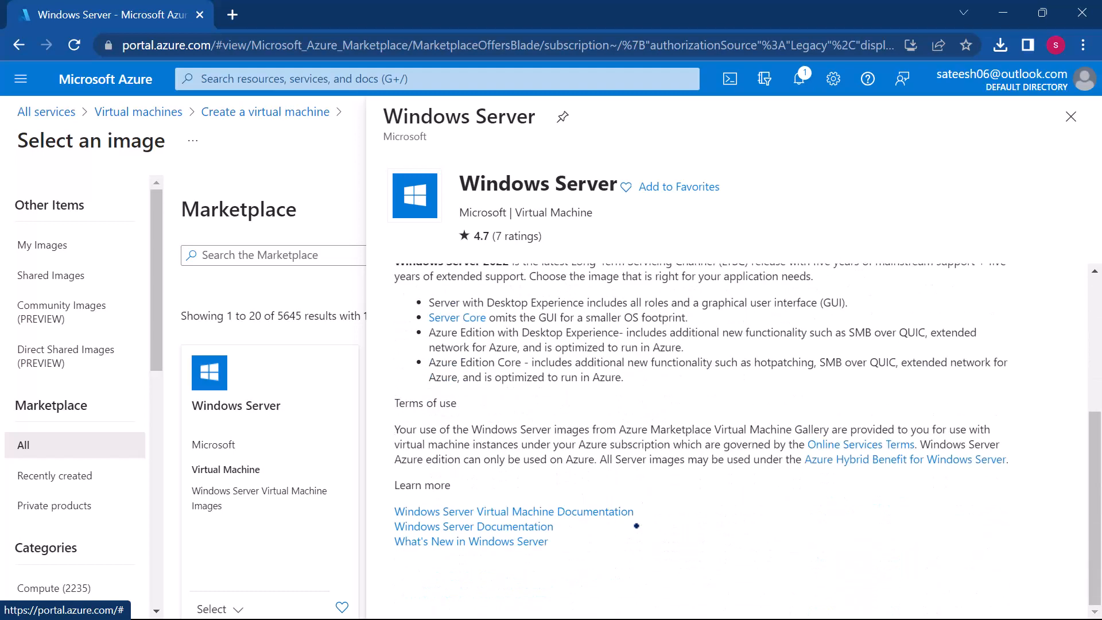
pyautogui.scroll(5, 636, 525)
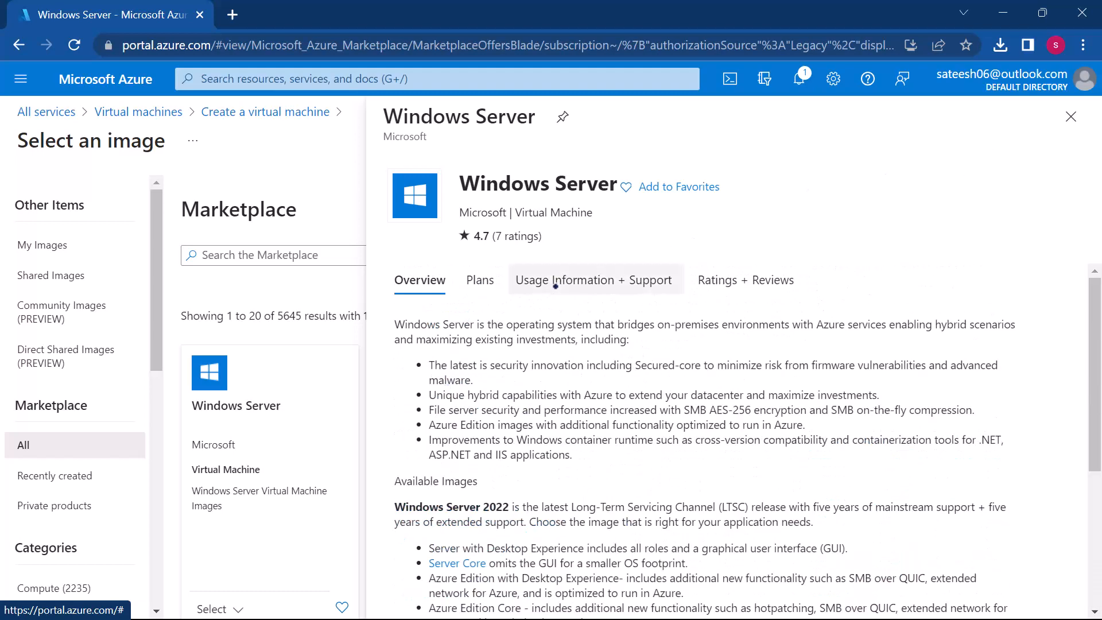
# Step: Review the Windows Server offer's plans, usage information and ratings, and close its details
pyautogui.click(466, 280)
pyautogui.scroll(-5, 684, 447)
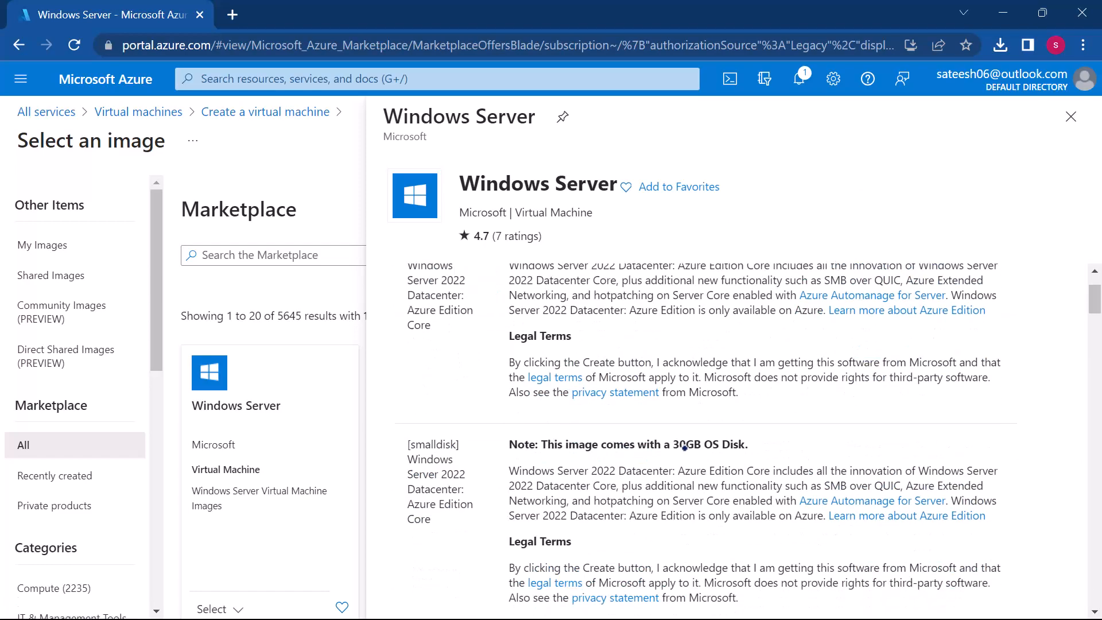
pyautogui.scroll(-5, 684, 447)
pyautogui.scroll(7, 684, 447)
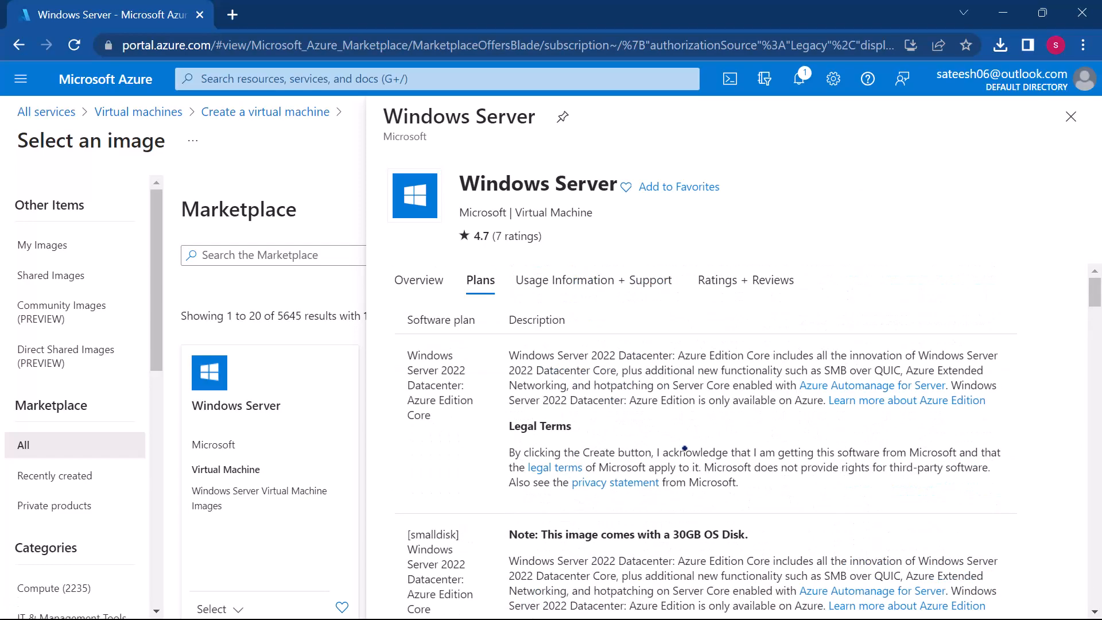
pyautogui.click(563, 277)
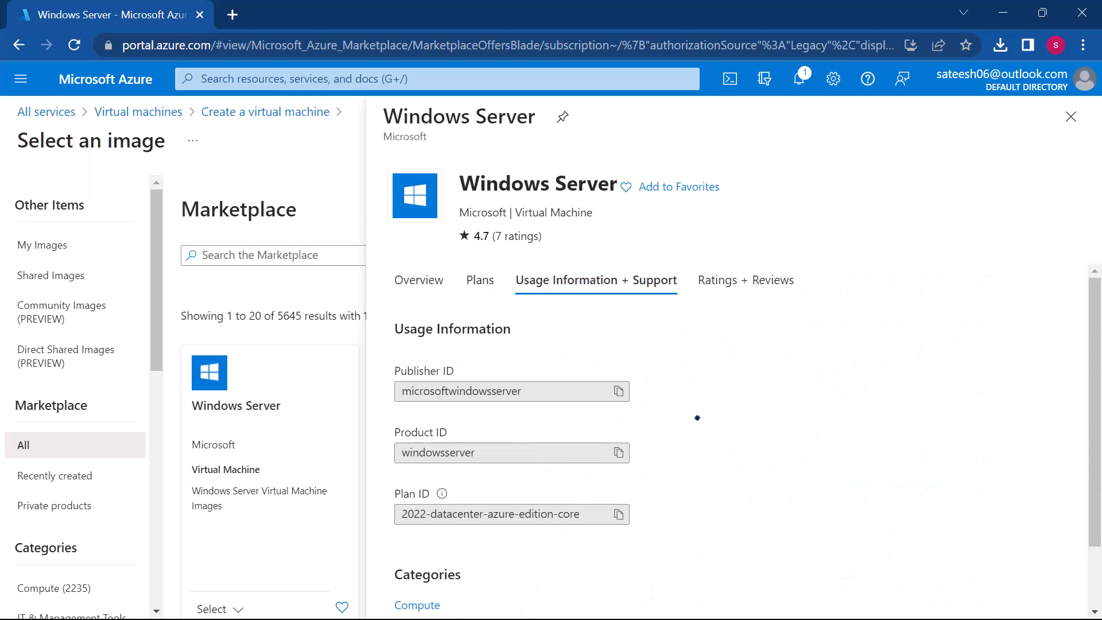
pyautogui.scroll(-2, 697, 417)
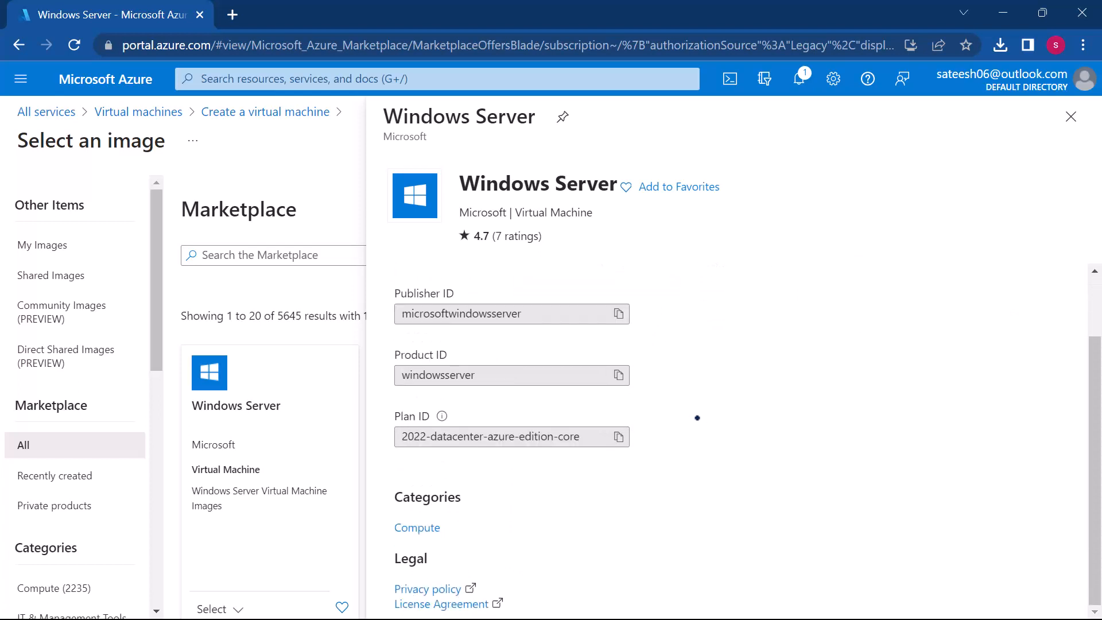
pyautogui.scroll(2, 698, 418)
pyautogui.click(703, 279)
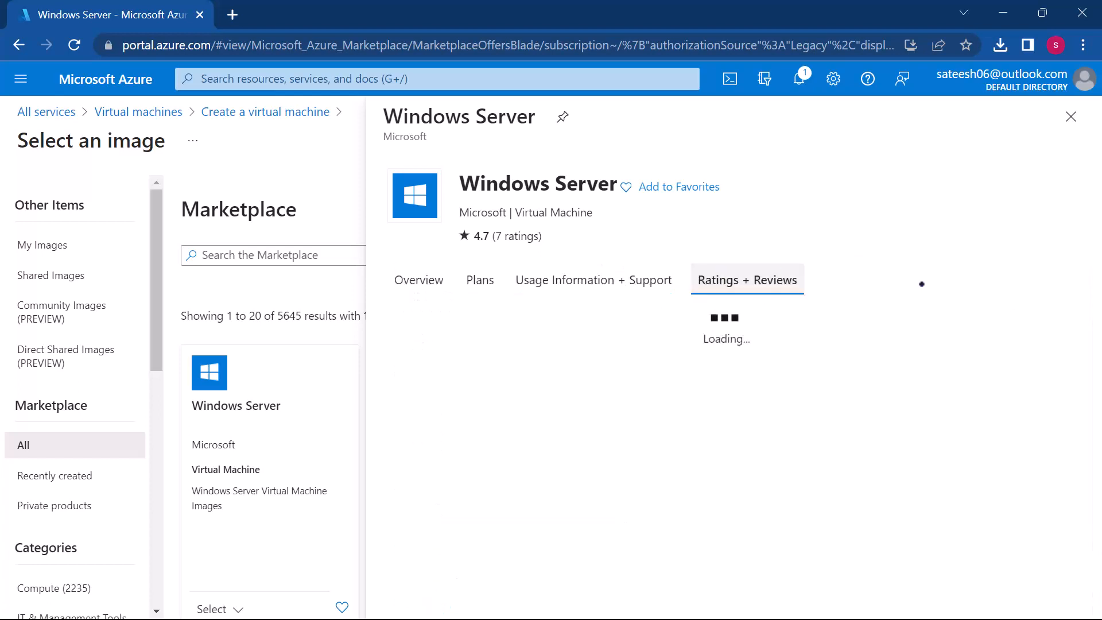
pyautogui.click(1071, 114)
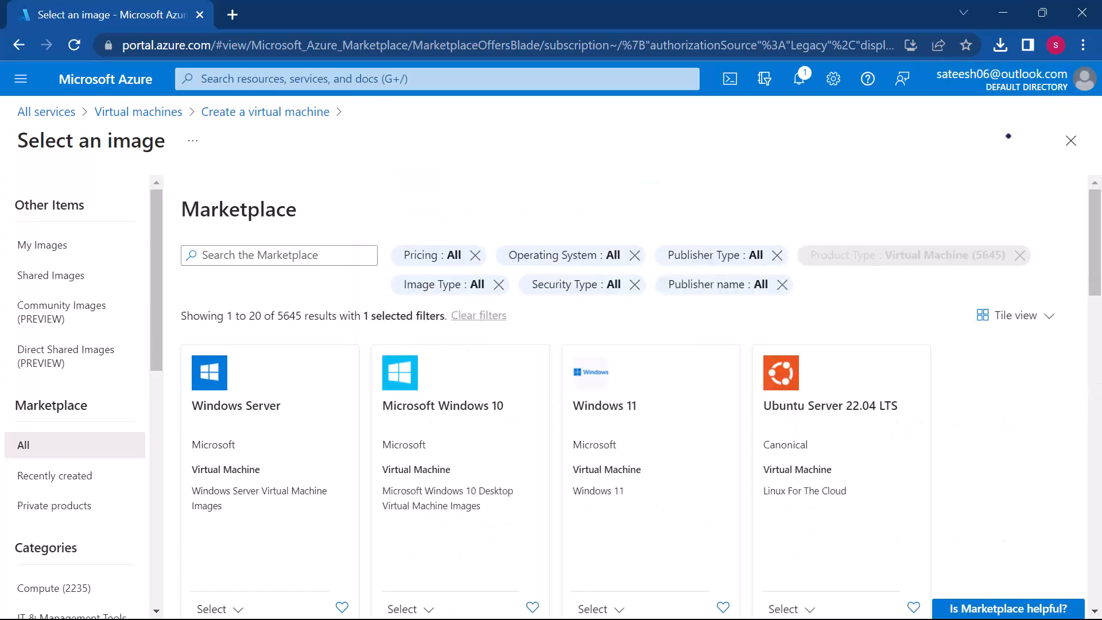
# Step: Browse the remaining marketplace images and show the recently created ones
pyautogui.scroll(-15, 683, 404)
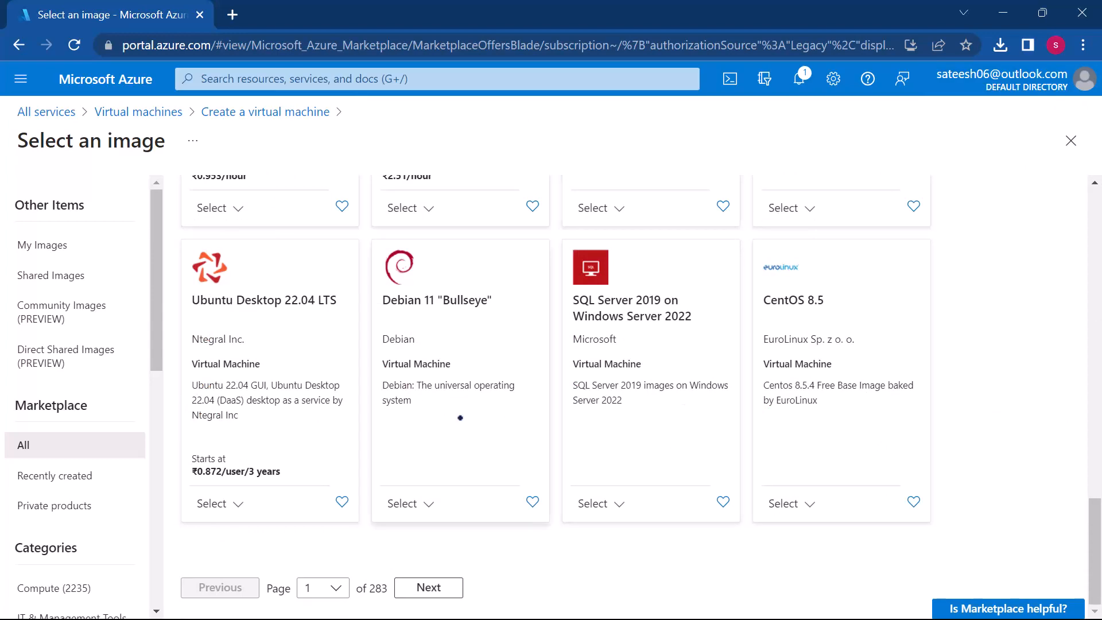
pyautogui.scroll(15, 461, 418)
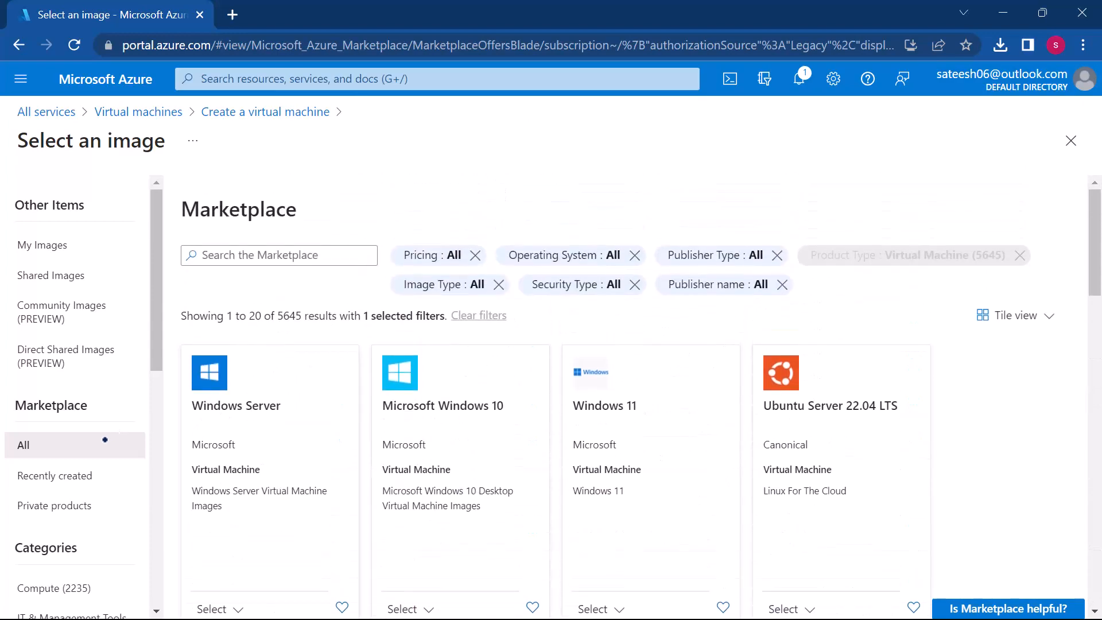
pyautogui.click(78, 476)
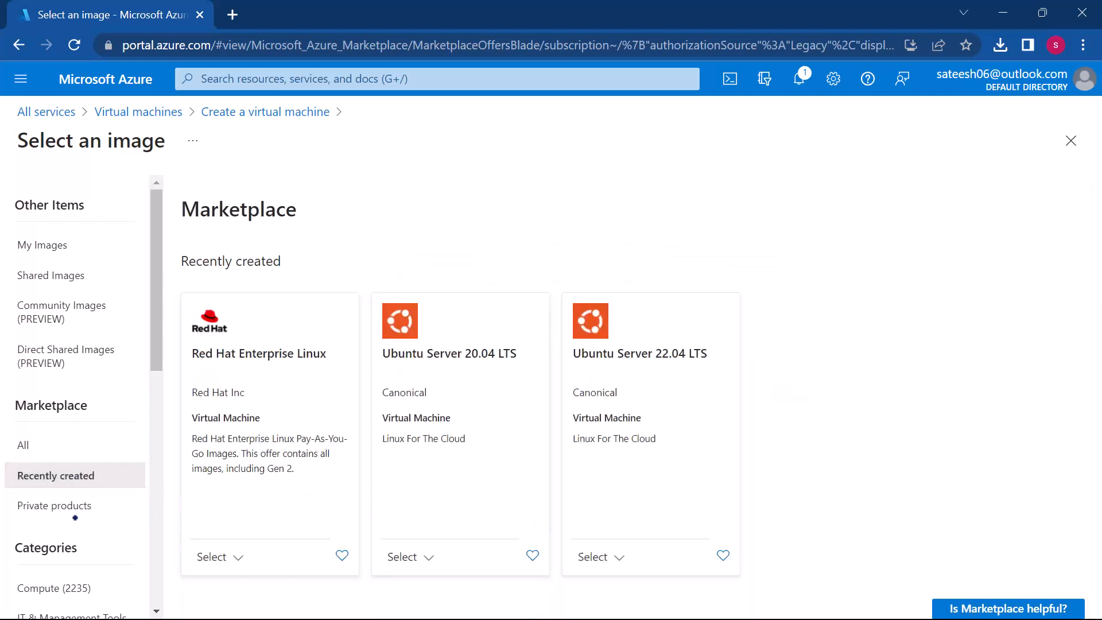
# Step: Start a new Azure virtual machine from the virtual machines list and set its subscription to Pay-As-You-Go
pyautogui.click(152, 112)
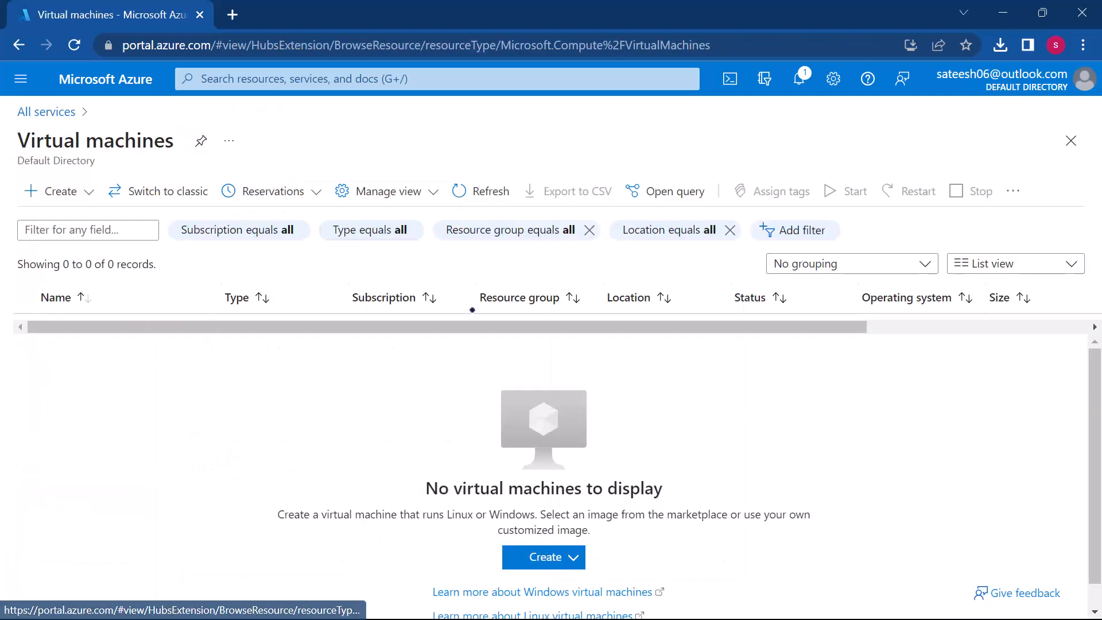
pyautogui.click(543, 557)
pyautogui.click(533, 345)
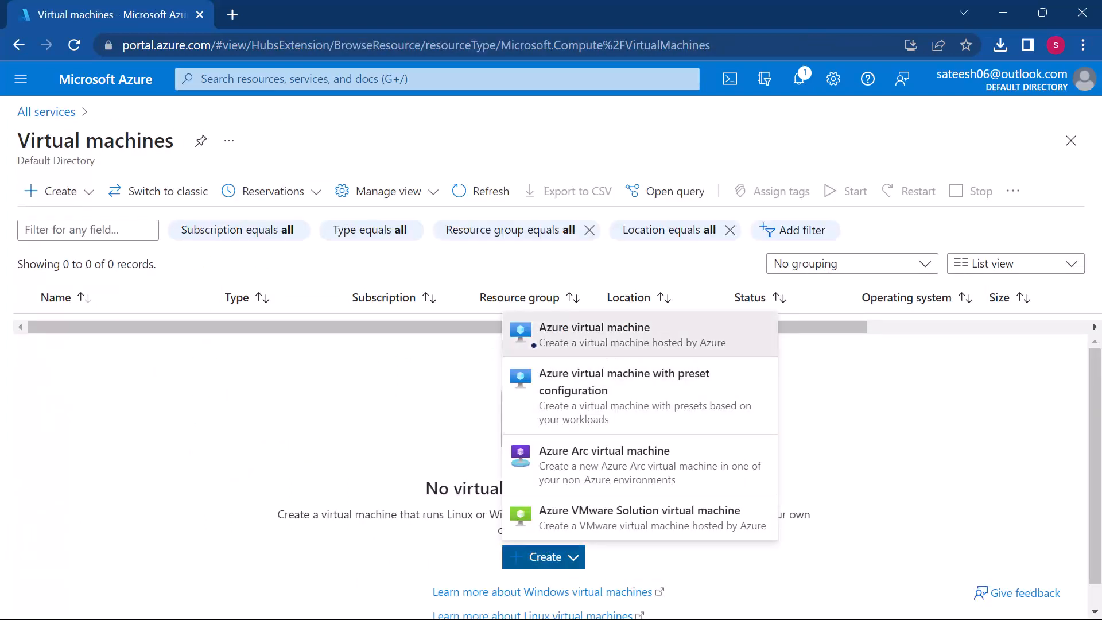
pyautogui.click(648, 378)
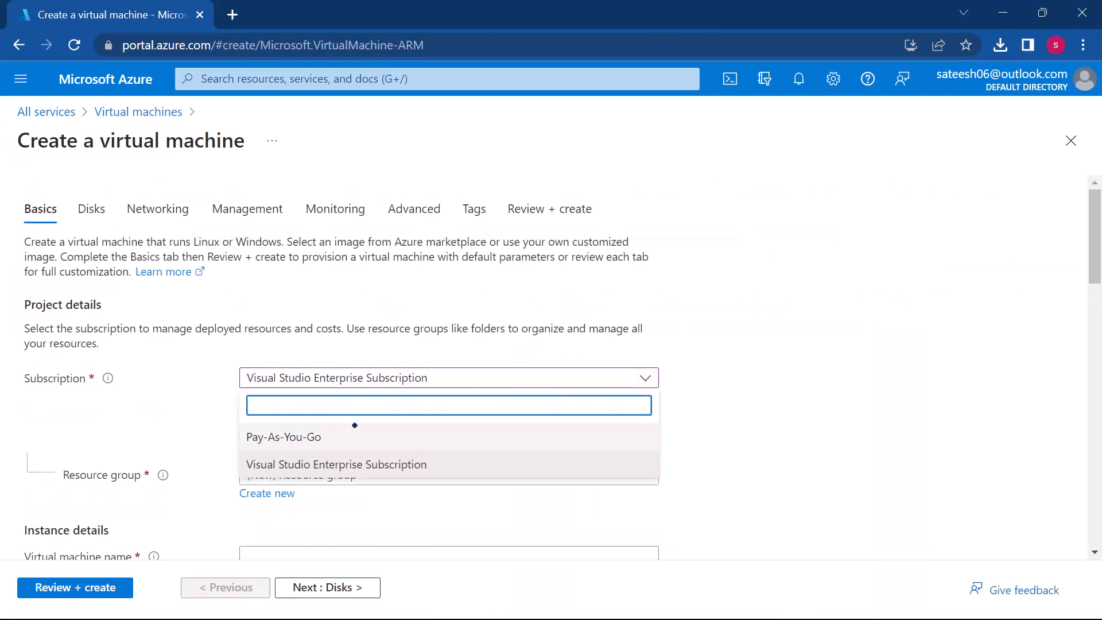
pyautogui.click(356, 437)
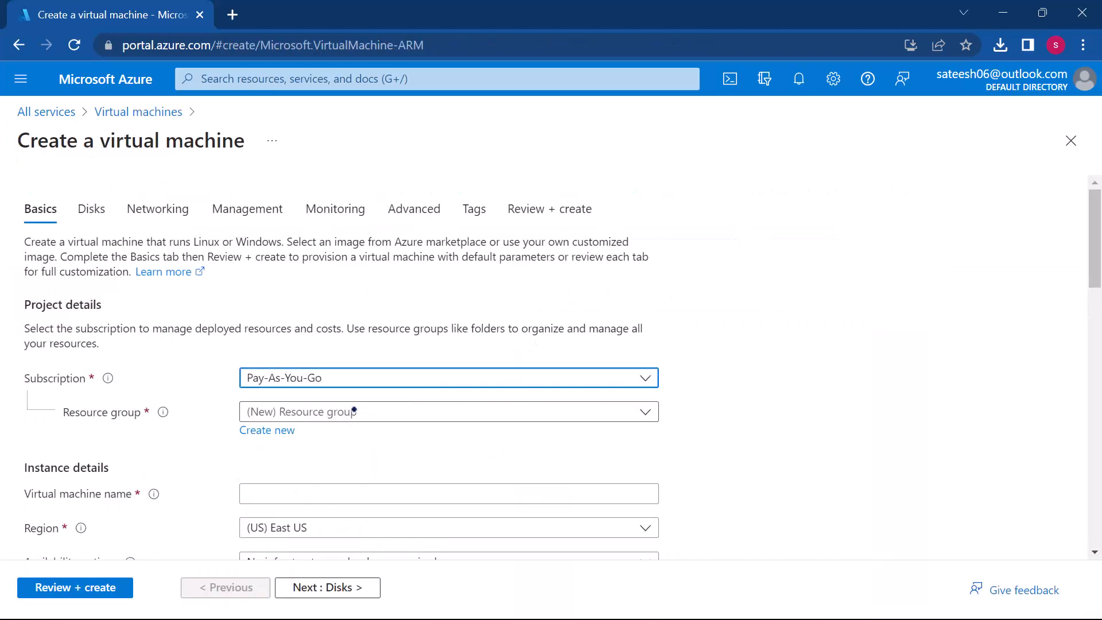
# Step: Create a new resource group named LevelUPDemo for the virtual machine
pyautogui.click(279, 431)
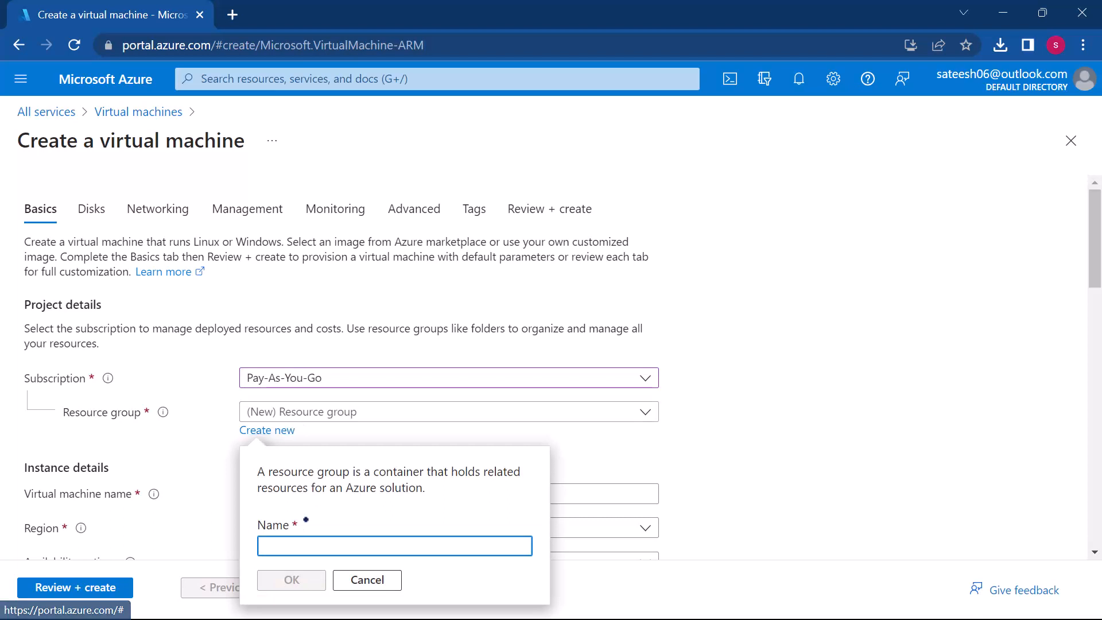
pyautogui.write('LevelUPDemo')
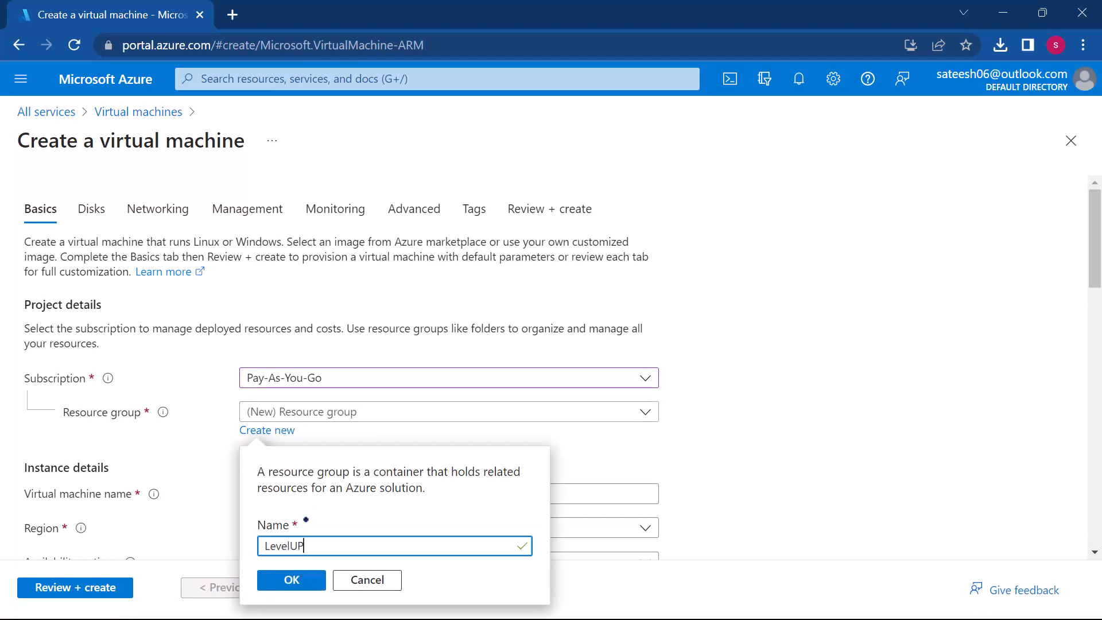
pyautogui.click(292, 584)
# Step: Name the virtual machine webiis
pyautogui.scroll(-2, 717, 451)
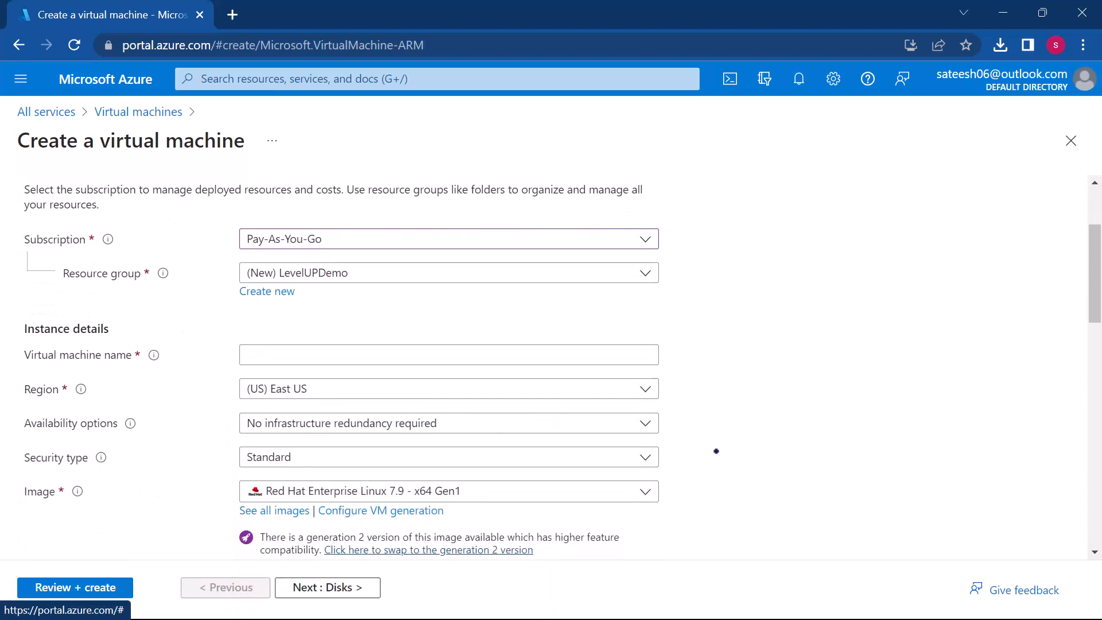
pyautogui.click(489, 351)
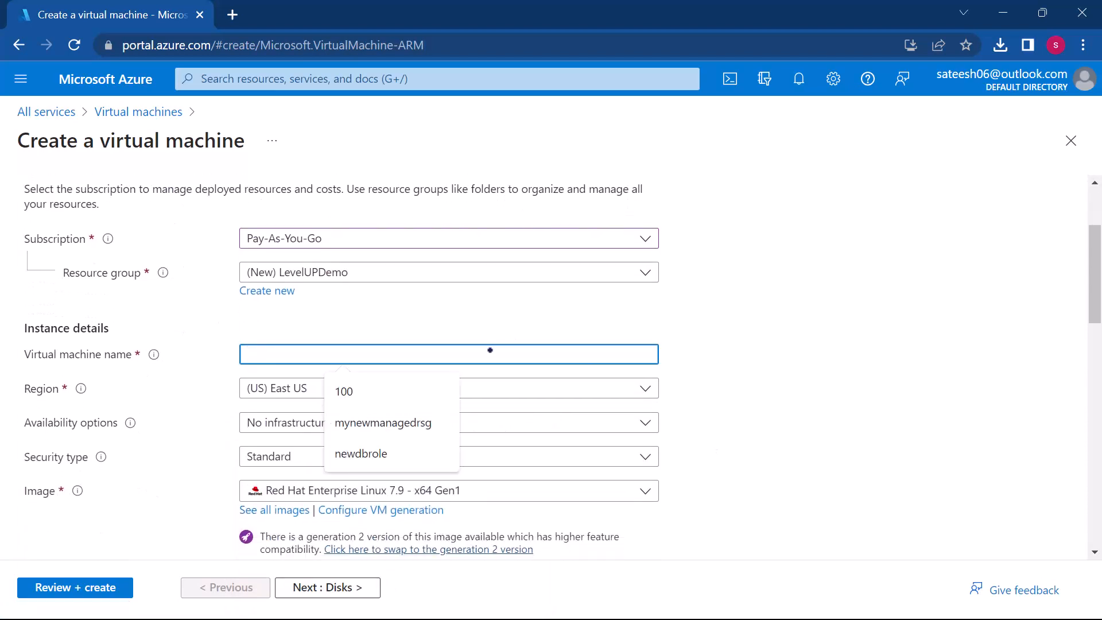
pyautogui.write('webiis')
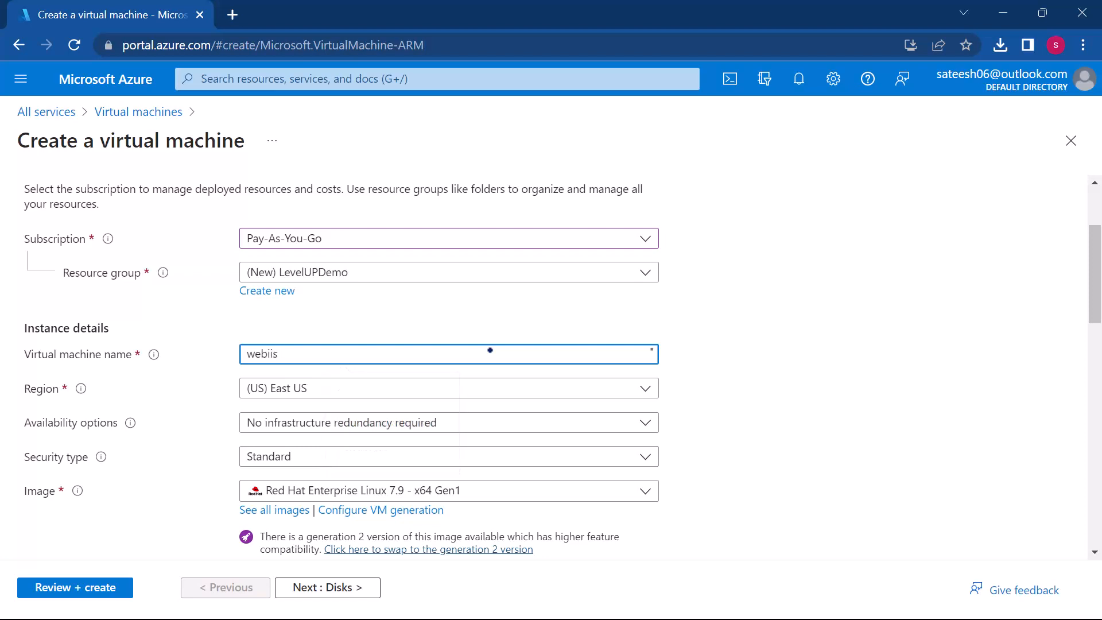
# Step: Set the virtual machine's image to Windows Server 2019 Datacenter - x64 Gen2
pyautogui.scroll(-2, 489, 350)
pyautogui.click(469, 397)
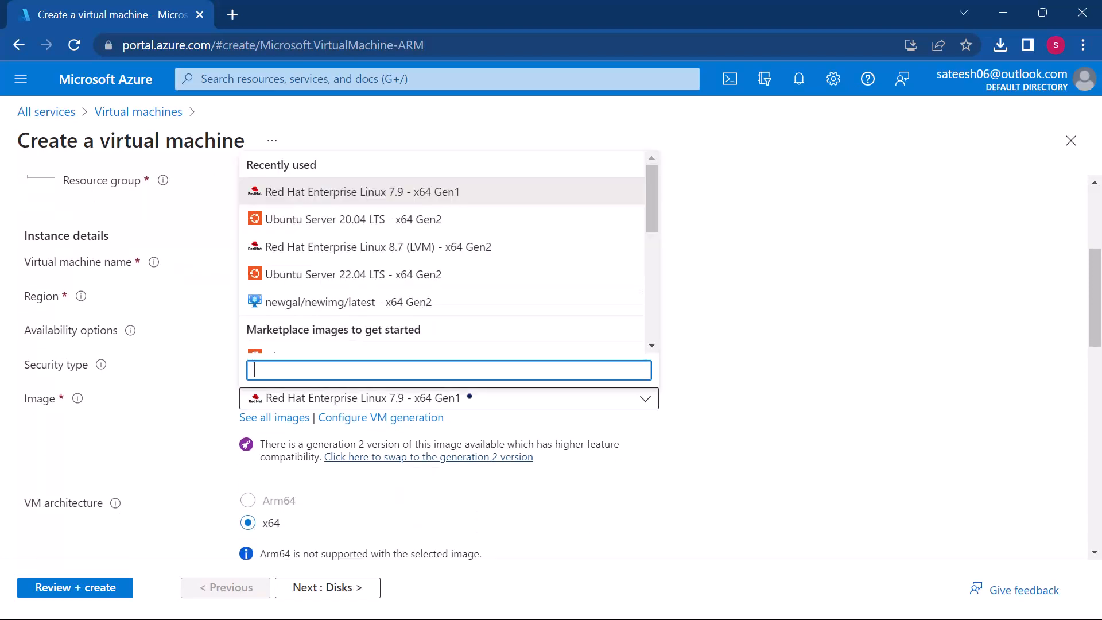
pyautogui.scroll(-5, 395, 276)
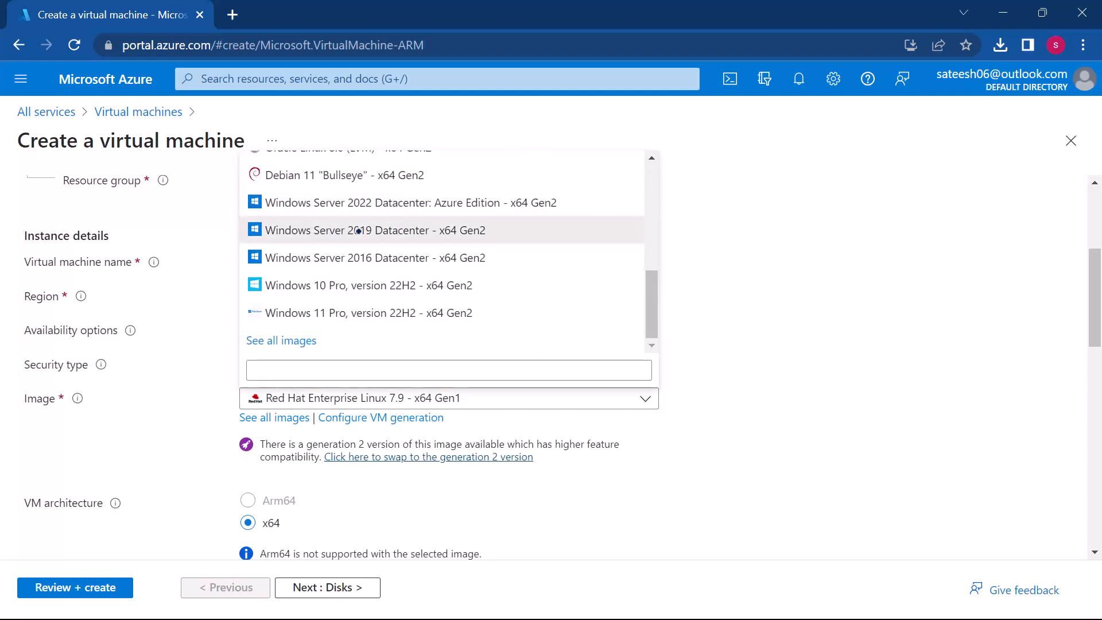
pyautogui.click(358, 230)
# Step: Check the virtual machine's architecture and size settings and view the list of available sizes
pyautogui.scroll(-1, 630, 453)
pyautogui.scroll(-4, 629, 458)
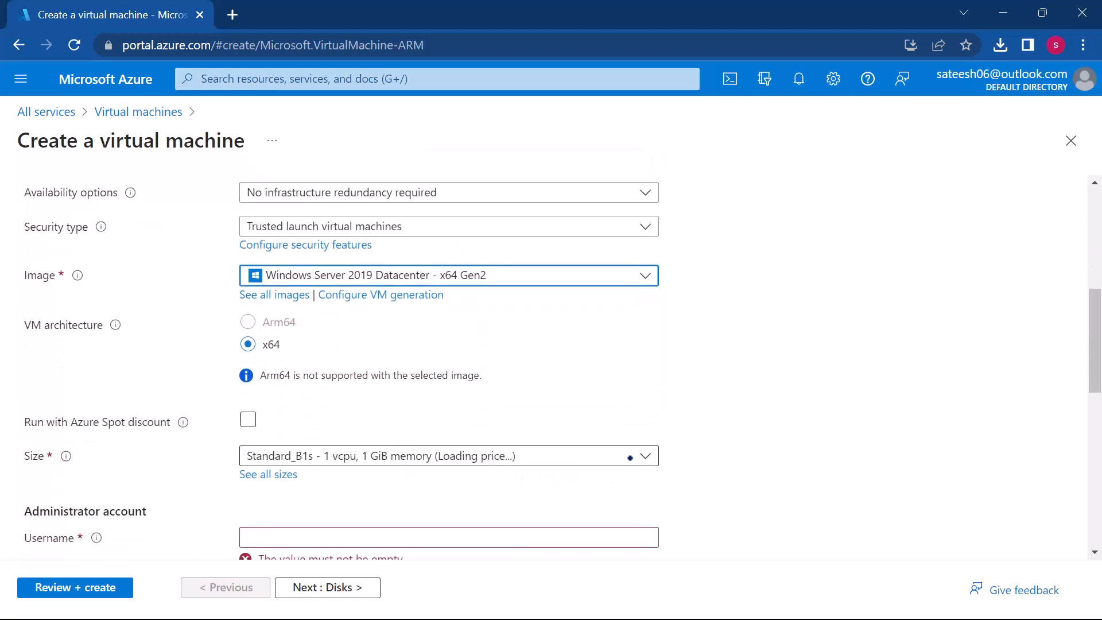
pyautogui.scroll(3, 630, 458)
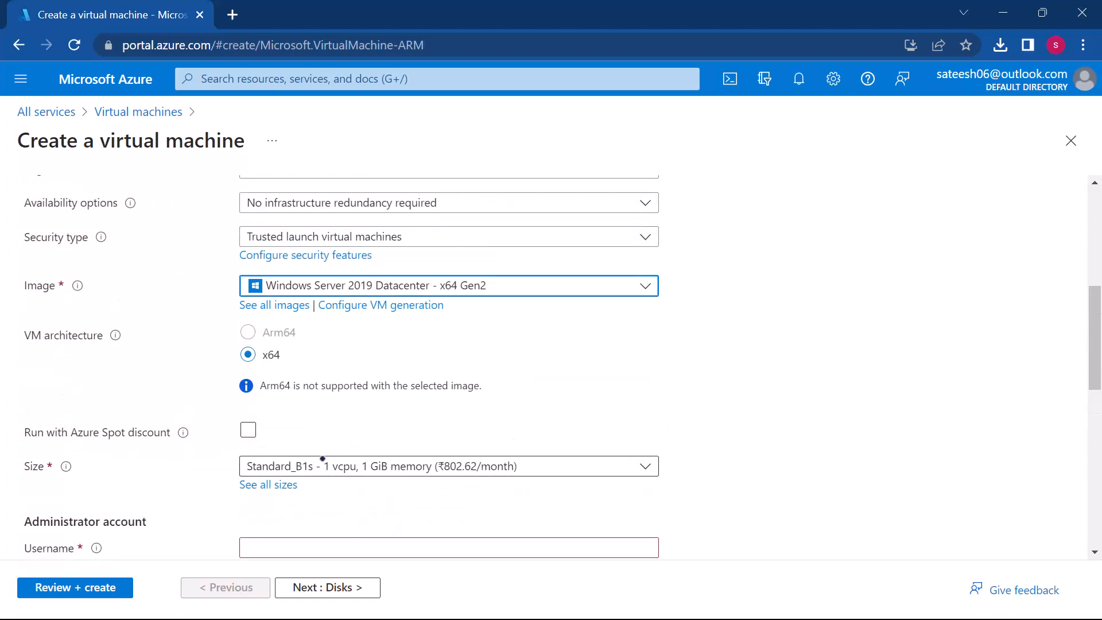
pyautogui.scroll(-1, 322, 459)
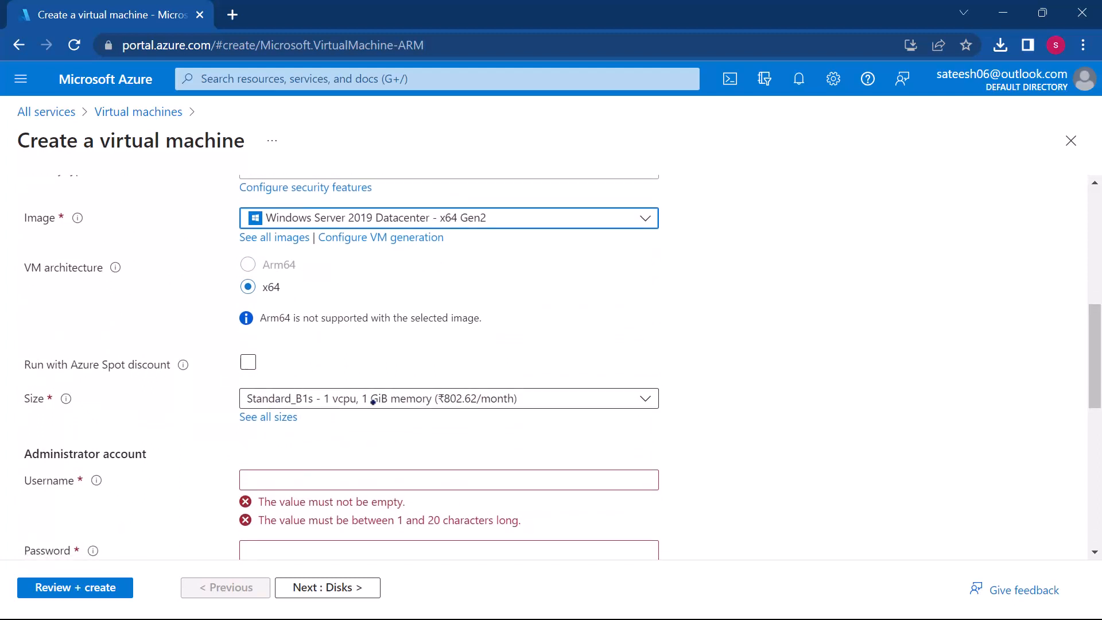
pyautogui.scroll(-1, 373, 401)
pyautogui.click(412, 357)
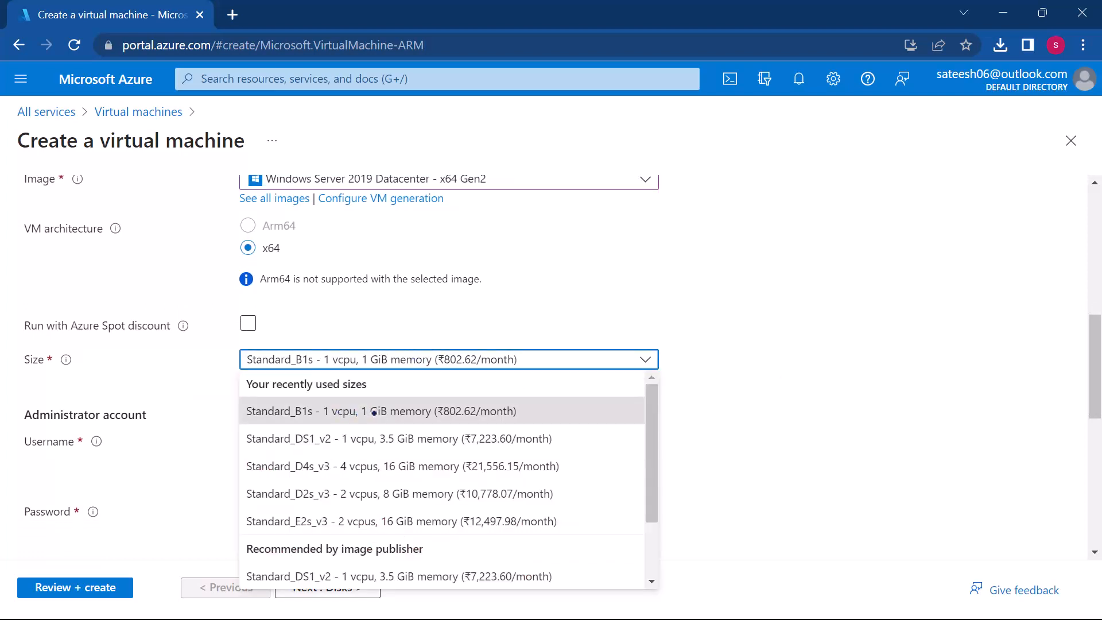
pyautogui.click(778, 401)
# Step: Enter the username for the virtual machine's administrator account
pyautogui.scroll(-2, 778, 400)
pyautogui.scroll(-1, 778, 400)
pyautogui.click(565, 300)
pyautogui.write('sateesh')
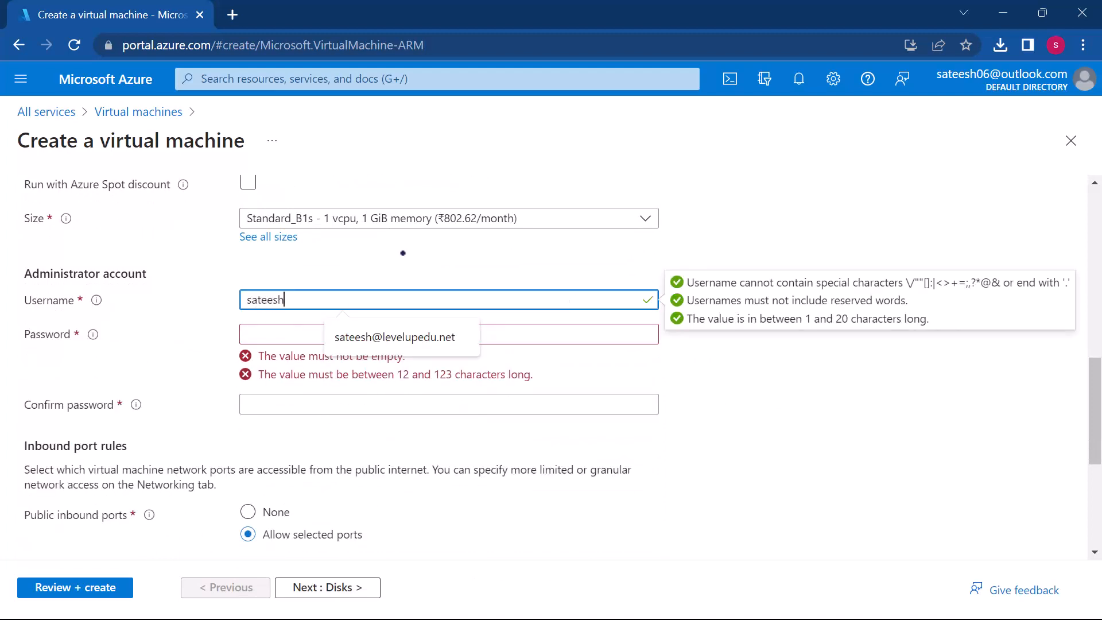
pyautogui.click(365, 249)
# Step: Enter and confirm the password for the virtual machine's administrator account
pyautogui.click(303, 331)
pyautogui.write('s')
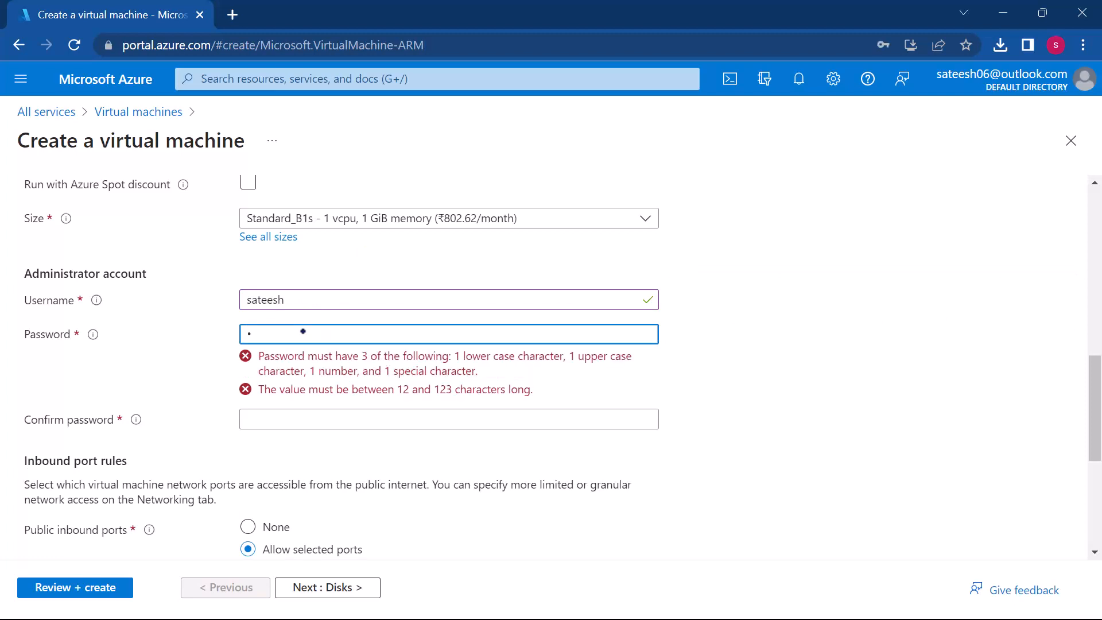
pyautogui.write('••••••••••')
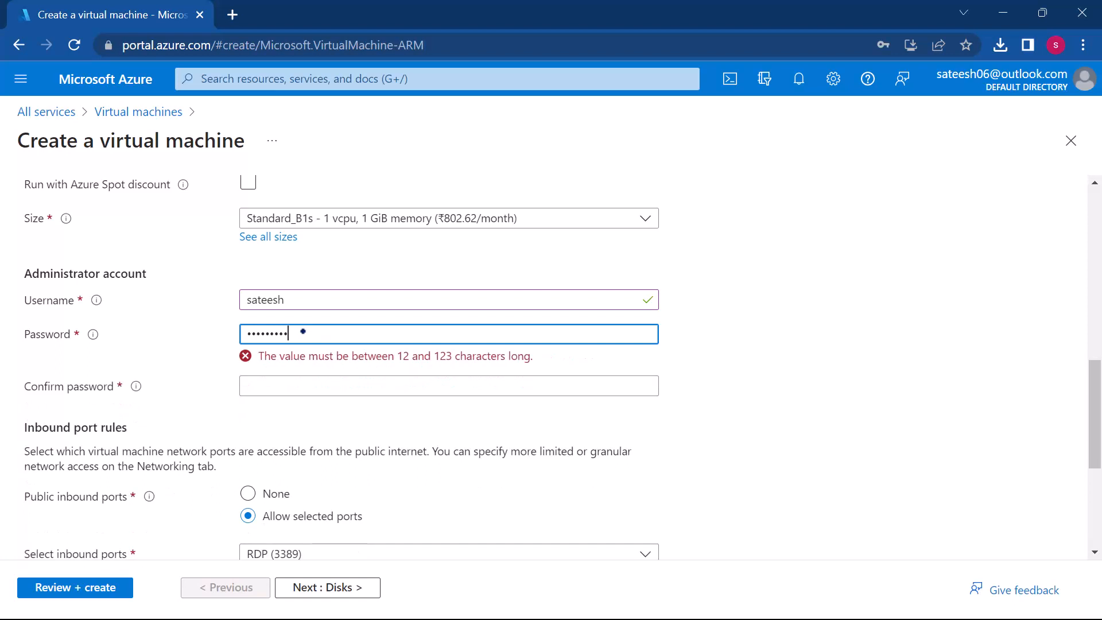
pyautogui.write('•')
pyautogui.click(295, 365)
pyautogui.write('••••••••••••')
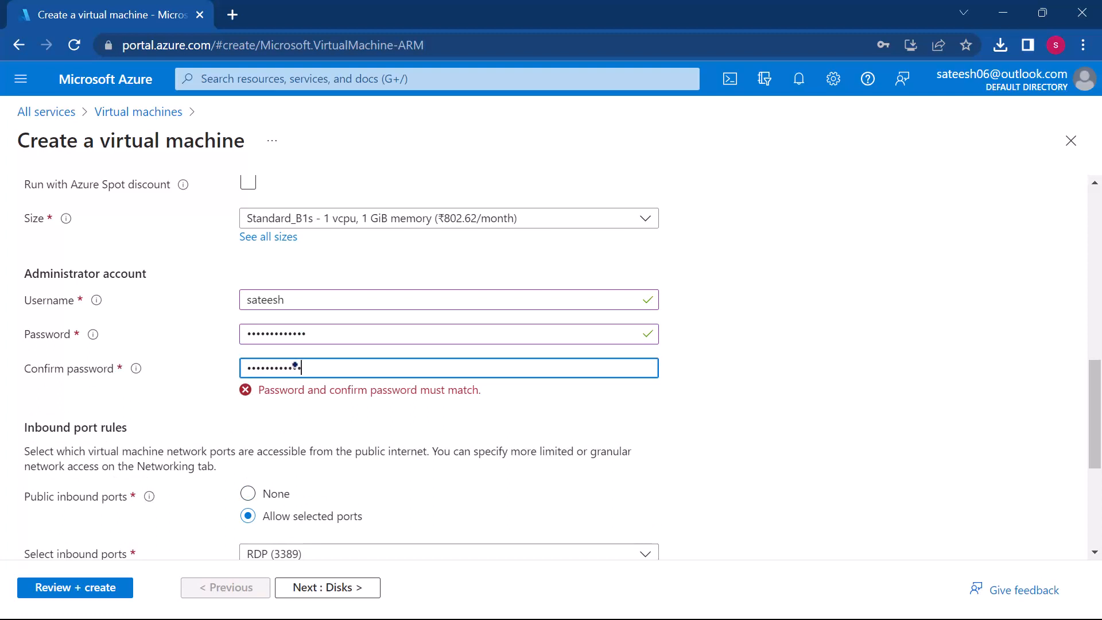
pyautogui.write('•')
# Step: Add HTTP (80) and HTTPS (443) to the allowed public inbound ports alongside RDP (3389)
pyautogui.scroll(-2, 391, 422)
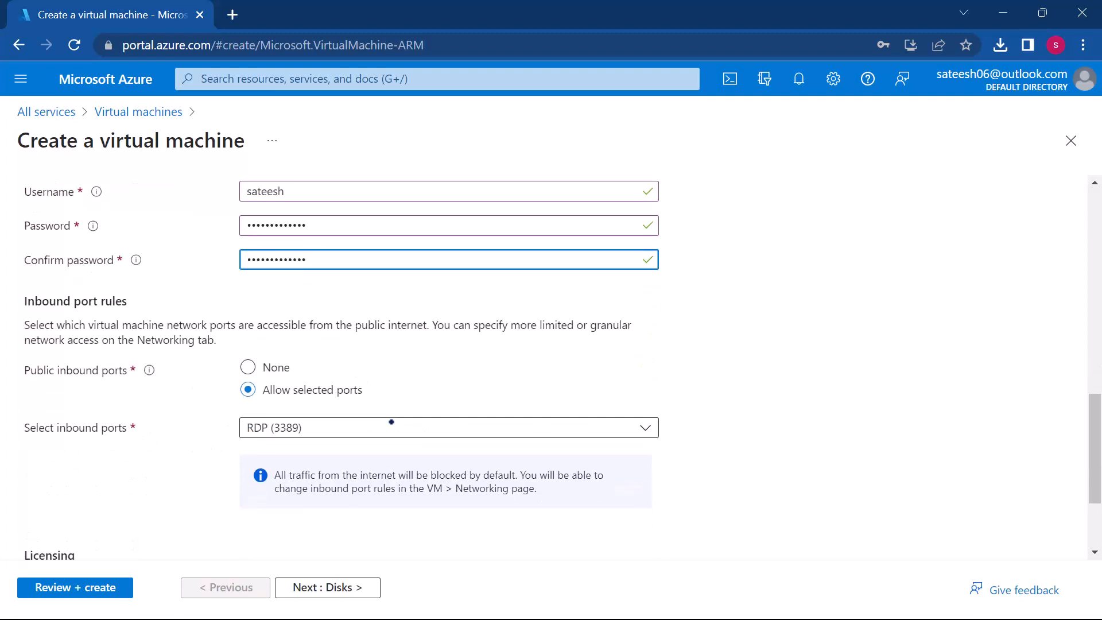
pyautogui.scroll(5, 364, 330)
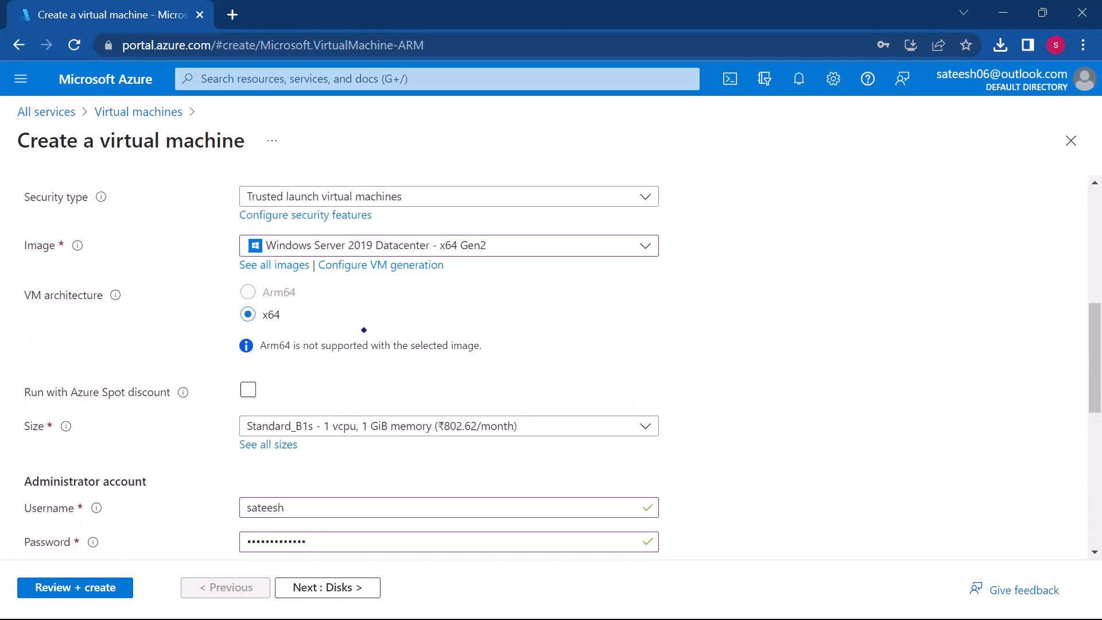
pyautogui.scroll(5, 364, 330)
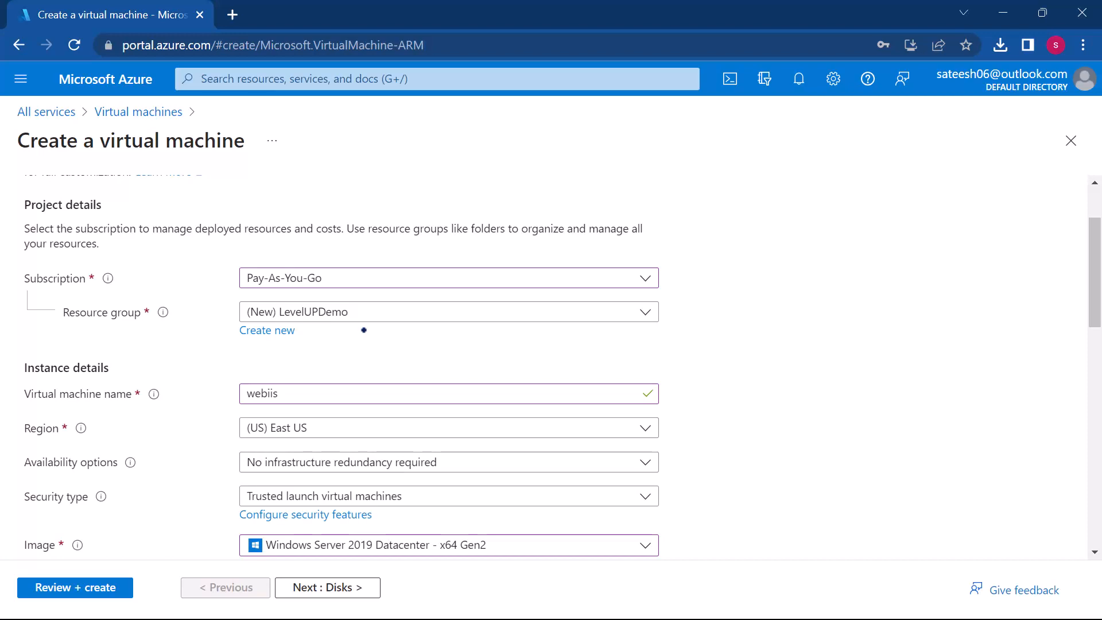
pyautogui.scroll(-6, 364, 330)
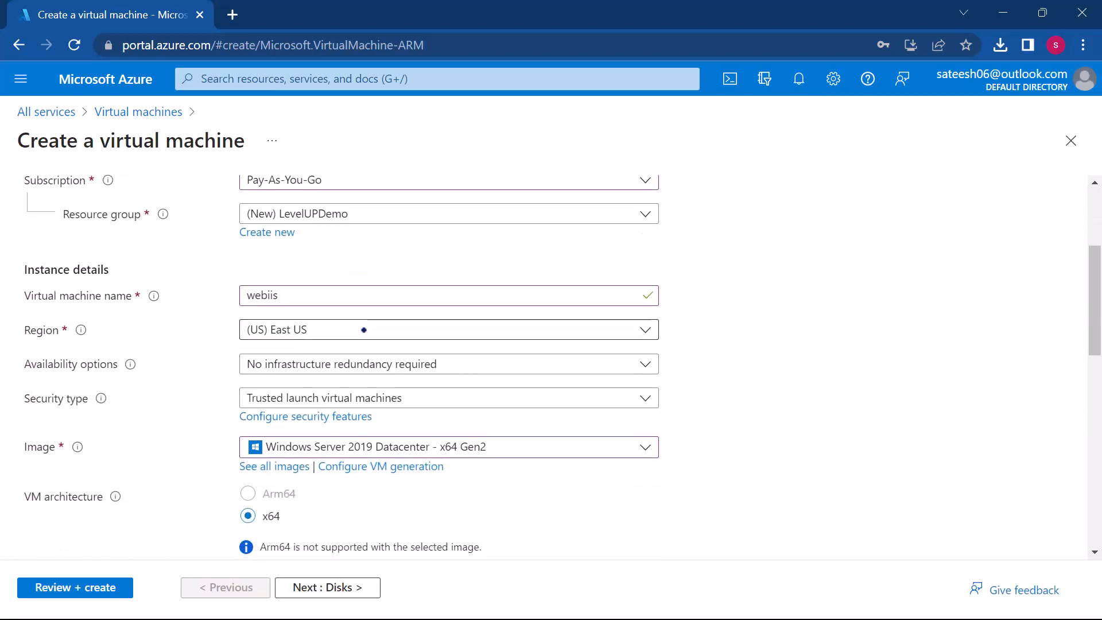
pyautogui.scroll(-4, 364, 330)
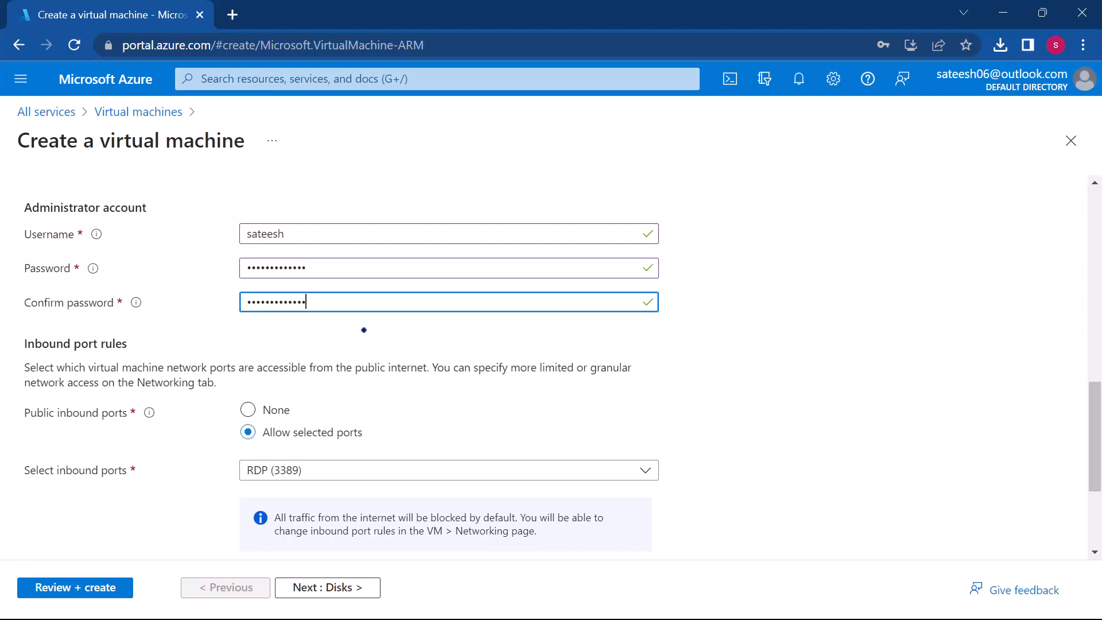
pyautogui.scroll(-1, 364, 330)
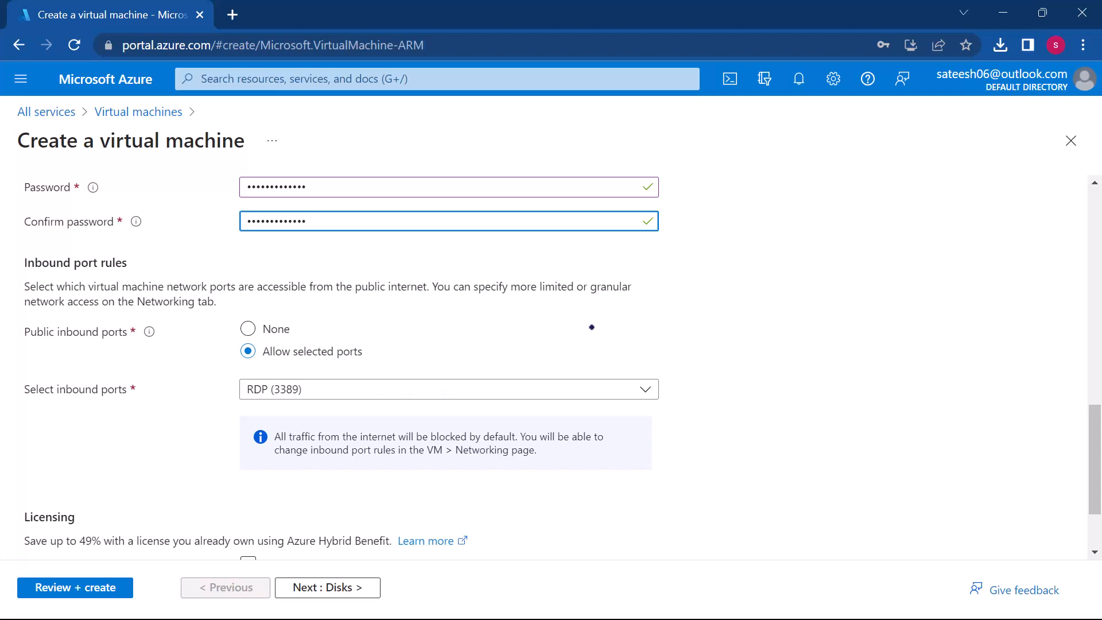
pyautogui.click(921, 36)
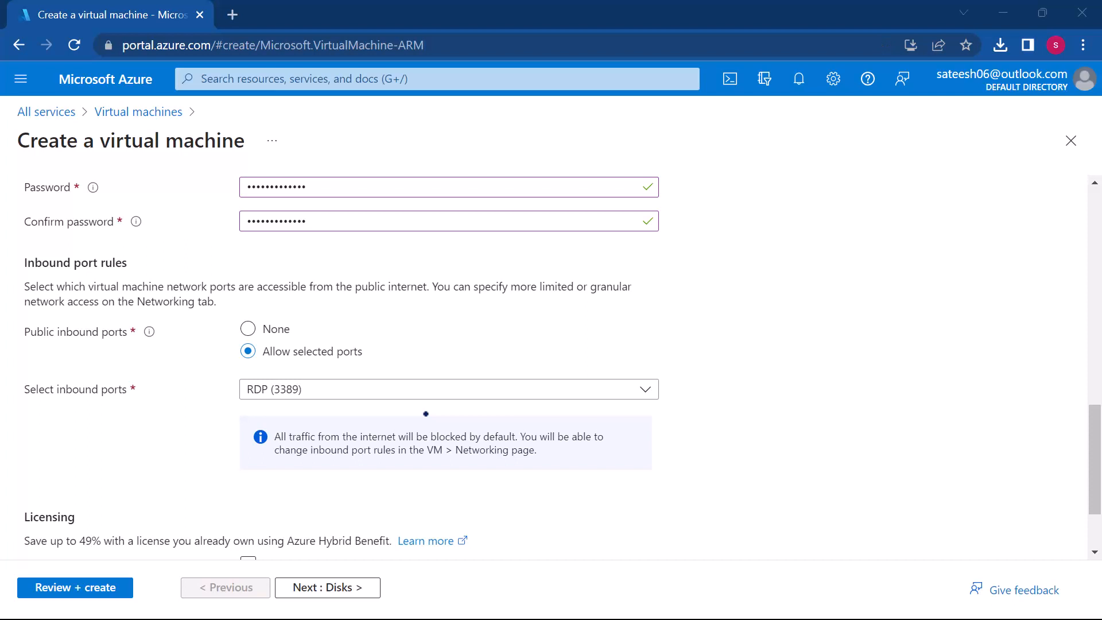
pyautogui.scroll(-1, 418, 393)
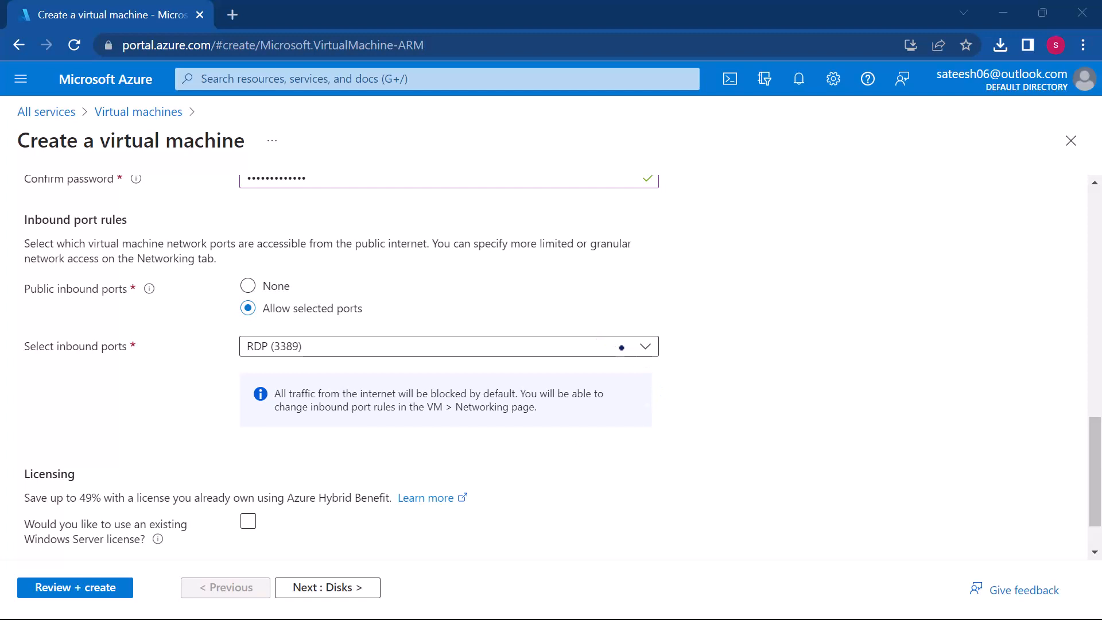
pyautogui.click(621, 347)
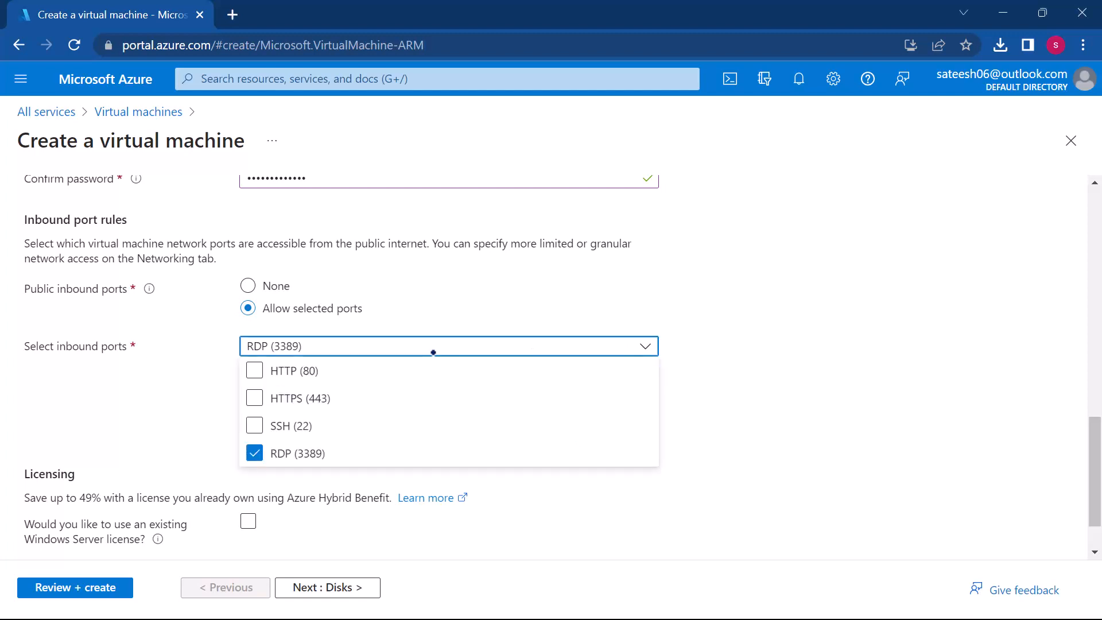
pyautogui.click(255, 371)
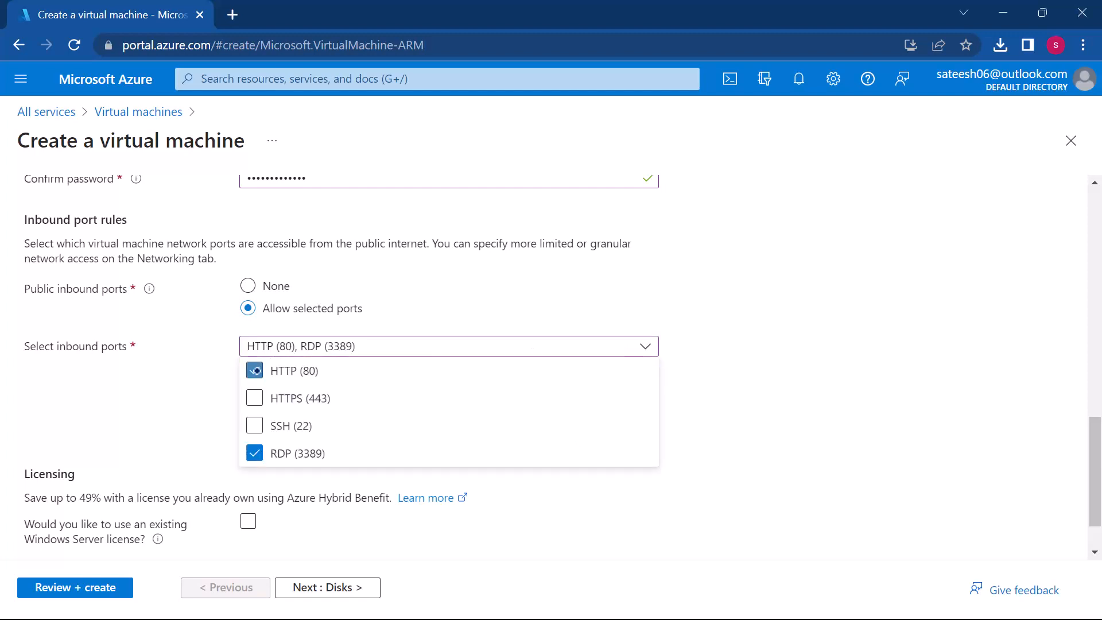
pyautogui.click(255, 398)
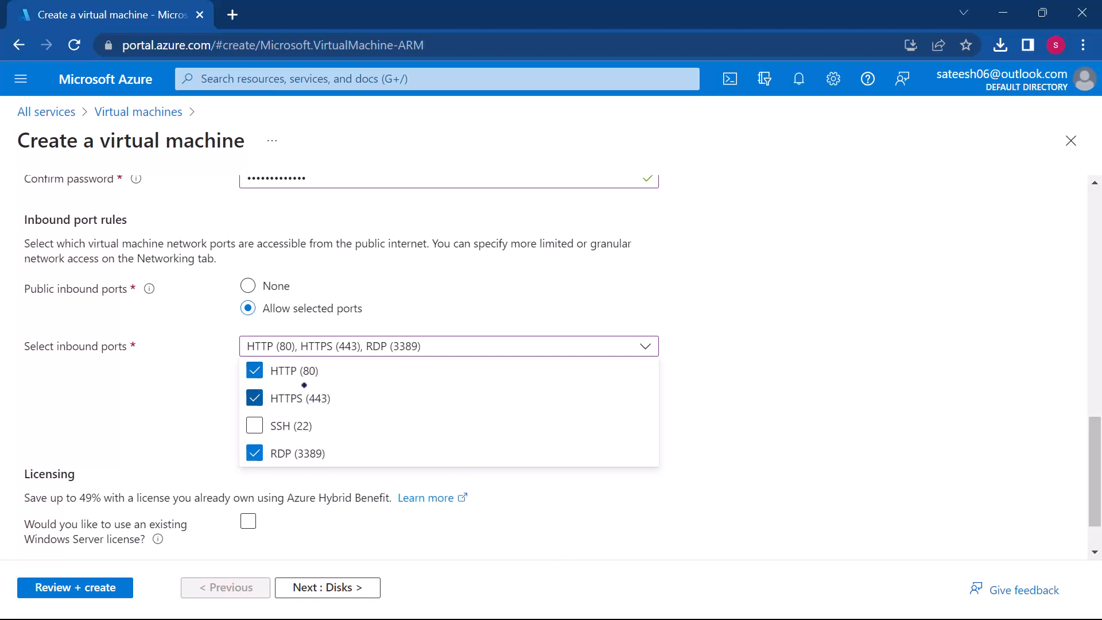
pyautogui.click(763, 395)
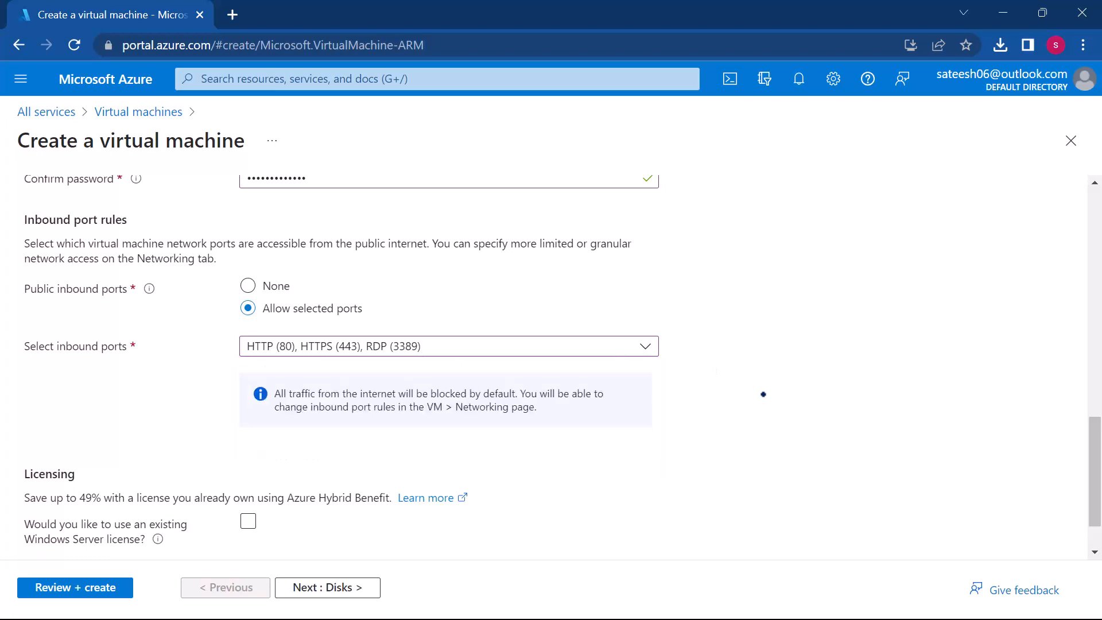
# Step: Check the basic settings and submit the virtual machine configuration for review and validation
pyautogui.scroll(-1, 486, 410)
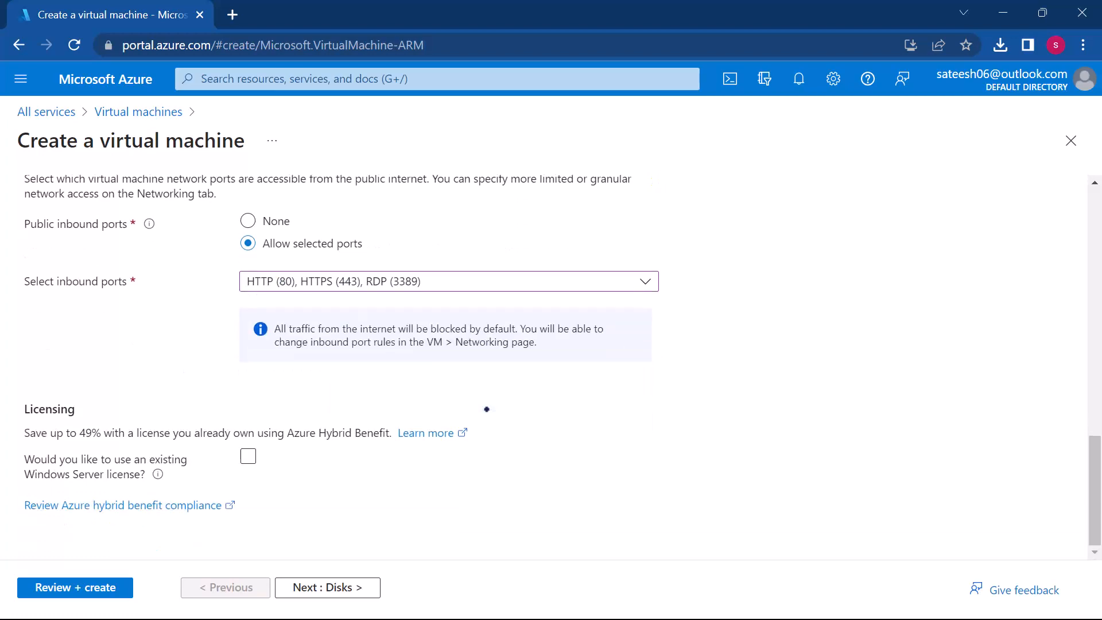
pyautogui.scroll(15, 487, 409)
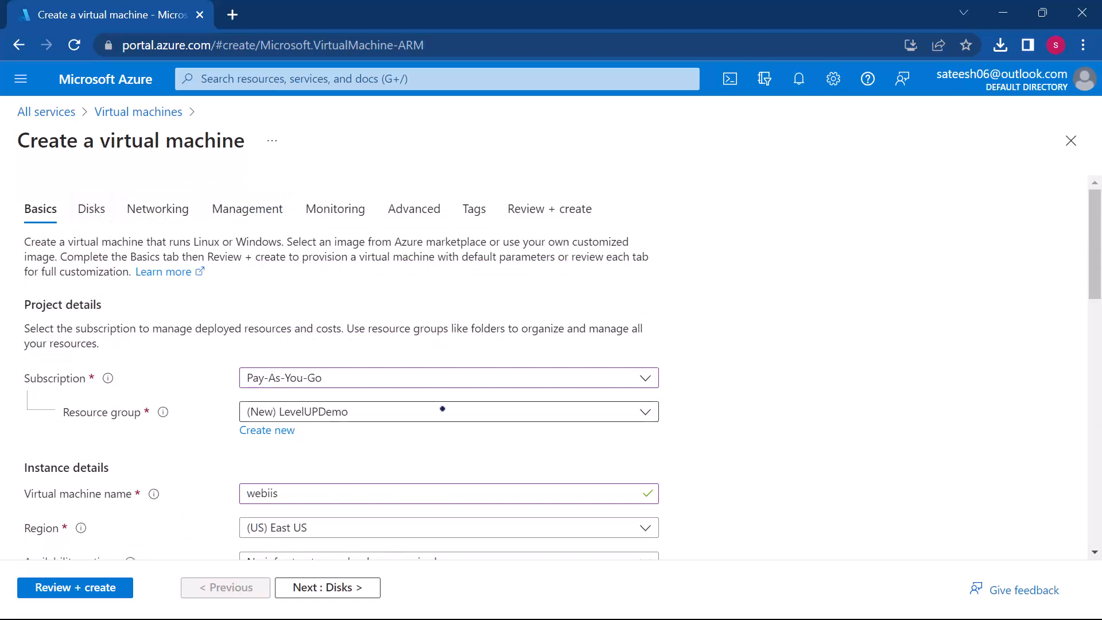
pyautogui.scroll(-4, 442, 409)
pyautogui.scroll(-9, 443, 410)
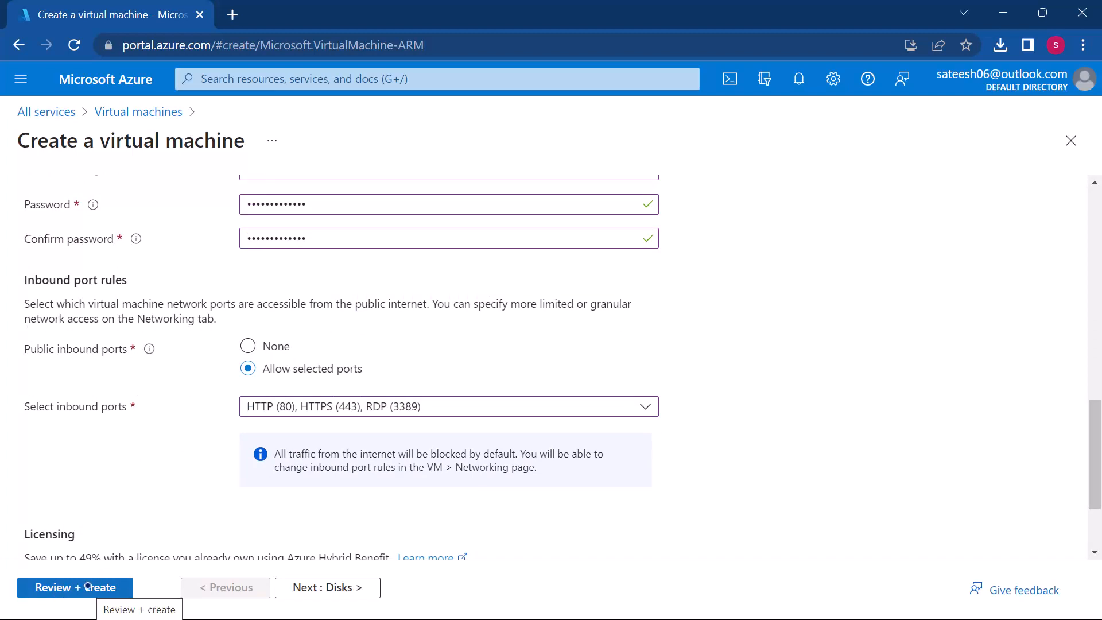
pyautogui.scroll(-2, 172, 424)
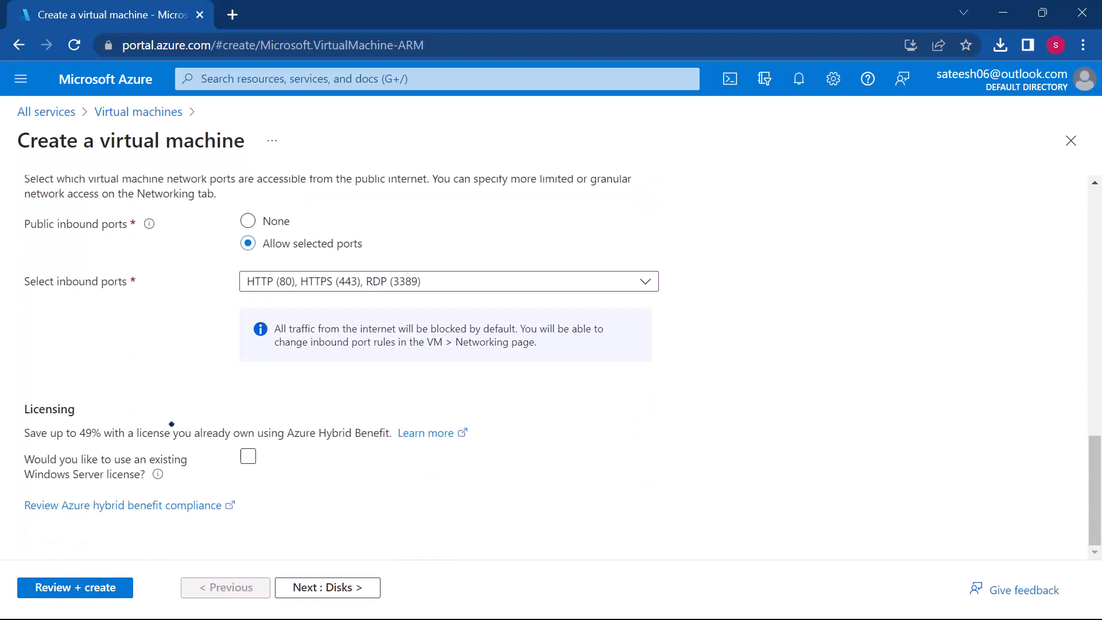
pyautogui.click(74, 588)
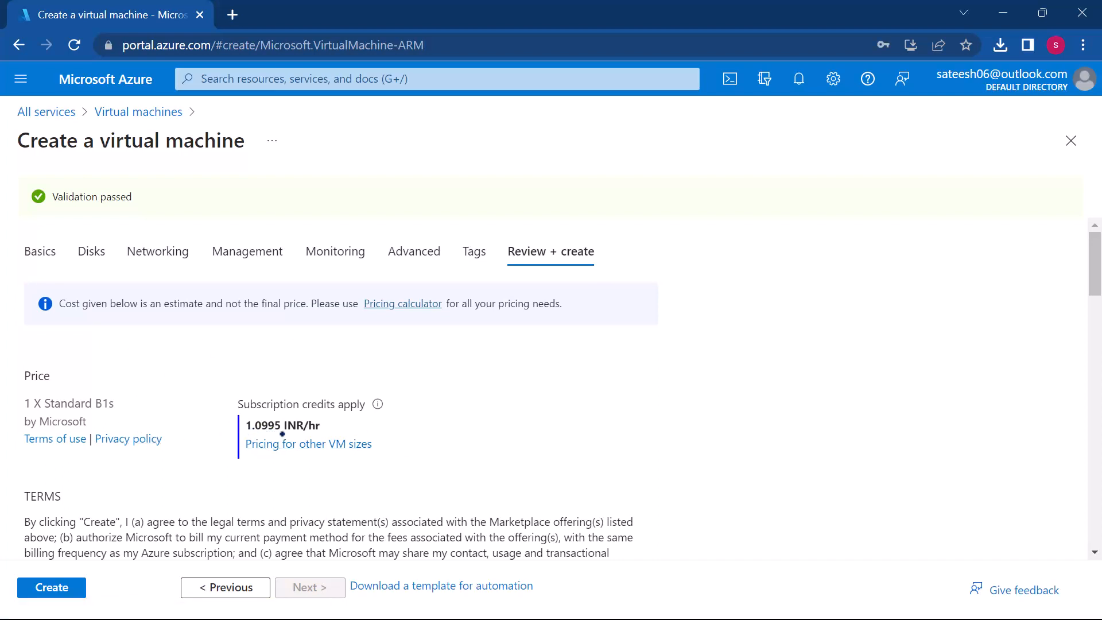
# Step: Review the price, terms and basics summary, and create the webiis virtual machine
pyautogui.scroll(-1, 384, 468)
pyautogui.scroll(1, 385, 467)
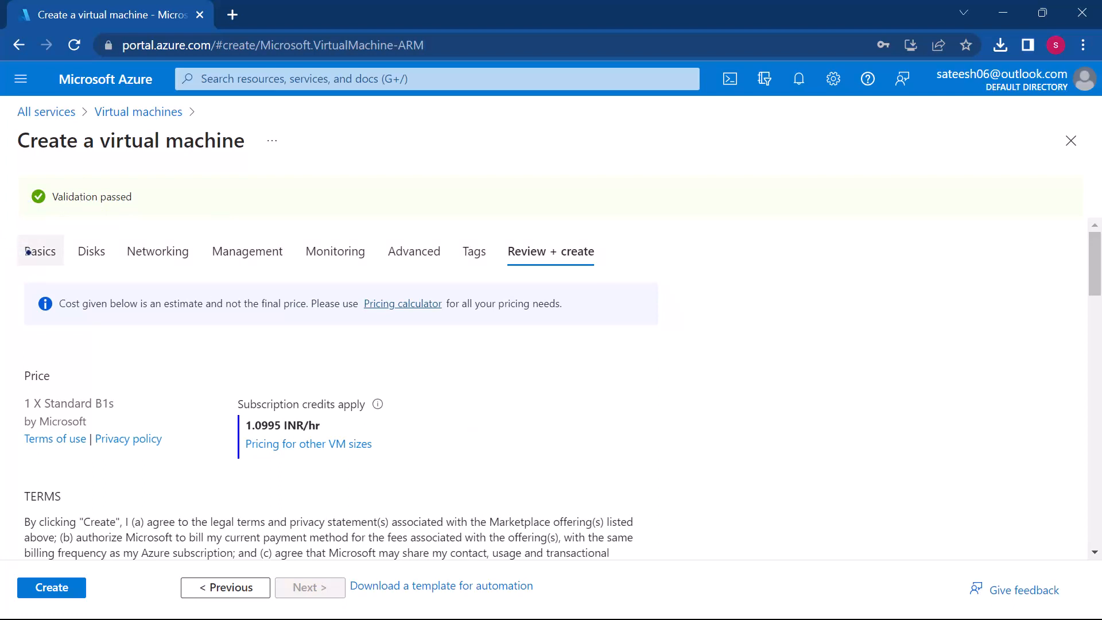
pyautogui.scroll(-1, 320, 404)
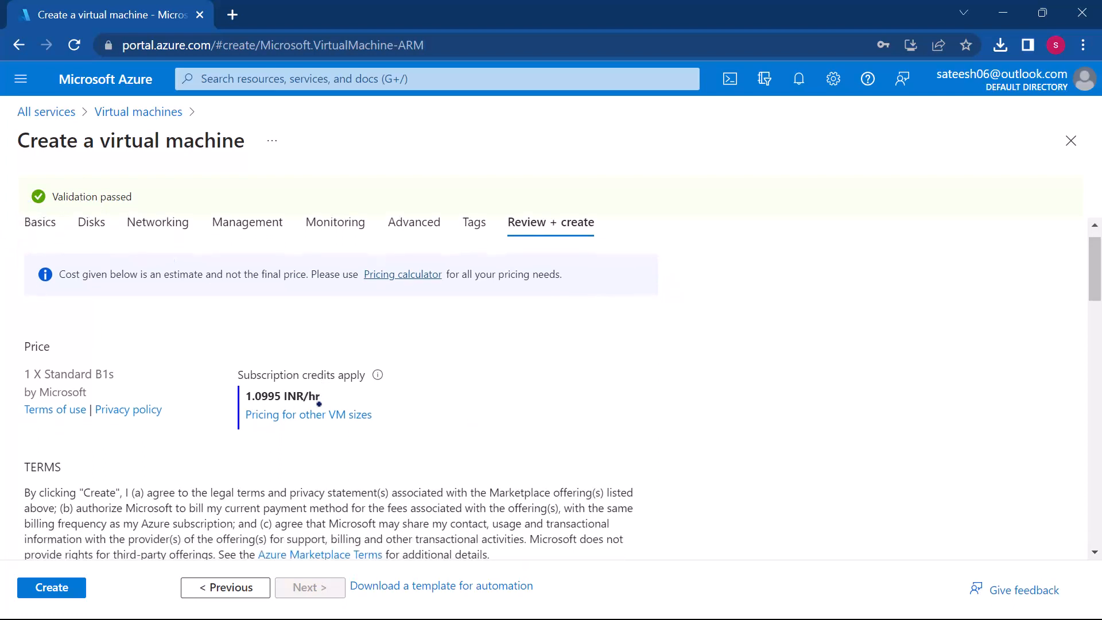
pyautogui.scroll(-1, 319, 404)
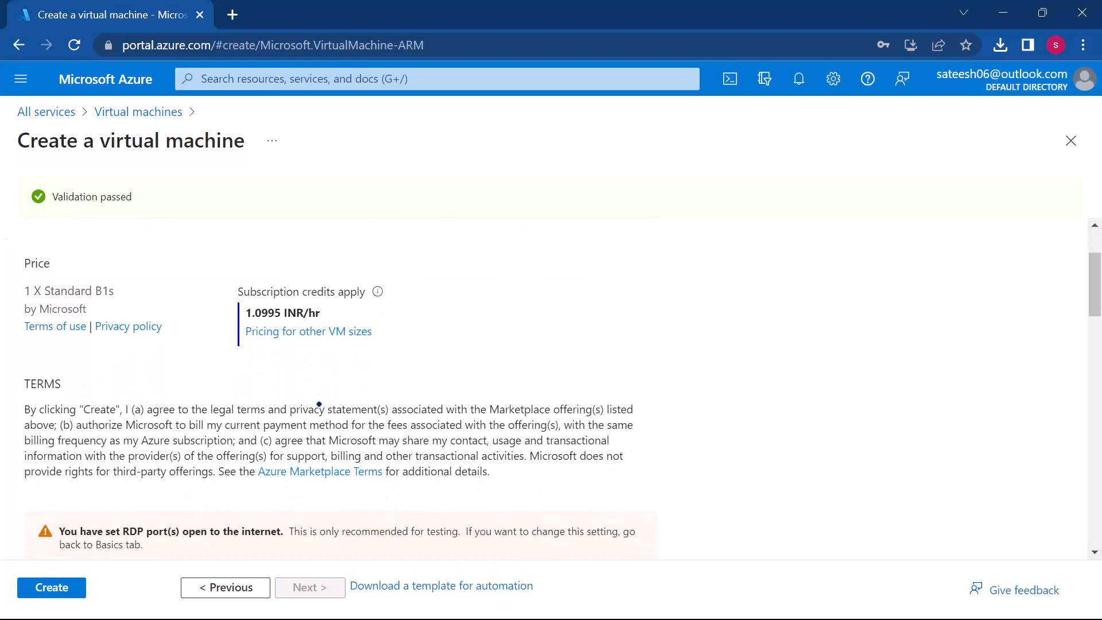
pyautogui.scroll(-4, 318, 347)
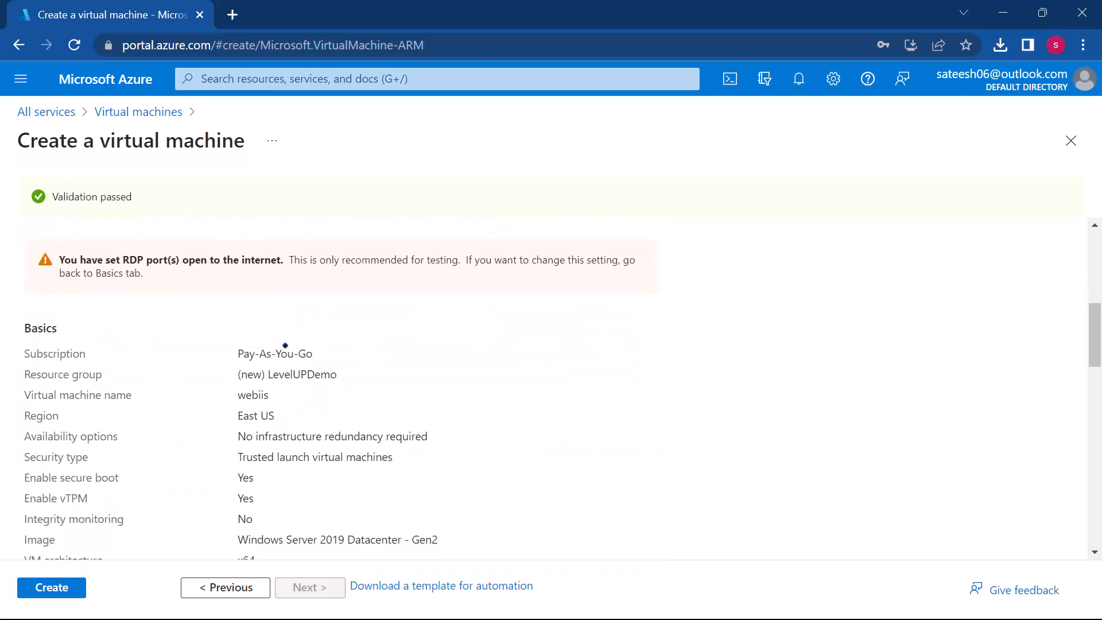
pyautogui.click(43, 588)
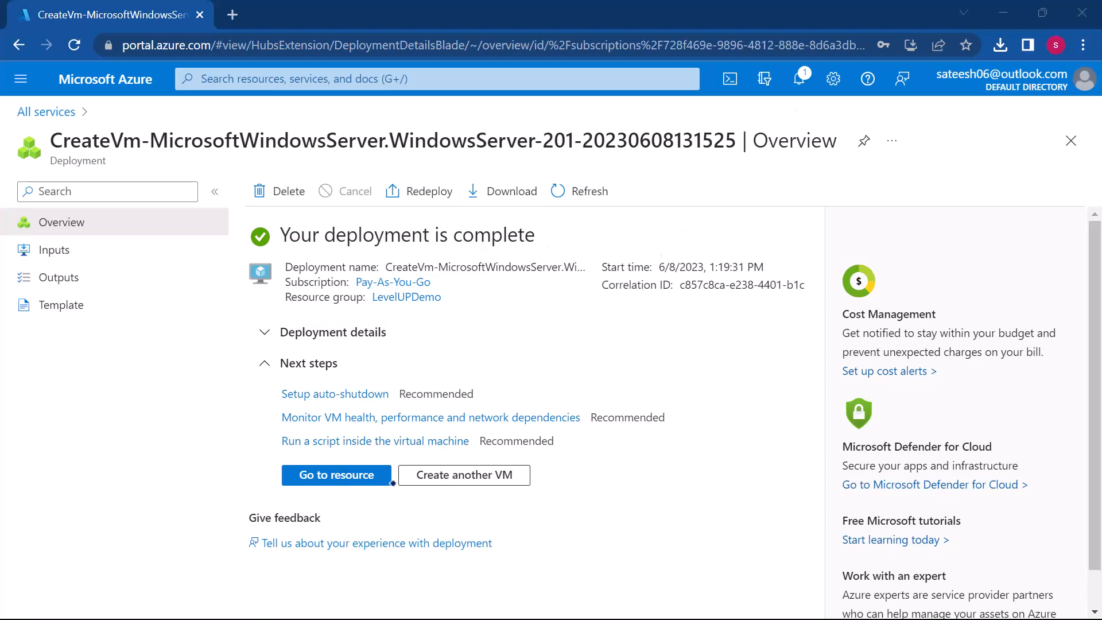
# Step: Open the deployed webiis virtual machine's overview and copy its public IP address
pyautogui.click(349, 475)
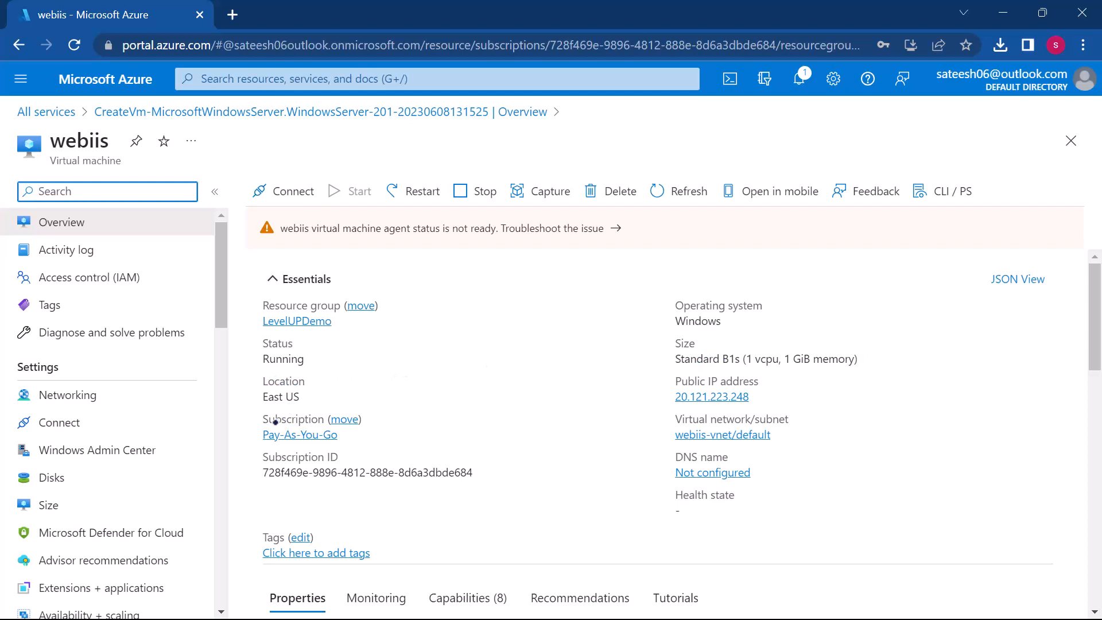
pyautogui.scroll(-1, 463, 483)
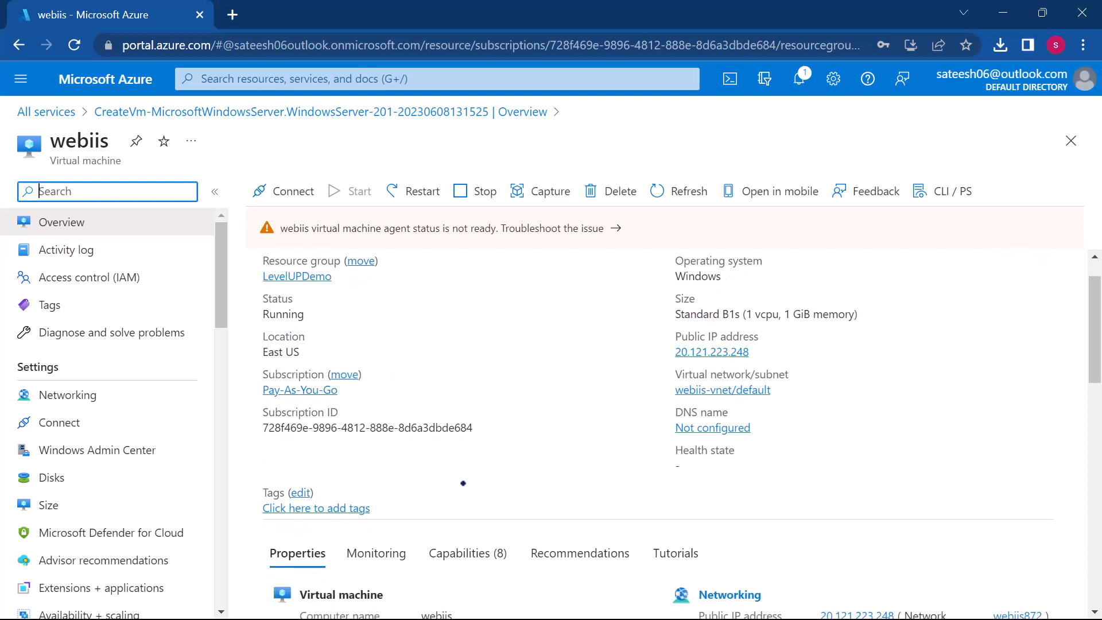
pyautogui.scroll(1, 463, 484)
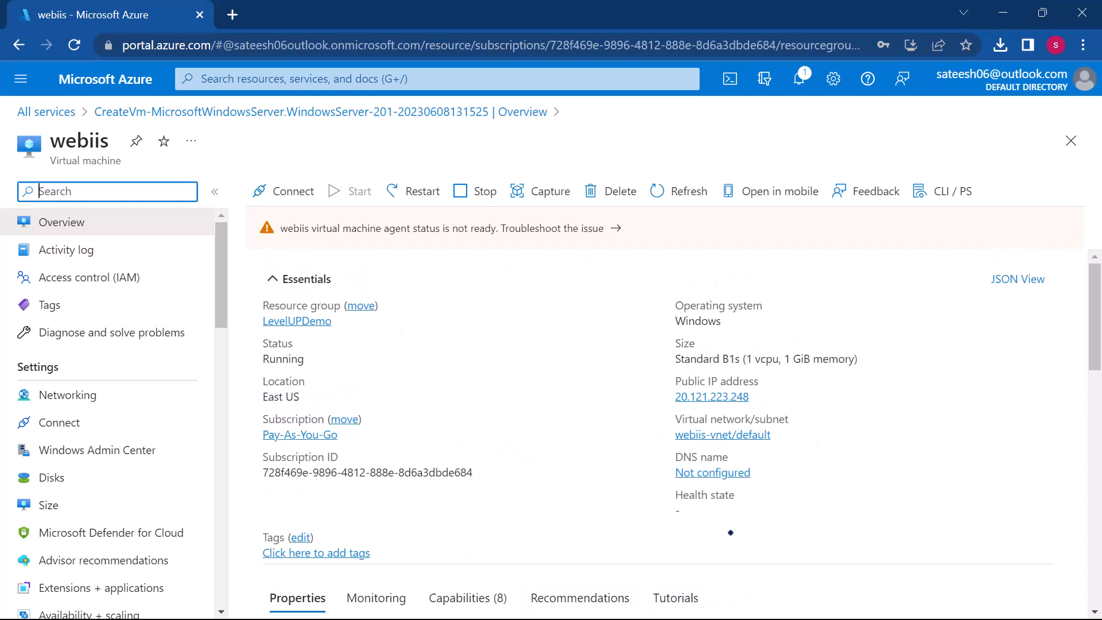
pyautogui.moveTo(759, 396)
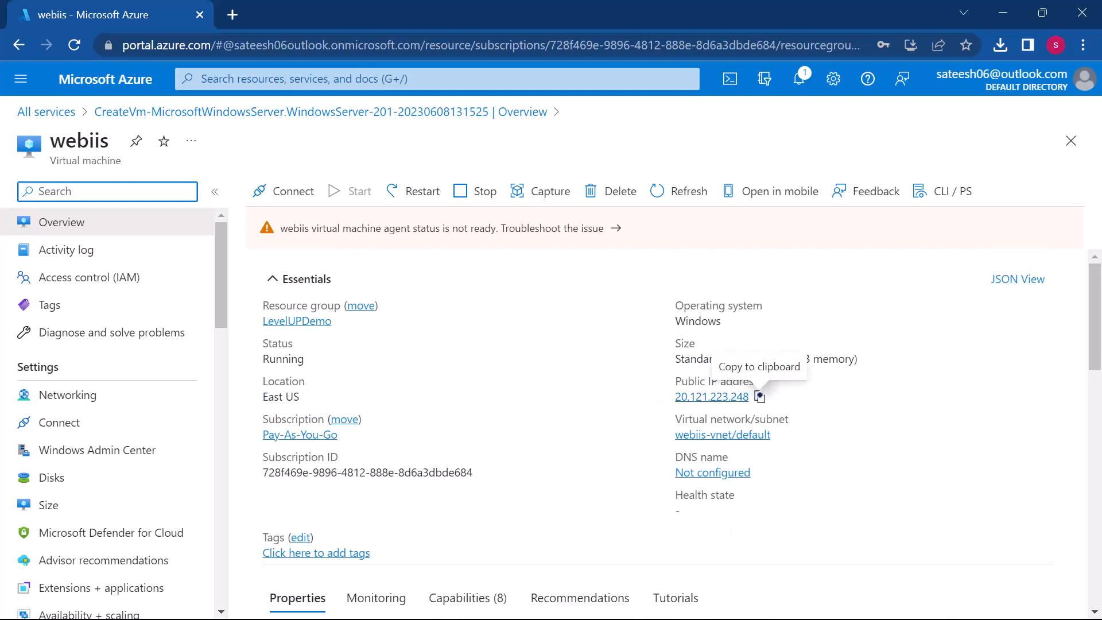
pyautogui.click(759, 396)
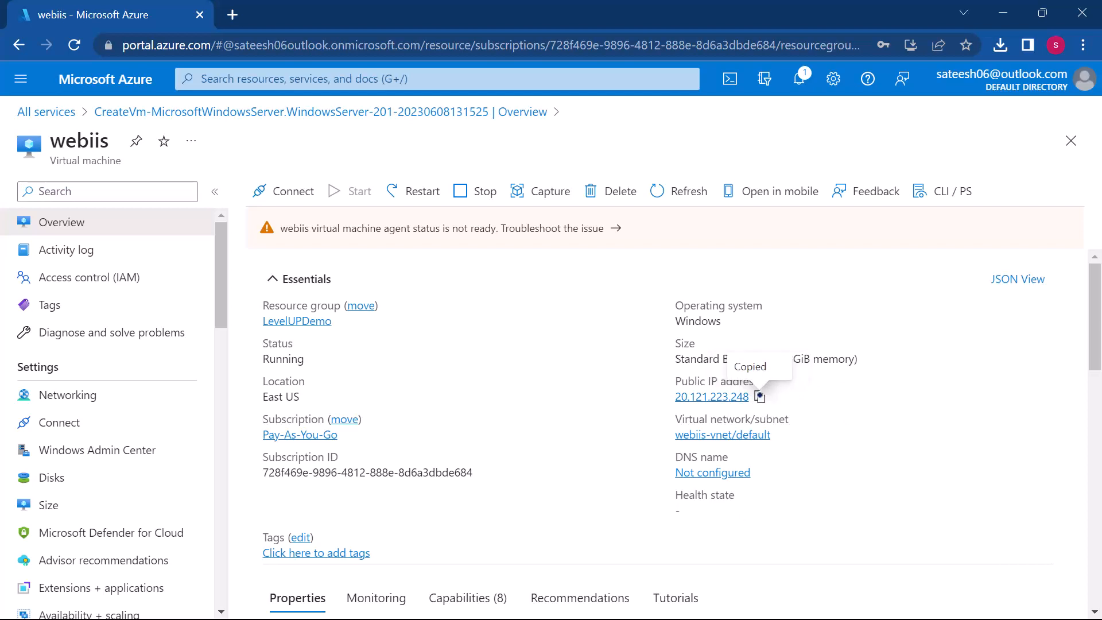
# Step: Browse to the virtual machine's public IP address, 20.121.223.248, in a new browser tab
pyautogui.click(233, 14)
pyautogui.hotkey('ctrl', 'v')
pyautogui.press('Return')
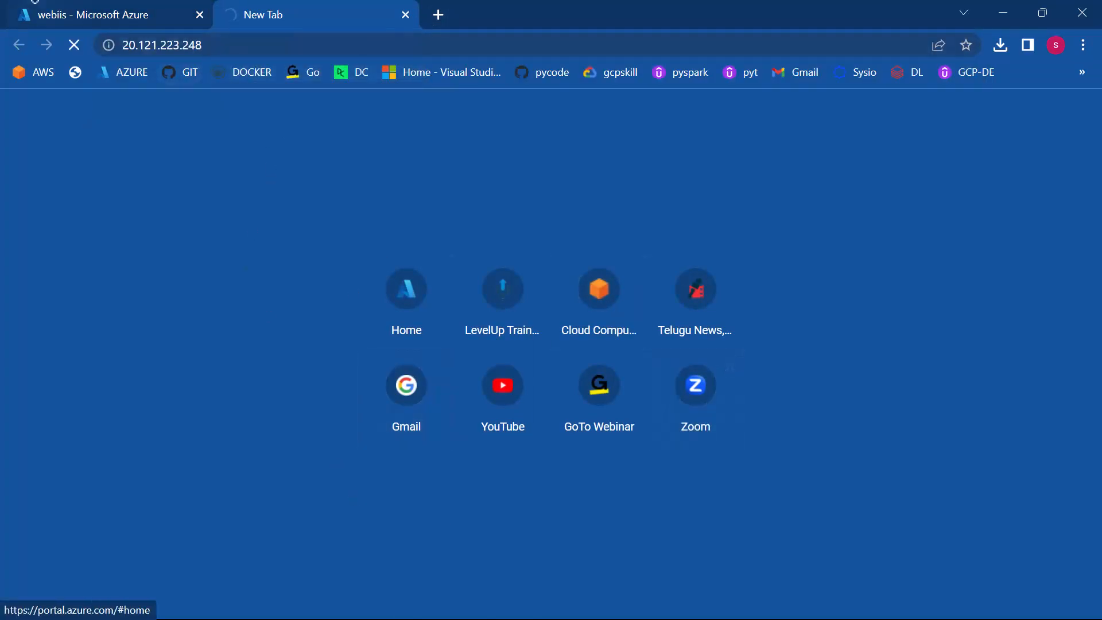
pyautogui.click(92, 14)
pyautogui.click(243, 3)
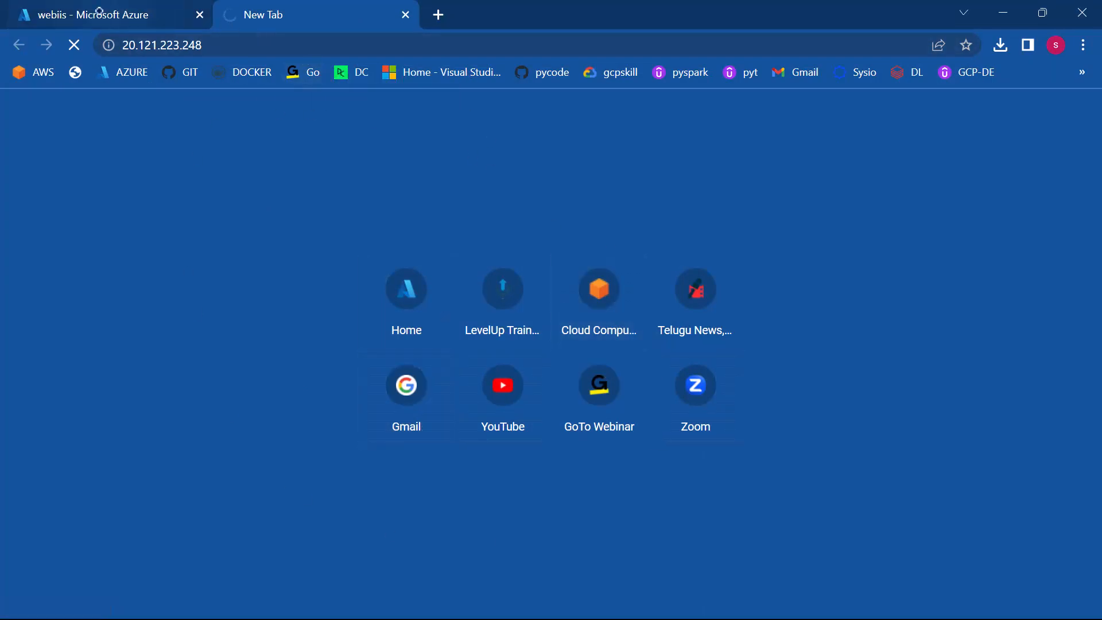
# Step: Return to the webiis overview in the Azure portal and copy the public IP address again
pyautogui.click(127, 12)
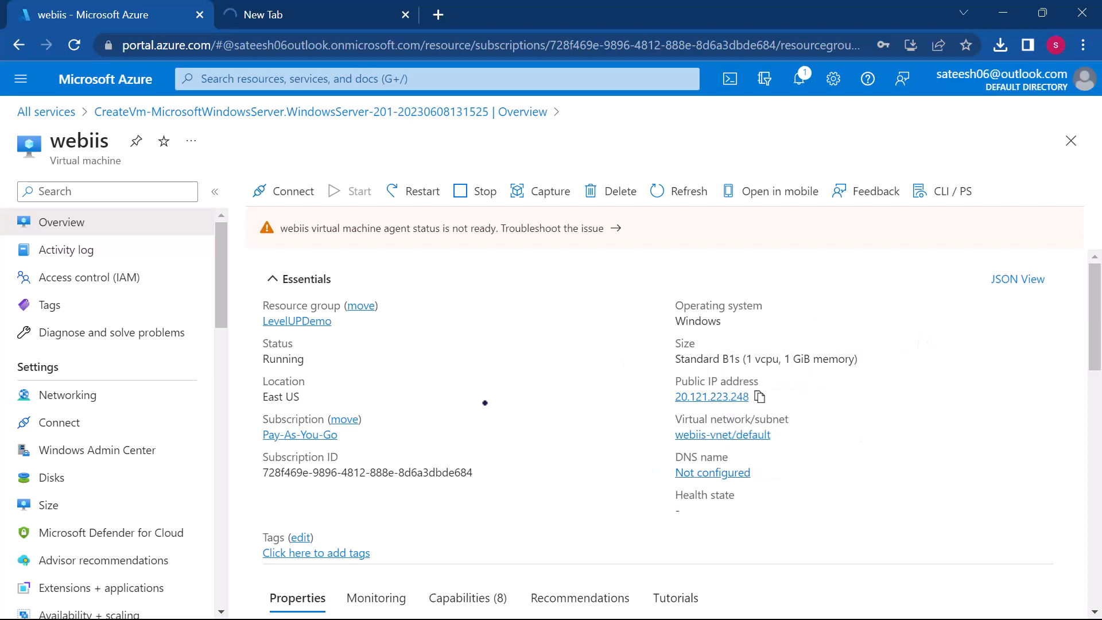
pyautogui.scroll(-1, 485, 403)
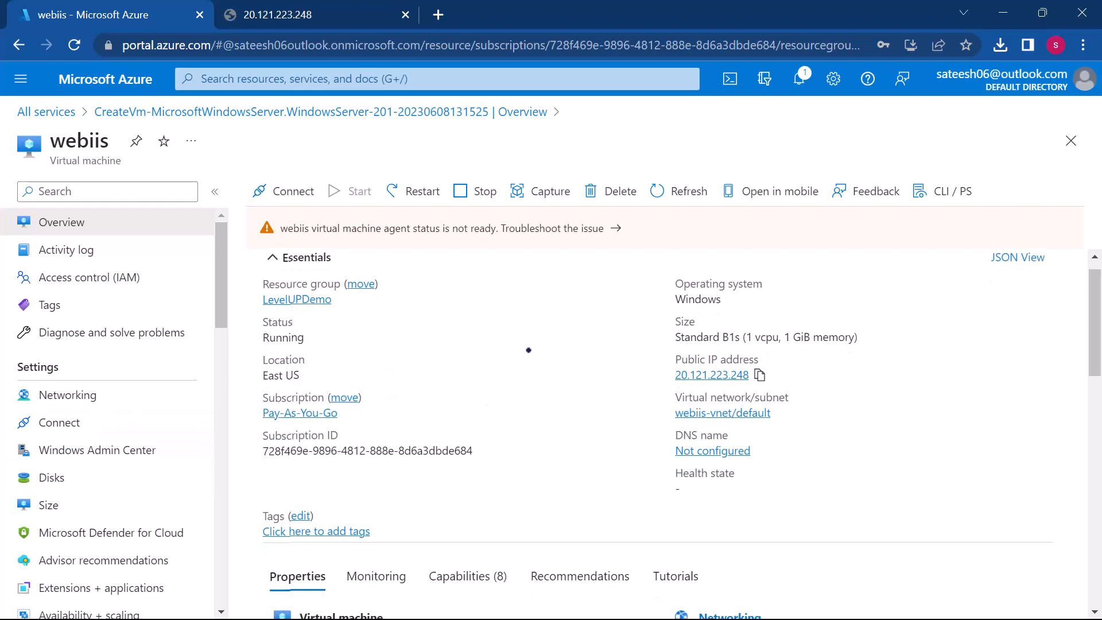
pyautogui.click(760, 375)
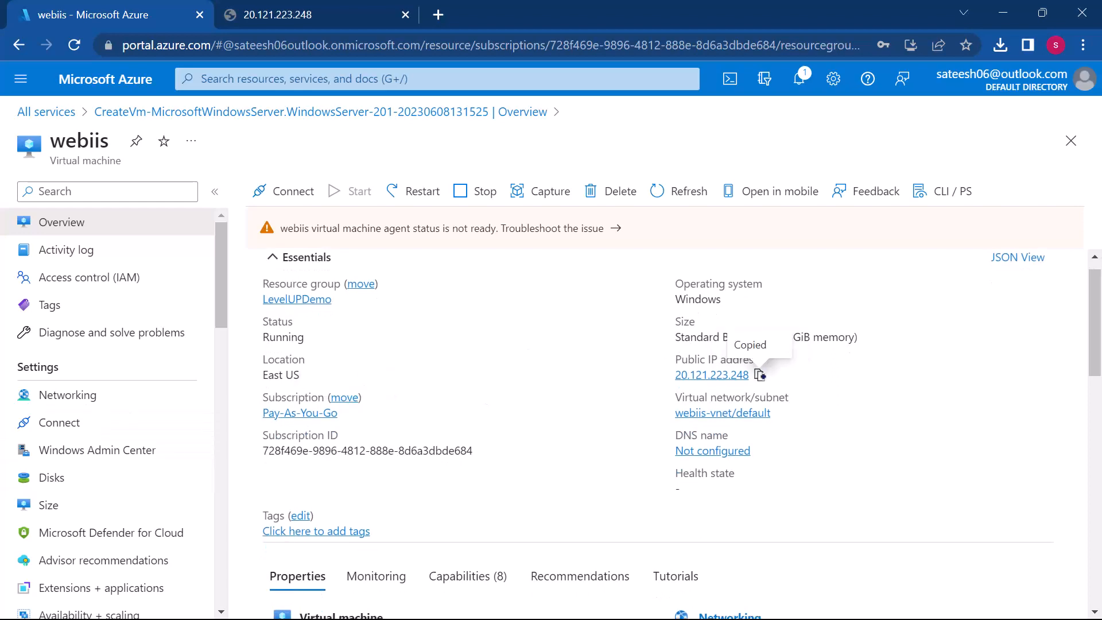
# Step: Open Remote Desktop Connection and start a connection to the virtual machine at 20.121.223.248
pyautogui.press('super')
pyautogui.write('rd')
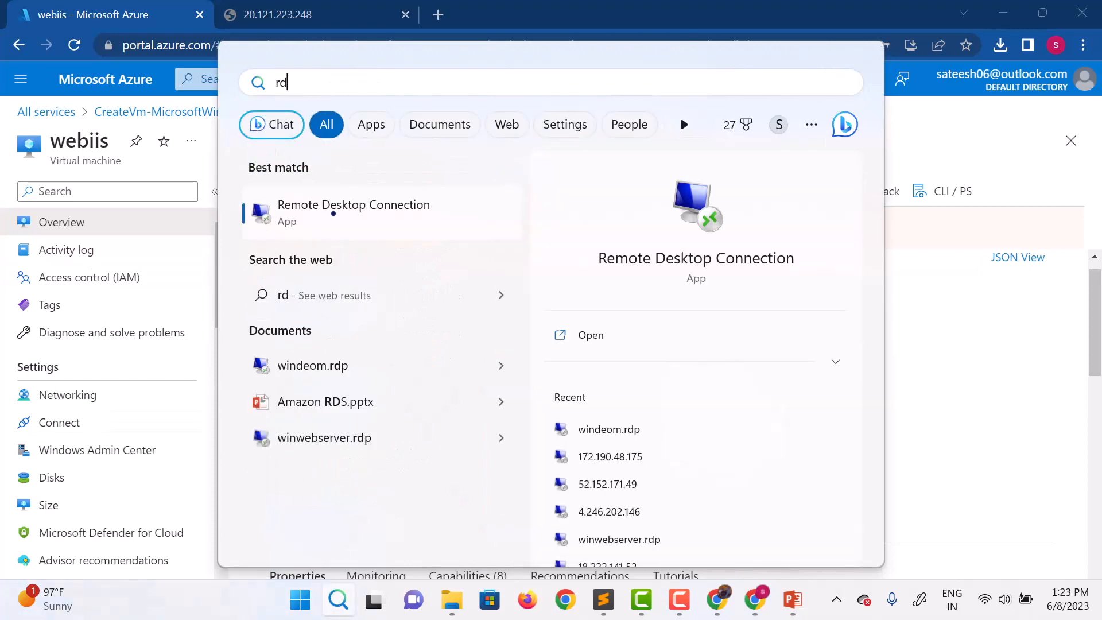
pyautogui.click(326, 214)
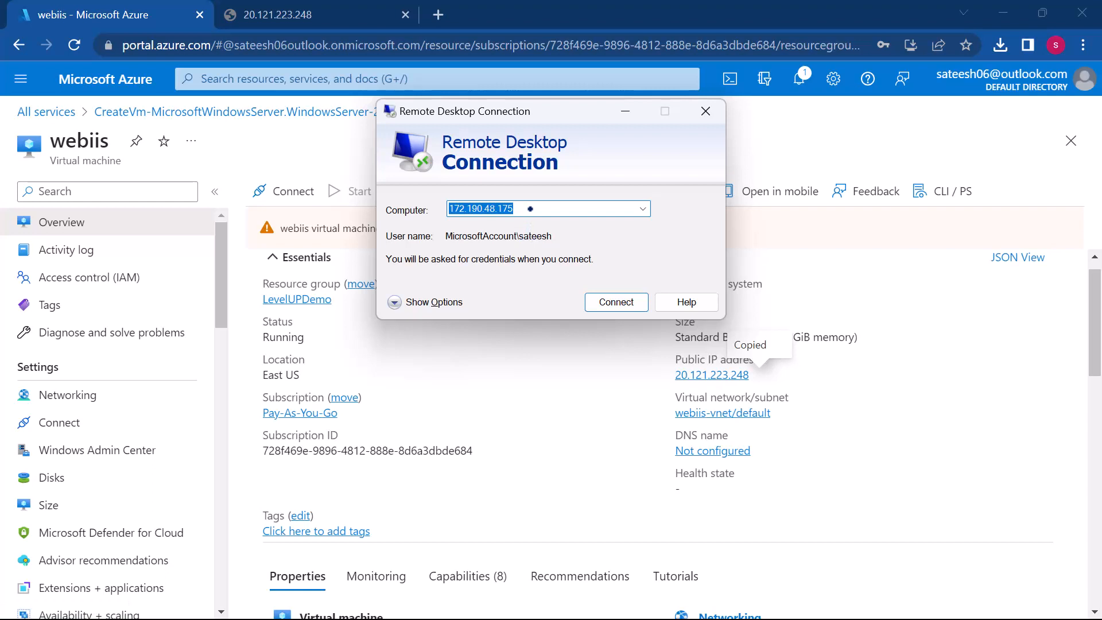
pyautogui.hotkey('ctrl', 'v')
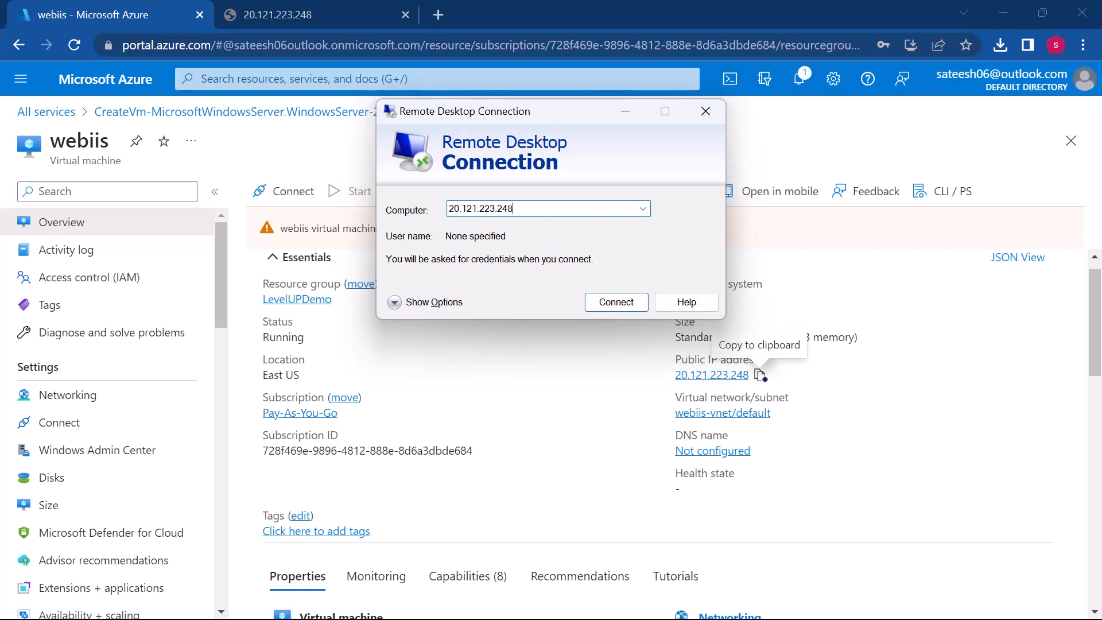
pyautogui.click(631, 300)
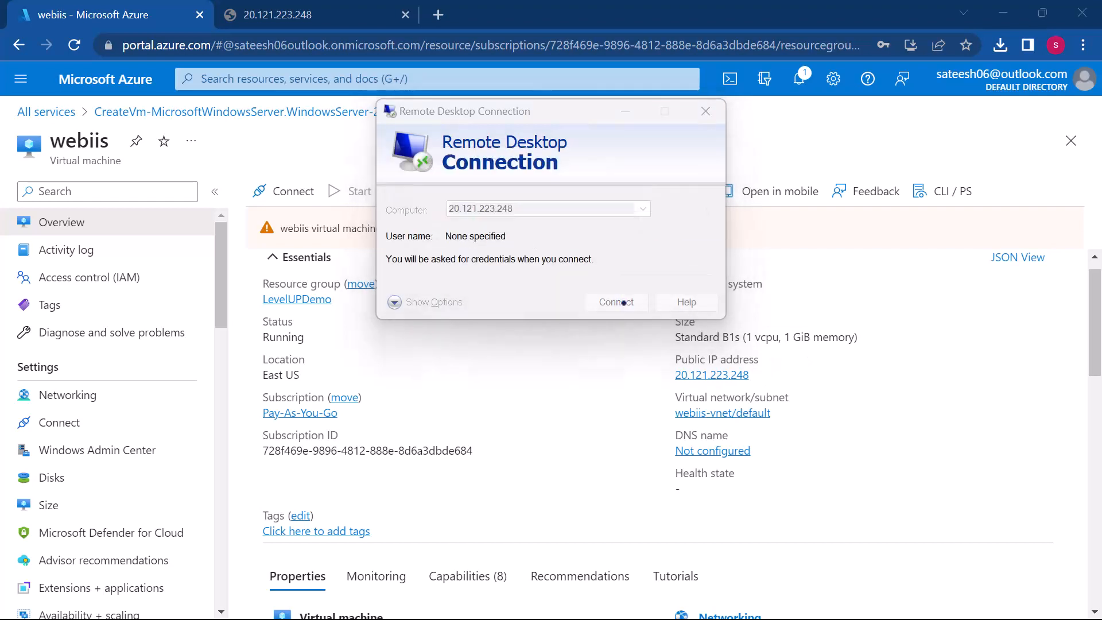
# Step: Sign in to the remote computer with a different account using the administrator user name and password, and accept the untrusted certificate
pyautogui.click(443, 308)
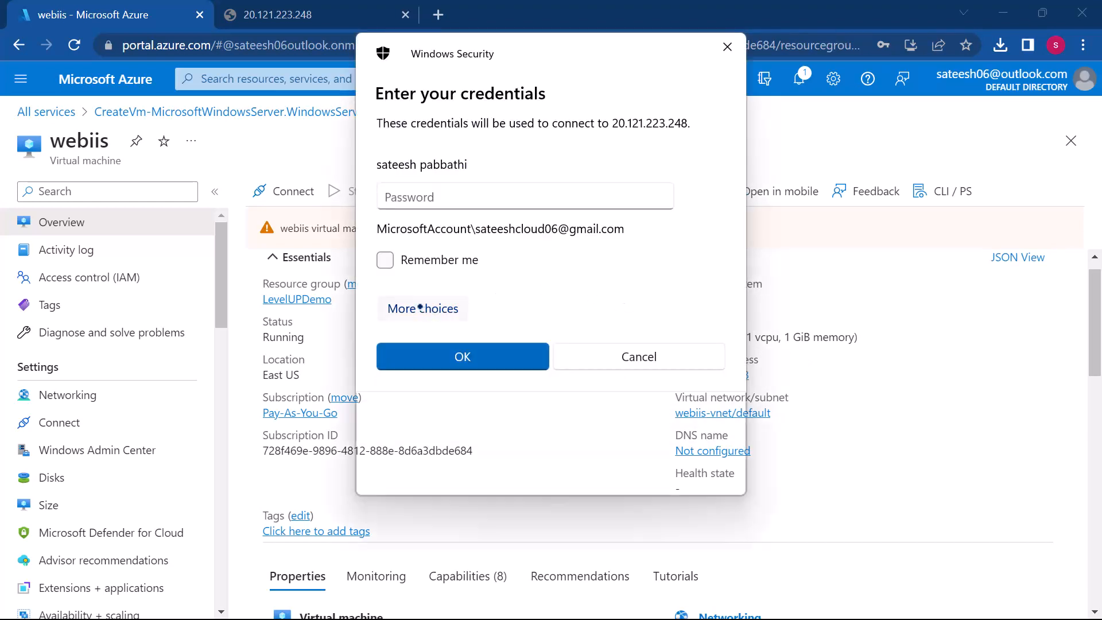
pyautogui.click(479, 403)
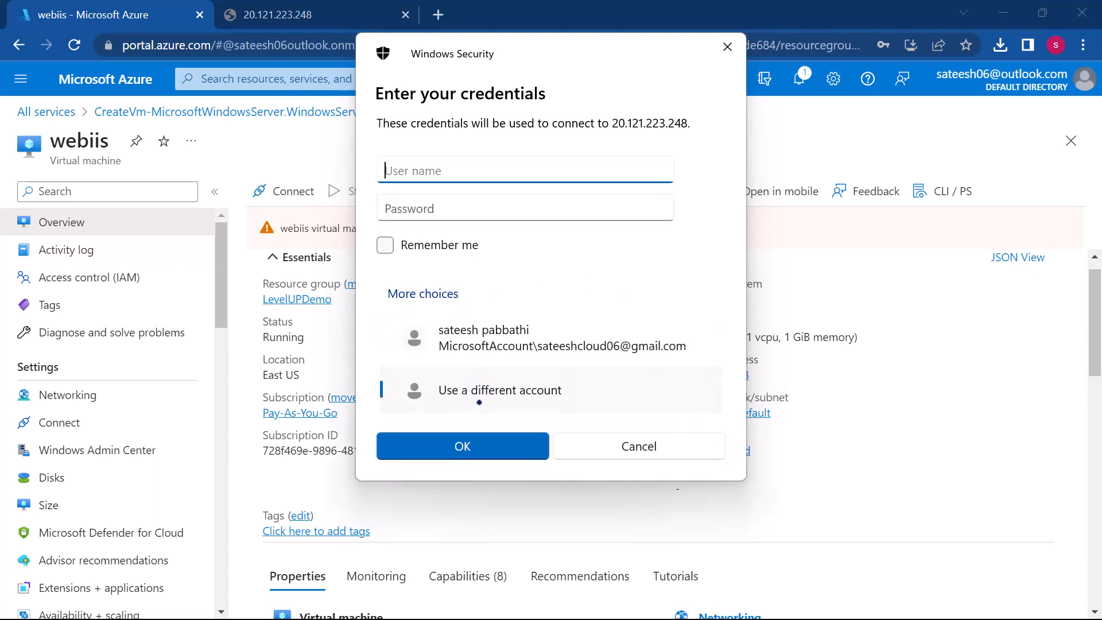
pyautogui.click(470, 441)
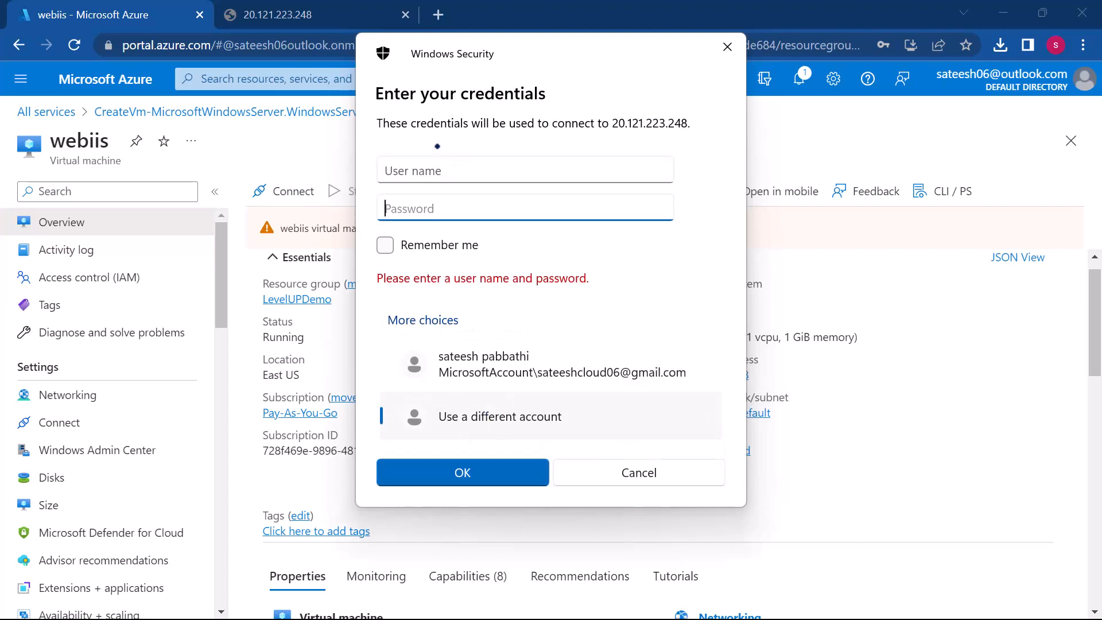
pyautogui.click(425, 163)
pyautogui.write('sateesh')
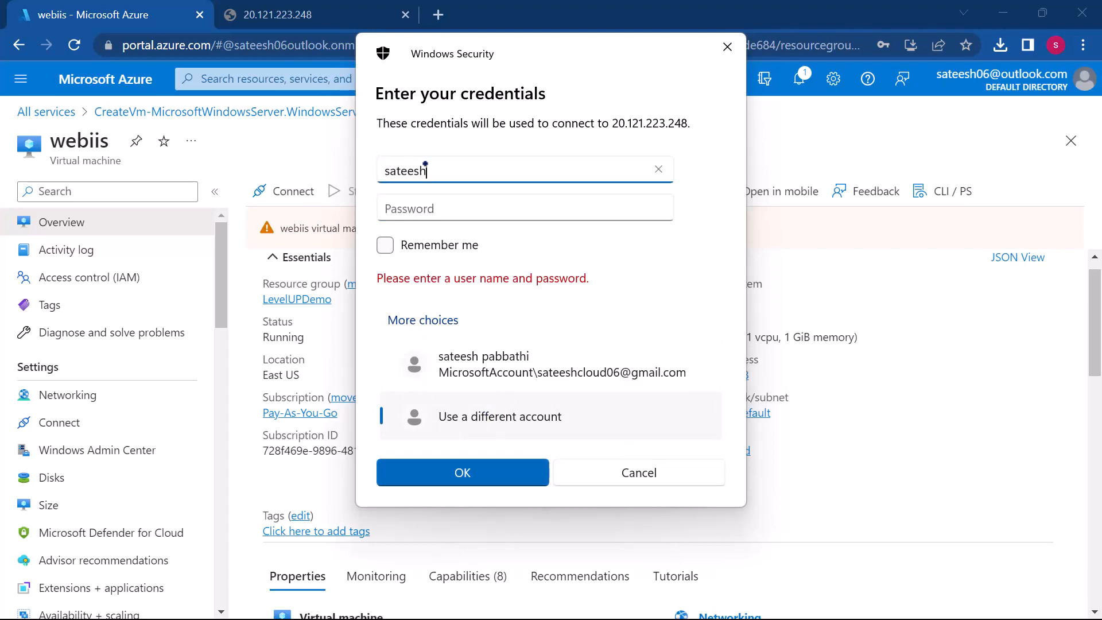
pyautogui.click(430, 209)
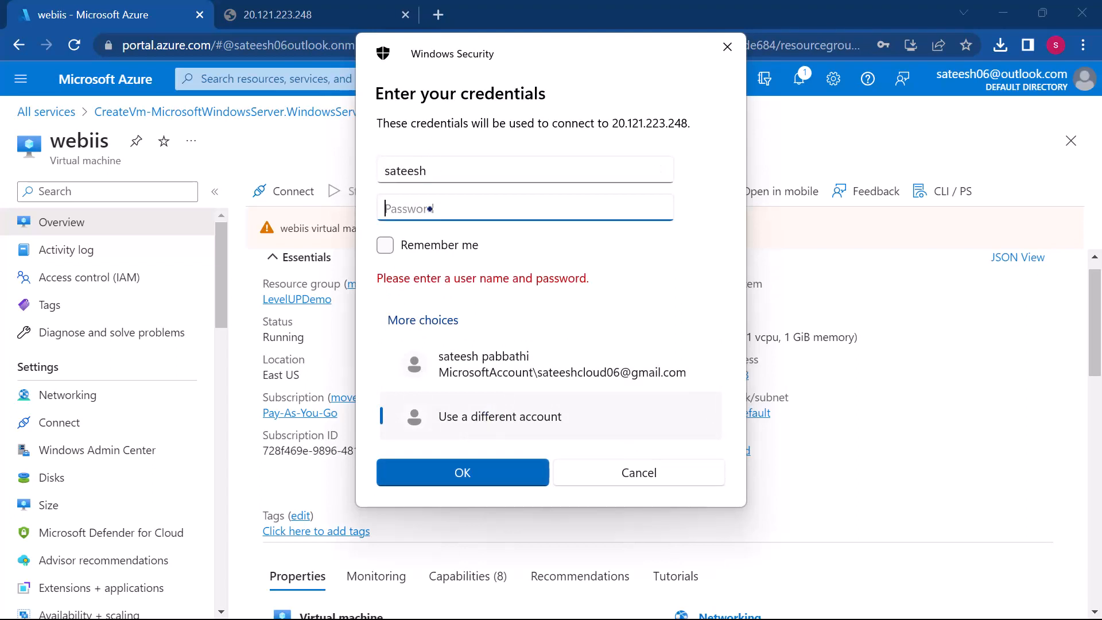
pyautogui.write('••••••••••••')
pyautogui.click(480, 470)
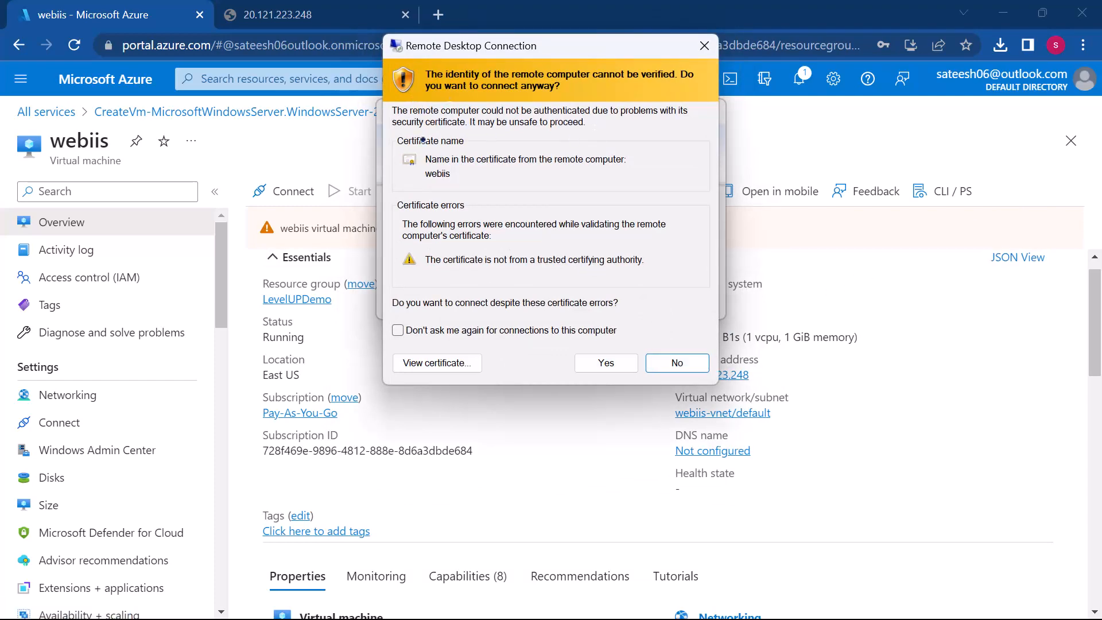
pyautogui.click(603, 363)
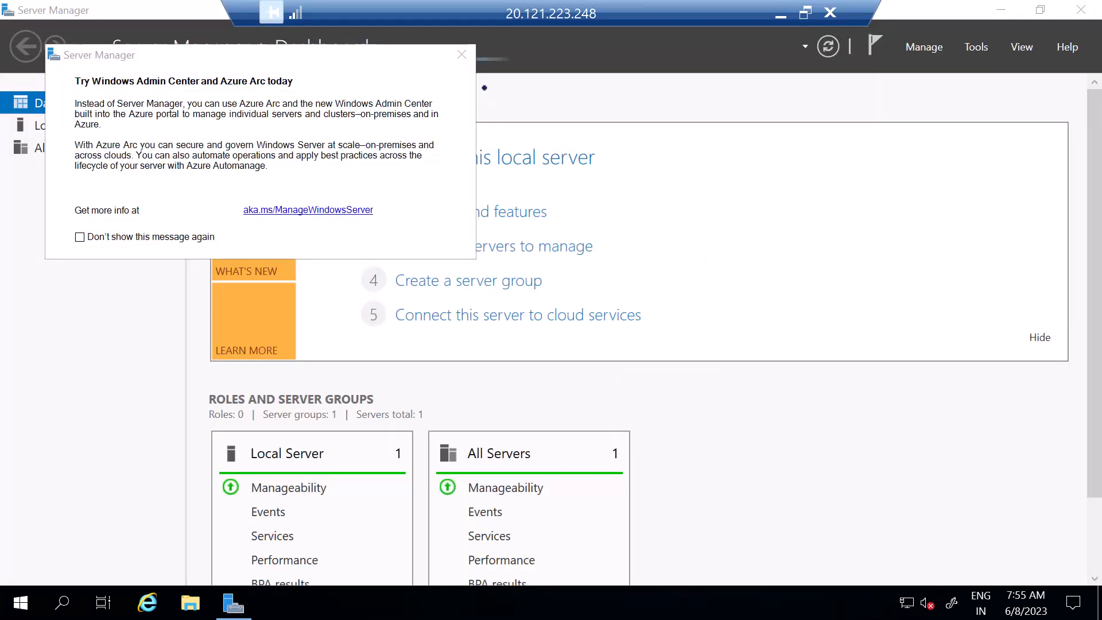
# Step: Dismiss the Windows Admin Center notice in Server Manager and open the Add Roles and Features Wizard
pyautogui.click(461, 54)
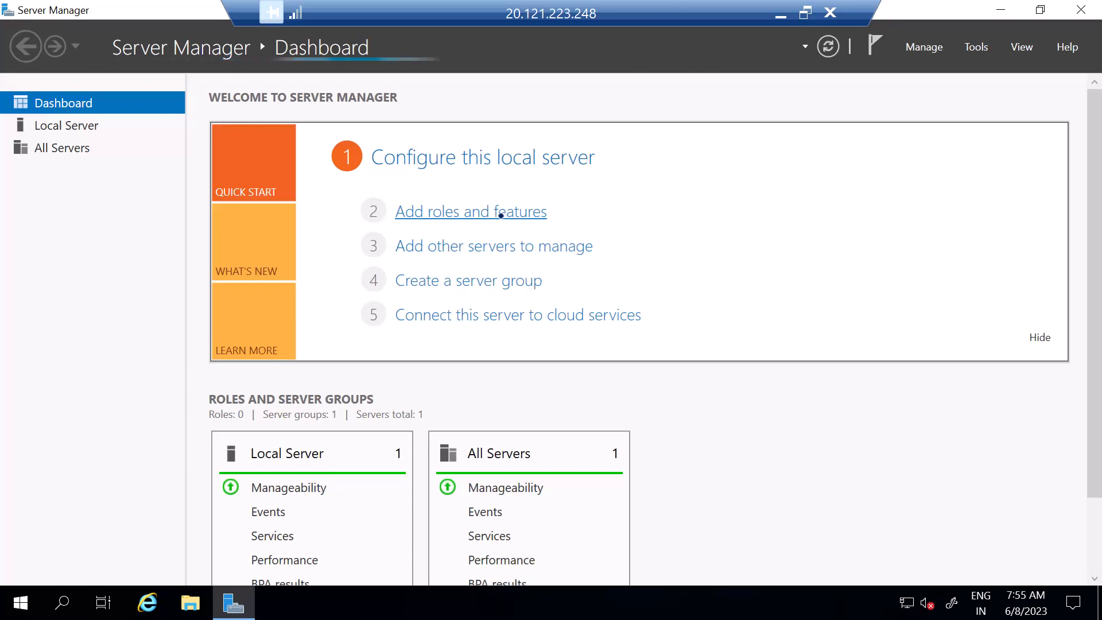
pyautogui.click(501, 215)
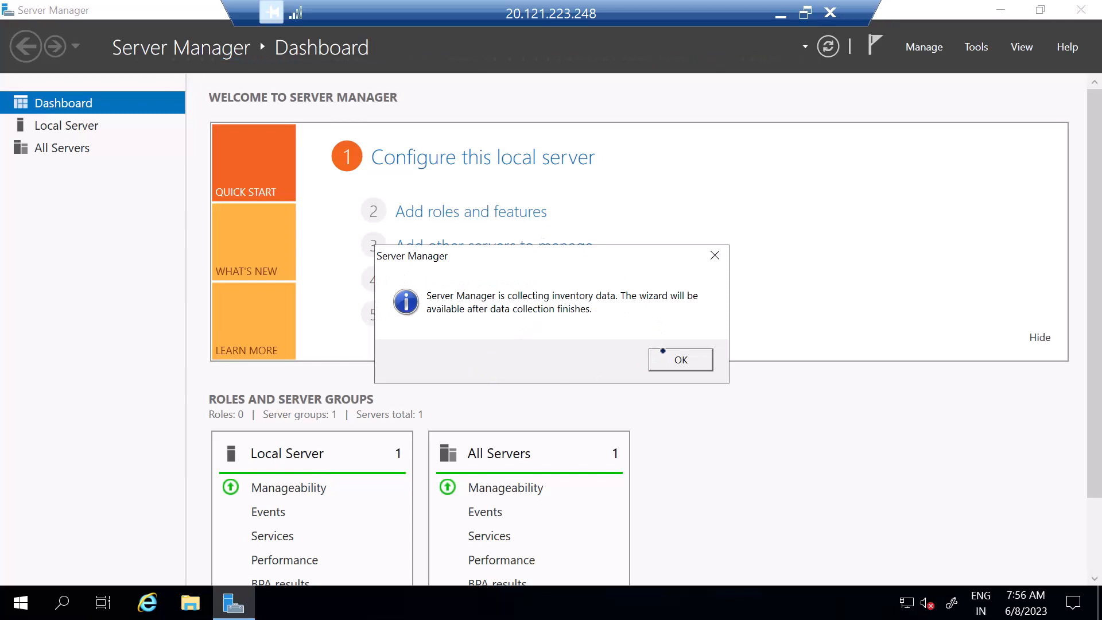
pyautogui.click(679, 360)
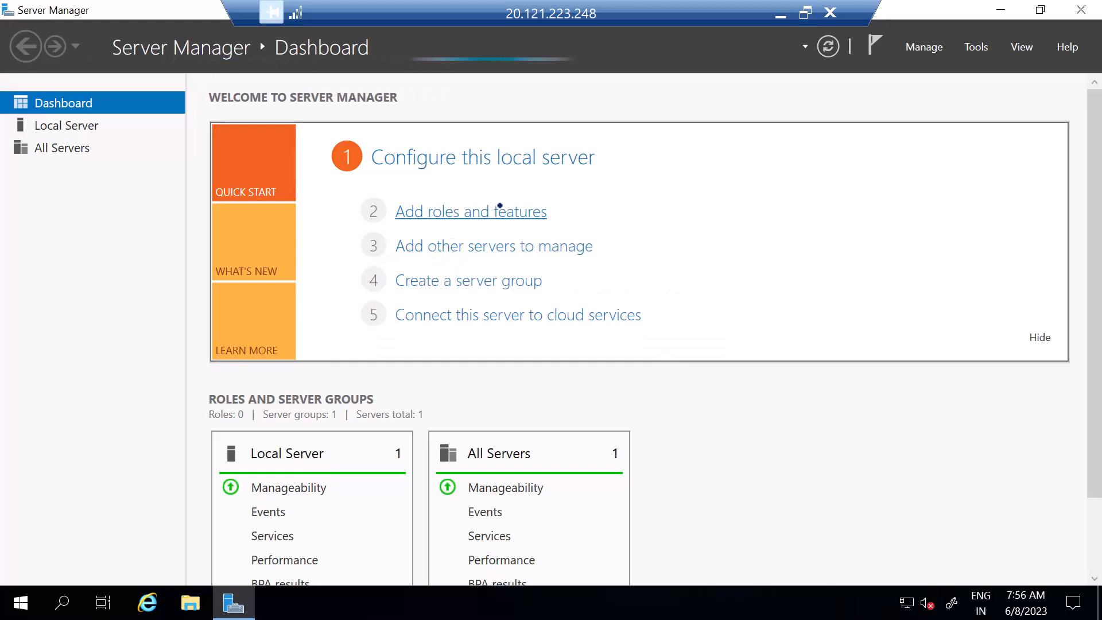
pyautogui.click(471, 213)
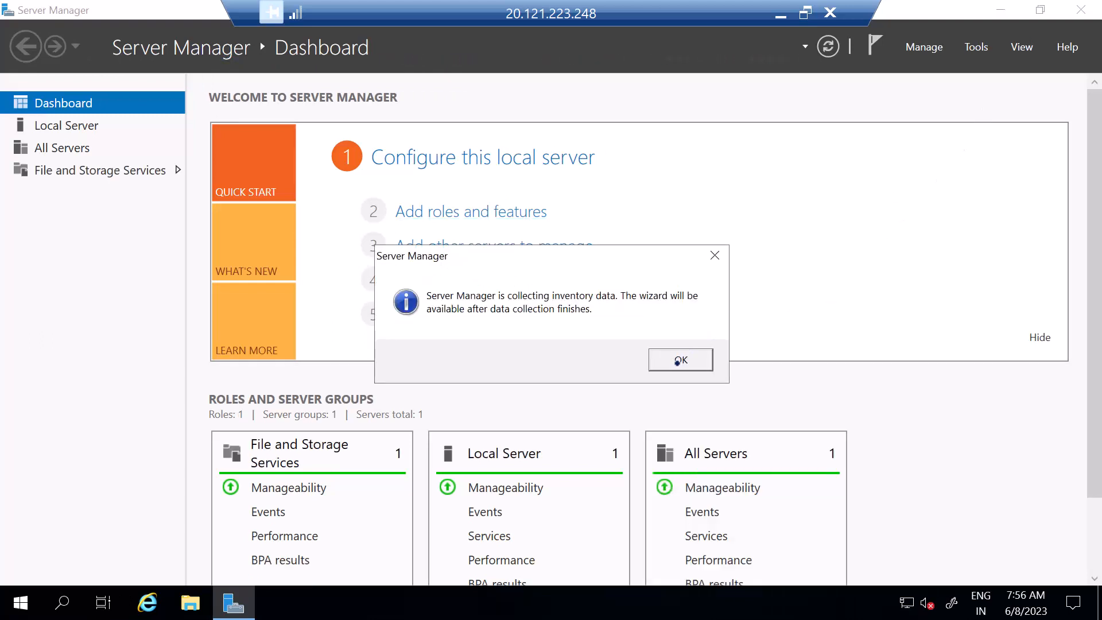
pyautogui.click(677, 362)
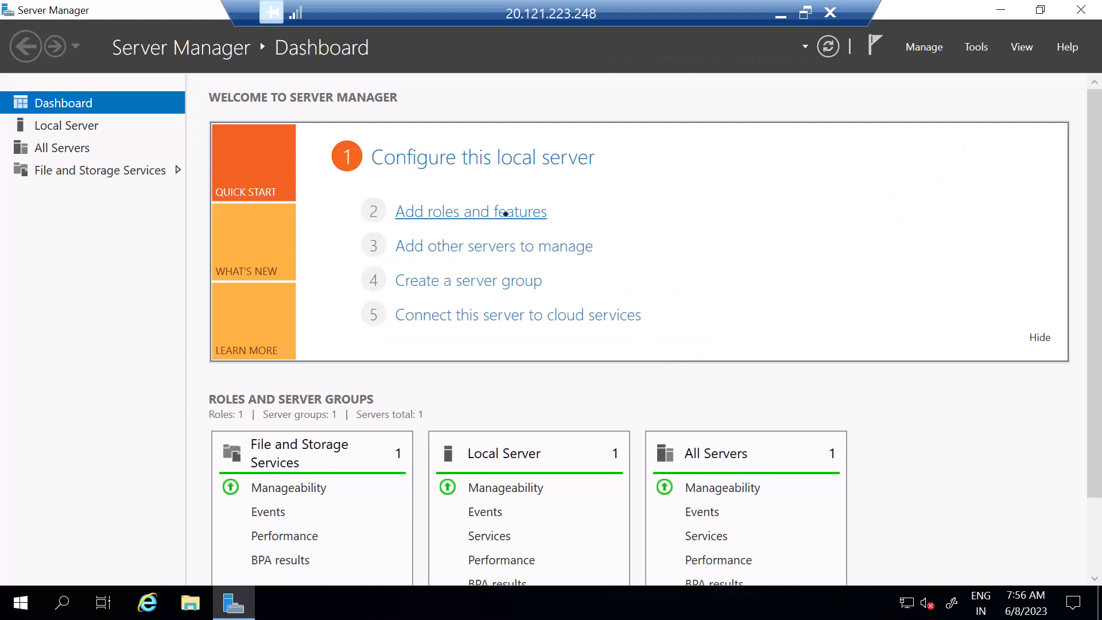
pyautogui.click(505, 214)
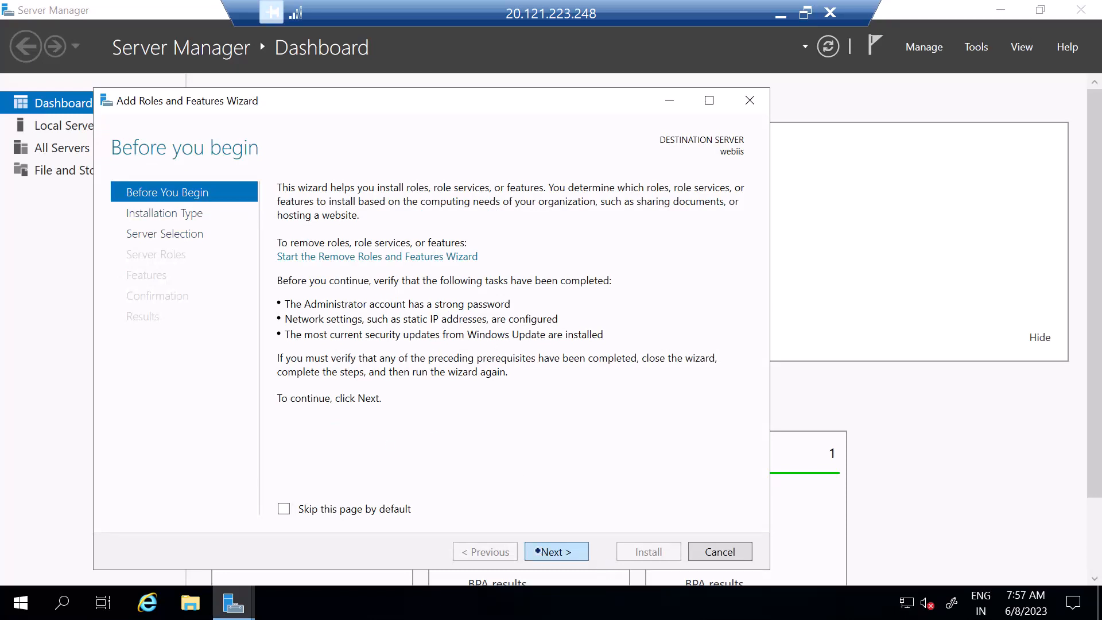
# Step: Choose role-based installation on the webiis server and select the Web Server (IIS) role with its management tools
pyautogui.click(537, 551)
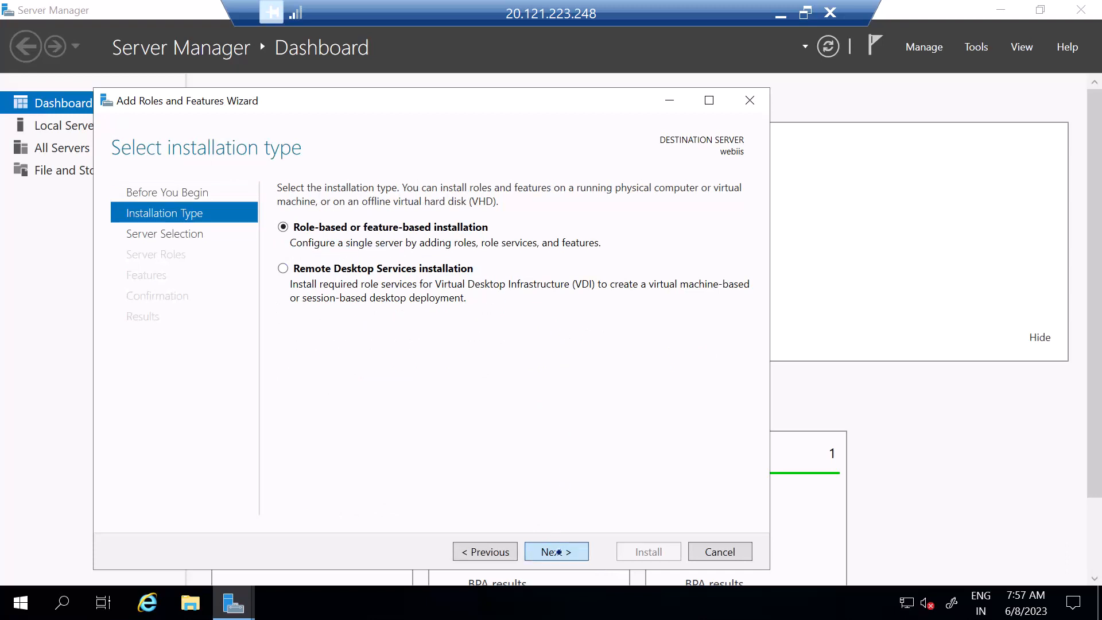
pyautogui.click(559, 553)
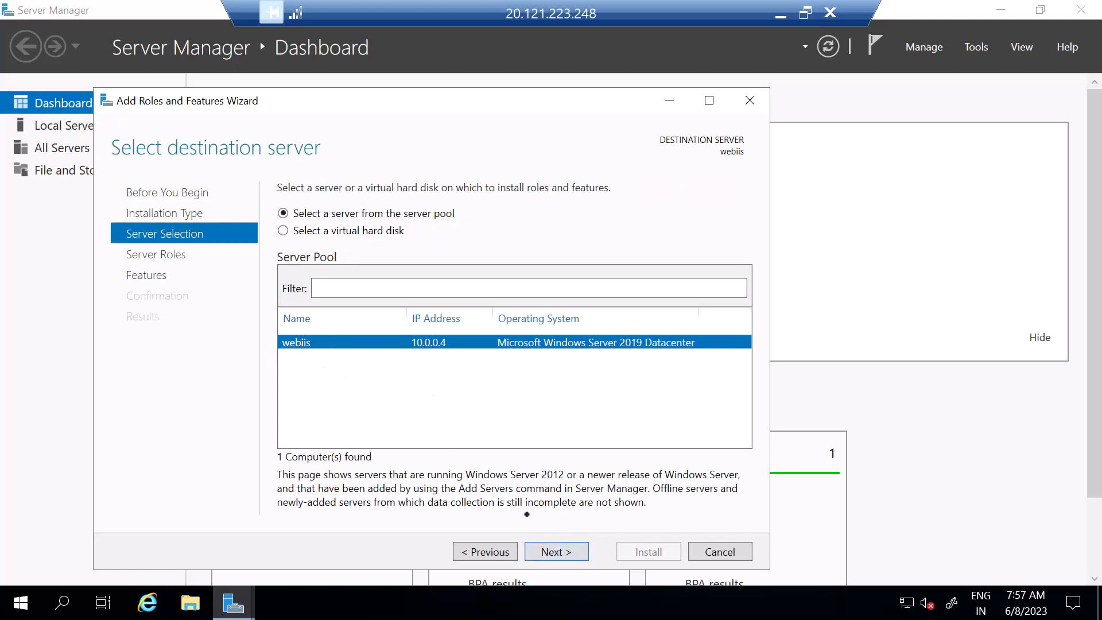
pyautogui.click(560, 553)
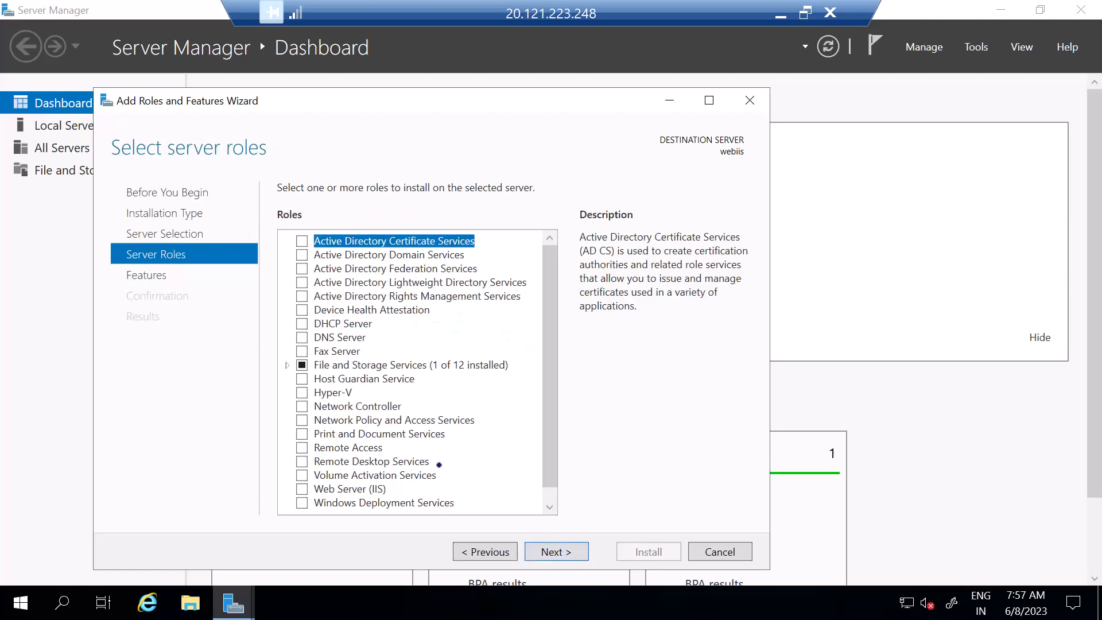
pyautogui.scroll(-1, 439, 464)
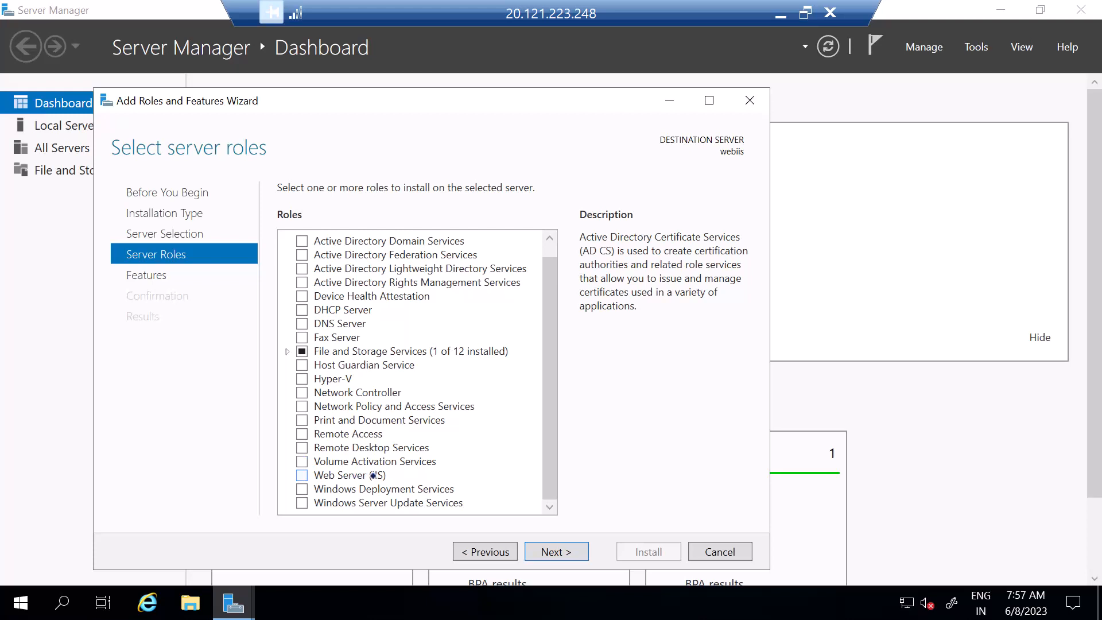
pyautogui.click(300, 474)
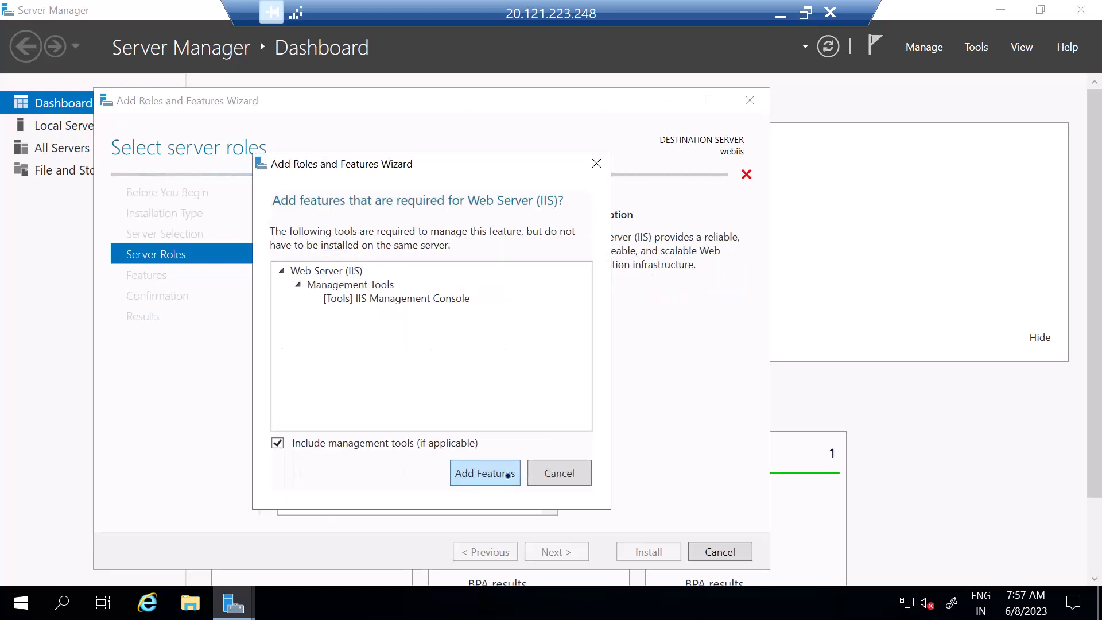
pyautogui.click(501, 476)
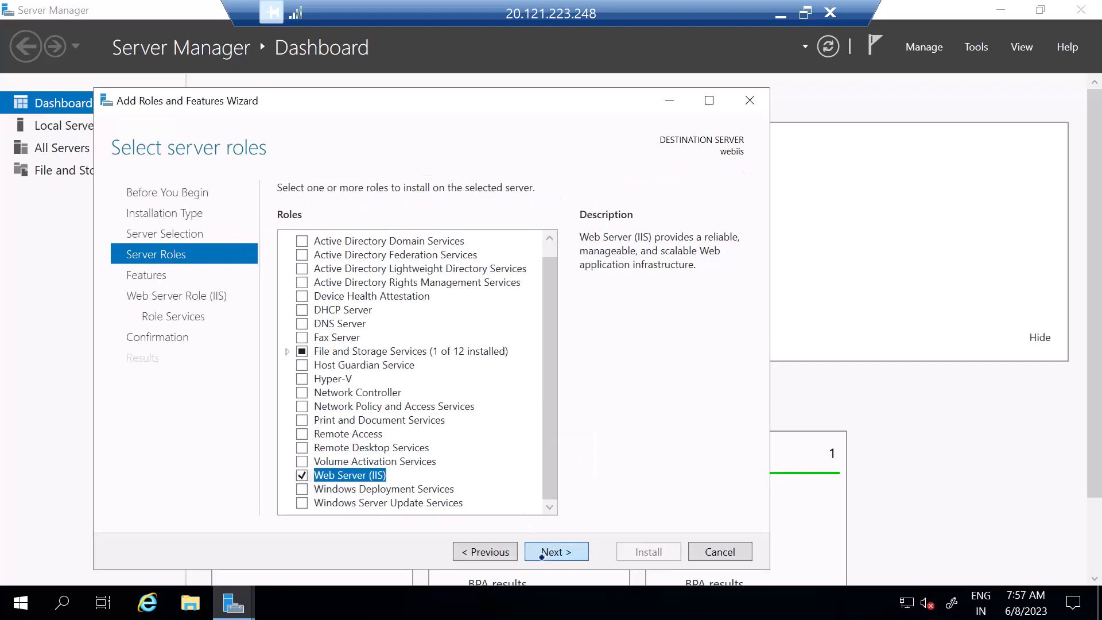
# Step: Accept the default features and IIS role services, install the Web Server role, and close the wizard
pyautogui.click(542, 552)
pyautogui.click(561, 550)
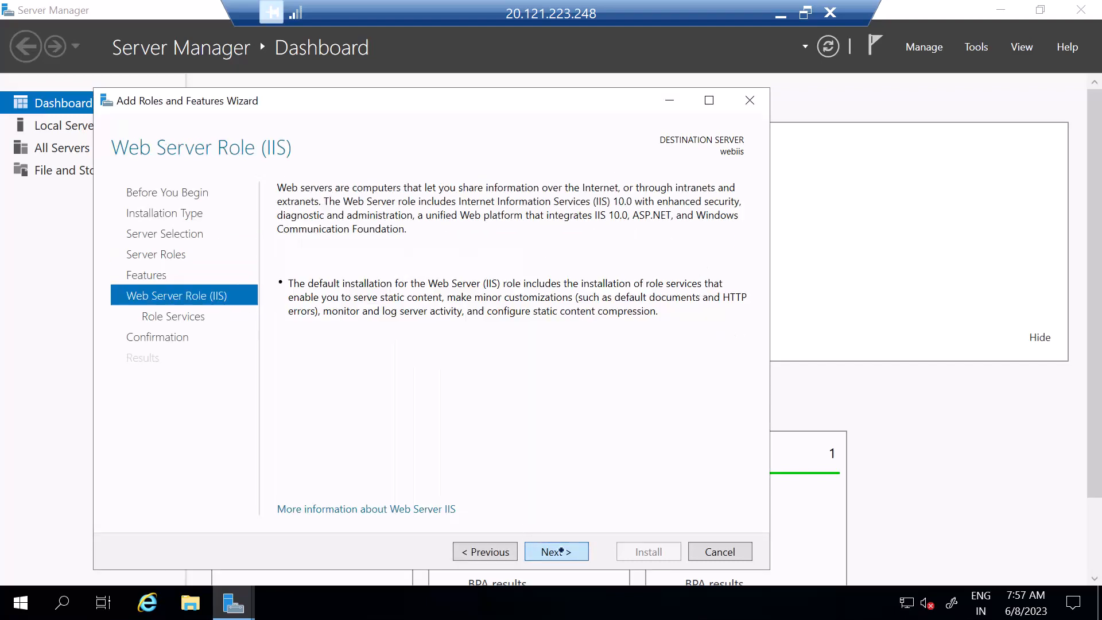
pyautogui.click(562, 550)
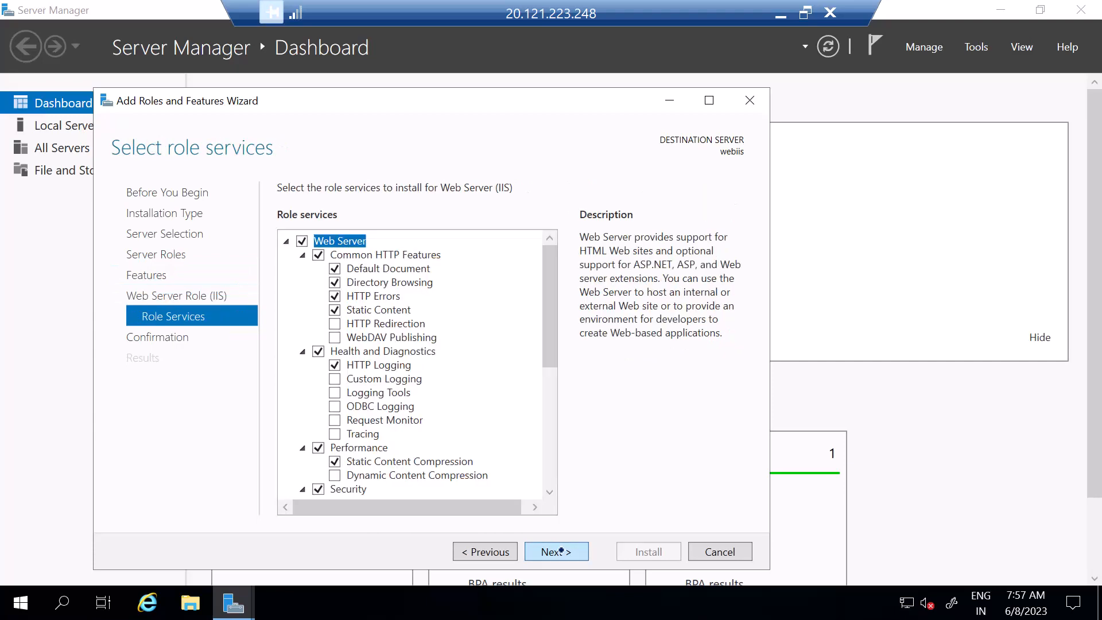
pyautogui.click(561, 550)
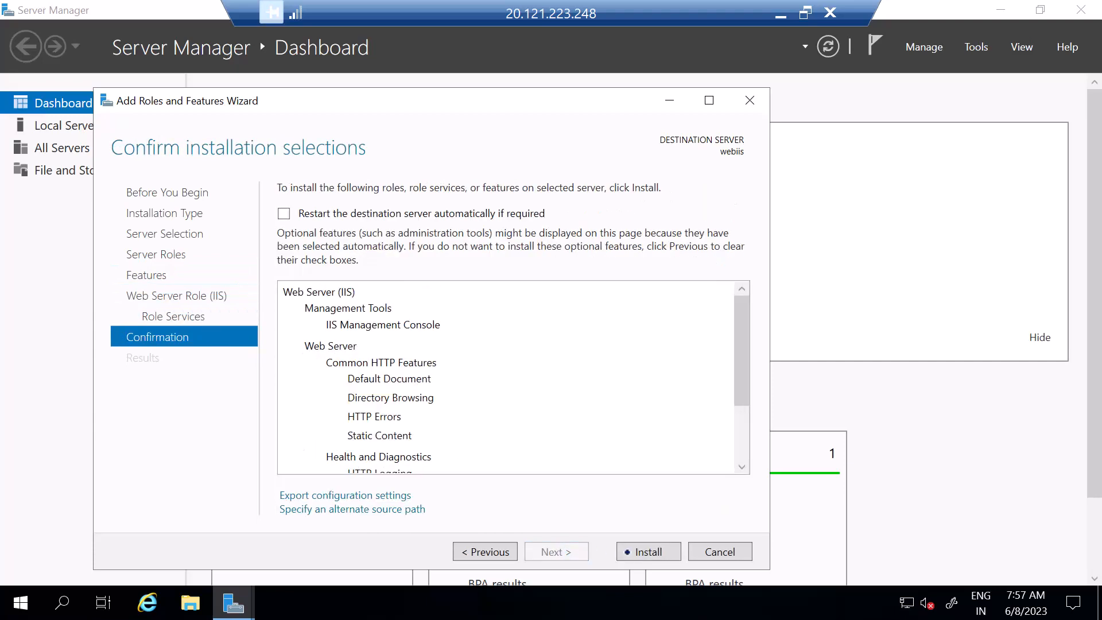
pyautogui.click(635, 552)
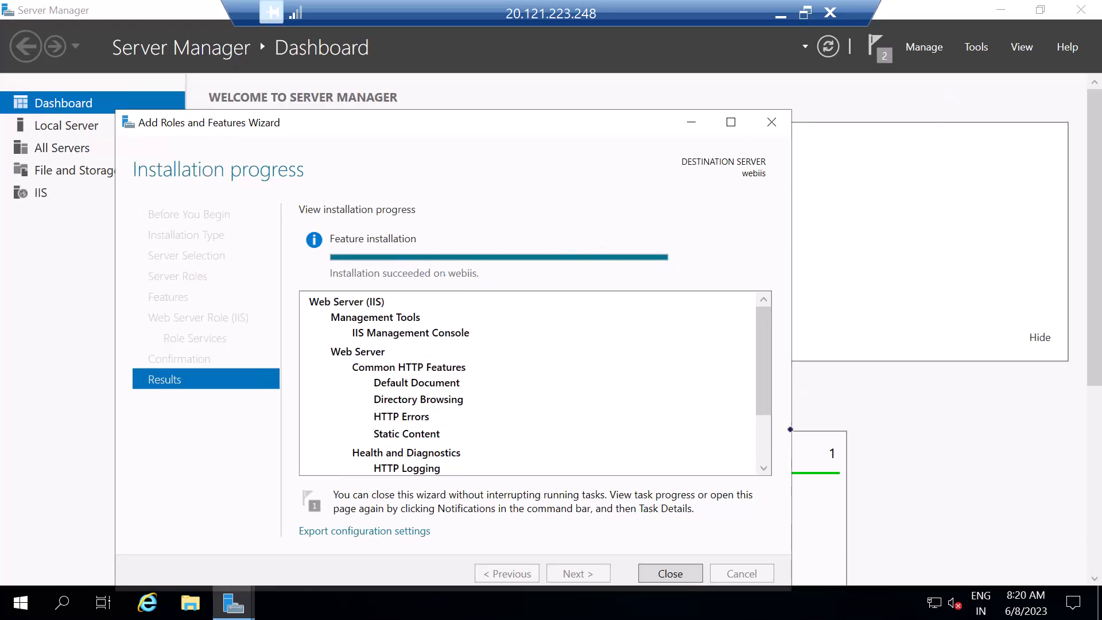
pyautogui.click(671, 571)
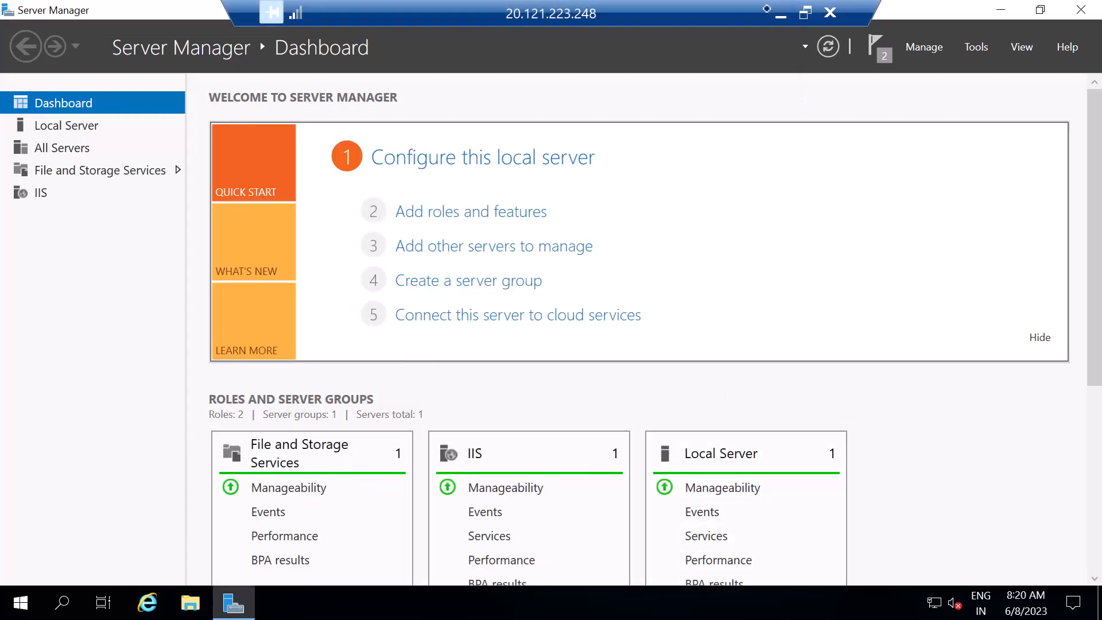
# Step: Minimize the remote session, reload 20.121.223.248 in the browser, and check it against the webiis public IP address in the Azure portal
pyautogui.click(780, 14)
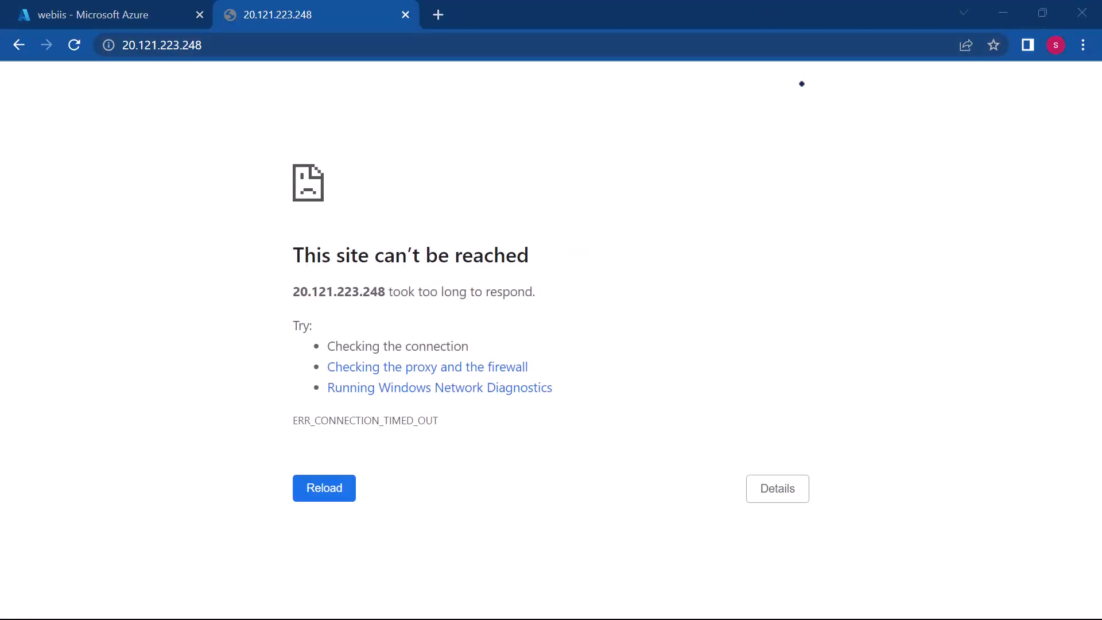
pyautogui.click(233, 49)
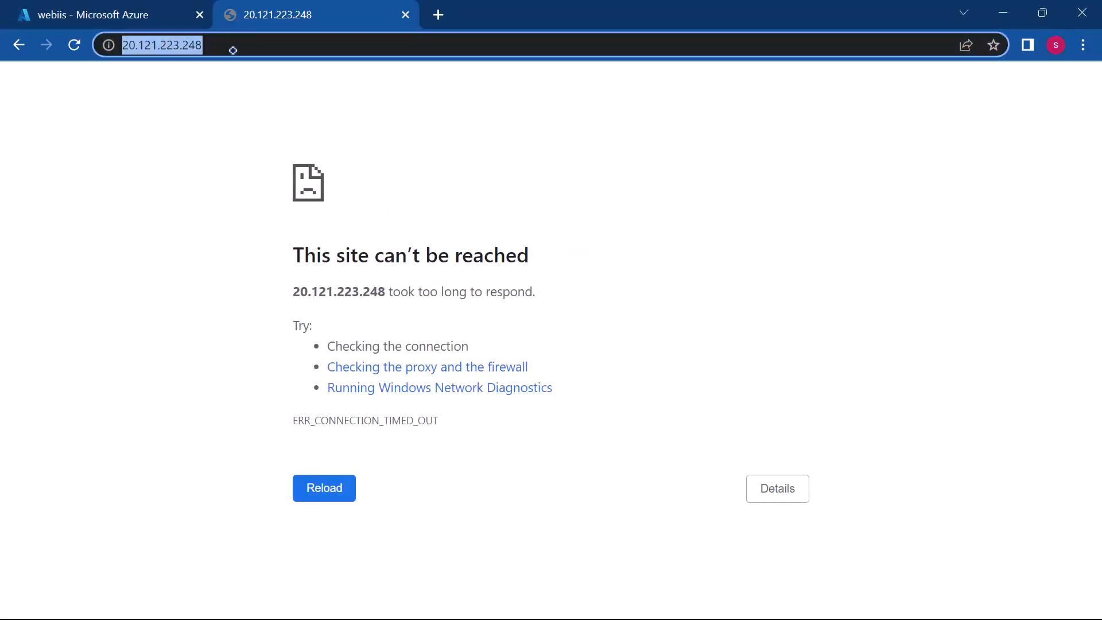
pyautogui.press('Return')
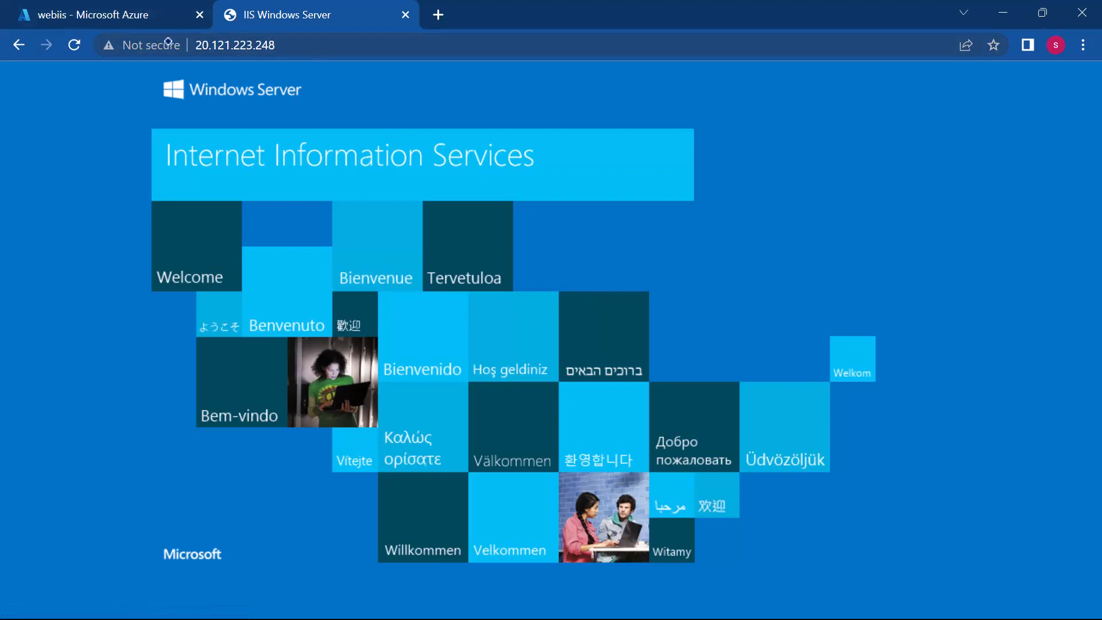
pyautogui.click(118, 14)
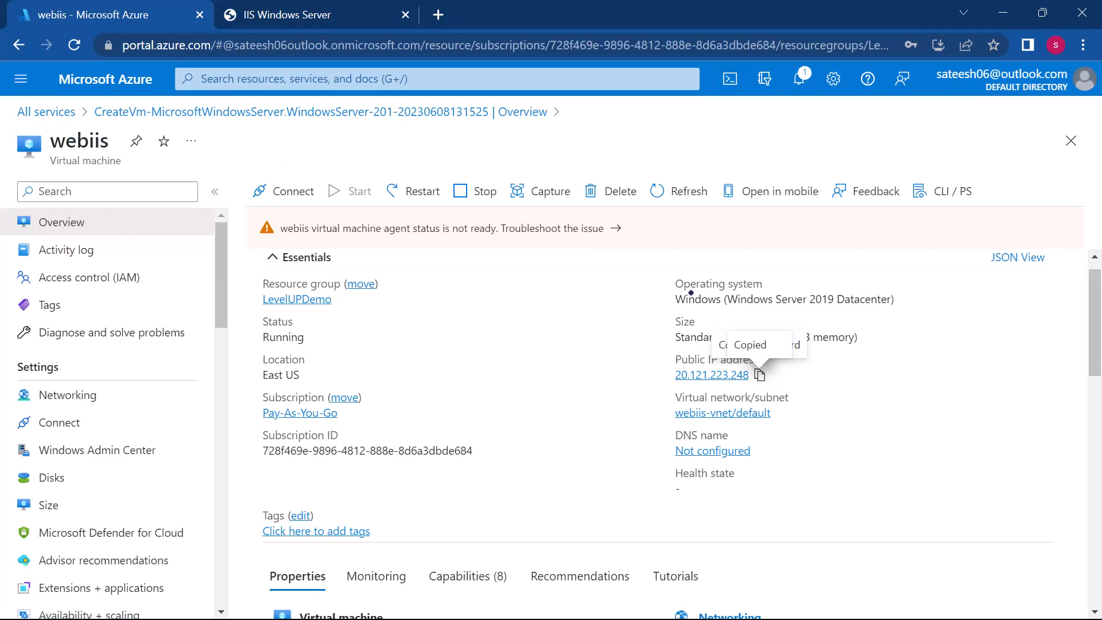
pyautogui.click(319, 17)
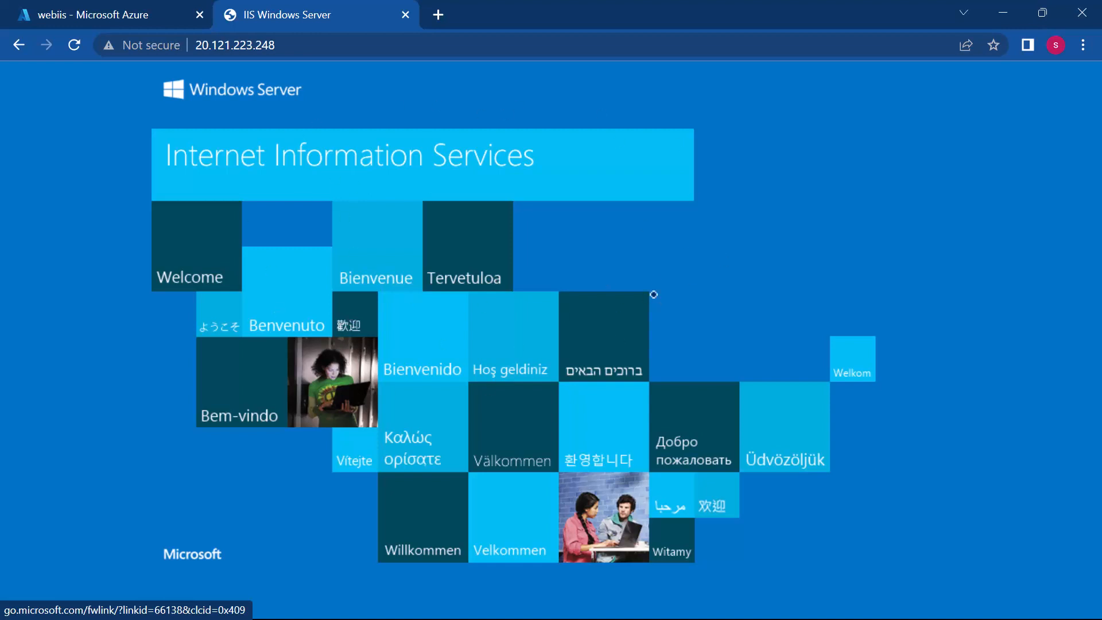
# Step: Switch to Sublime Text and review the agenda items on the Windows VM with IIS and the Ubuntu VM with Apache2, then minimize it
pyautogui.press('super')
pyautogui.moveTo(565, 599)
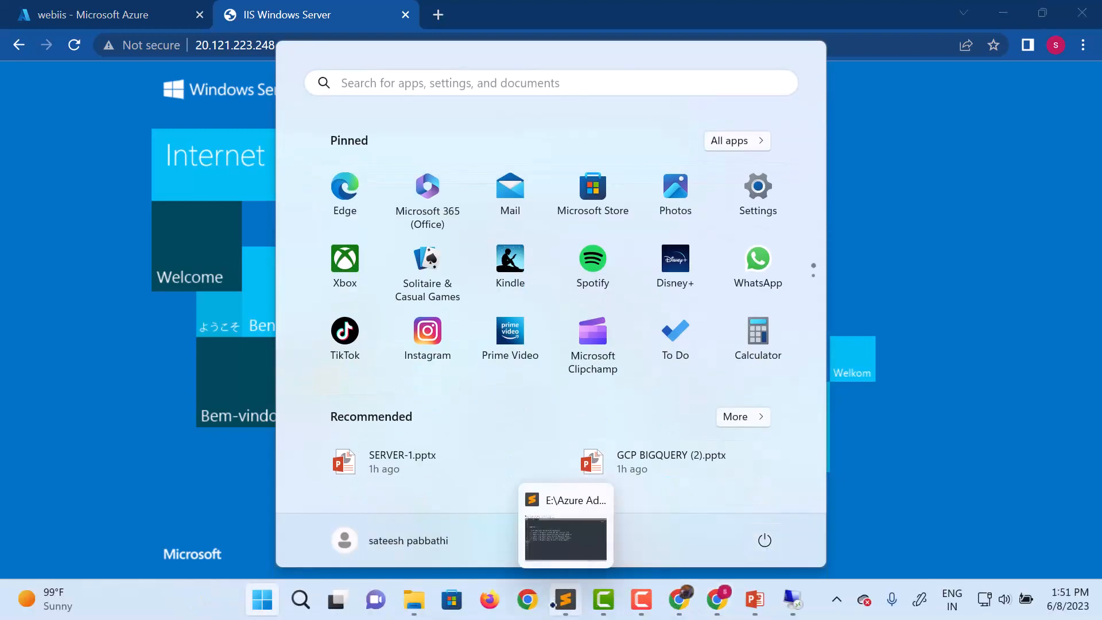
pyautogui.click(545, 533)
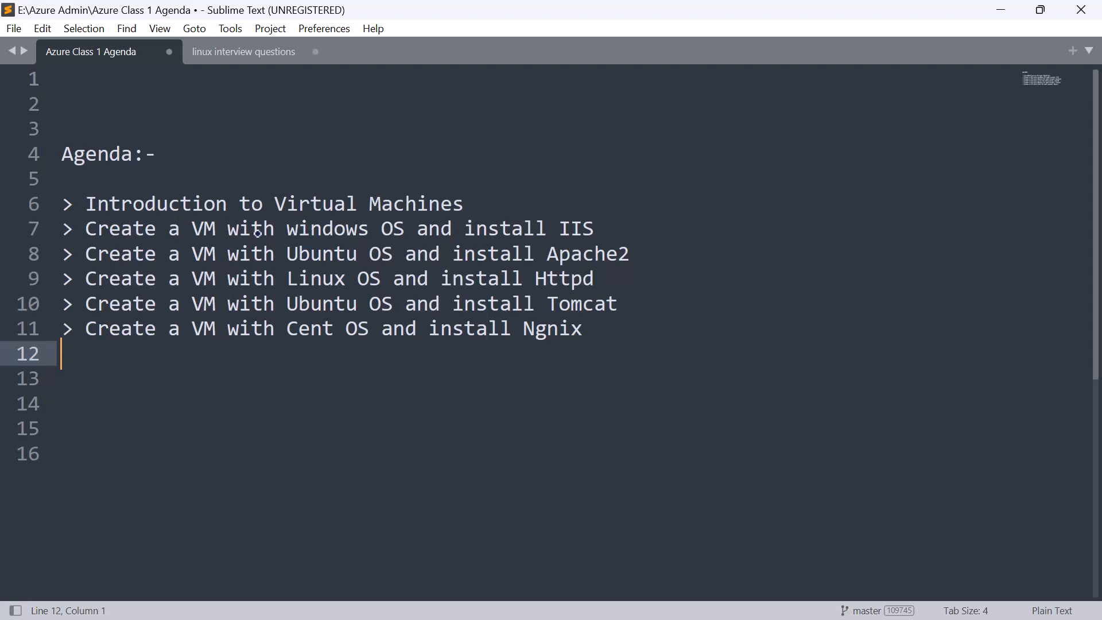
pyautogui.moveTo(618, 220); pyautogui.dragTo(85, 229)
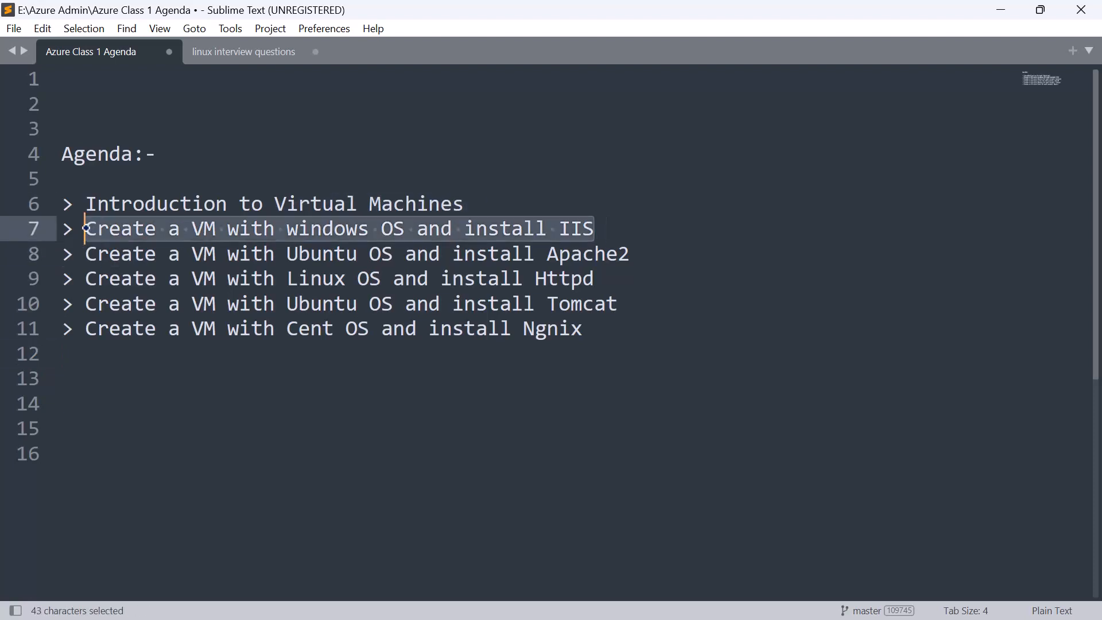
pyautogui.click(469, 446)
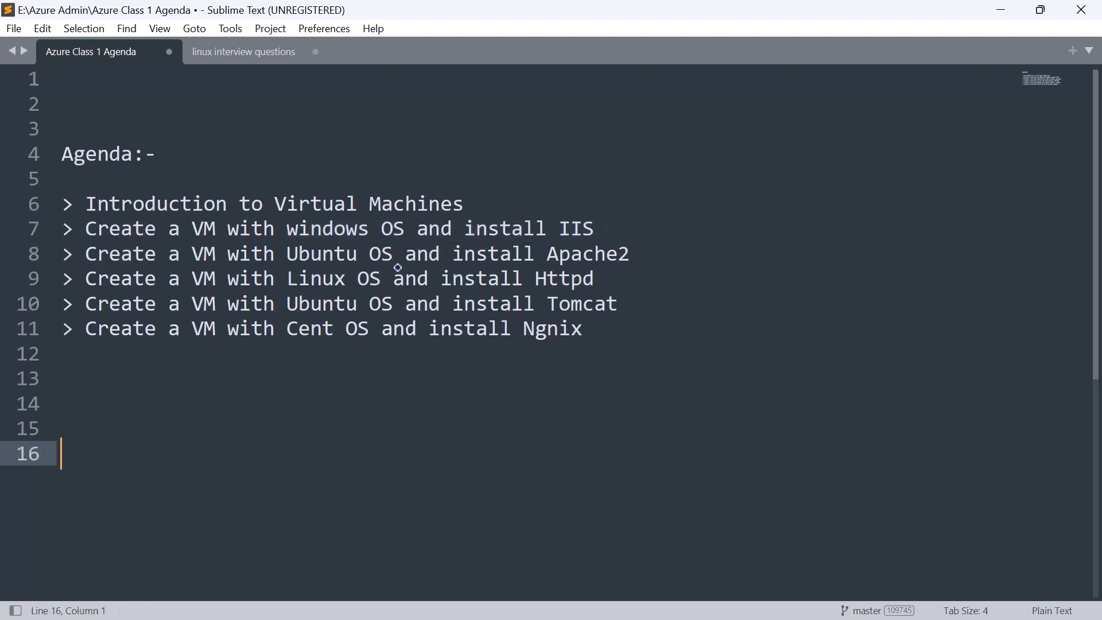
pyautogui.moveTo(391, 258); pyautogui.dragTo(289, 263)
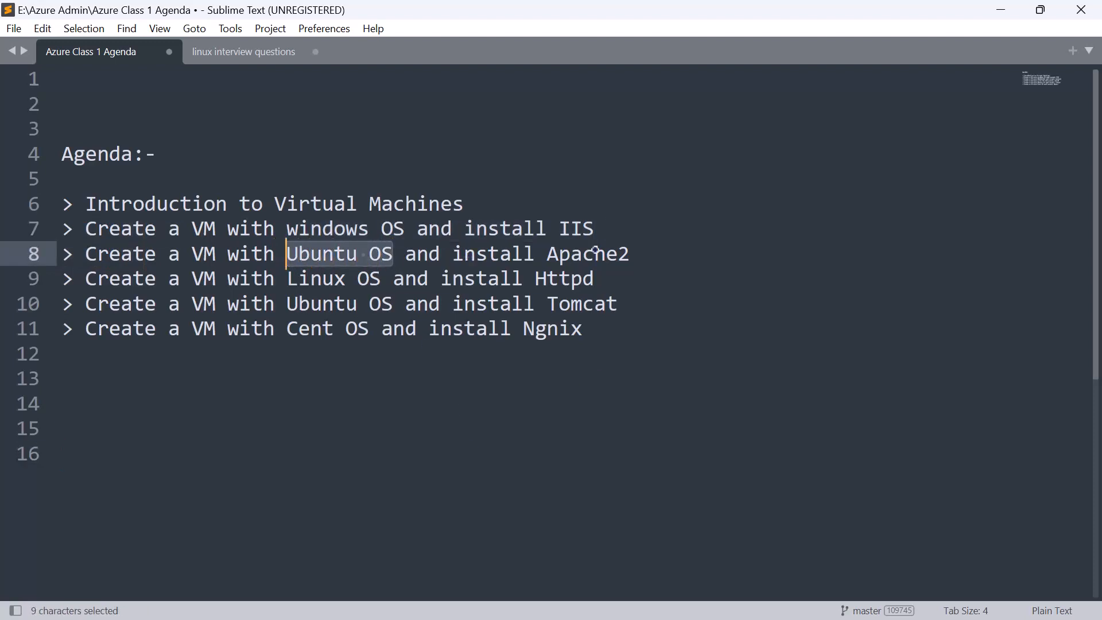
pyautogui.moveTo(644, 255); pyautogui.dragTo(453, 255)
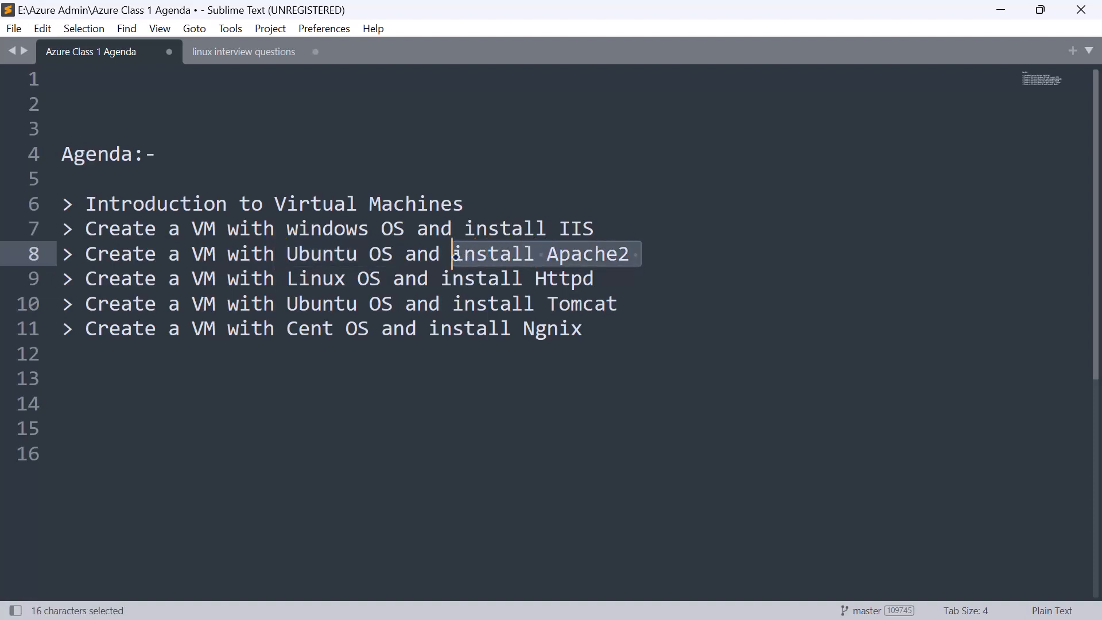
pyautogui.click(1001, 7)
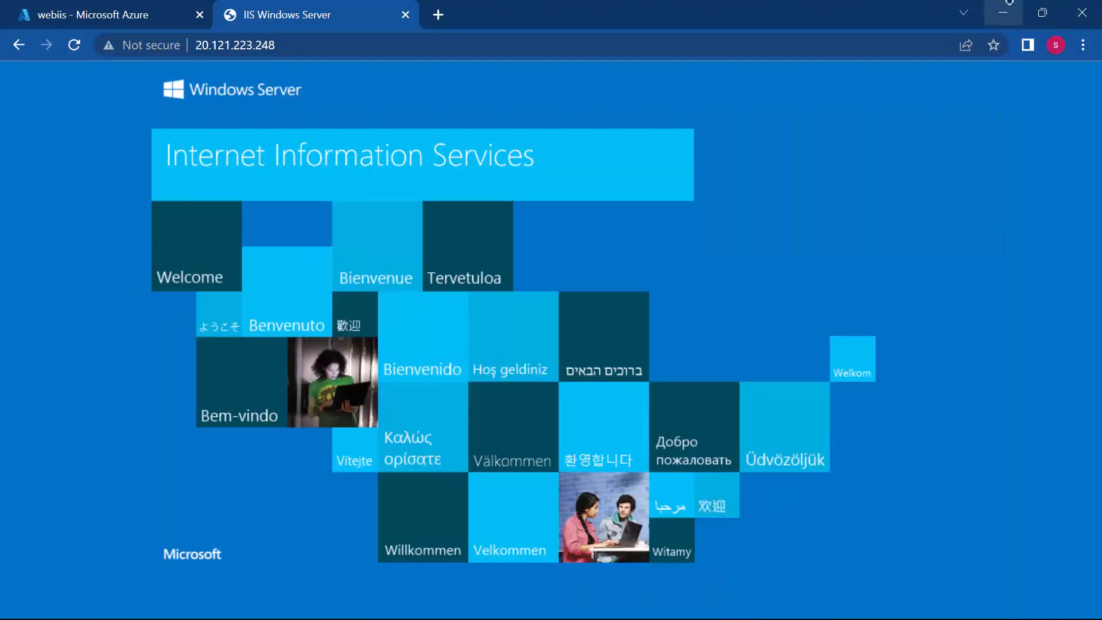
# Step: Return to the Azure portal's Virtual machines list and start creating a new Azure virtual machine
pyautogui.click(71, 6)
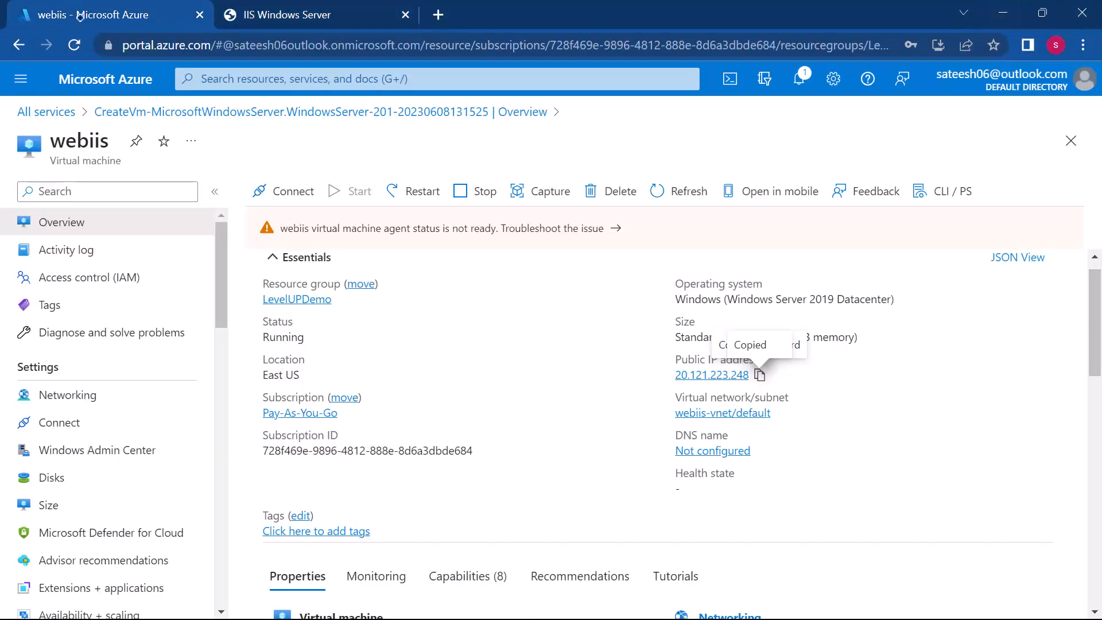
pyautogui.click(53, 112)
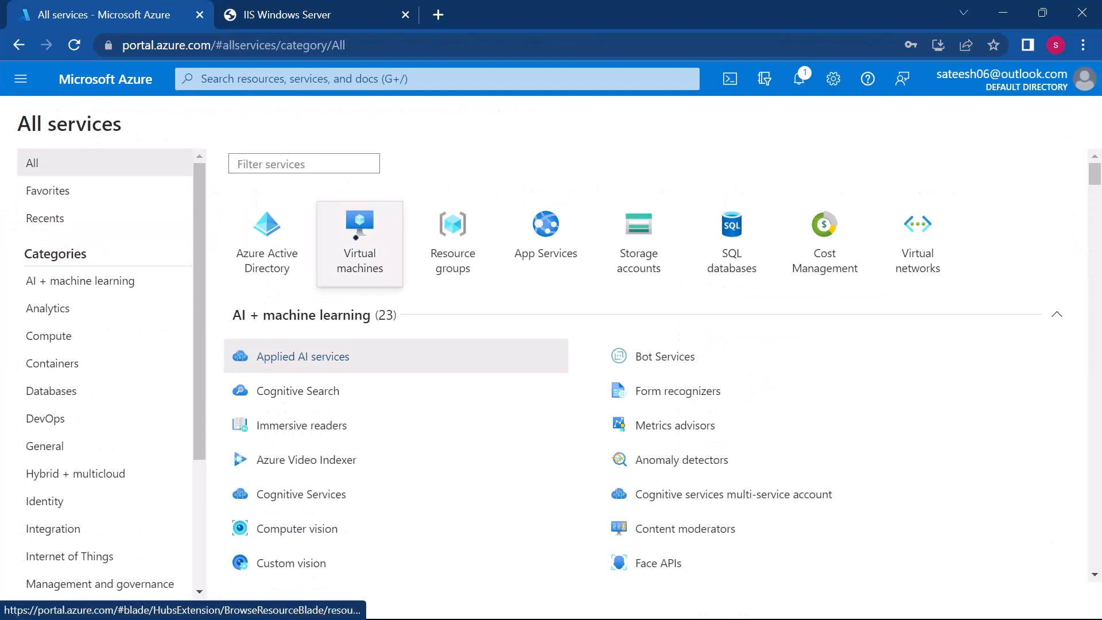
pyautogui.click(356, 236)
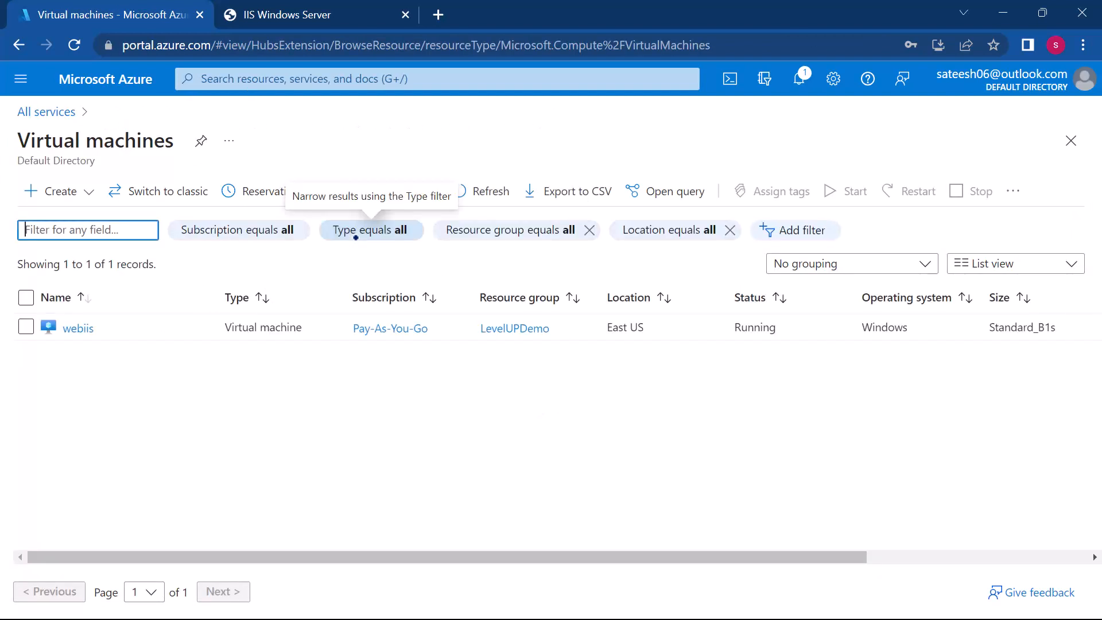
pyautogui.click(61, 190)
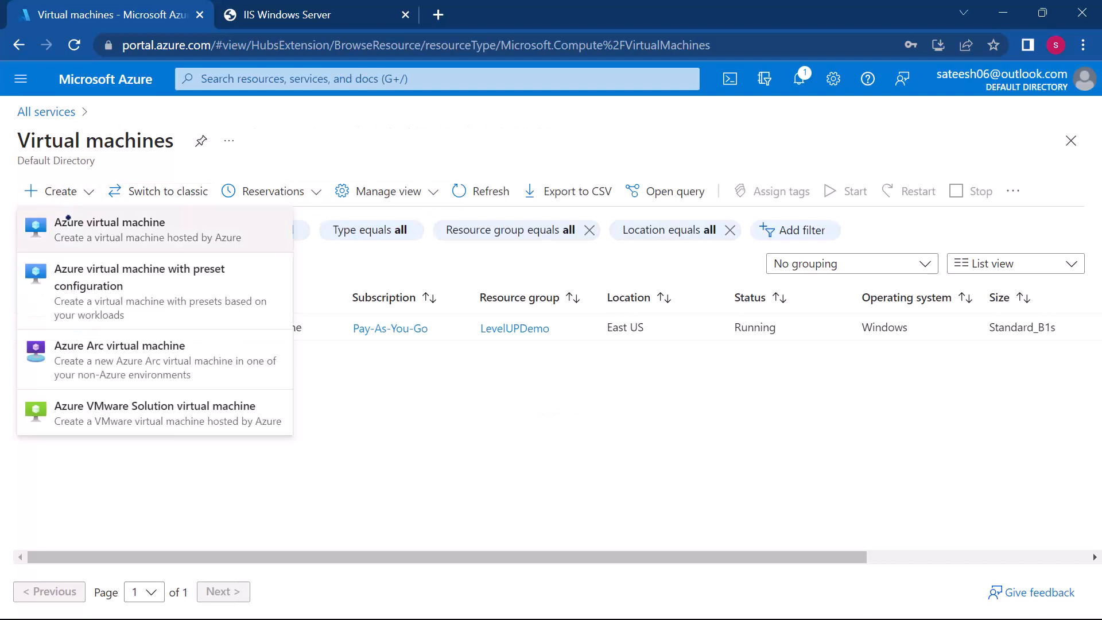
pyautogui.click(68, 217)
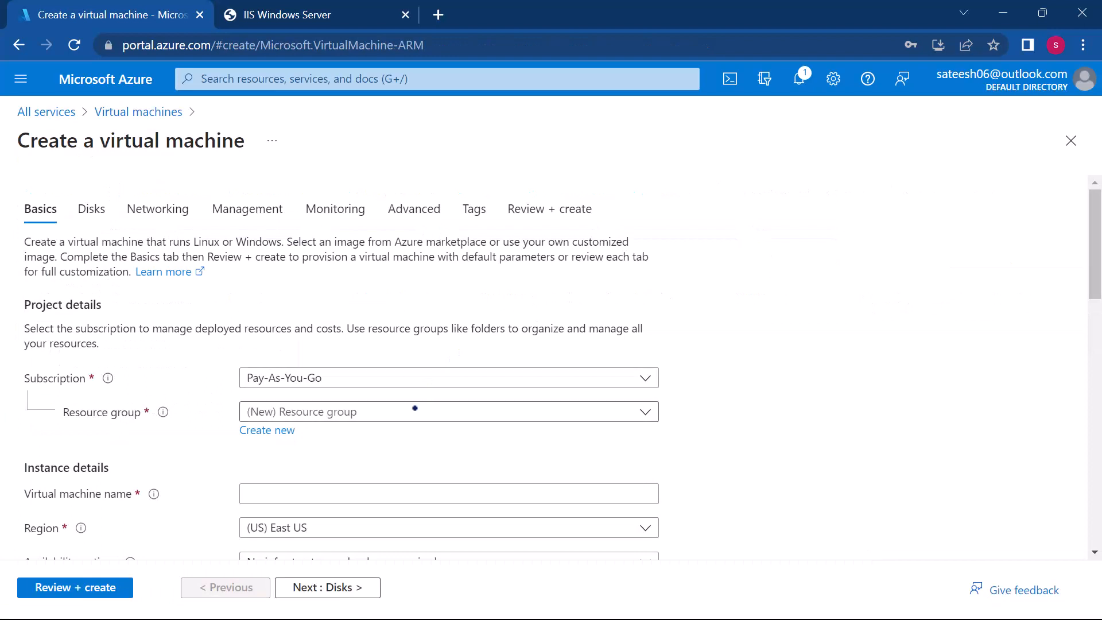
# Step: Choose the existing LevelUPDemo resource group and name the virtual machine webapache2
pyautogui.scroll(-2, 418, 411)
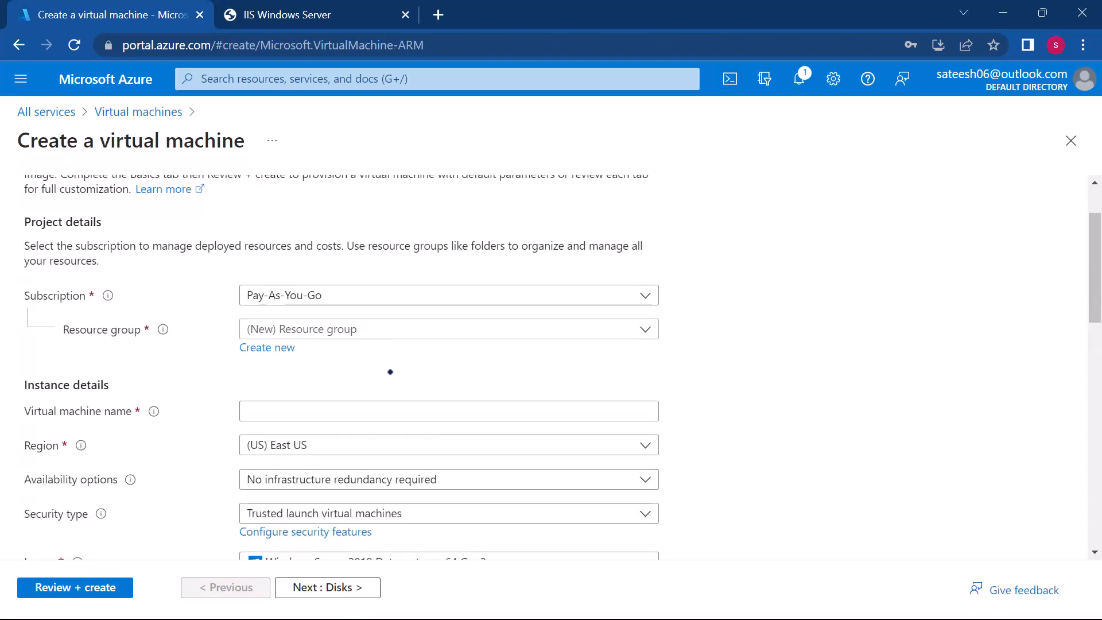
pyautogui.click(349, 329)
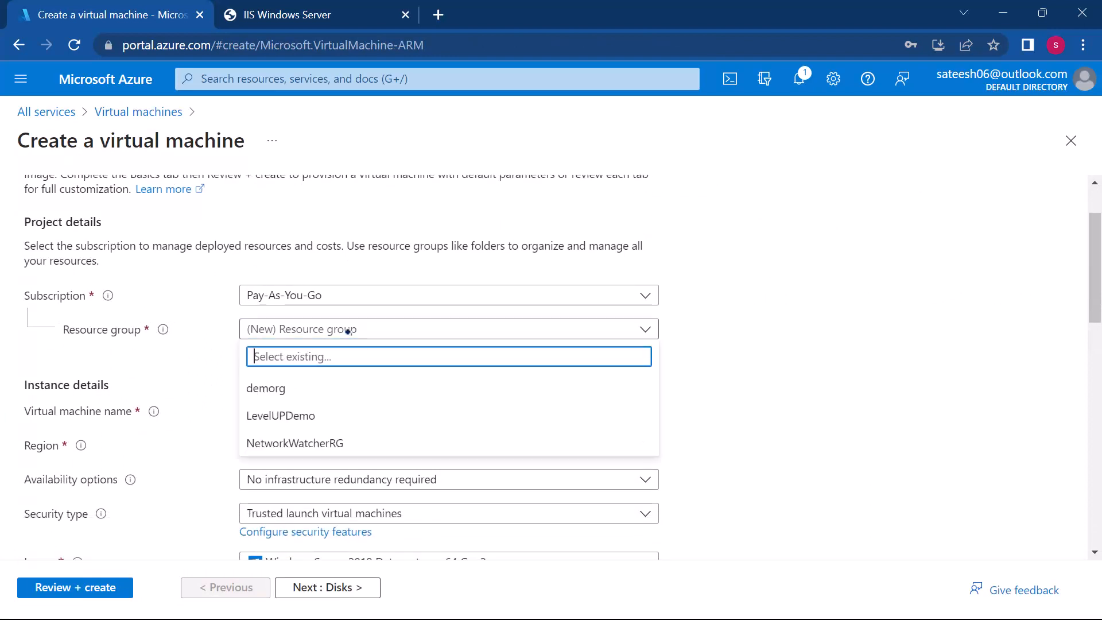
pyautogui.click(302, 414)
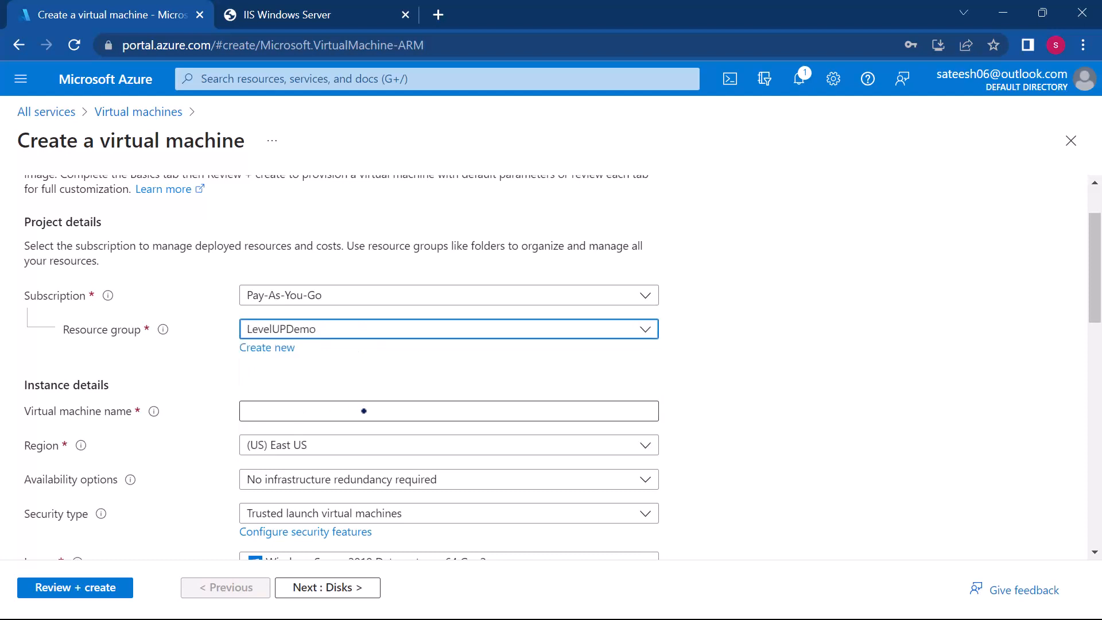
pyautogui.click(364, 411)
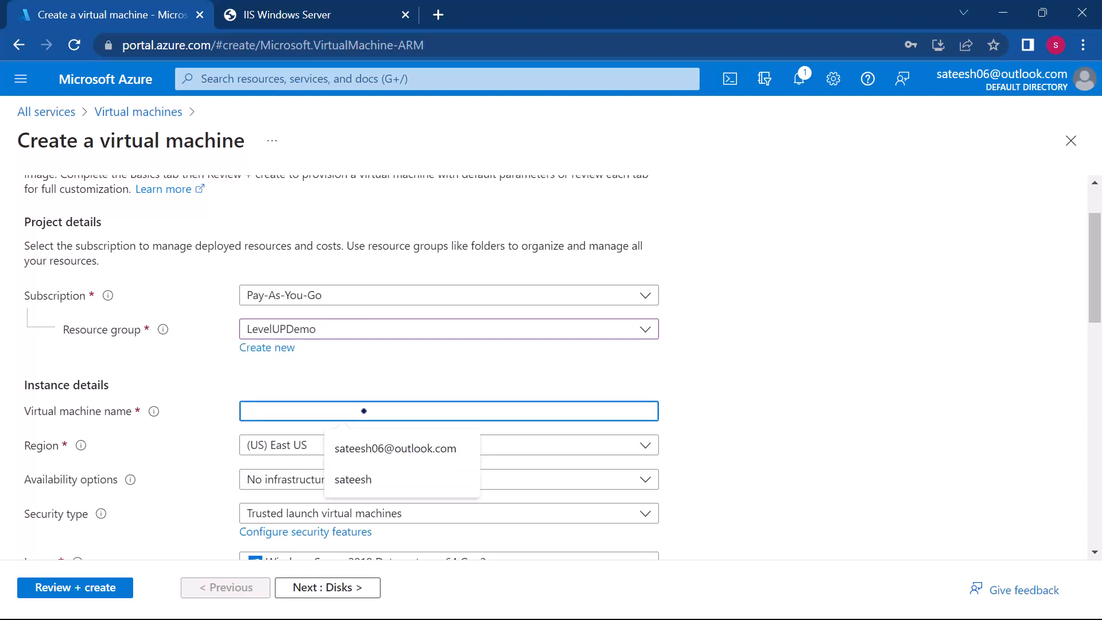
pyautogui.write('webapache2')
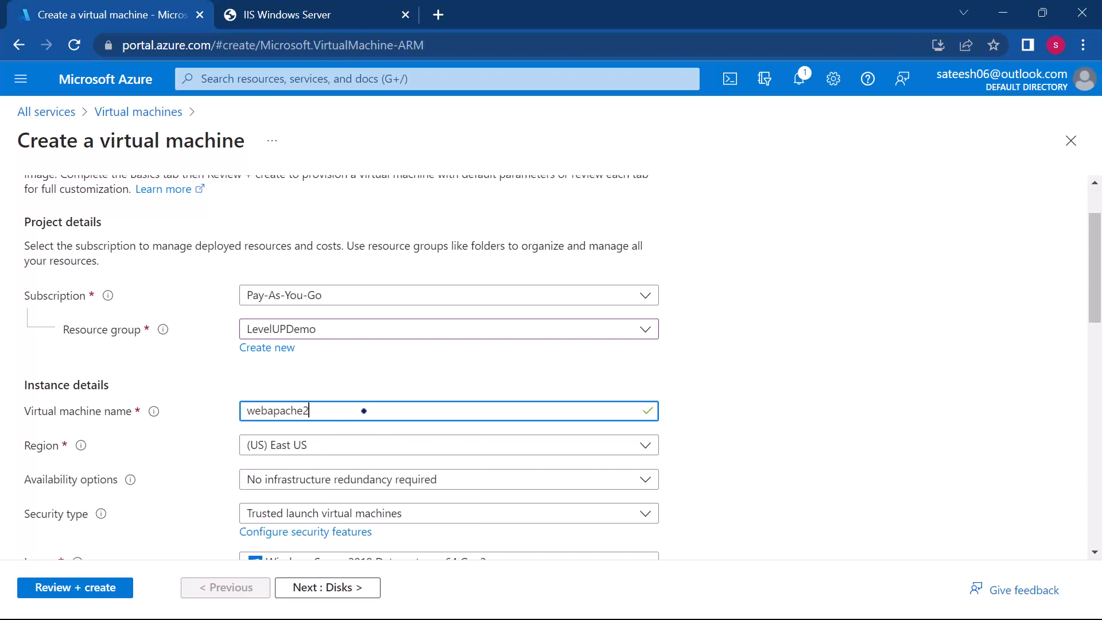
# Step: Set the virtual machine's image to Ubuntu Server 22.04 LTS - x64 Gen2
pyautogui.scroll(-2, 364, 411)
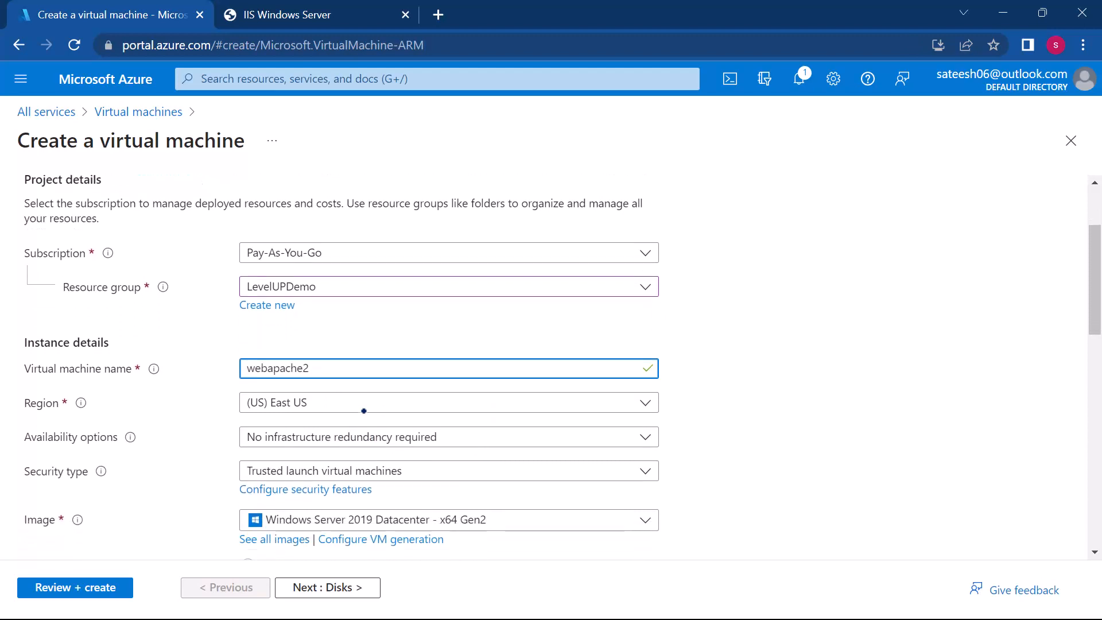
pyautogui.scroll(-1, 364, 411)
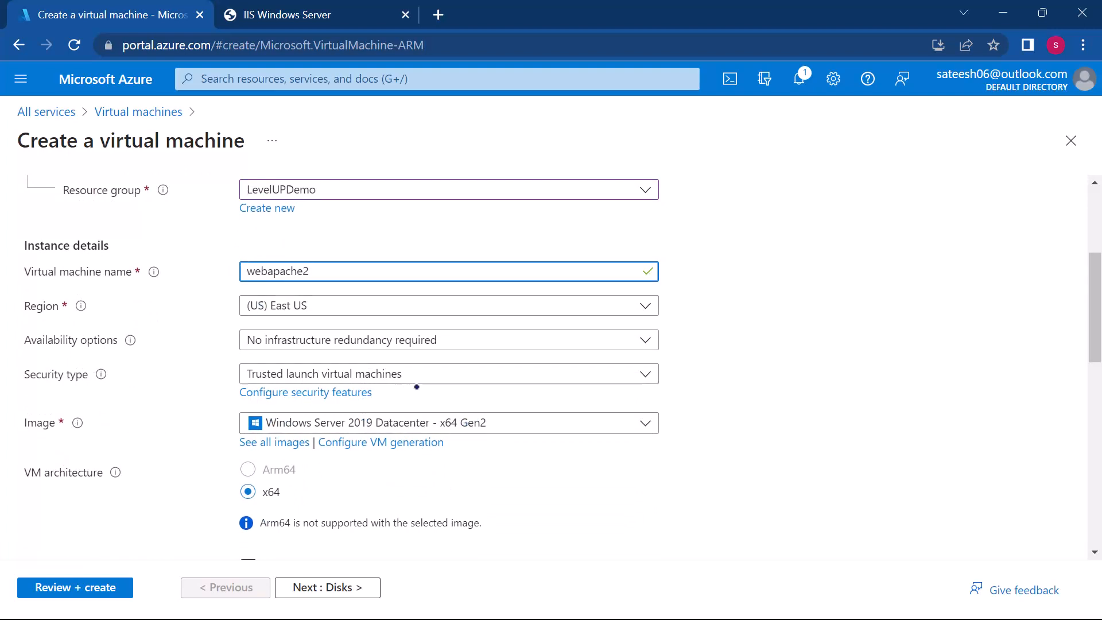
pyautogui.click(347, 423)
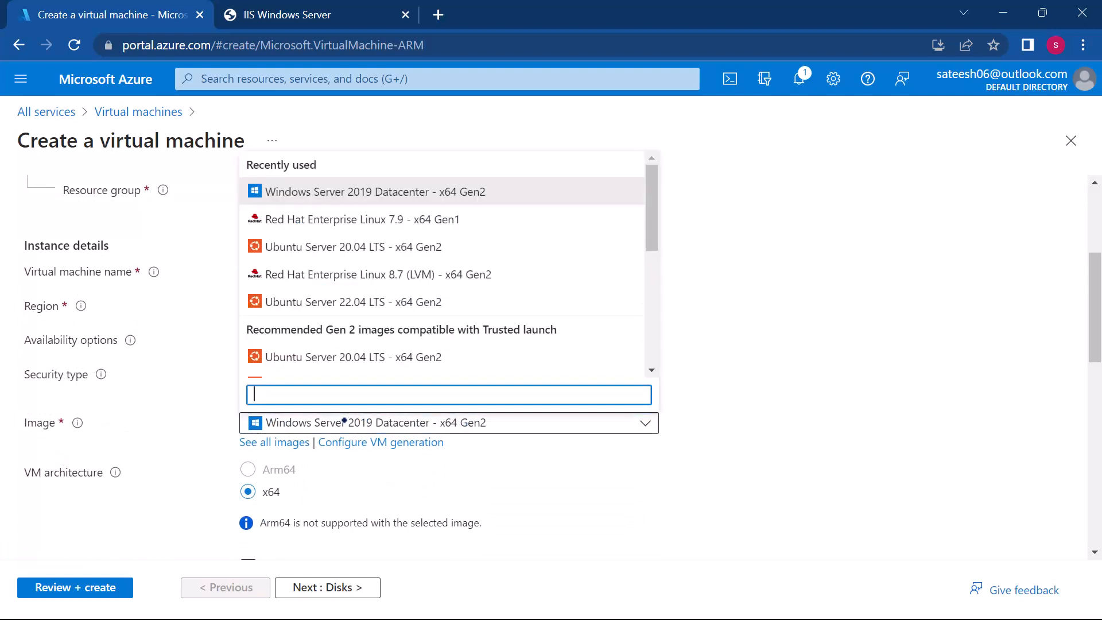
pyautogui.scroll(-3, 331, 287)
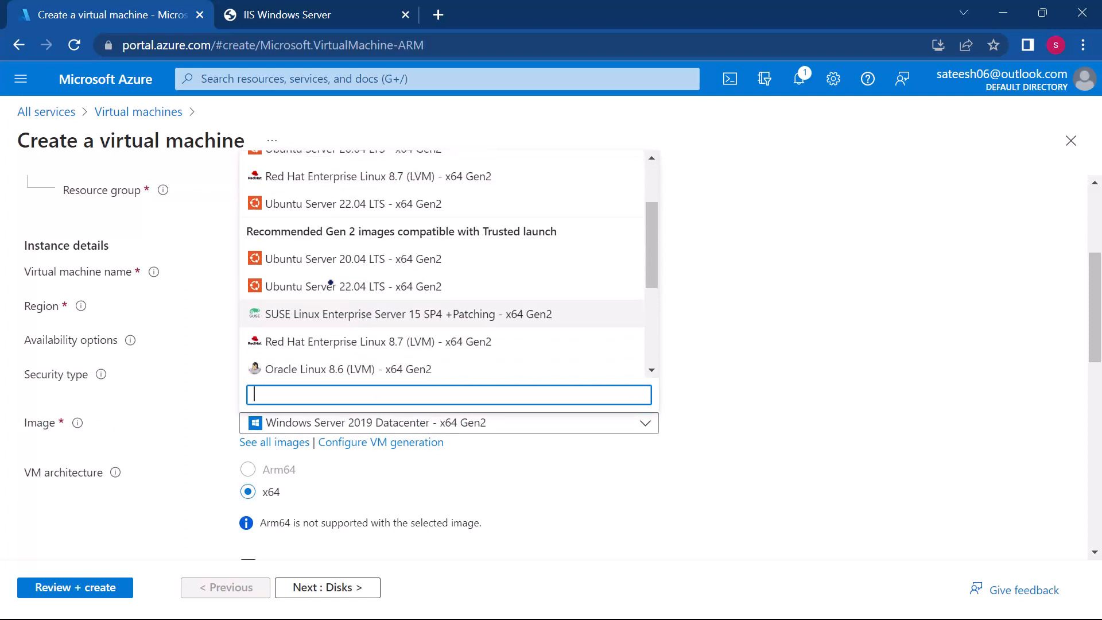
pyautogui.scroll(1, 331, 285)
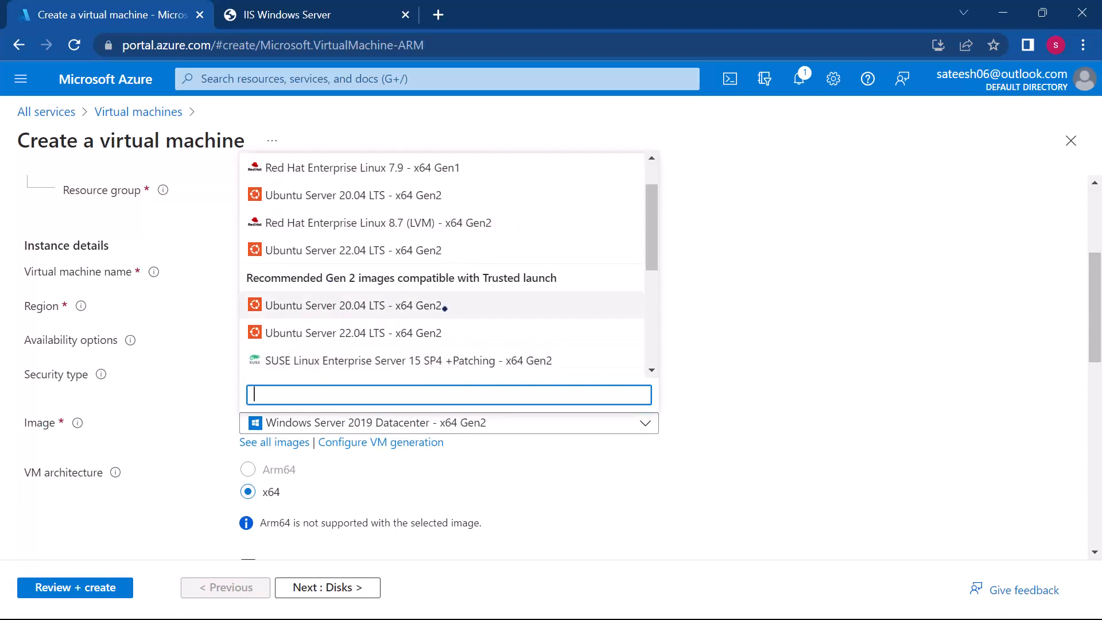
pyautogui.scroll(-3, 390, 326)
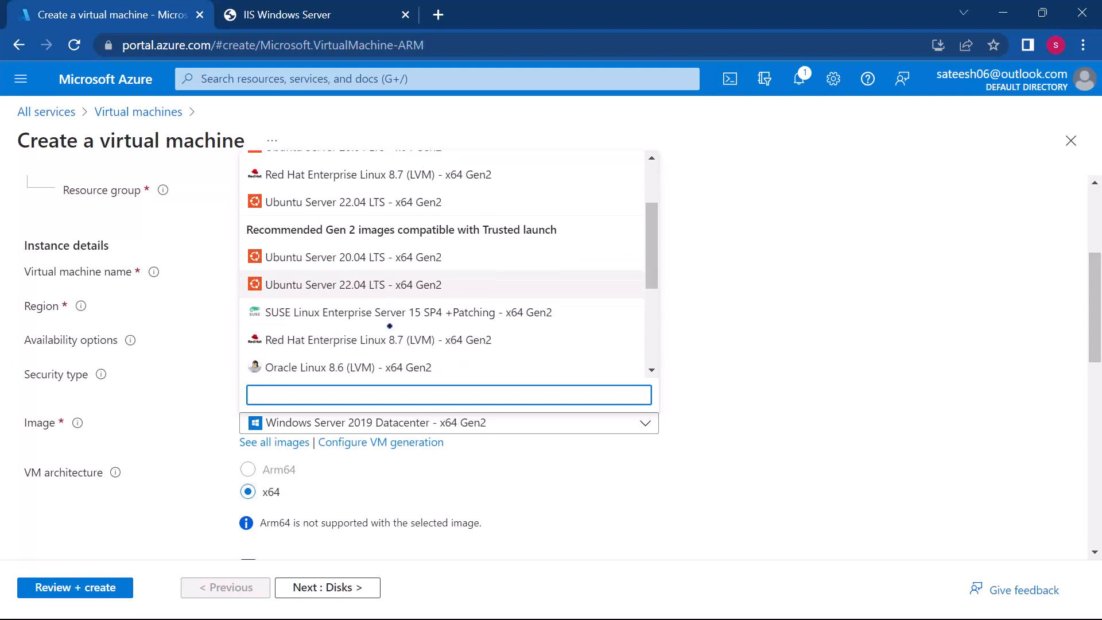
pyautogui.scroll(2, 389, 326)
pyautogui.scroll(1, 389, 326)
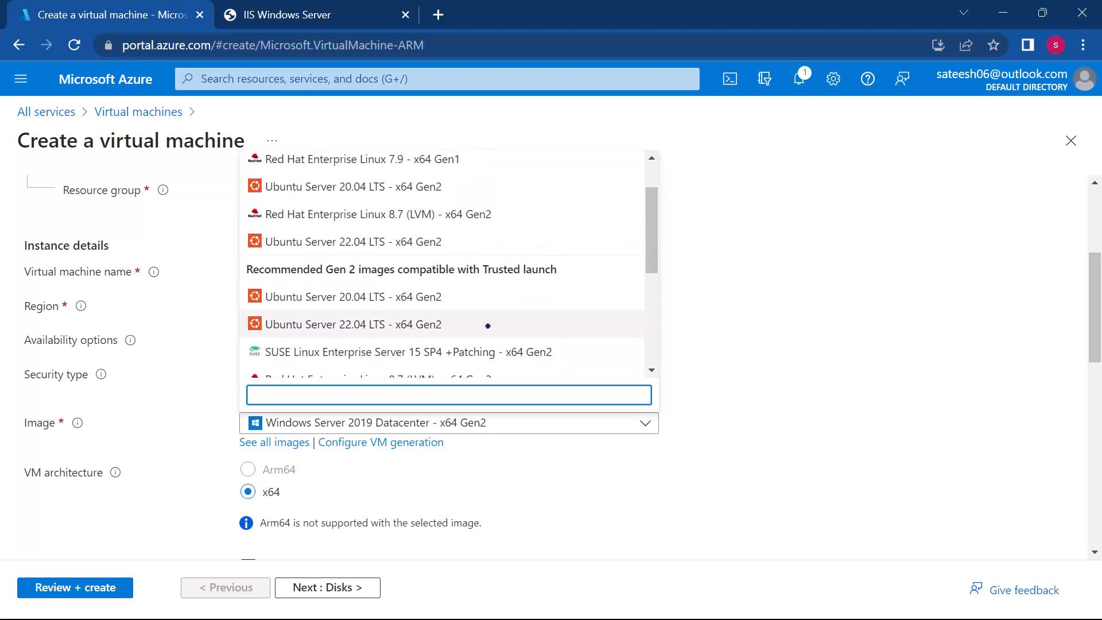
pyautogui.click(350, 323)
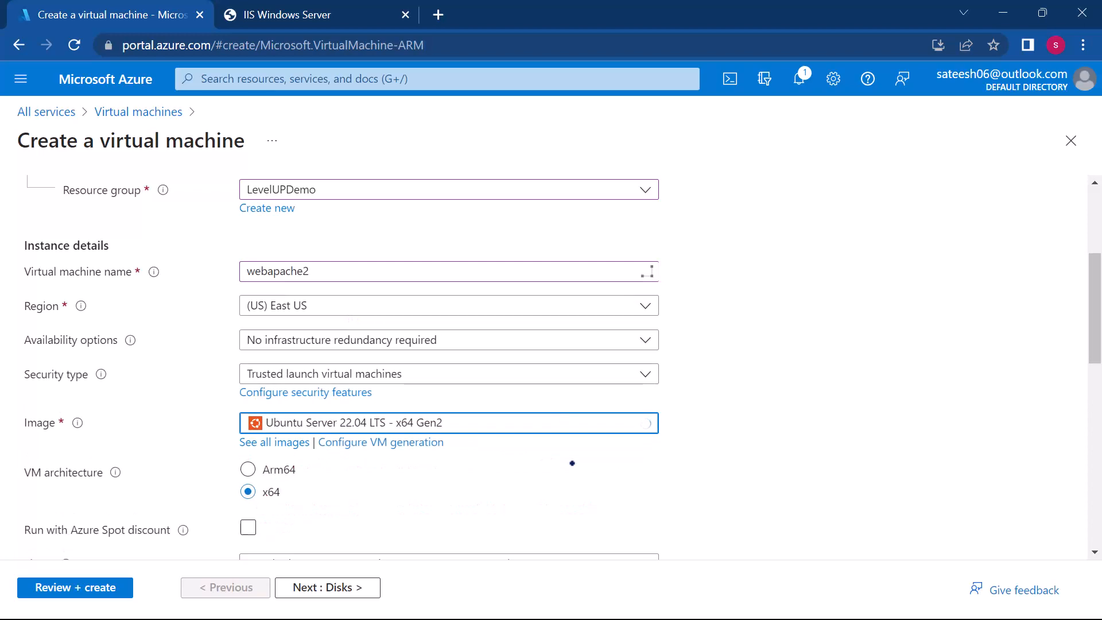
# Step: Compare the SSH public key and Password authentication options and choose Password for the administrator account
pyautogui.scroll(-2, 572, 460)
pyautogui.scroll(-3, 573, 463)
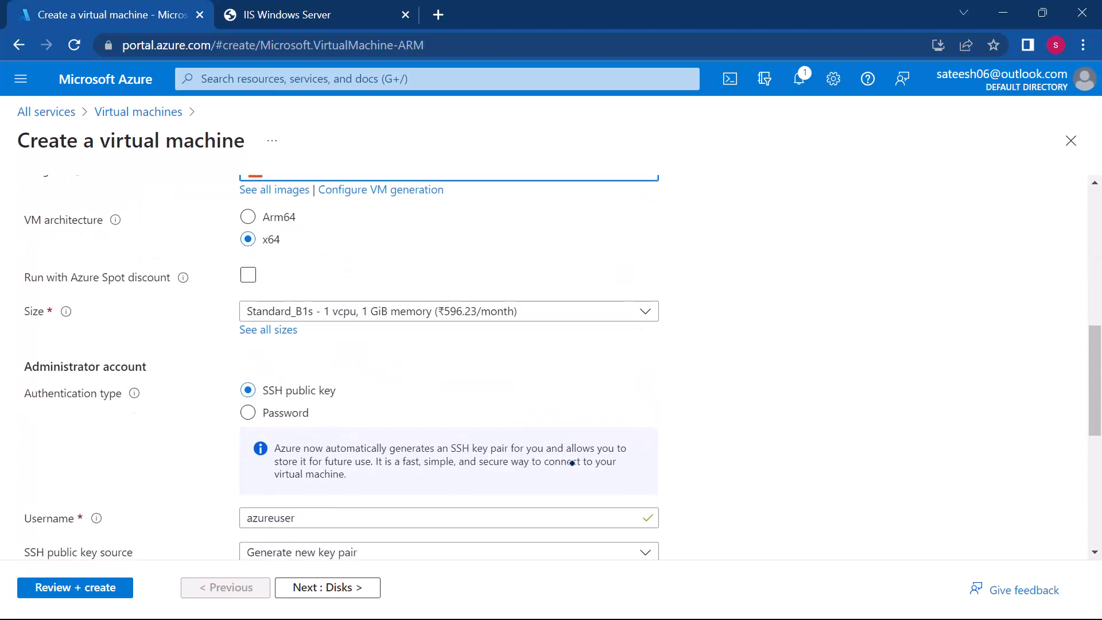
pyautogui.scroll(2, 572, 463)
pyautogui.scroll(-2, 572, 463)
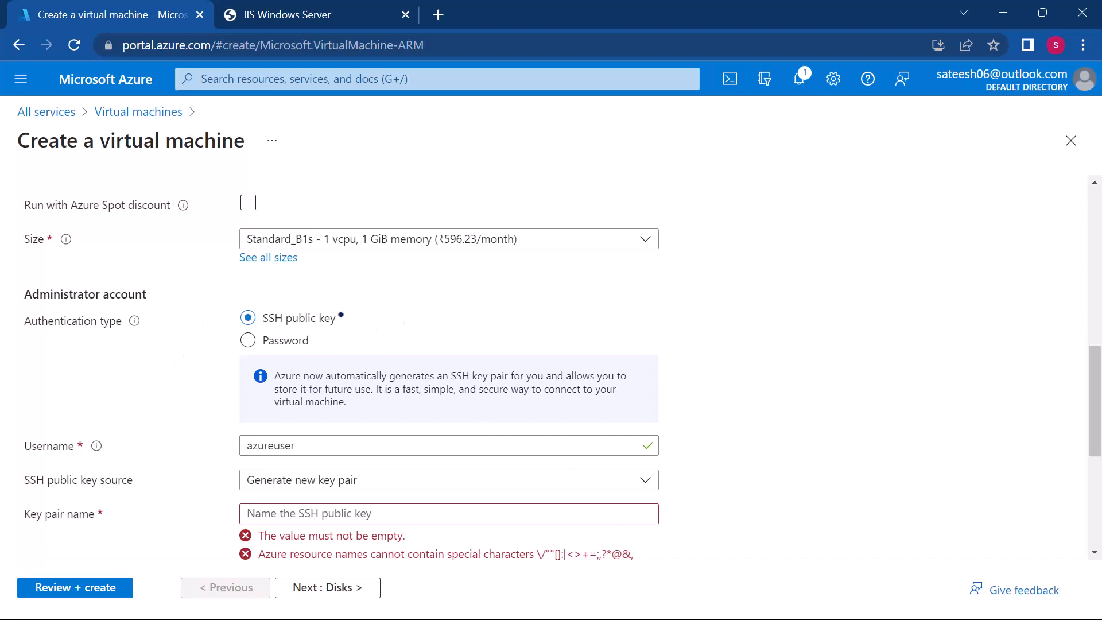
pyautogui.click(248, 340)
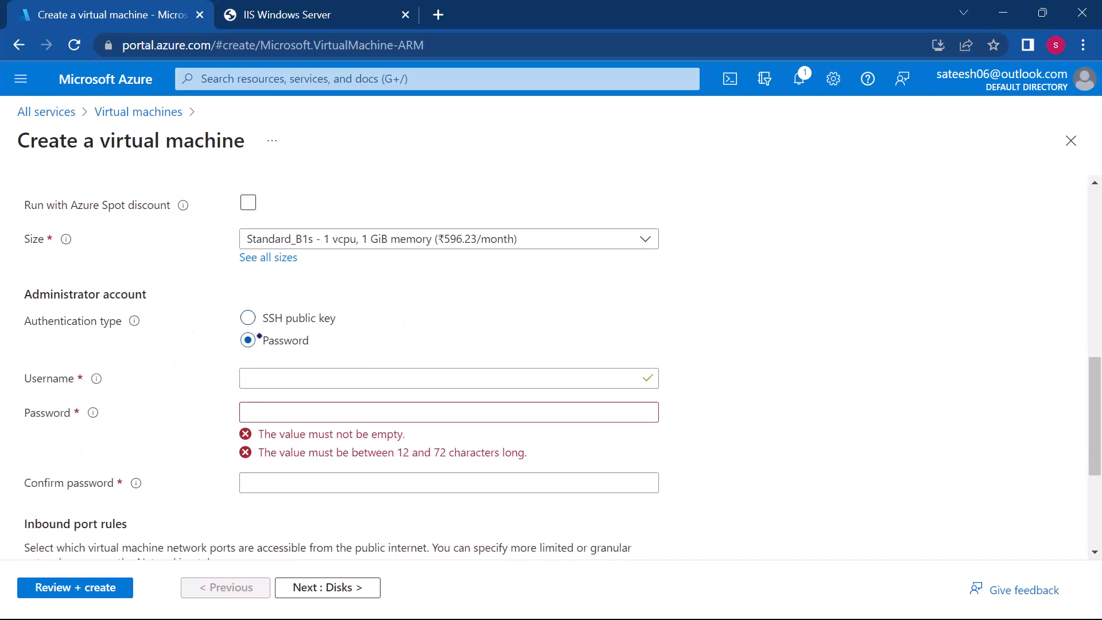
pyautogui.click(248, 318)
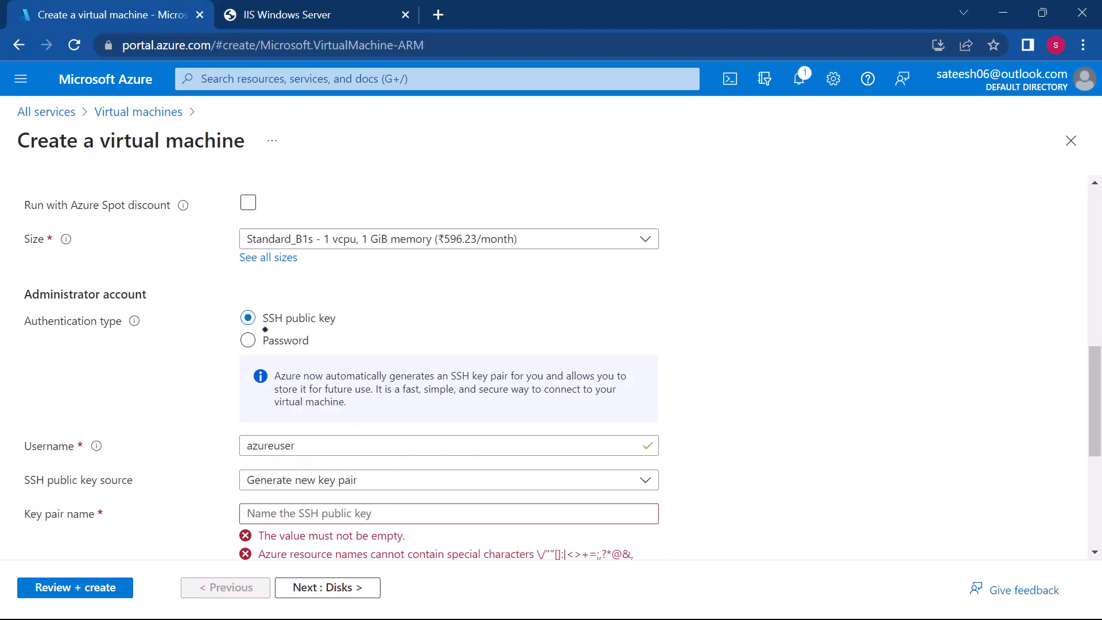
pyautogui.click(249, 339)
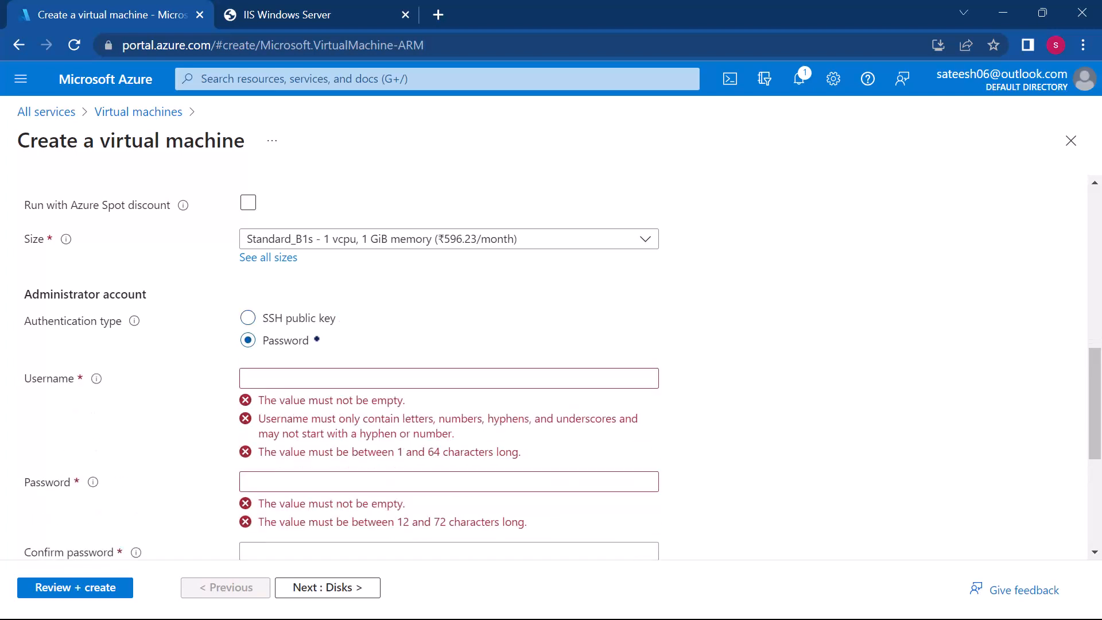
# Step: Enter the username for the virtual machine's administrator account
pyautogui.scroll(3, 348, 362)
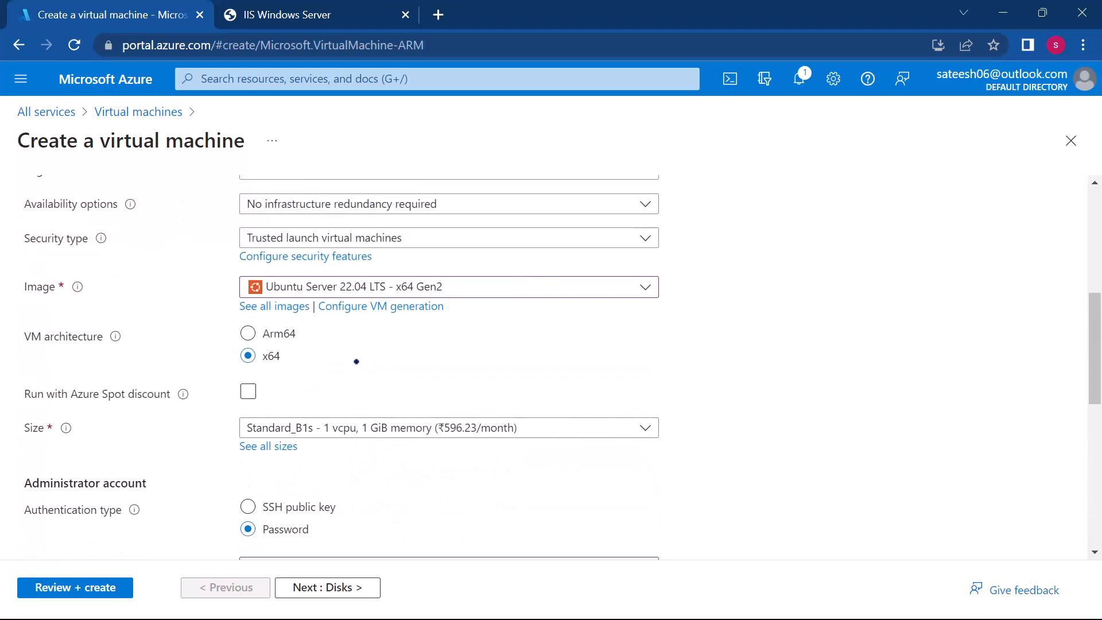
pyautogui.scroll(-3, 356, 361)
pyautogui.click(302, 412)
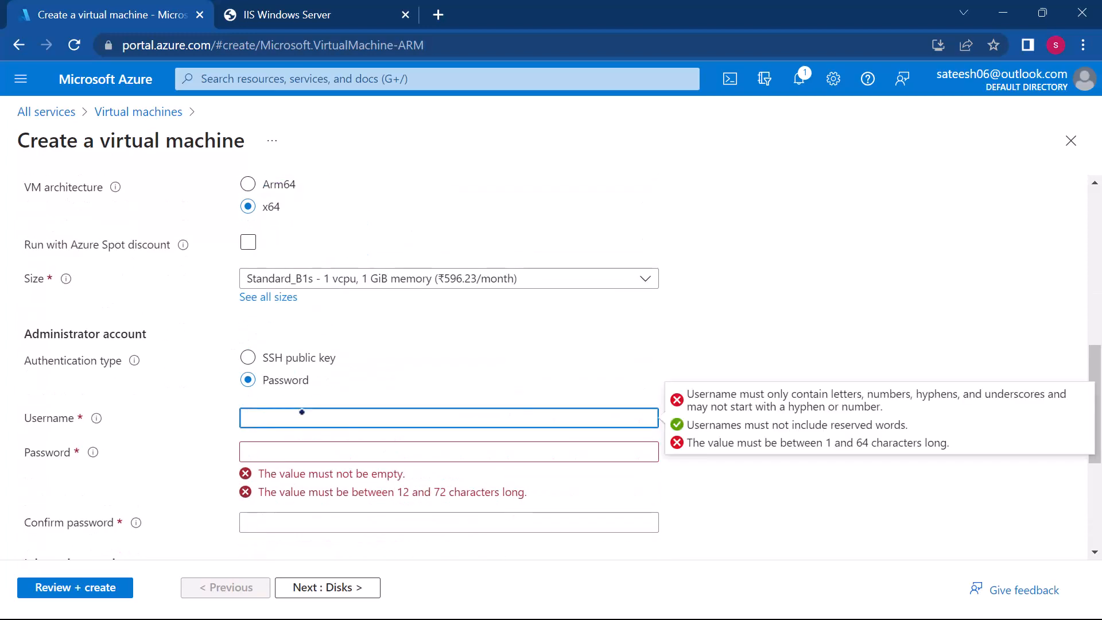
pyautogui.write('sateesh')
pyautogui.press('Tab')
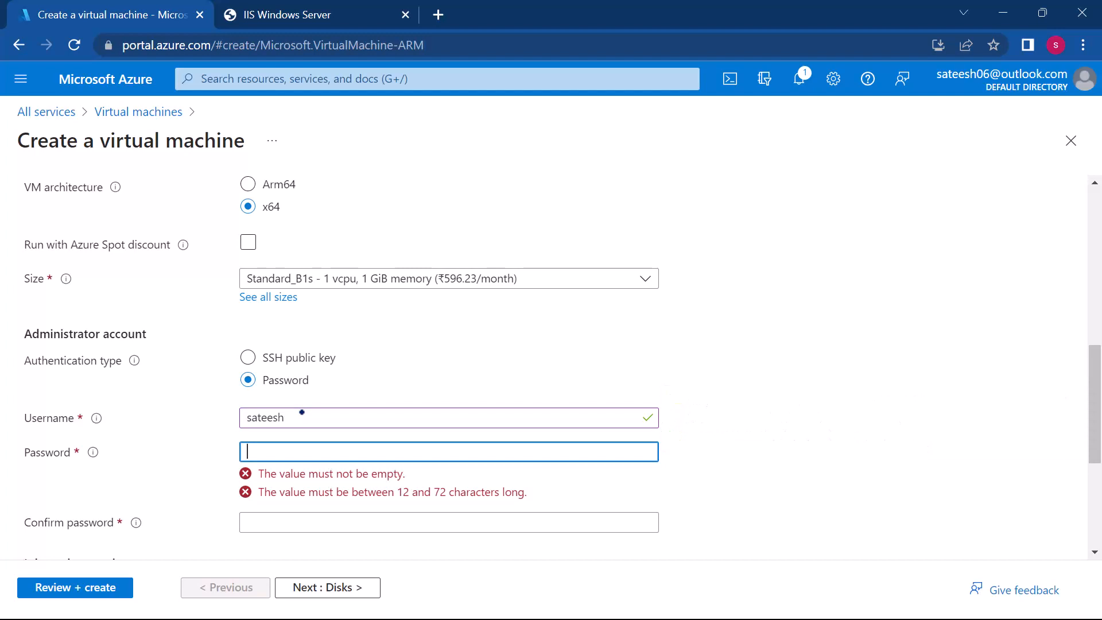
# Step: Enter and confirm the password for the virtual machine's administrator account
pyautogui.write('••••••••••••')
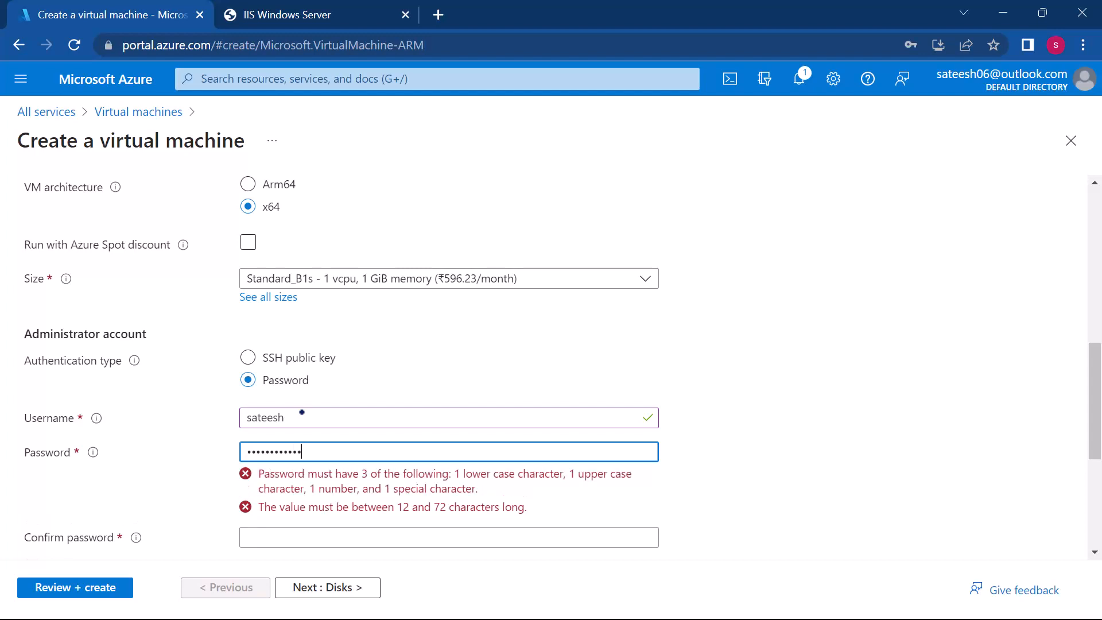
pyautogui.write('•')
pyautogui.scroll(-3, 302, 412)
pyautogui.click(282, 361)
pyautogui.write('•••••••')
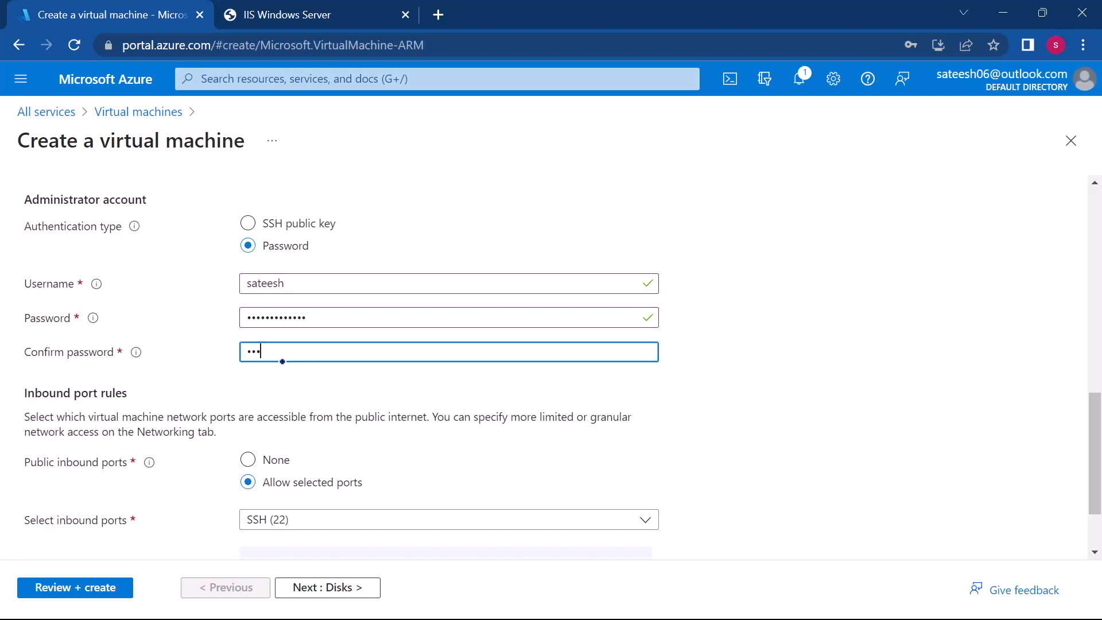
pyautogui.write('•')
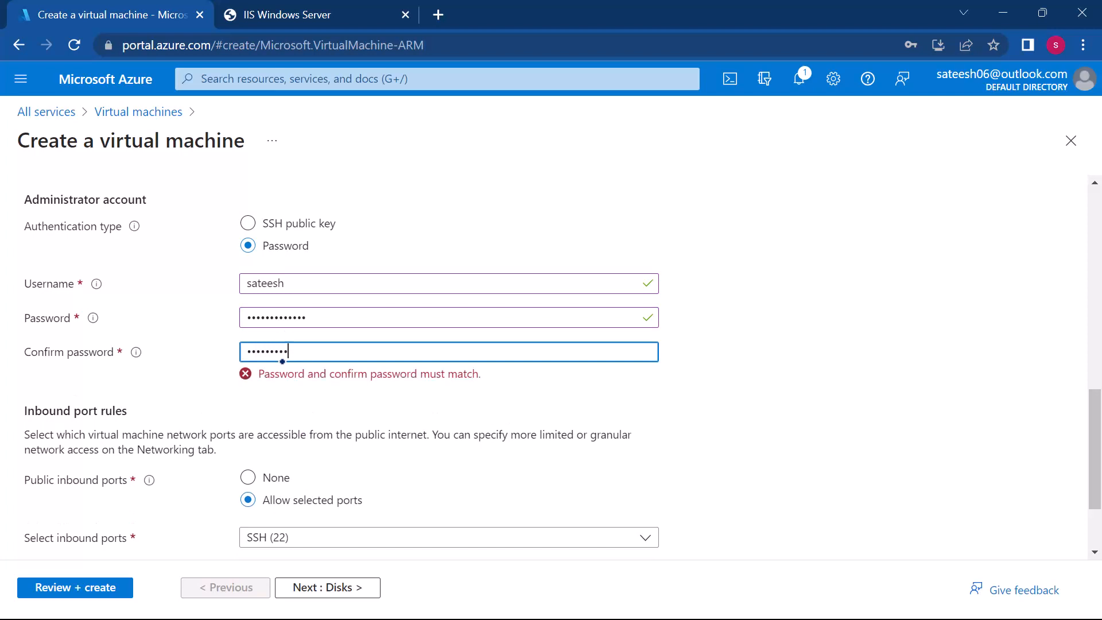
pyautogui.write('••')
# Step: Allow HTTP (80) and HTTPS (443) as public inbound ports in addition to SSH (22)
pyautogui.scroll(-2, 386, 359)
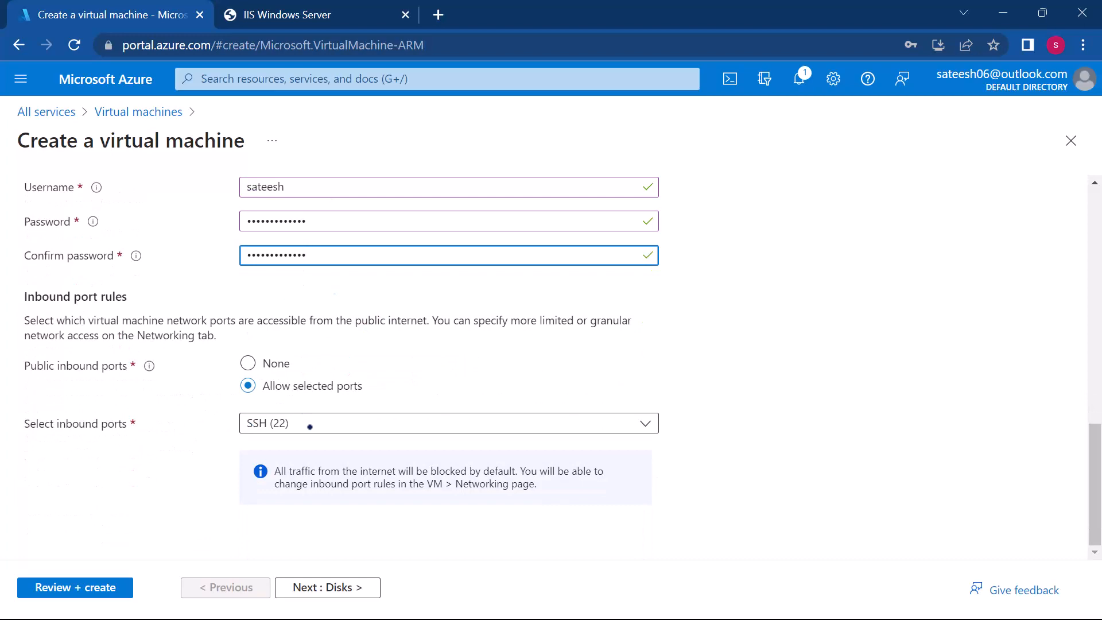
pyautogui.scroll(6, 369, 395)
pyautogui.scroll(-4, 368, 395)
pyautogui.scroll(-2, 368, 395)
pyautogui.click(343, 419)
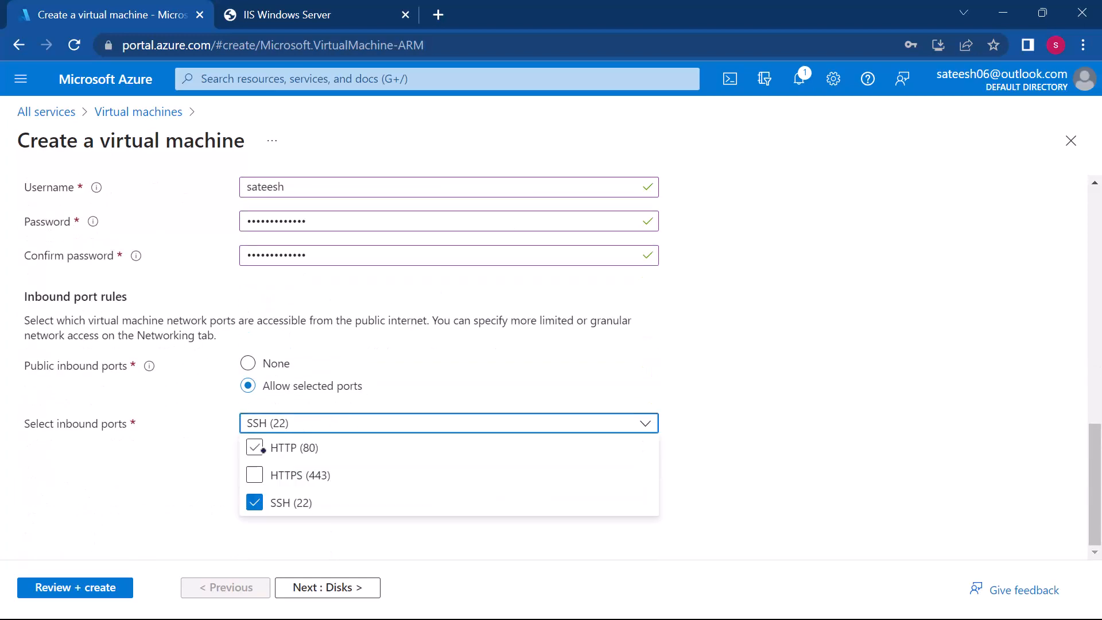
pyautogui.click(256, 448)
pyautogui.click(256, 475)
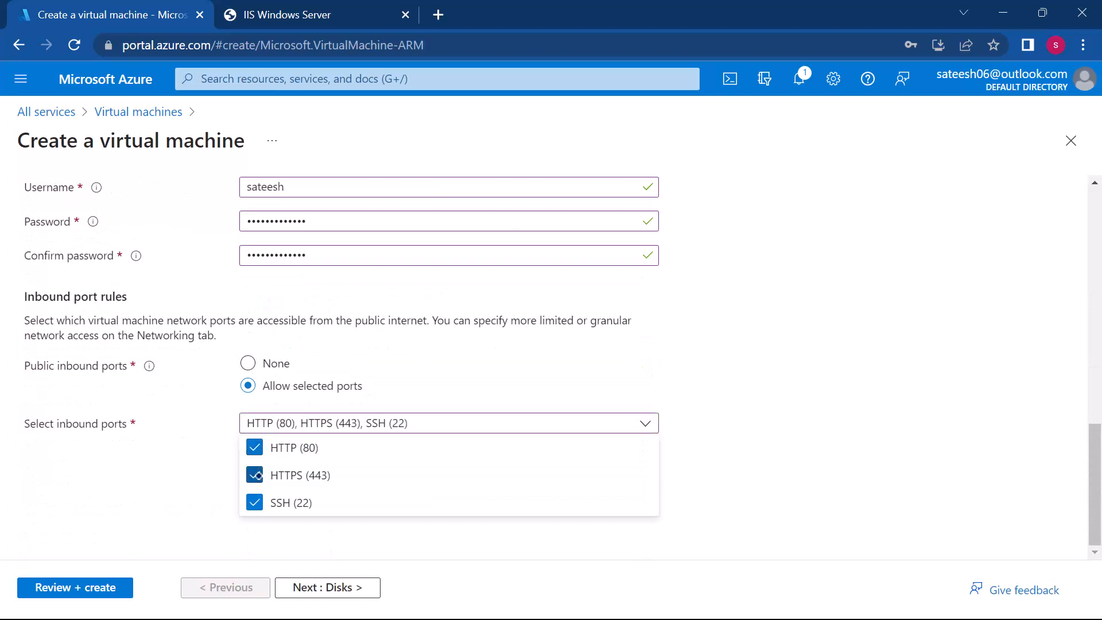
pyautogui.click(147, 486)
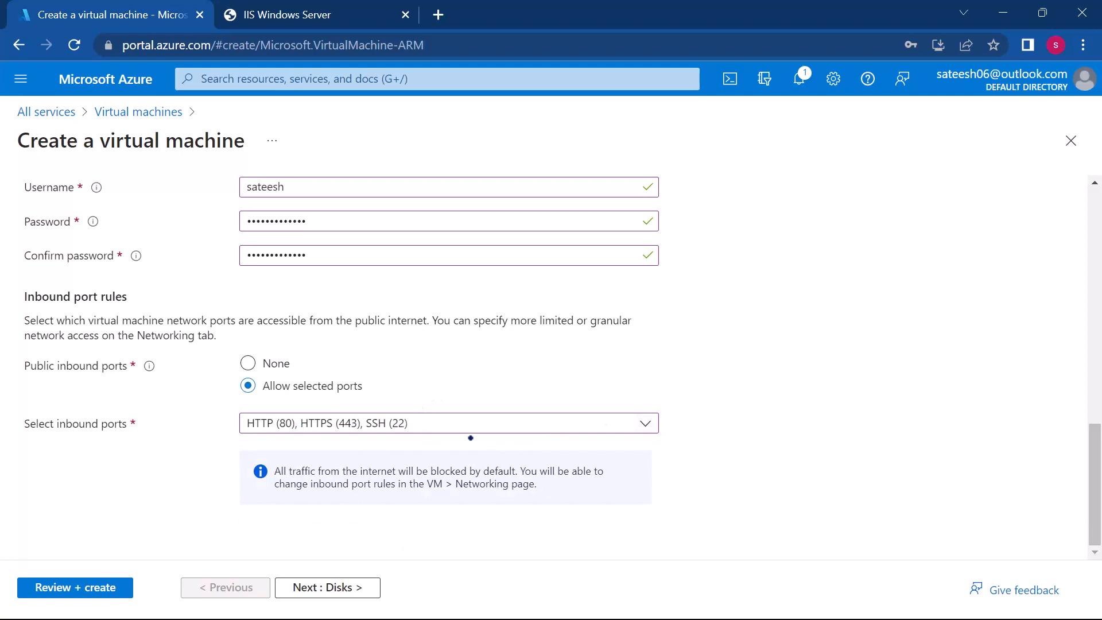
# Step: Review the virtual machine's basic settings and submit the configuration for validation
pyautogui.scroll(1, 373, 368)
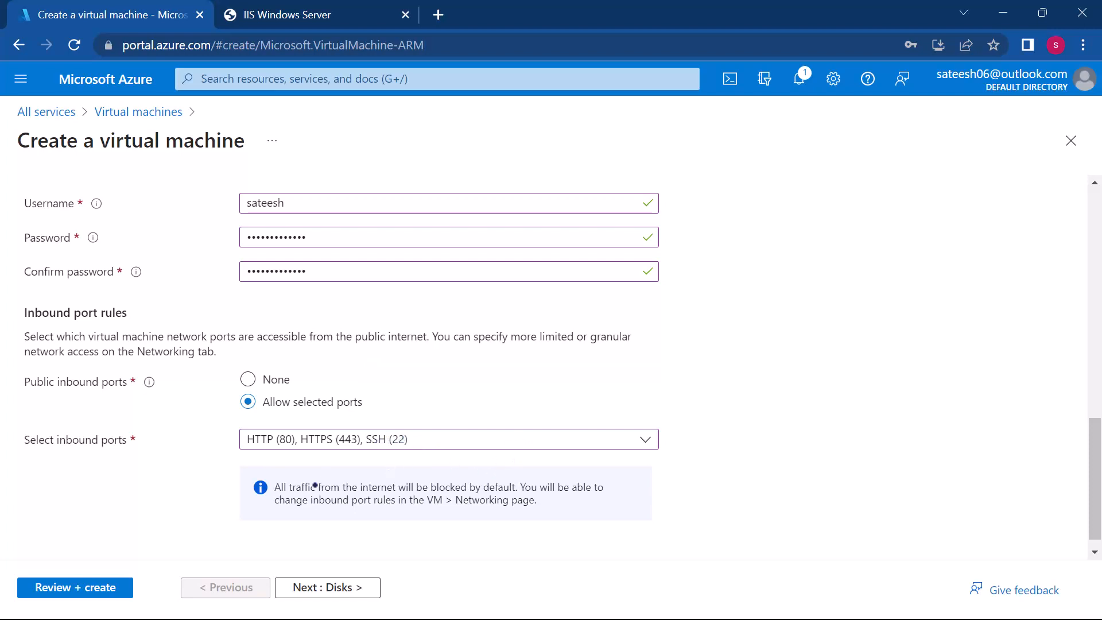
pyautogui.scroll(10, 369, 412)
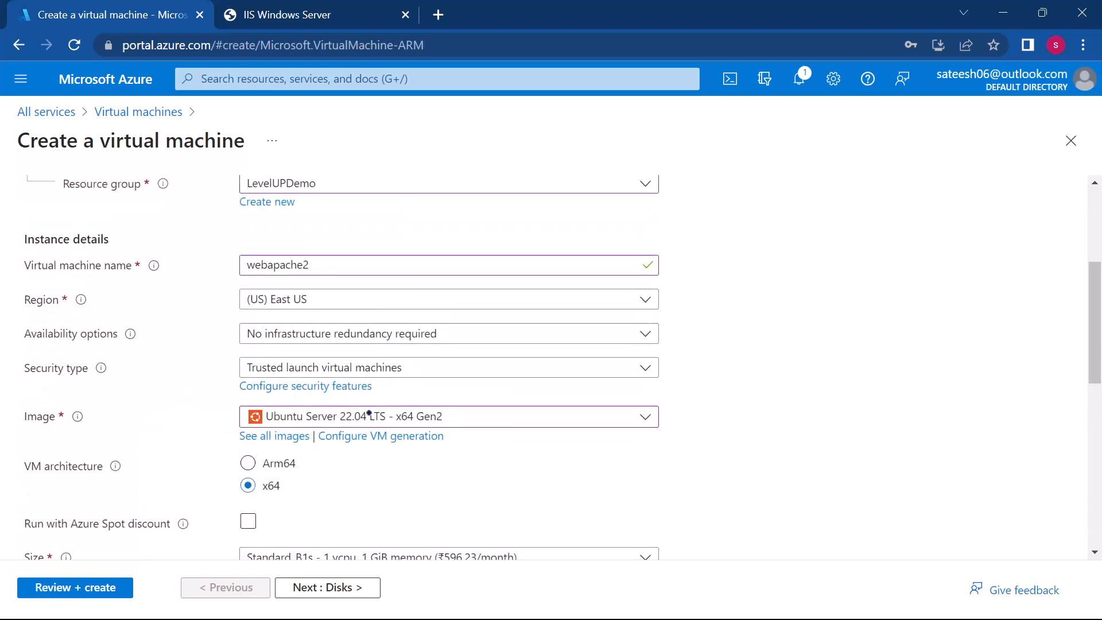
pyautogui.scroll(-6, 426, 505)
pyautogui.scroll(-4, 426, 505)
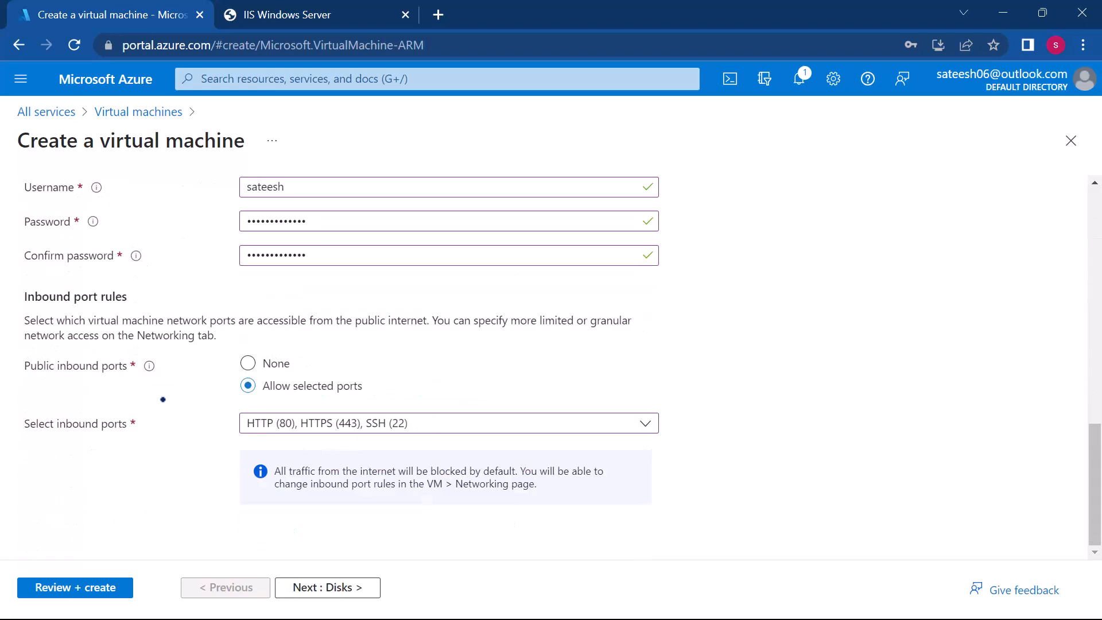
pyautogui.scroll(12, 116, 399)
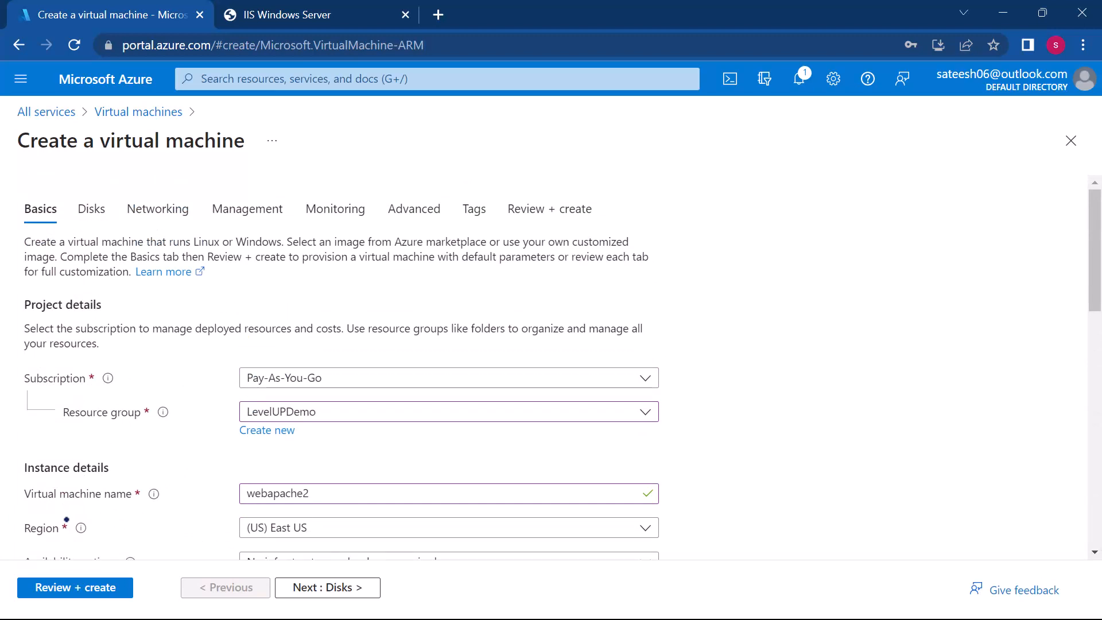
pyautogui.click(53, 588)
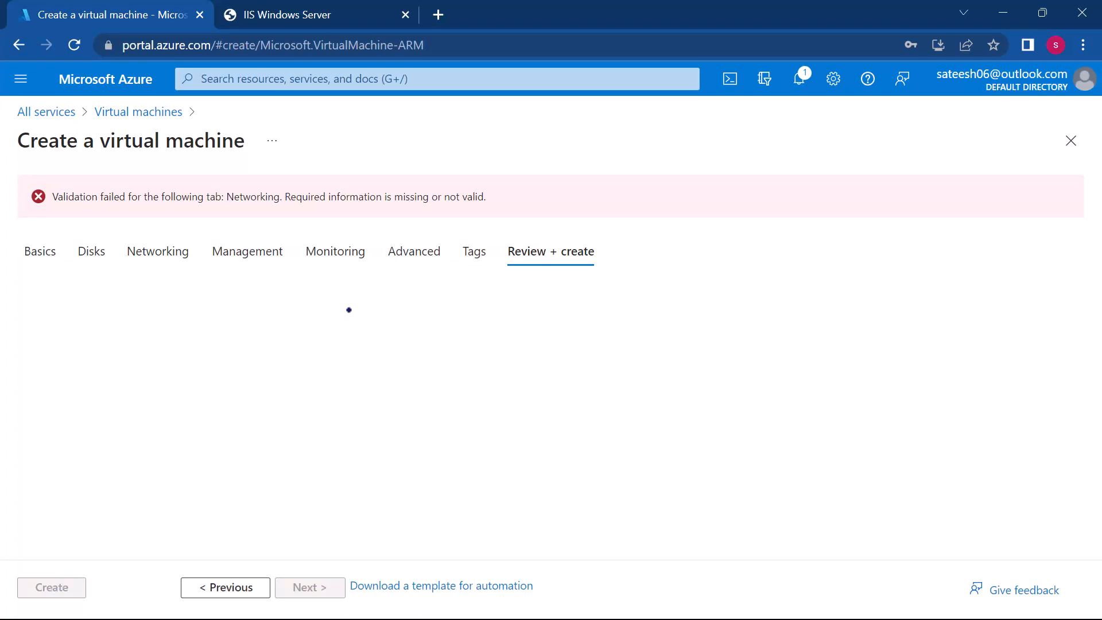
# Step: Check the networking and basic settings, validate the configuration again and create the virtual machine webapache2
pyautogui.click(161, 253)
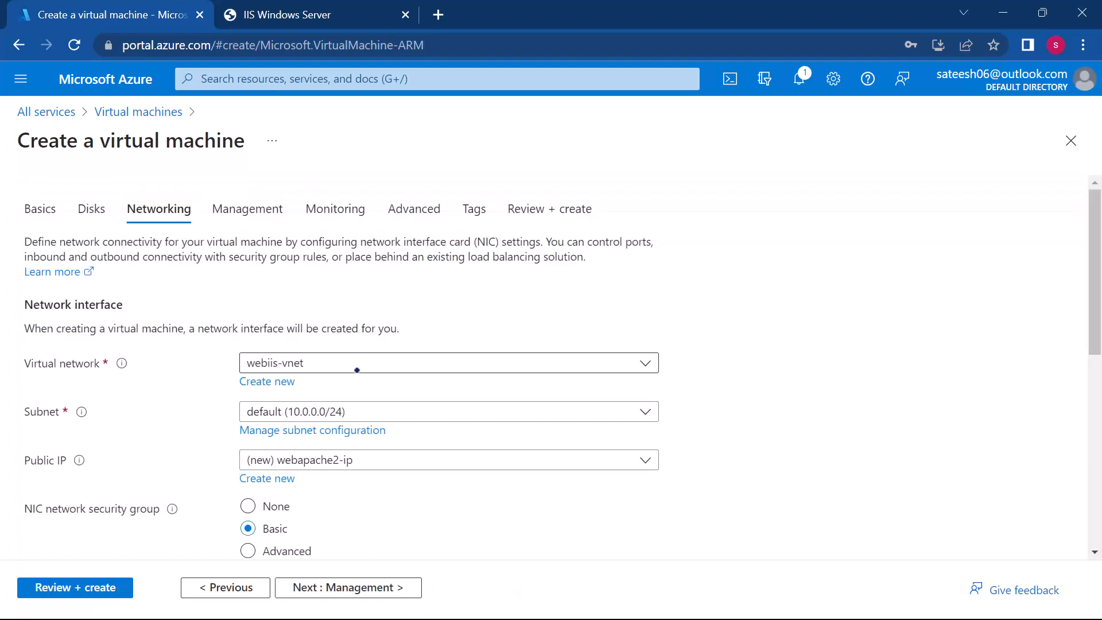
pyautogui.scroll(-3, 356, 373)
pyautogui.scroll(3, 357, 371)
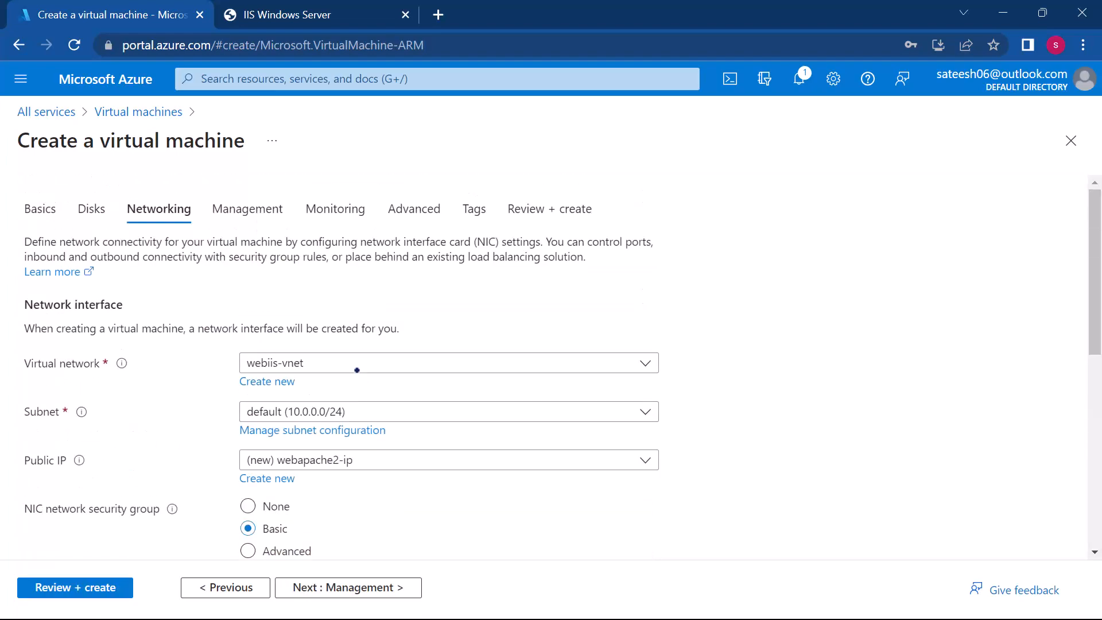
pyautogui.click(27, 206)
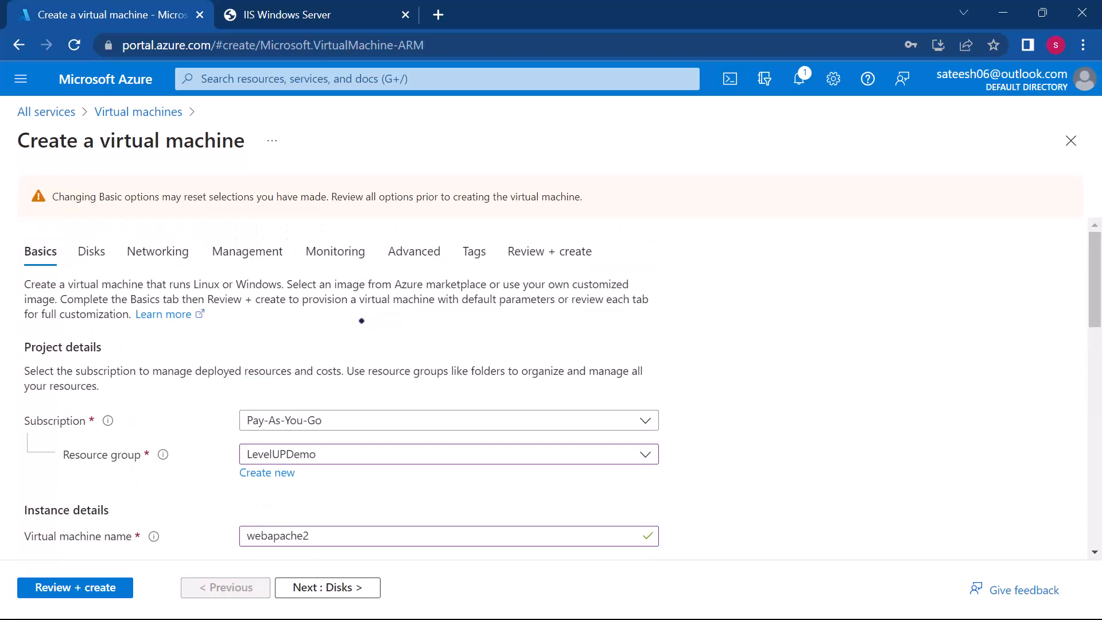
pyautogui.scroll(-3, 361, 321)
pyautogui.scroll(2, 361, 320)
pyautogui.scroll(-2, 388, 369)
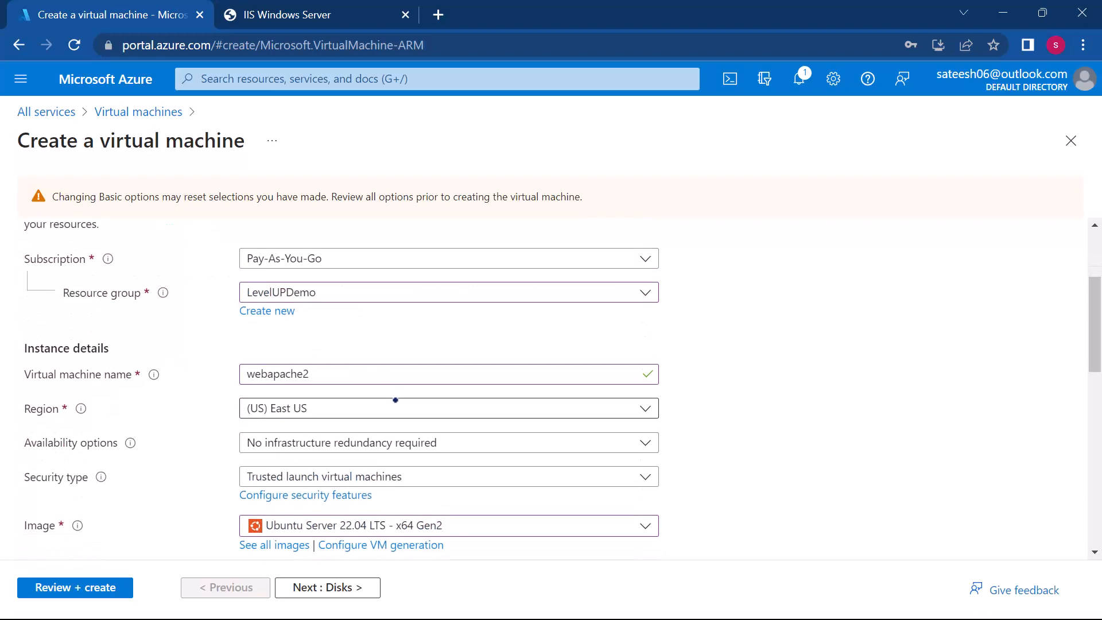
pyautogui.scroll(-10, 396, 400)
pyautogui.scroll(-2, 396, 400)
pyautogui.click(74, 590)
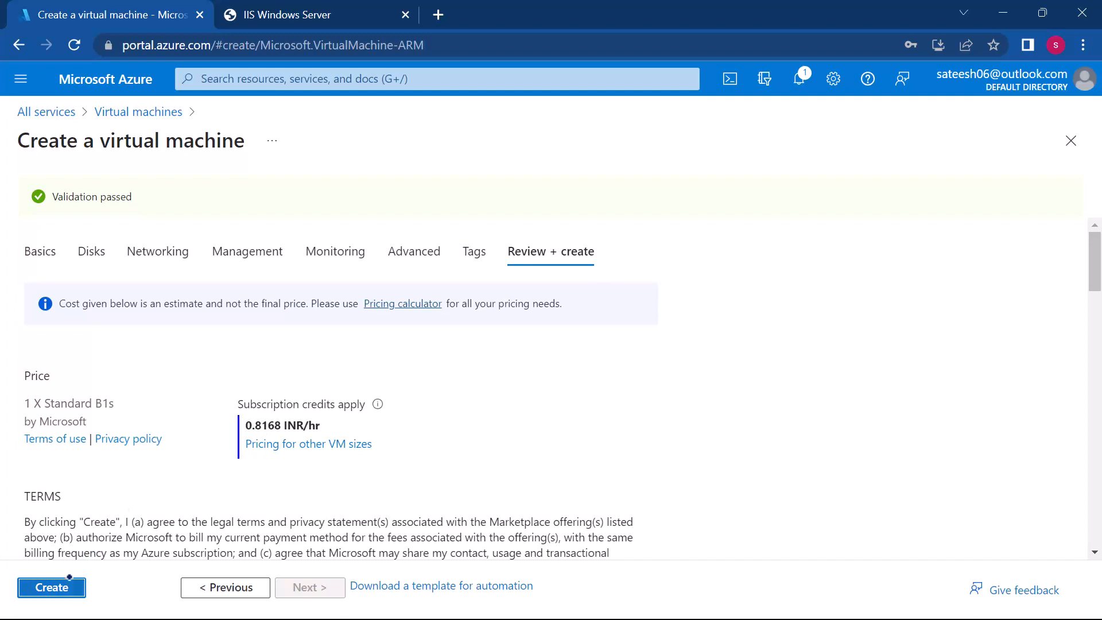
pyautogui.click(62, 581)
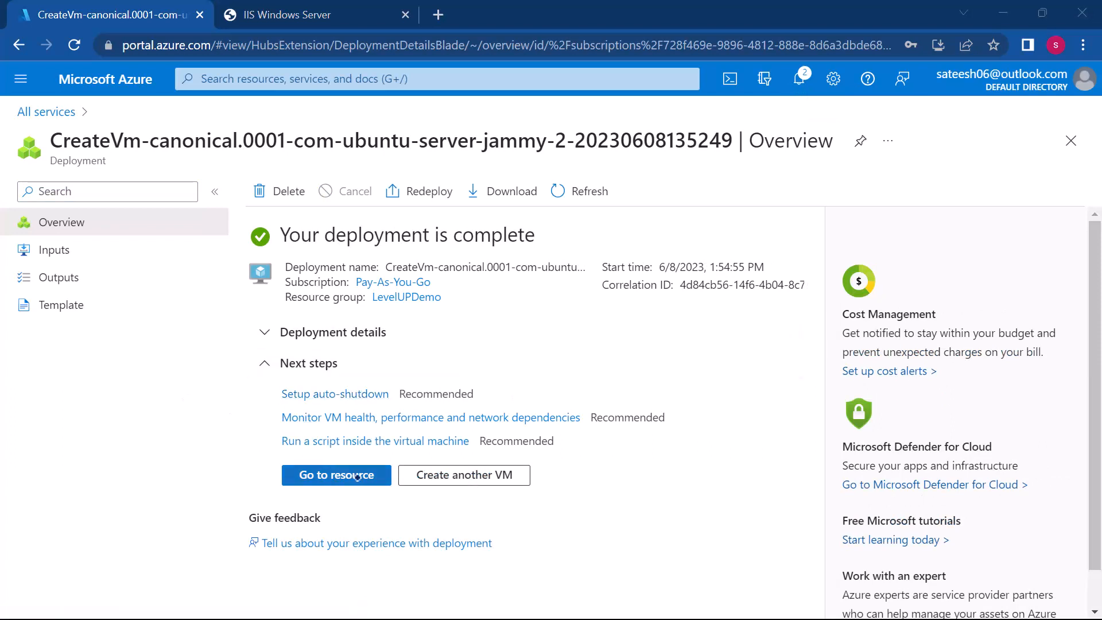
# Step: Open the deployed webapache2 resource and copy its public IP address
pyautogui.click(339, 476)
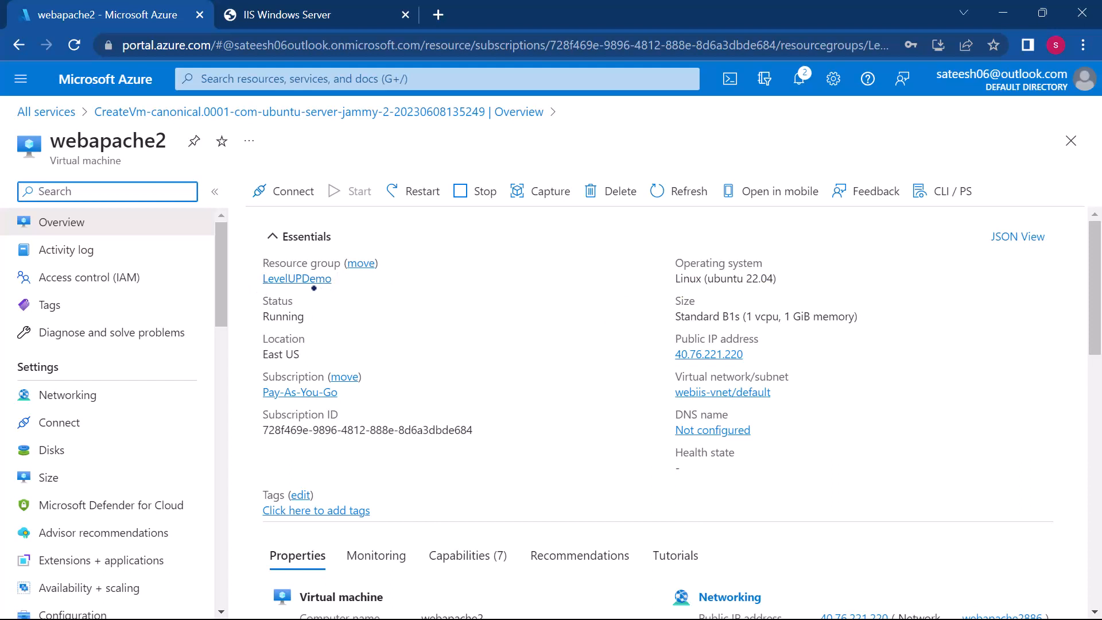
pyautogui.moveTo(756, 352)
pyautogui.click(754, 354)
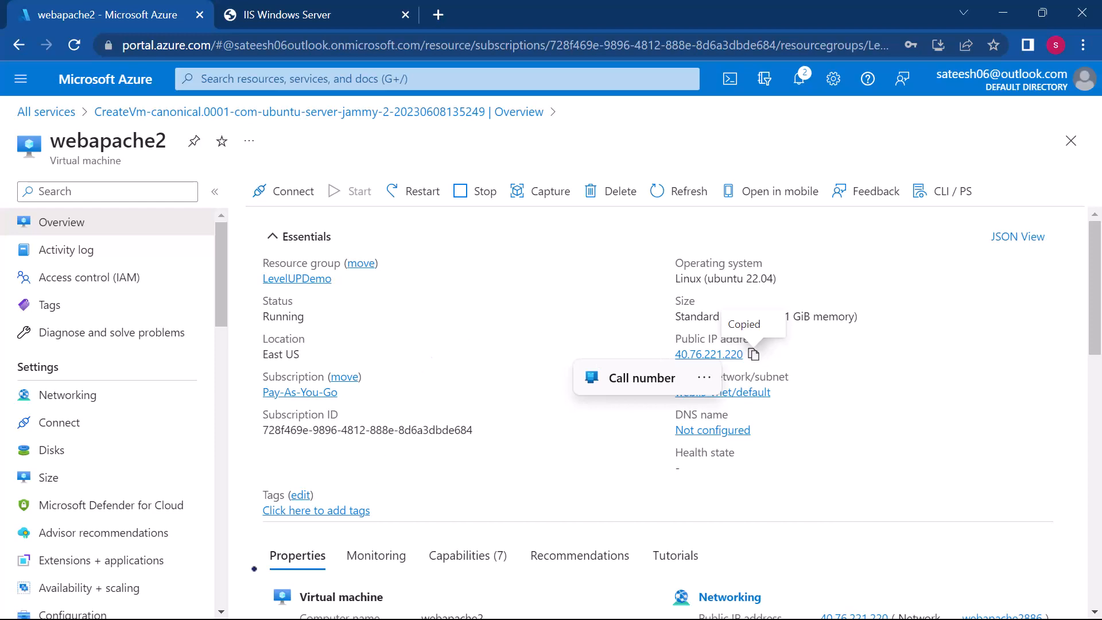
# Step: Launch PuTTY, open an SSH connection to 40.76.221.220 on port 22 and accept the server's host key
pyautogui.press('super')
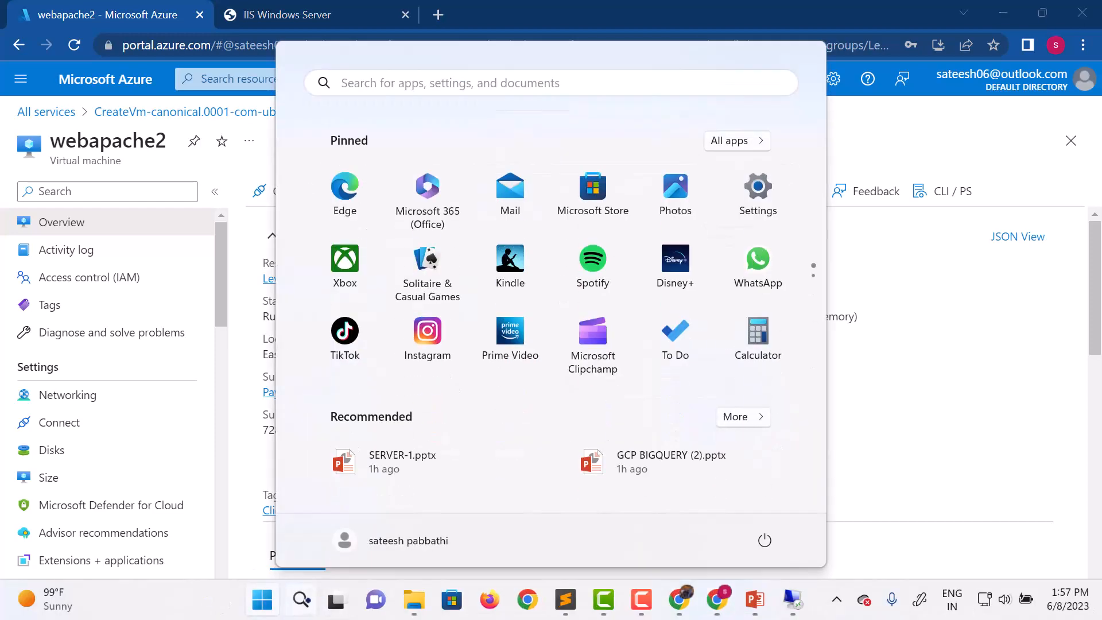
pyautogui.press('super+s')
pyautogui.write('put')
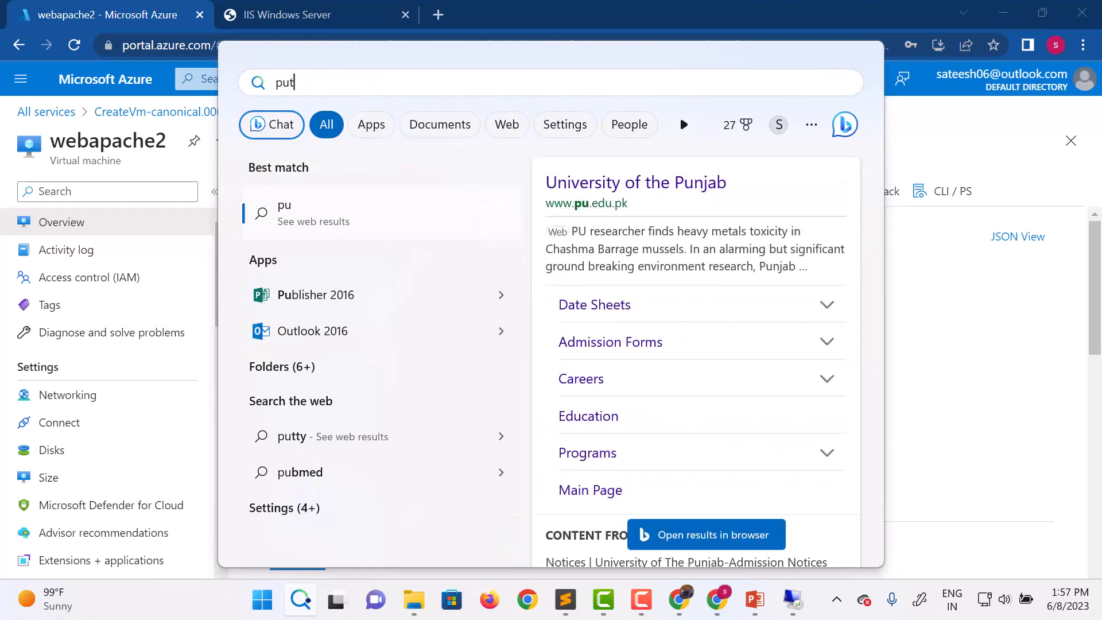
pyautogui.write('ty')
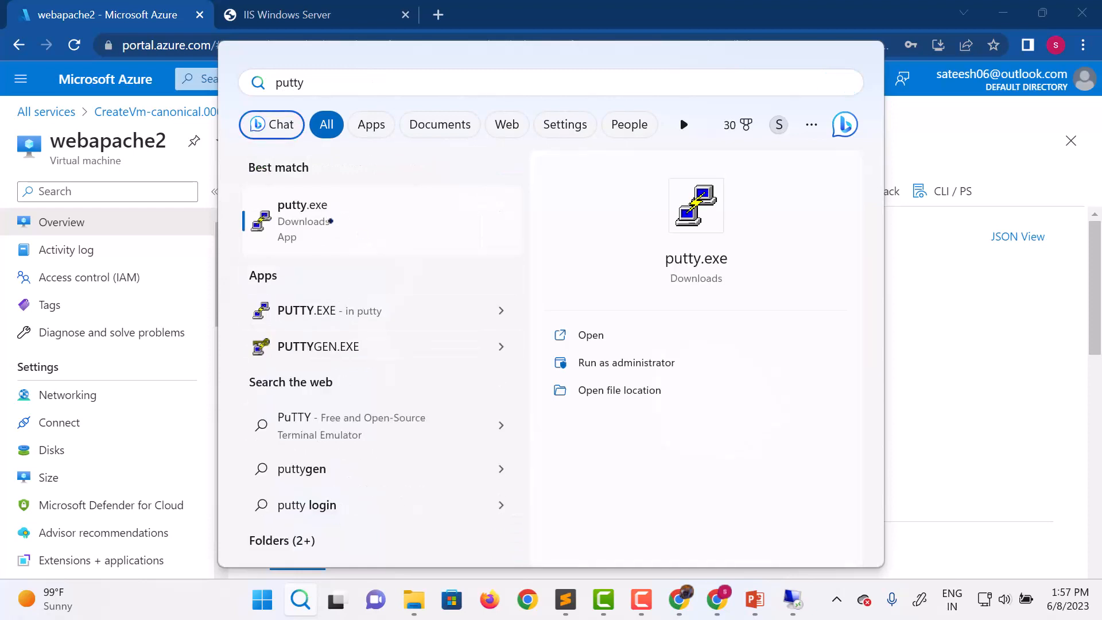
pyautogui.click(331, 221)
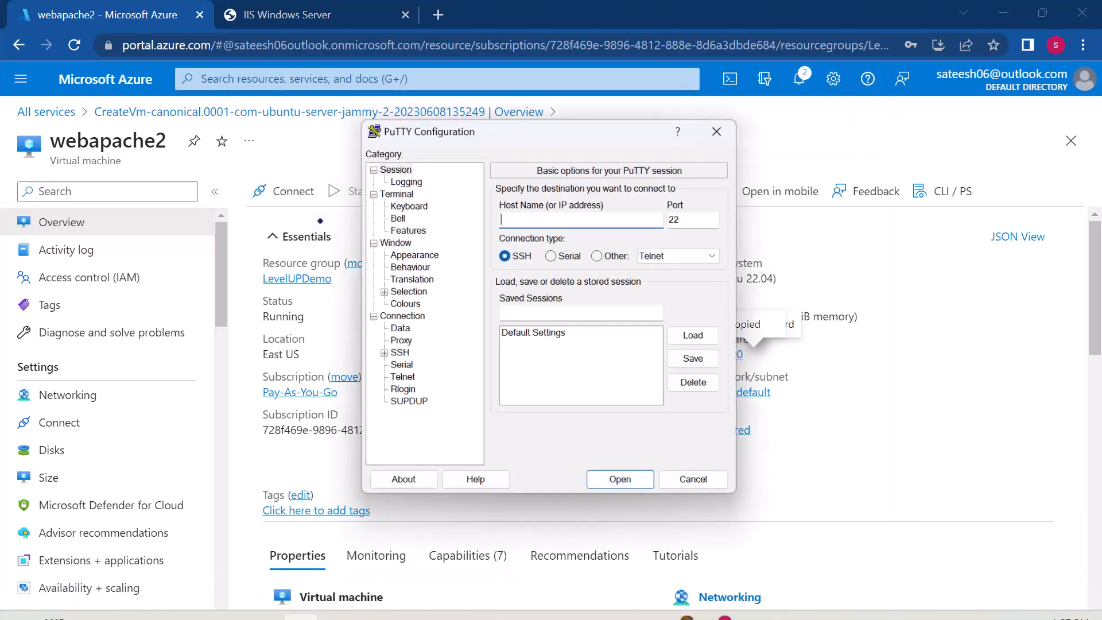
pyautogui.hotkey('ctrl', 'v')
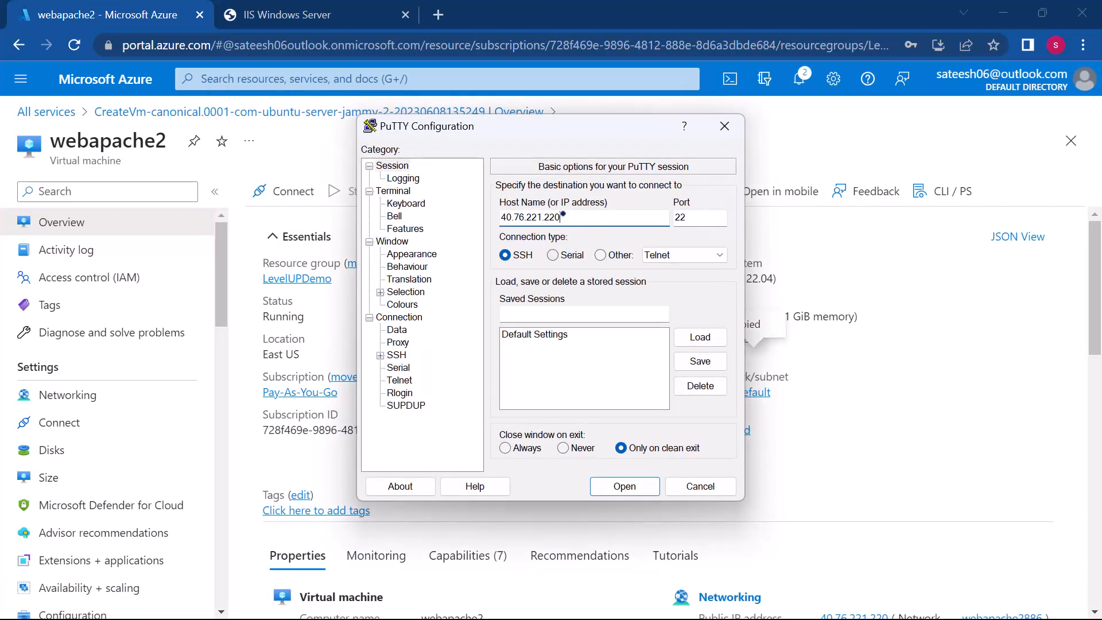
pyautogui.click(605, 485)
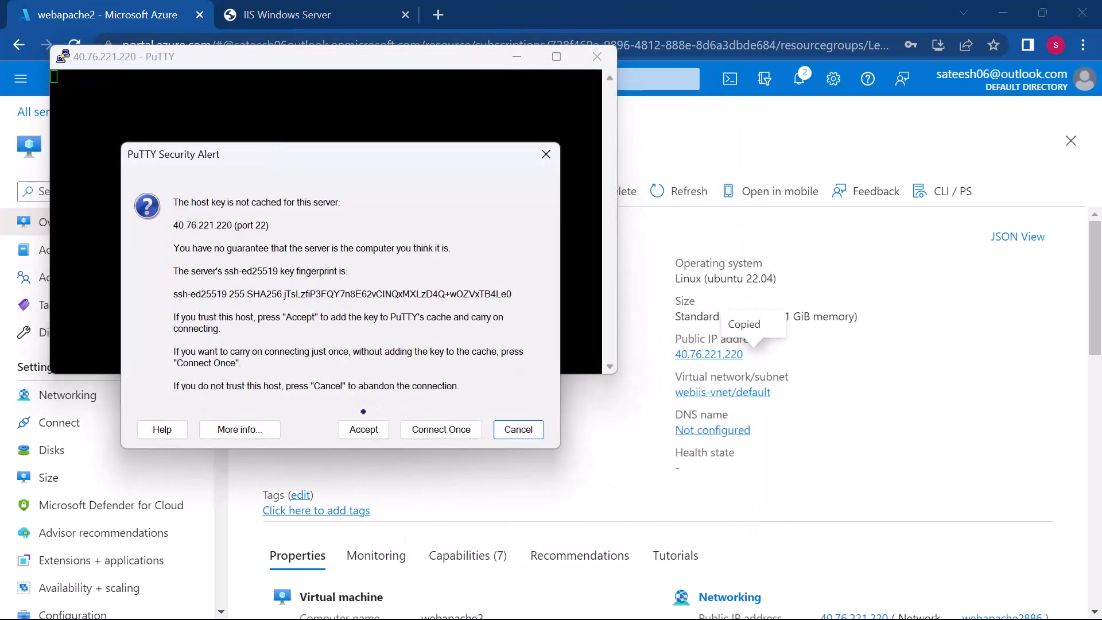
pyautogui.click(353, 429)
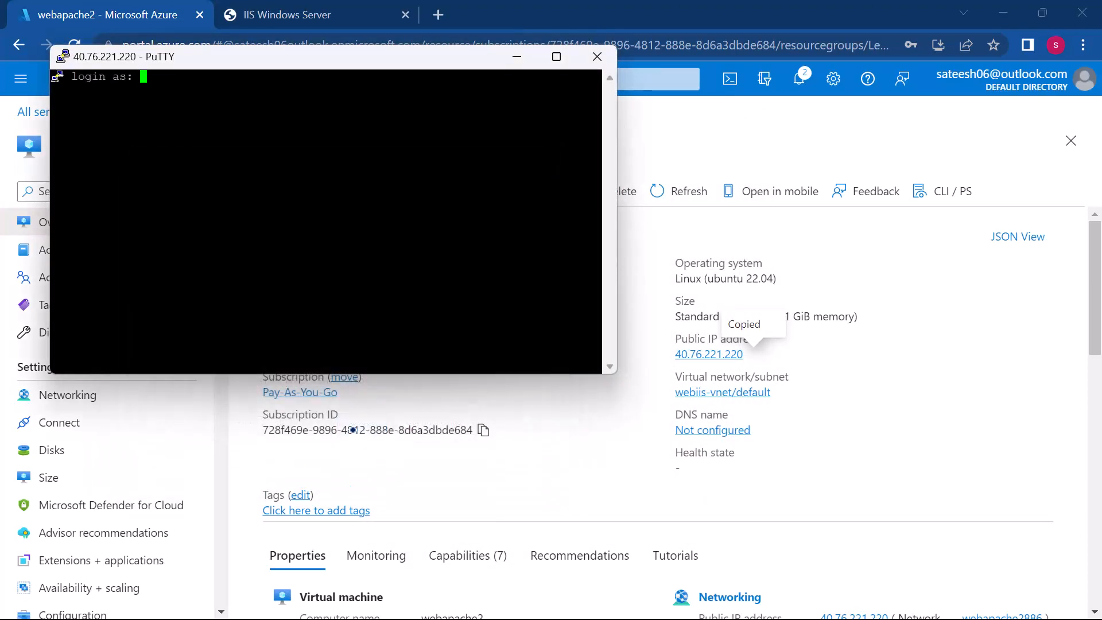
# Step: Log in to the webapache2 server with the administrator username and account password
pyautogui.write('sateesh')
pyautogui.press('Return')
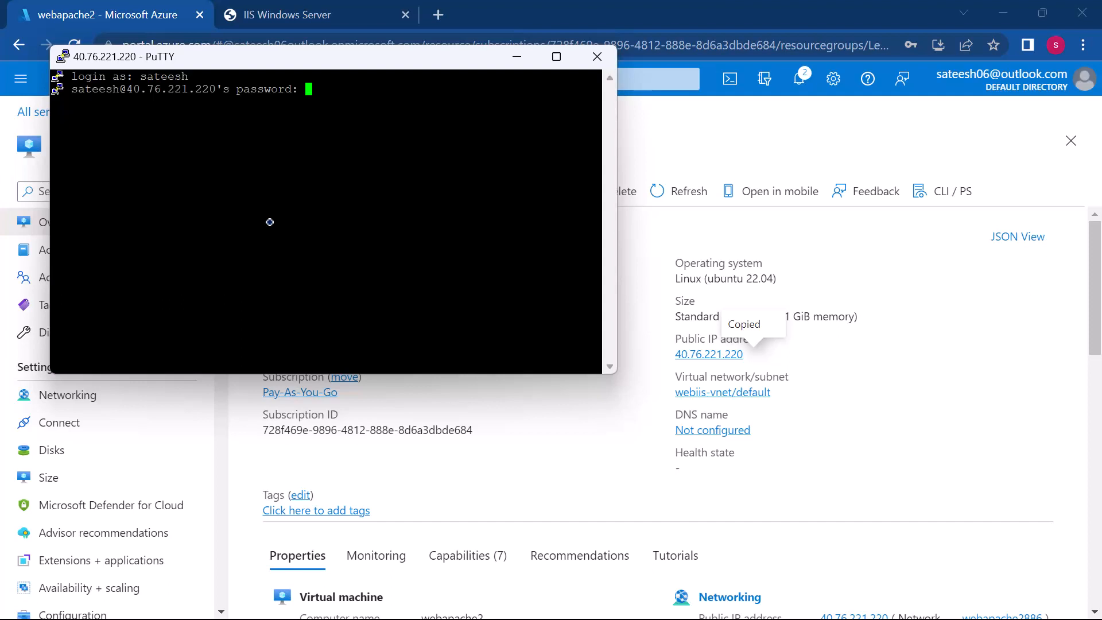
pyautogui.press('Return')
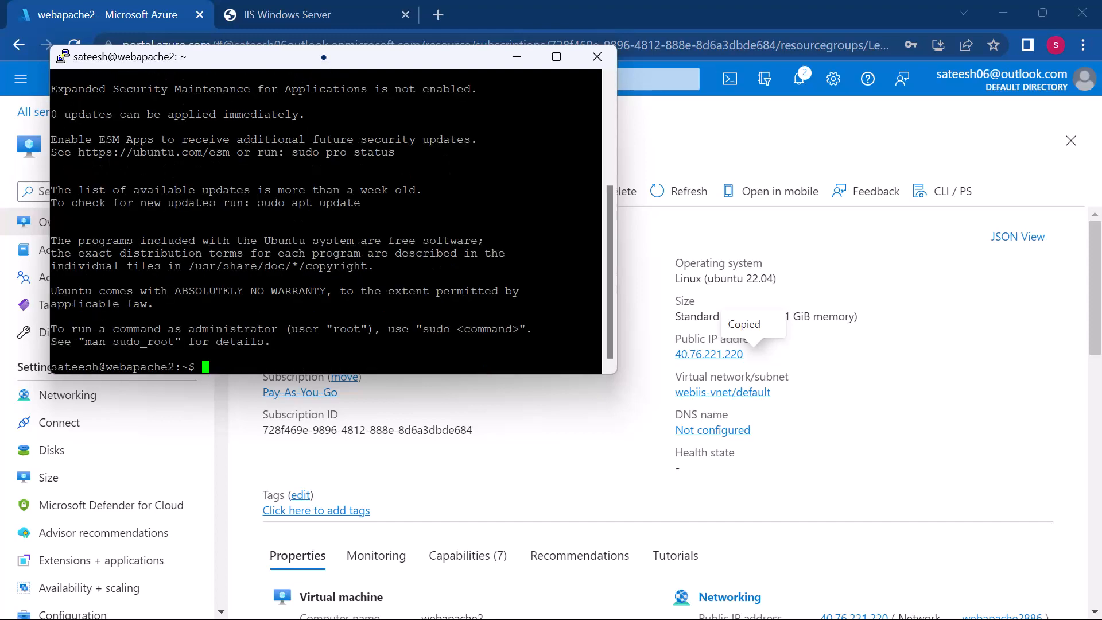
pyautogui.scroll(1, 293, 276)
pyautogui.scroll(-1, 293, 275)
# Step: Copy webapache2's public IP address again and load it in a new browser tab to check for a website
pyautogui.click(753, 354)
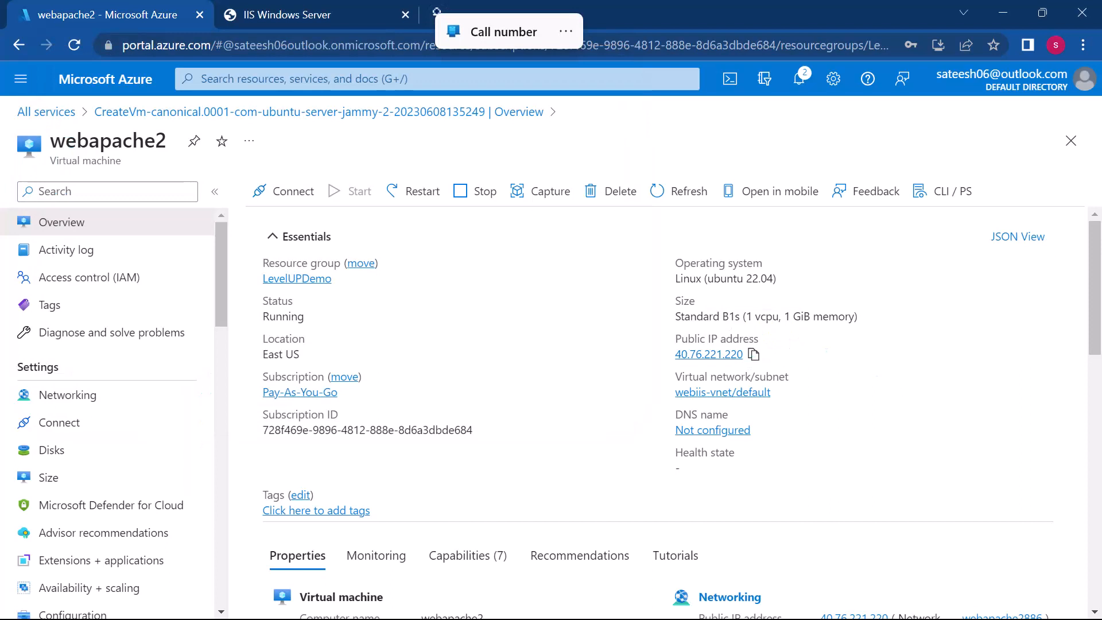
pyautogui.click(438, 13)
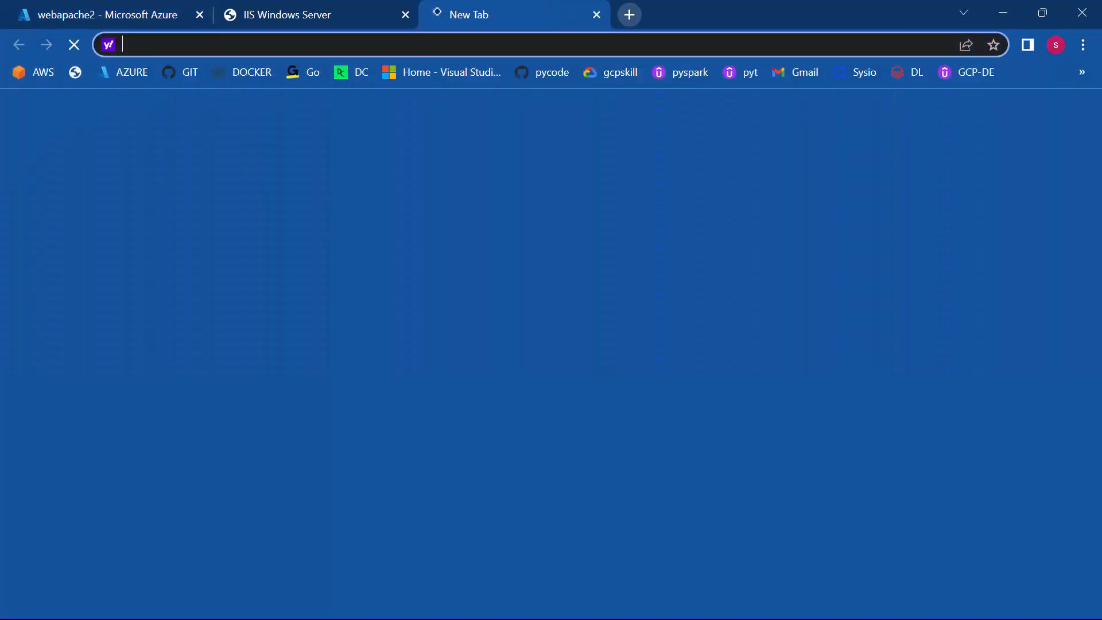
pyautogui.hotkey('ctrl', 'v')
pyautogui.press('Return')
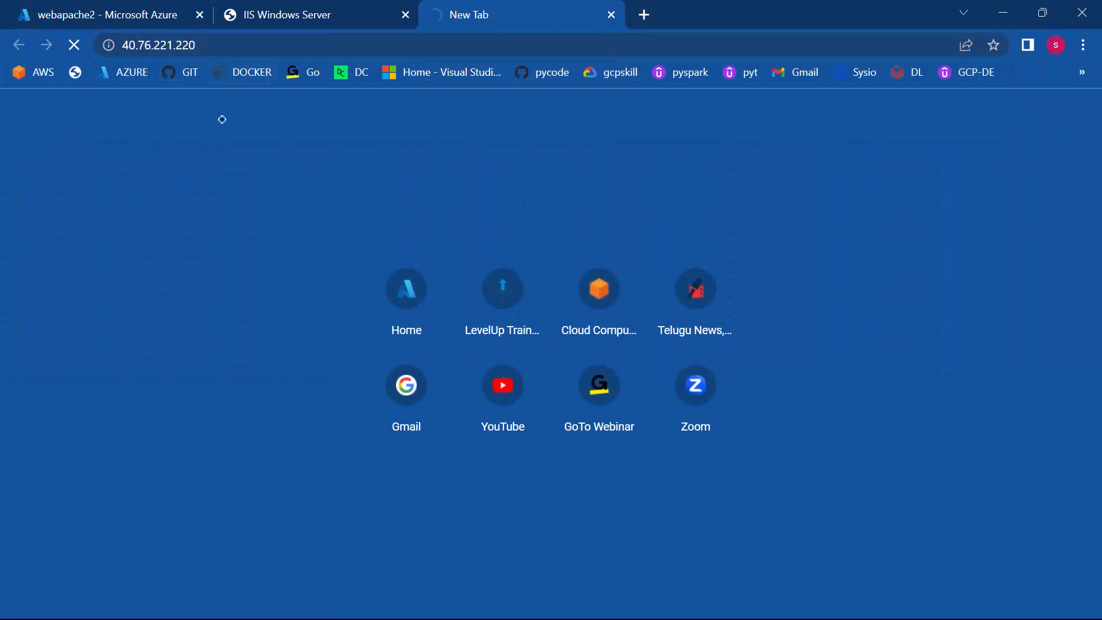
pyautogui.press('F5')
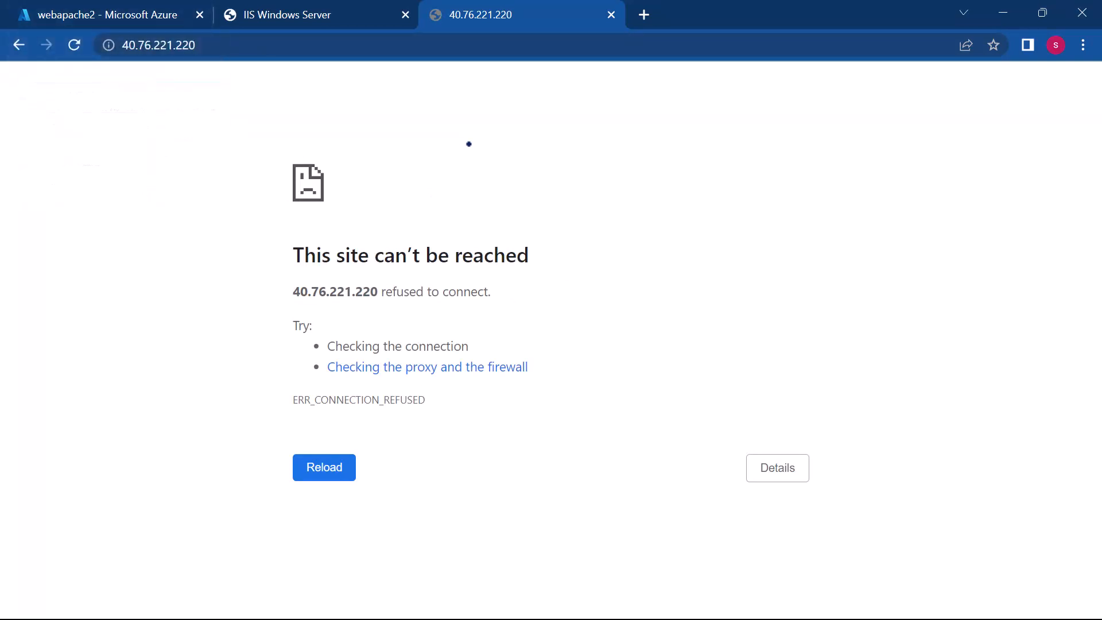
# Step: Return to the PuTTY session, become root with "sudo su" and change to the root directory with "cd /"
pyautogui.press('super')
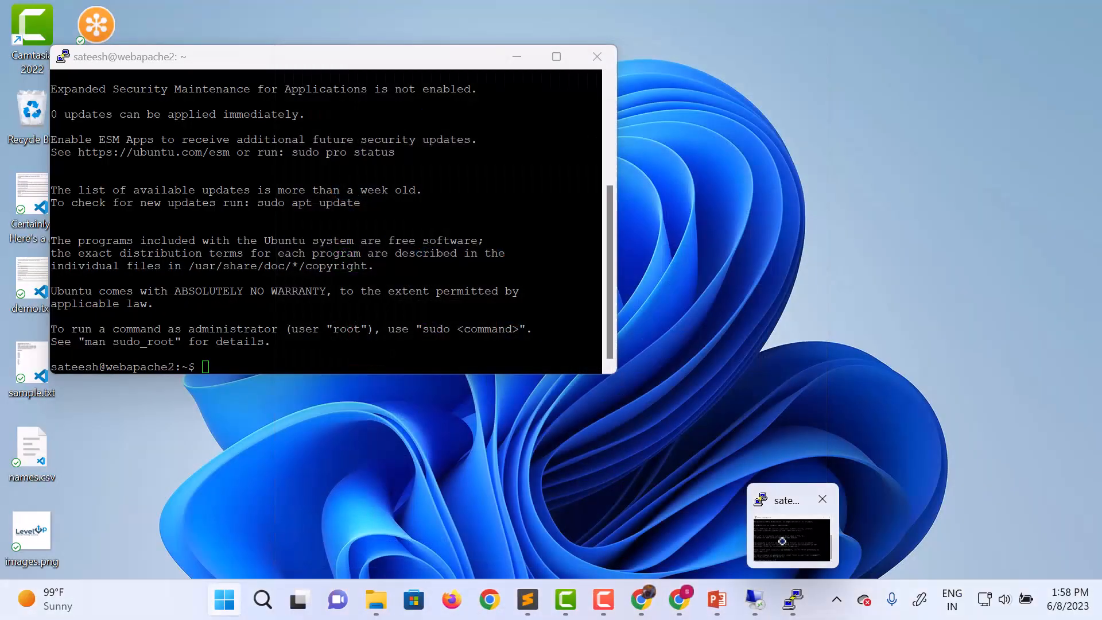
pyautogui.click(783, 542)
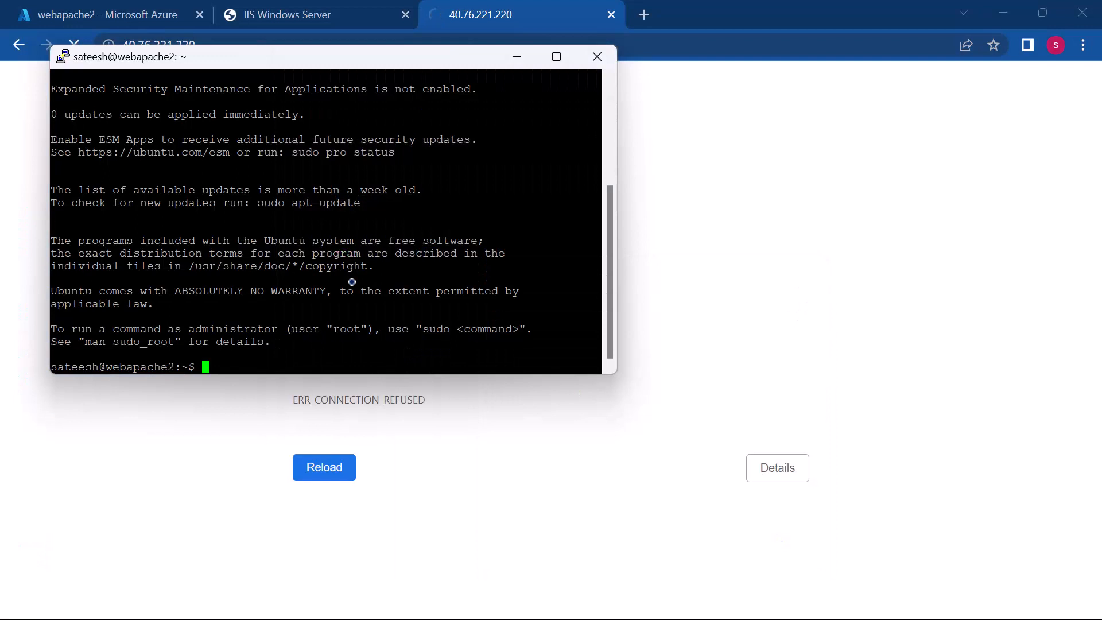
pyautogui.write('sudo')
pyautogui.press('BackSpace')
pyautogui.press('BackSpace')
pyautogui.press('BackSpace')
pyautogui.write('do su')
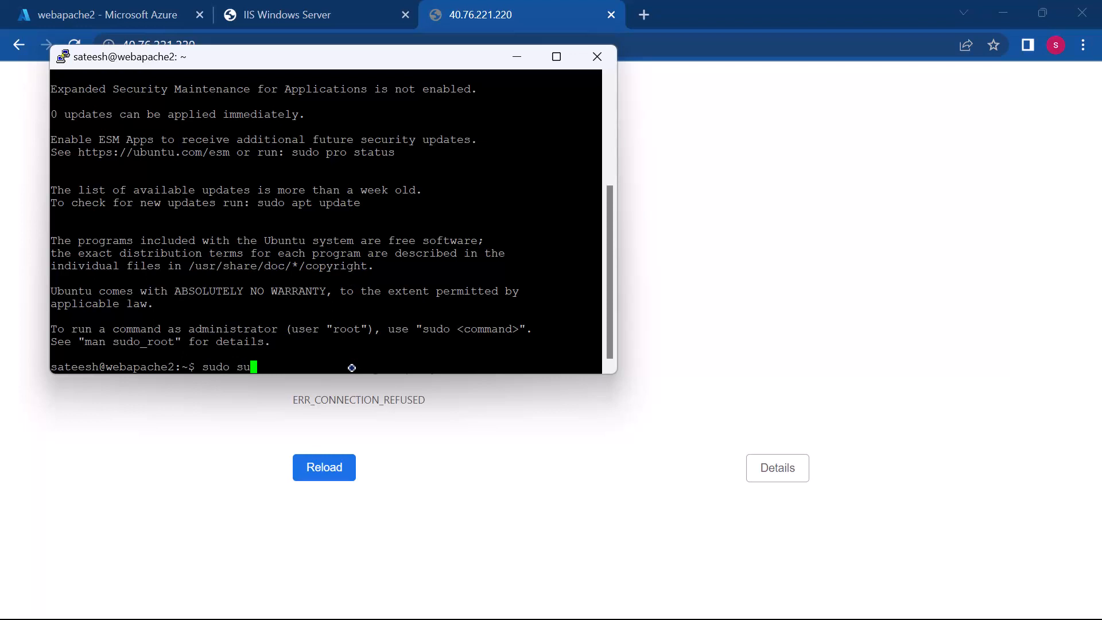
pyautogui.press('Return')
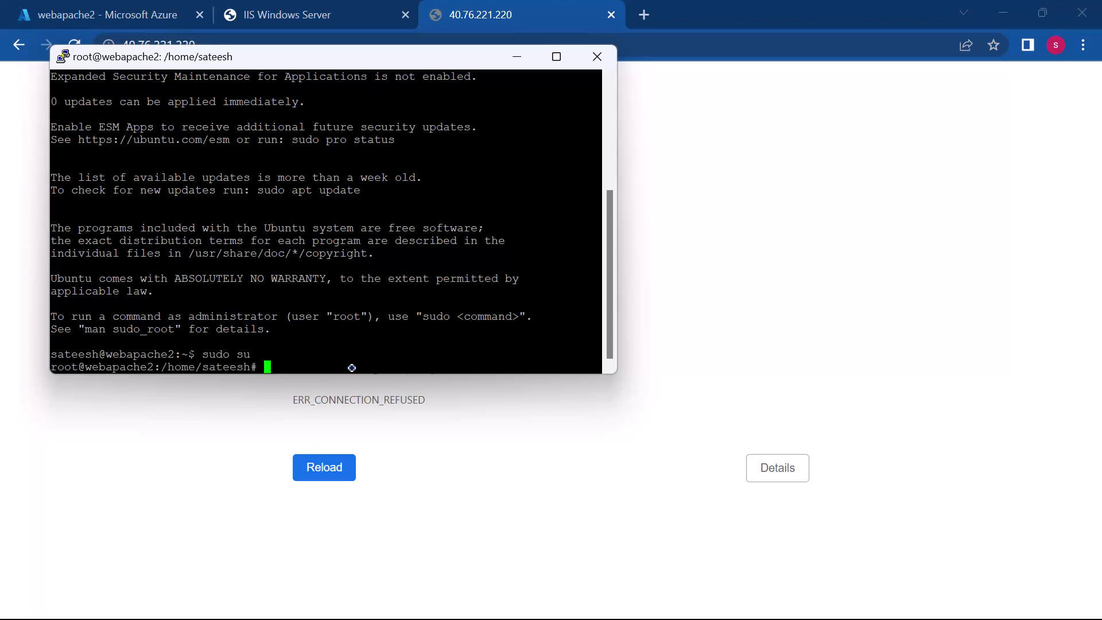
pyautogui.write('cd /')
pyautogui.press('Return')
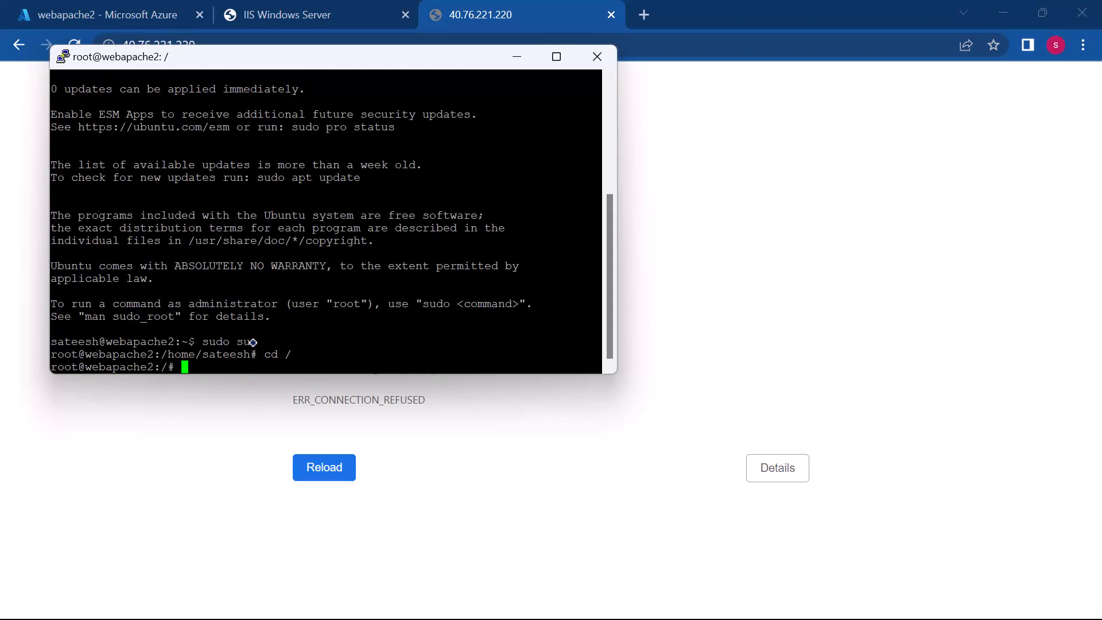
# Step: Refresh the server's package lists with "sudo apt update"
pyautogui.doubleClick(84, 341)
pyautogui.doubleClick(61, 353)
pyautogui.click(197, 370)
pyautogui.write('sudo ')
pyautogui.write('apt ')
pyautogui.write('install')
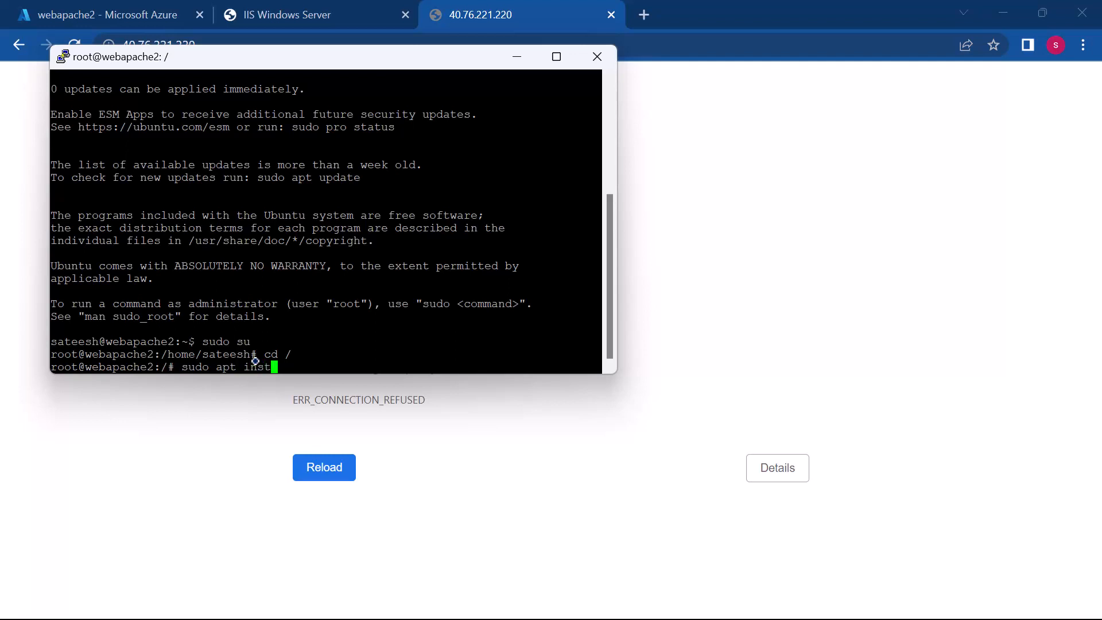
pyautogui.press('BackSpace')
pyautogui.press('BackSpace')
pyautogui.press('BackSpace')
pyautogui.press('BackSpace')
pyautogui.press('BackSpace')
pyautogui.press('BackSpace')
pyautogui.press('BackSpace')
pyautogui.press('BackSpace')
pyautogui.press('BackSpace')
pyautogui.press('BackSpace')
pyautogui.write('pt update')
pyautogui.press('Return')
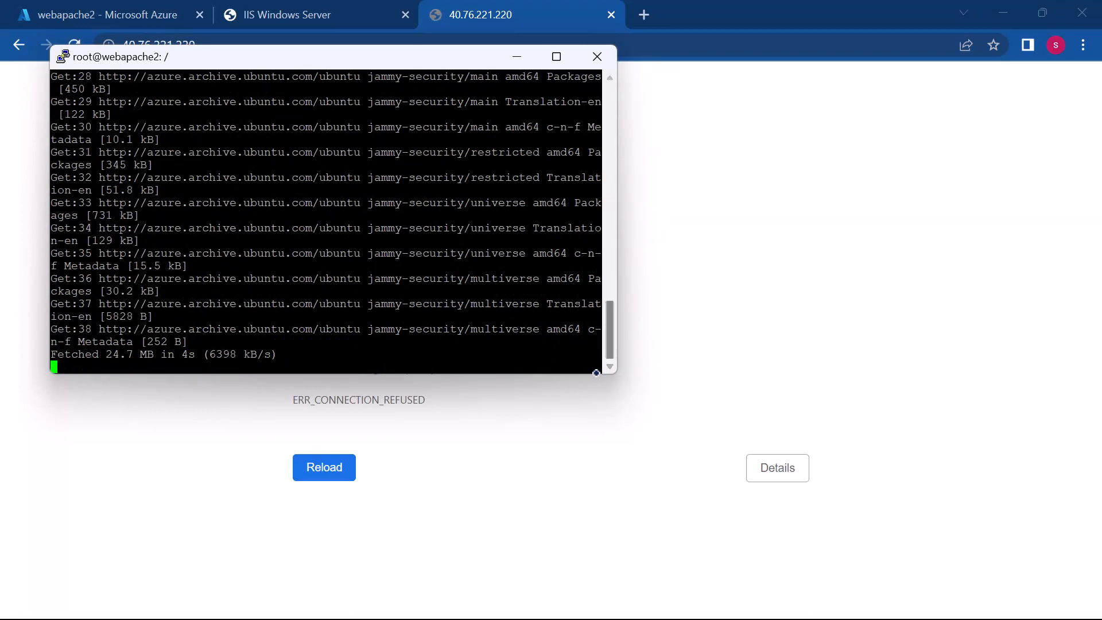
# Step: Enlarge the terminal window's height and install Apache with "sudo apt install apache2 -y"
pyautogui.moveTo(599, 373); pyautogui.dragTo(636, 472)
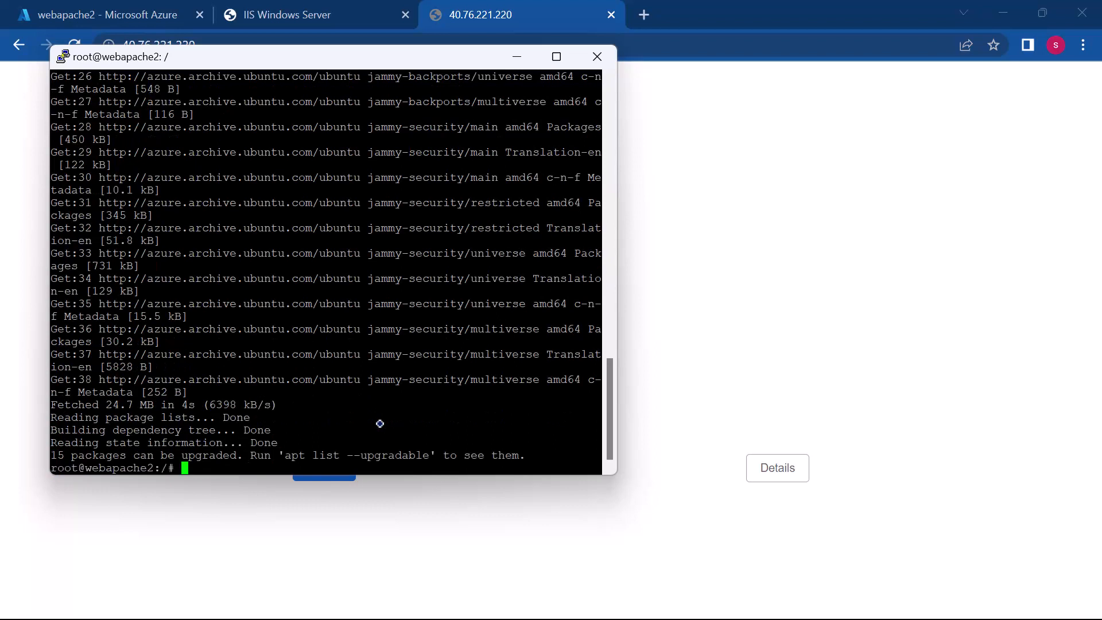
pyautogui.write('sudo apt install apache')
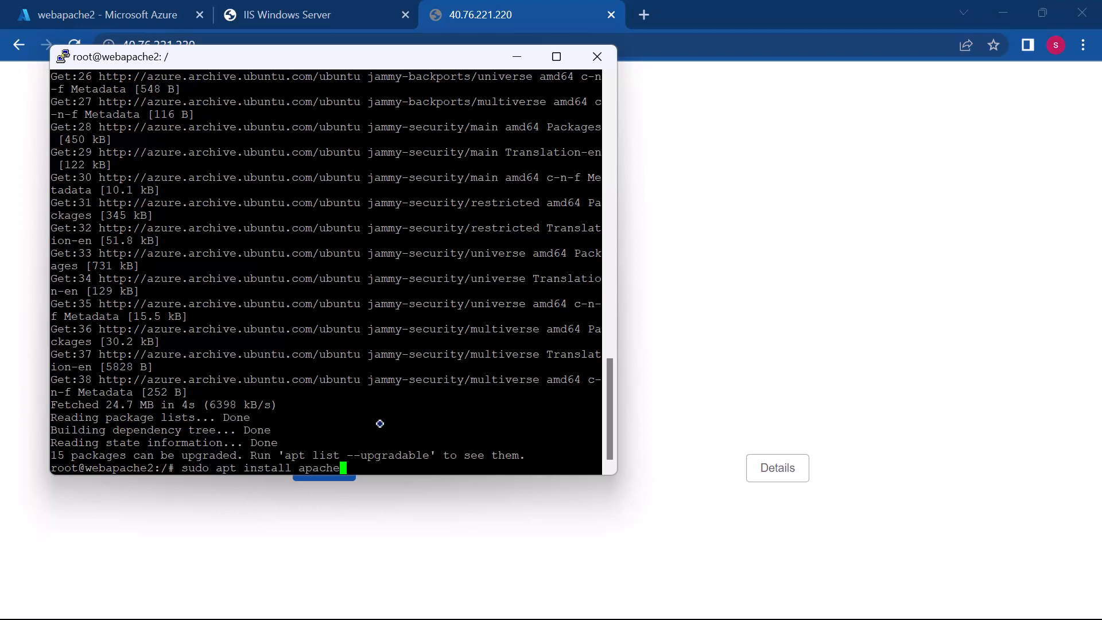
pyautogui.write('2 -y')
pyautogui.press('Return')
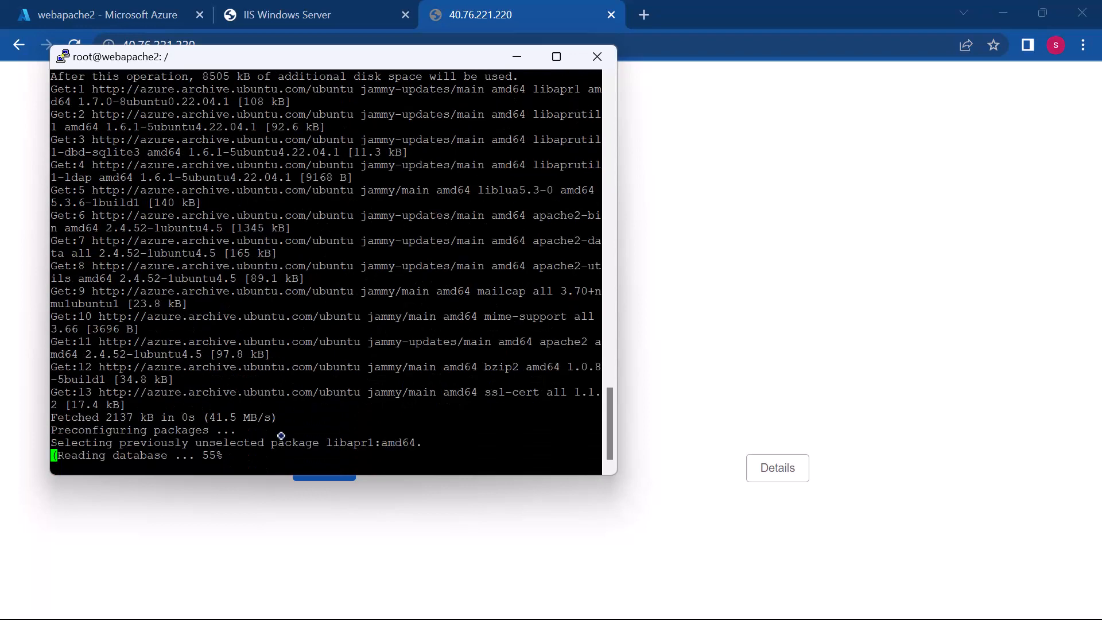
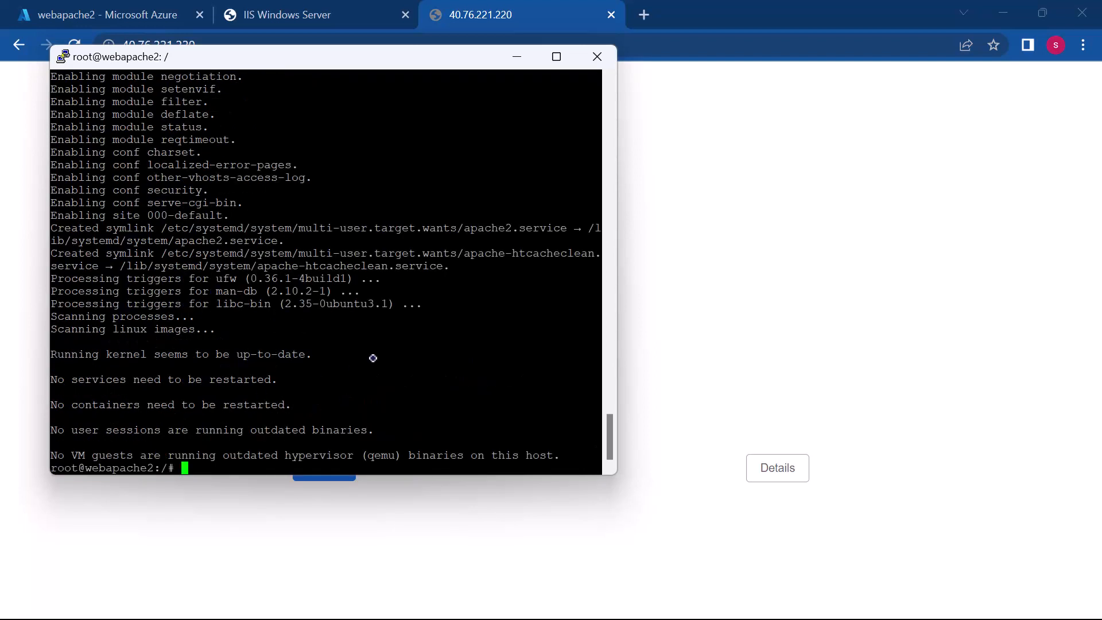
# Step: Return to the browser, reload webapache2's public IP address and look through the page it serves
pyautogui.click(474, 5)
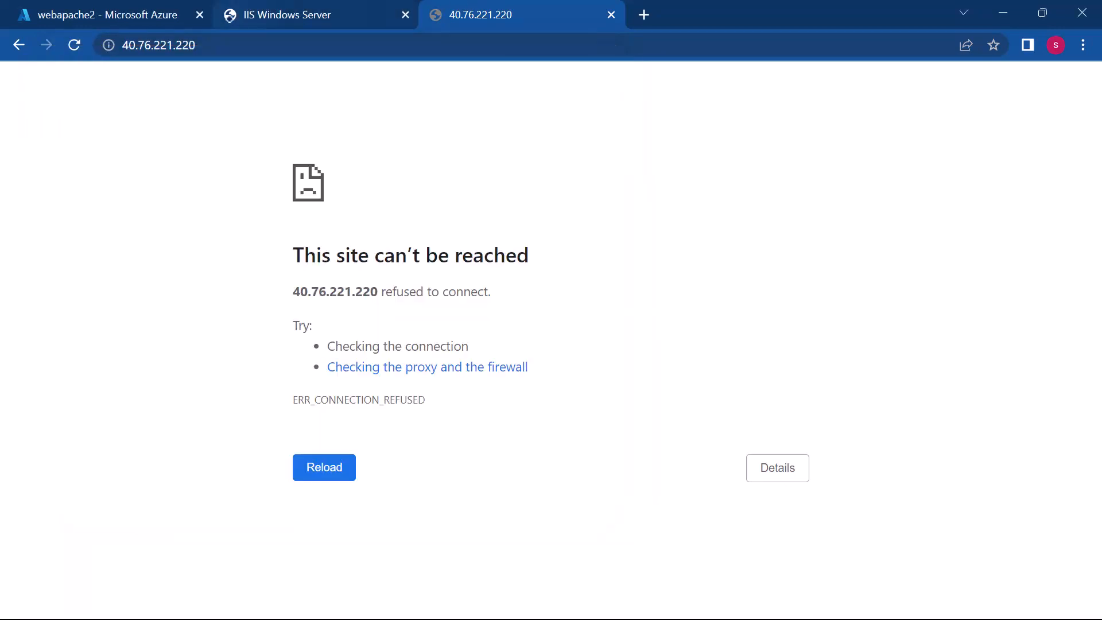
pyautogui.click(229, 43)
pyautogui.press('Return')
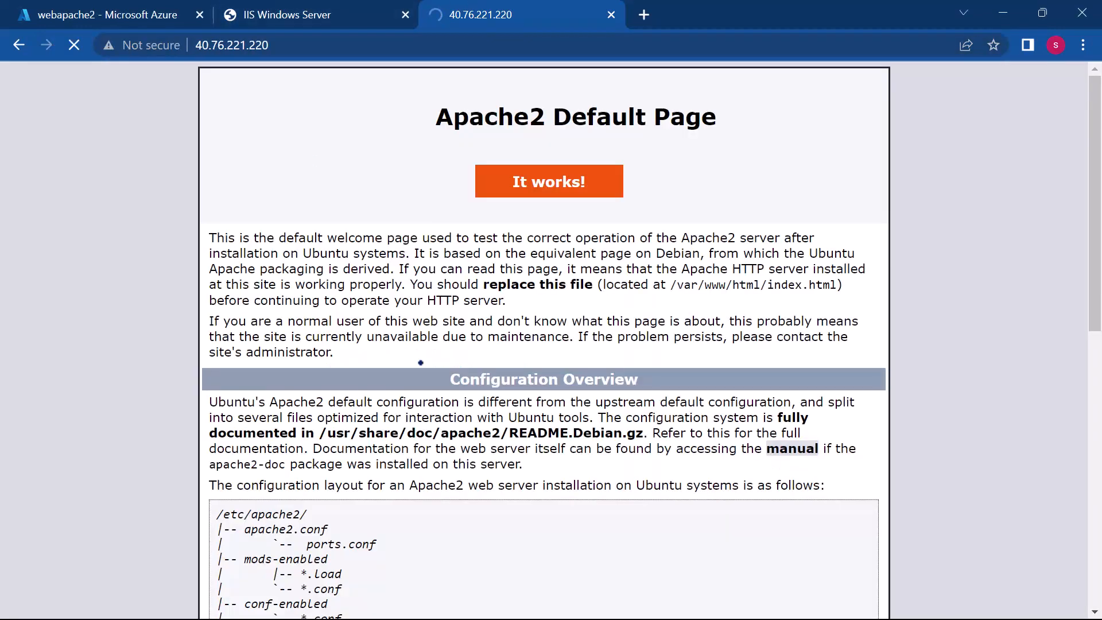
pyautogui.scroll(-6, 508, 352)
pyautogui.scroll(6, 508, 352)
pyautogui.scroll(-10, 508, 353)
pyautogui.scroll(10, 508, 353)
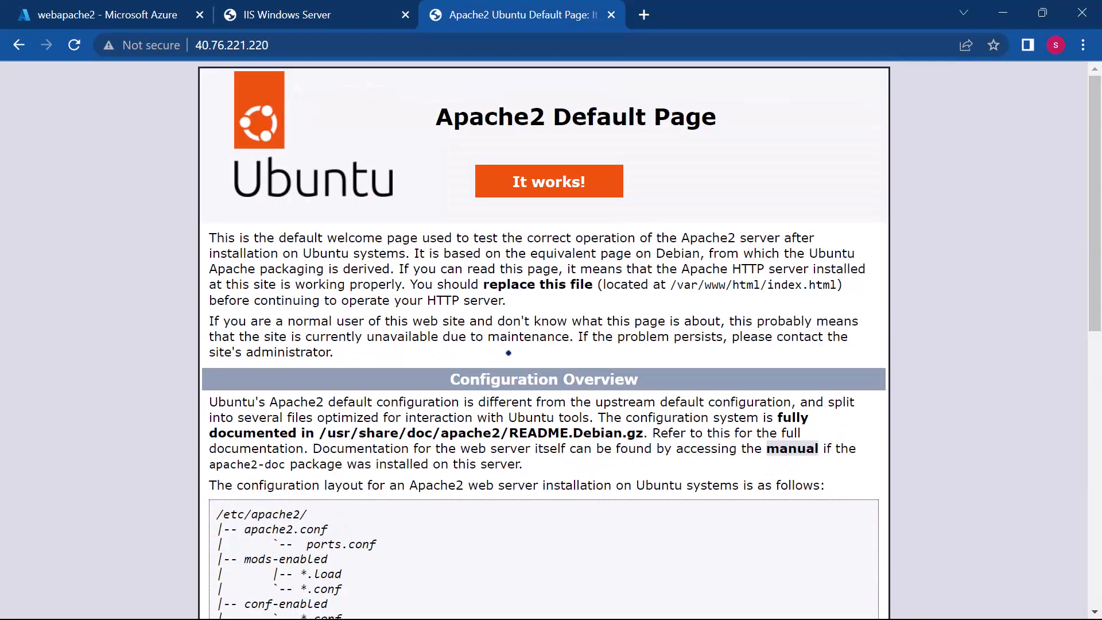
pyautogui.scroll(-10, 508, 352)
pyautogui.scroll(10, 508, 339)
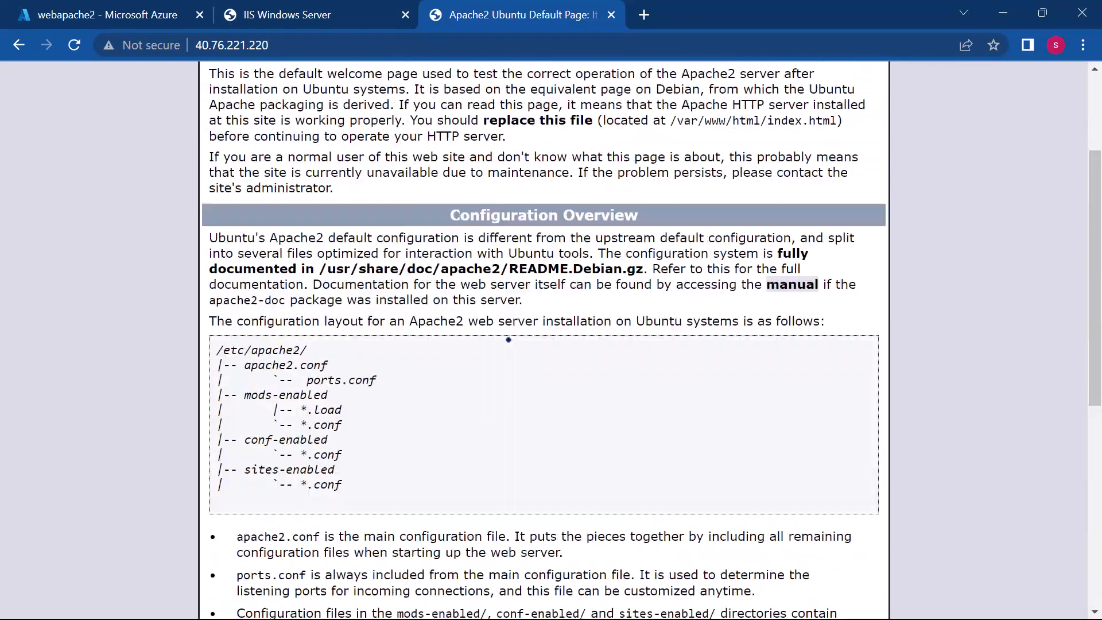
pyautogui.scroll(-4, 508, 339)
pyautogui.scroll(4, 508, 339)
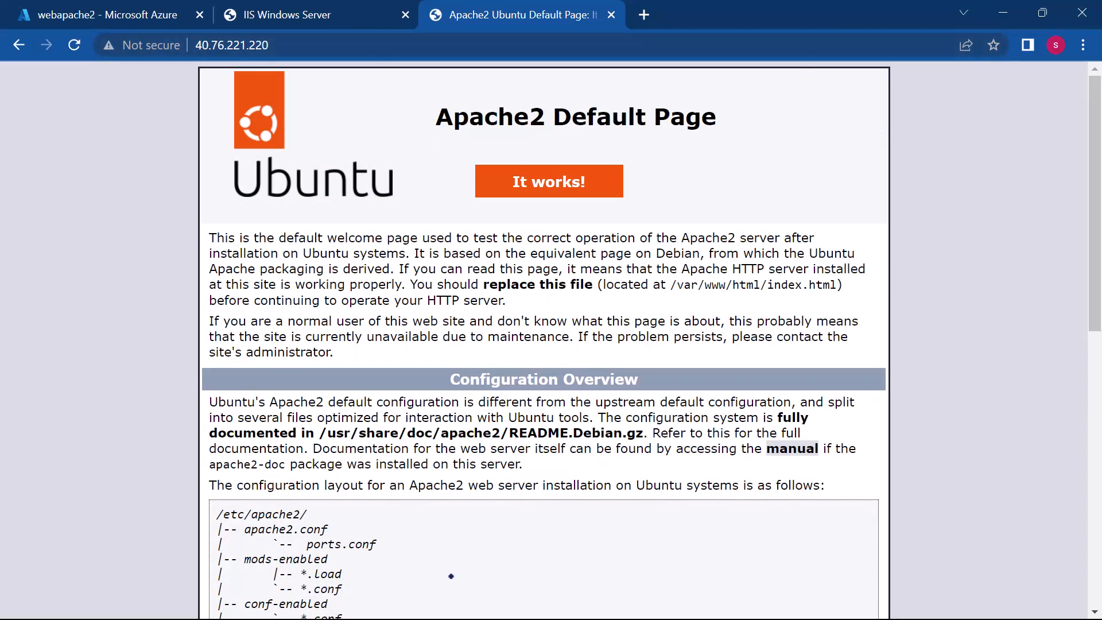
# Step: Open demo.html from the JS folder in Visual Studio Code and maximize the editor window
pyautogui.press('super')
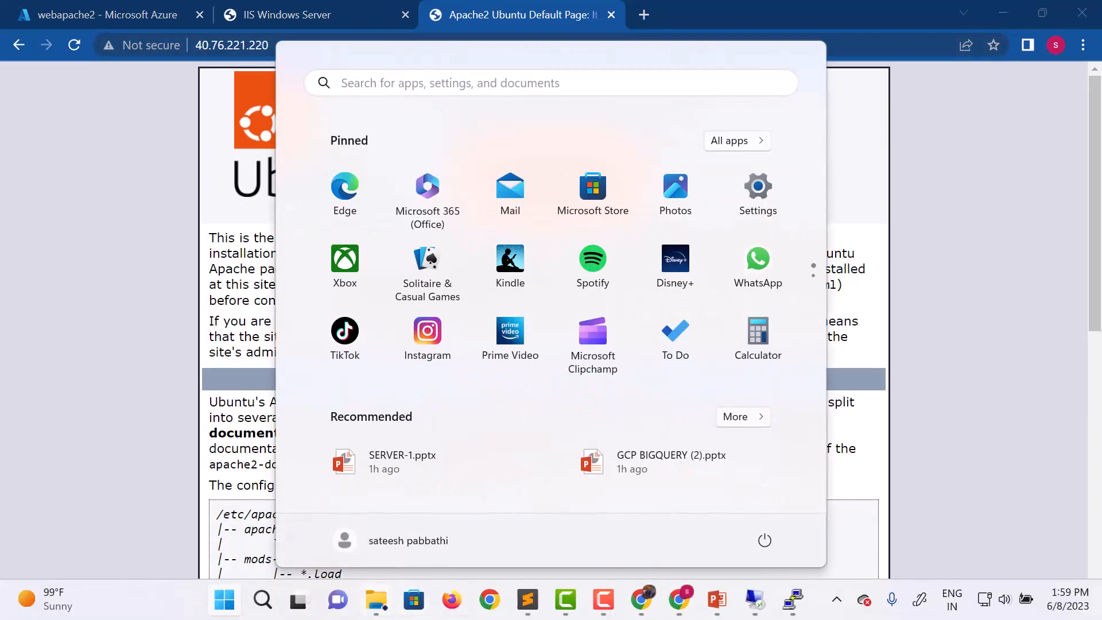
pyautogui.click(376, 599)
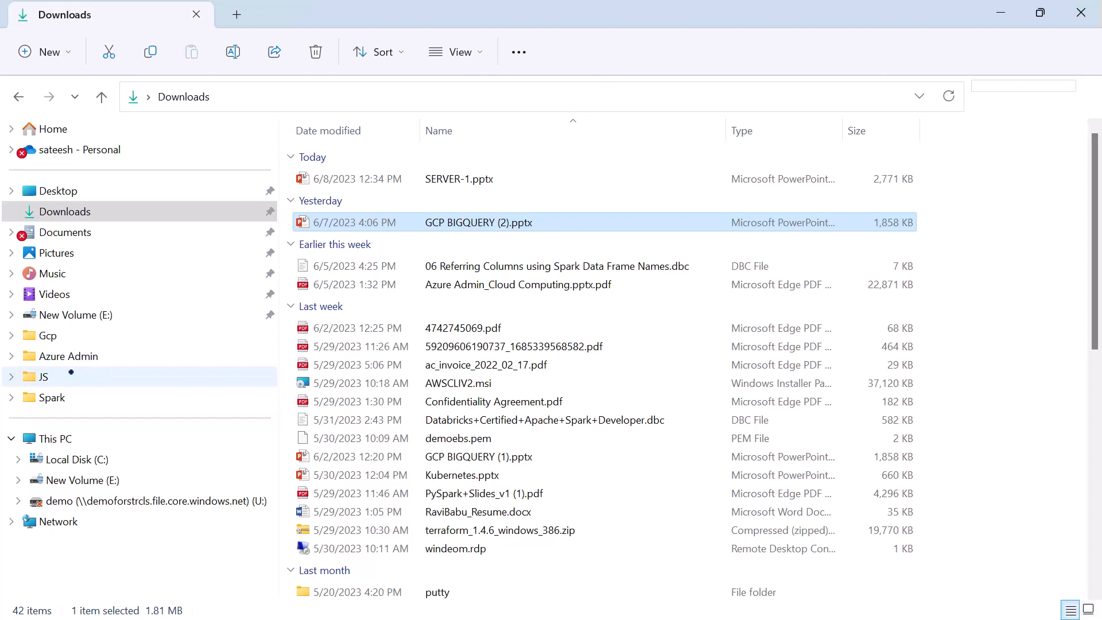
pyautogui.click(80, 369)
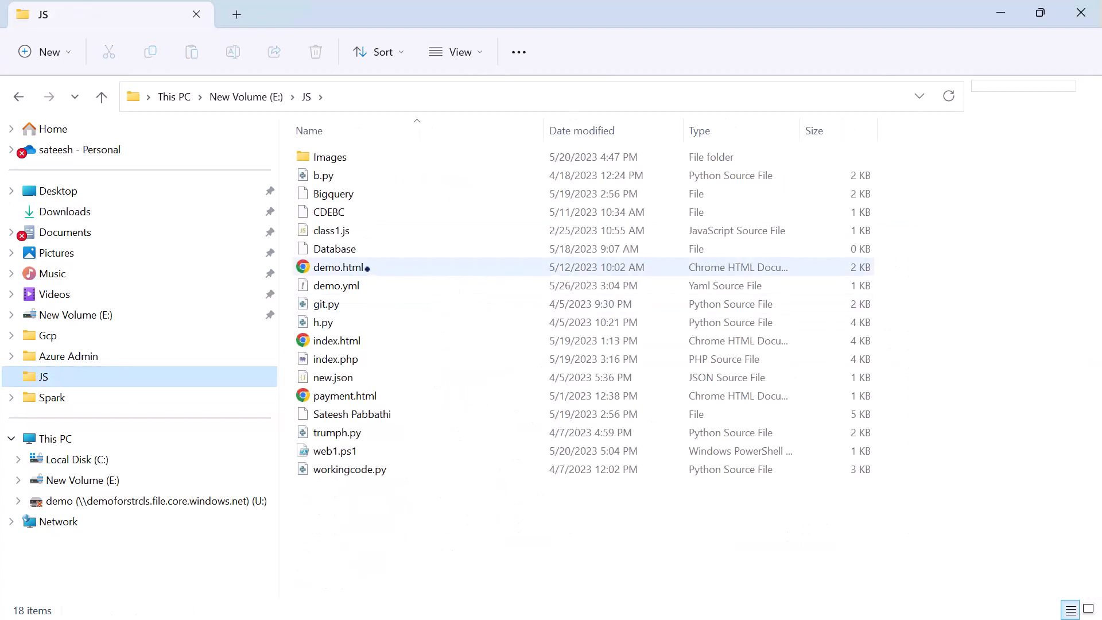
pyautogui.rightClick(369, 269)
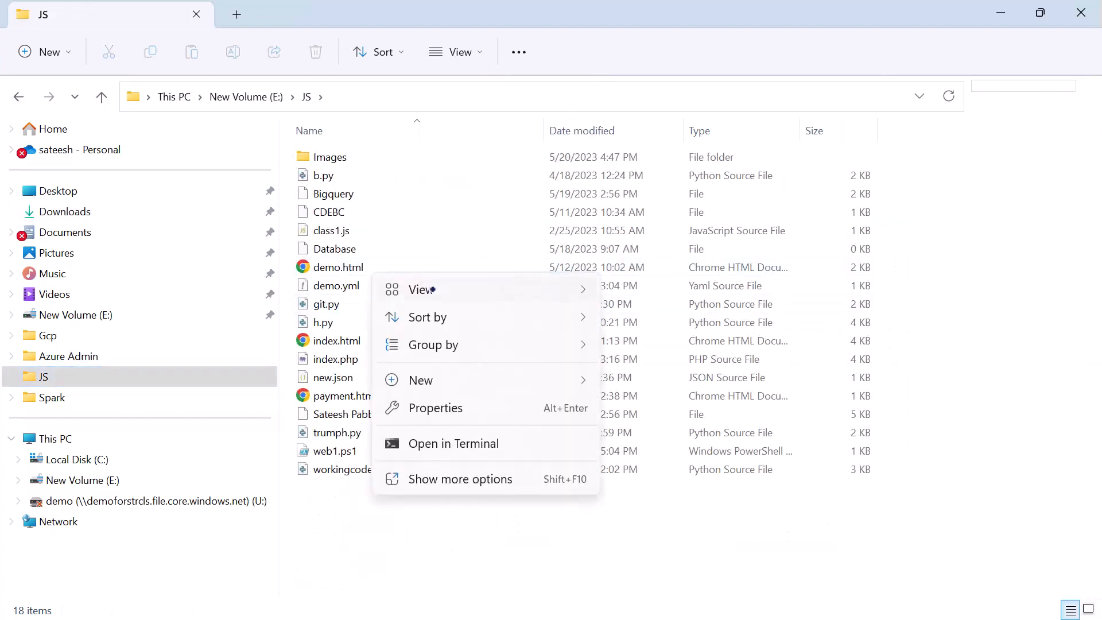
pyautogui.moveTo(444, 389)
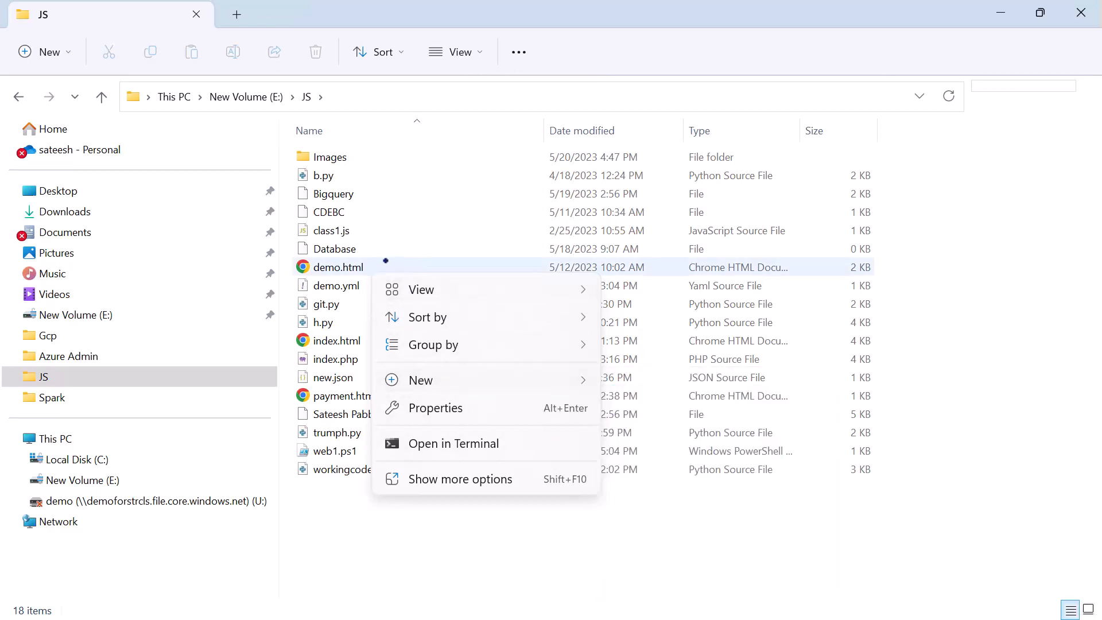
pyautogui.click(360, 267)
pyautogui.rightClick(360, 267)
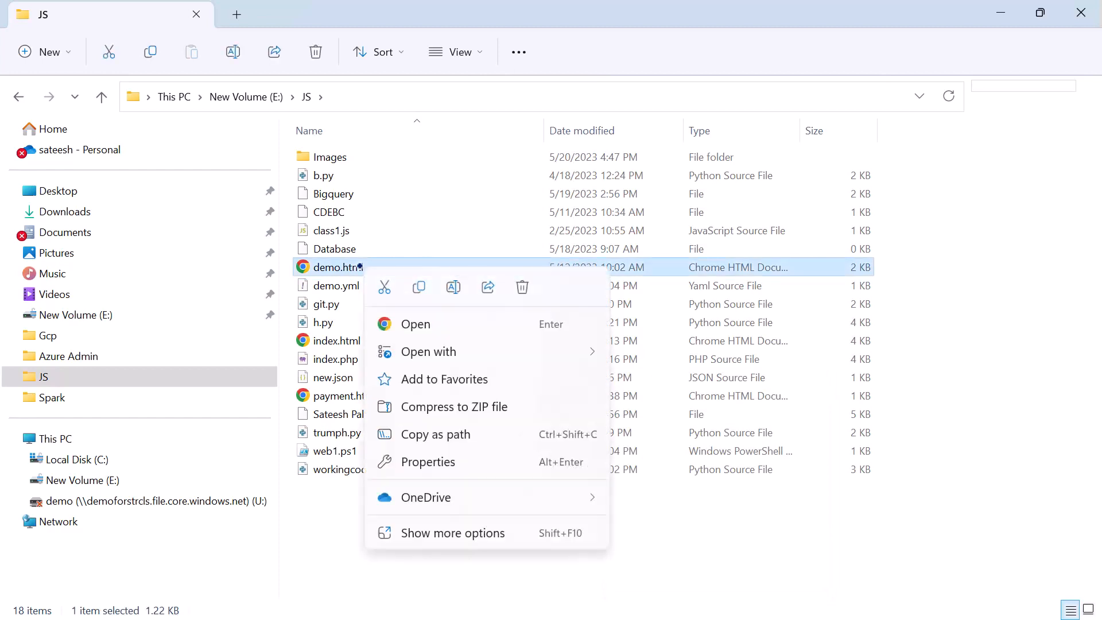
pyautogui.moveTo(444, 352)
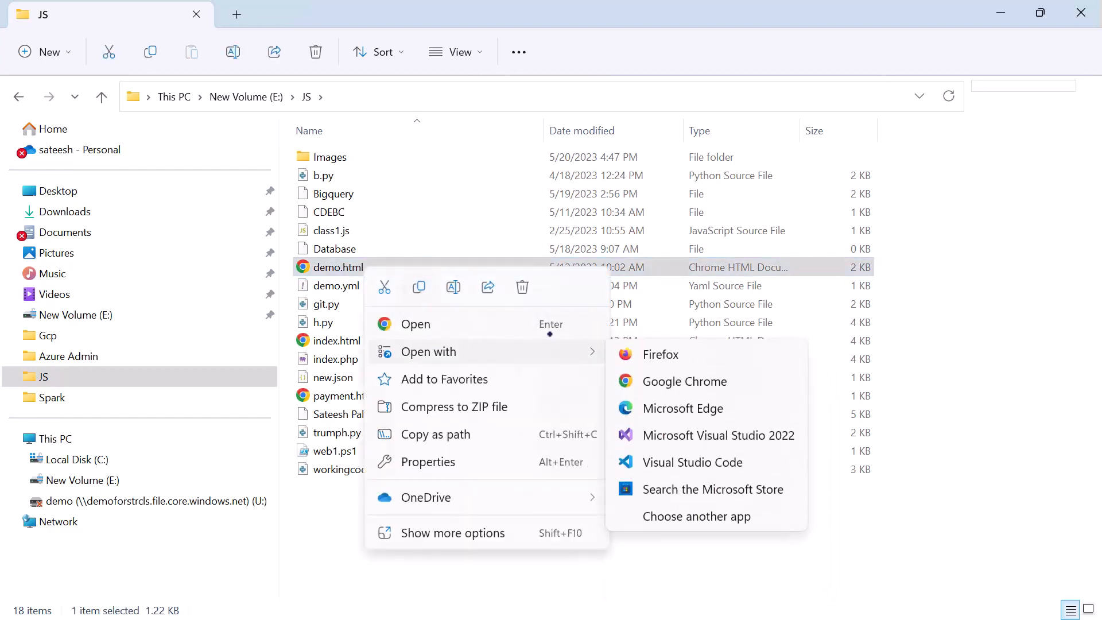
pyautogui.click(656, 458)
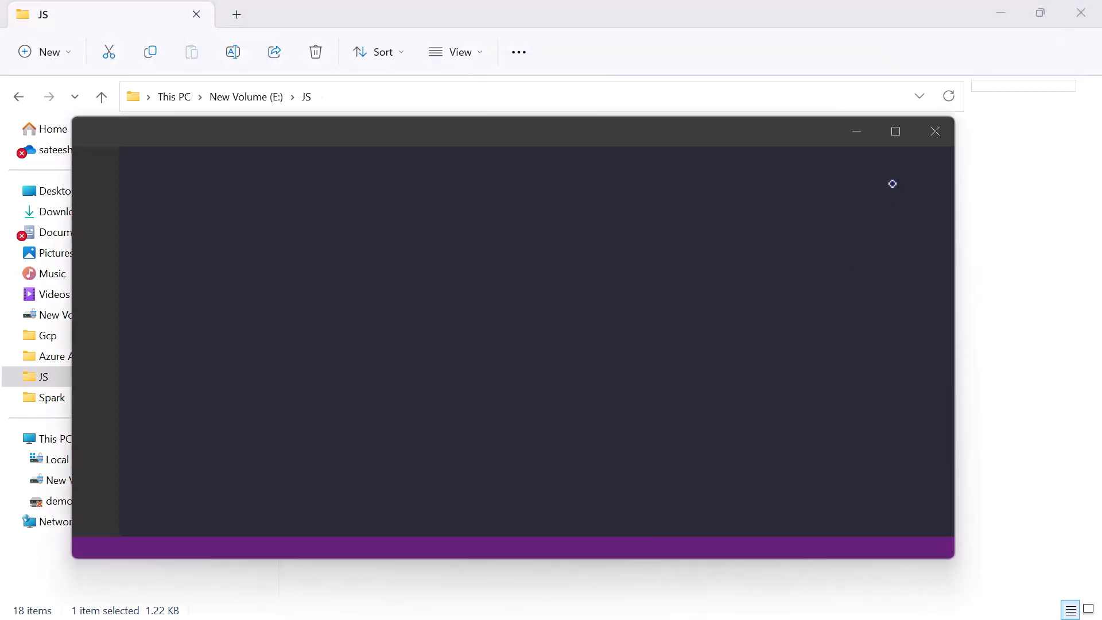
pyautogui.click(893, 130)
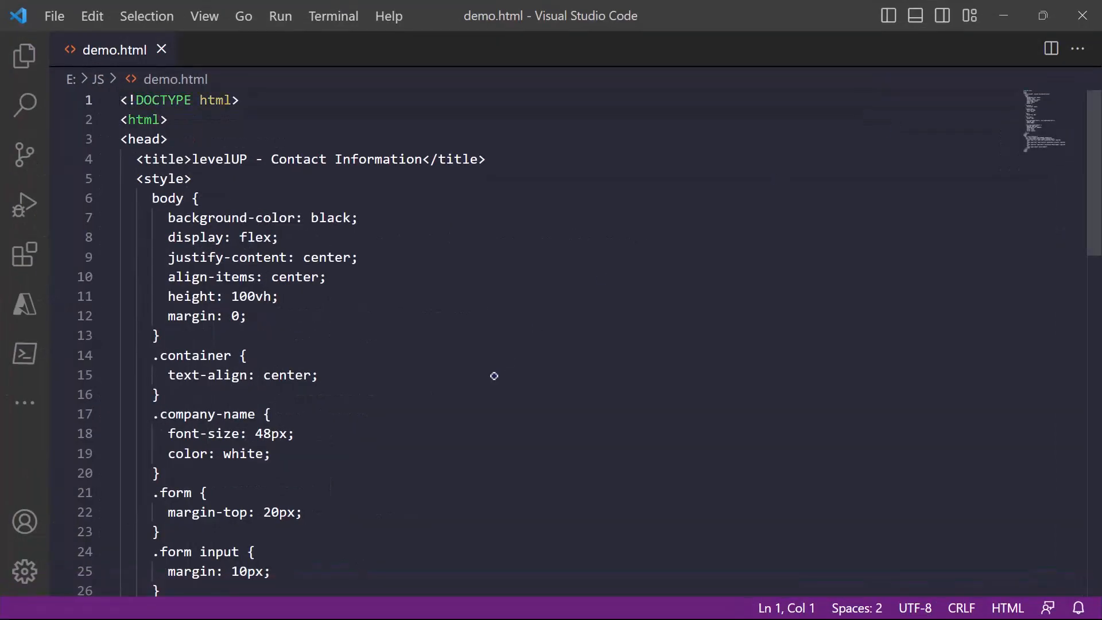
# Step: Dismiss the Git repository notification, select all of demo.html's code for copying and minimize the editor
pyautogui.scroll(-5, 494, 376)
pyautogui.scroll(-6, 494, 376)
pyautogui.scroll(11, 494, 376)
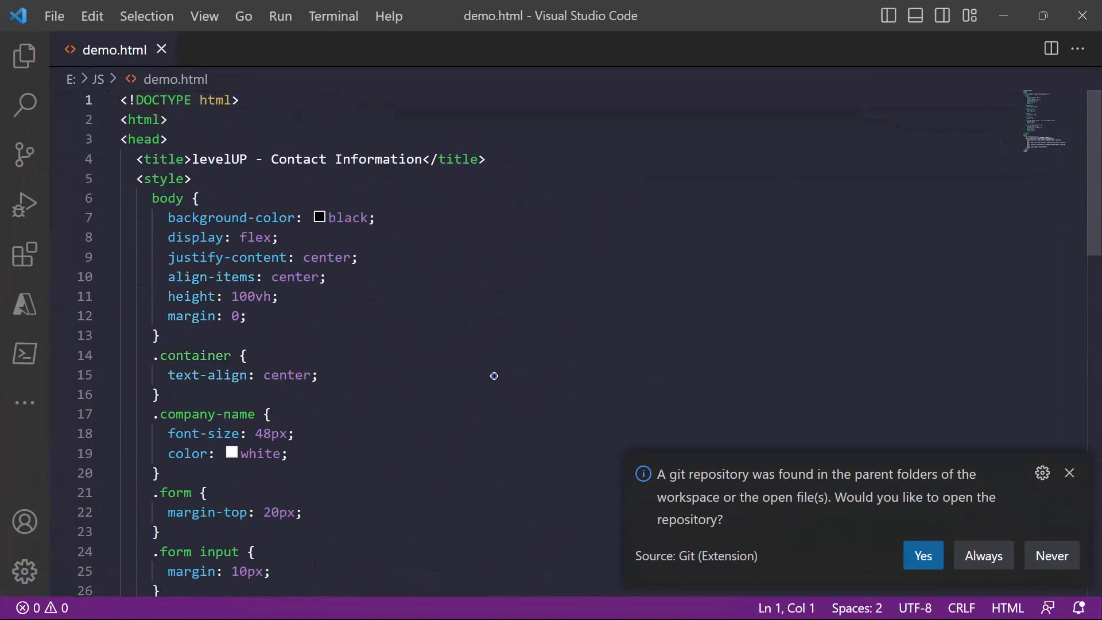
pyautogui.click(1069, 473)
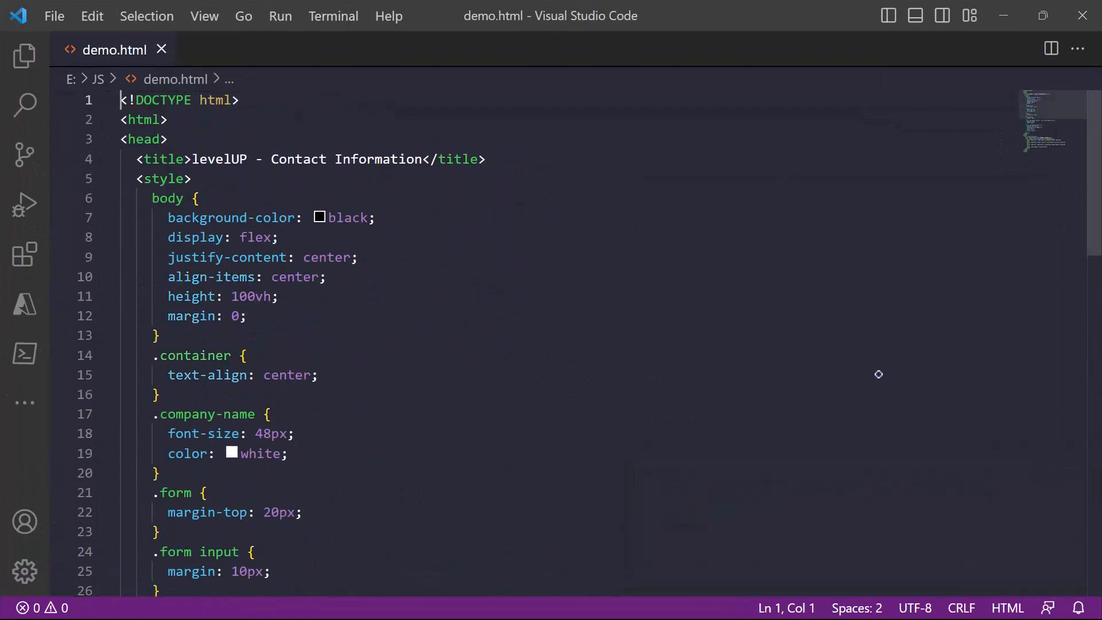
pyautogui.moveTo(121, 100); pyautogui.dragTo(267, 400)
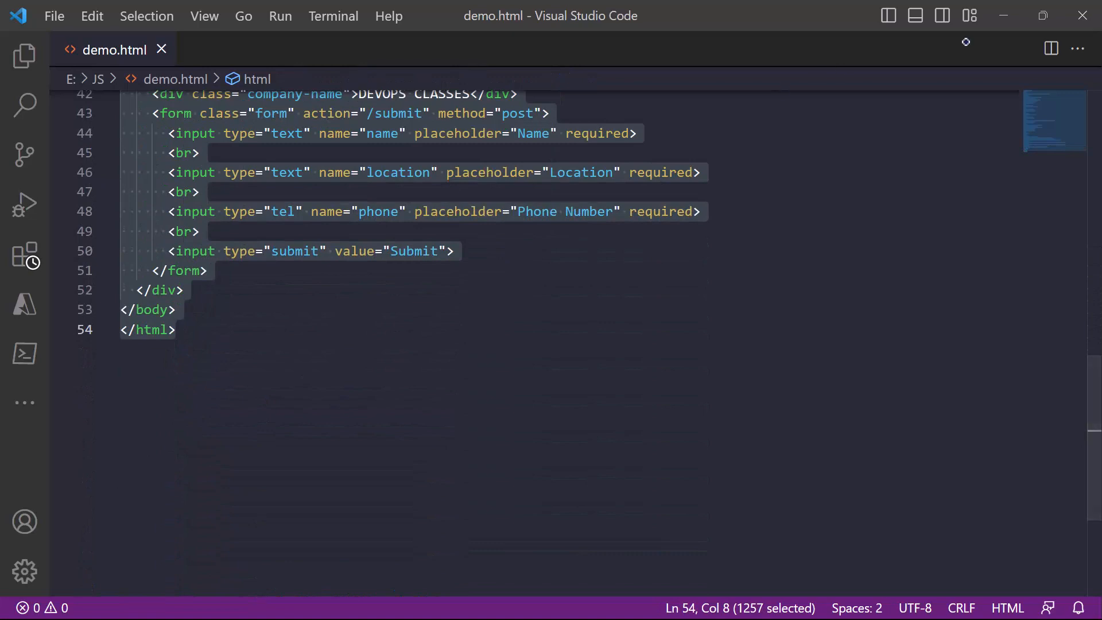
pyautogui.click(1003, 15)
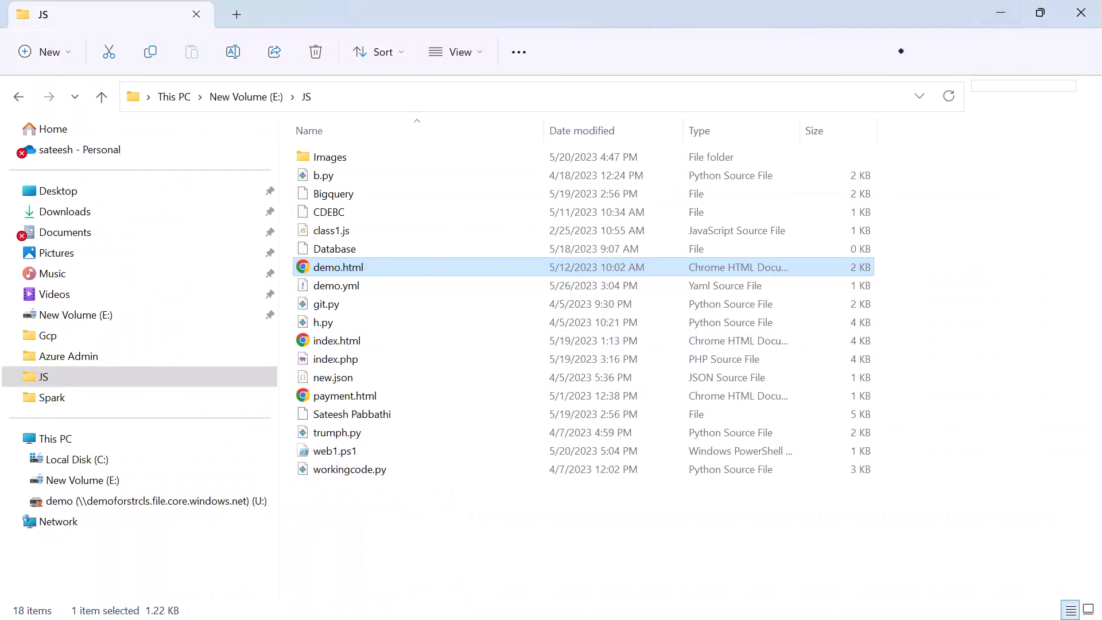
# Step: Return to the PuTTY session, enter the var directory with "cd var" and list its contents with "ls"
pyautogui.press('super')
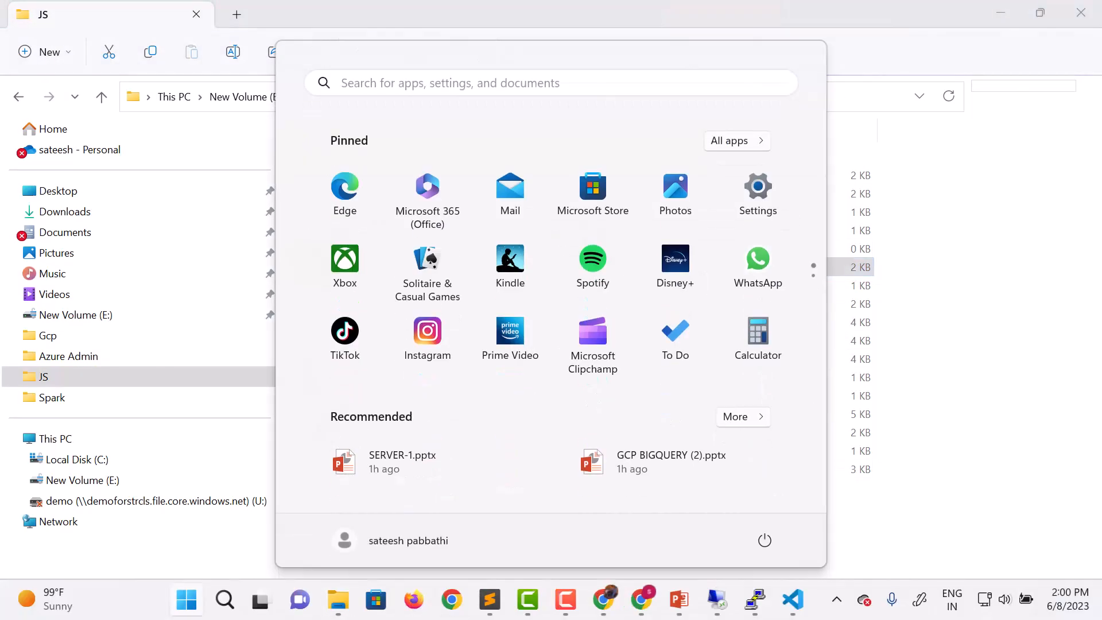
pyautogui.moveTo(746, 598)
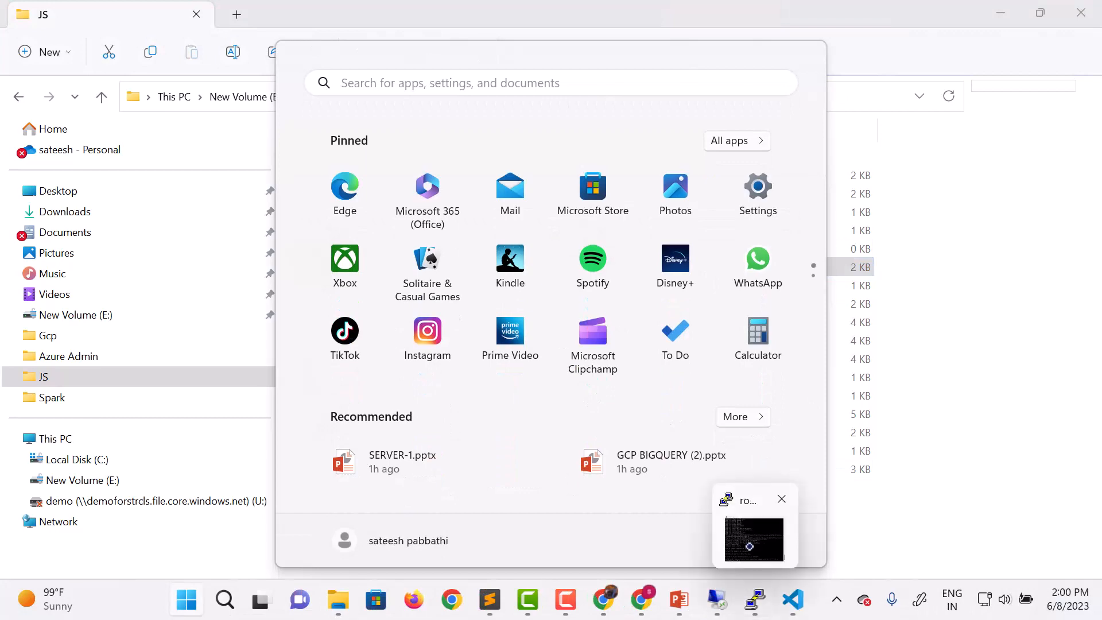
pyautogui.click(749, 546)
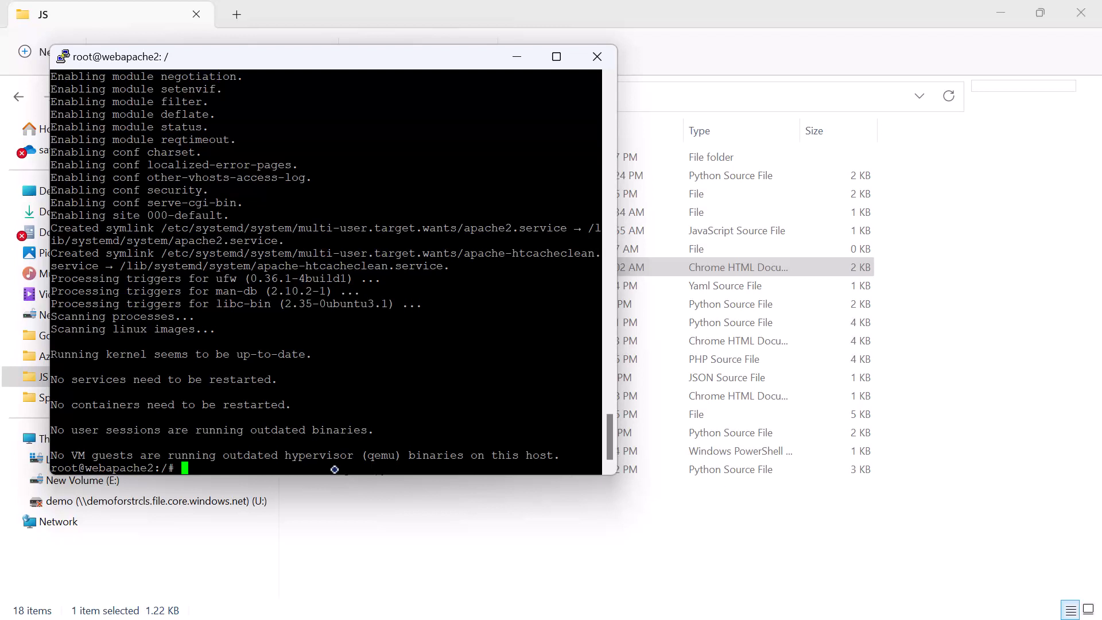
pyautogui.write('var')
pyautogui.press('Return')
pyautogui.write('ls')
pyautogui.press('Return')
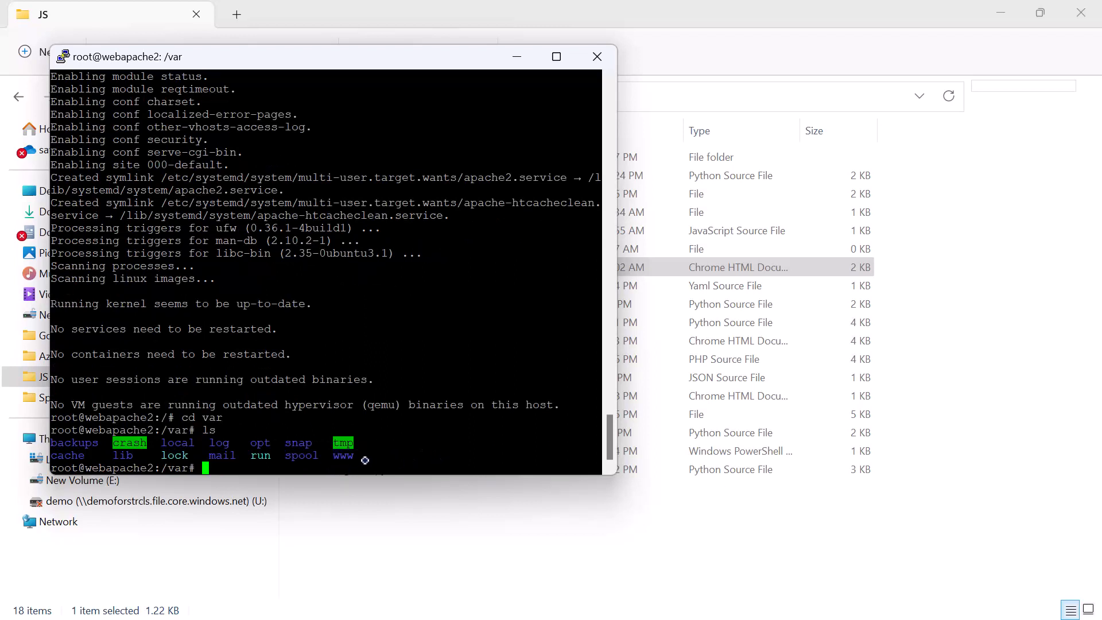
# Step: Change into www and its html subdirectory with "cd www" and "cd html", listing each directory's contents with "ls"
pyautogui.write('cd ')
pyautogui.write('ww')
pyautogui.write('w')
pyautogui.press('Return')
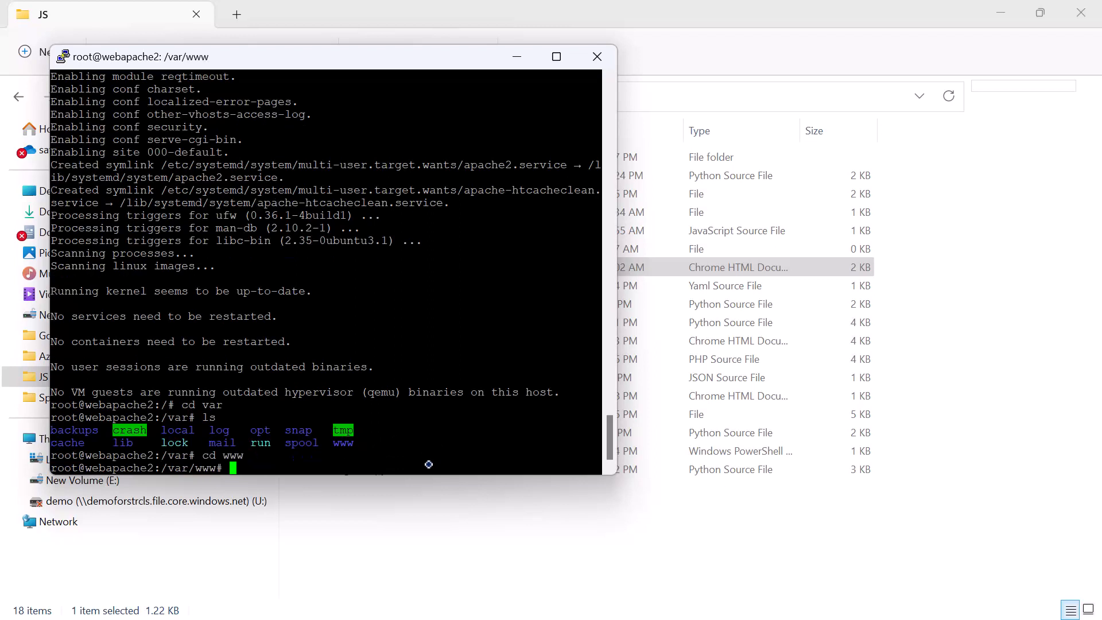
pyautogui.write('ls')
pyautogui.press('Return')
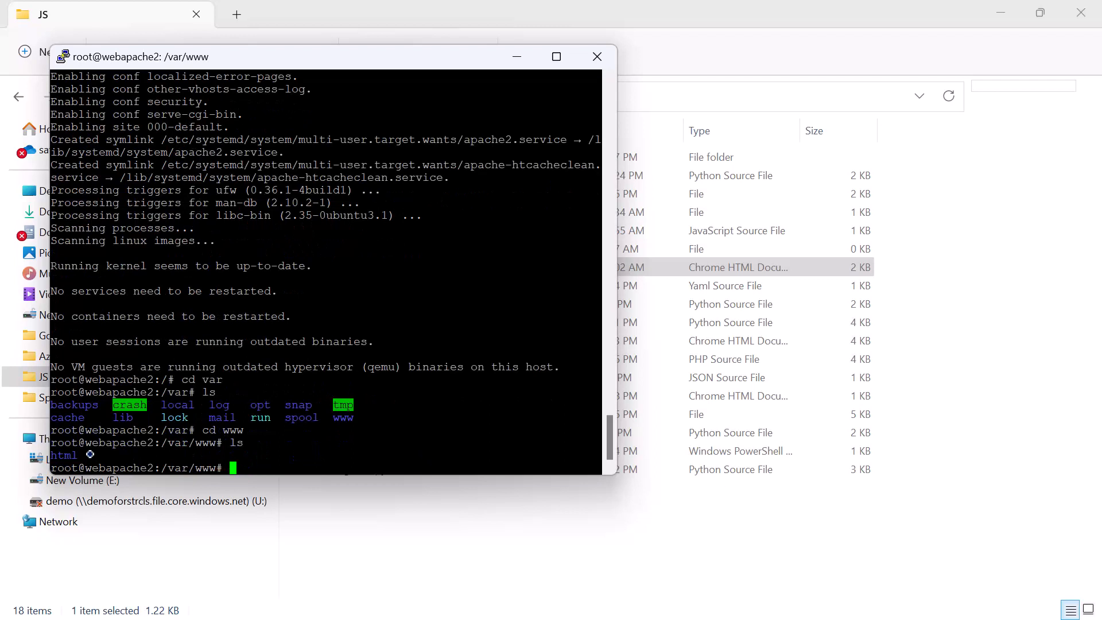
pyautogui.write('cd html')
pyautogui.press('Return')
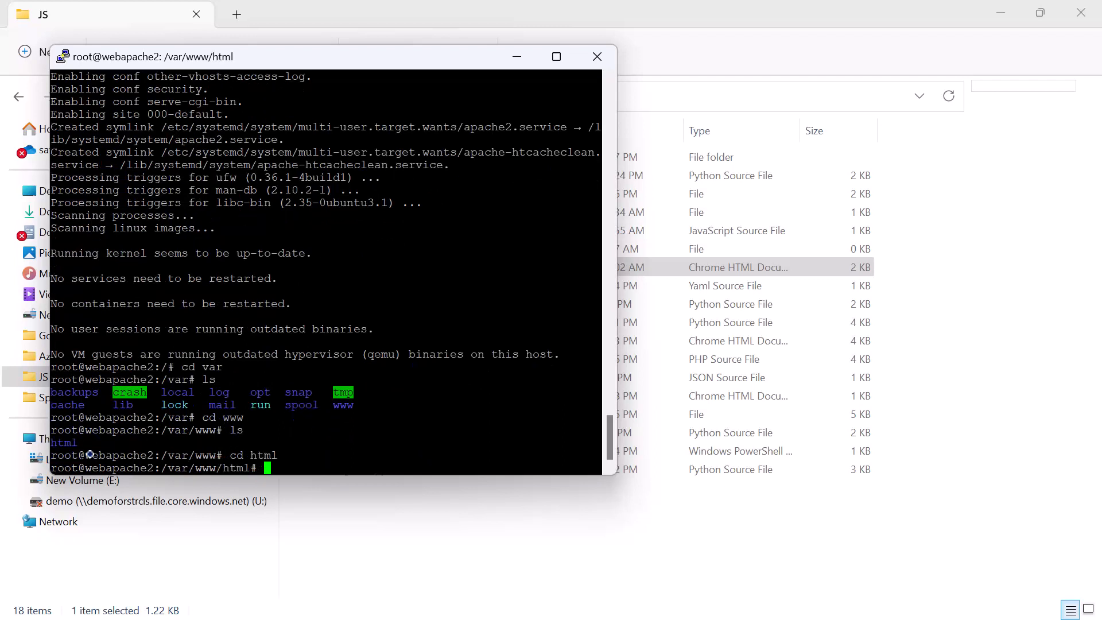
pyautogui.write('ls')
pyautogui.press('Return')
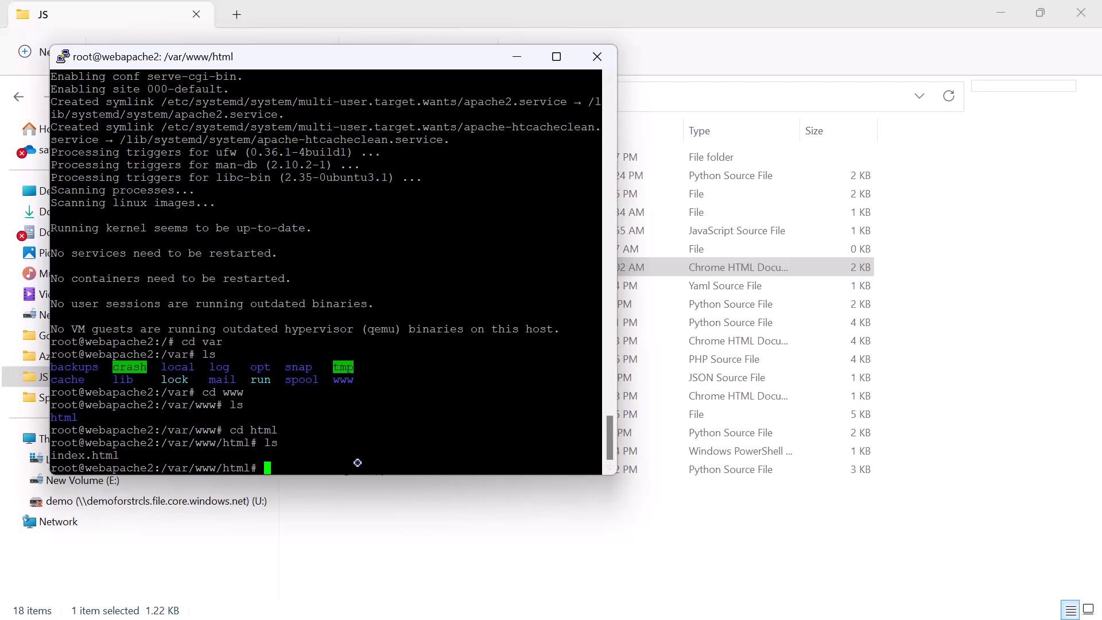
# Step: Open index.html with "vim index.html", look through its code in insert mode and exit with ":wq"
pyautogui.write('vim index.html')
pyautogui.press('Return')
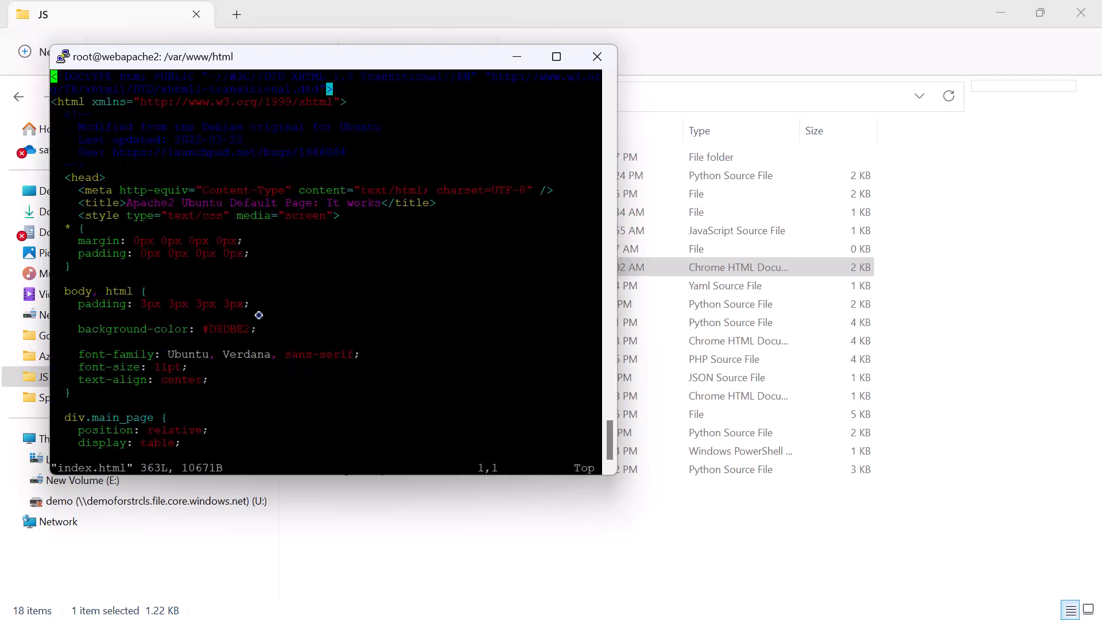
pyautogui.press('i')
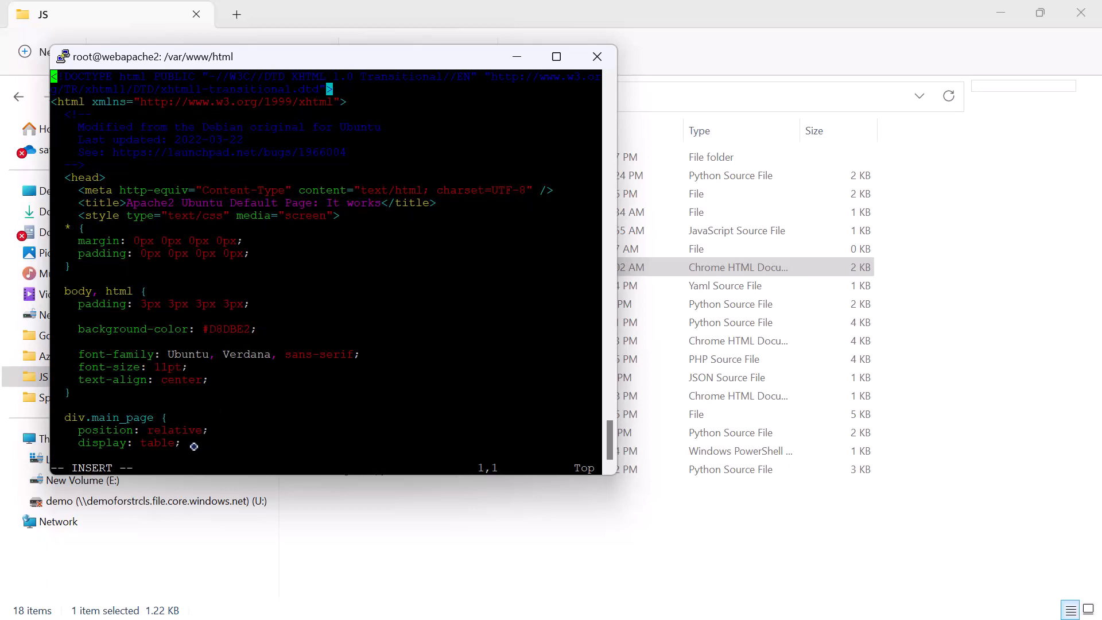
pyautogui.press('Down')
pyautogui.press('Down')
pyautogui.press('Down')
pyautogui.press('Down')
pyautogui.press('Down')
pyautogui.press('Down')
pyautogui.press('Down')
pyautogui.press('Down')
pyautogui.press('Down')
pyautogui.press('Down')
pyautogui.press('Down')
pyautogui.press('Down')
pyautogui.press('Down')
pyautogui.press('Down')
pyautogui.press('Down')
pyautogui.press('Down')
pyautogui.press('Down')
pyautogui.press('Down')
pyautogui.press('Down')
pyautogui.press('Down')
pyautogui.press('Down')
pyautogui.press('Down')
pyautogui.press('Down')
pyautogui.press('Down')
pyautogui.press('Down')
pyautogui.press('Down')
pyautogui.press('Down')
pyautogui.press('Down')
pyautogui.press('Down')
pyautogui.press('Down')
pyautogui.press('Down')
pyautogui.press('Down')
pyautogui.press('Down')
pyautogui.press('Down')
pyautogui.press('Down')
pyautogui.press('Down')
pyautogui.press('Down')
pyautogui.press('Down')
pyautogui.press('Down')
pyautogui.press('Down')
pyautogui.press('Down')
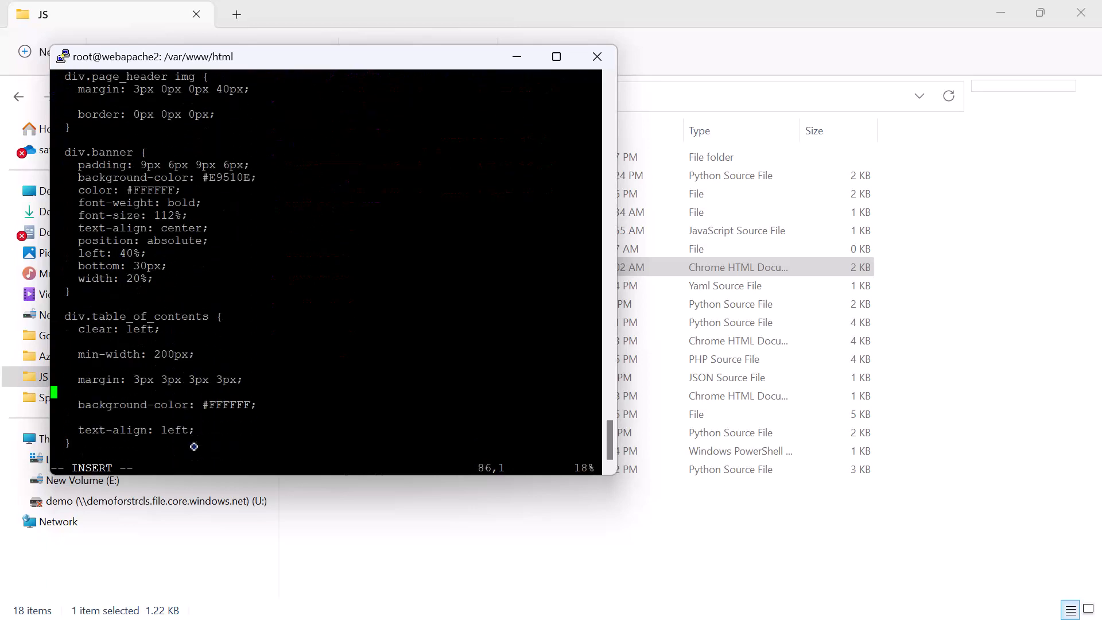
pyautogui.press('Down')
pyautogui.press('Down')
pyautogui.press('Down')
pyautogui.press('Down')
pyautogui.press('Down')
pyautogui.press('Down')
pyautogui.press('Down')
pyautogui.press('Down')
pyautogui.press('Down')
pyautogui.press('Down')
pyautogui.press('Down')
pyautogui.press('Down')
pyautogui.press('Down')
pyautogui.press('Down')
pyautogui.press('Down')
pyautogui.press('Down')
pyautogui.press('Down')
pyautogui.press('Down')
pyautogui.press('Down')
pyautogui.press('Down')
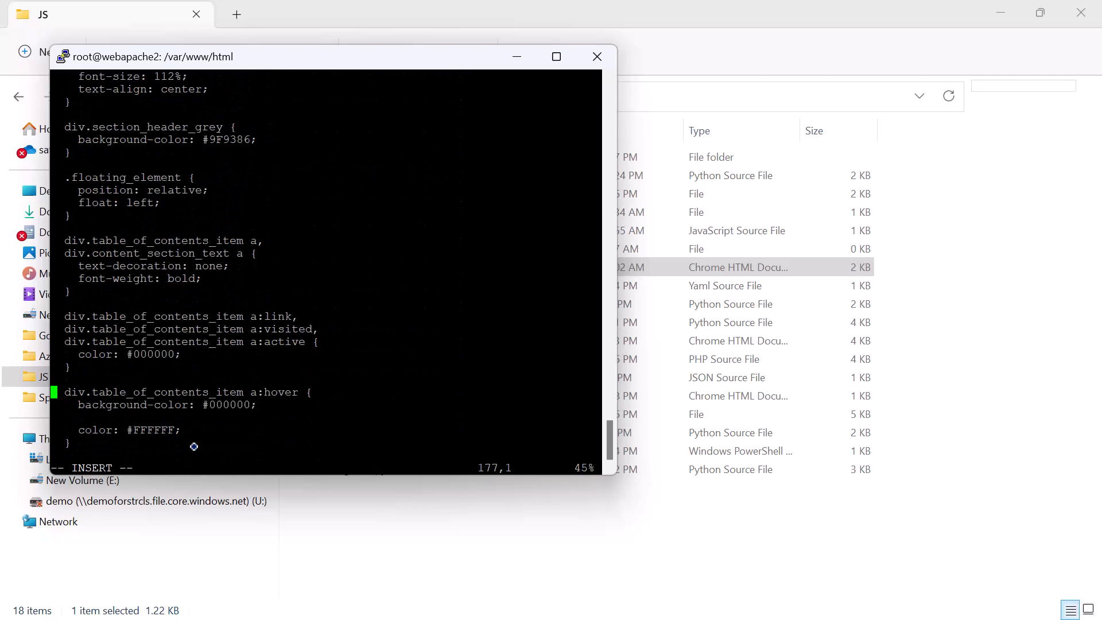
pyautogui.press('Escape')
pyautogui.write(':wq')
pyautogui.press('Return')
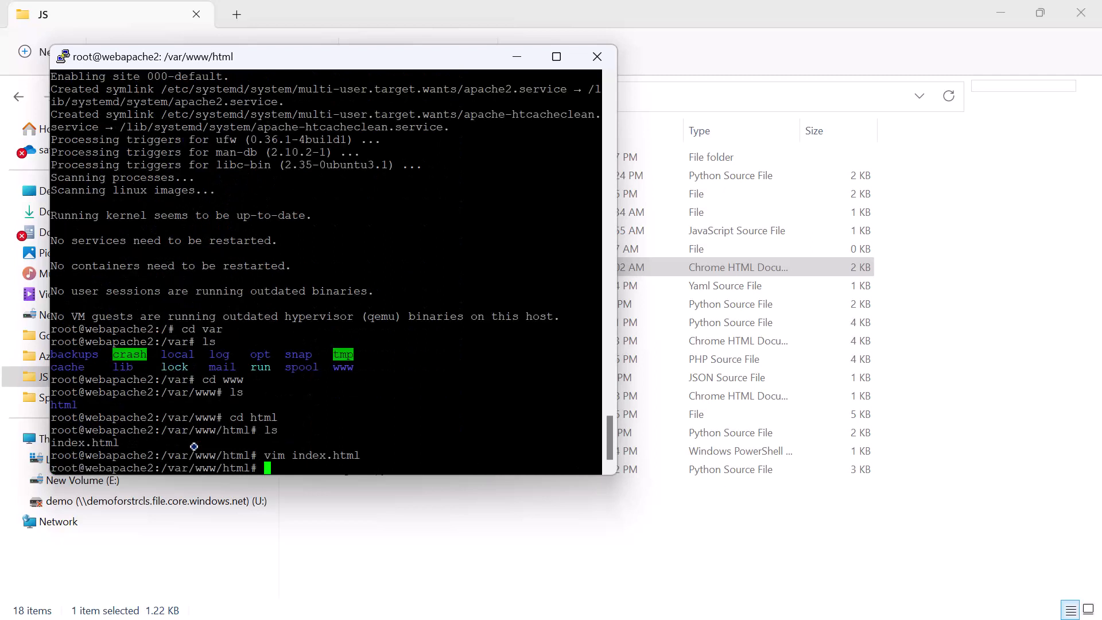
# Step: Overwrite index.html's content with the single letter "g" using "cat > index.html"
pyautogui.write('cat > index.html')
pyautogui.press('Return')
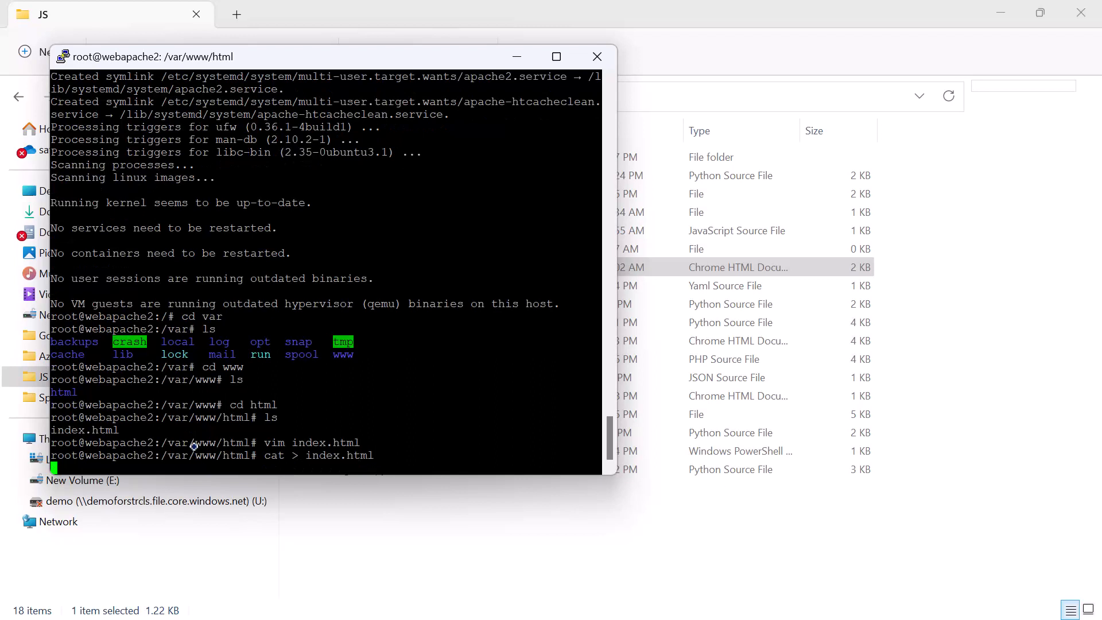
pyautogui.write('g')
pyautogui.press('Return')
pyautogui.hotkey('ctrl', 'd')
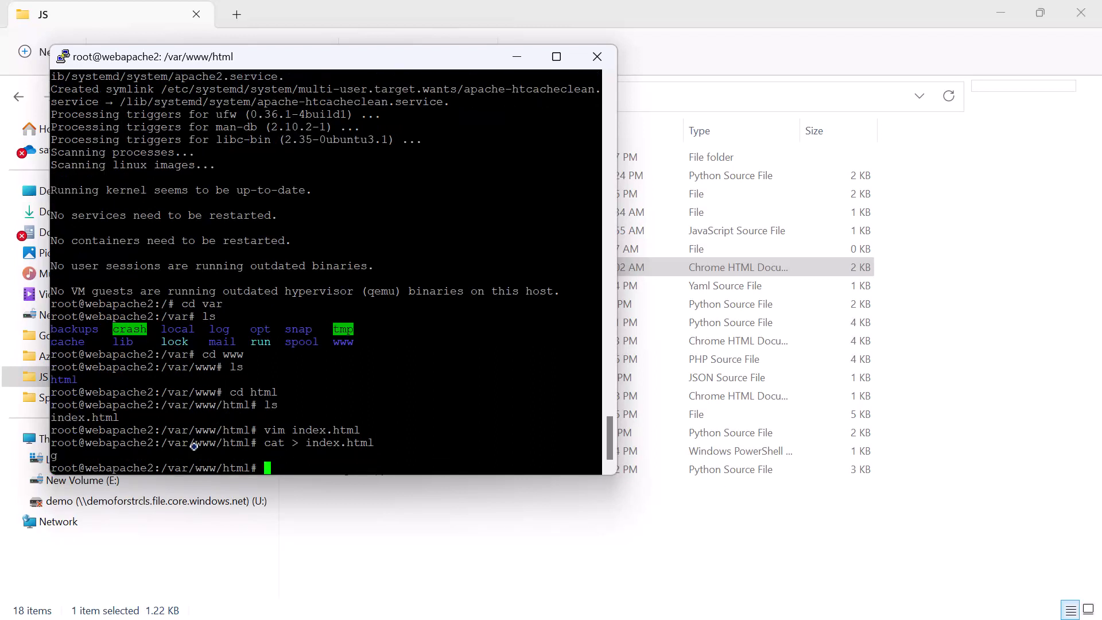
# Step: Reopen index.html with "vim index.html" and clear its content in insert mode
pyautogui.press('Up')
pyautogui.press('Up')
pyautogui.press('Return')
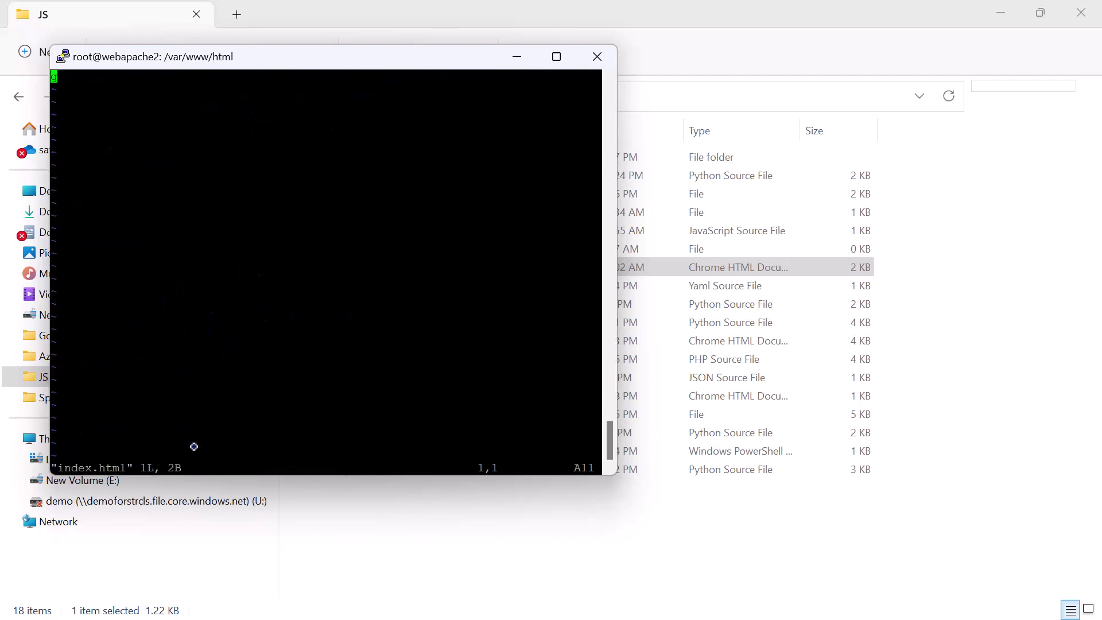
pyautogui.press('i')
pyautogui.press('Right')
pyautogui.press('BackSpace')
pyautogui.write('www')
pyautogui.press('BackSpace')
pyautogui.press('BackSpace')
pyautogui.press('BackSpace')
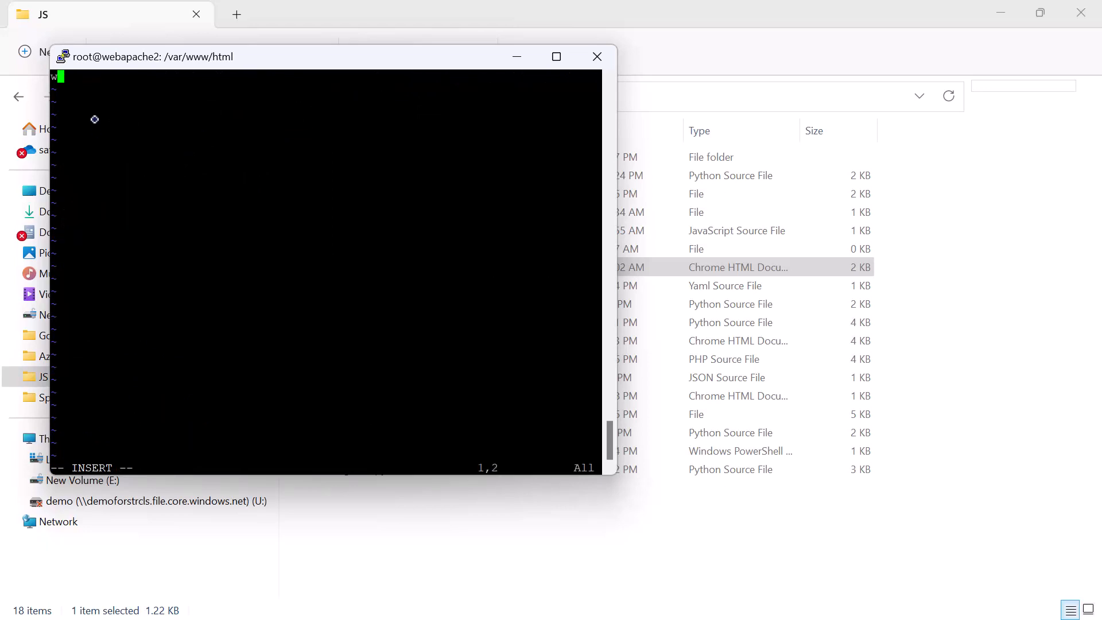
# Step: Switch to Visual Studio Code, copy all of demo.html's selected code and return to the PuTTY session
pyautogui.press('super')
pyautogui.moveTo(793, 600)
pyautogui.click(792, 534)
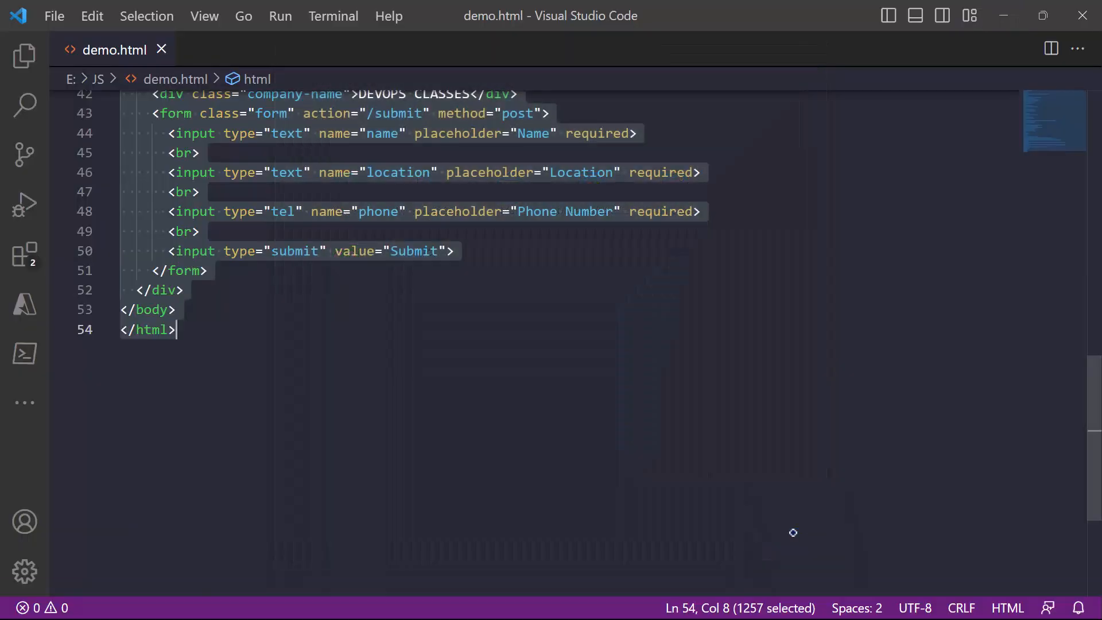
pyautogui.rightClick(399, 342)
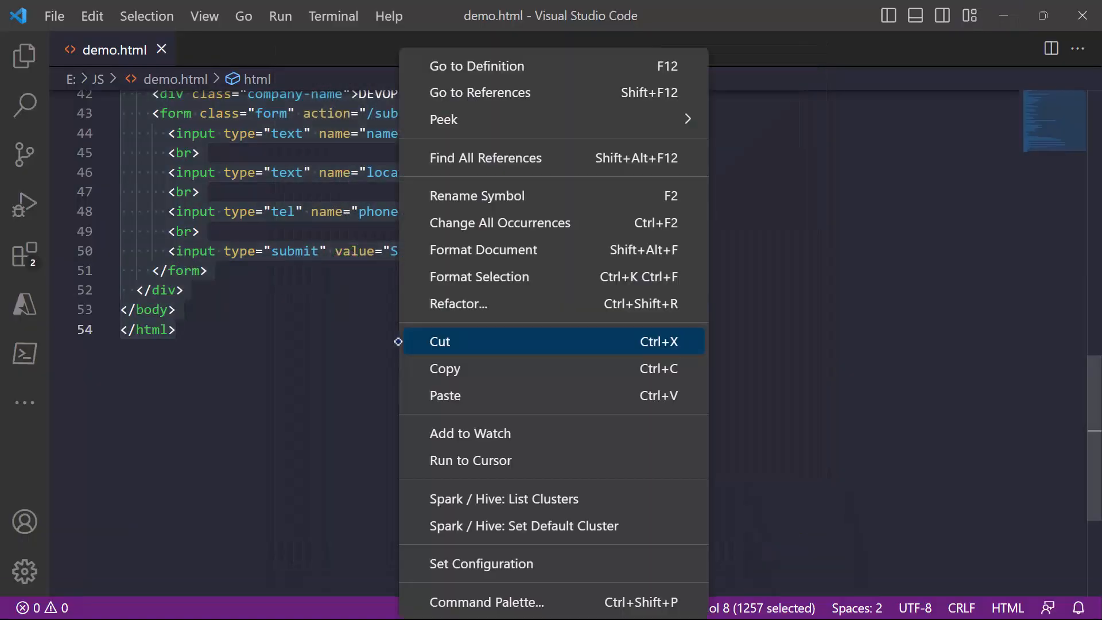
pyautogui.click(454, 370)
pyautogui.click(1003, 16)
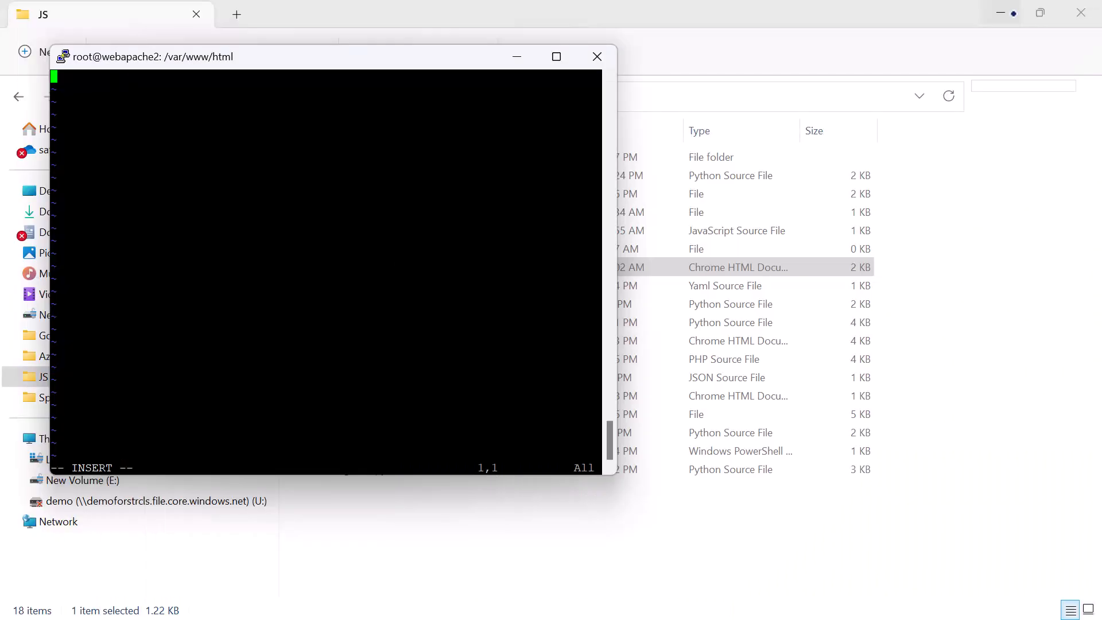
# Step: Paste the copied HTML code into index.html, then save the file and exit vim with ":wq"
pyautogui.rightClick(305, 261)
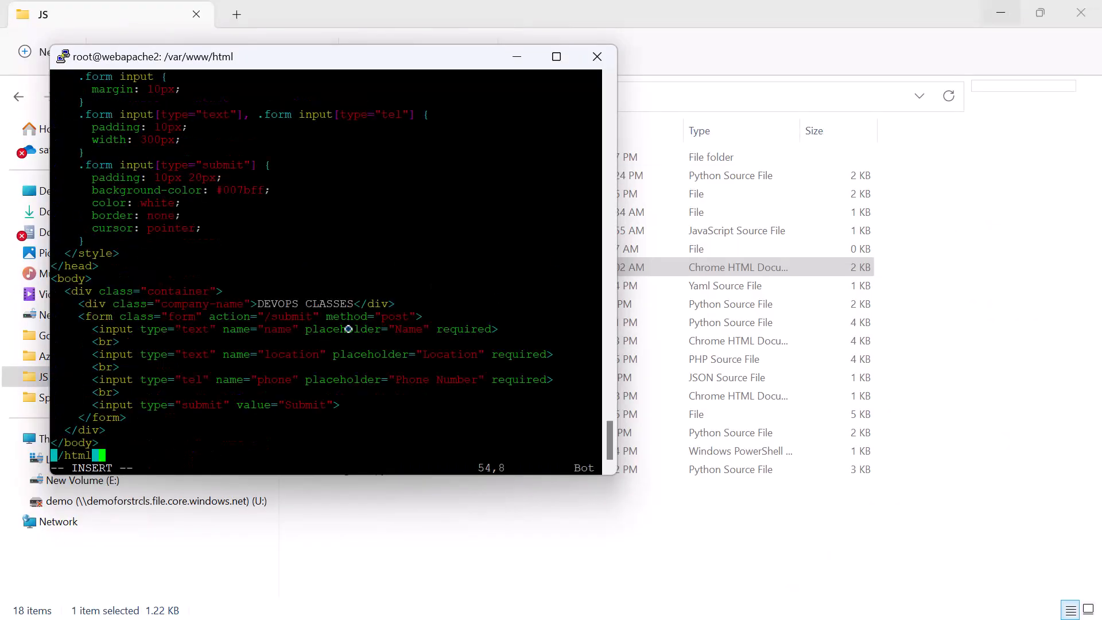
pyautogui.press('Escape')
pyautogui.write(':wq!')
pyautogui.press('Return')
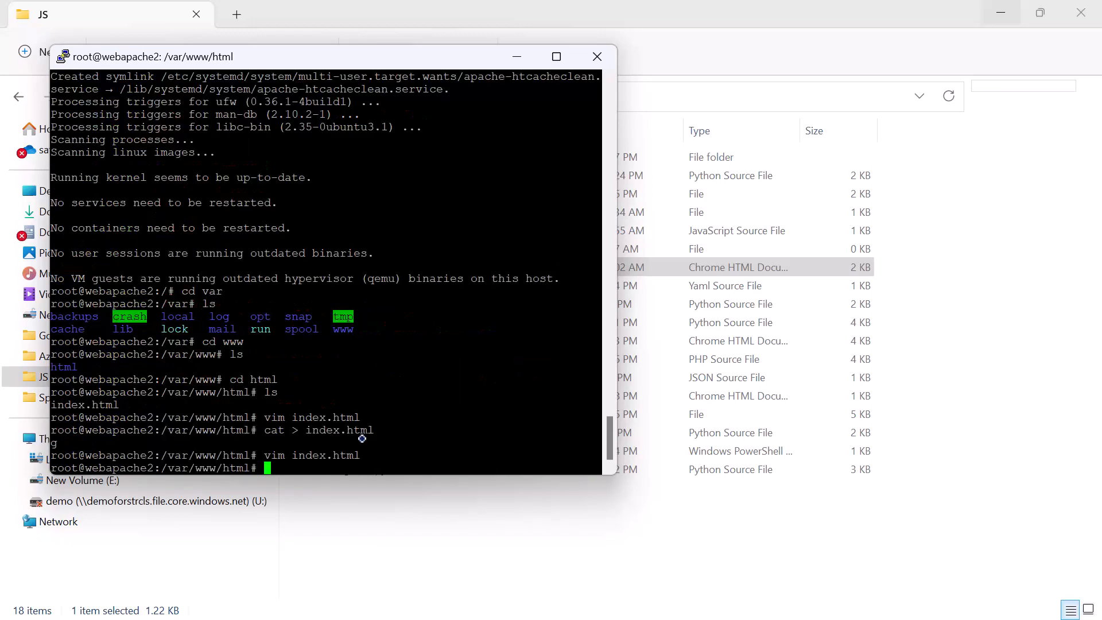
# Step: Switch to Chrome, reload the Apache2 server's page at 40.76.221.220 and dismiss the translation offer to check the site
pyautogui.click(1001, 10)
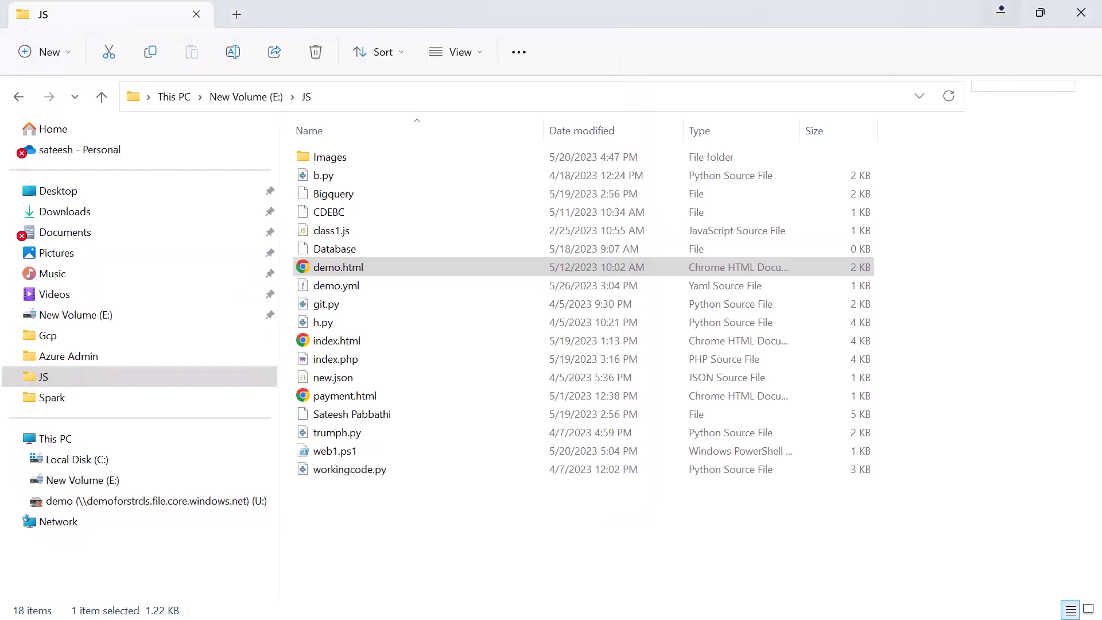
pyautogui.click(497, 3)
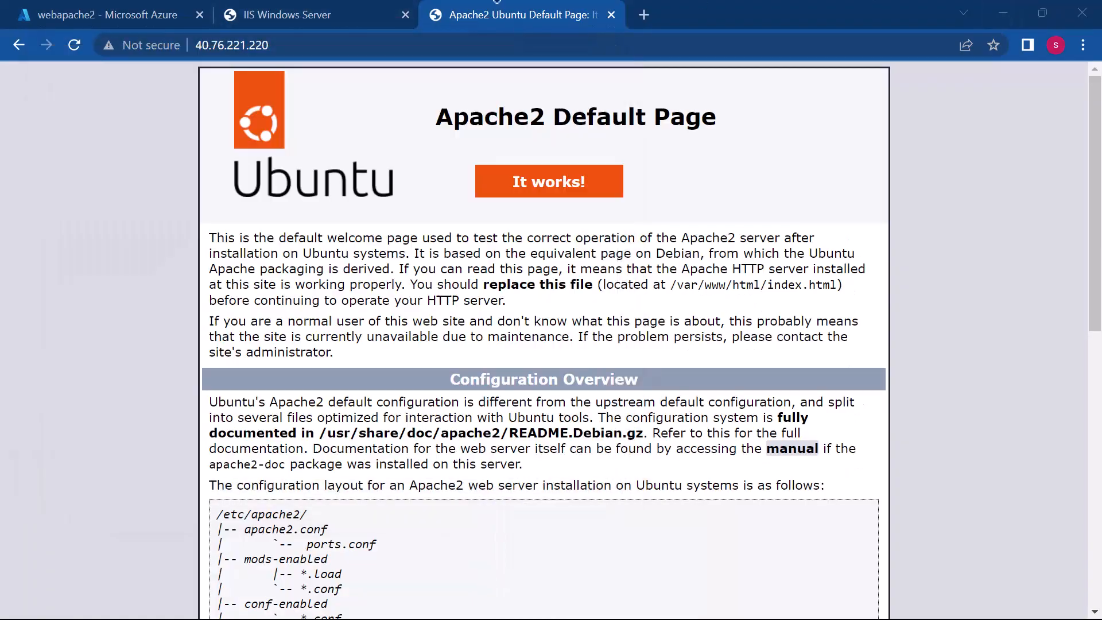
pyautogui.click(286, 44)
pyautogui.press('Return')
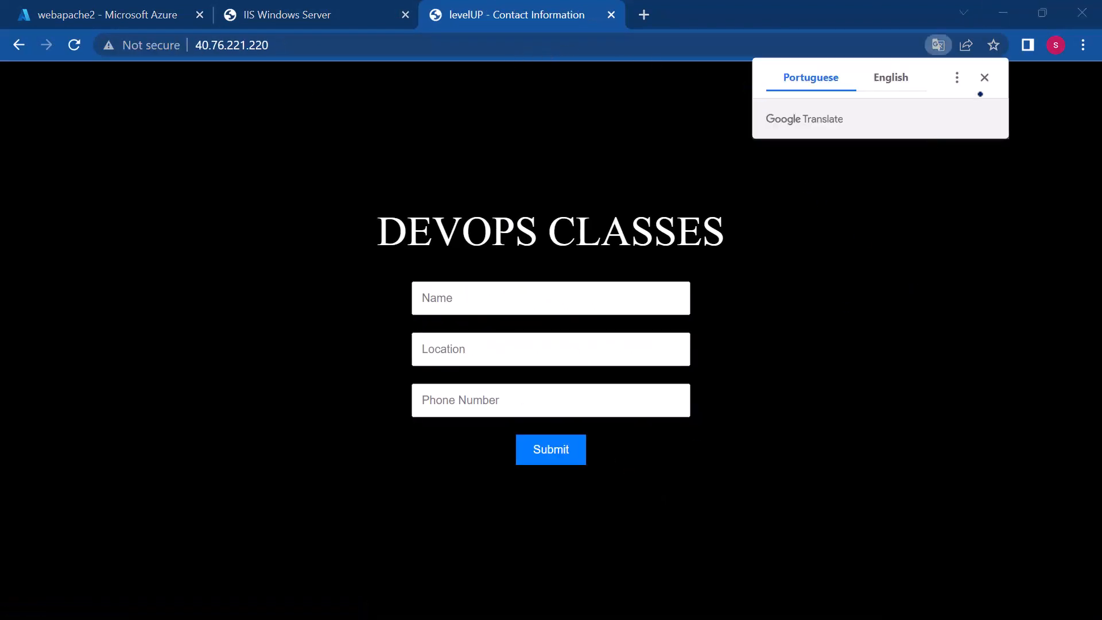
pyautogui.click(984, 77)
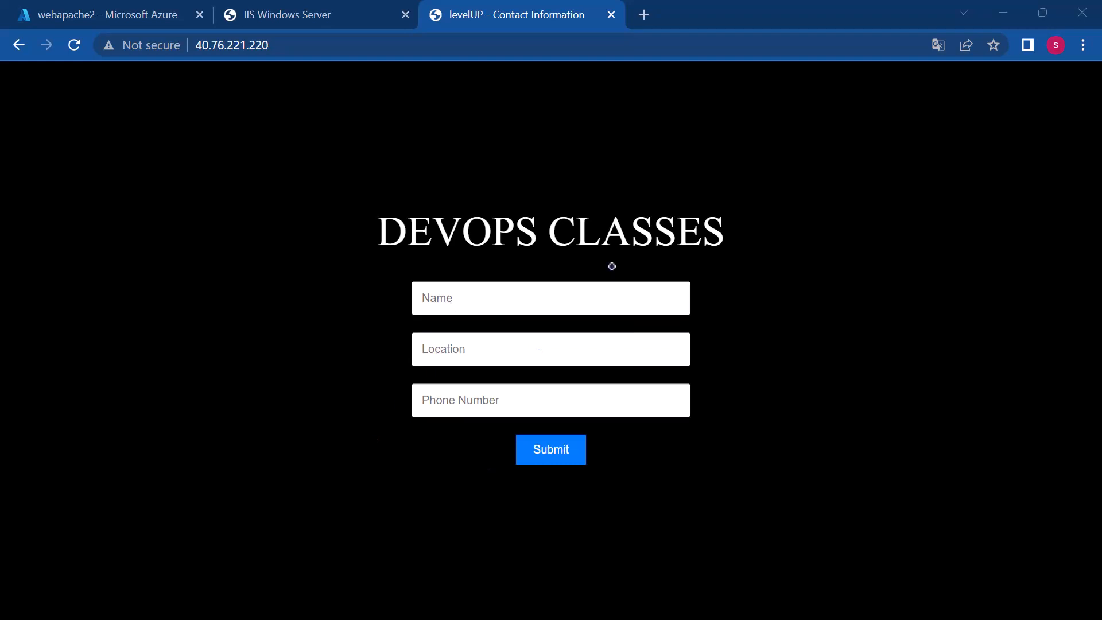
pyautogui.click(533, 296)
# Step: Switch to the Azure Class 1 Agenda in Sublime Text and review the items through Apache2 and the Linux VM with Httpd
pyautogui.press('super')
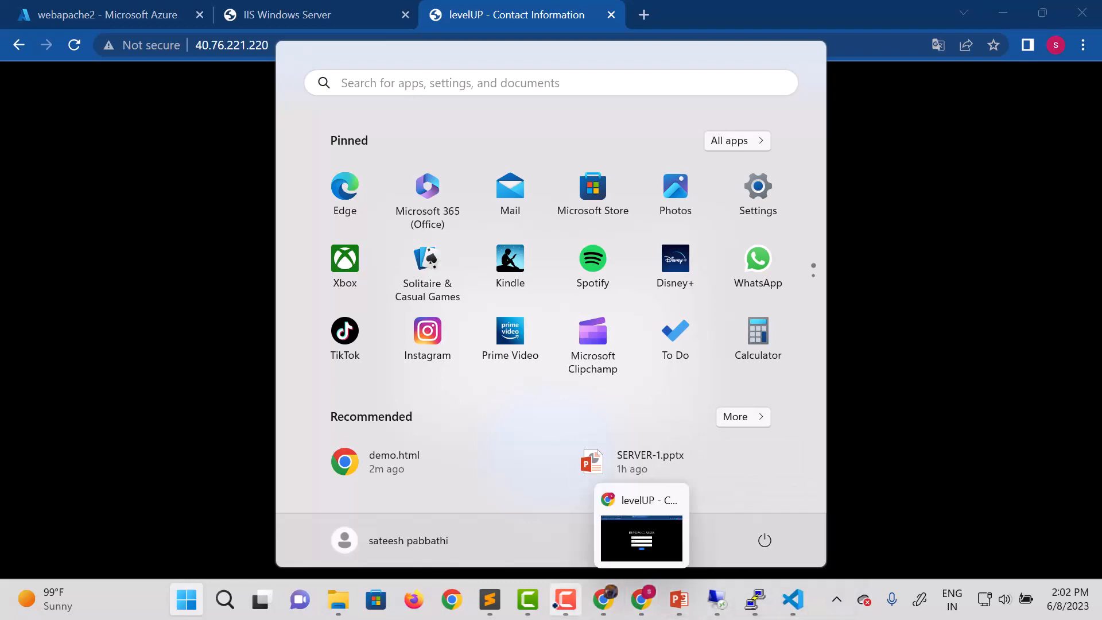
pyautogui.moveTo(491, 600)
pyautogui.click(488, 552)
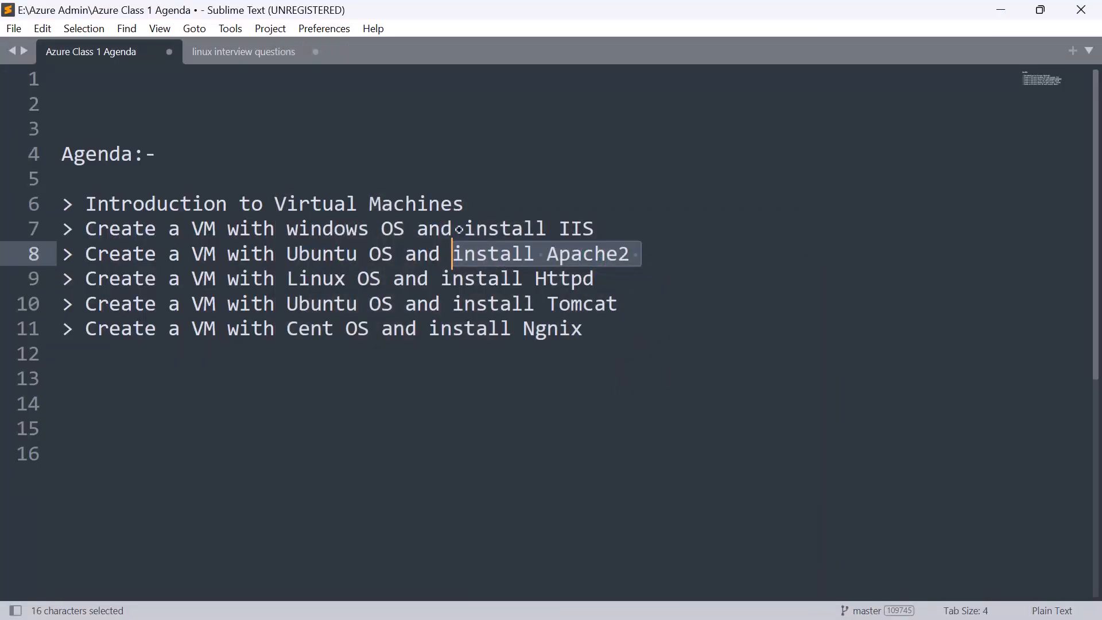
pyautogui.click(659, 260)
pyautogui.moveTo(630, 252); pyautogui.dragTo(61, 212)
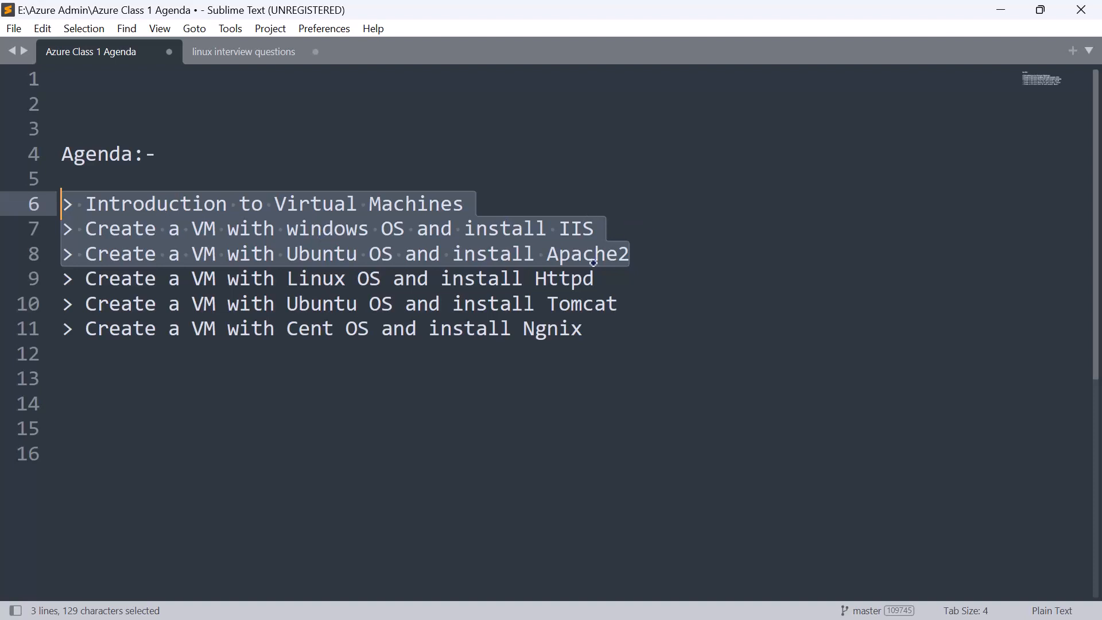
pyautogui.doubleClick(604, 281)
pyautogui.moveTo(606, 285); pyautogui.dragTo(90, 277)
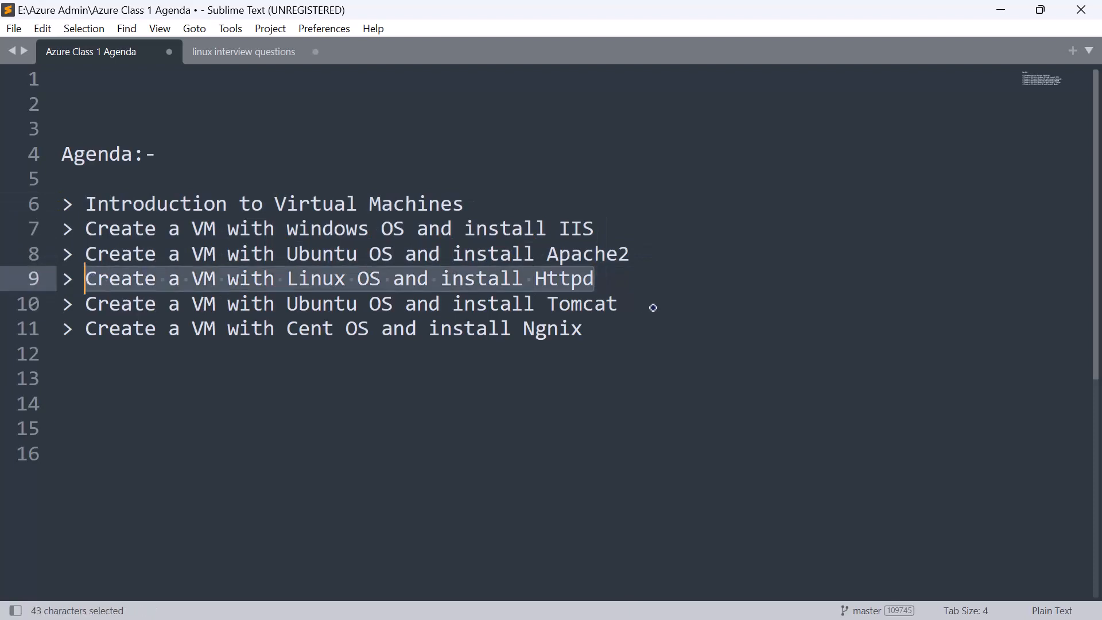
pyautogui.click(608, 274)
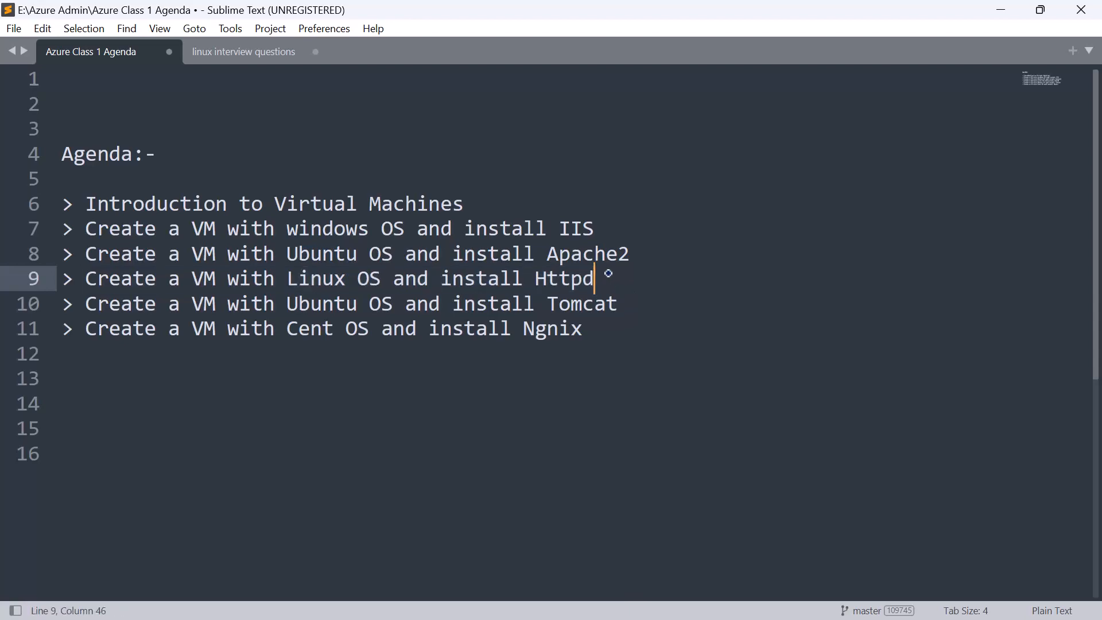
# Step: Return to the Azure portal in Chrome, open the virtual machines list and start creating a new Azure virtual machine
pyautogui.press('super')
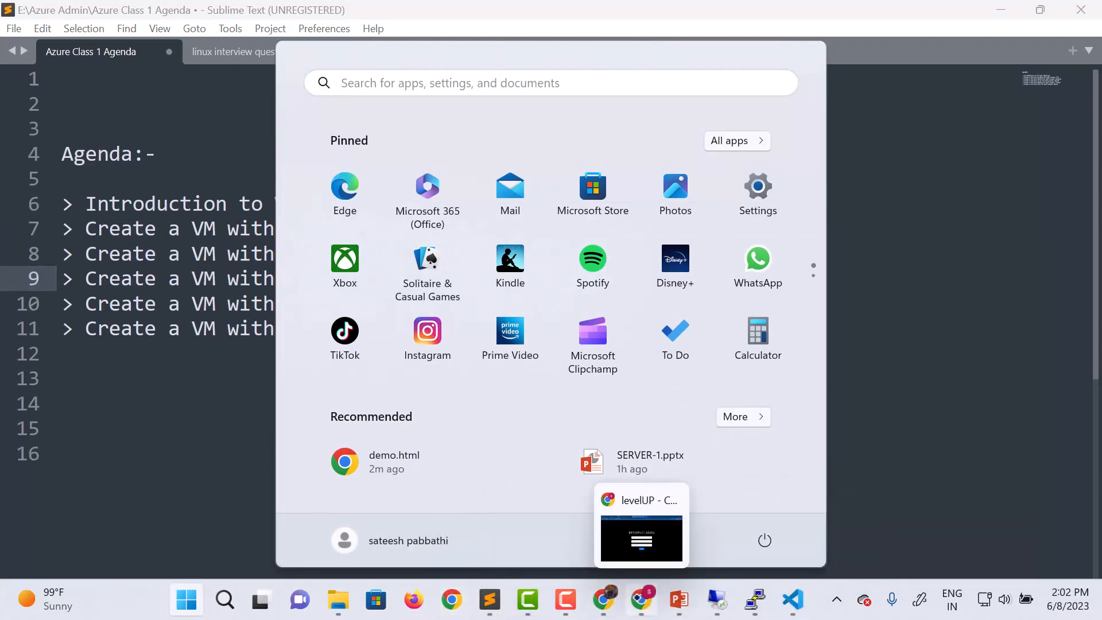
pyautogui.click(641, 599)
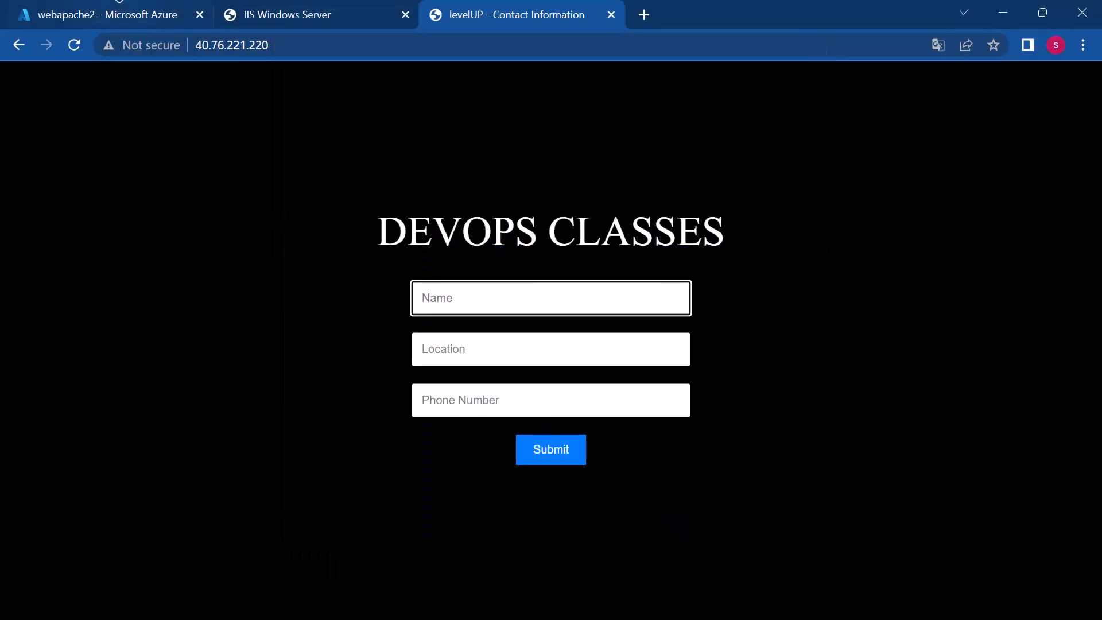
pyautogui.click(119, 6)
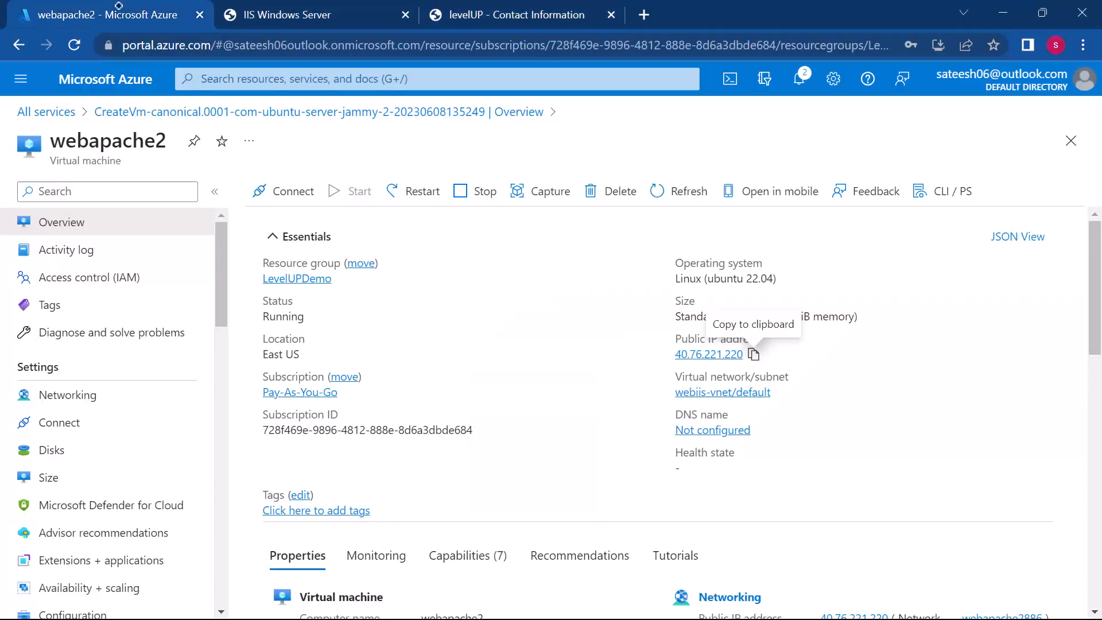
pyautogui.click(44, 112)
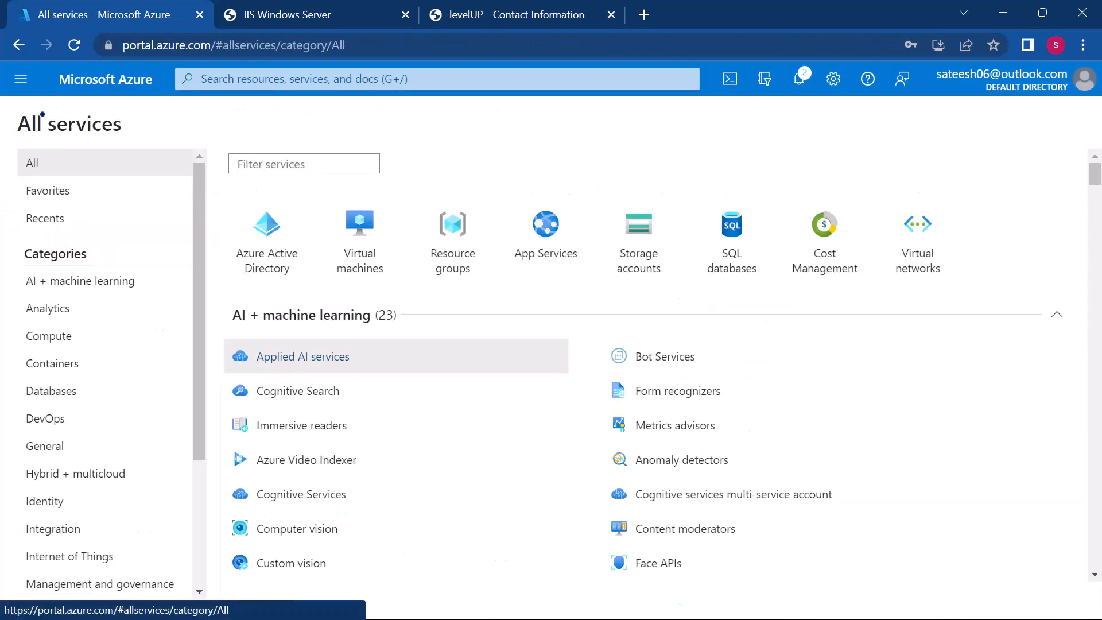
pyautogui.click(354, 261)
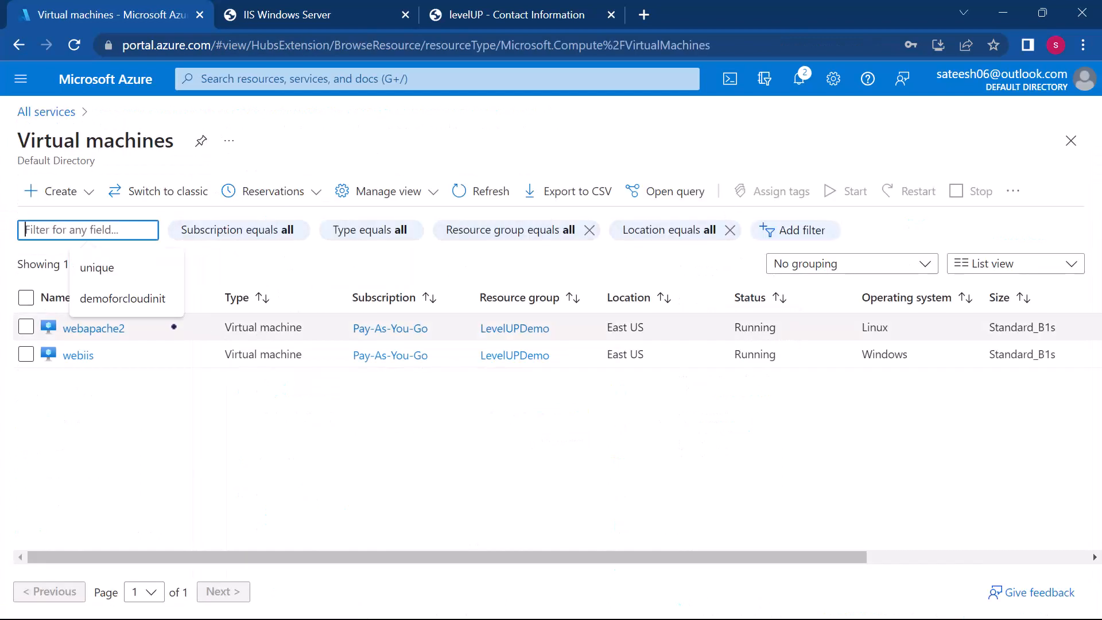
pyautogui.click(64, 190)
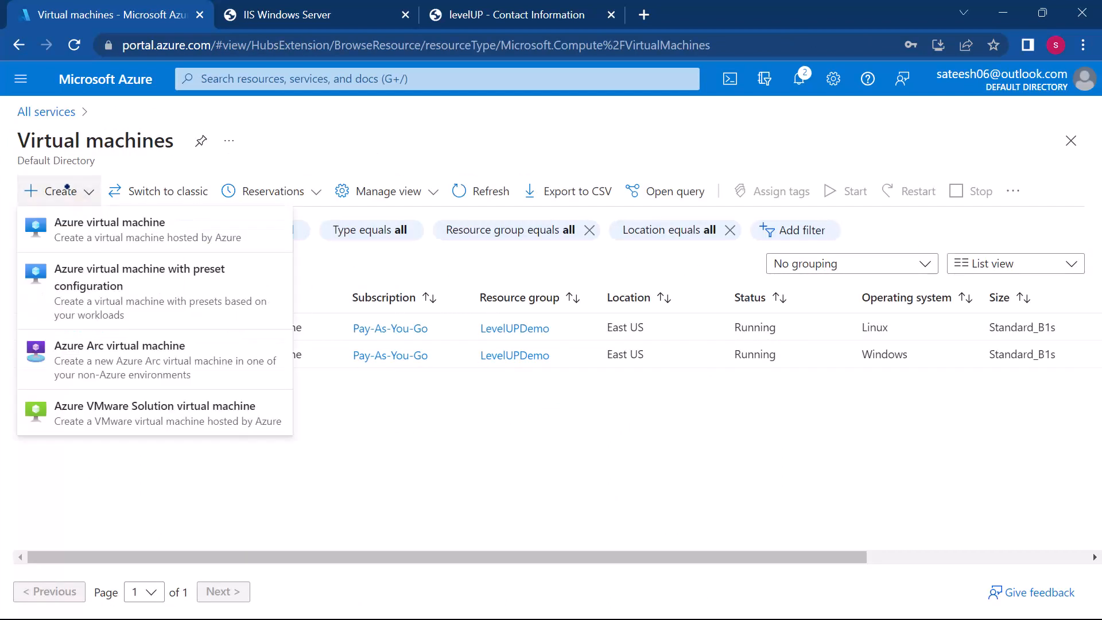
pyautogui.click(73, 231)
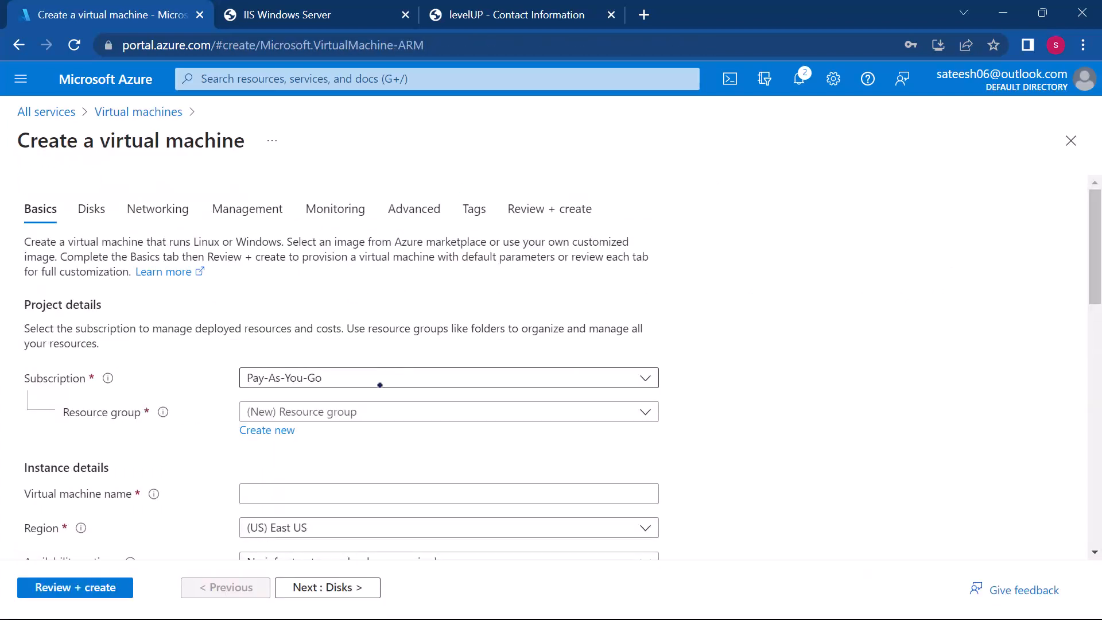
# Step: Assign the new virtual machine to the LevelUPDemo resource group and name it linuxhttpd
pyautogui.click(370, 415)
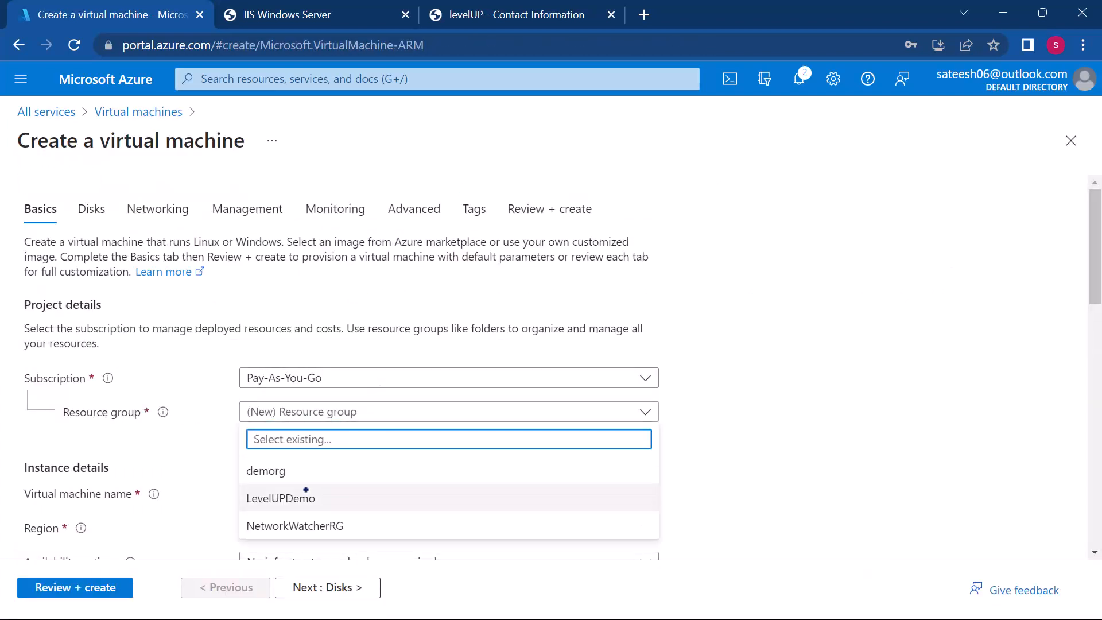
pyautogui.click(318, 495)
pyautogui.scroll(-2, 708, 518)
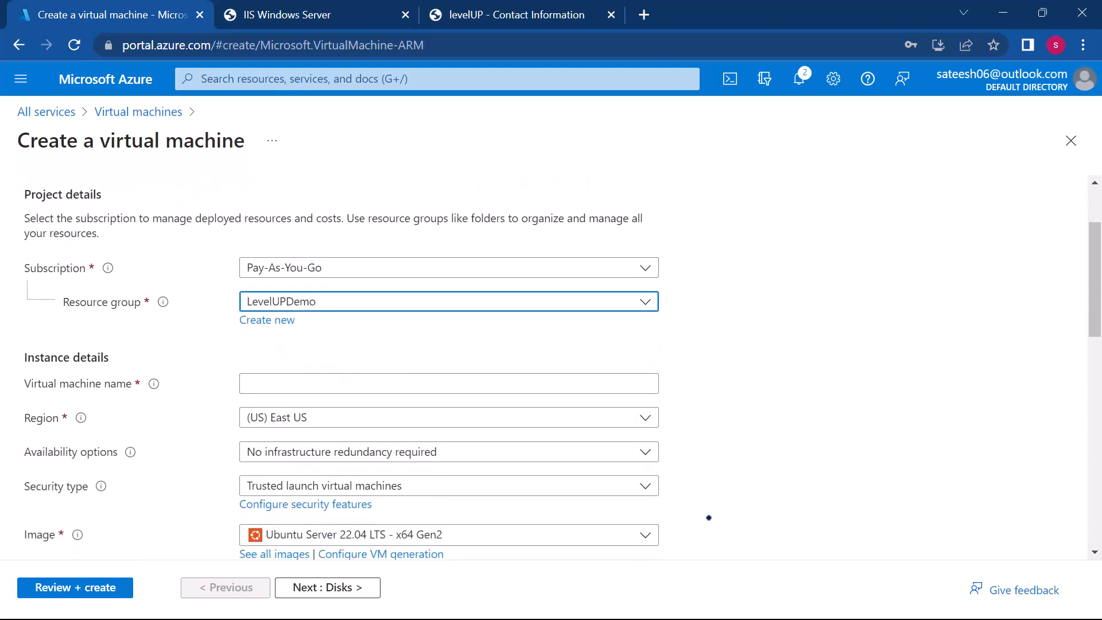
pyautogui.click(367, 382)
pyautogui.write('linuxhttpd')
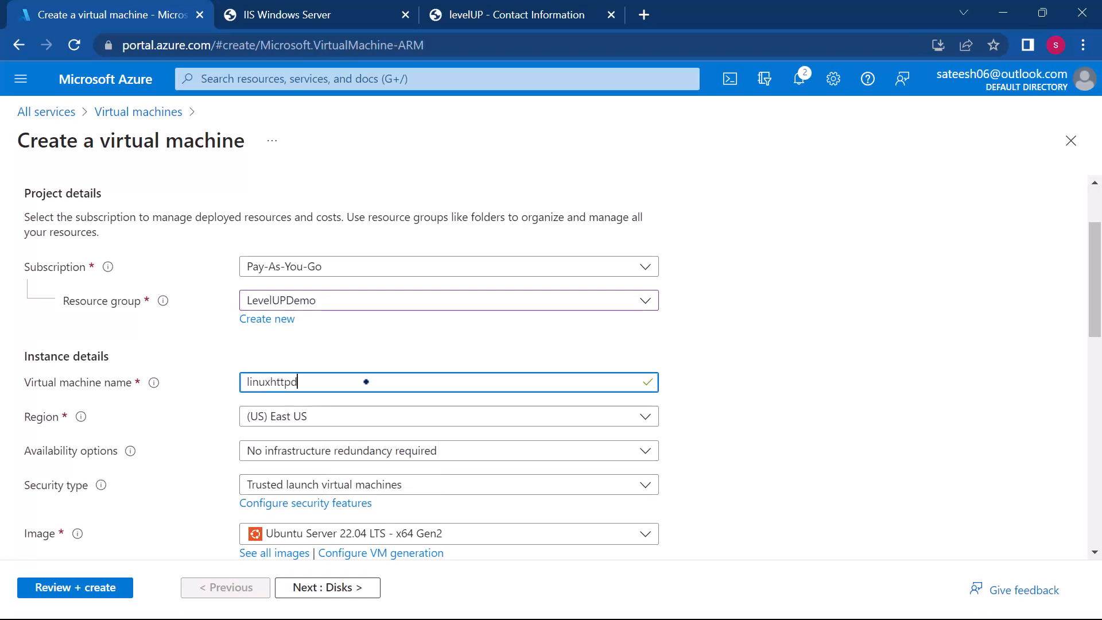
# Step: Set the virtual machine's image to Red Hat Enterprise Linux 7.9 - x64 Gen1
pyautogui.scroll(-3, 402, 384)
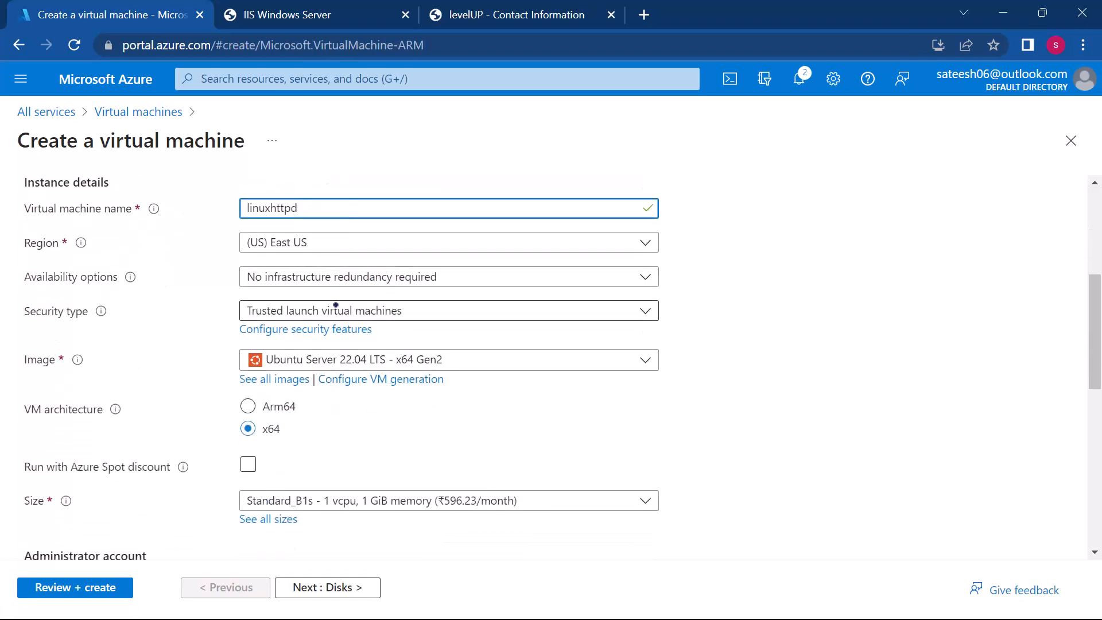
pyautogui.click(384, 362)
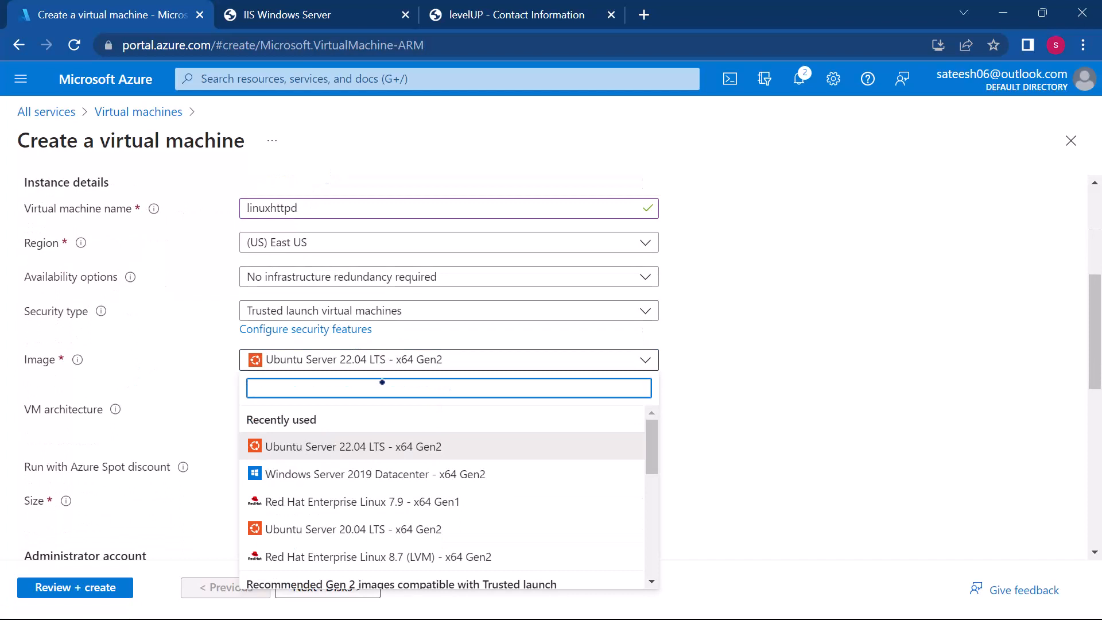
pyautogui.click(358, 497)
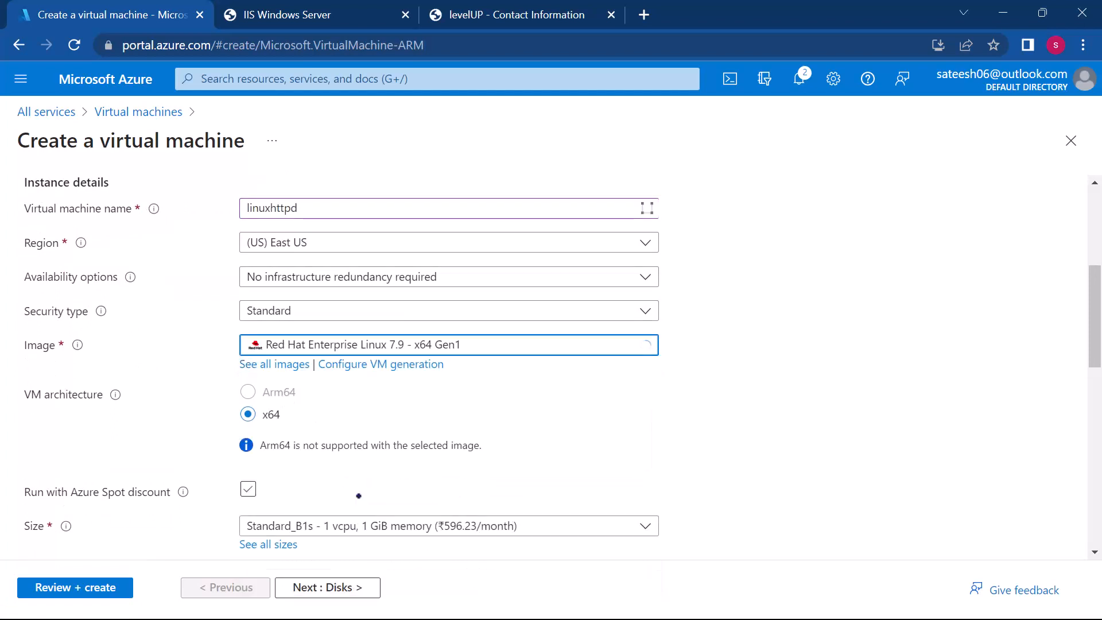
# Step: Use password authentication for the administrator account, entering the administrator's username and the account password with its confirmation
pyautogui.scroll(-7, 548, 470)
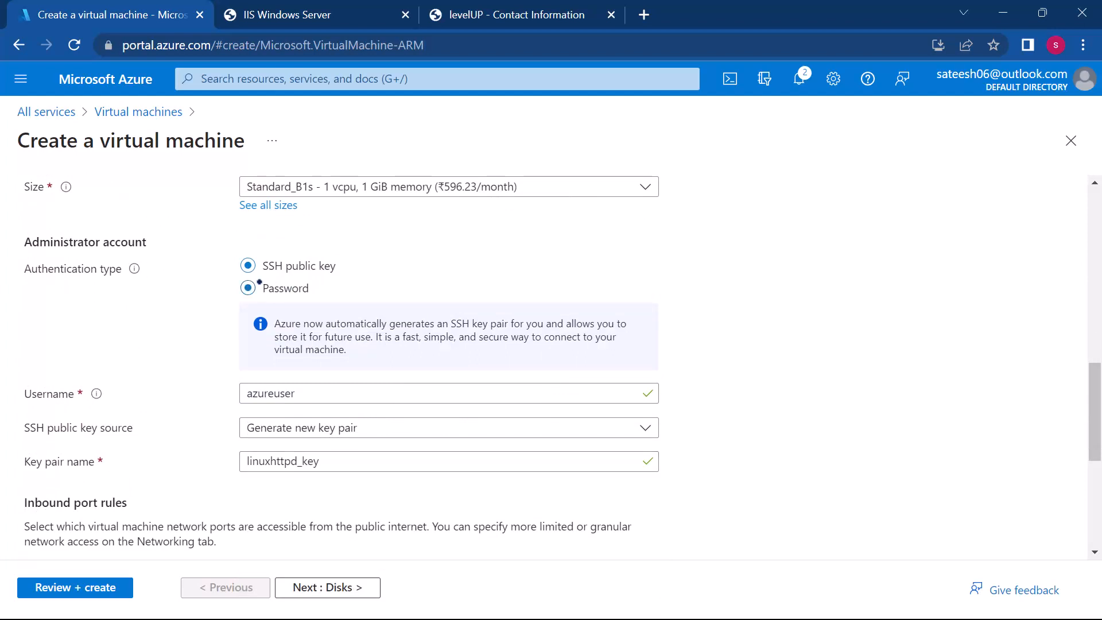
pyautogui.click(259, 282)
pyautogui.click(342, 325)
pyautogui.write('sateesh')
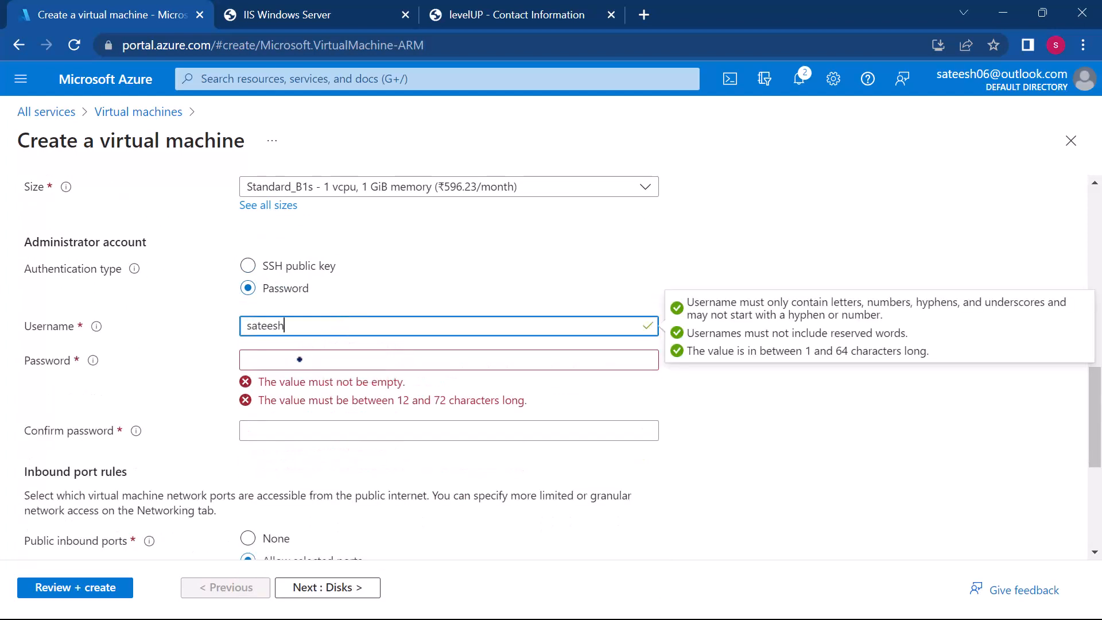
pyautogui.click(299, 360)
pyautogui.write('P')
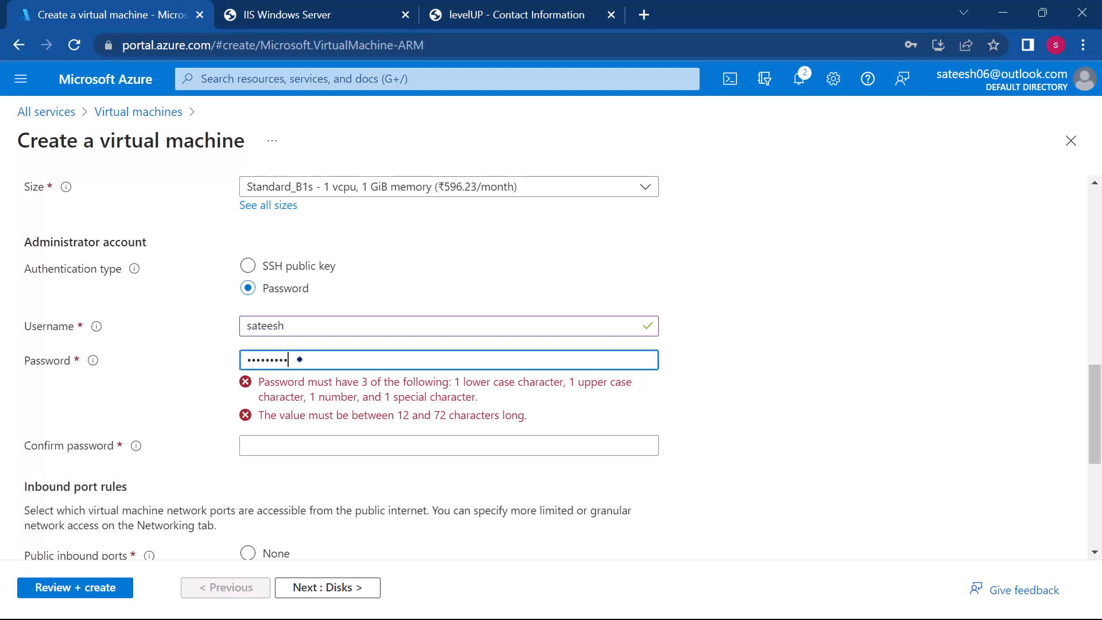
pyautogui.scroll(-2, 281, 359)
pyautogui.click(272, 262)
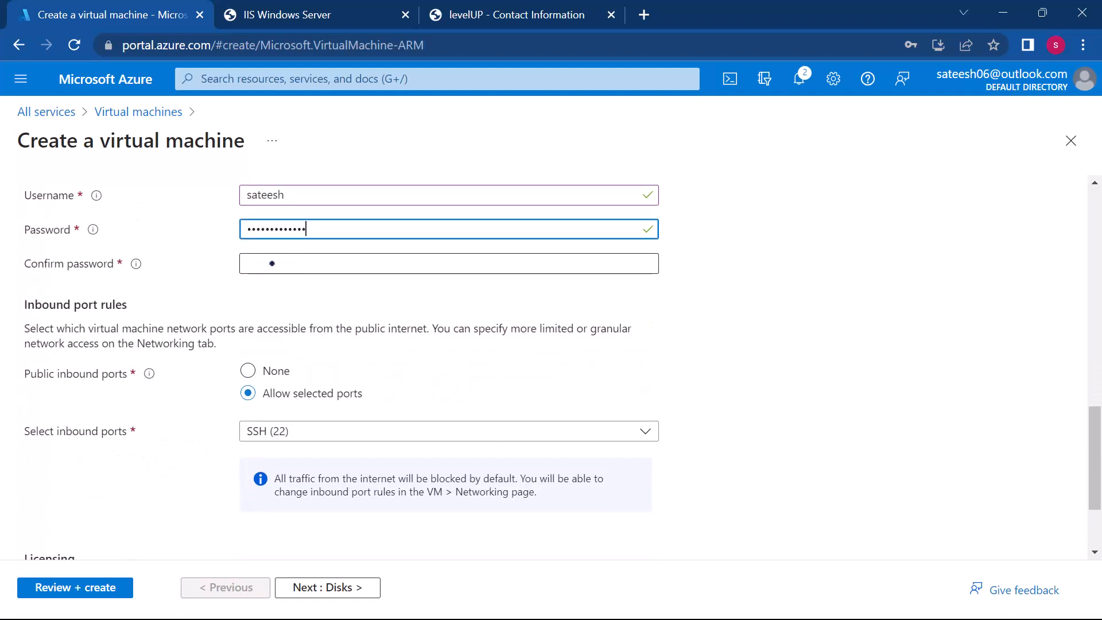
pyautogui.write('•••••••')
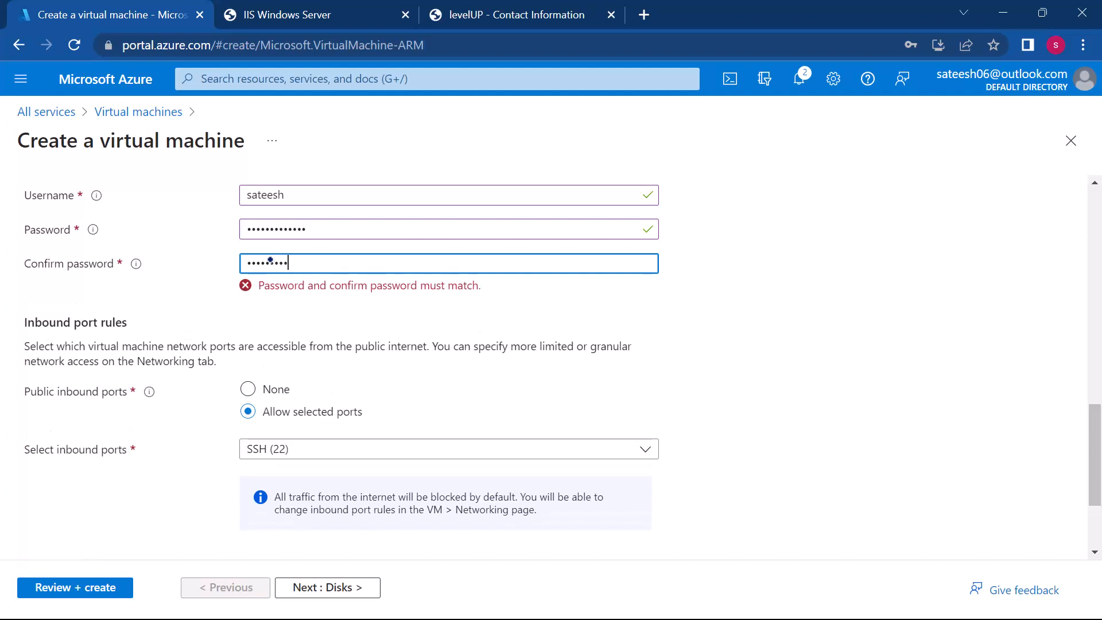
# Step: Add HTTP (80) to the allowed public inbound ports alongside SSH (22)
pyautogui.click(331, 434)
pyautogui.click(253, 455)
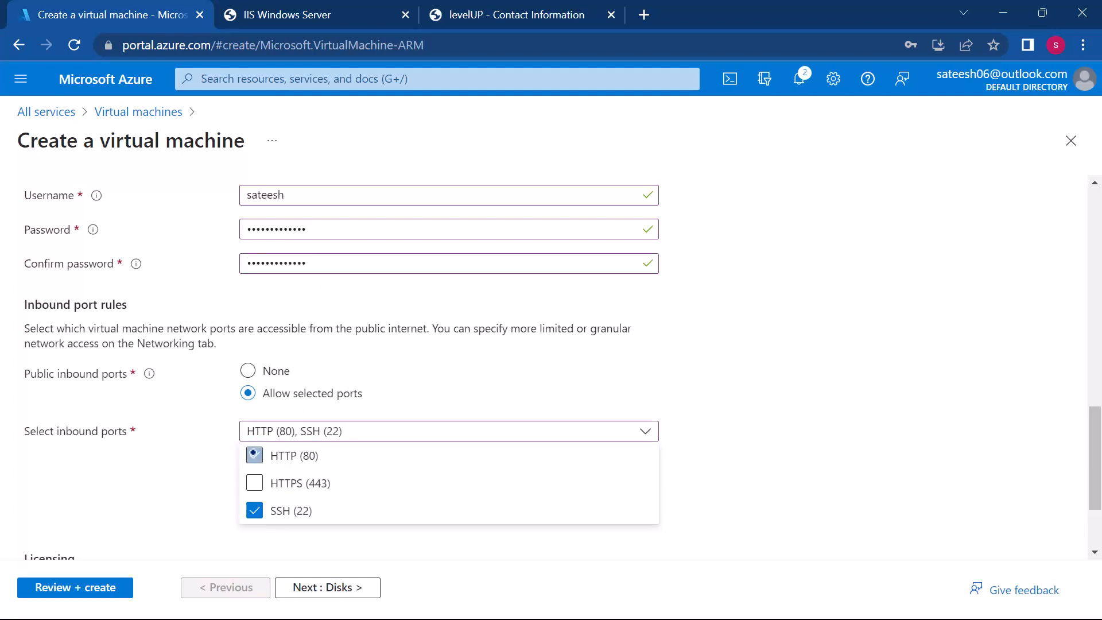
# Step: Add HTTPS (443) to the allowed inbound ports, then validate and create the linuxhttpd virtual machine
pyautogui.click(253, 481)
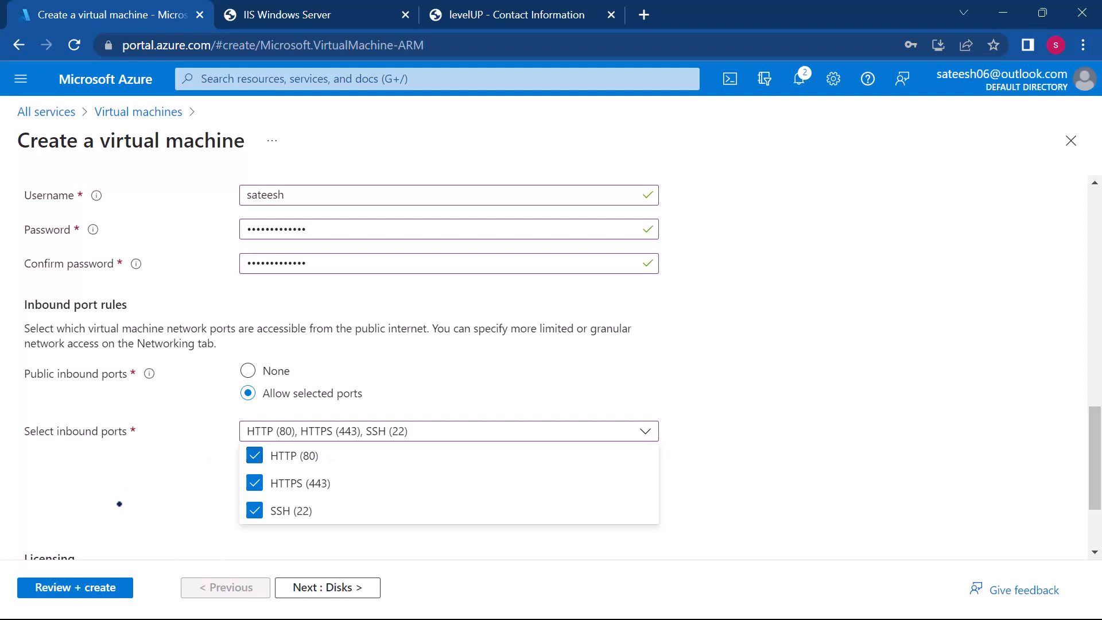
pyautogui.click(94, 585)
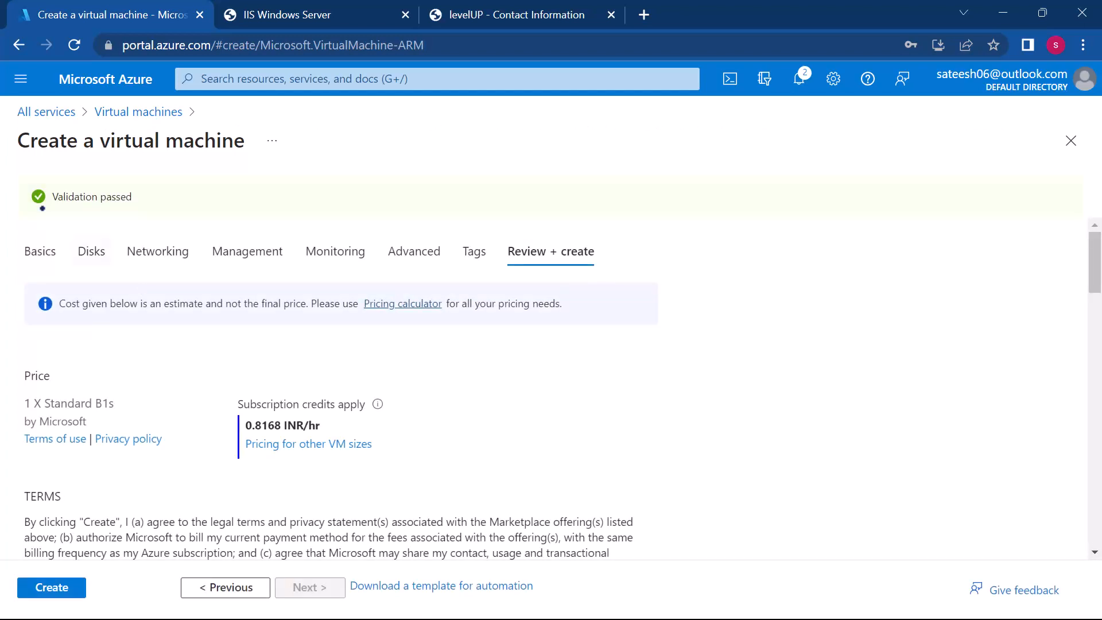
pyautogui.click(52, 586)
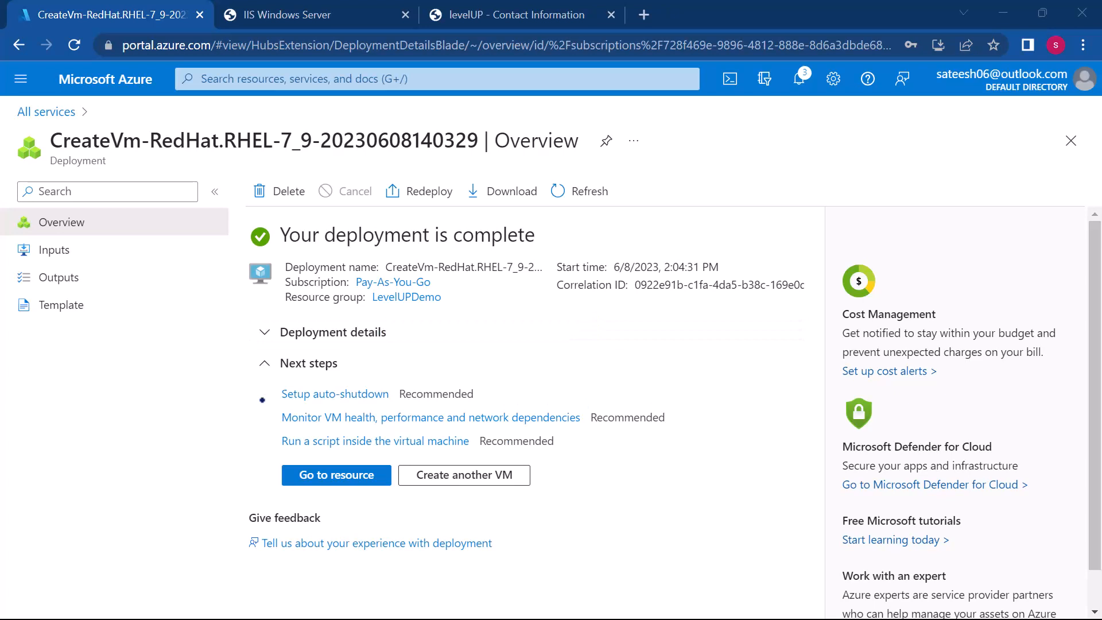
# Step: Copy the public IP address of the deployed linuxhttpd machine and open a new PuTTY SSH session to it, accepting the host key
pyautogui.click(327, 469)
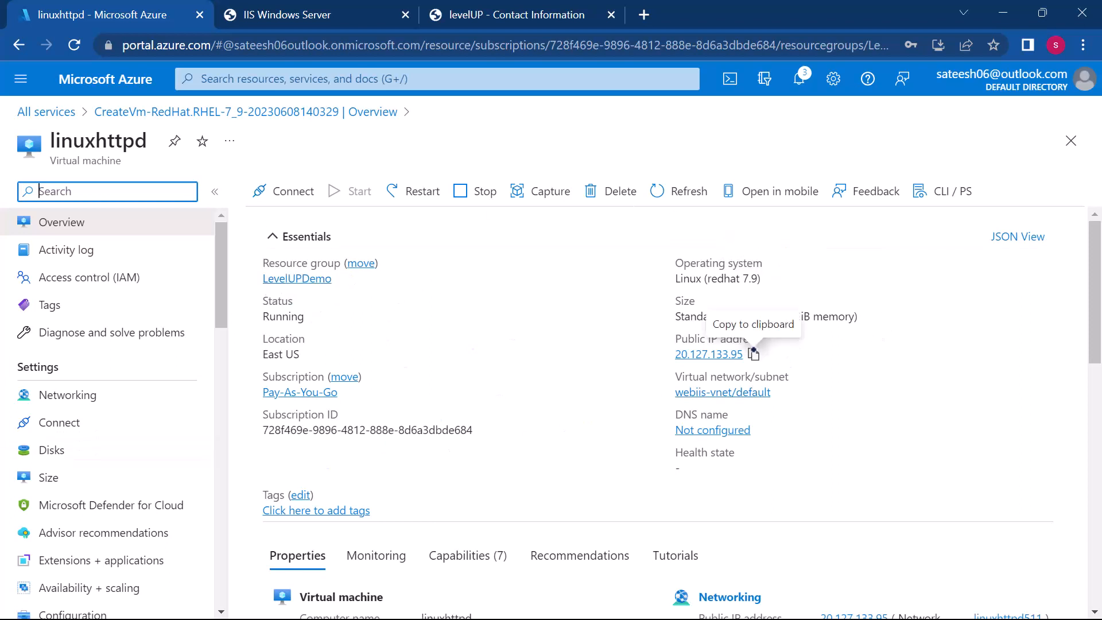
pyautogui.click(751, 352)
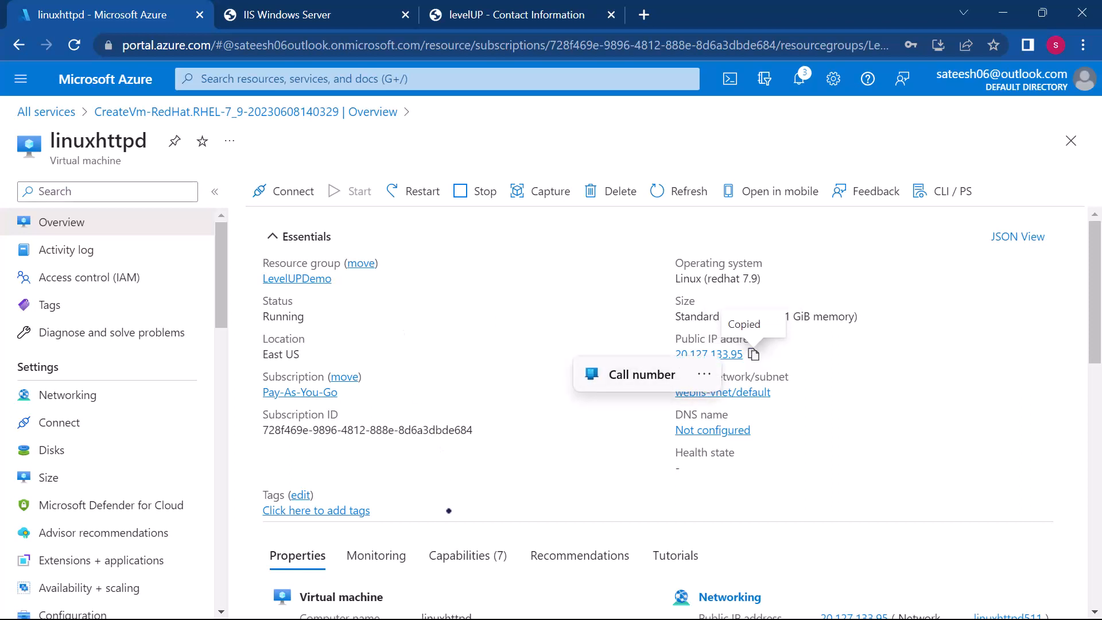
pyautogui.press('super')
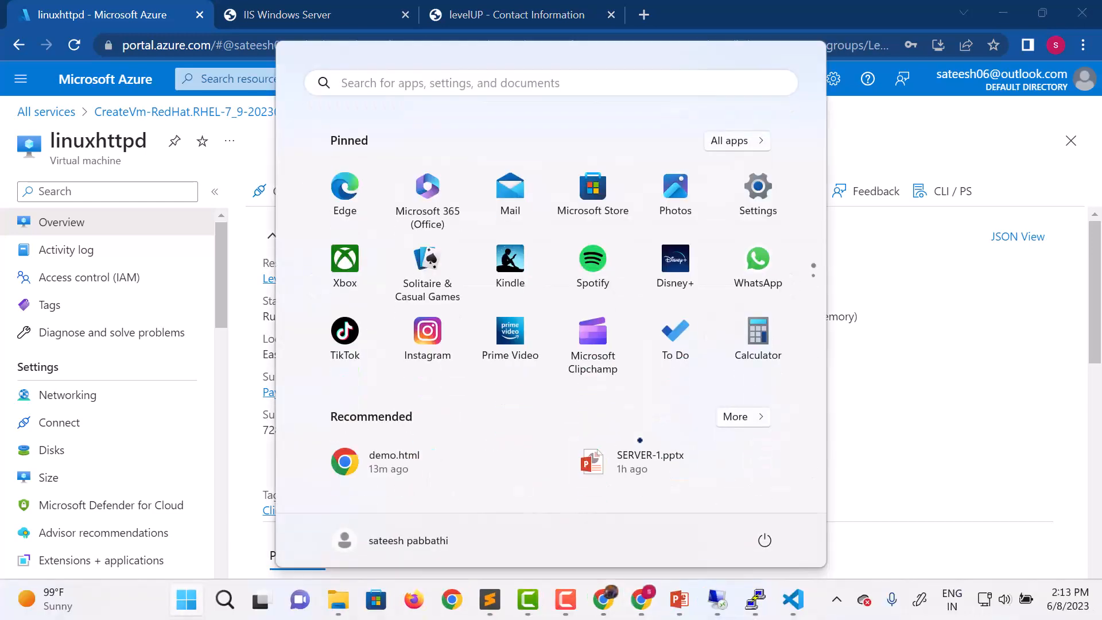
pyautogui.moveTo(755, 600)
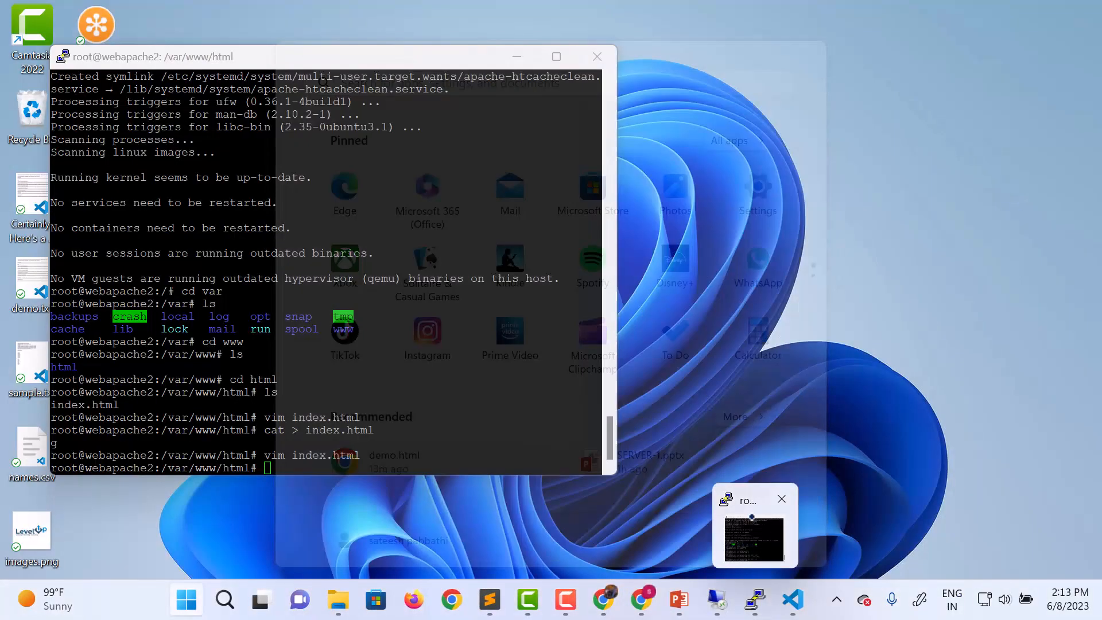
pyautogui.click(753, 536)
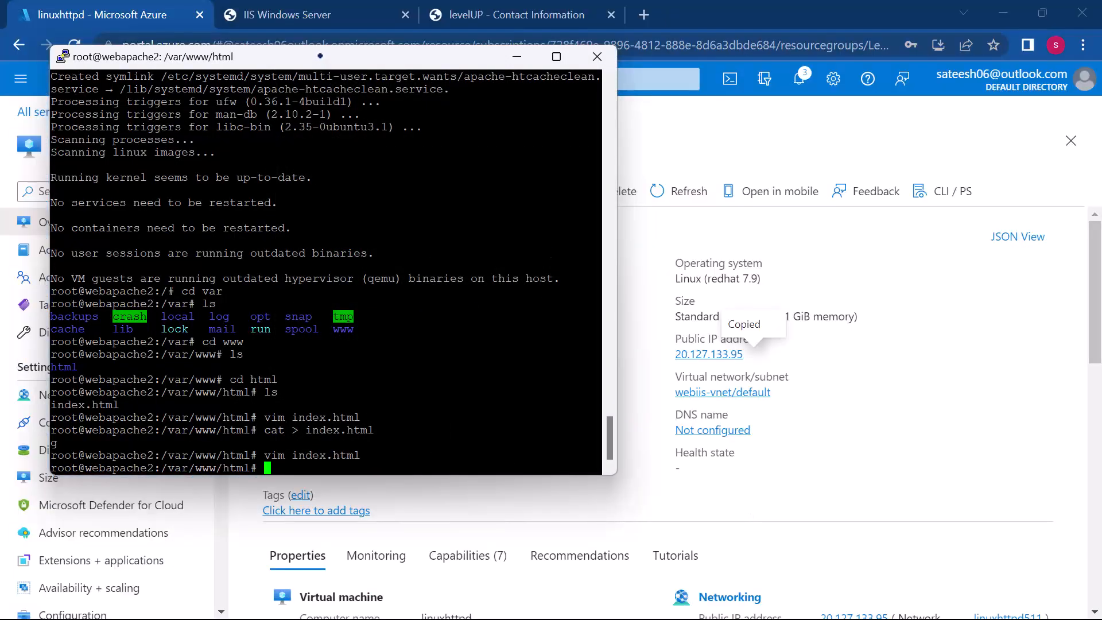
pyautogui.rightClick(321, 59)
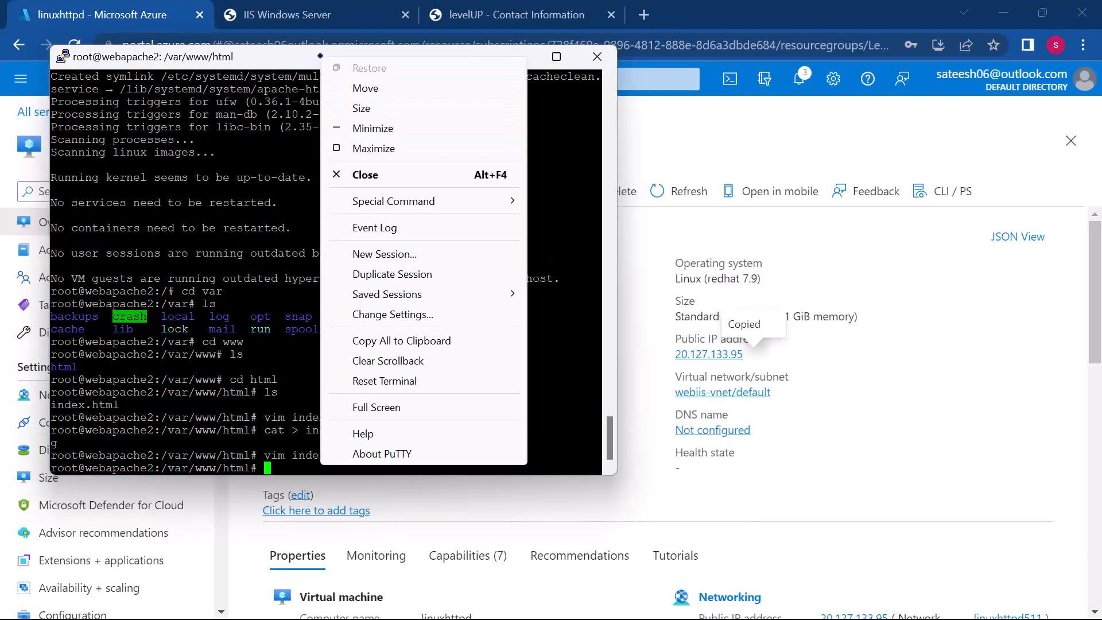
pyautogui.click(385, 257)
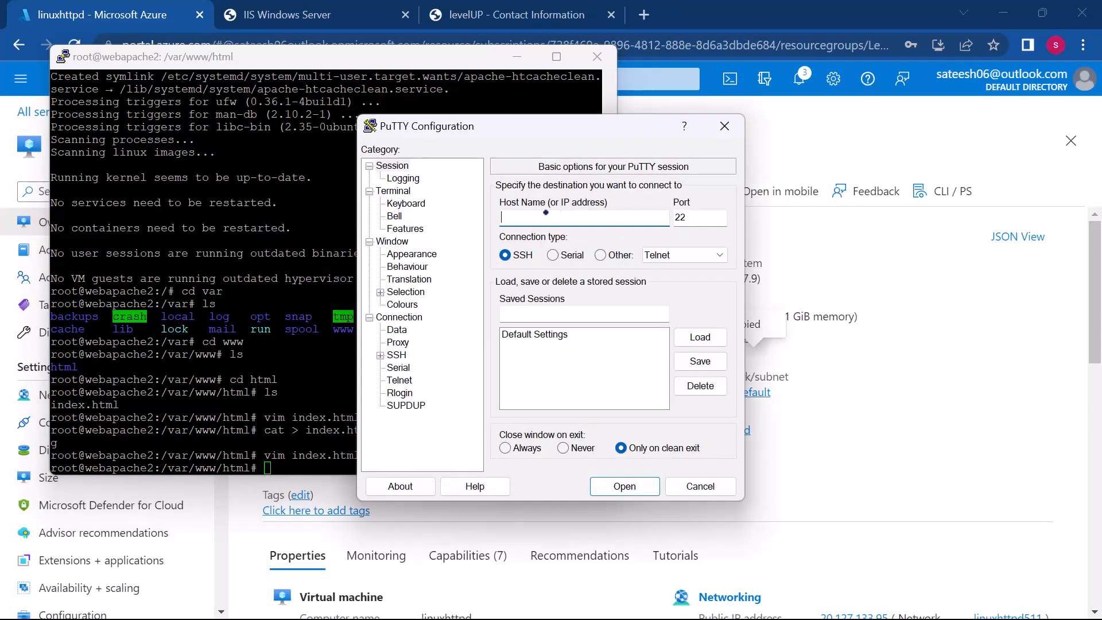
pyautogui.hotkey('ctrl', 'v')
pyautogui.click(601, 478)
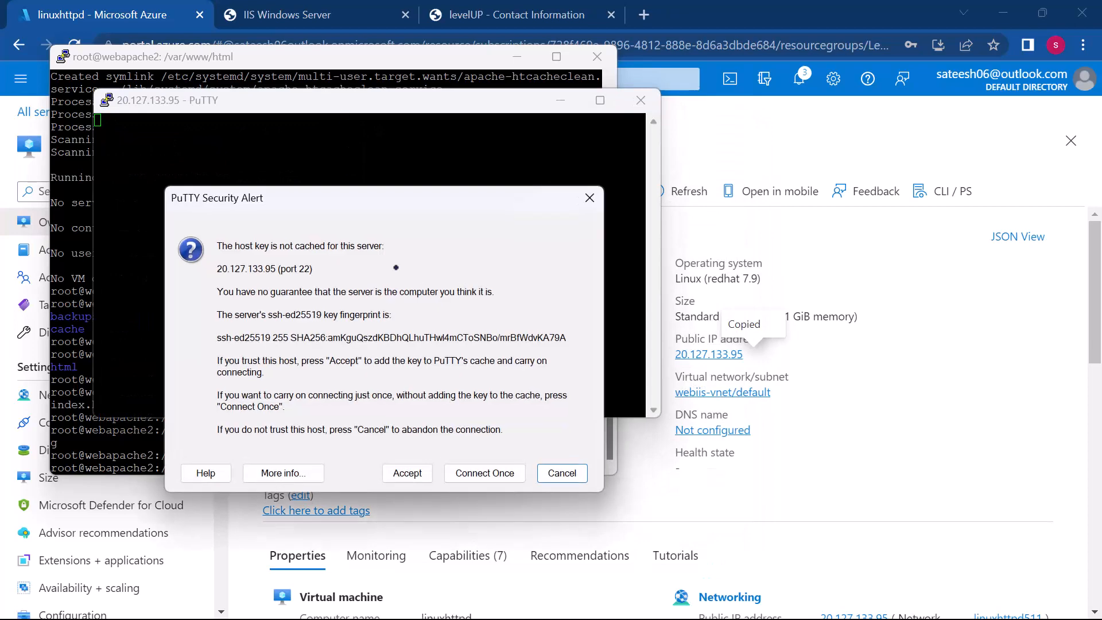
pyautogui.click(412, 471)
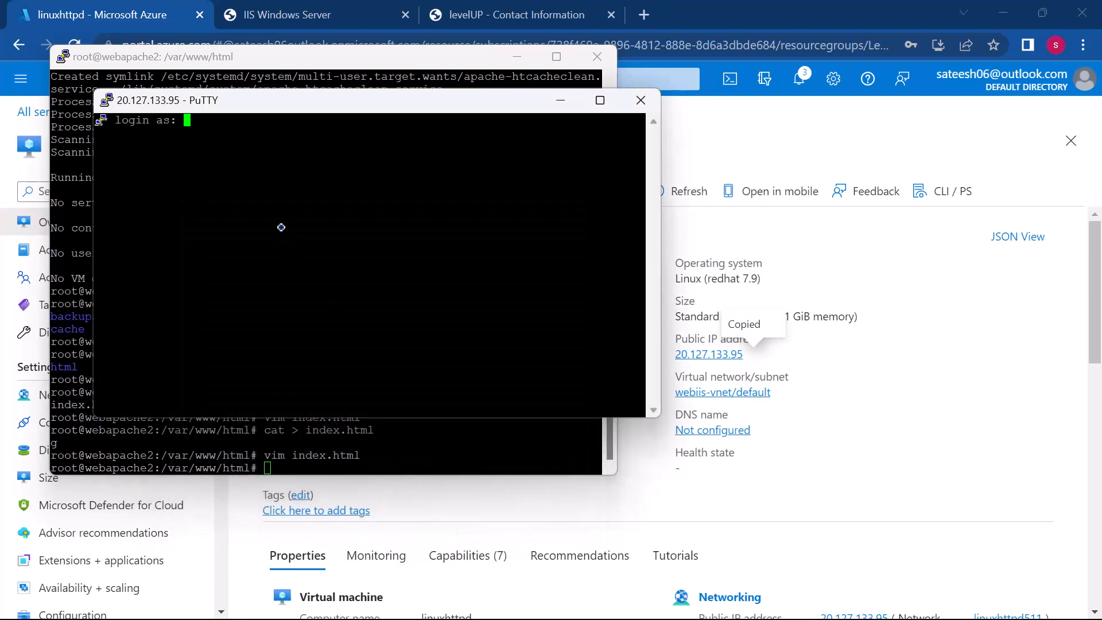
# Step: Log in to the linuxhttpd session with the administrator's username and the account password, and move its window clear of the webapache2 terminal's upper area
pyautogui.write('sateesh')
pyautogui.press('Return')
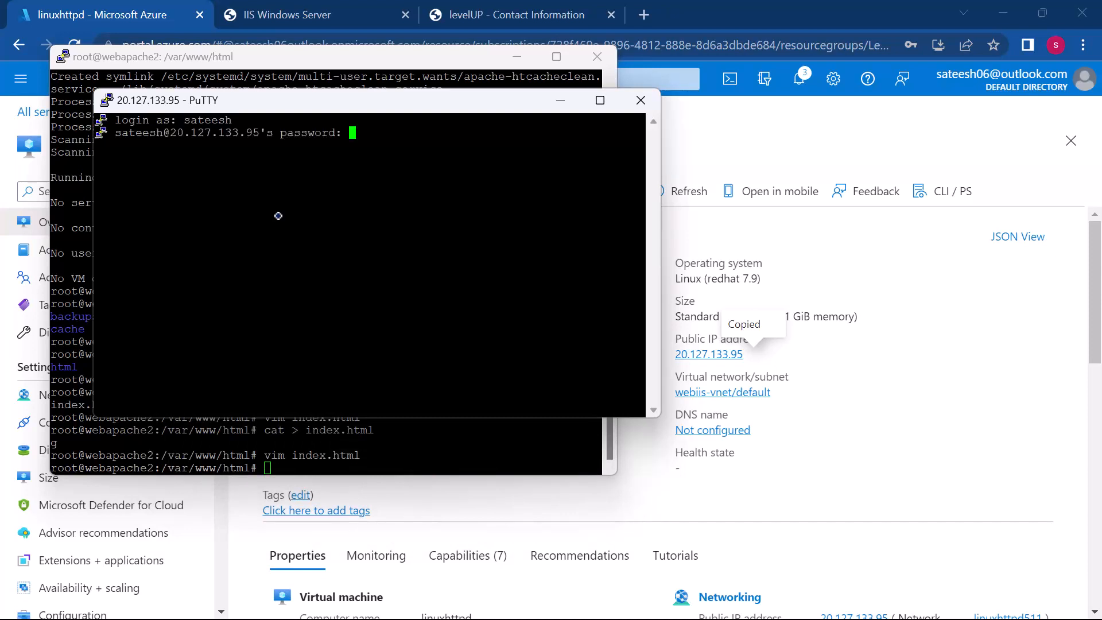
pyautogui.press('Return')
pyautogui.moveTo(285, 103); pyautogui.dragTo(444, 255)
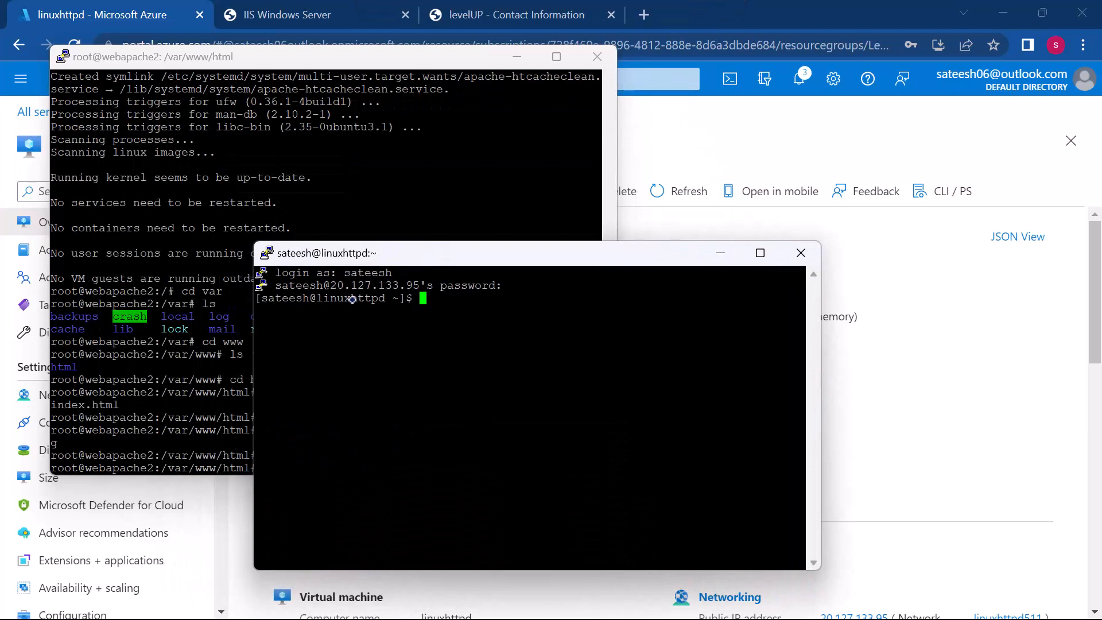
# Step: Switch to the root user on linuxhttpd with sudo su
pyautogui.write('sudo su')
pyautogui.press('Return')
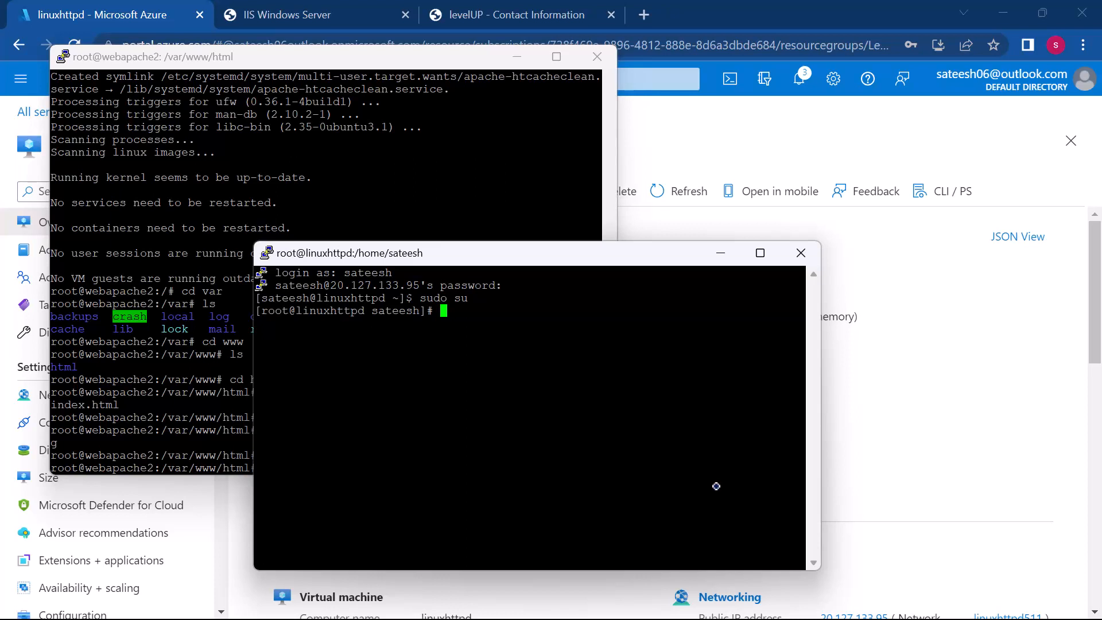
# Step: Start updating the system packages on linuxhttpd with sudo yum update
pyautogui.write('sudo')
pyautogui.press('BackSpace')
pyautogui.press('BackSpace')
pyautogui.press('BackSpace')
pyautogui.press('BackSpace')
pyautogui.press('BackSpace')
pyautogui.write('sudo yum')
pyautogui.write('updated')
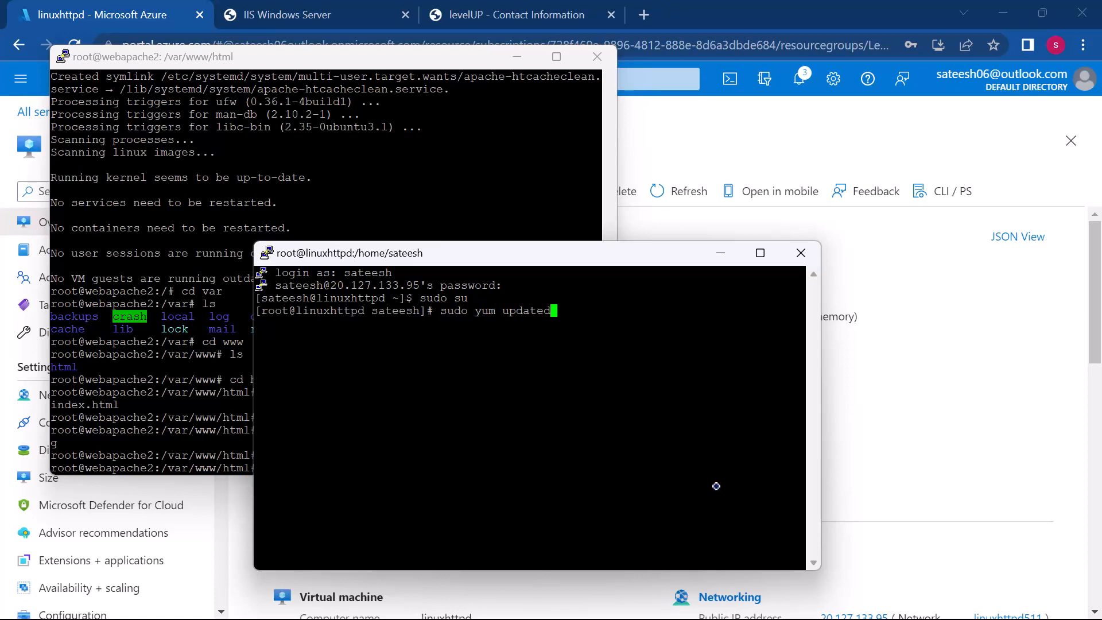
pyautogui.press('BackSpace')
pyautogui.press('Return')
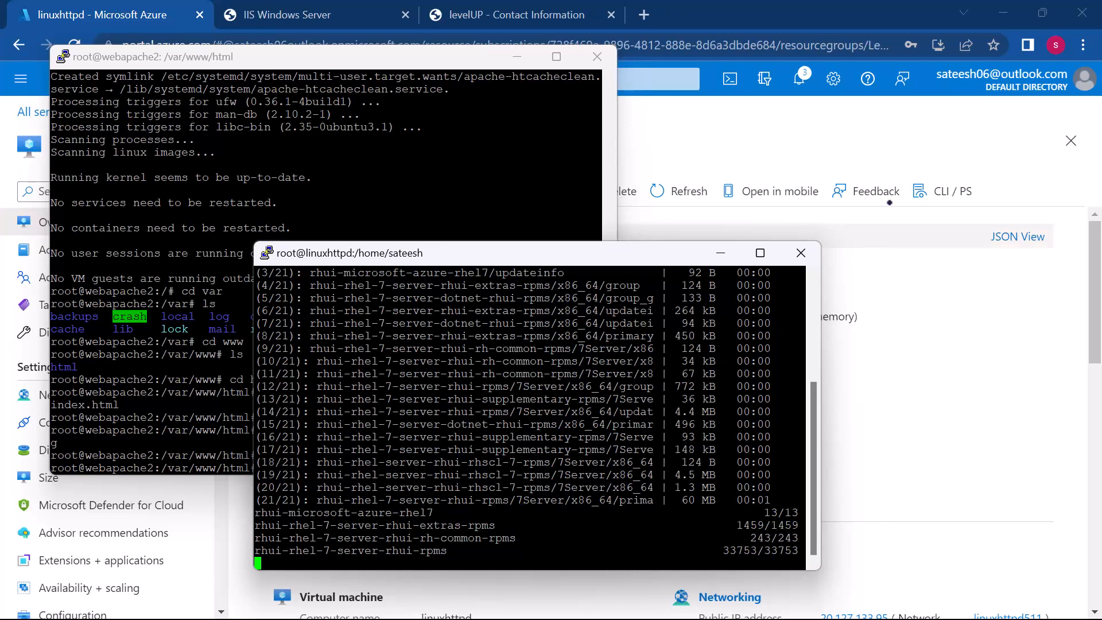
# Step: Approve the pending package updates with y and look through the update output
pyautogui.click(907, 132)
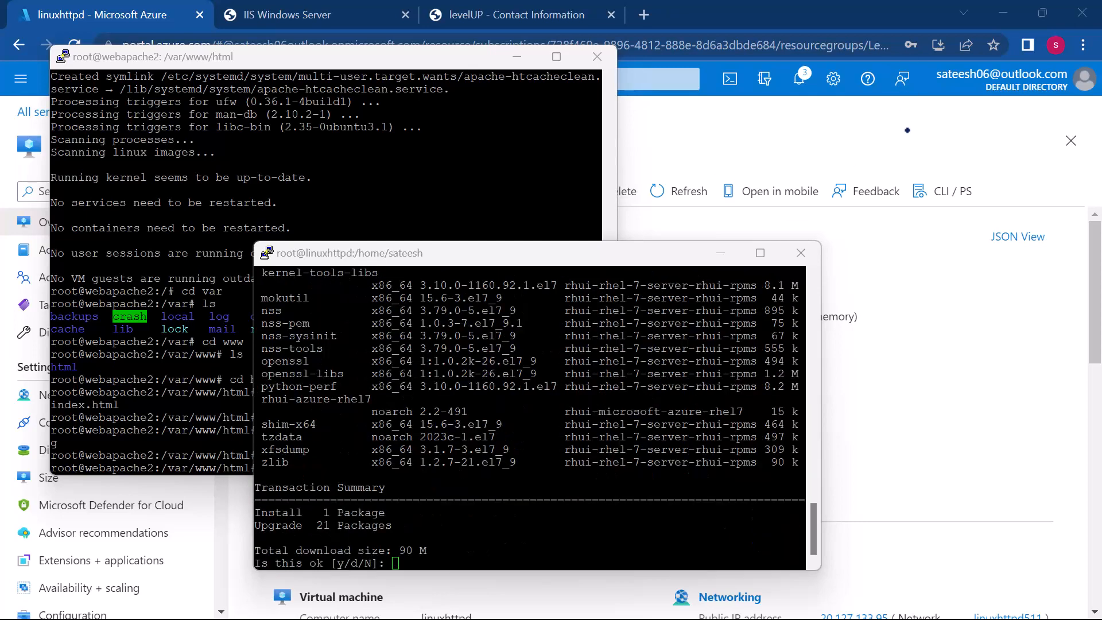
pyautogui.click(516, 527)
pyautogui.write('y')
pyautogui.press('Return')
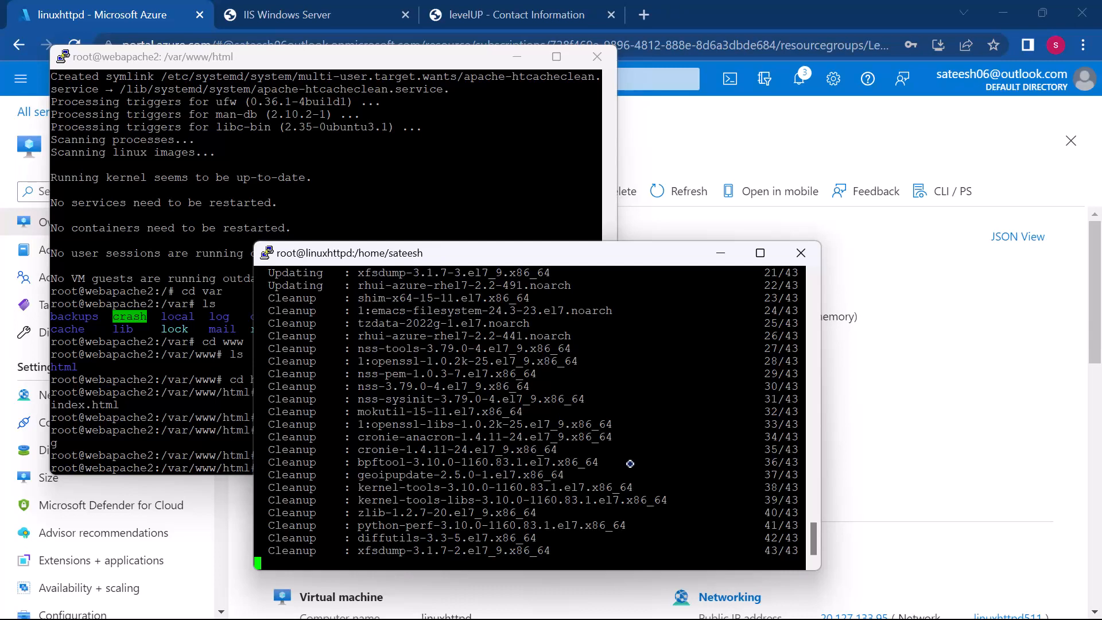
pyautogui.scroll(9, 499, 479)
pyautogui.scroll(-9, 499, 480)
pyautogui.scroll(12, 500, 480)
pyautogui.scroll(-12, 500, 479)
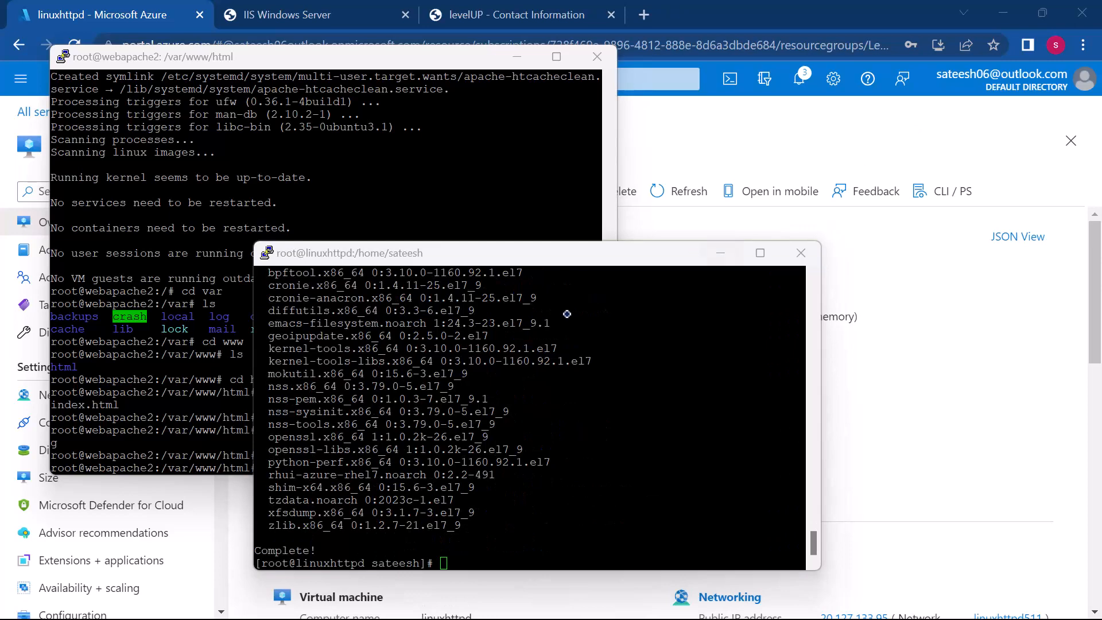
pyautogui.scroll(10, 515, 474)
pyautogui.scroll(-10, 515, 473)
# Step: Install the web server with sudo yum install httpd, approving the installation with y
pyautogui.click(466, 564)
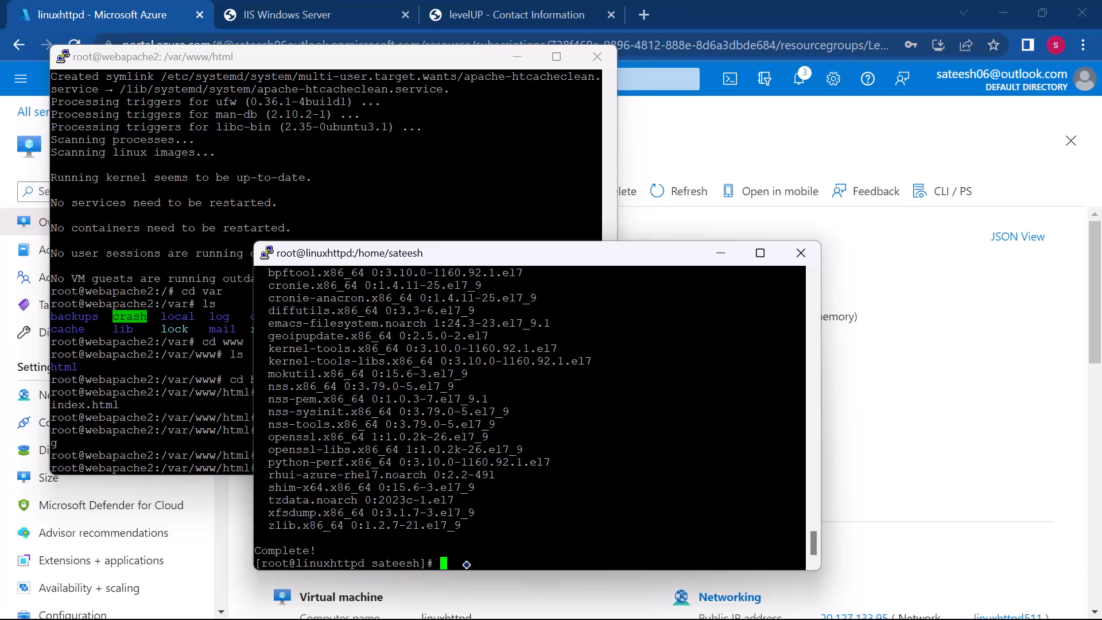
pyautogui.write('sudo yum install httpd')
pyautogui.press('Return')
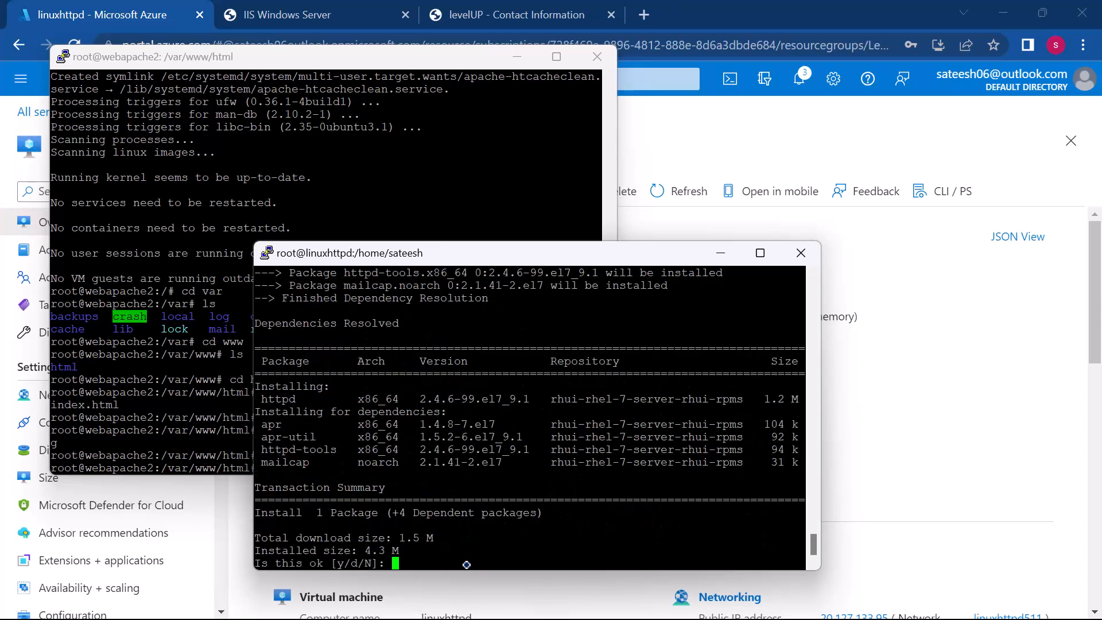
pyautogui.write('y')
pyautogui.press('Return')
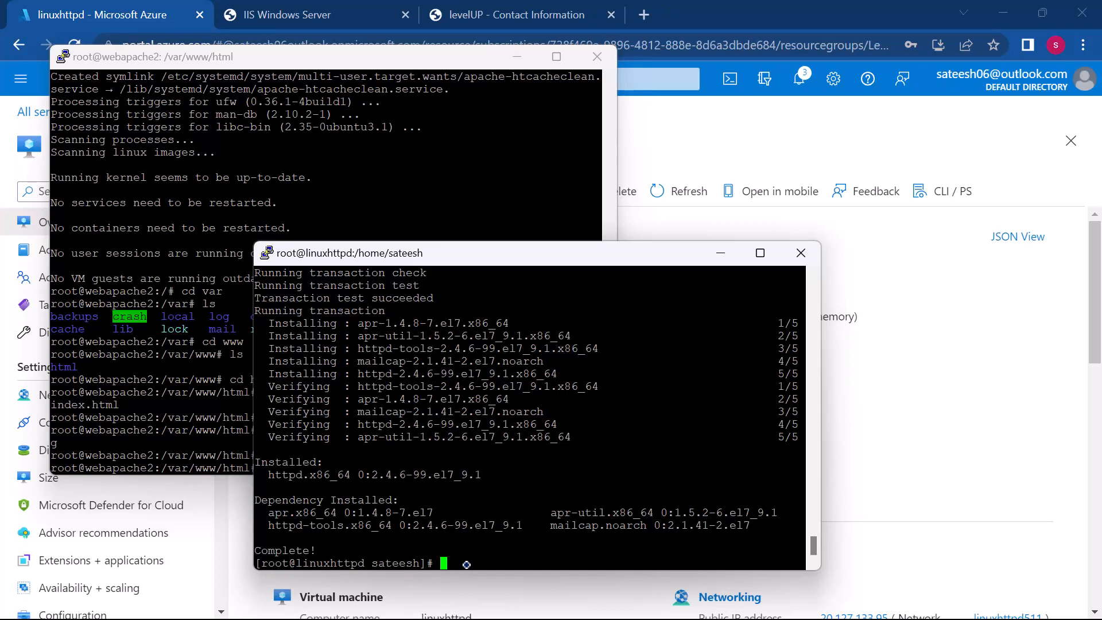
# Step: Enable the web server service at boot with sudo systemctl enable httpd
pyautogui.write('sudo systemctl')
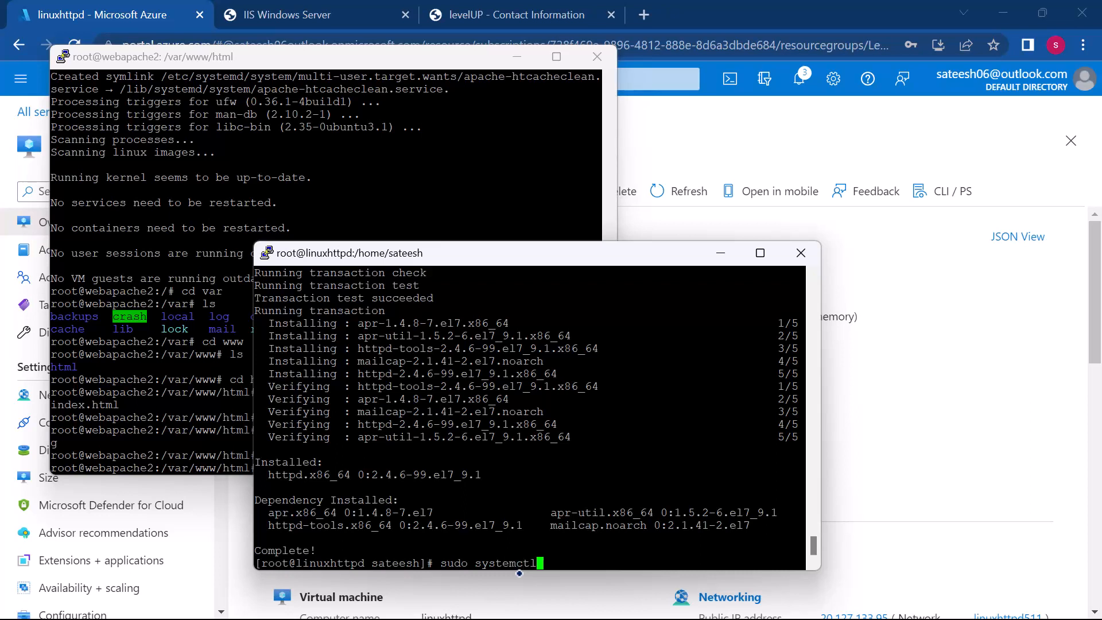
pyautogui.write(' enable httpd')
pyautogui.press('Return')
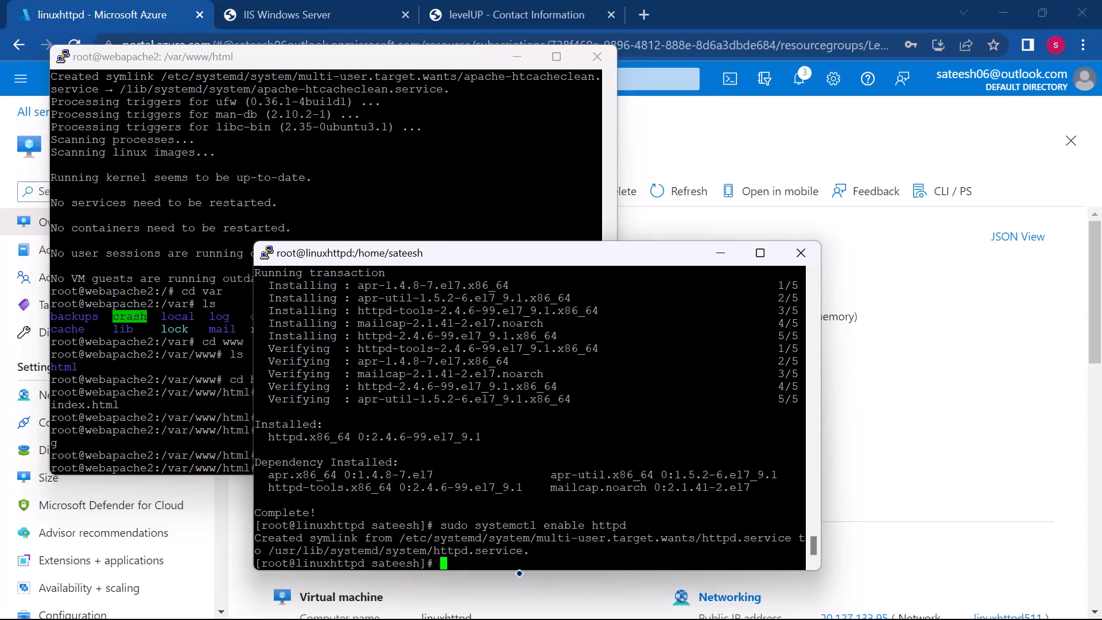
# Step: Start the web server service with sudo systemctl start httpd, reusing the previous command
pyautogui.press('Up')
pyautogui.press('Left')
pyautogui.press('Left')
pyautogui.press('Left')
pyautogui.press('Left')
pyautogui.press('Left')
pyautogui.press('Left')
pyautogui.press('BackSpace')
pyautogui.press('BackSpace')
pyautogui.press('BackSpace')
pyautogui.press('BackSpace')
pyautogui.press('BackSpace')
pyautogui.press('BackSpace')
pyautogui.write('start')
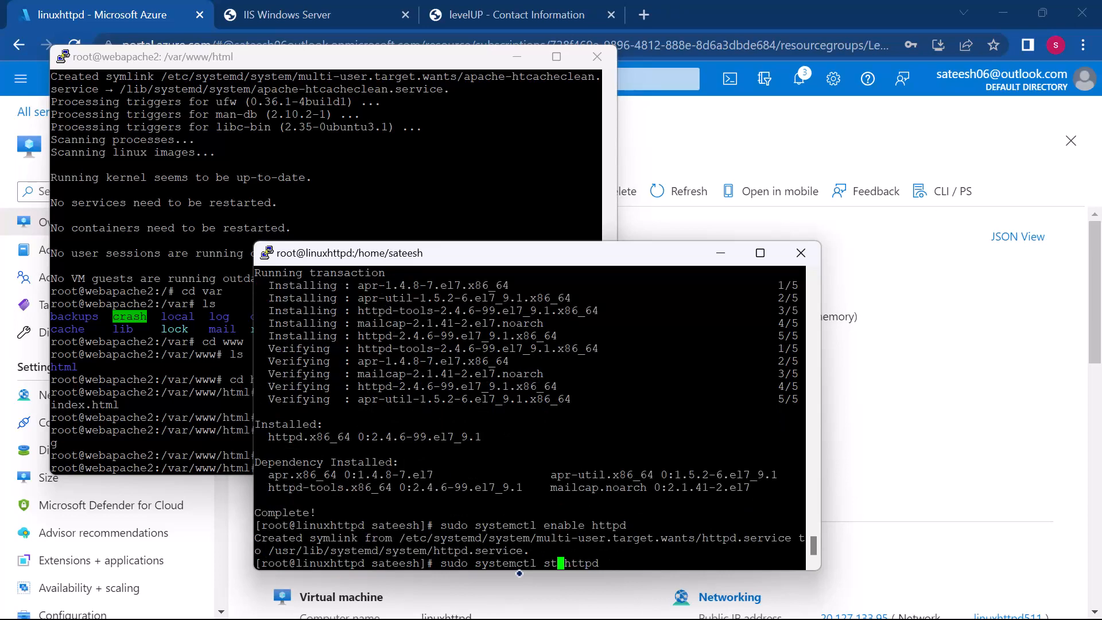
pyautogui.press('Return')
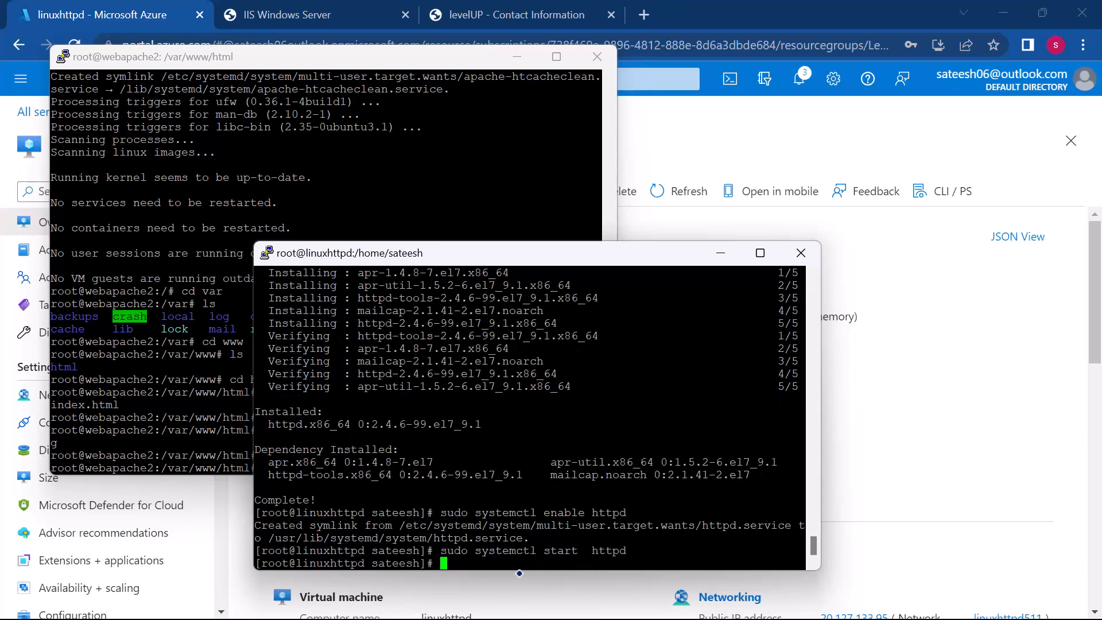
# Step: Copy linuxhttpd's public IP address from the Azure portal and load 20.127.133.95 in a new browser tab
pyautogui.click(930, 414)
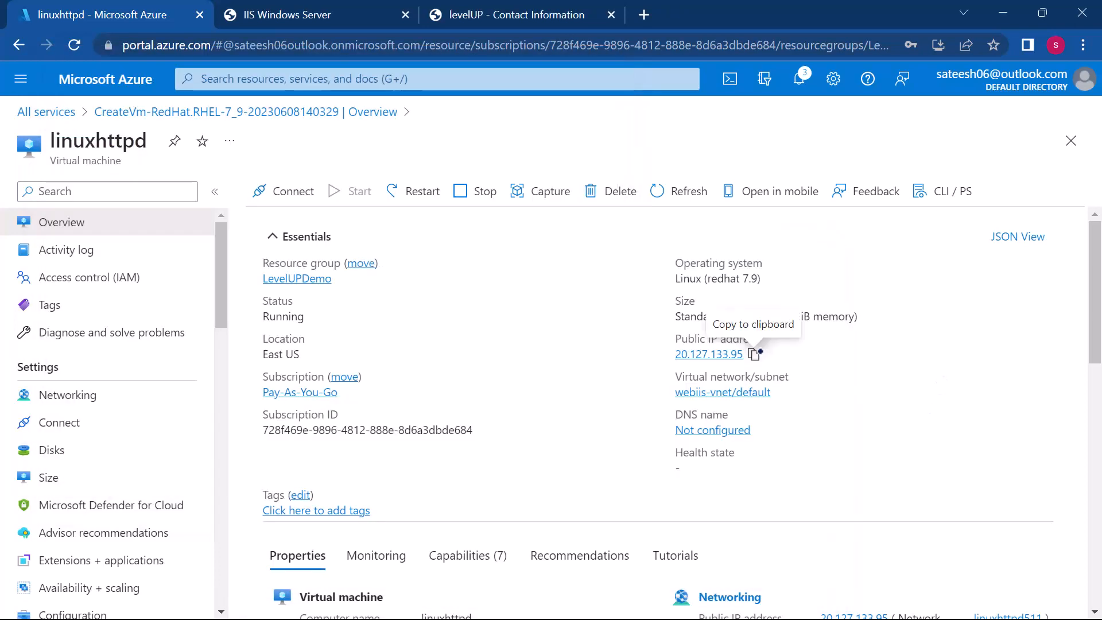
pyautogui.click(753, 354)
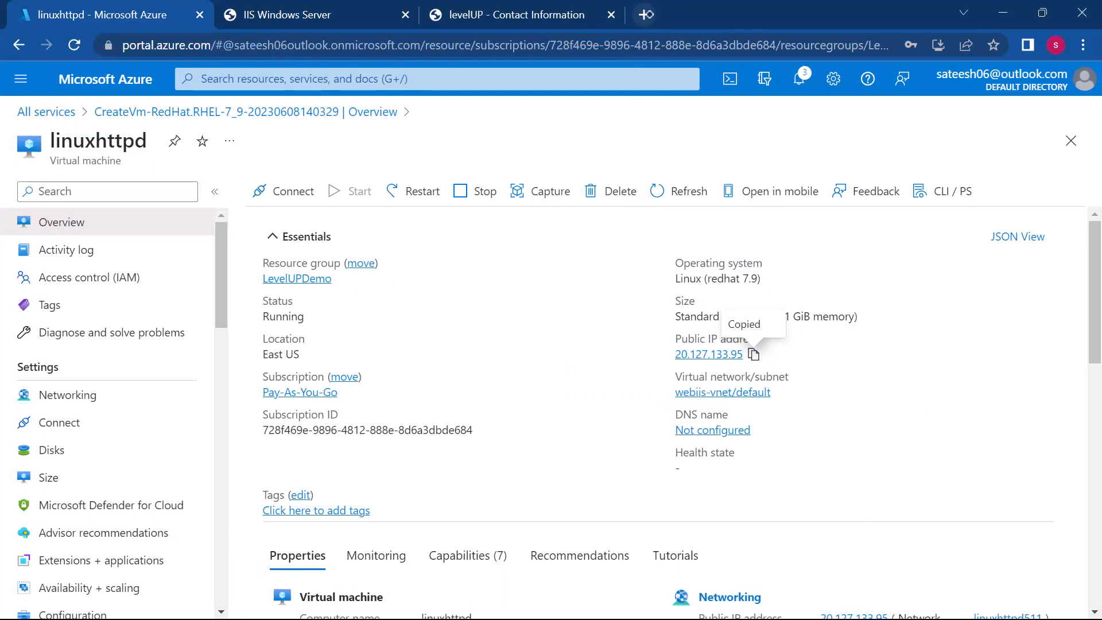
pyautogui.click(644, 14)
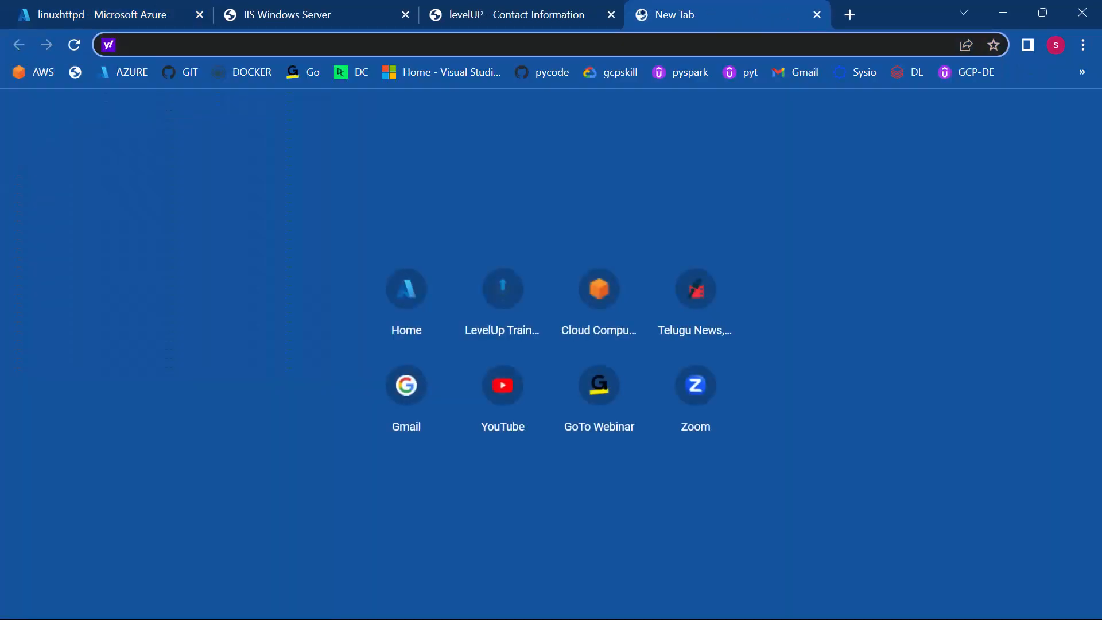
pyautogui.hotkey('ctrl', 'v')
pyautogui.press('Return')
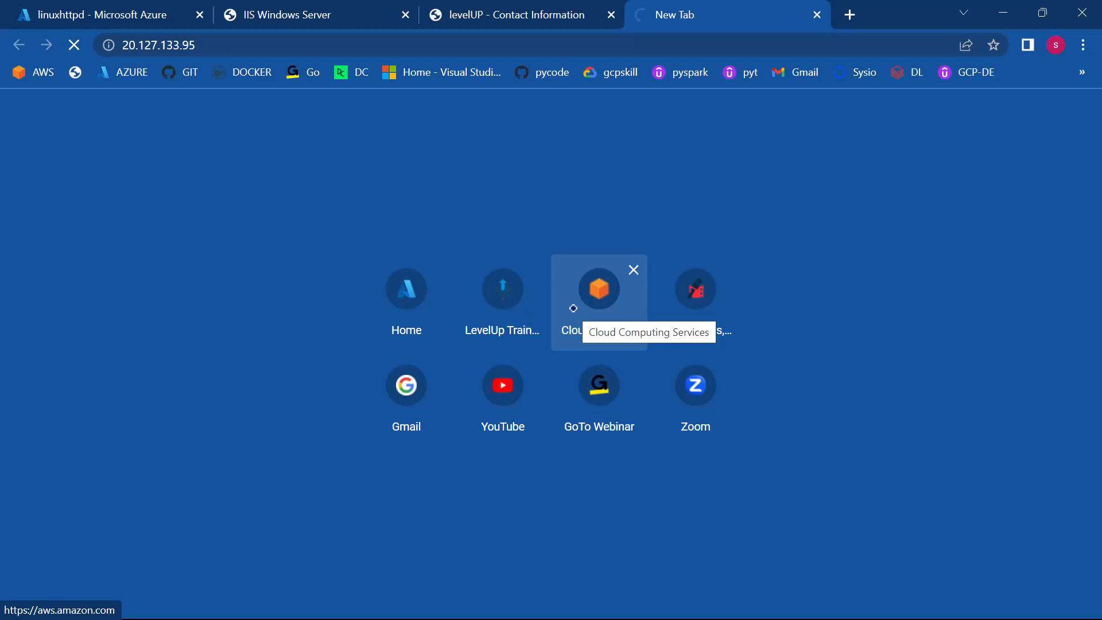
# Step: Switch back to the linuxhttpd PuTTY session and maximize its window to review the httpd installation and service commands
pyautogui.press('super')
pyautogui.moveTo(754, 599)
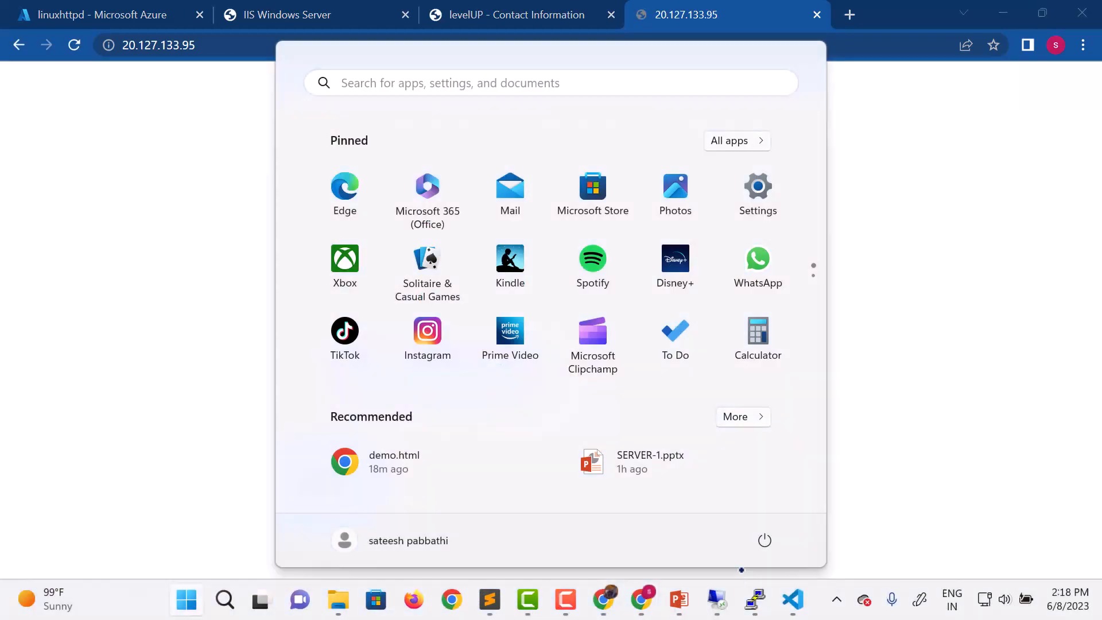
pyautogui.click(804, 528)
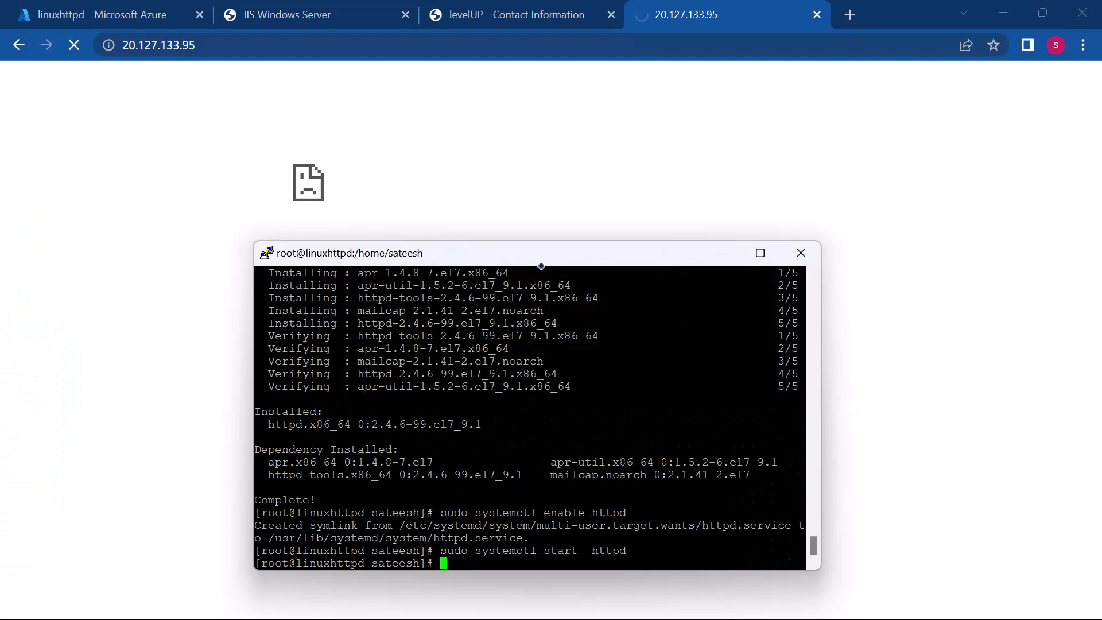
pyautogui.click(763, 252)
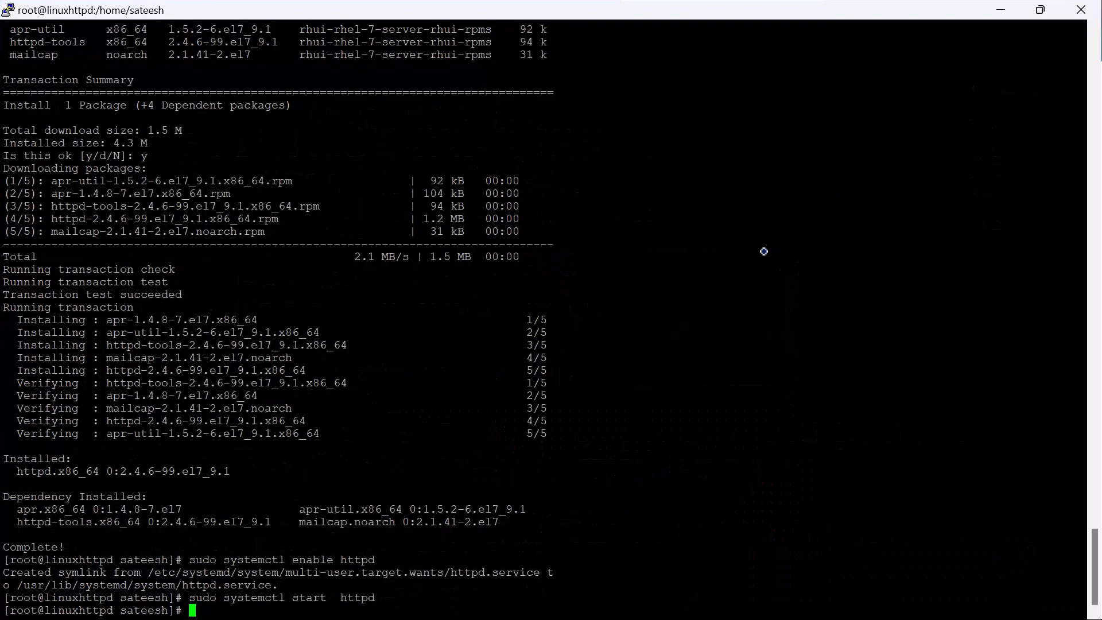
pyautogui.press('super')
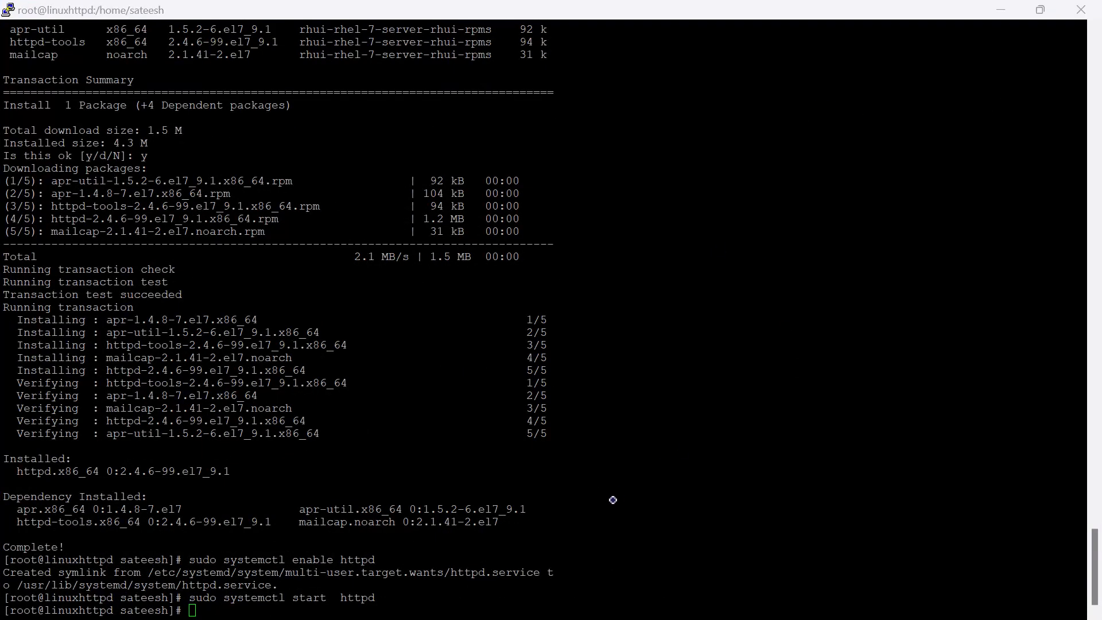
# Step: Clear the terminal output in the linuxhttpd session
pyautogui.click(516, 603)
pyautogui.write('cl')
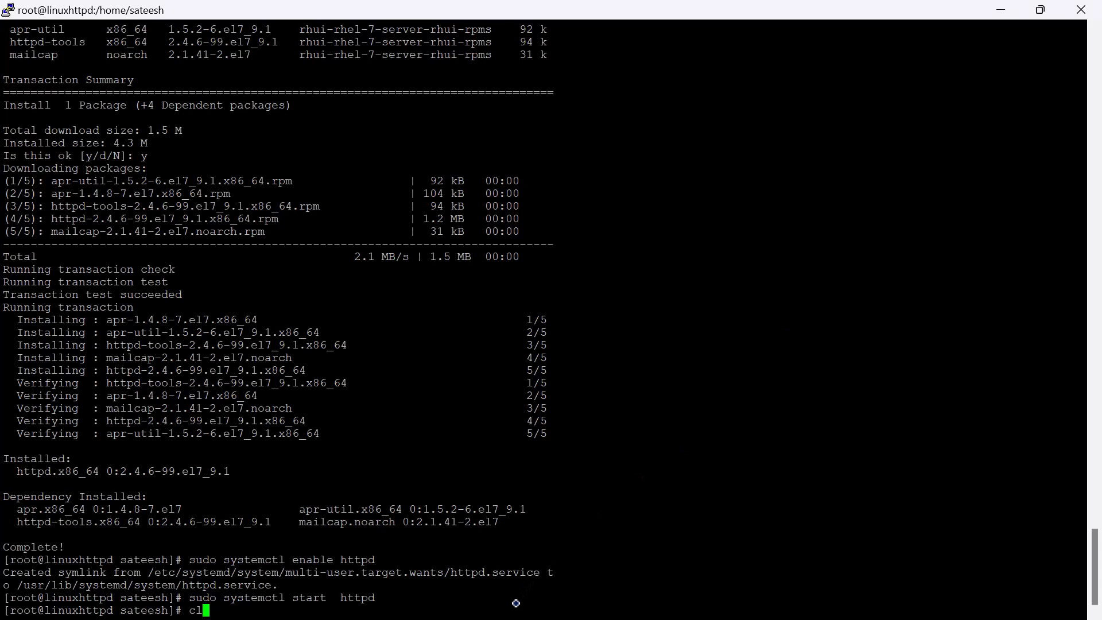
pyautogui.write('ear')
pyautogui.press('Return')
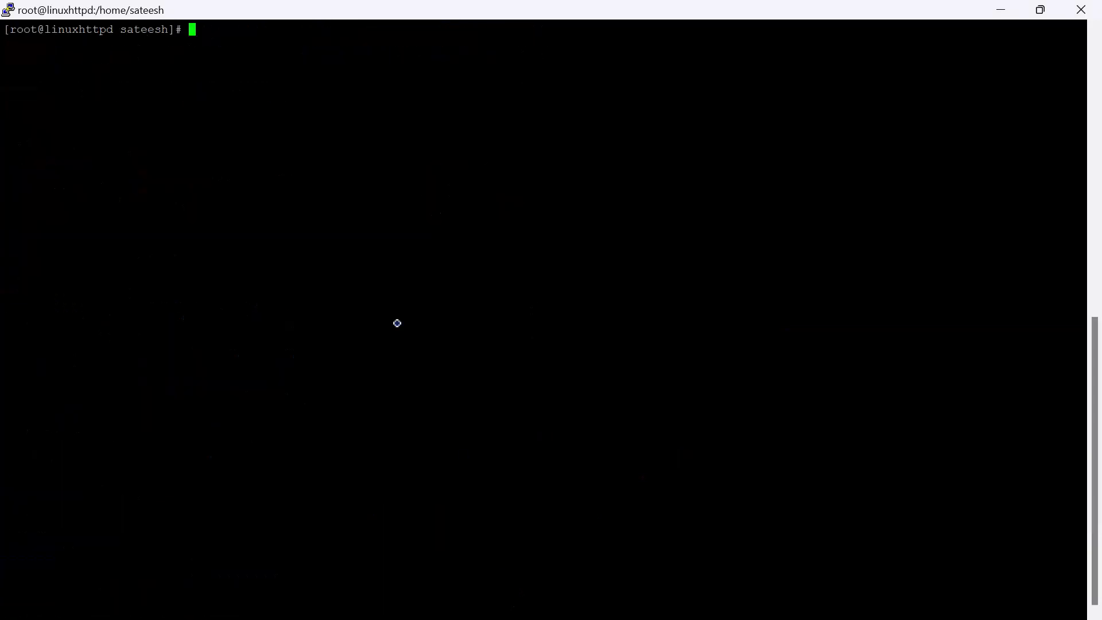
# Step: Permanently open TCP port 80 in the public firewall zone with sudo firewall-cmd --zone=public --add-port=80/tcp --permanent
pyautogui.write('sudo firewall-cmd ')
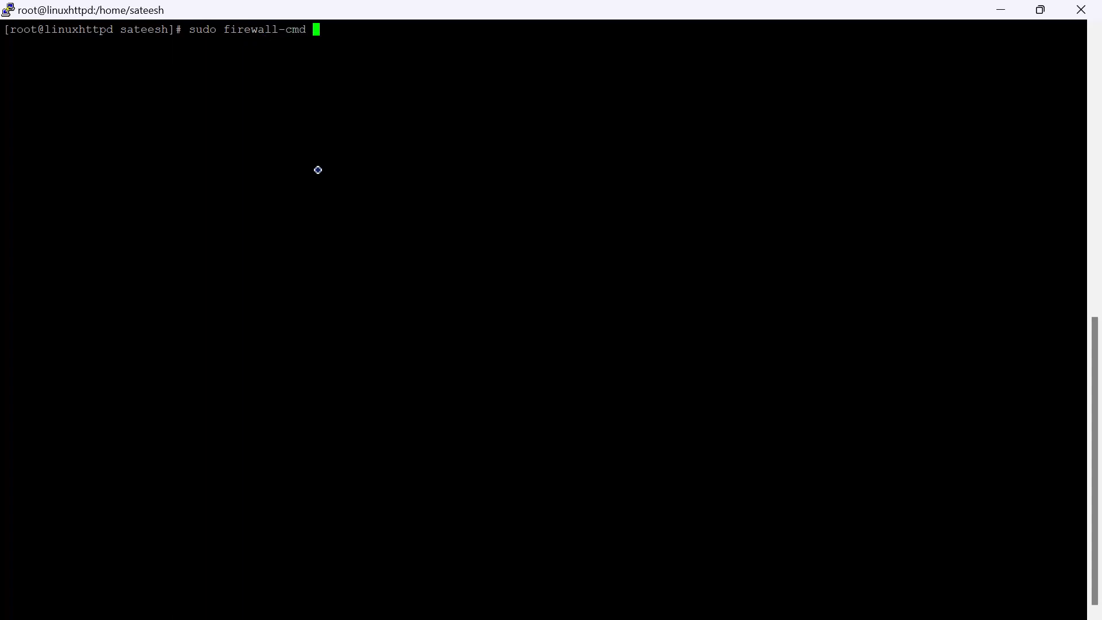
pyautogui.write('--zone=public --add')
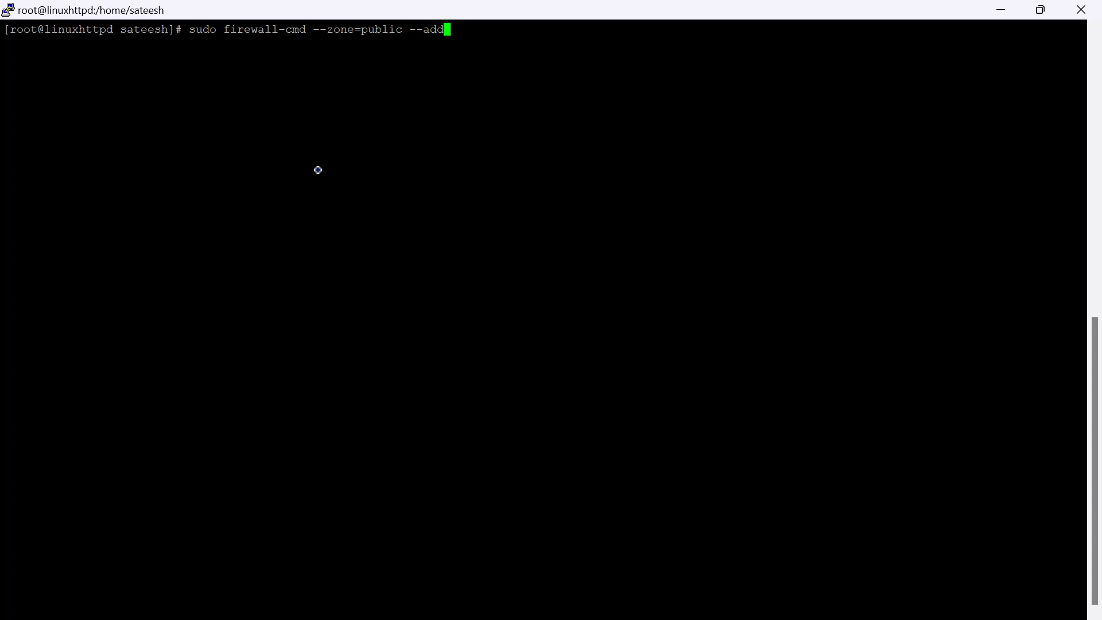
pyautogui.write('-port=80/tcp --per')
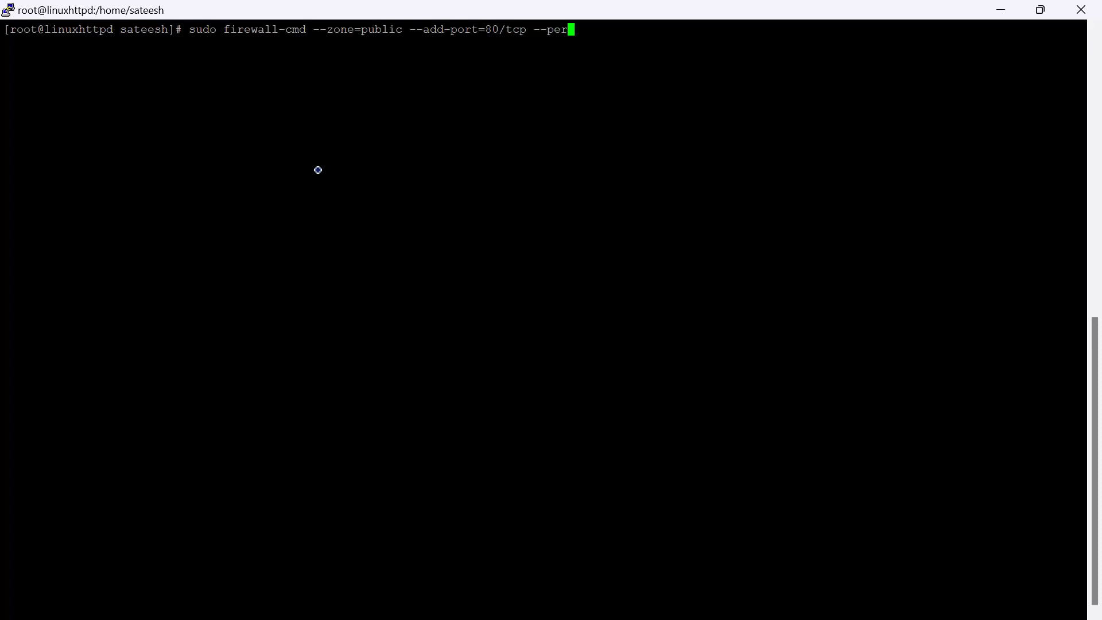
pyautogui.write('manent')
pyautogui.press('Return')
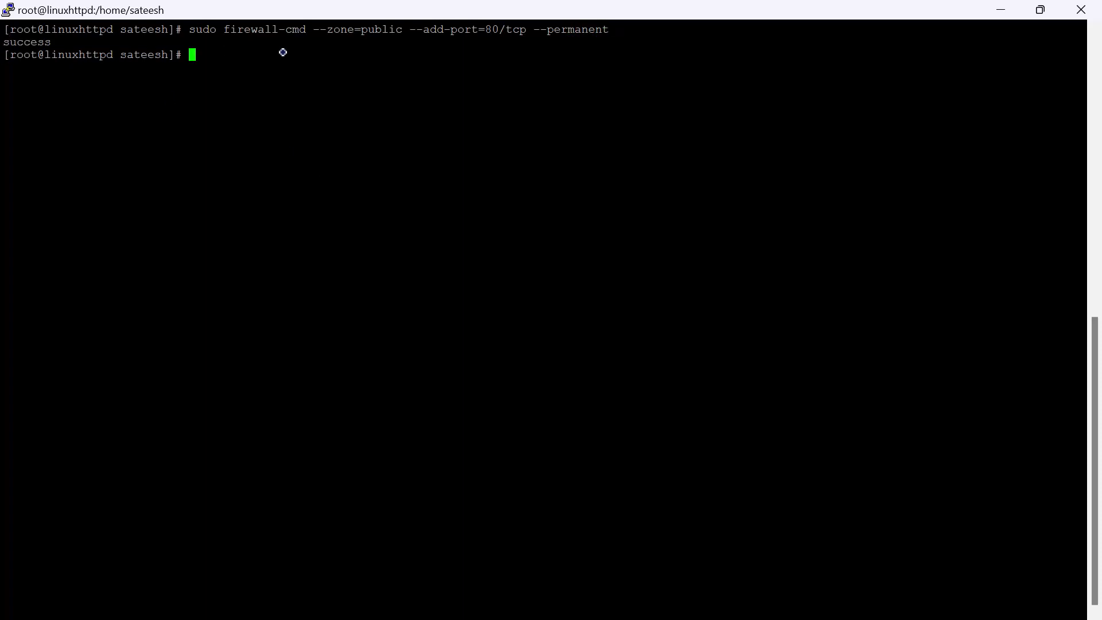
# Step: Try to reload the firewall by running sudo firewall-cmd reload
pyautogui.write('sudo firewall-cm')
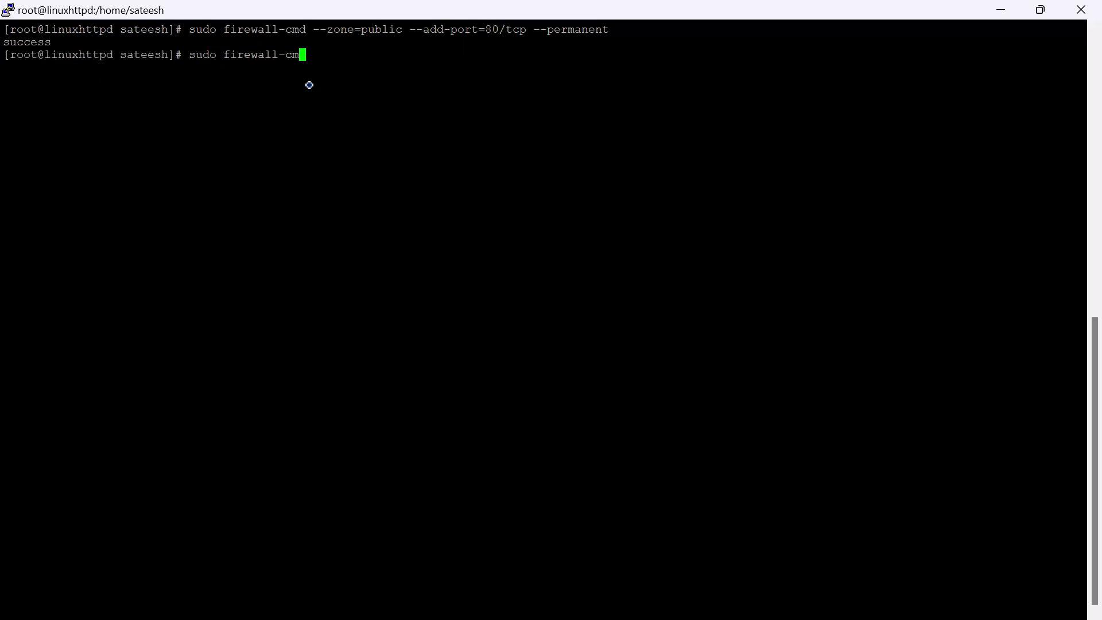
pyautogui.write('d relaod')
pyautogui.press('BackSpace')
pyautogui.press('BackSpace')
pyautogui.press('BackSpace')
pyautogui.press('BackSpace')
pyautogui.write('load')
pyautogui.press('Return')
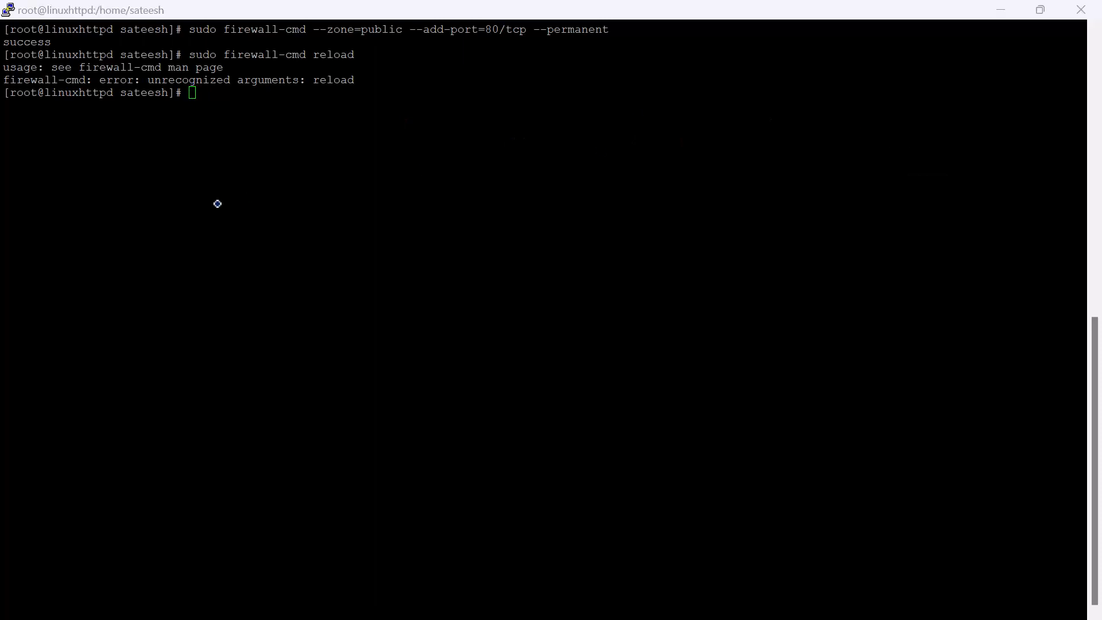
# Step: Correct the previous command to sudo firewall-cmd --reload and run it to apply the firewall rules
pyautogui.press('Up')
pyautogui.press('Left')
pyautogui.press('Left')
pyautogui.press('Left')
pyautogui.press('Left')
pyautogui.press('Left')
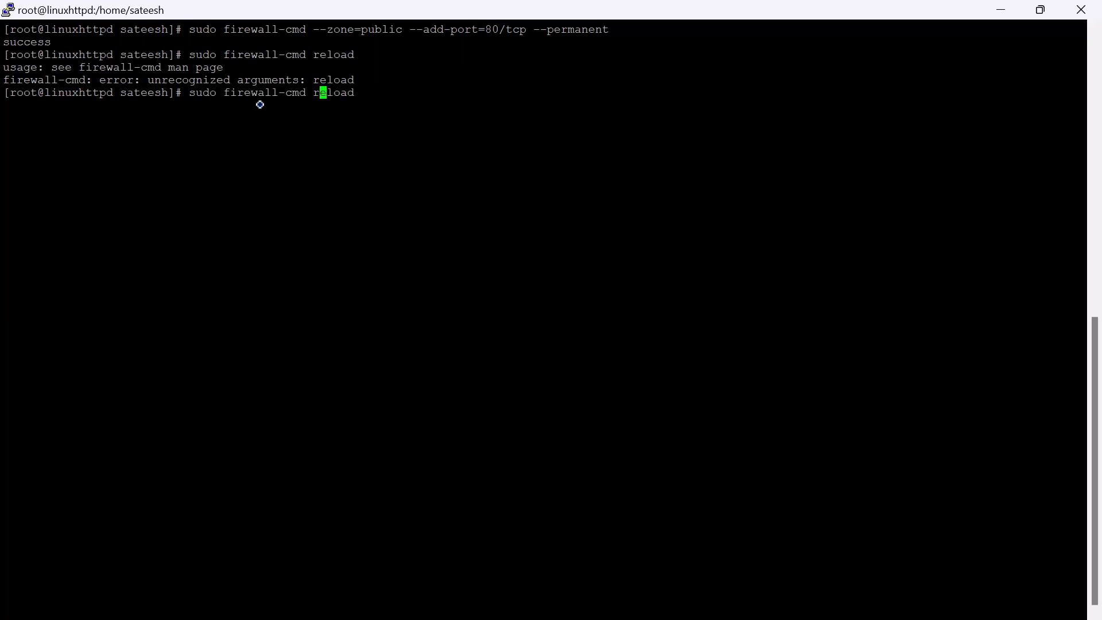
pyautogui.press('Left')
pyautogui.write('--')
pyautogui.press('Return')
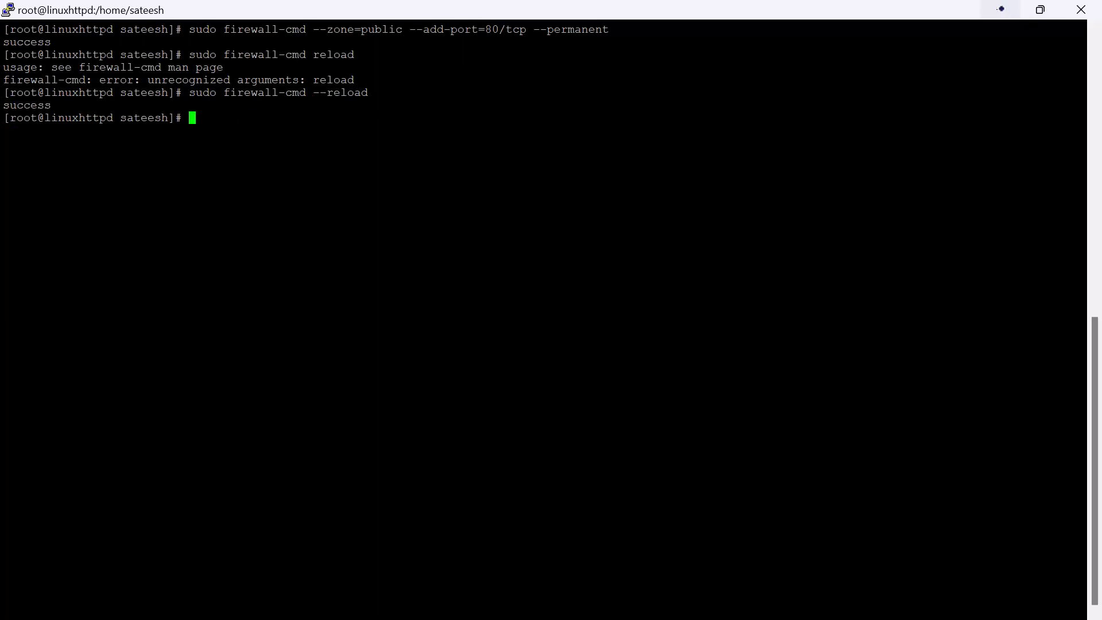
# Step: Switch to the Chrome browser and load 20.127.133.95 again to check the httpd web page
pyautogui.click(1001, 8)
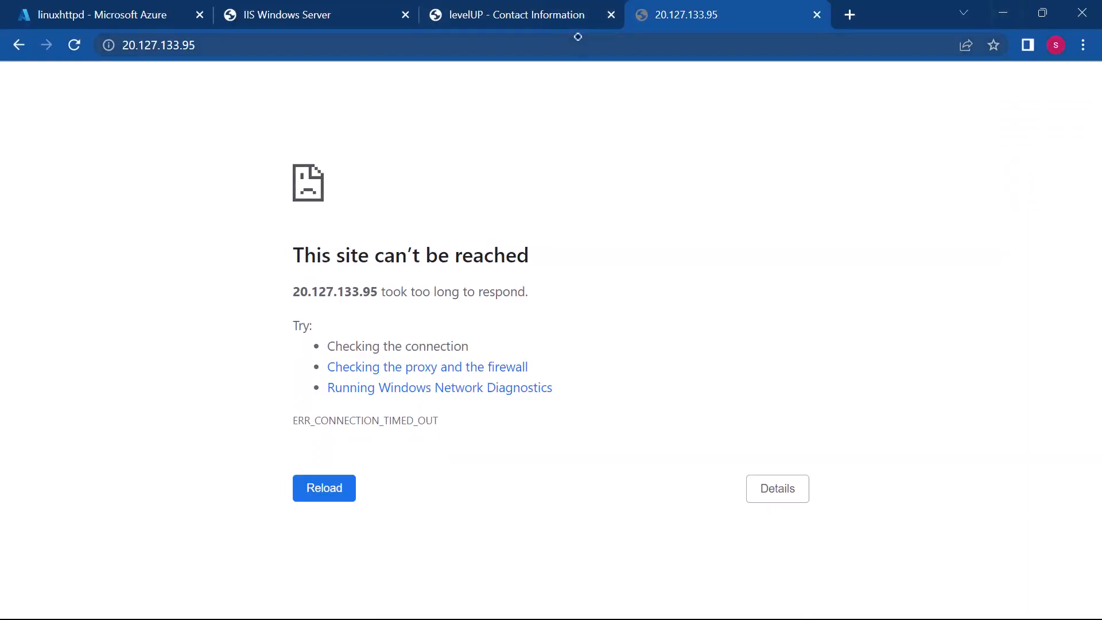
pyautogui.click(540, 41)
pyautogui.press('Return')
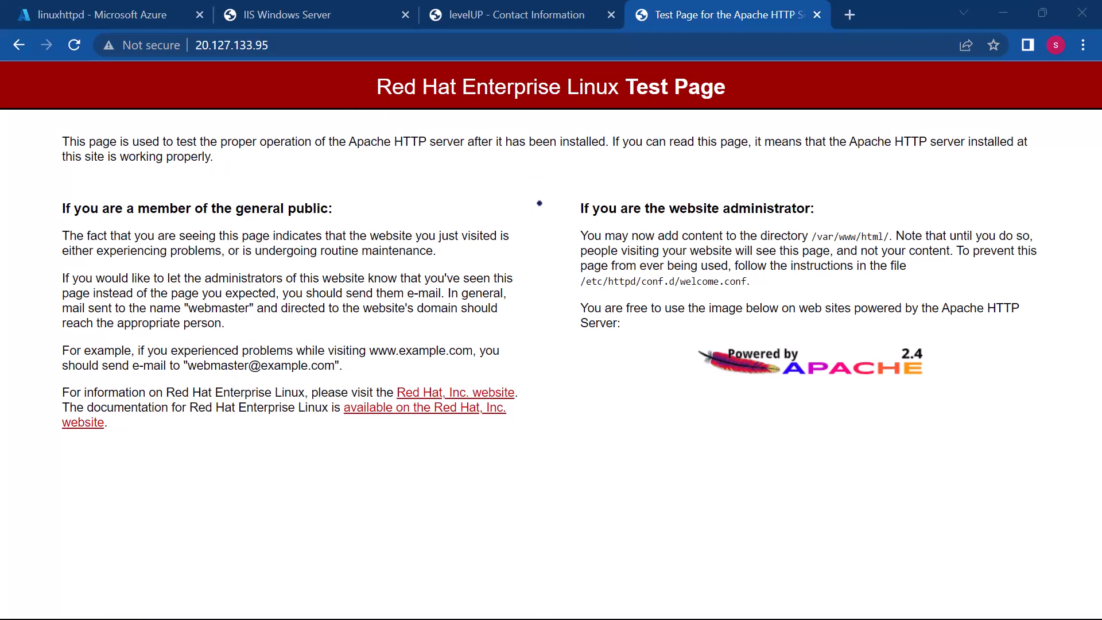
# Step: Switch to the Azure Class 1 Agenda in Sublime Text and review the covered items and the remaining Tomcat and Ngnix tasks
pyautogui.press('super')
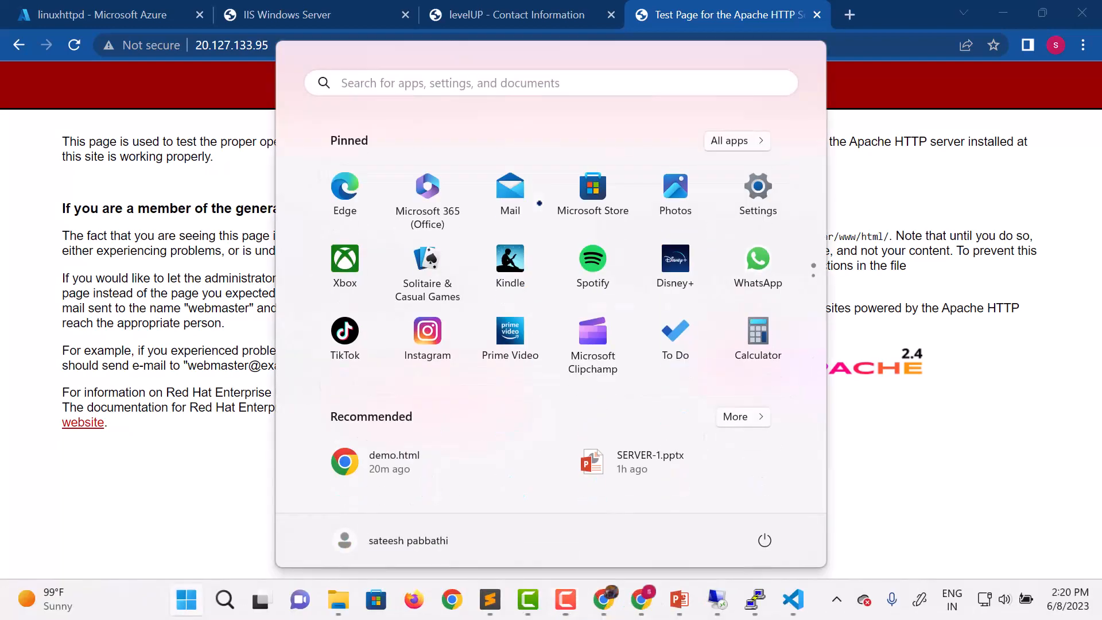
pyautogui.moveTo(490, 597)
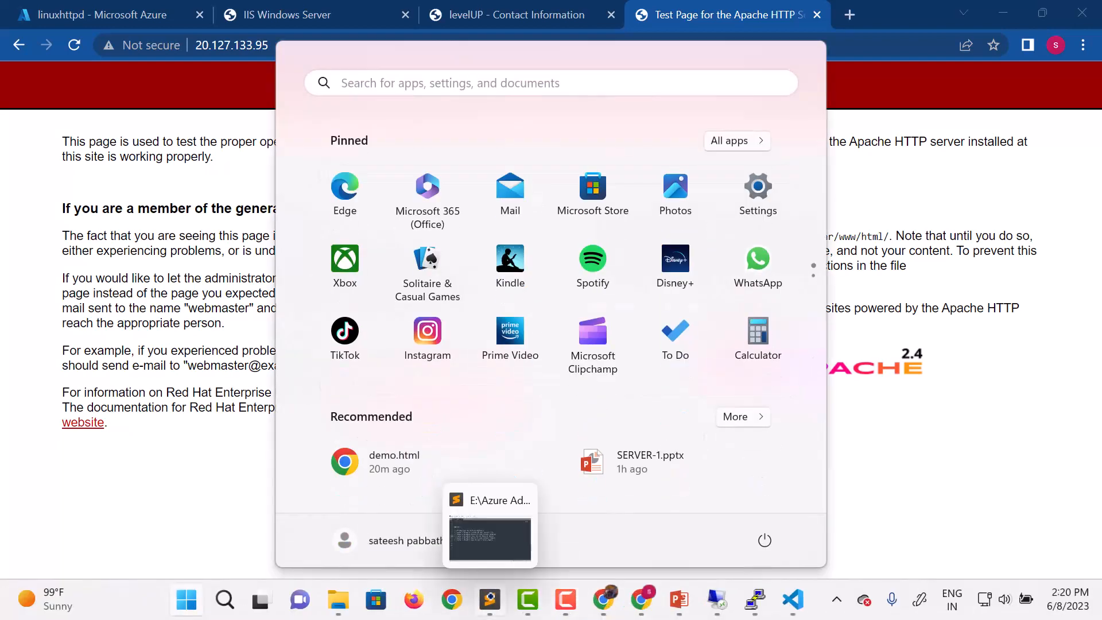
pyautogui.click(482, 539)
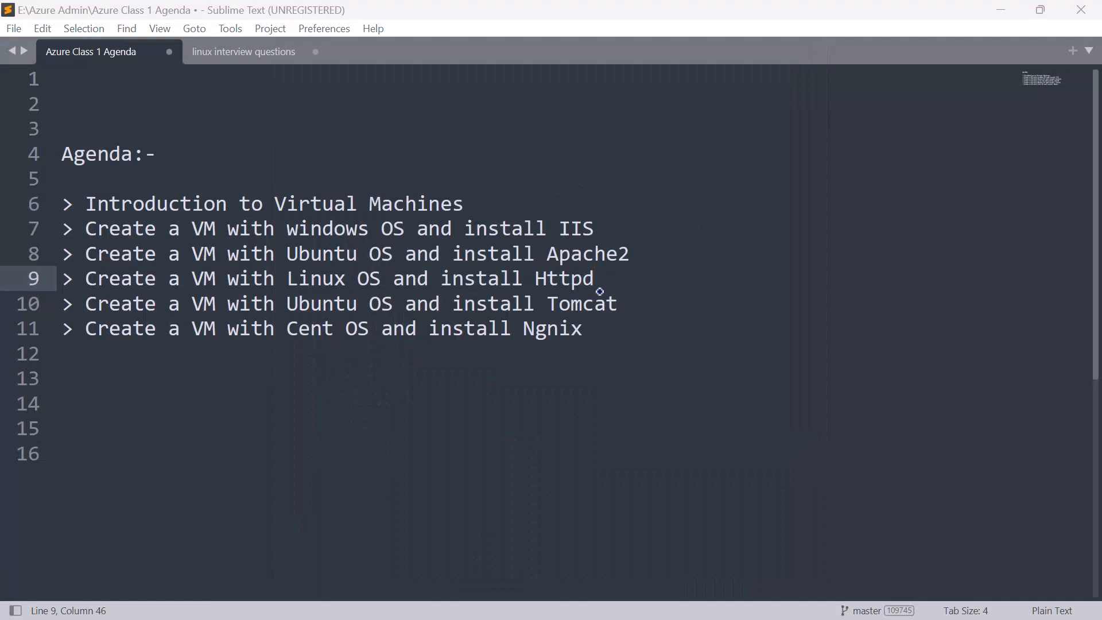
pyautogui.moveTo(597, 279); pyautogui.dragTo(242, 172)
pyautogui.hotkey('shift', 'Down')
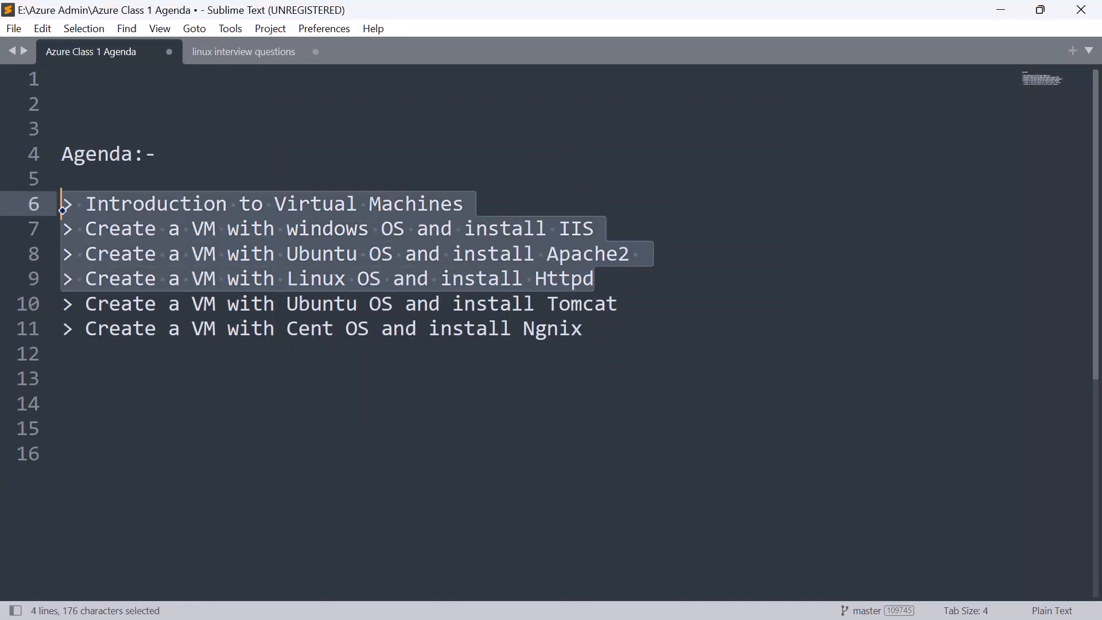
pyautogui.click(592, 327)
pyautogui.moveTo(592, 327); pyautogui.dragTo(79, 327)
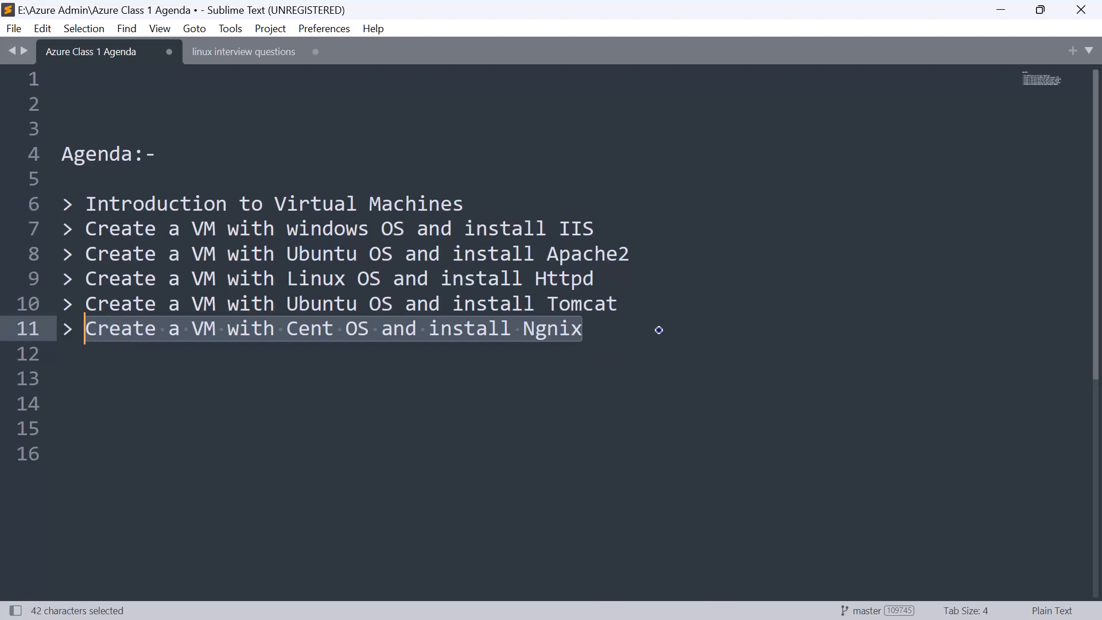
pyautogui.click(629, 305)
pyautogui.moveTo(629, 304); pyautogui.dragTo(80, 299)
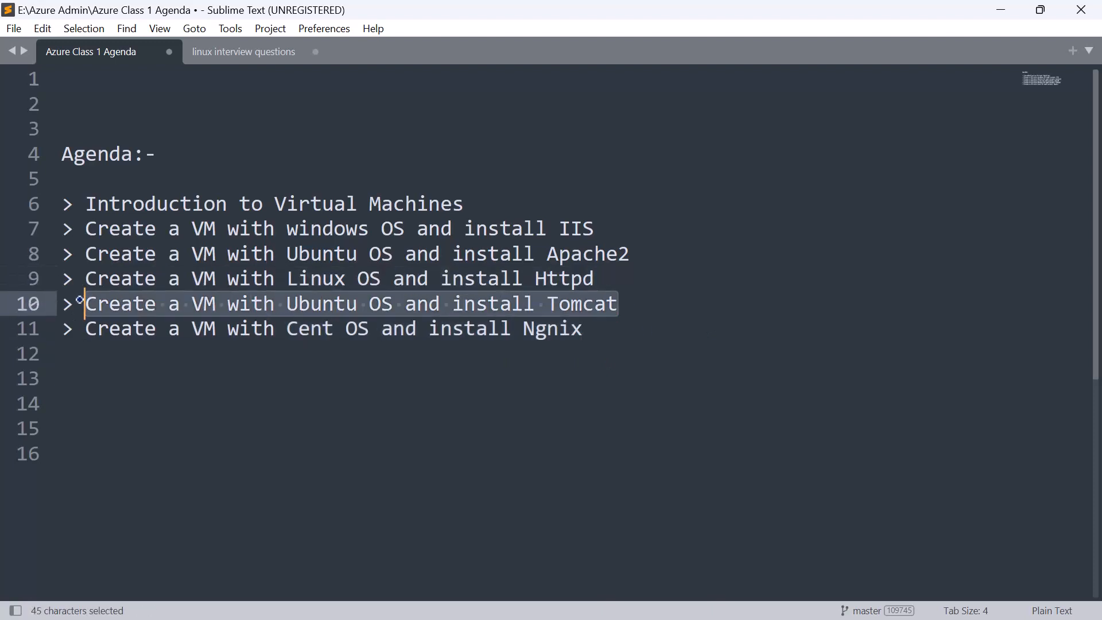
pyautogui.click(572, 358)
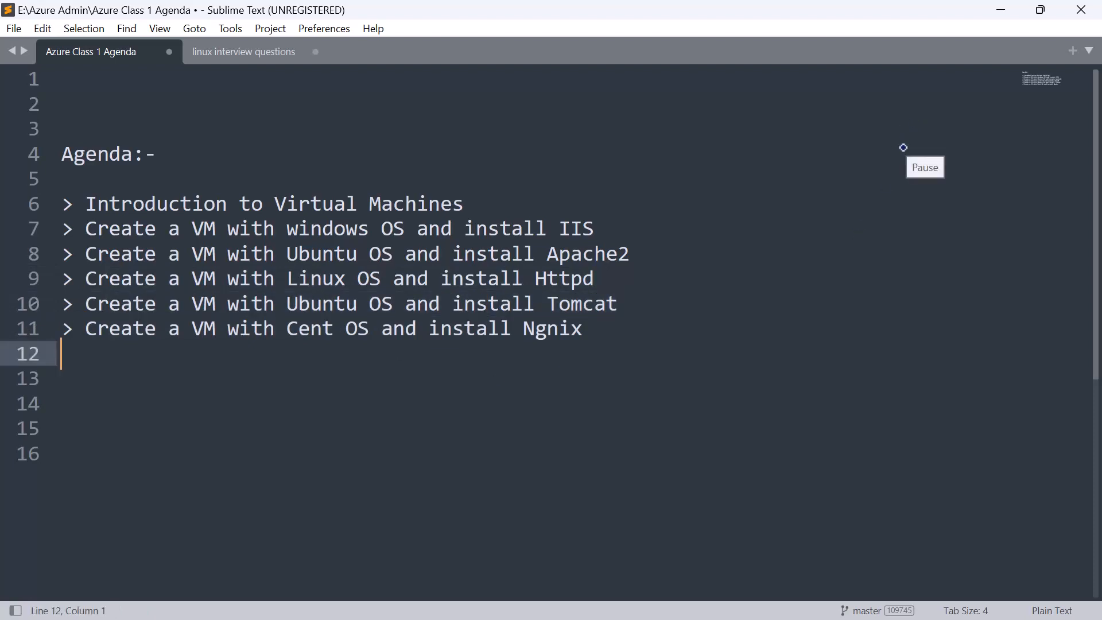
# Step: Return to the Azure portal in Chrome and start creating a new Azure virtual machine from the virtual machines list
pyautogui.press('super')
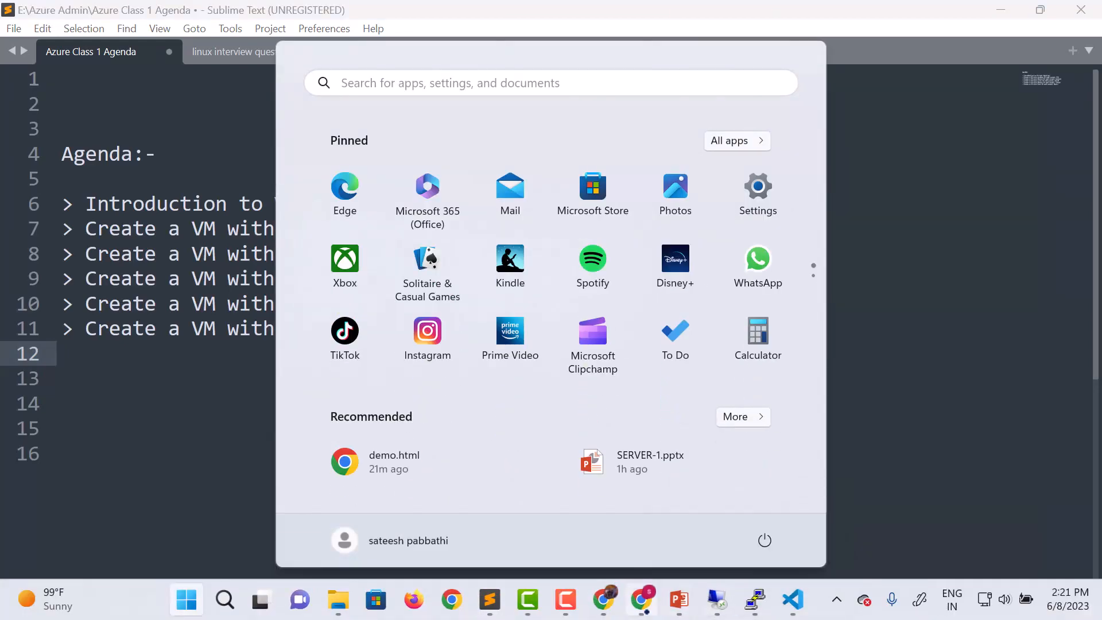
pyautogui.moveTo(601, 600)
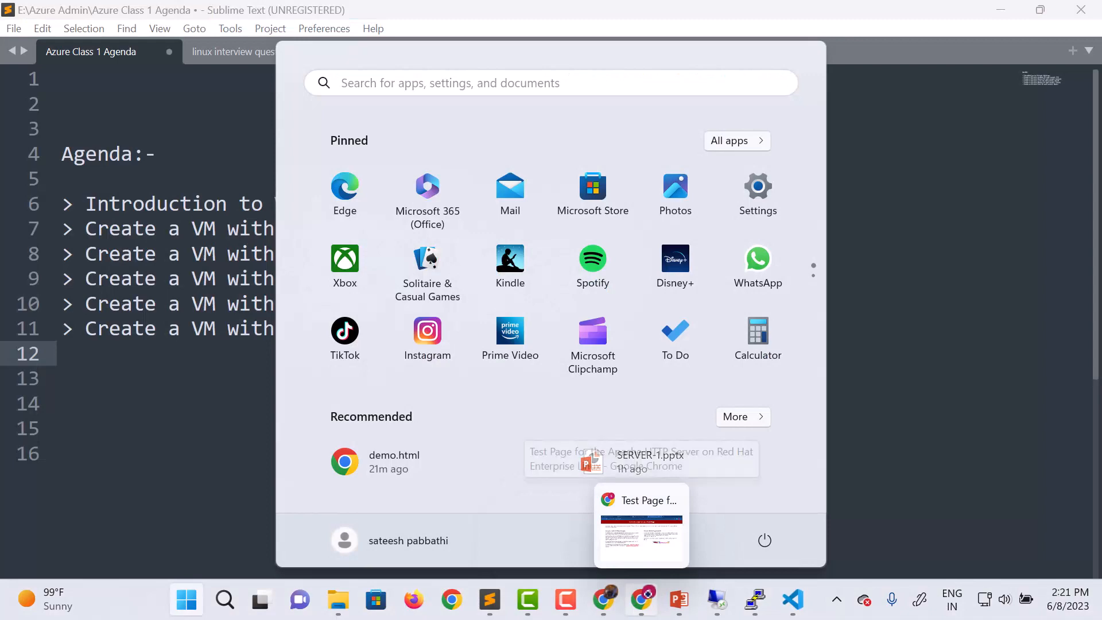
pyautogui.click(641, 600)
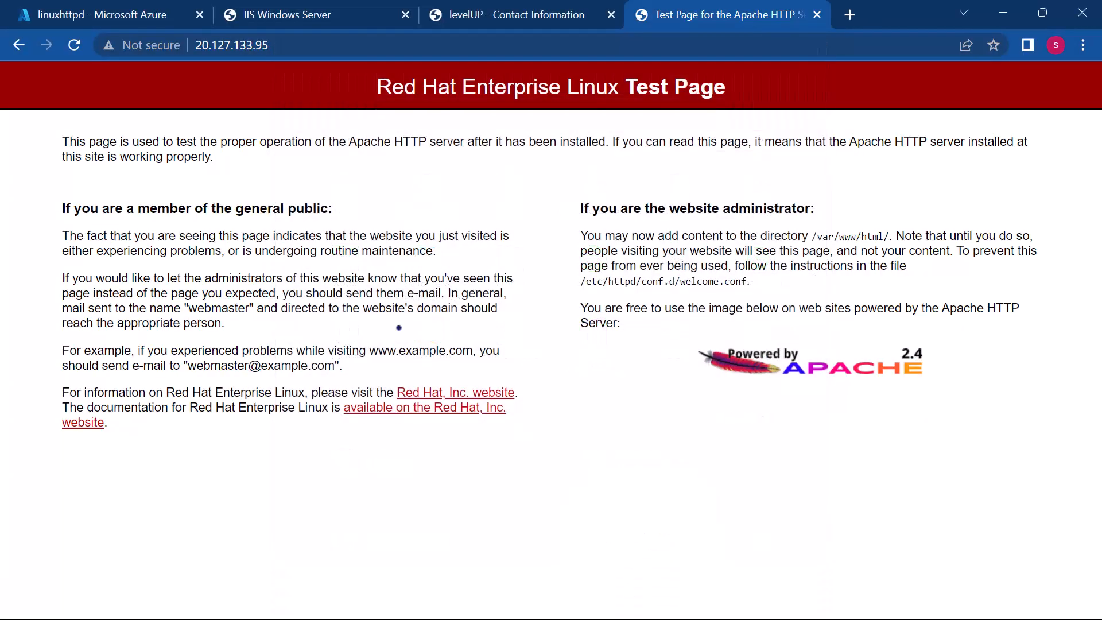
pyautogui.click(125, 11)
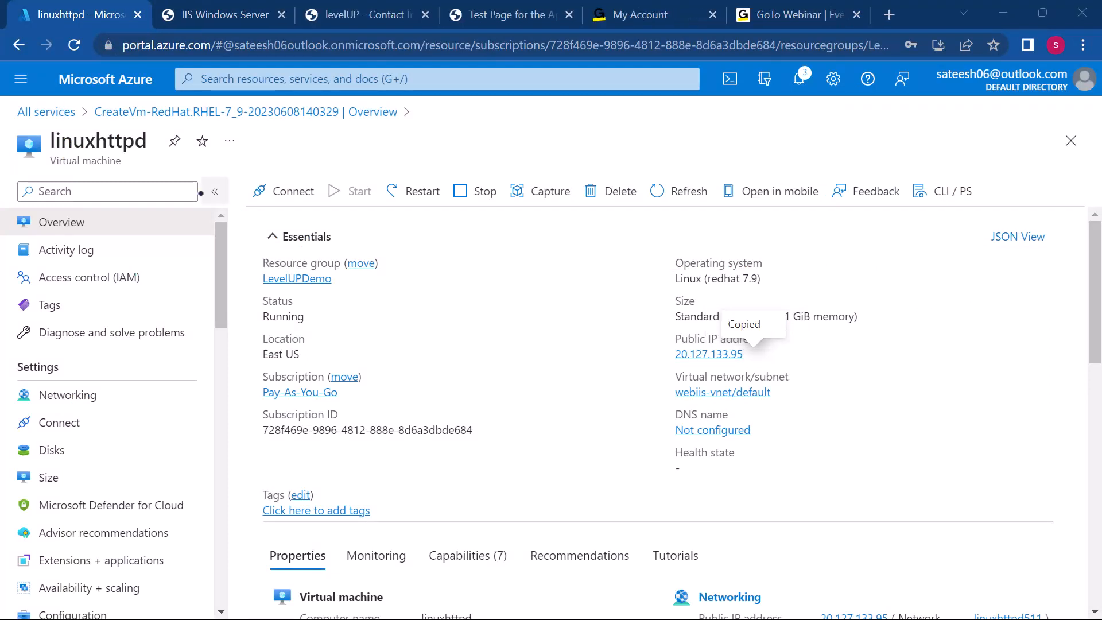
pyautogui.click(59, 113)
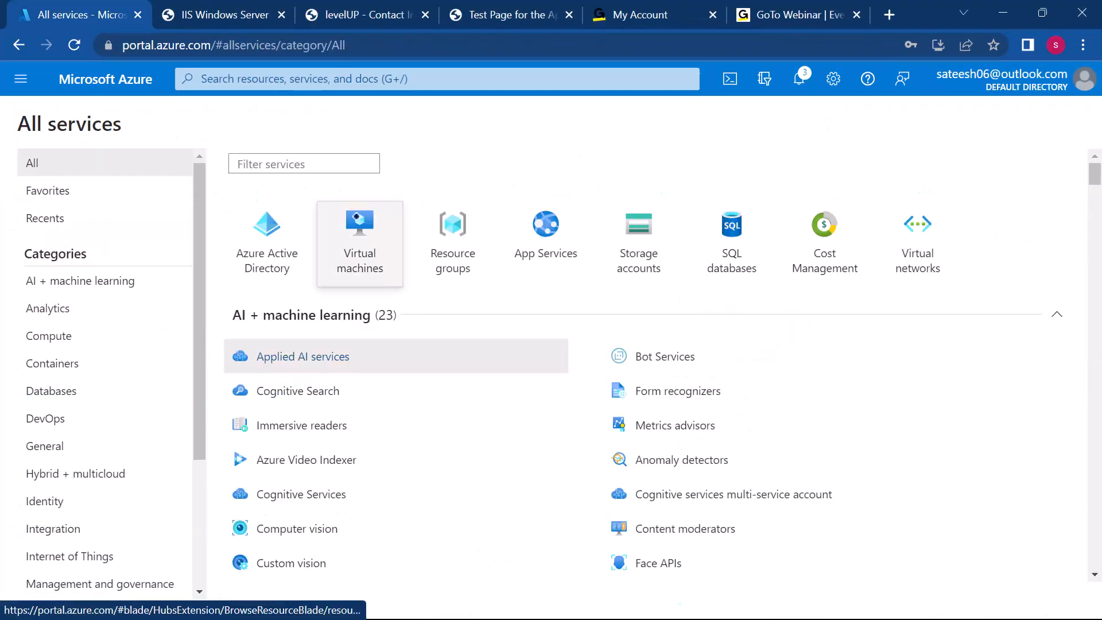
pyautogui.click(360, 236)
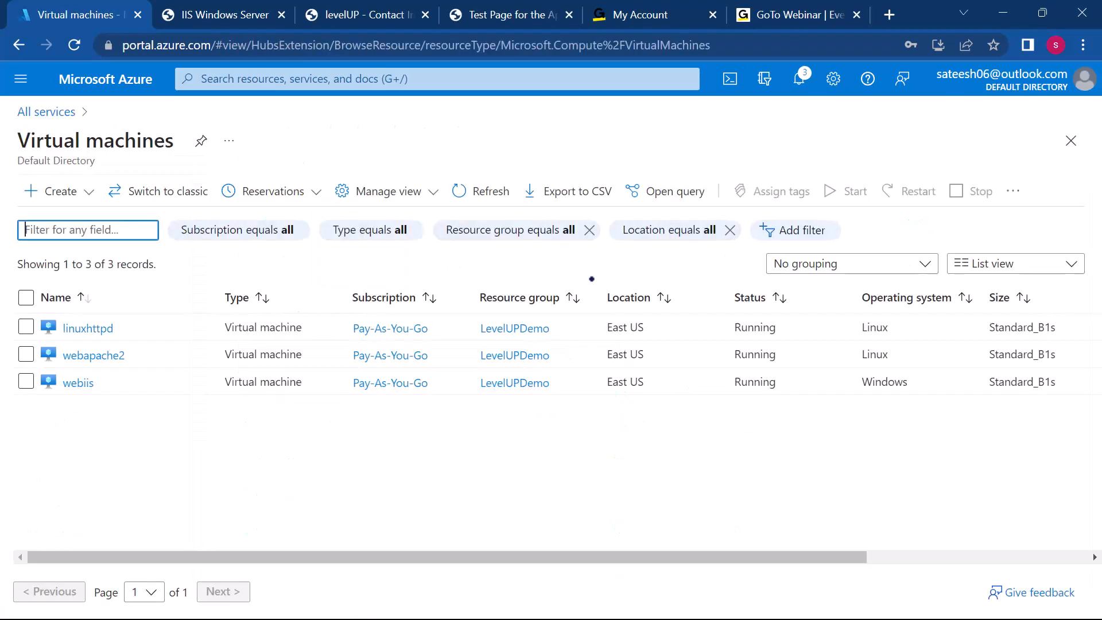
pyautogui.click(43, 189)
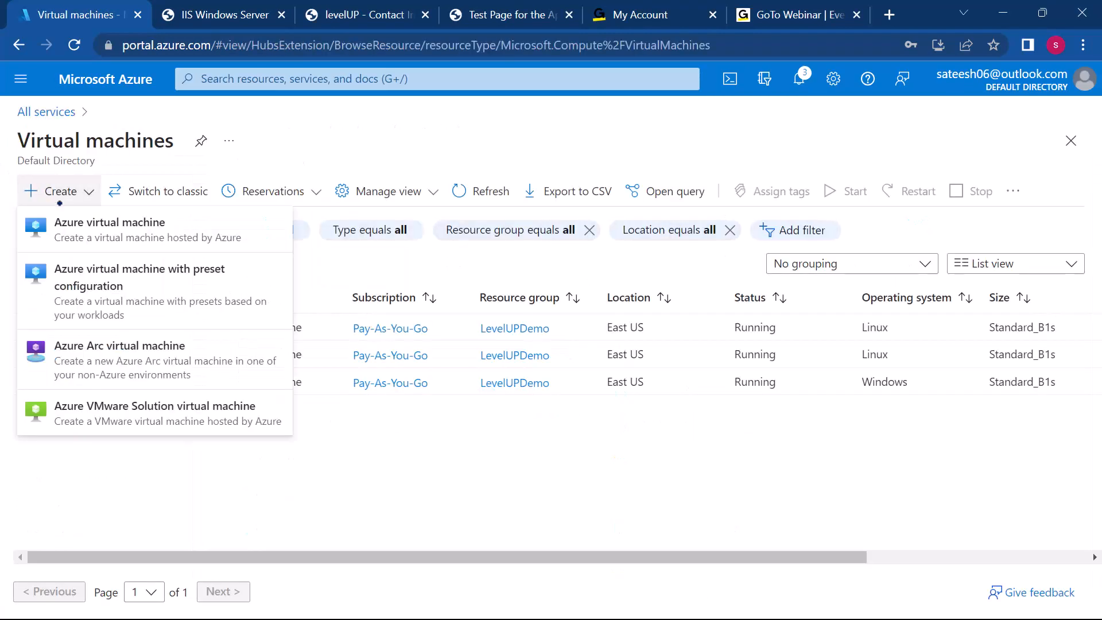
pyautogui.click(71, 220)
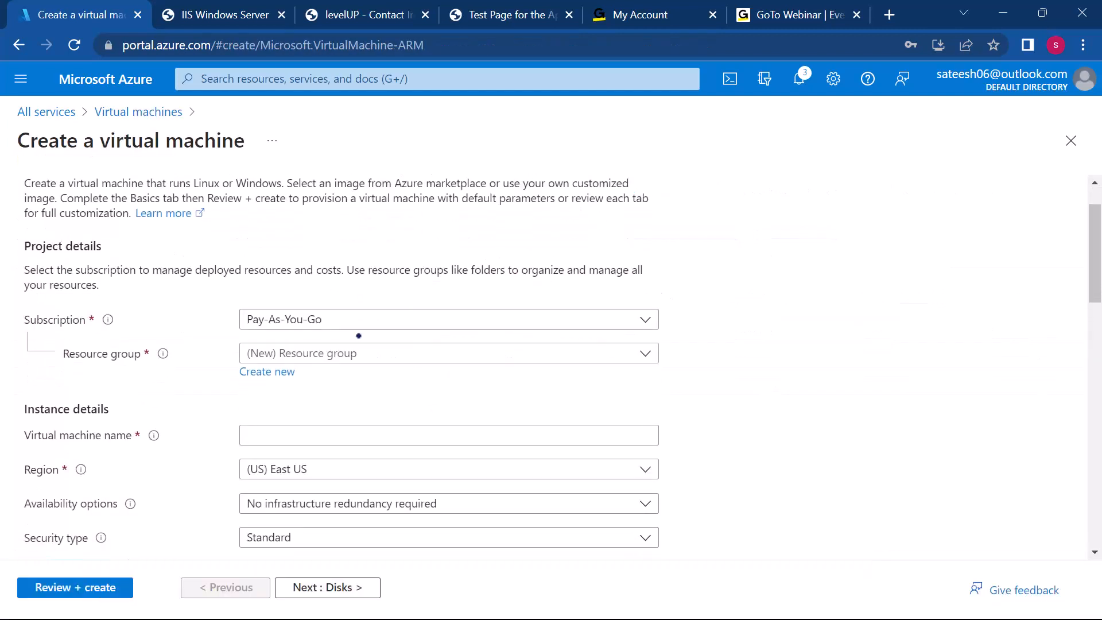
# Step: Assign the new virtual machine to the LevelUPDemo resource group and name it tomcatweb
pyautogui.click(319, 354)
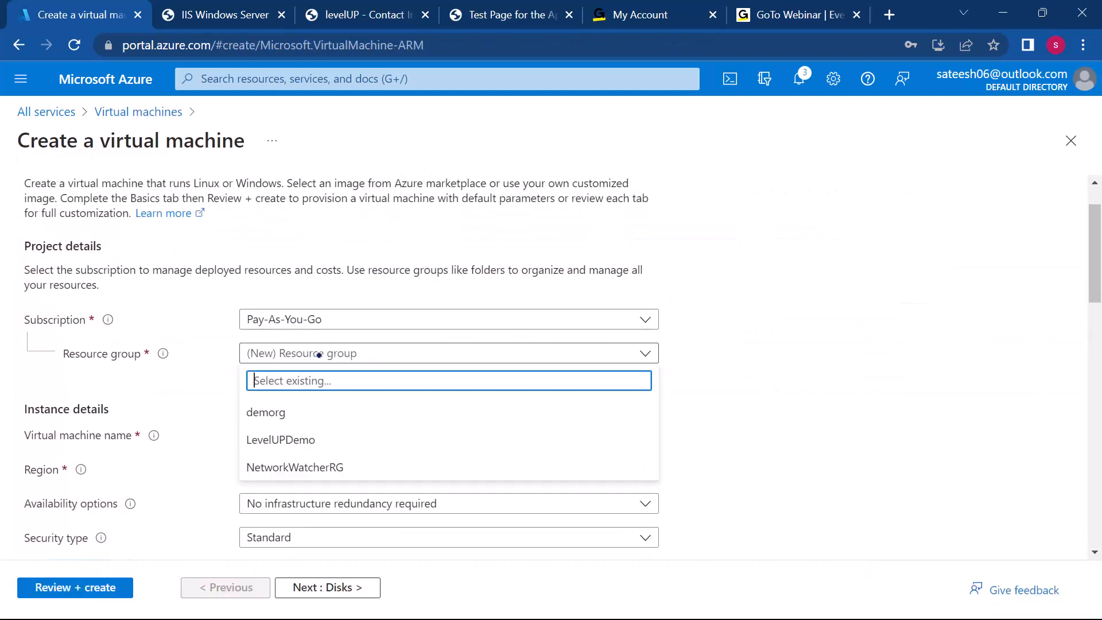
pyautogui.click(285, 440)
pyautogui.scroll(-1, 408, 458)
pyautogui.click(341, 352)
pyautogui.write('tomat')
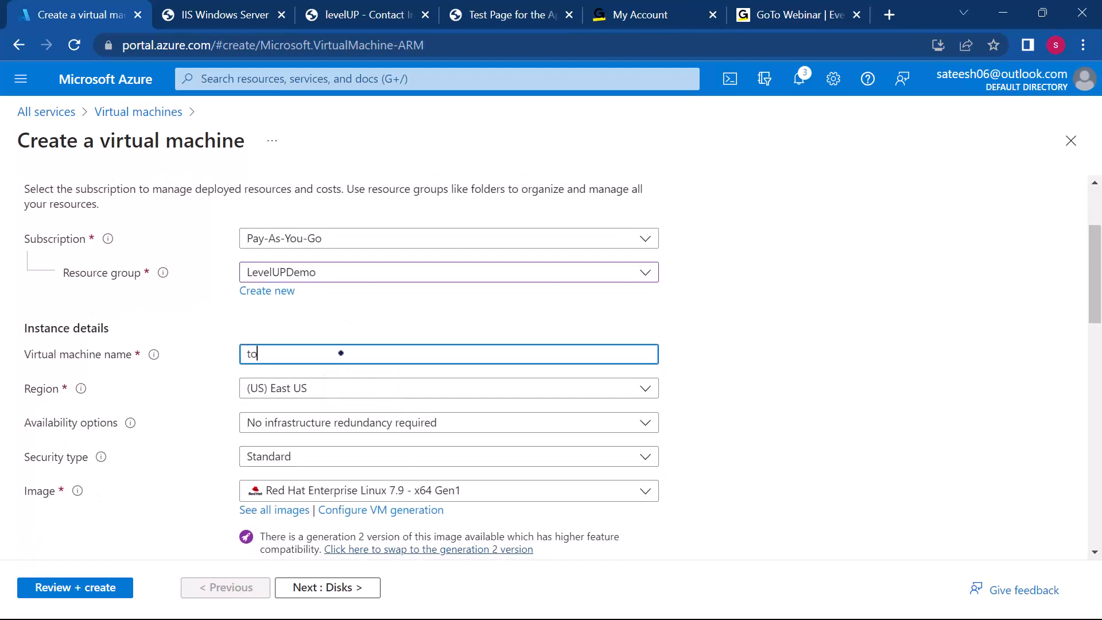
pyautogui.press('BackSpace')
pyautogui.press('BackSpace')
pyautogui.write('catweb')
# Step: Choose Ubuntu Server 22.04 LTS - x64 Gen2 as the image for the tomcatweb virtual machine
pyautogui.scroll(-2, 344, 368)
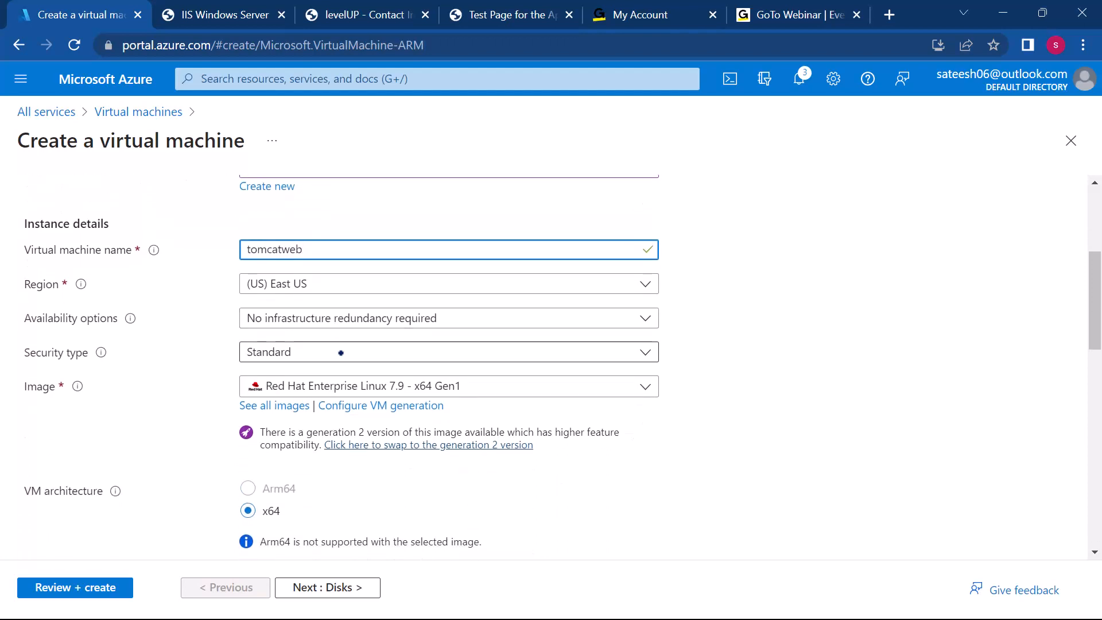
pyautogui.click(354, 386)
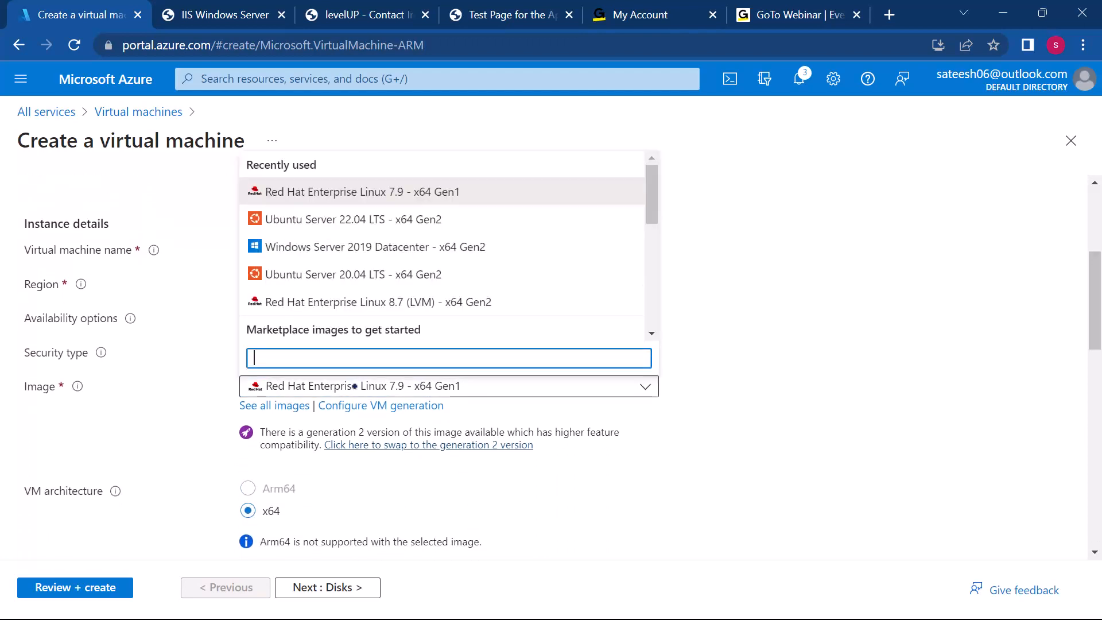
pyautogui.click(370, 224)
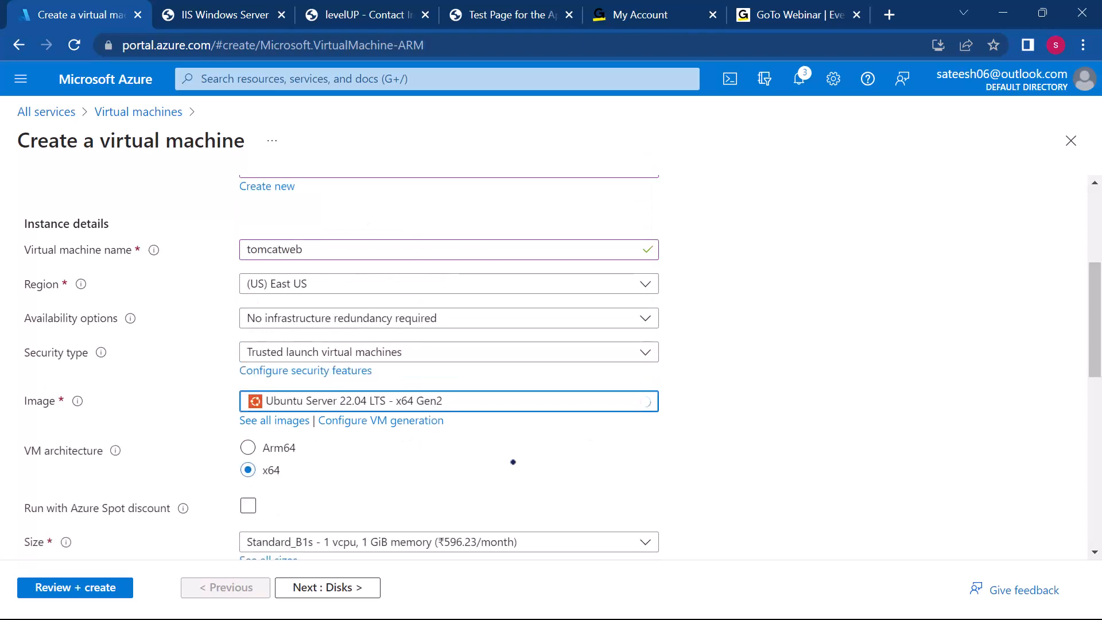
# Step: Set the tomcatweb administrator account to password authentication and enter the administrator's username
pyautogui.scroll(-3, 512, 463)
pyautogui.scroll(-2, 513, 462)
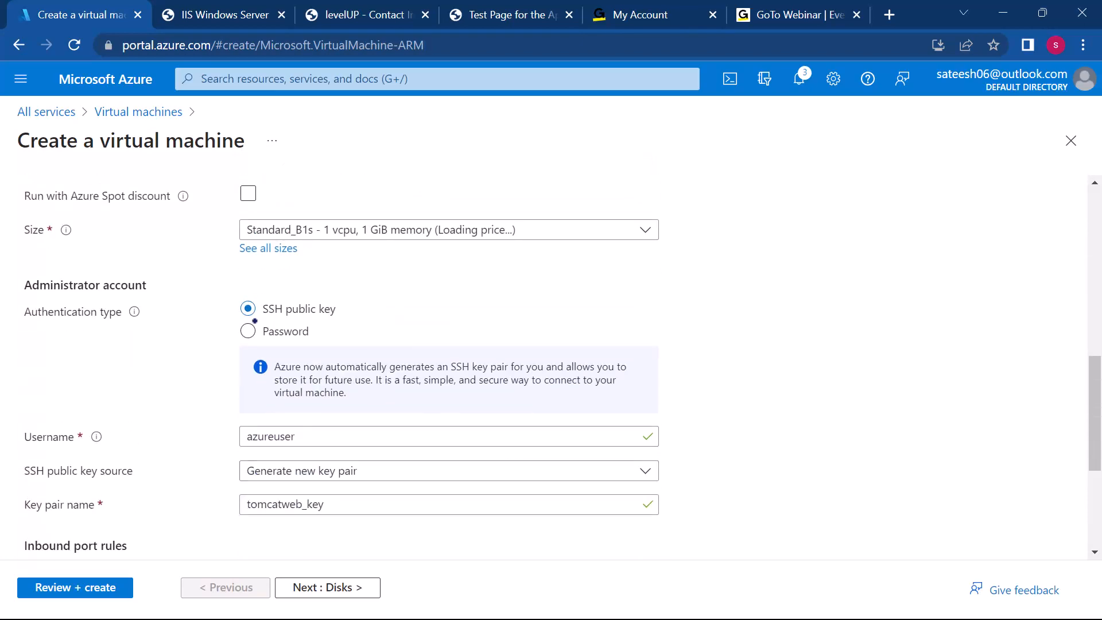
pyautogui.click(248, 330)
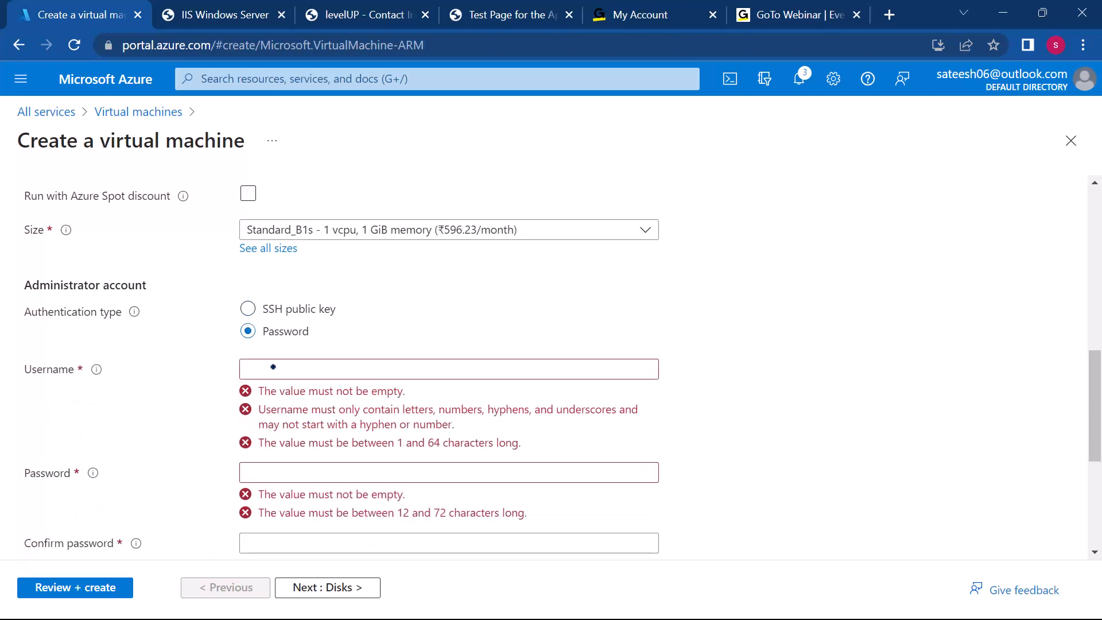
pyautogui.click(273, 368)
pyautogui.write('sateesh')
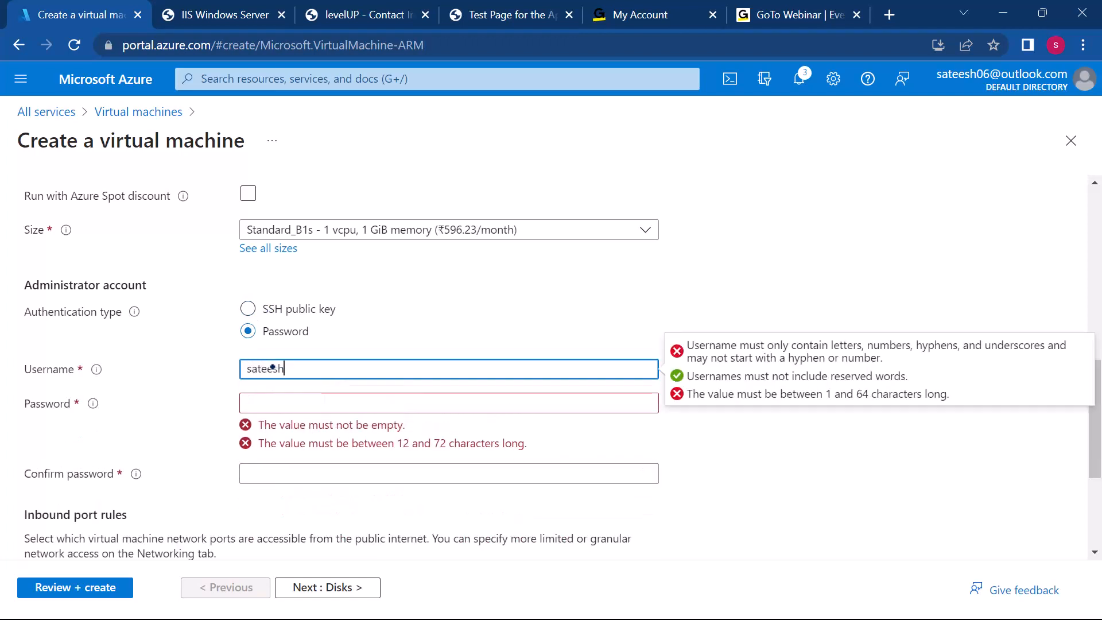
# Step: Enter the administrator account password for tomcatweb and repeat it in the confirmation field
pyautogui.click(275, 401)
pyautogui.write('P••••')
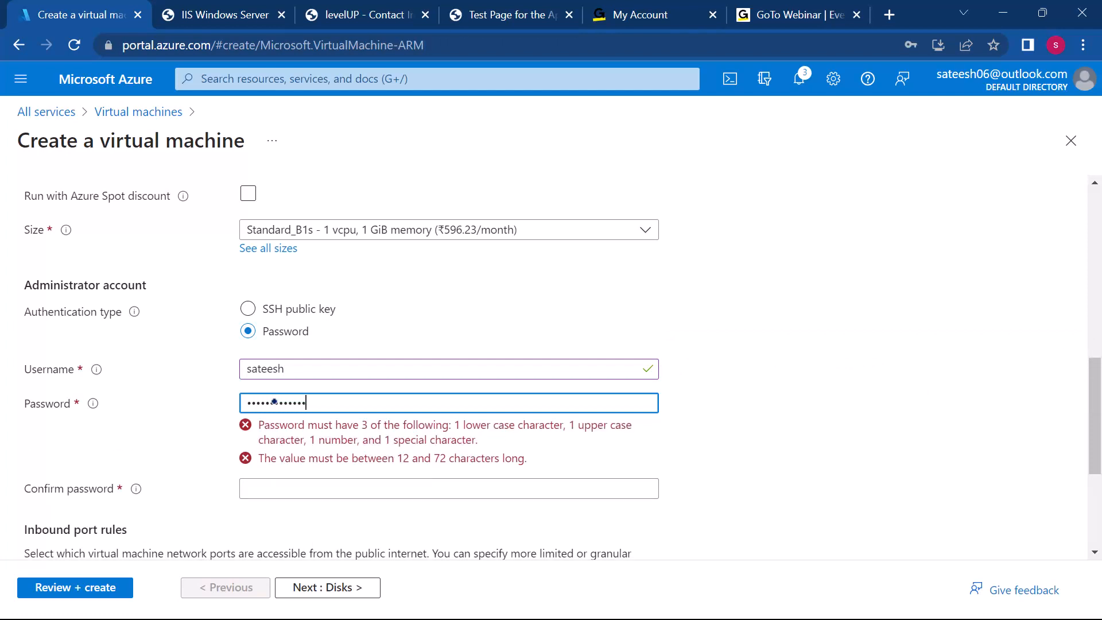
pyautogui.write('•')
pyautogui.click(281, 437)
pyautogui.write('•')
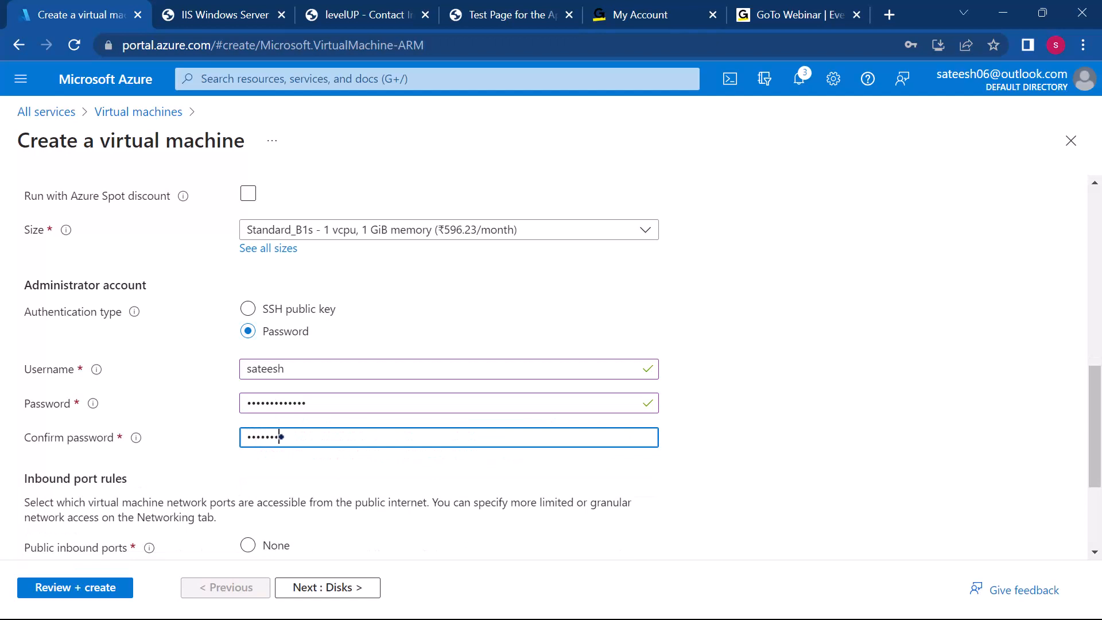
# Step: Allow HTTP (80) and HTTPS (443) as public inbound ports in addition to SSH (22)
pyautogui.scroll(-3, 282, 437)
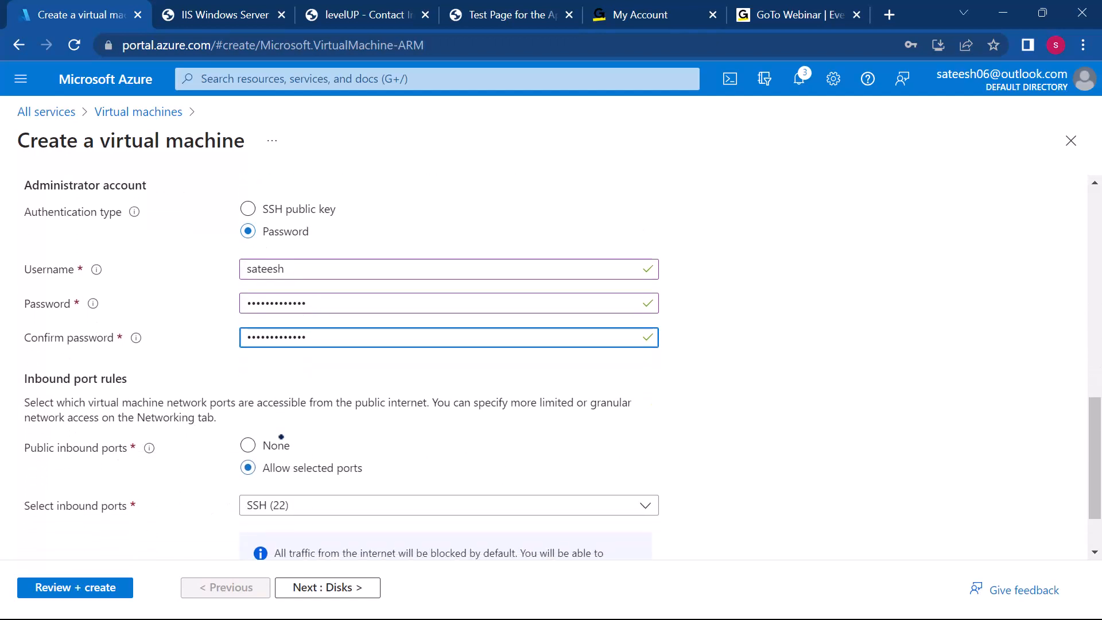
pyautogui.click(294, 423)
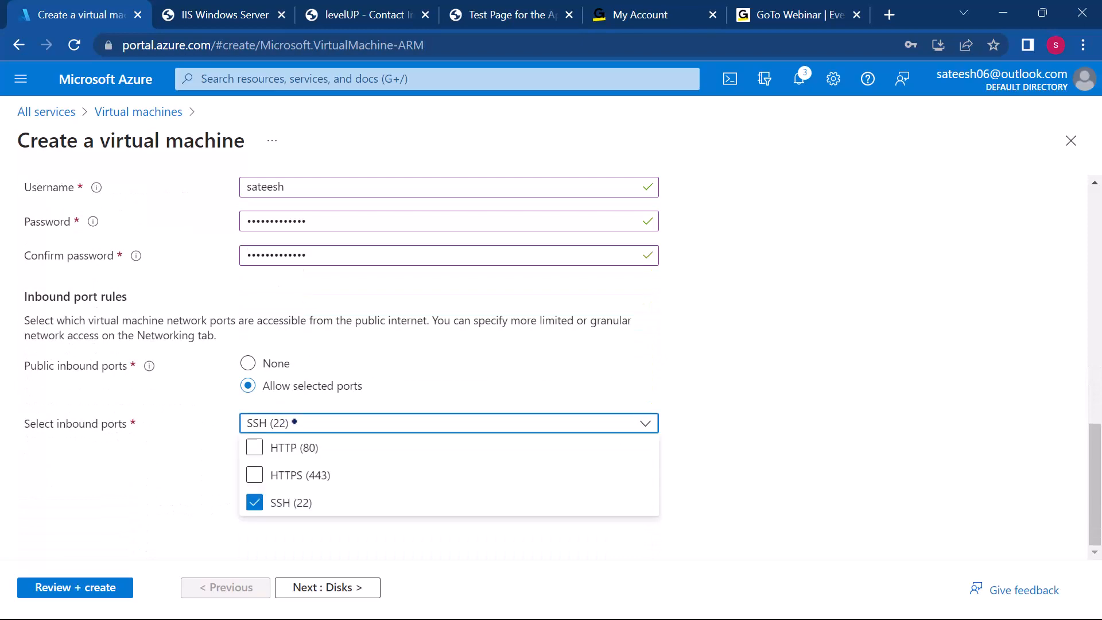
pyautogui.click(254, 447)
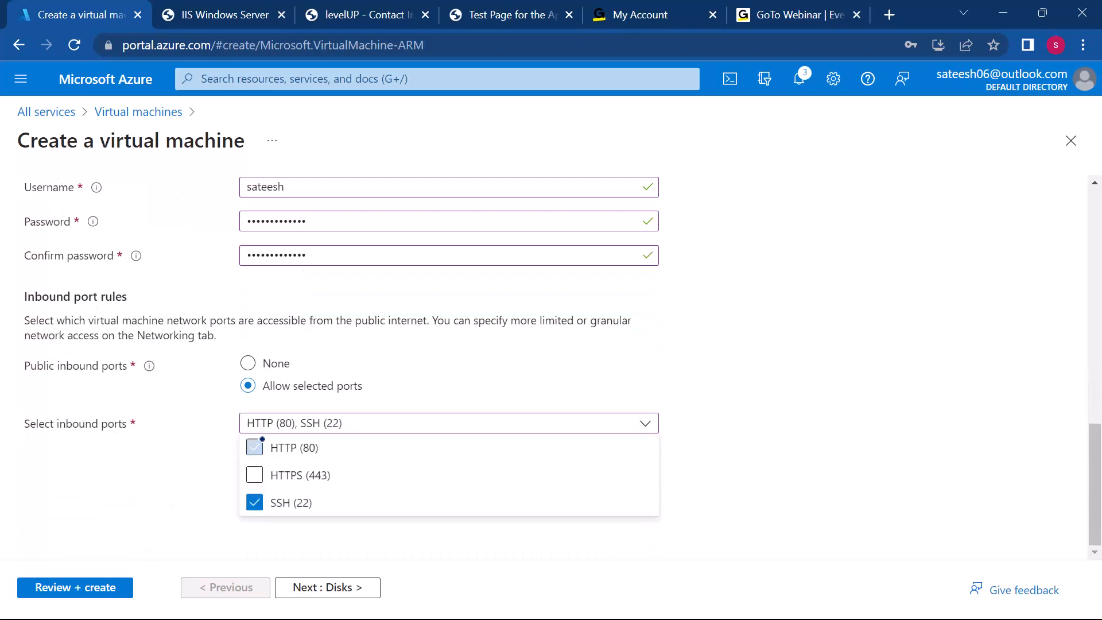
pyautogui.click(254, 474)
pyautogui.click(127, 494)
# Step: Review the settings, create the tomcatweb virtual machine, and open the deployed resource
pyautogui.scroll(9, 127, 494)
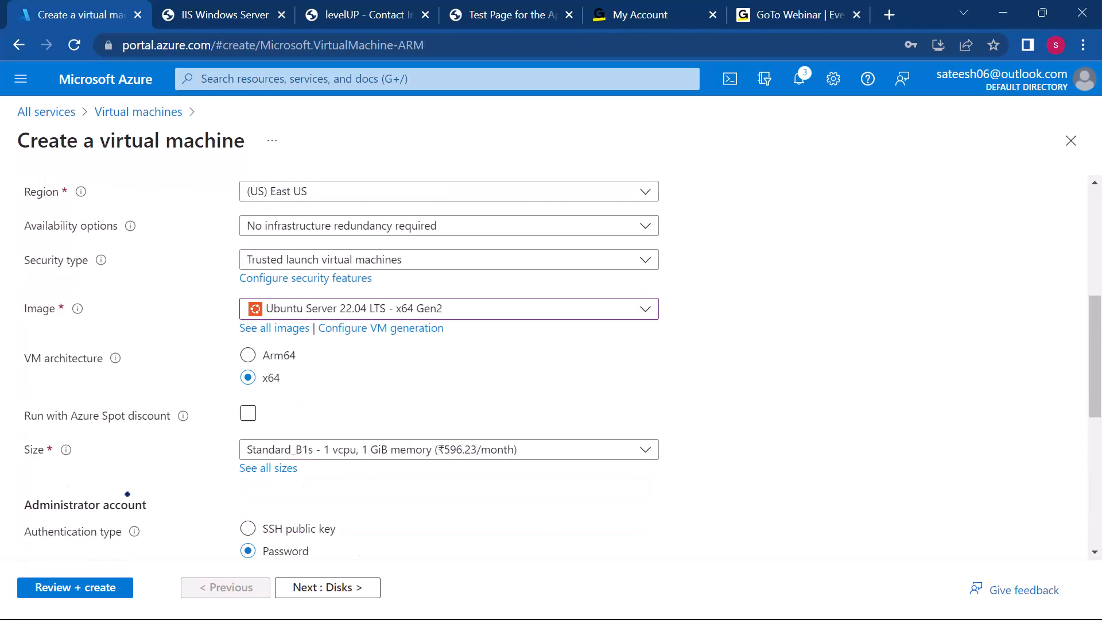
pyautogui.scroll(-6, 128, 494)
pyautogui.click(88, 588)
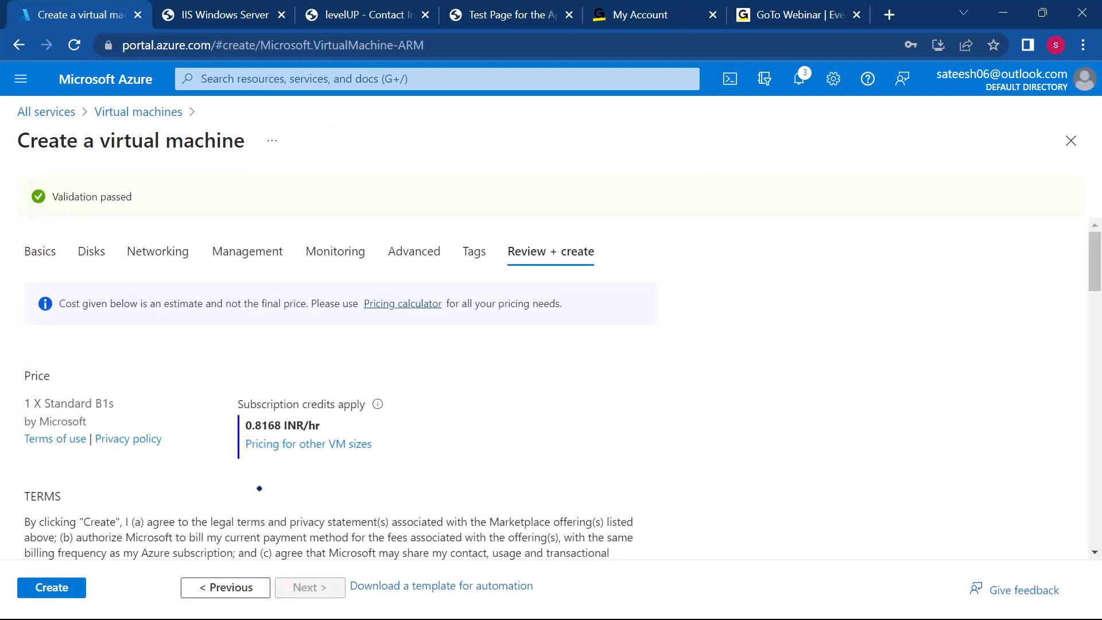
pyautogui.click(69, 587)
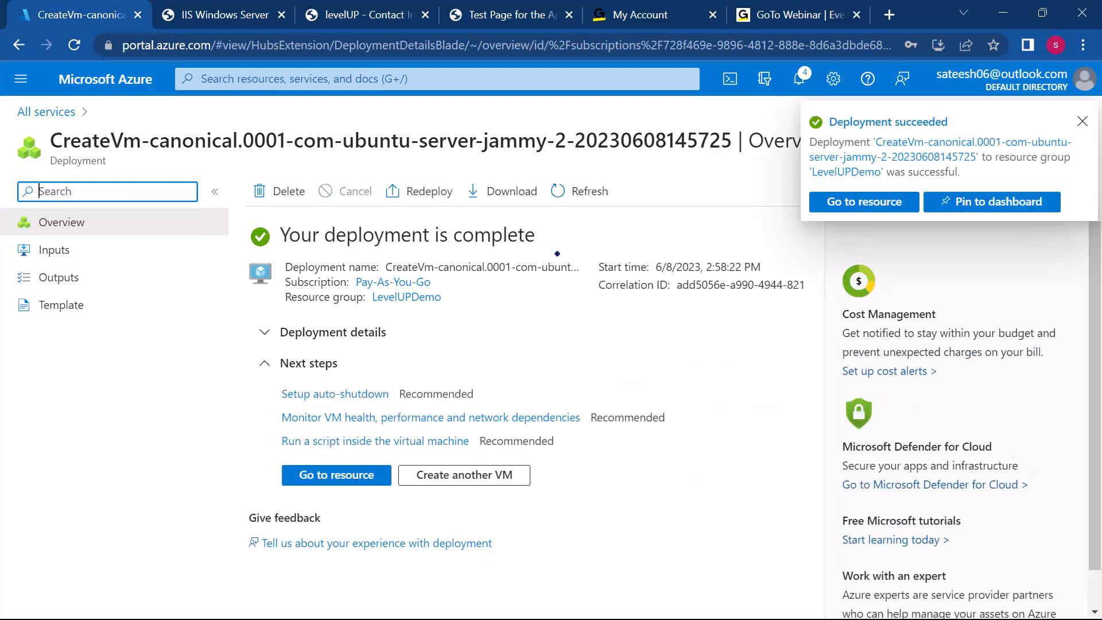
pyautogui.click(315, 475)
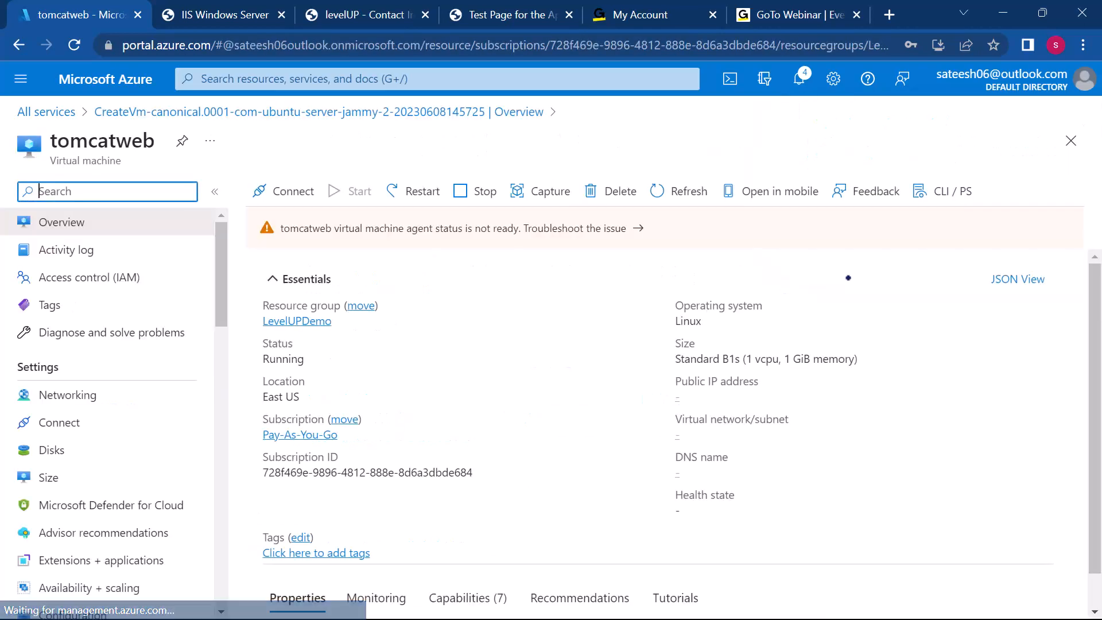
# Step: Copy tomcatweb's public IP address and enter it as the host name of a new PuTTY session
pyautogui.click(759, 396)
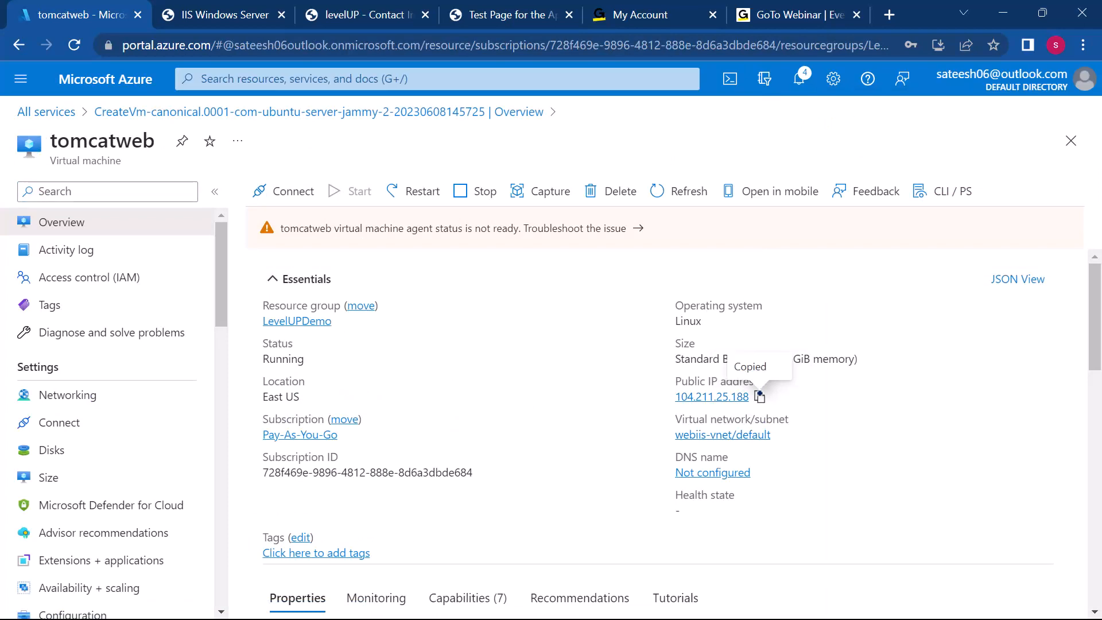
pyautogui.press('super')
pyautogui.moveTo(755, 600)
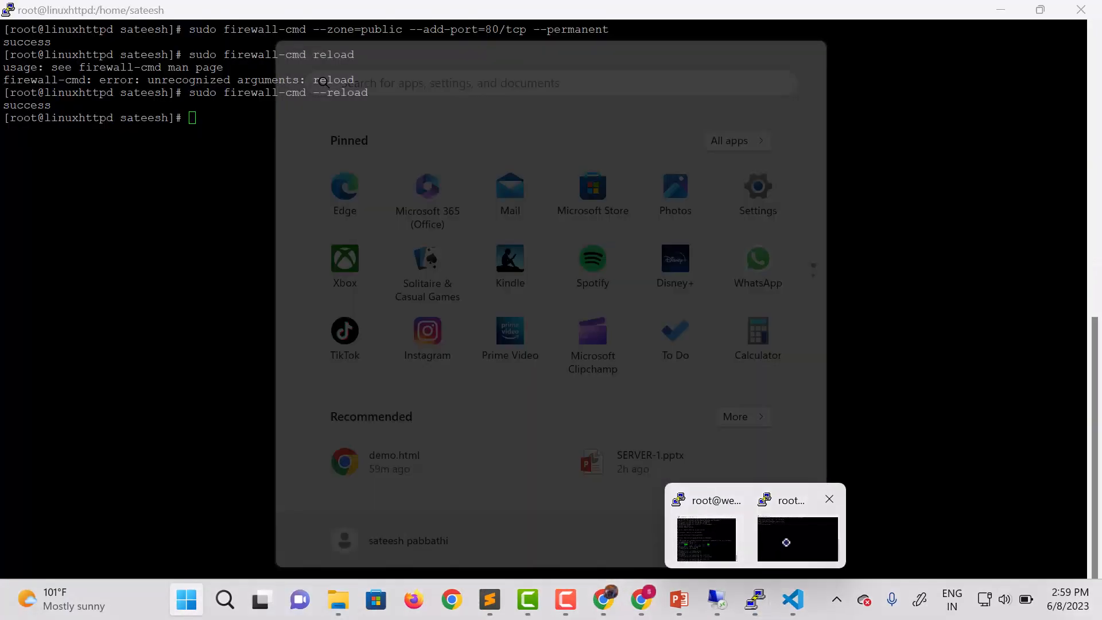
pyautogui.click(786, 543)
pyautogui.rightClick(306, 8)
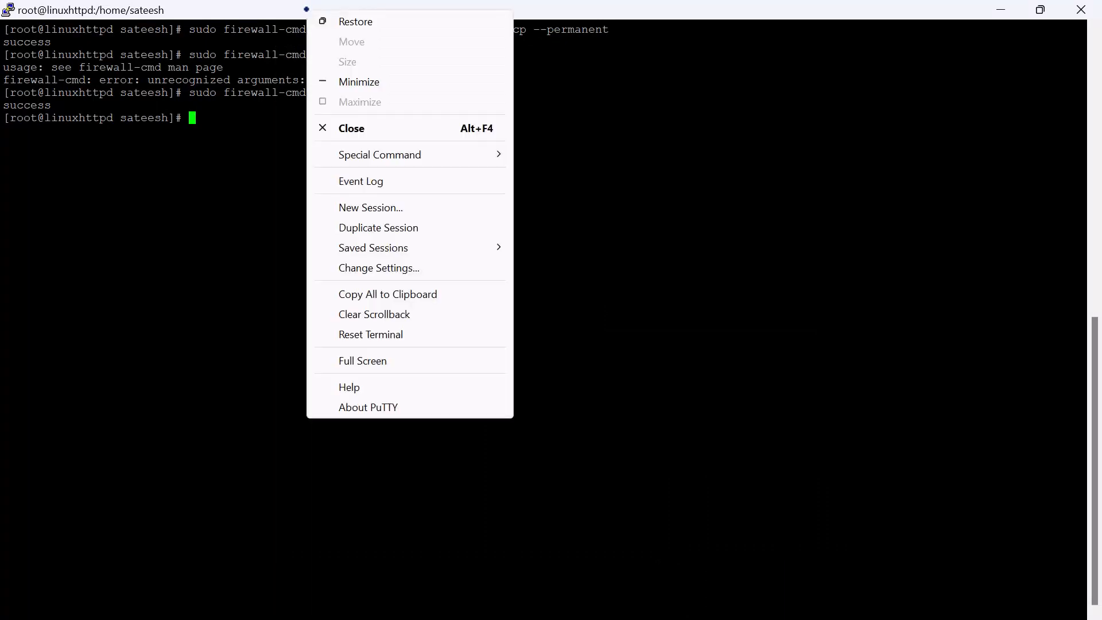
pyautogui.click(364, 207)
pyautogui.hotkey('ctrl', 'v')
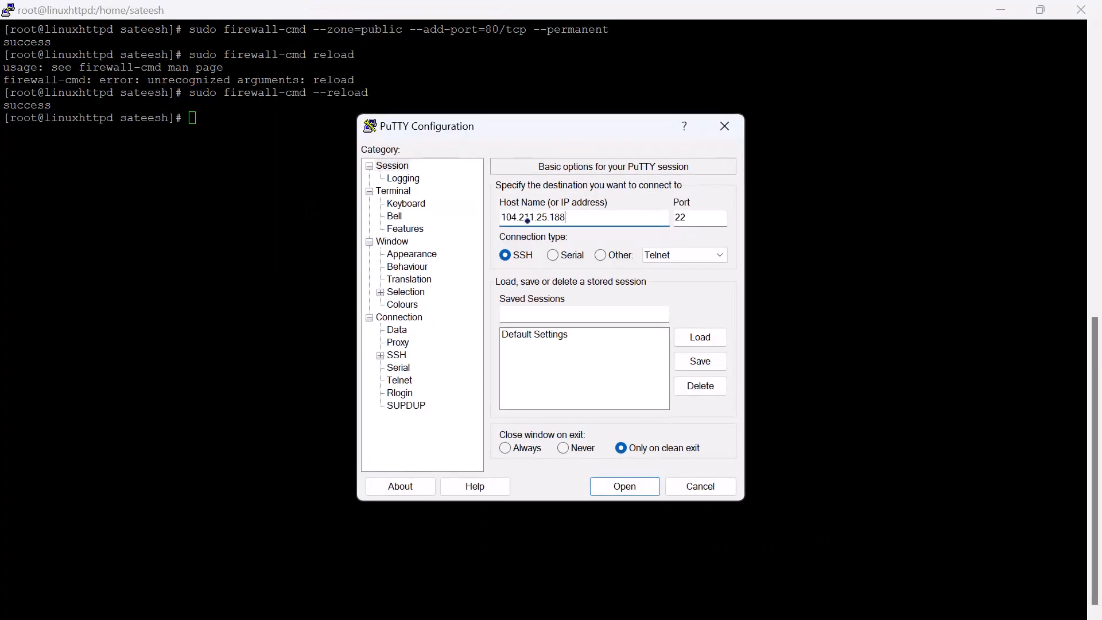
# Step: Close the old linuxhttpd session and log in to tomcatweb over SSH with the administrator's username and account password
pyautogui.click(1086, 4)
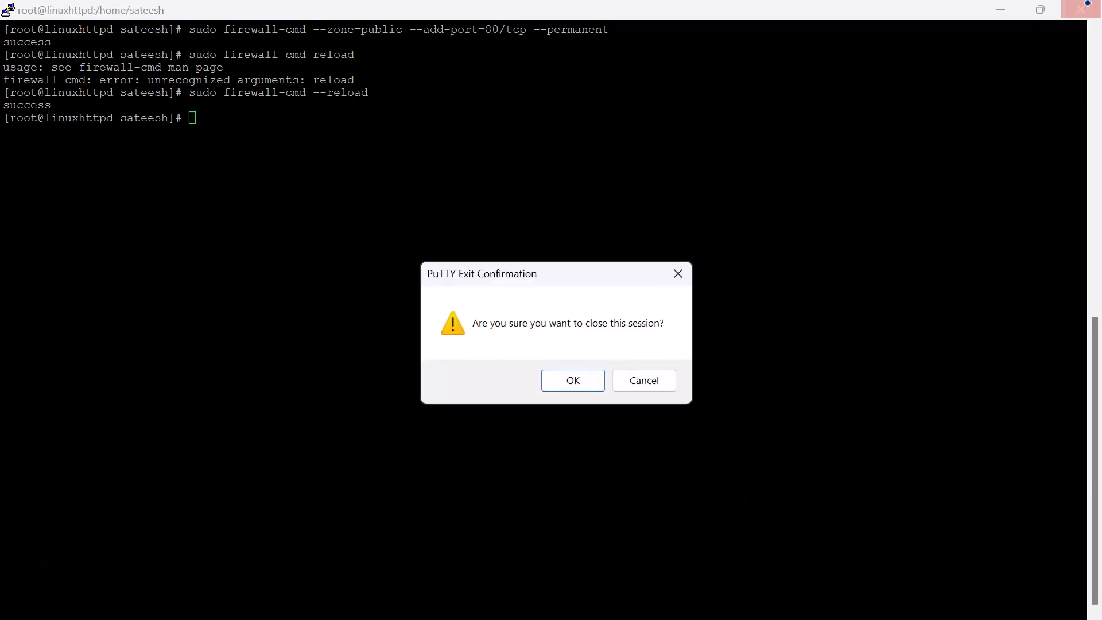
pyautogui.click(571, 380)
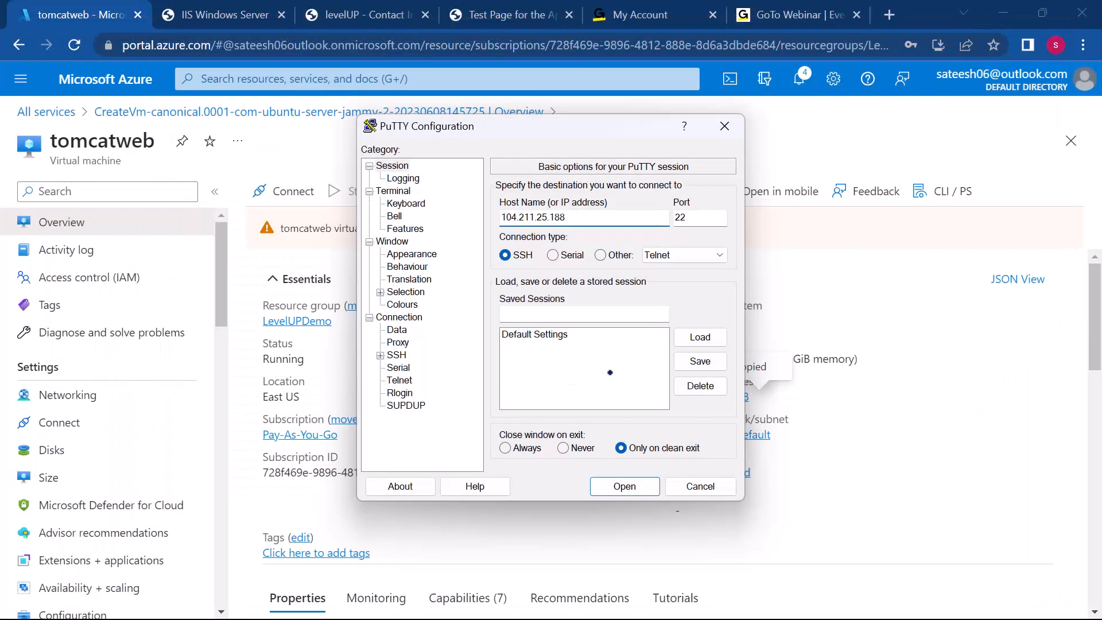
pyautogui.click(614, 481)
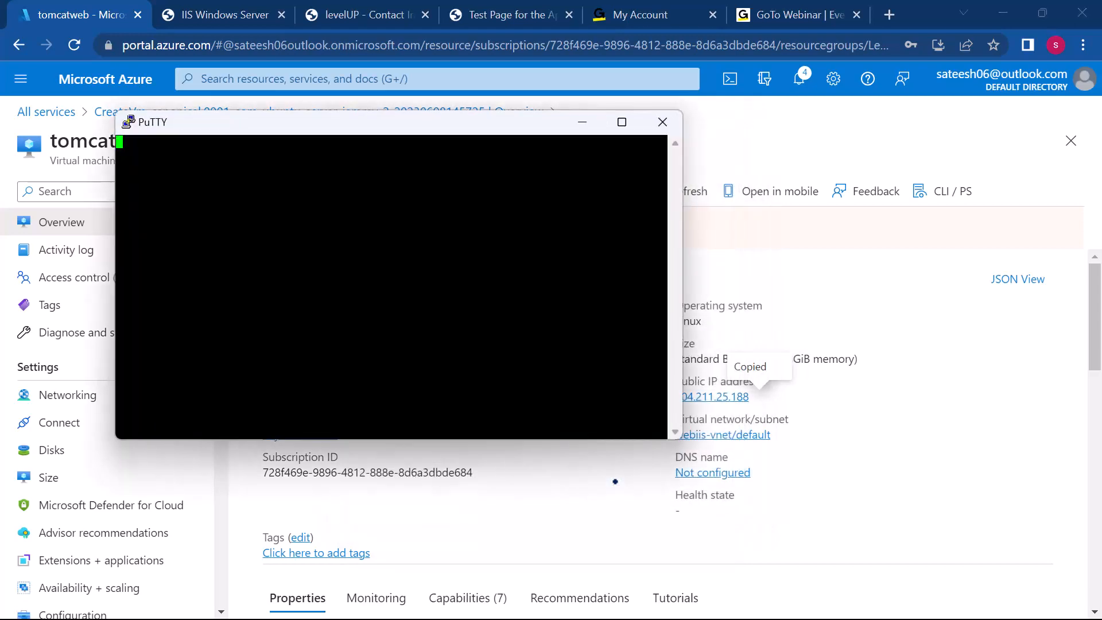
pyautogui.click(417, 499)
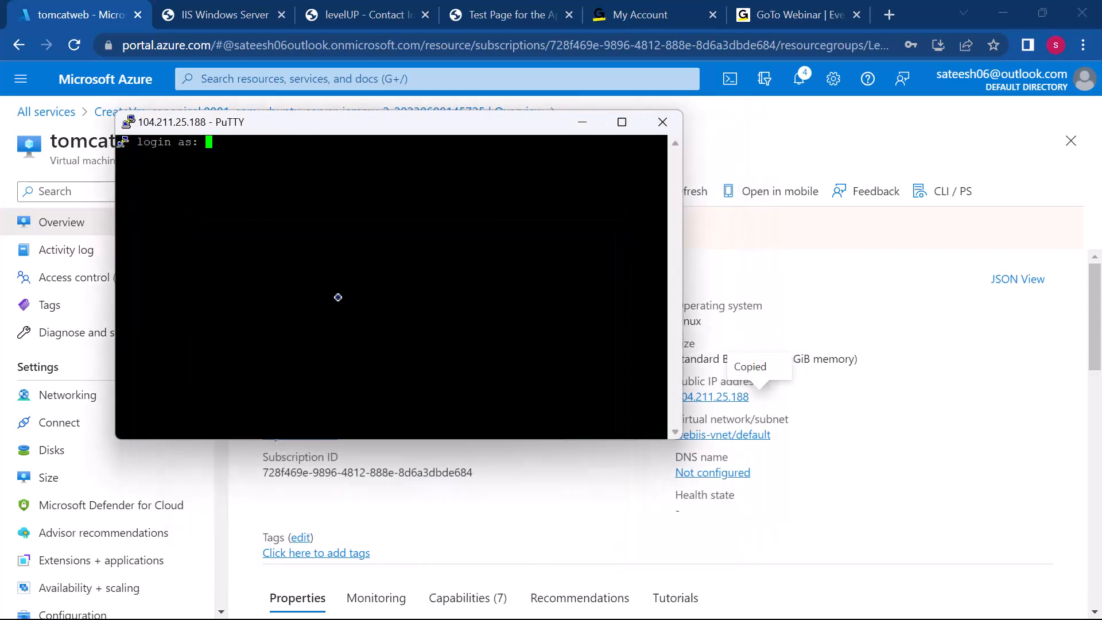
pyautogui.write('sateesh')
pyautogui.press('Return')
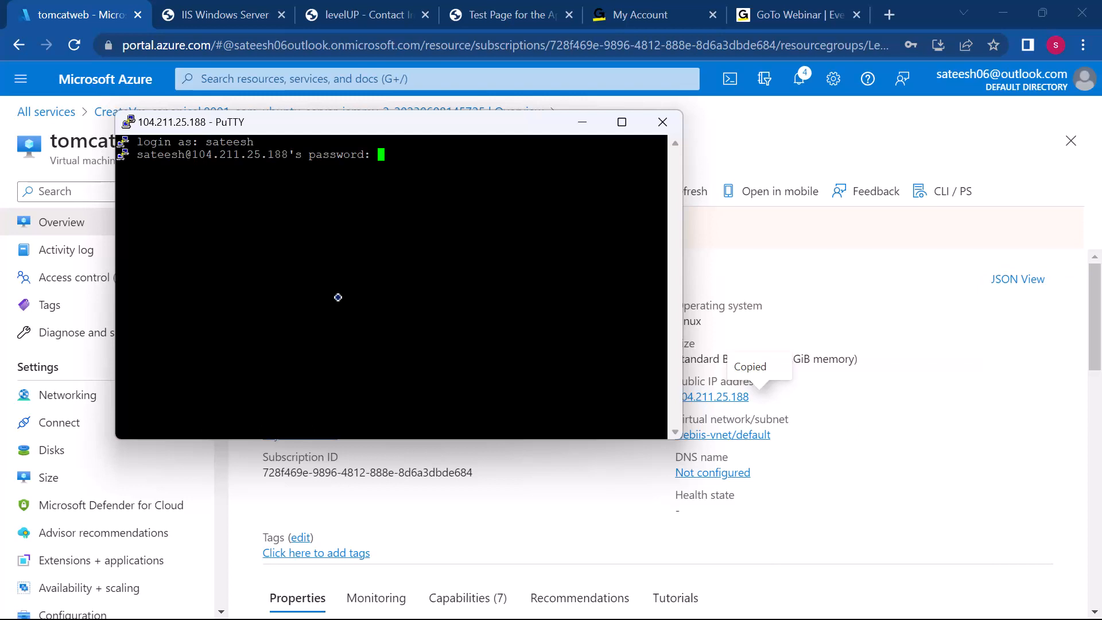
pyautogui.press('Return')
pyautogui.moveTo(374, 129); pyautogui.dragTo(463, 131)
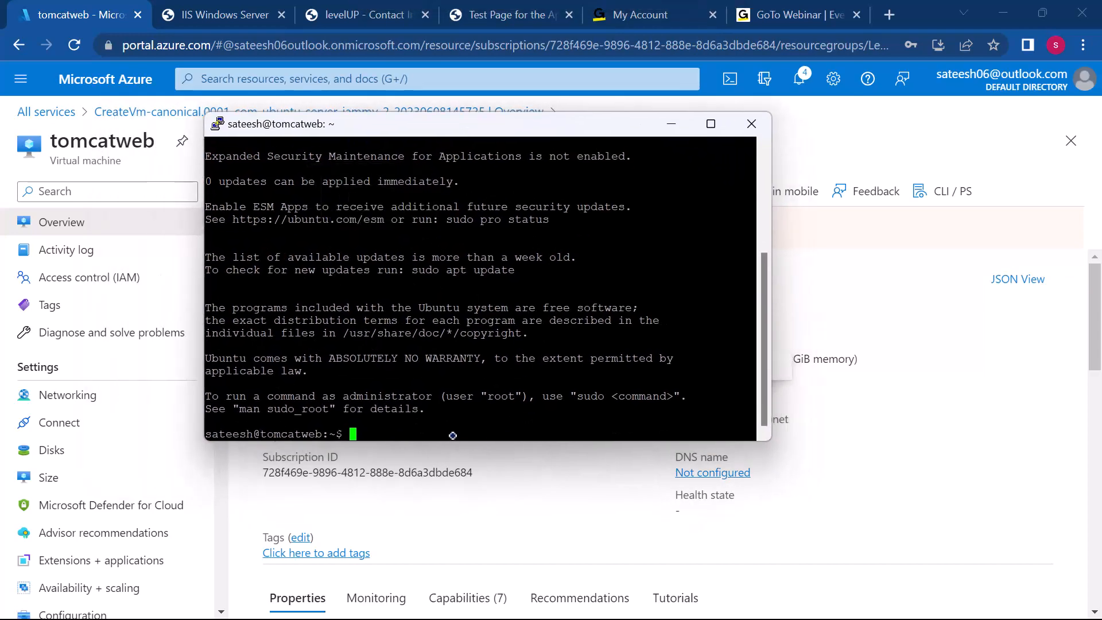
# Step: Switch to the root user with sudo su, change to the / directory and clear the terminal
pyautogui.write('sudo su')
pyautogui.press('Return')
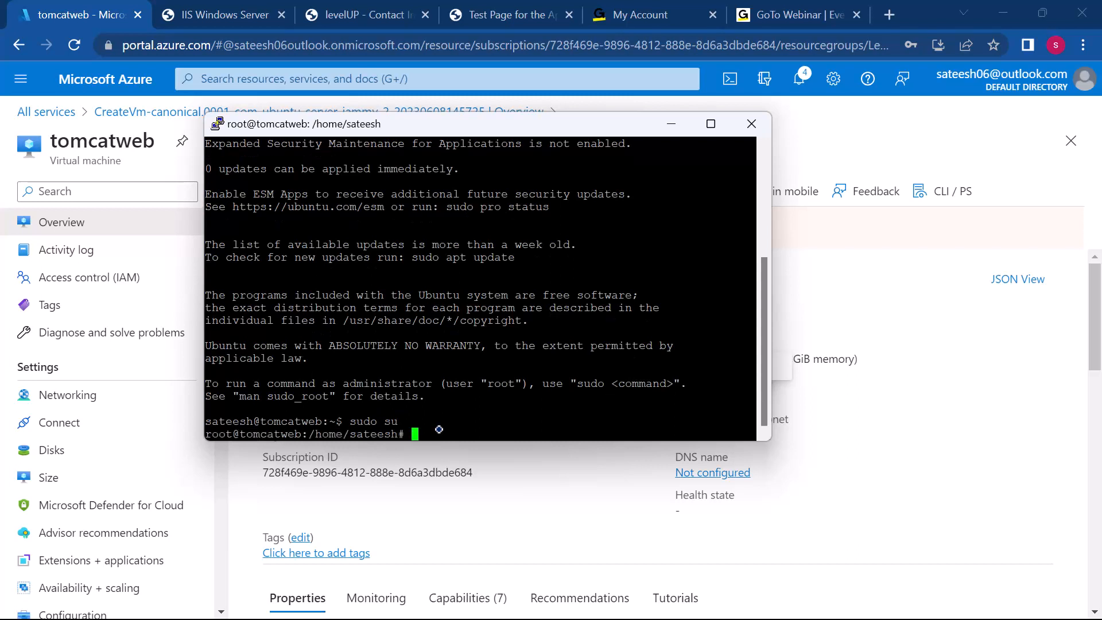
pyautogui.write('cd /')
pyautogui.press('Return')
pyautogui.write('clear')
pyautogui.press('Return')
# Step: Refresh the package lists on tomcatweb with sudo apt update
pyautogui.write('syu')
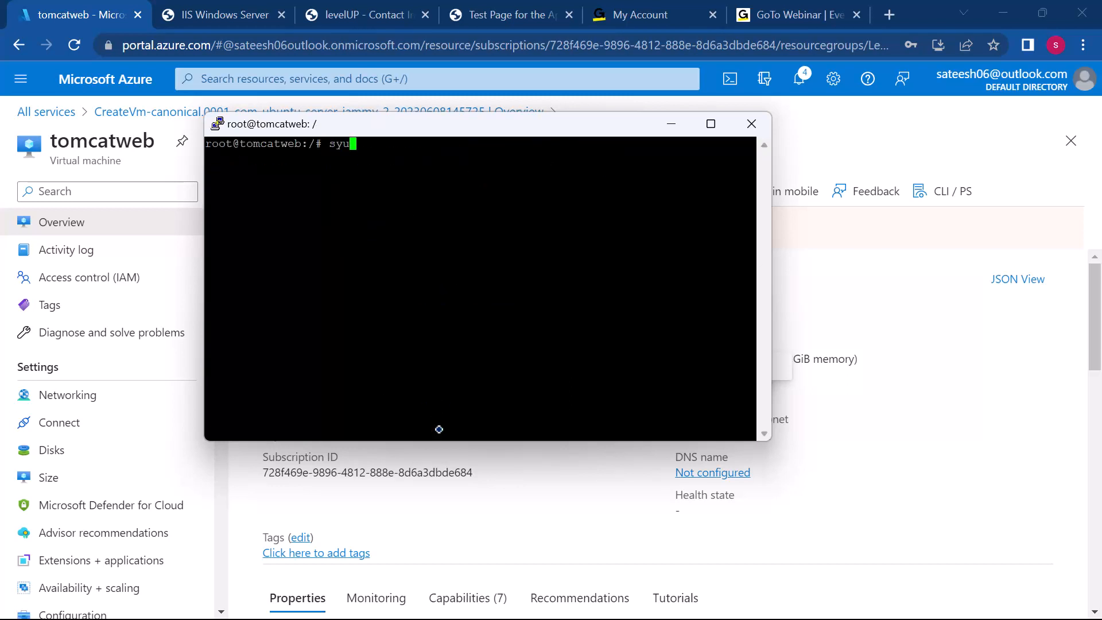
pyautogui.press('BackSpace')
pyautogui.press('BackSpace')
pyautogui.write('udo apt update')
pyautogui.press('Return')
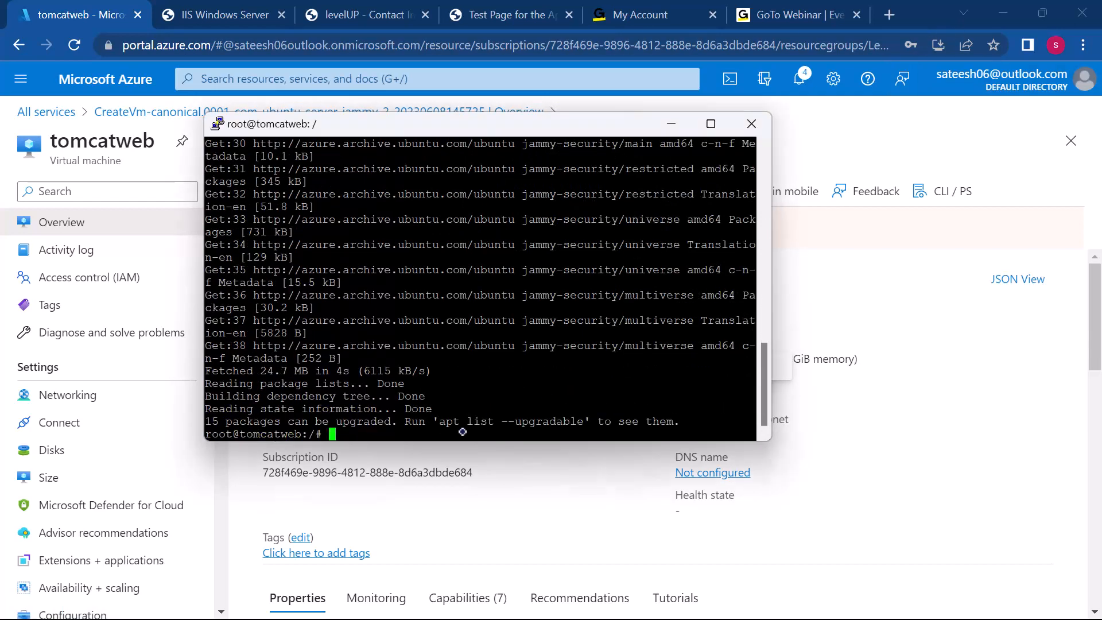
# Step: Install the Java development kit with sudo apt install default-jdk and accept the installation with y
pyautogui.write('sudo apt install default')
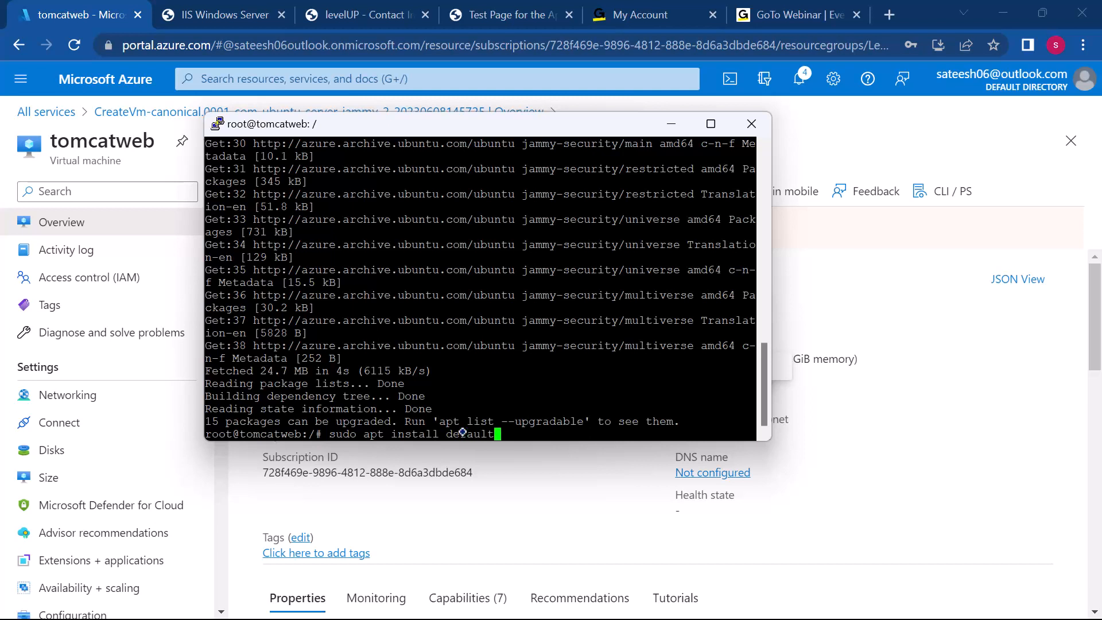
pyautogui.write('-jdk')
pyautogui.press('Return')
pyautogui.write('y')
pyautogui.press('Return')
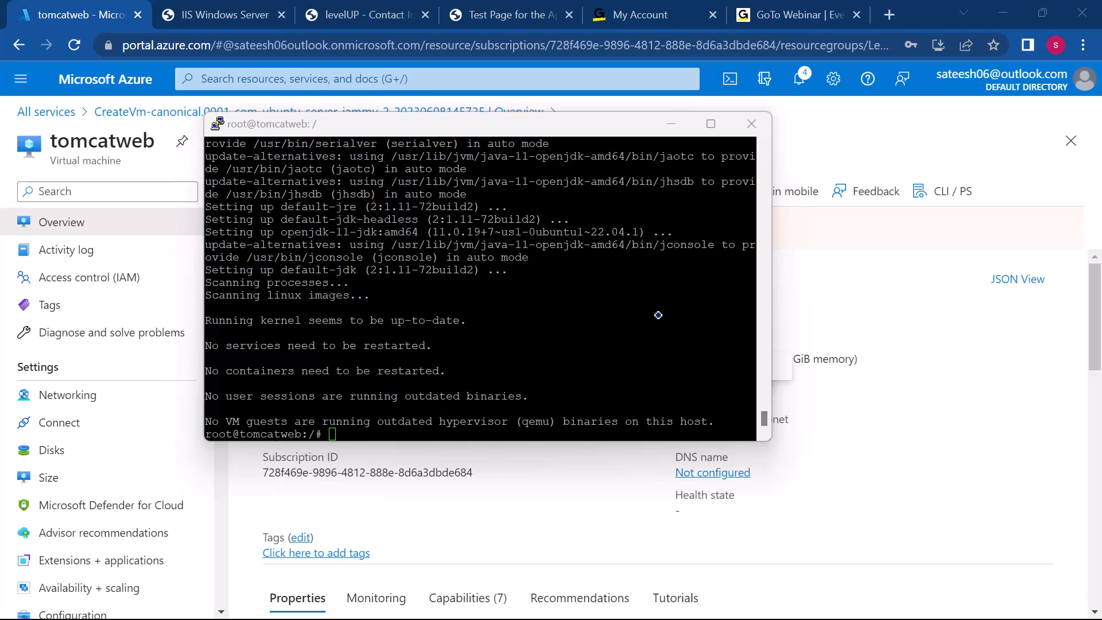
# Step: Check the installed Java version with java -version
pyautogui.click(478, 425)
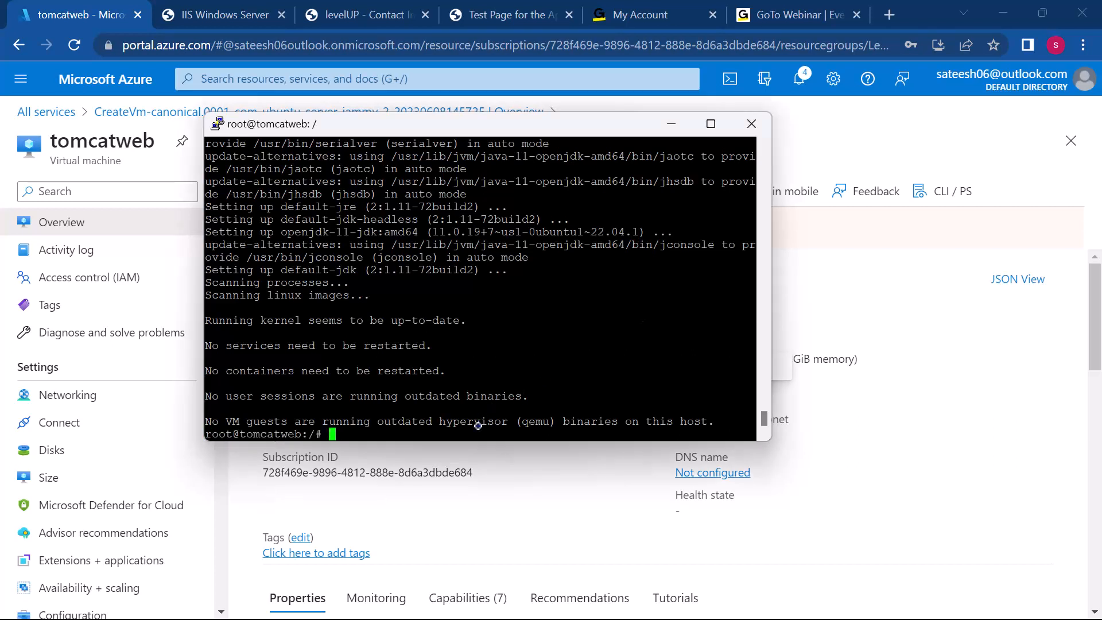
pyautogui.write('java -version')
pyautogui.press('Return')
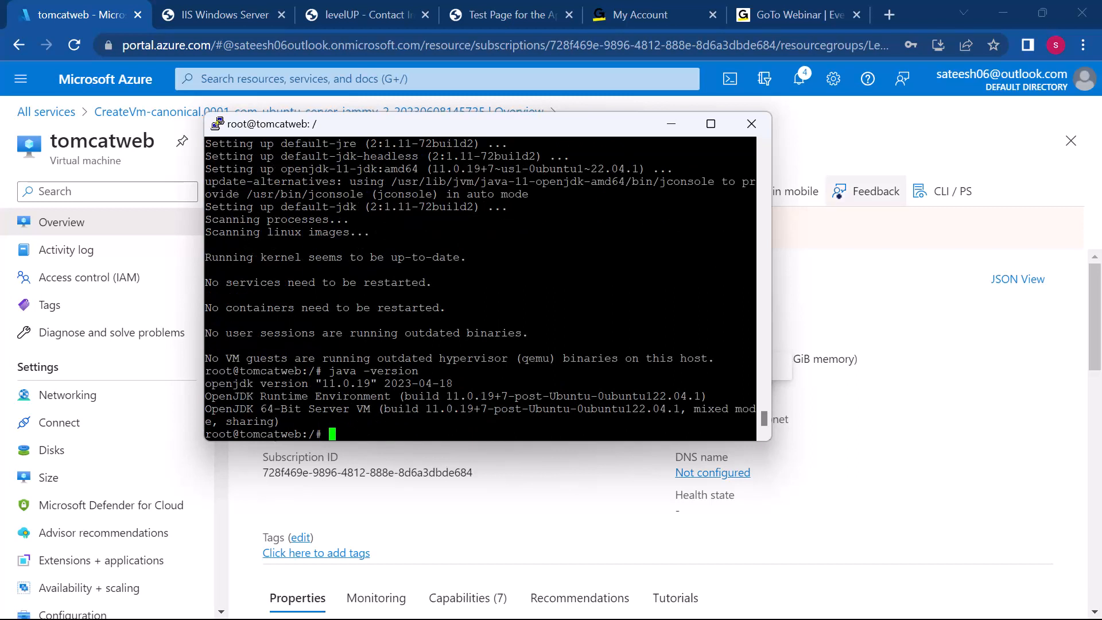
# Step: Create the tomcat system user by running sudo useradd -m -U -d /opt/tomcat -s /bin/false tomcat
pyautogui.click(959, 82)
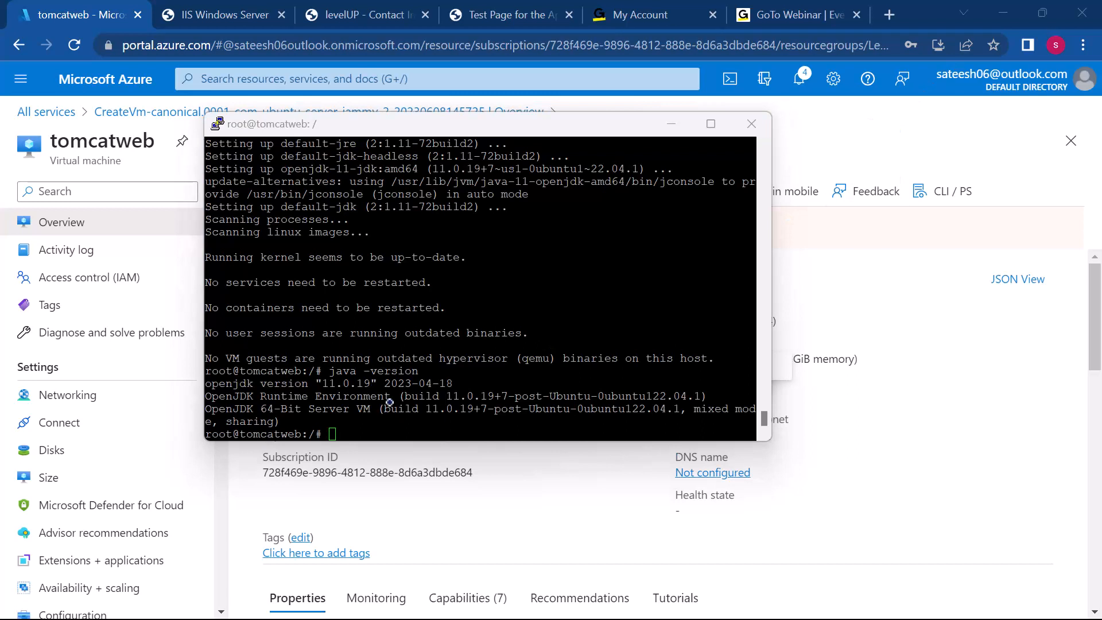
pyautogui.click(342, 424)
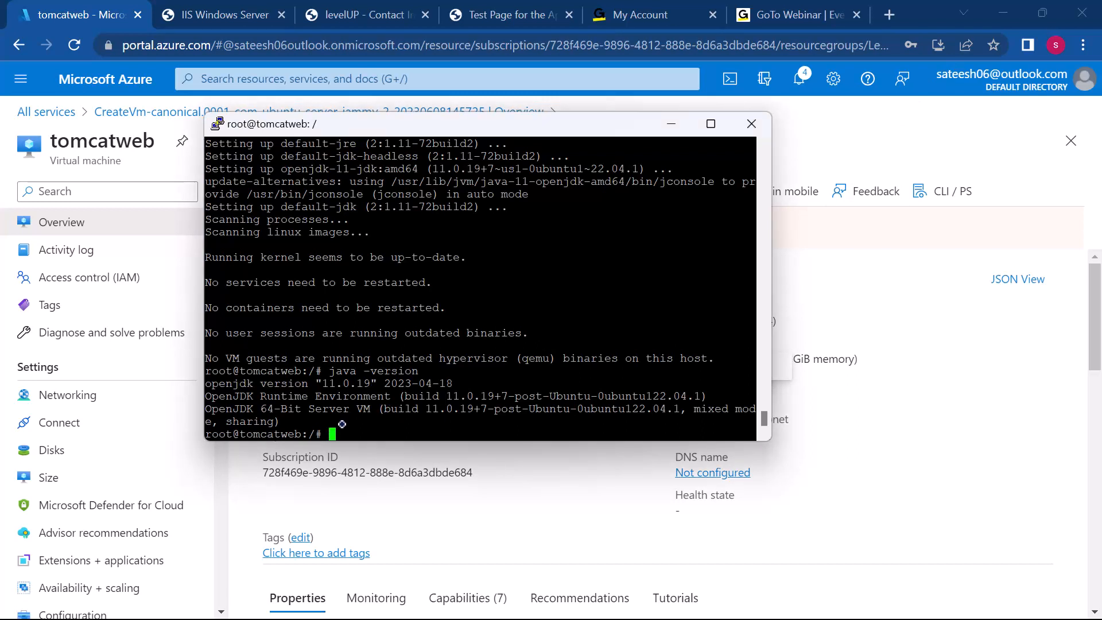
pyautogui.rightClick(333, 431)
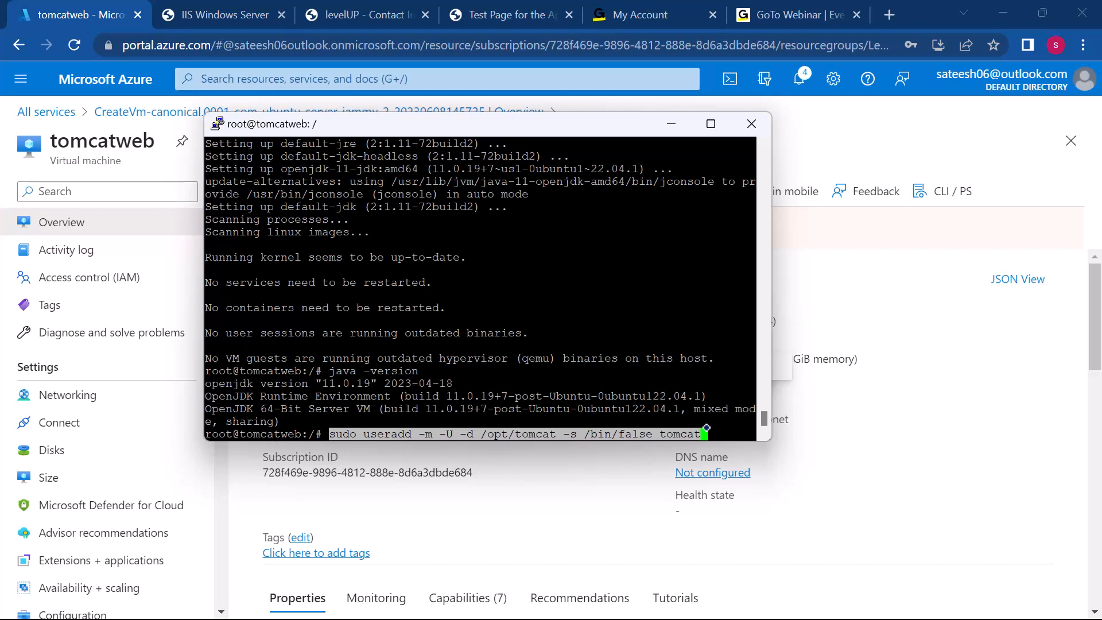
pyautogui.press('Return')
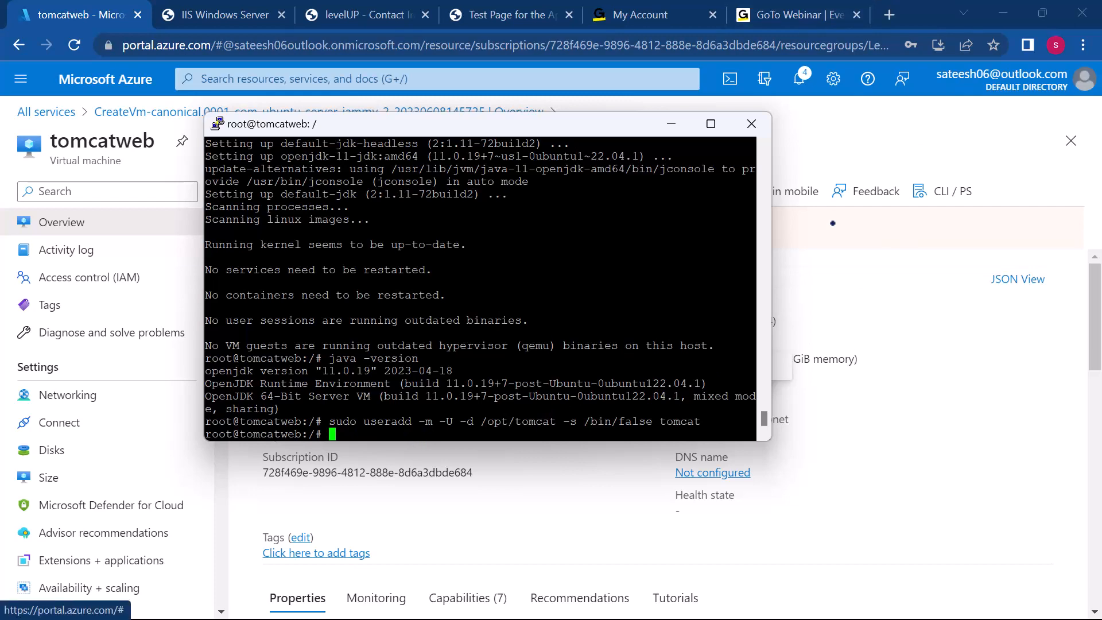
# Step: Switch to the Ubuntu Tomcat Server notes in Sublime Text and copy the command wget --version
pyautogui.click(902, 185)
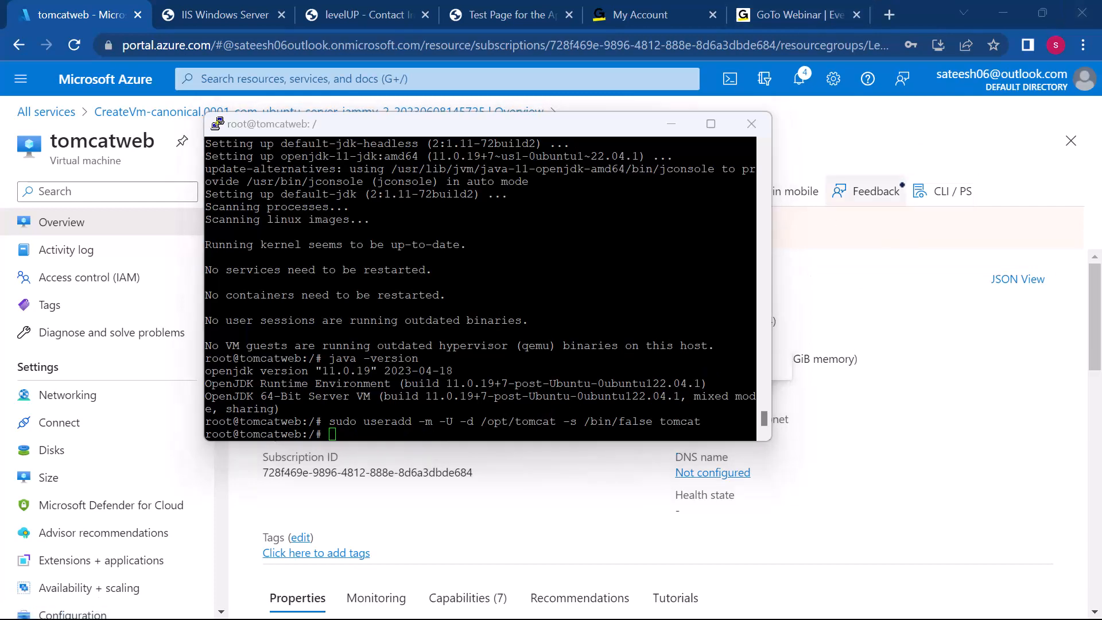
pyautogui.press('super')
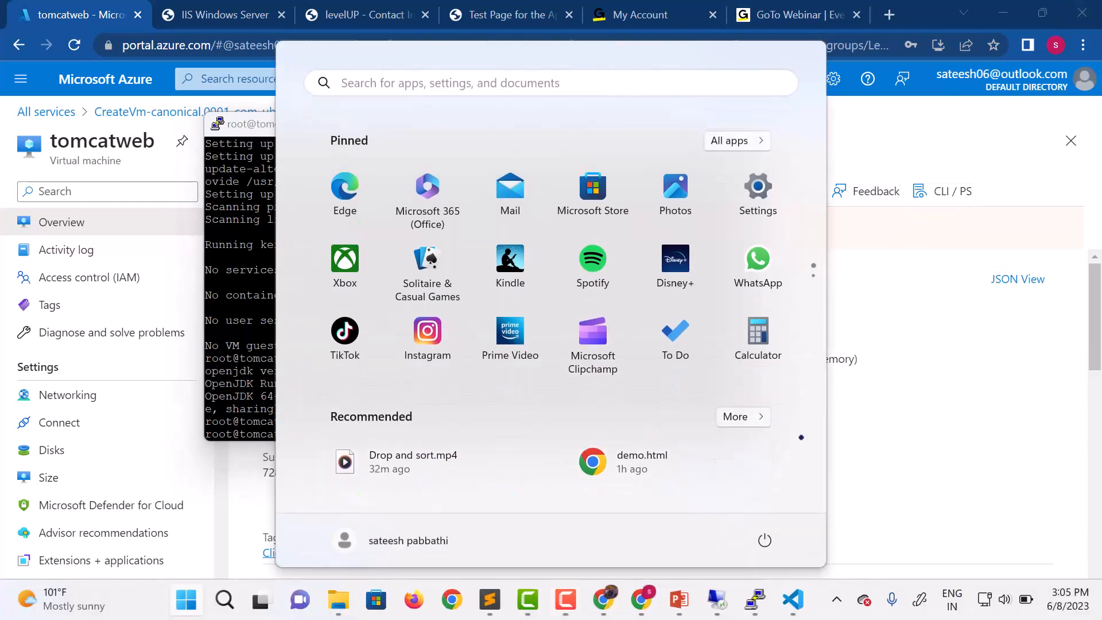
pyautogui.moveTo(495, 593)
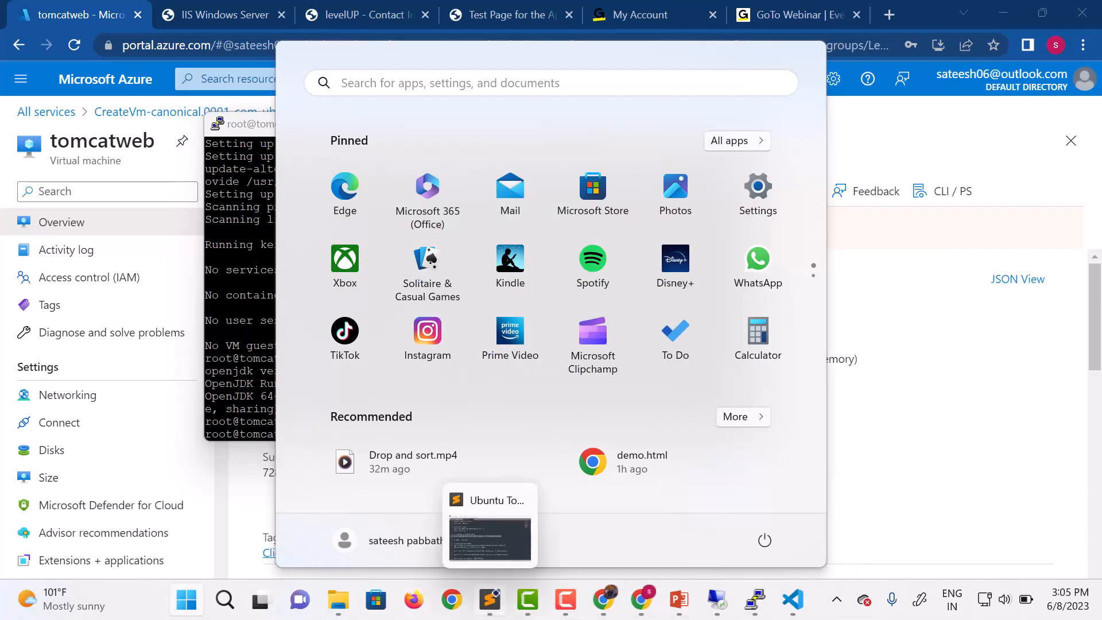
pyautogui.click(491, 508)
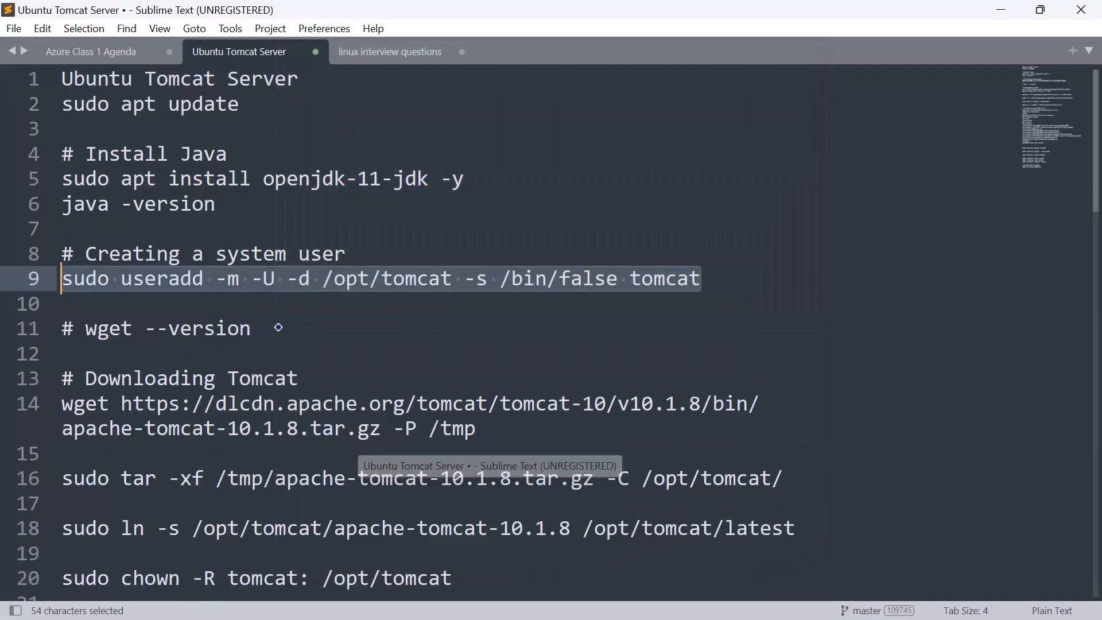
pyautogui.moveTo(253, 329); pyautogui.dragTo(85, 325)
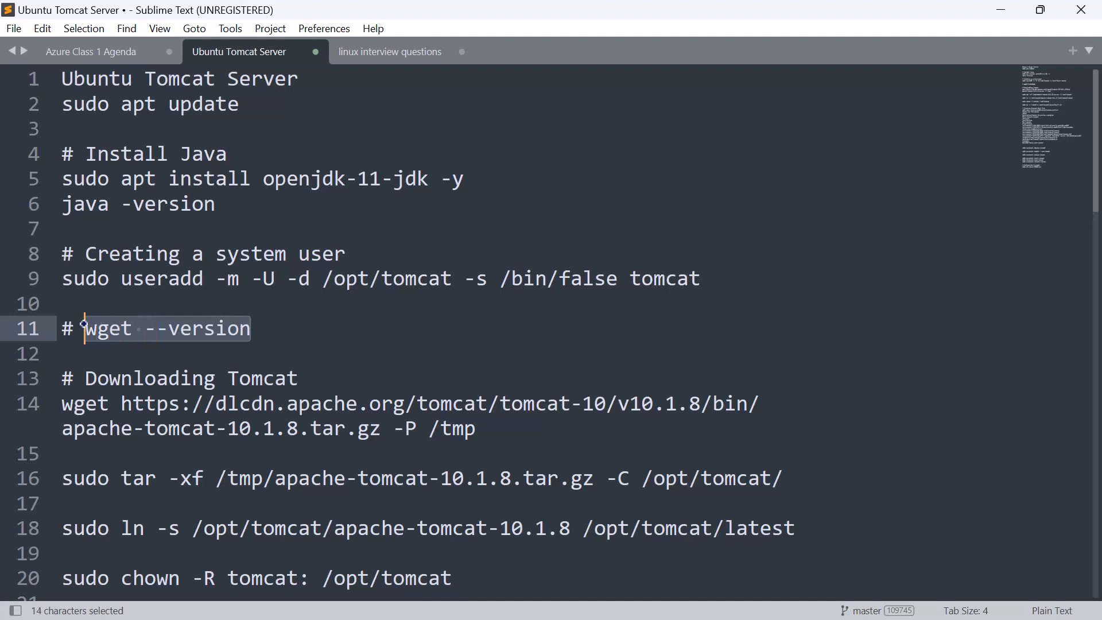
pyautogui.hotkey('ctrl', 'c')
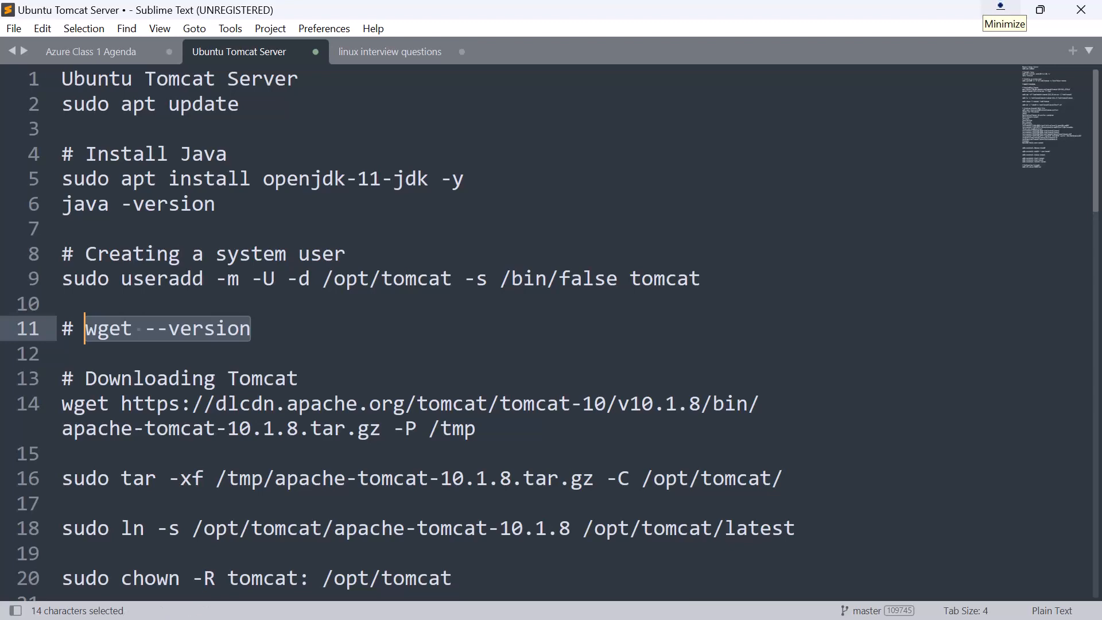
# Step: Return to the PuTTY session, run wget --version on tomcatweb and review the version output
pyautogui.click(1001, 8)
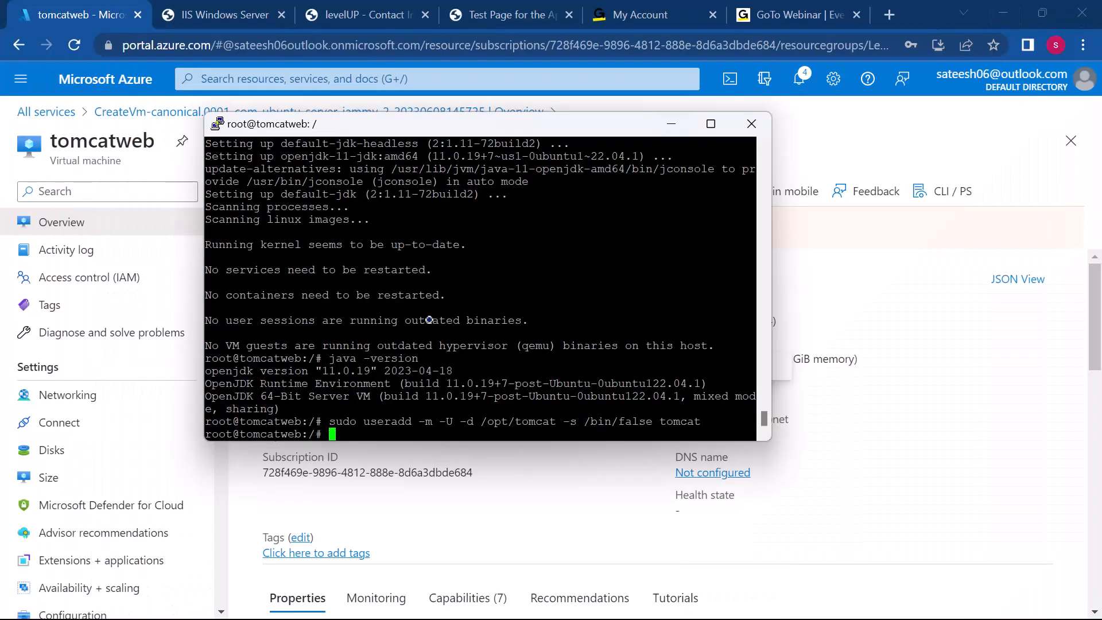
pyautogui.rightClick(339, 429)
pyautogui.press('Return')
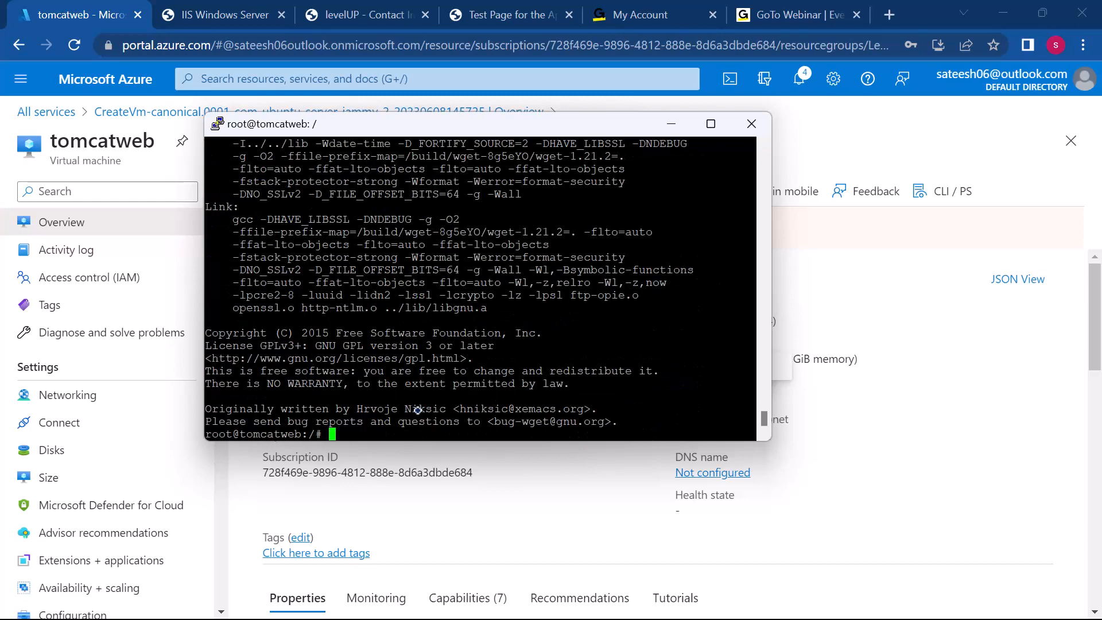
pyautogui.press('Up')
pyautogui.press('Down')
pyautogui.scroll(20, 397, 321)
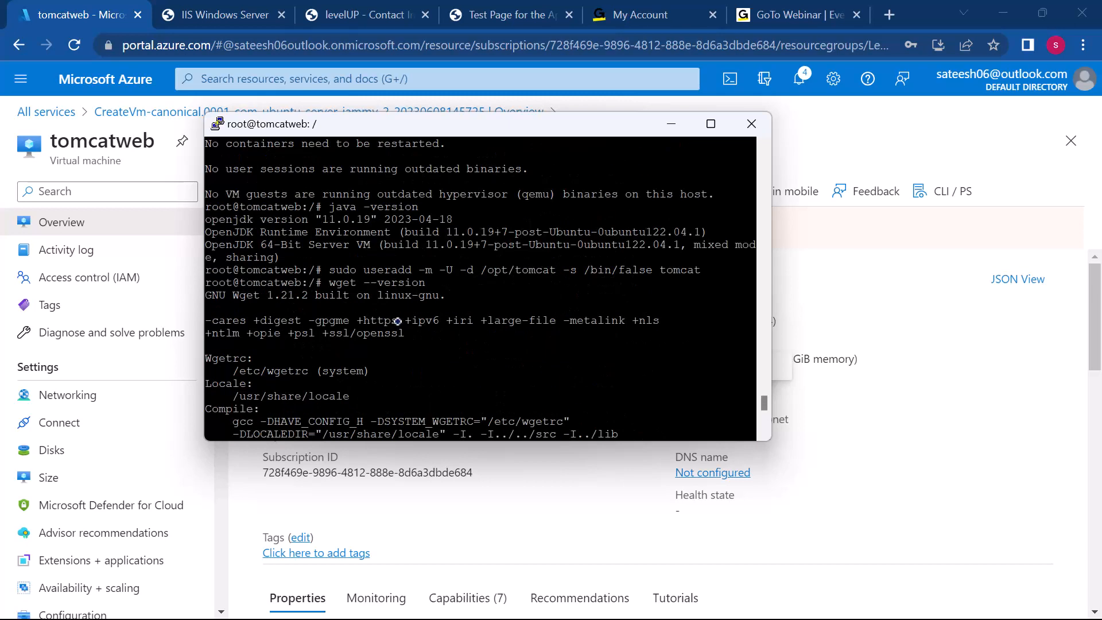
pyautogui.press('Up')
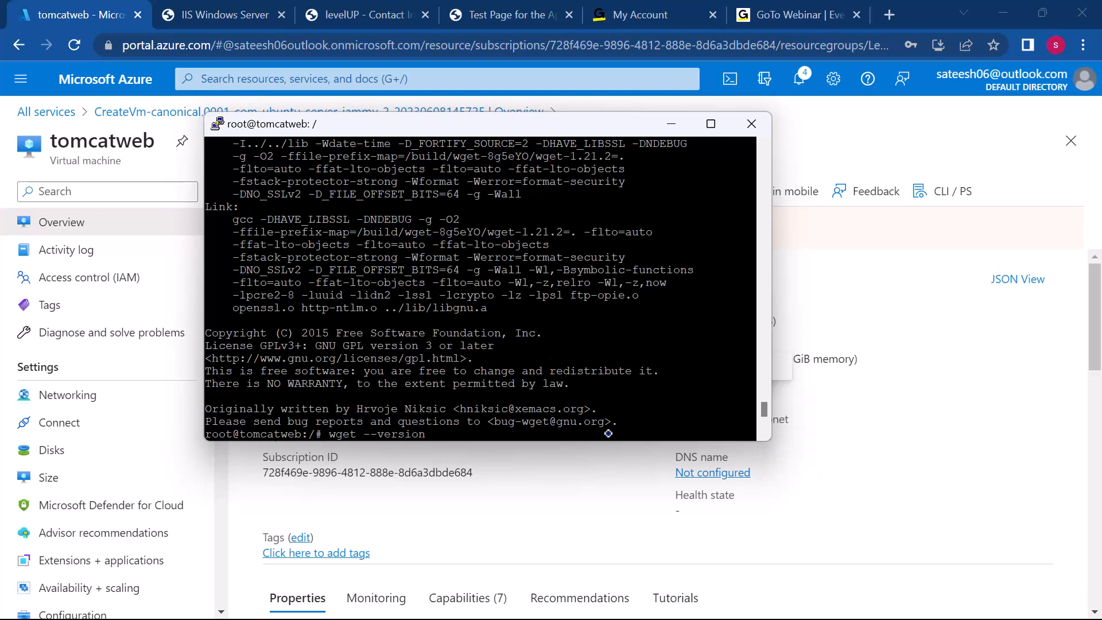
pyautogui.press('Down')
pyautogui.press('Return')
# Step: Install wget on tomcatweb by running sudo apt install wget
pyautogui.write('sudo ')
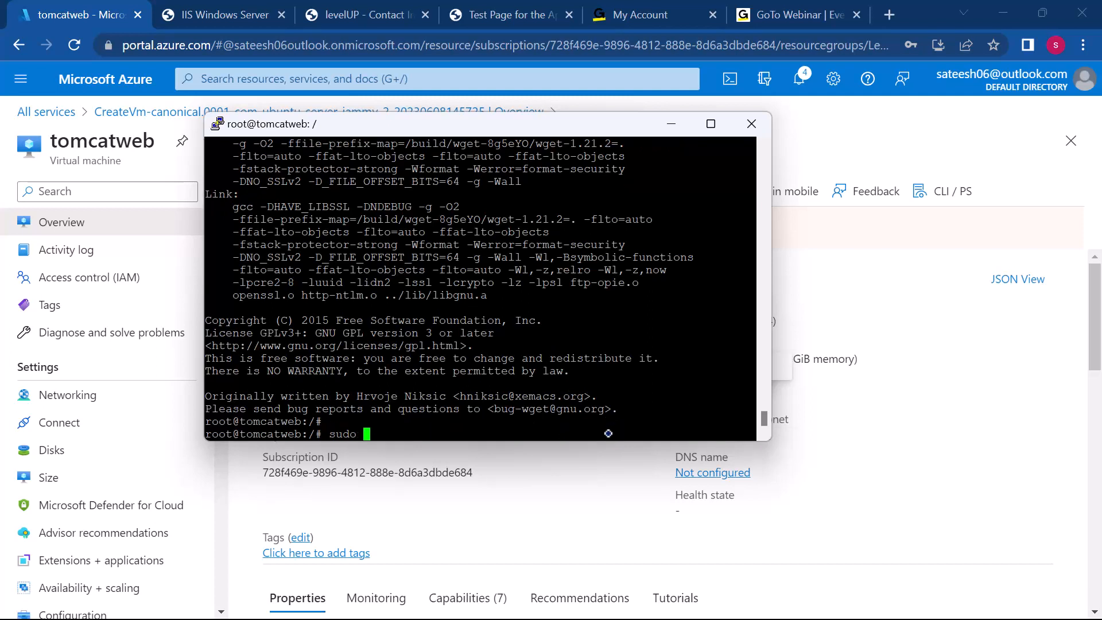
pyautogui.write('apt install wget')
pyautogui.press('Return')
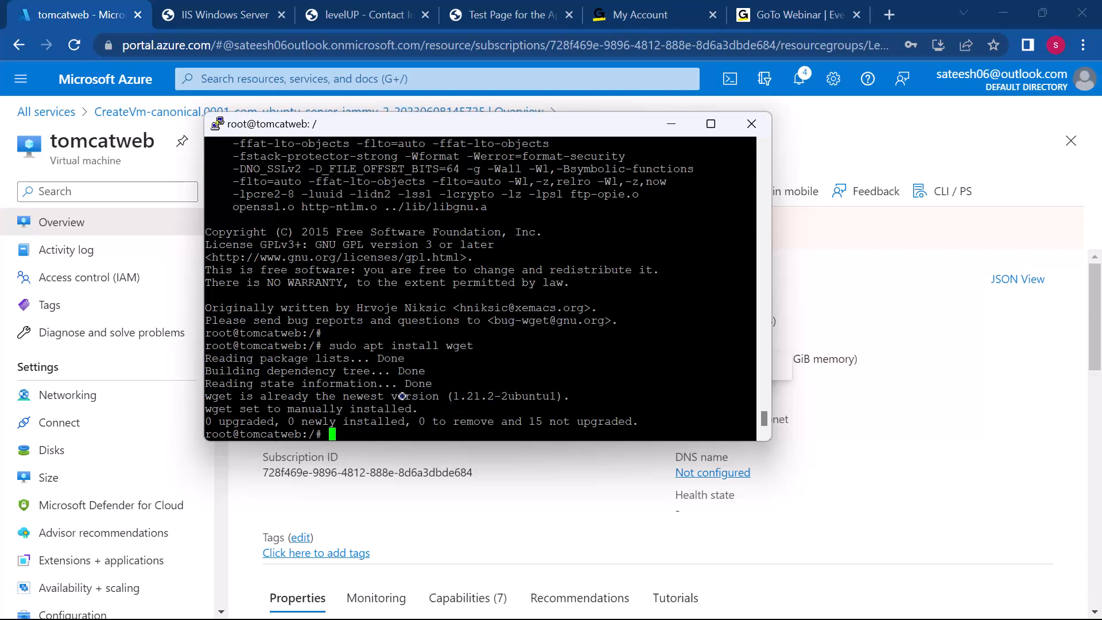
# Step: Switch to the Ubuntu Tomcat Server notes in Sublime Text and copy the wget command that downloads apache-tomcat-10.1.8.tar.gz
pyautogui.click(833, 508)
pyautogui.hotkey('alt', 'Tab')
pyautogui.hotkey('alt', 'Tab')
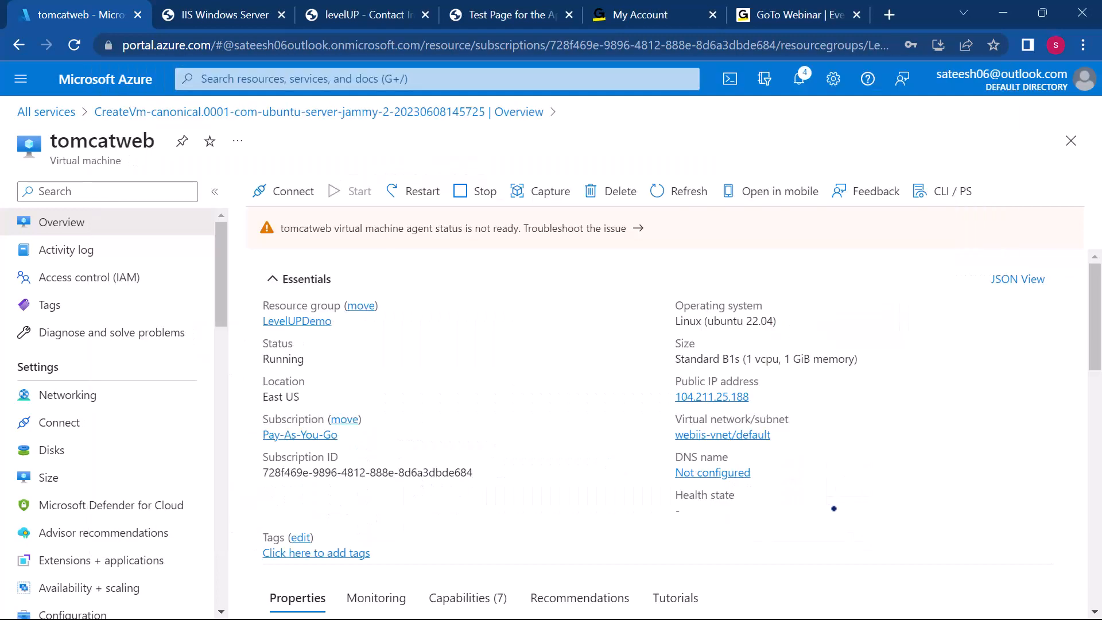
pyautogui.press('super')
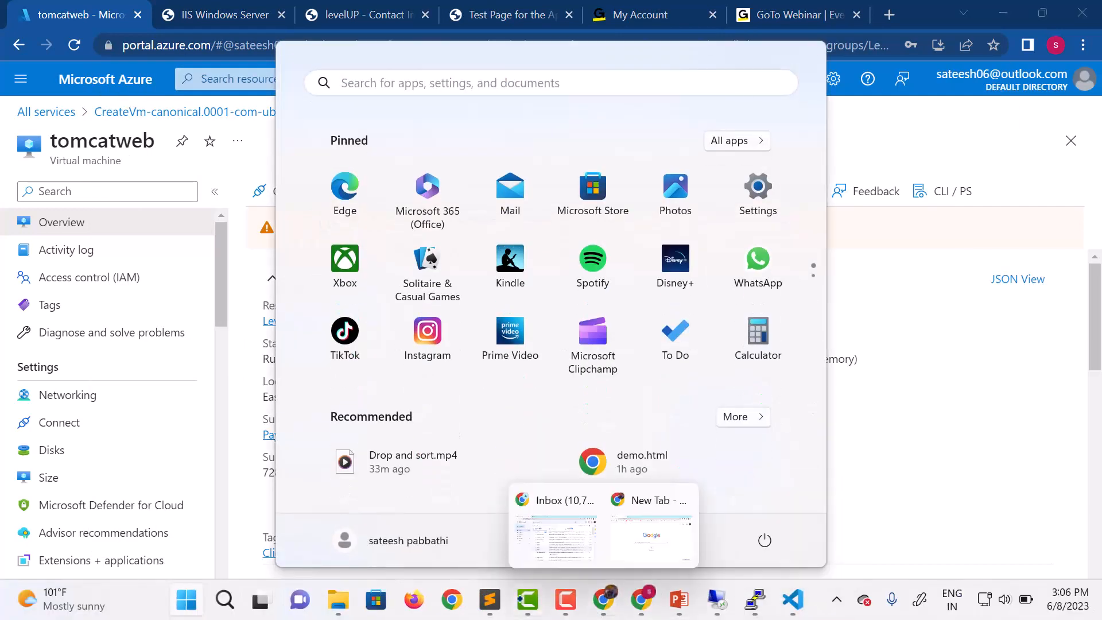
pyautogui.click(490, 552)
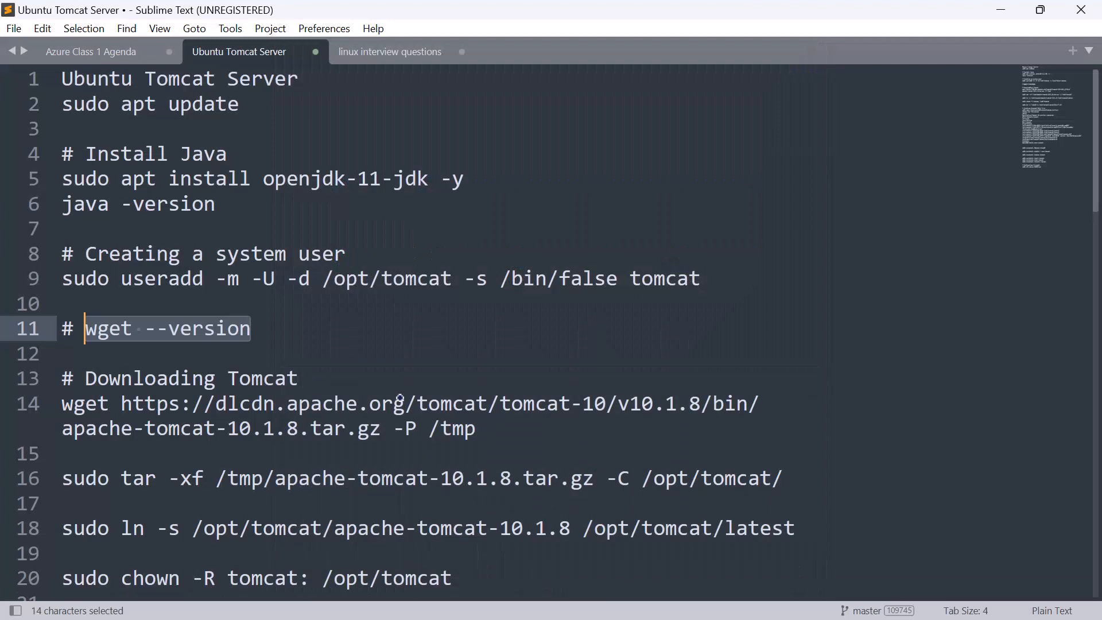
pyautogui.scroll(-1, 400, 397)
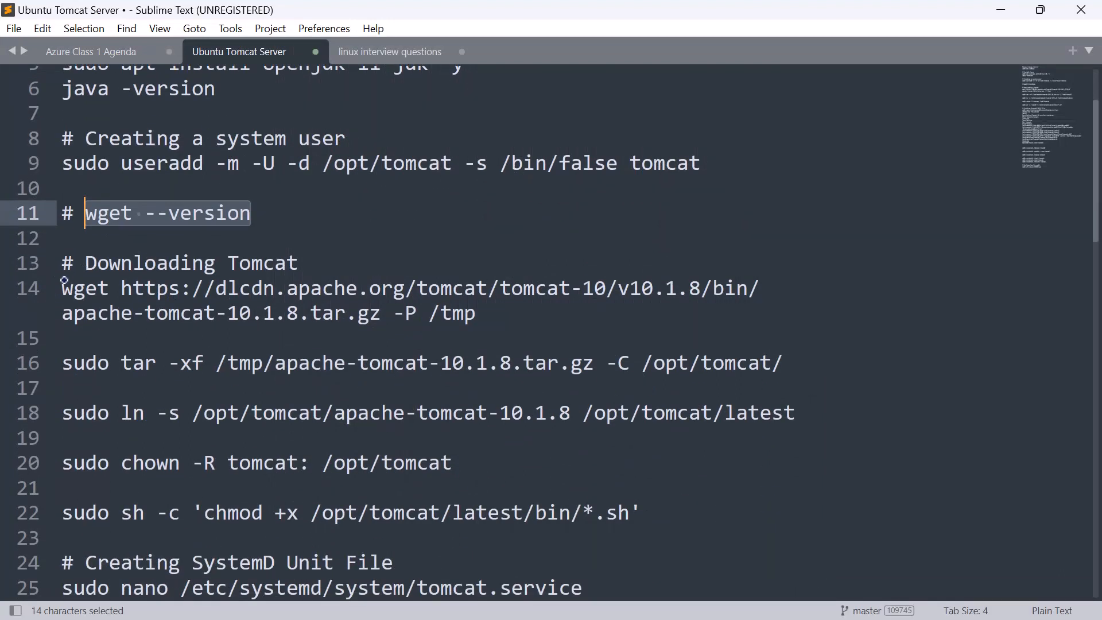
pyautogui.moveTo(63, 283); pyautogui.dragTo(474, 314)
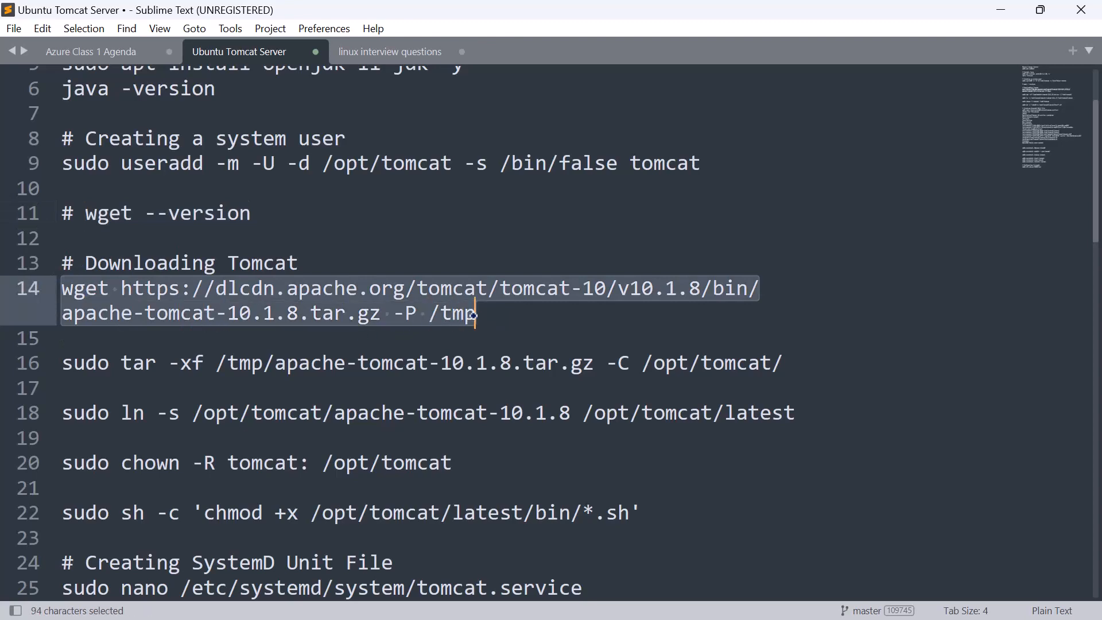
pyautogui.hotkey('ctrl', 'c')
# Step: Return to the PuTTY session on tomcatweb and download apache-tomcat-10.1.8.tar.gz into /tmp by running the copied wget command
pyautogui.hotkey('alt', 'Tab')
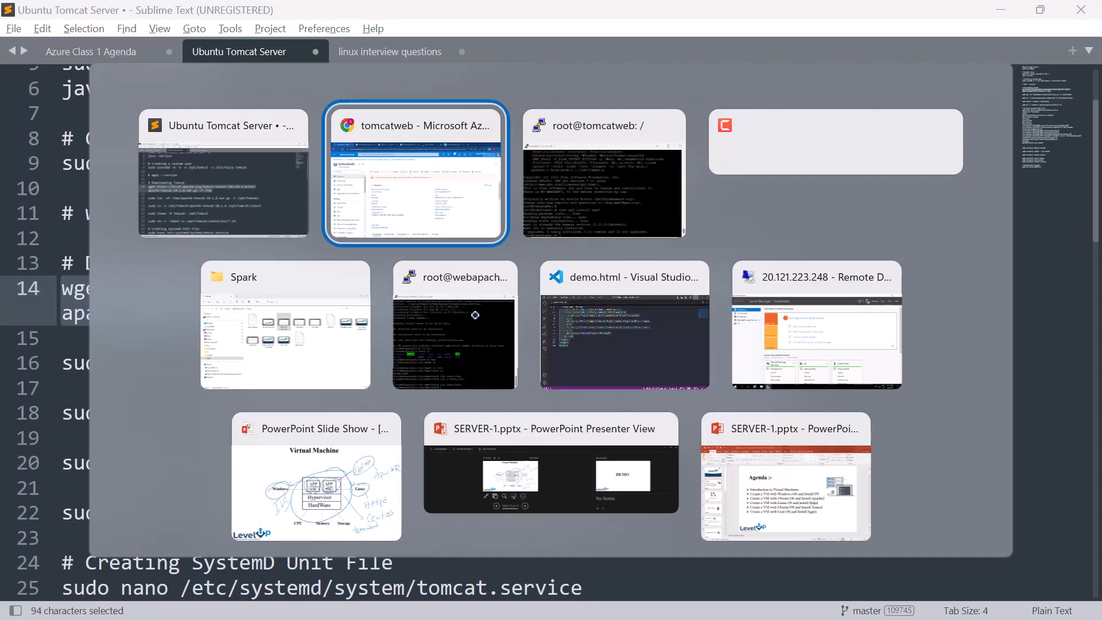
pyautogui.hotkey('alt', 'Tab')
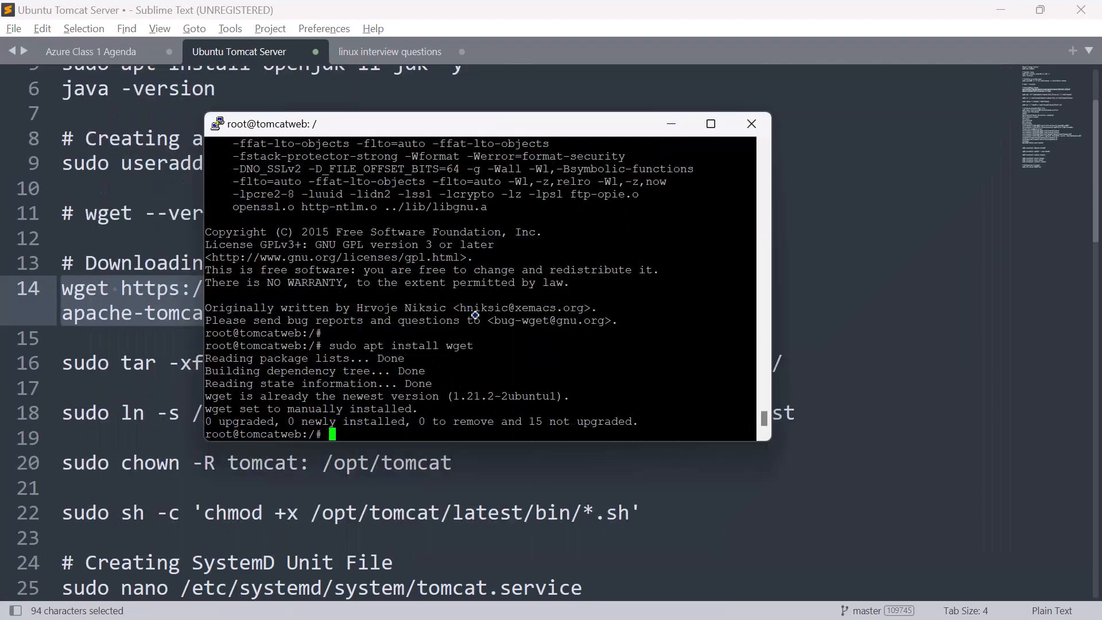
pyautogui.rightClick(332, 434)
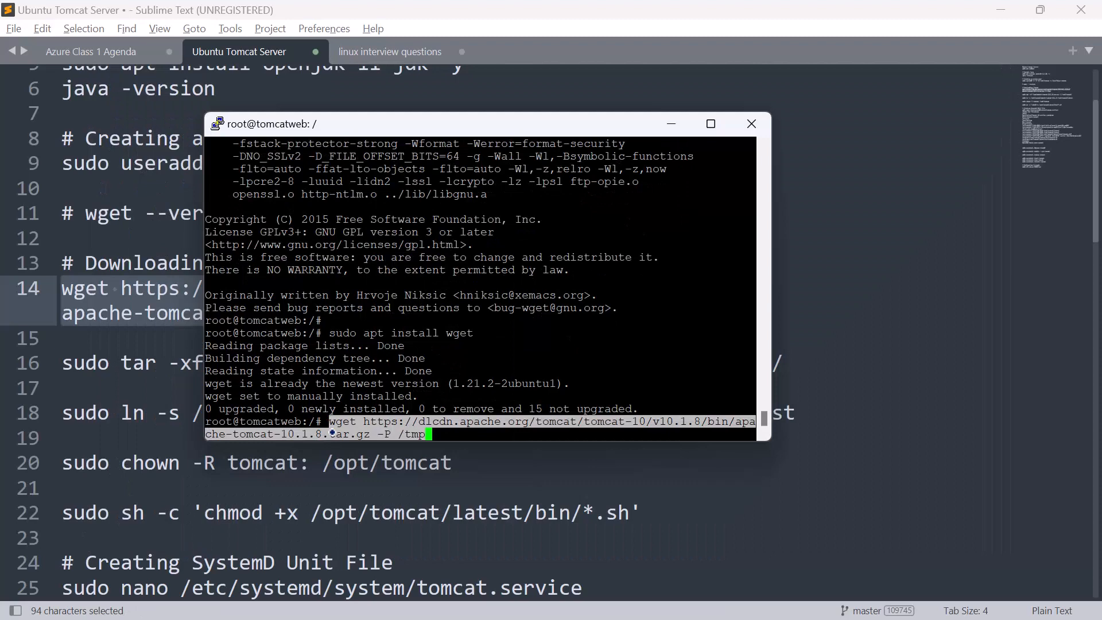
pyautogui.press('Return')
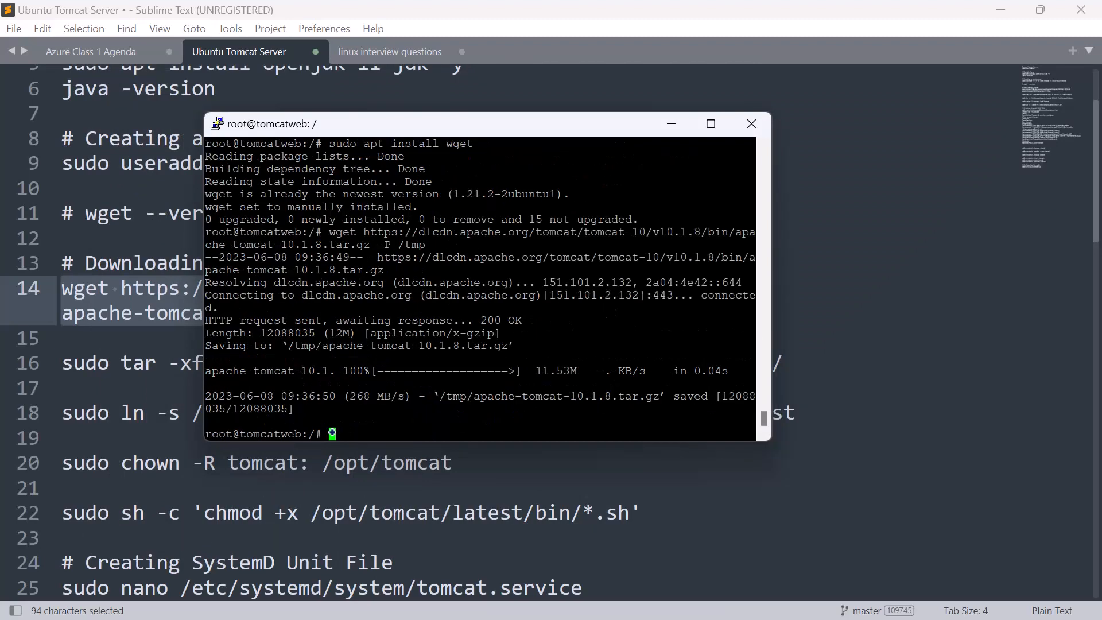
# Step: Copy sudo tar -xf /tmp/apache-tomcat-10.1.8.tar.gz -C /opt/tomcat/ from the Sublime Text notes and run it in the PuTTY session
pyautogui.click(633, 538)
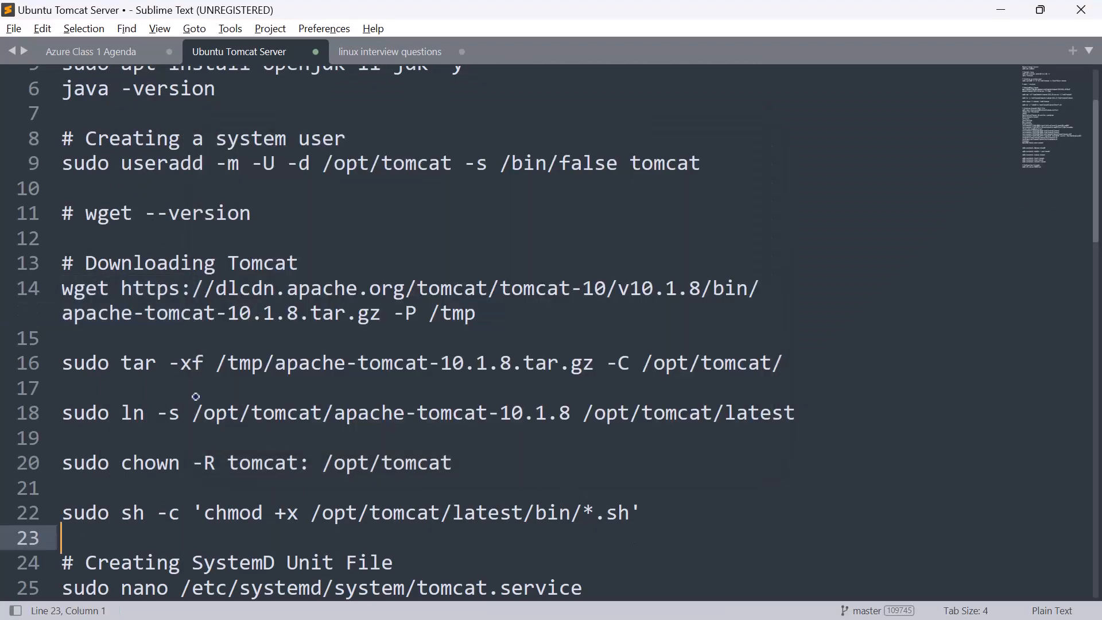
pyautogui.moveTo(791, 363); pyautogui.dragTo(57, 354)
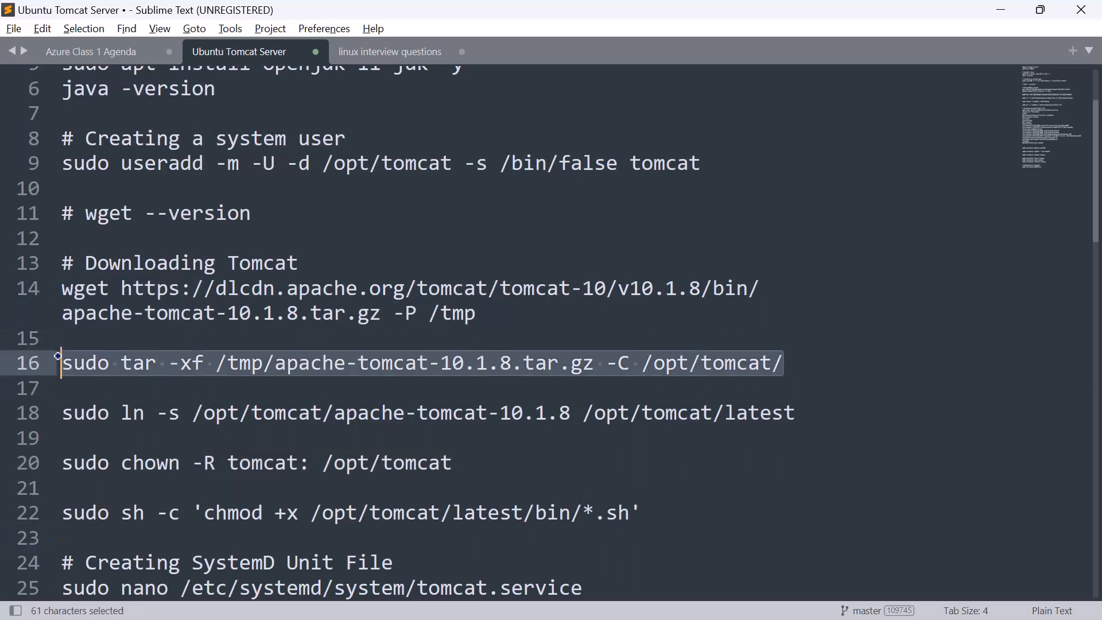
pyautogui.hotkey('ctrl', 'c')
pyautogui.hotkey('alt', 'Tab')
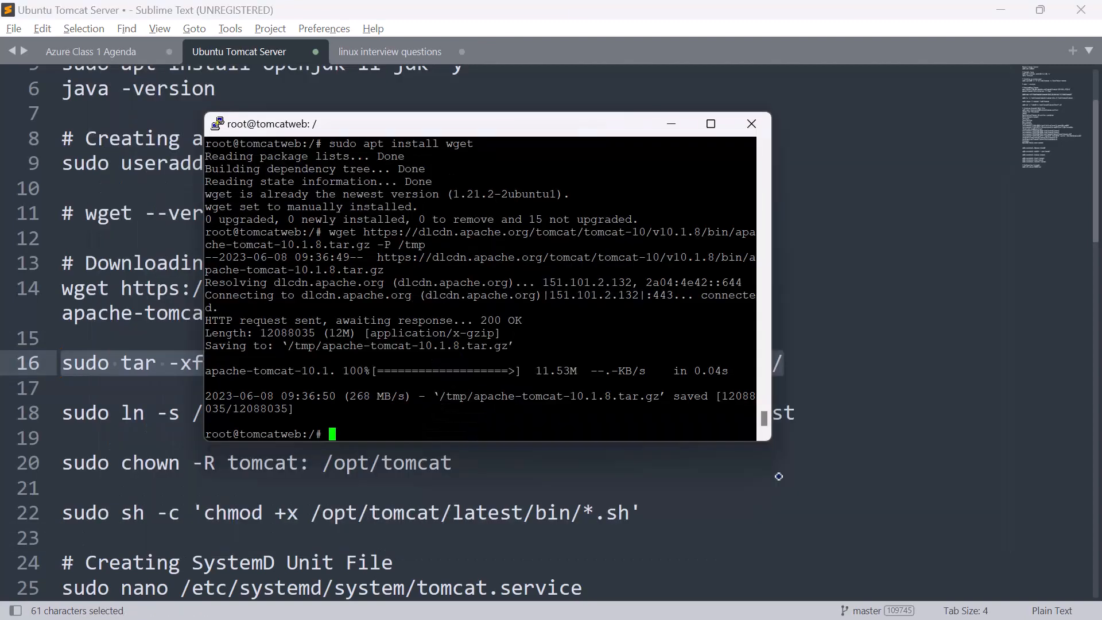
pyautogui.rightClick(343, 433)
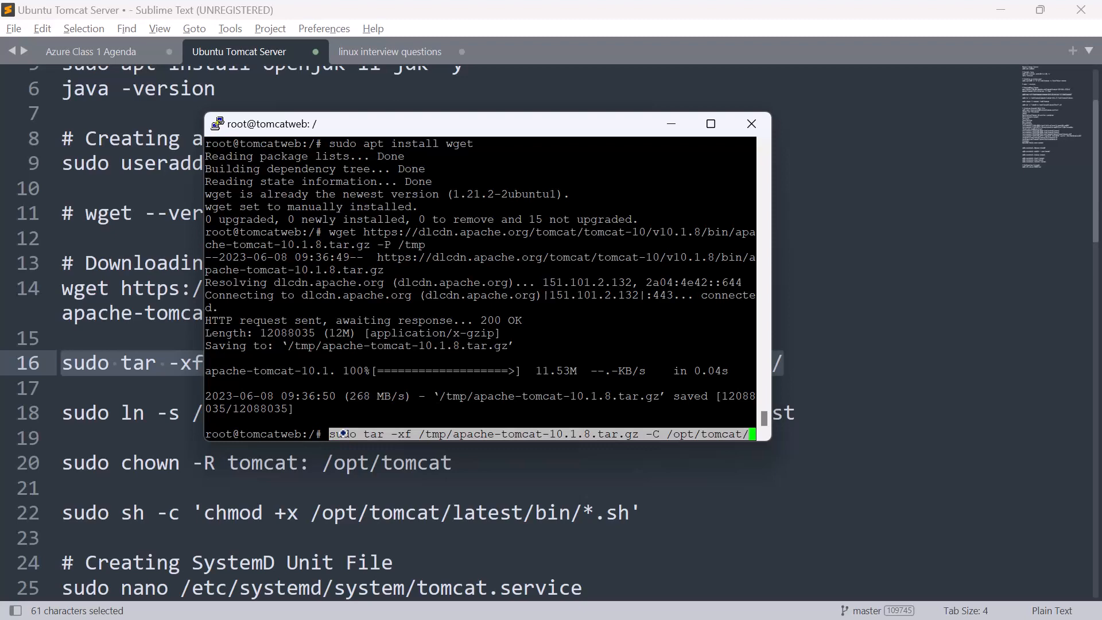
pyautogui.press('Return')
# Step: Copy sudo ln -s /opt/tomcat/apache-tomcat-10.1.8 /opt/tomcat/latest from the Sublime Text notes and run it in PuTTY to create the symbolic link
pyautogui.click(601, 526)
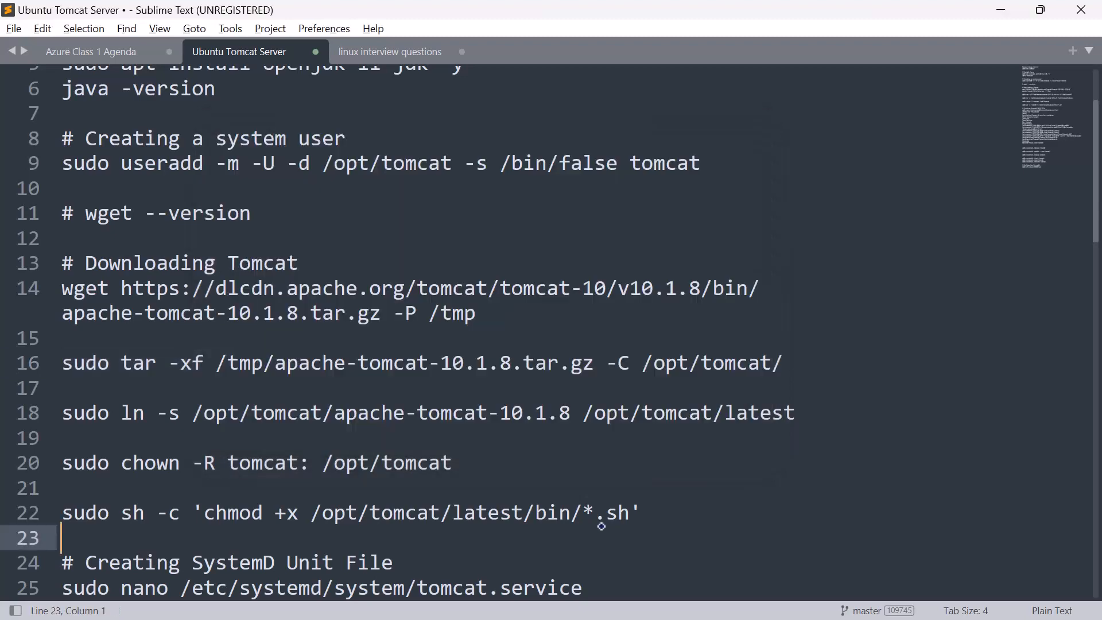
pyautogui.moveTo(809, 412); pyautogui.dragTo(56, 406)
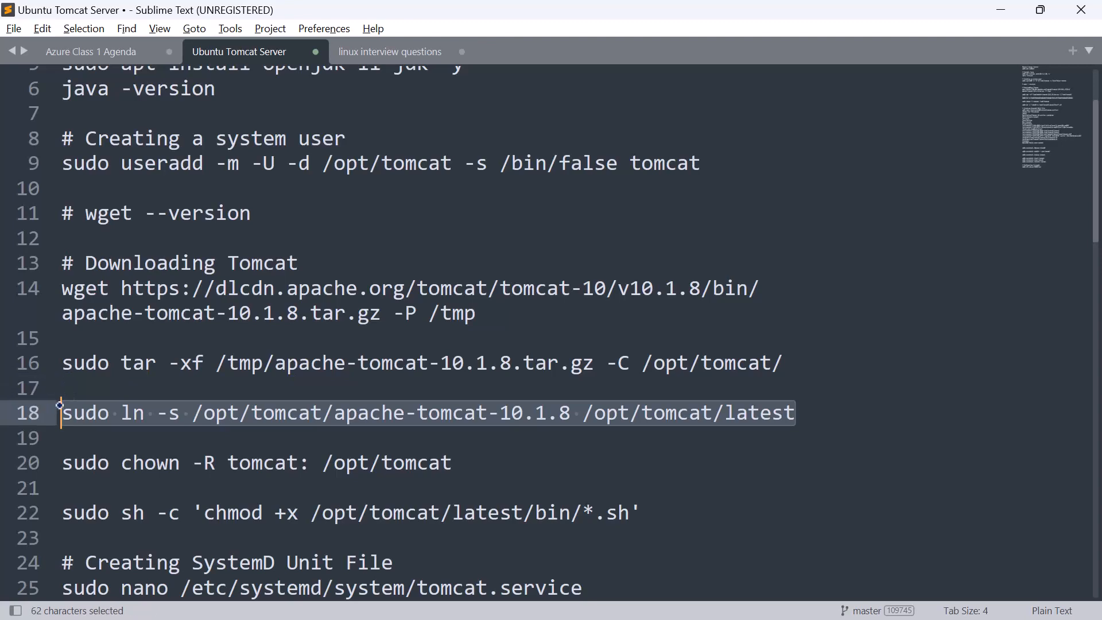
pyautogui.hotkey('ctrl', 'c')
pyautogui.hotkey('alt', 'Tab')
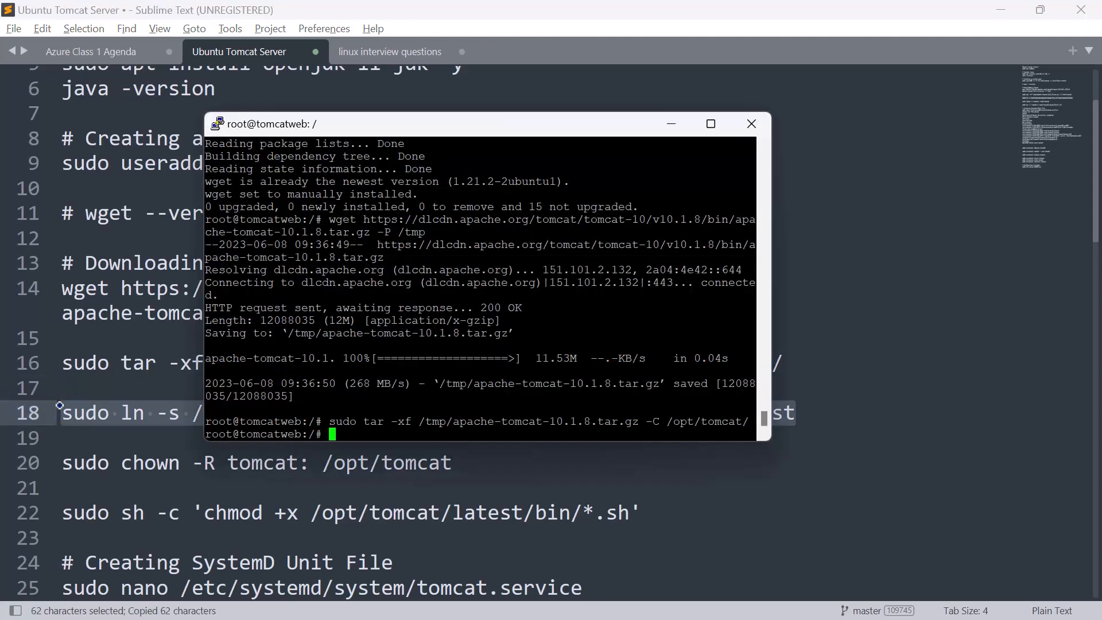
pyautogui.rightClick(332, 430)
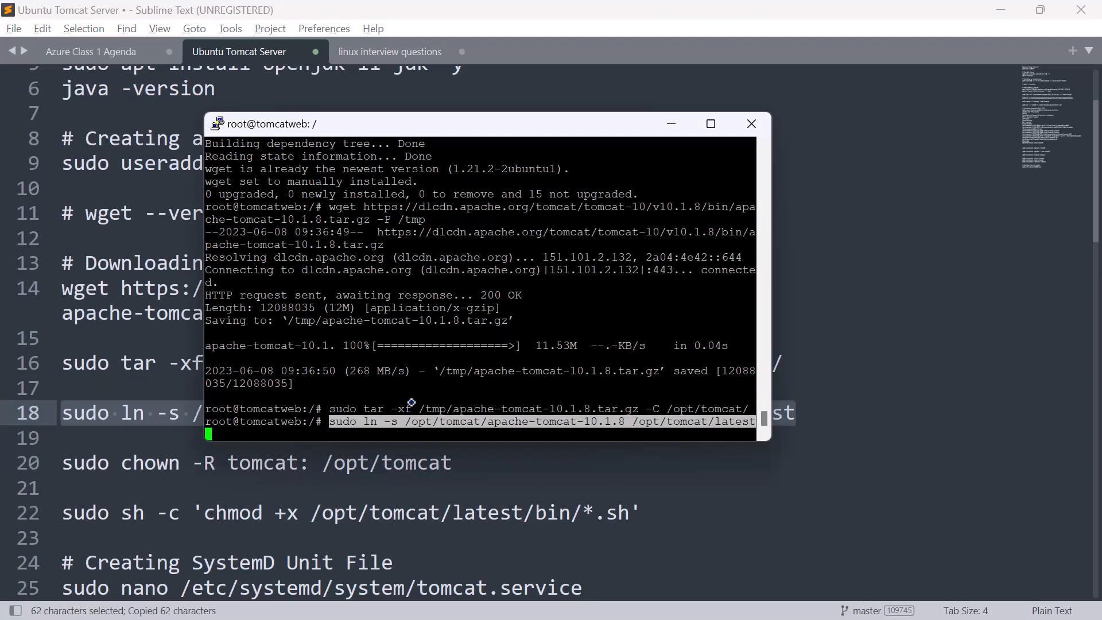
pyautogui.press('Return')
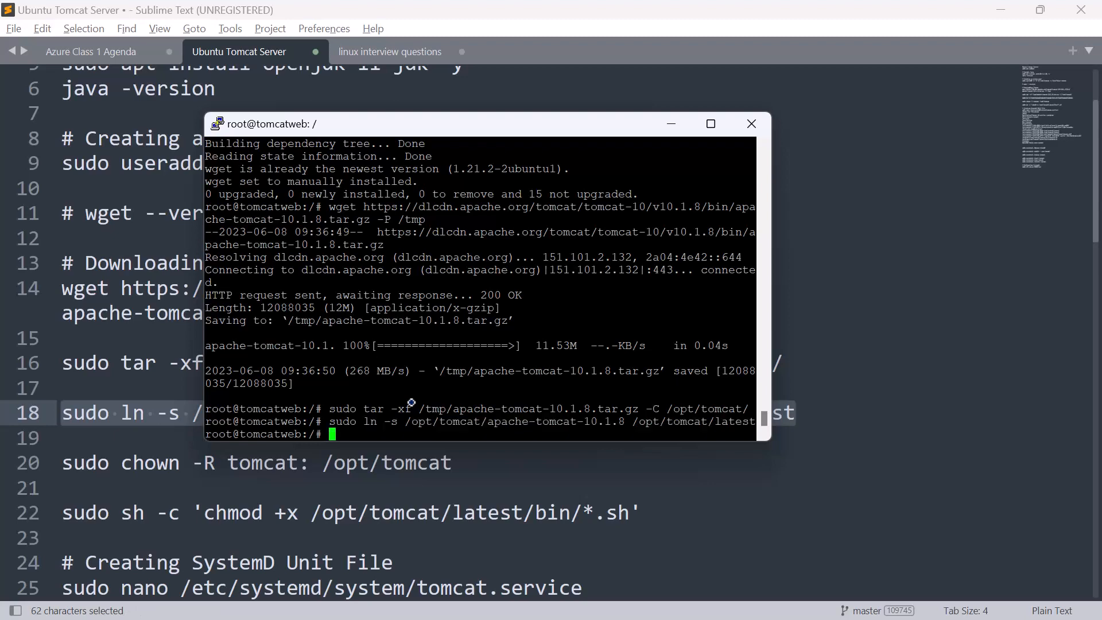
# Step: Give the tomcat user ownership by copying sudo chown -R tomcat: /opt/tomcat from the Sublime Text notes and running it in PuTTY
pyautogui.click(646, 550)
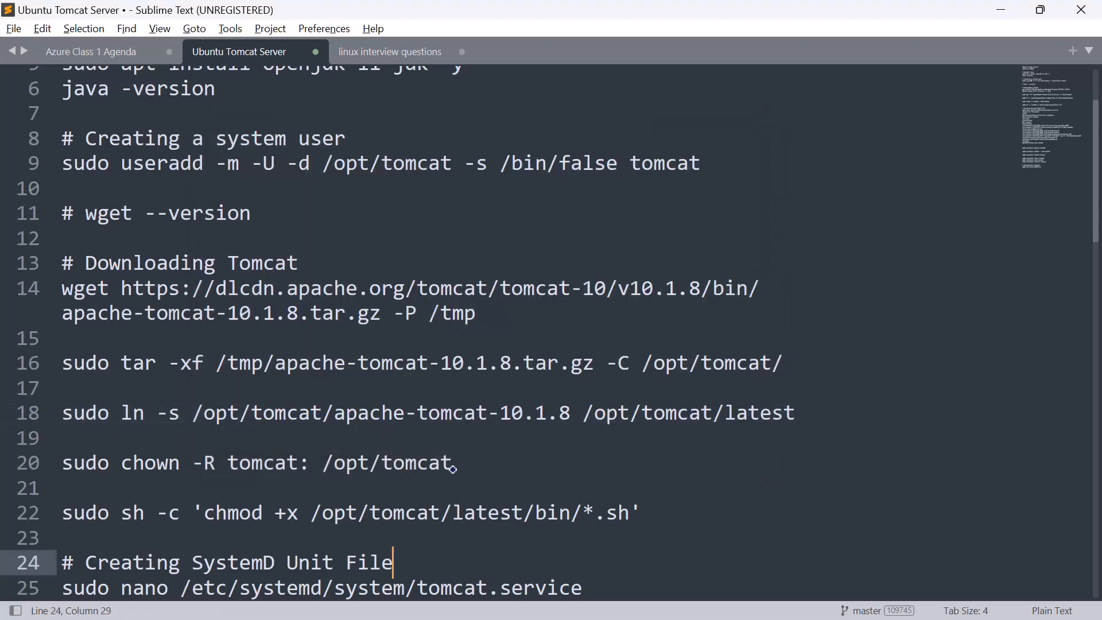
pyautogui.click(457, 464)
pyautogui.moveTo(456, 465); pyautogui.dragTo(63, 465)
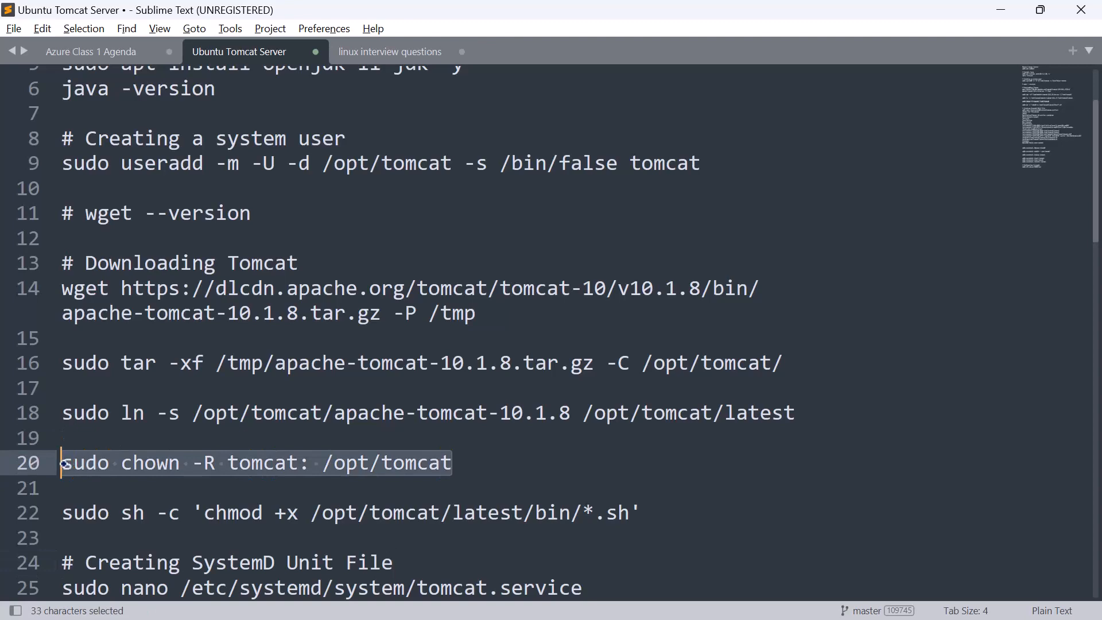
pyautogui.hotkey('ctrl', 'c')
pyautogui.hotkey('alt', 'Tab')
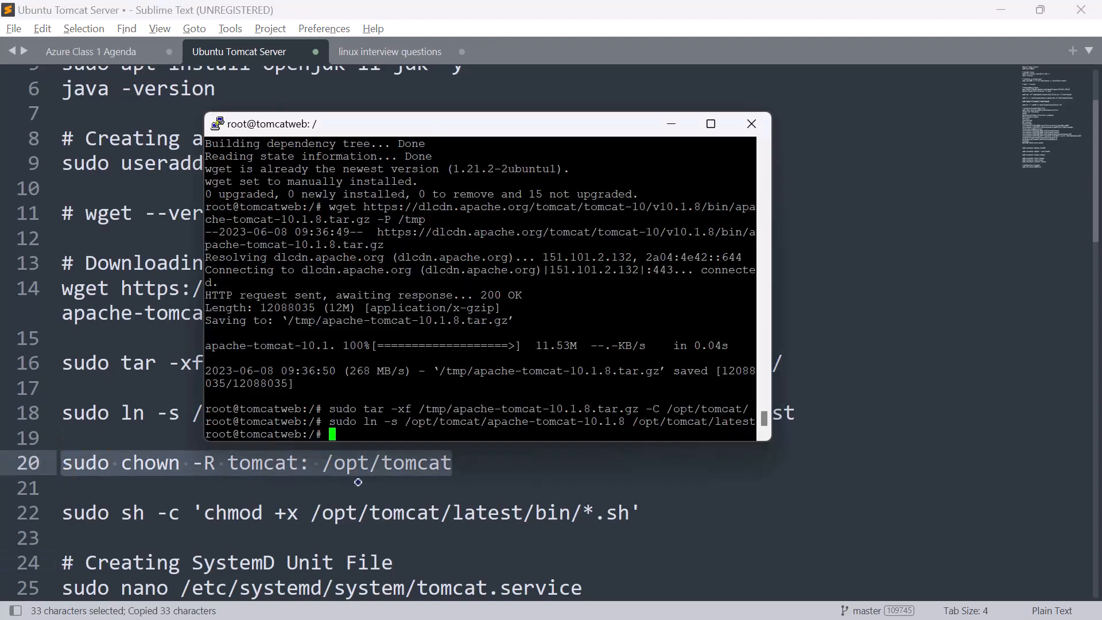
pyautogui.rightClick(338, 434)
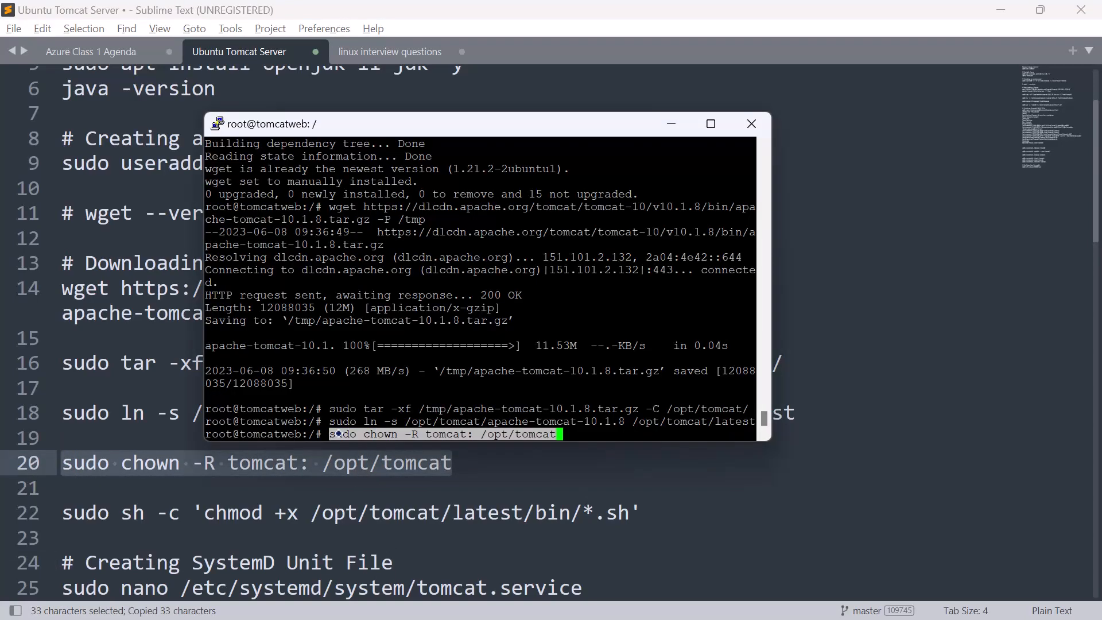
pyautogui.press('Return')
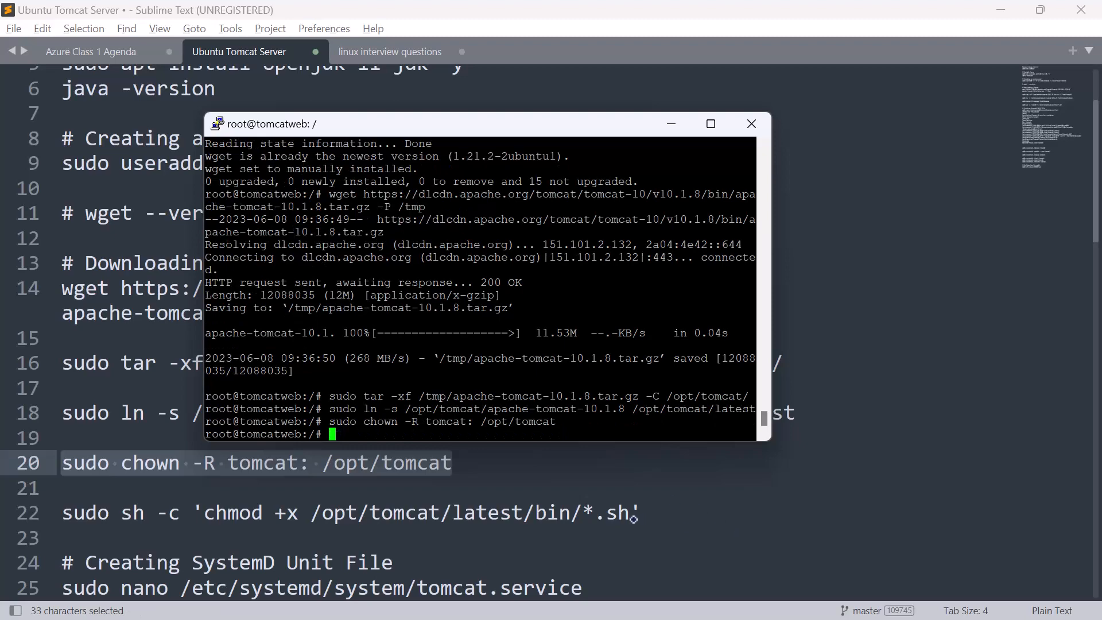
# Step: Make the Tomcat scripts executable by copying sudo sh -c 'chmod +x /opt/tomcat/latest/bin/*.sh' from the Sublime Text notes and running it in PuTTY
pyautogui.moveTo(639, 513); pyautogui.dragTo(56, 508)
pyautogui.hotkey('ctrl', 'c')
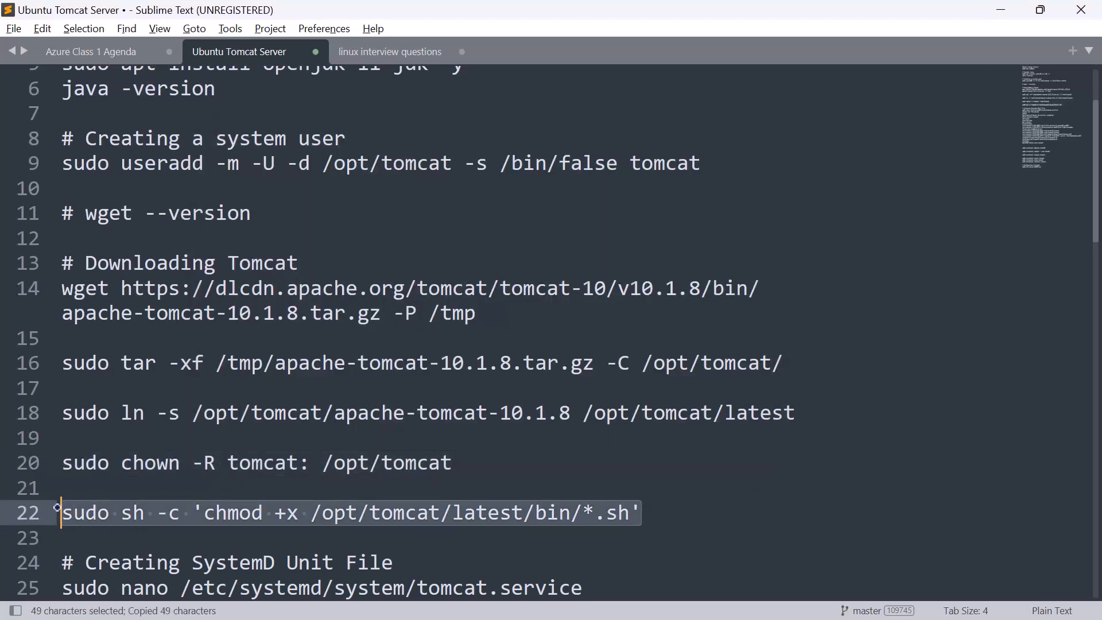
pyautogui.hotkey('alt', 'Tab')
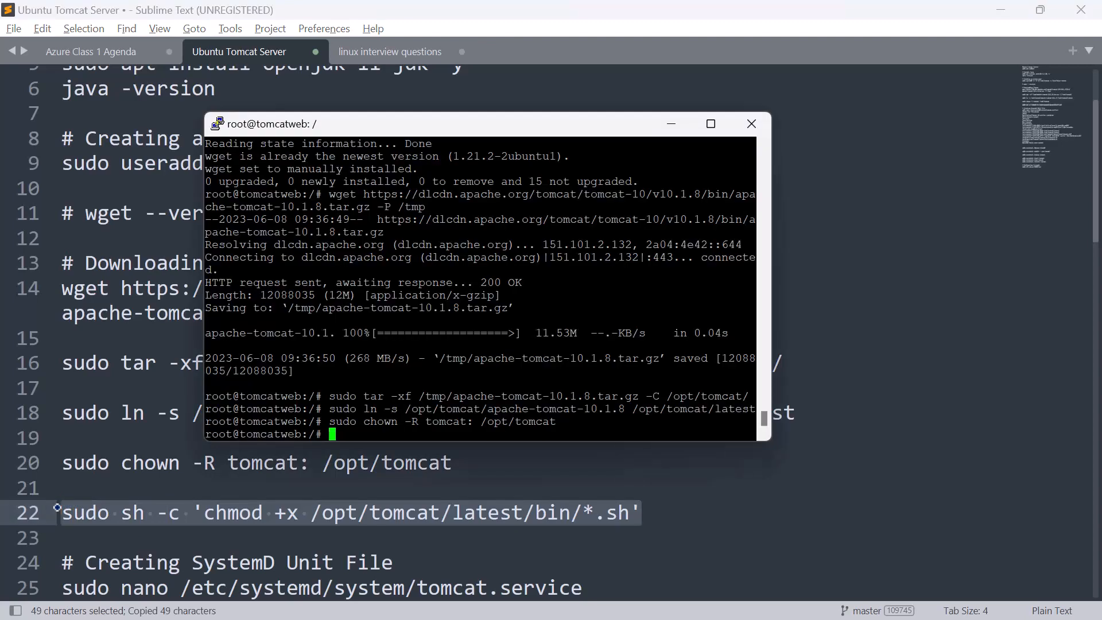
pyautogui.rightClick(349, 430)
pyautogui.press('Return')
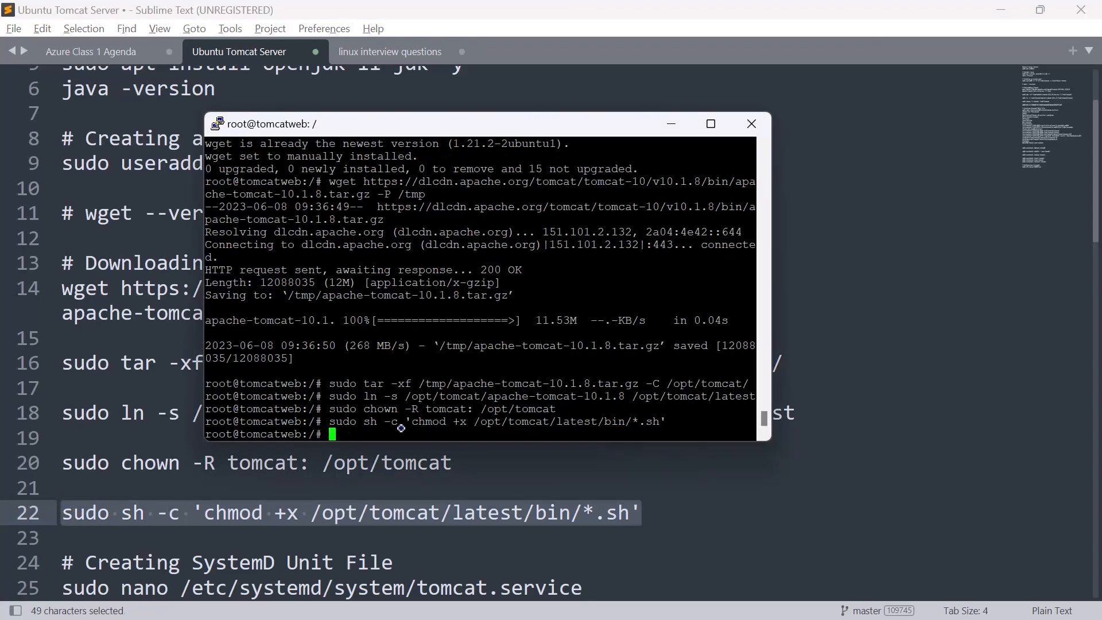
# Step: Copy the Tomcat systemd unit definition, from [Unit] through WantedBy=multi-user.target, from the Sublime Text notes
pyautogui.scroll(-2, 791, 508)
pyautogui.scroll(1, 792, 509)
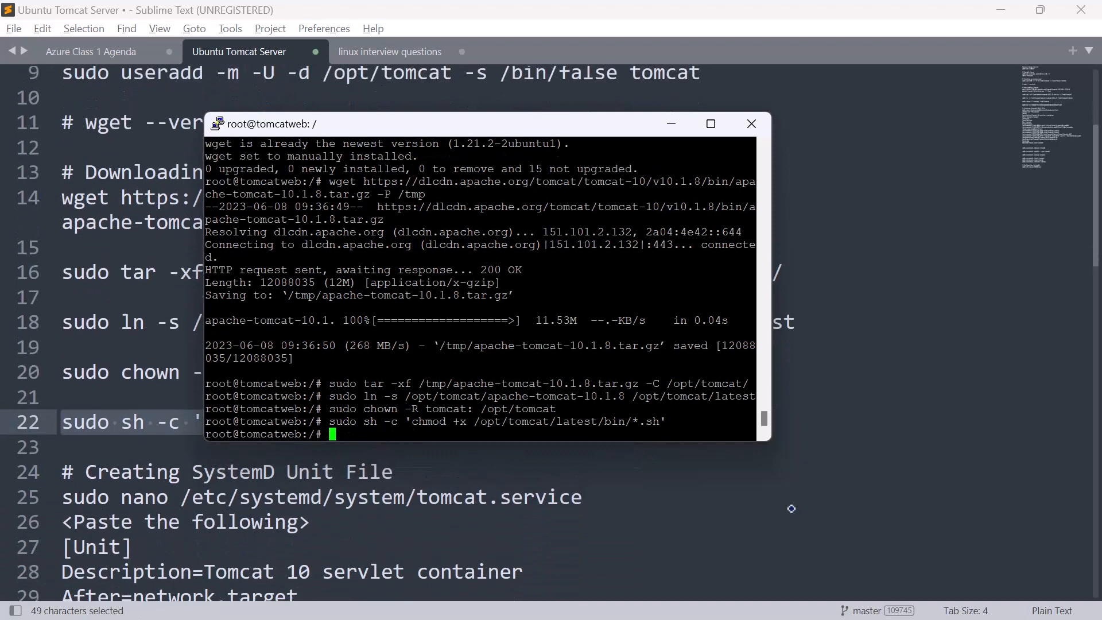
pyautogui.scroll(-1, 791, 509)
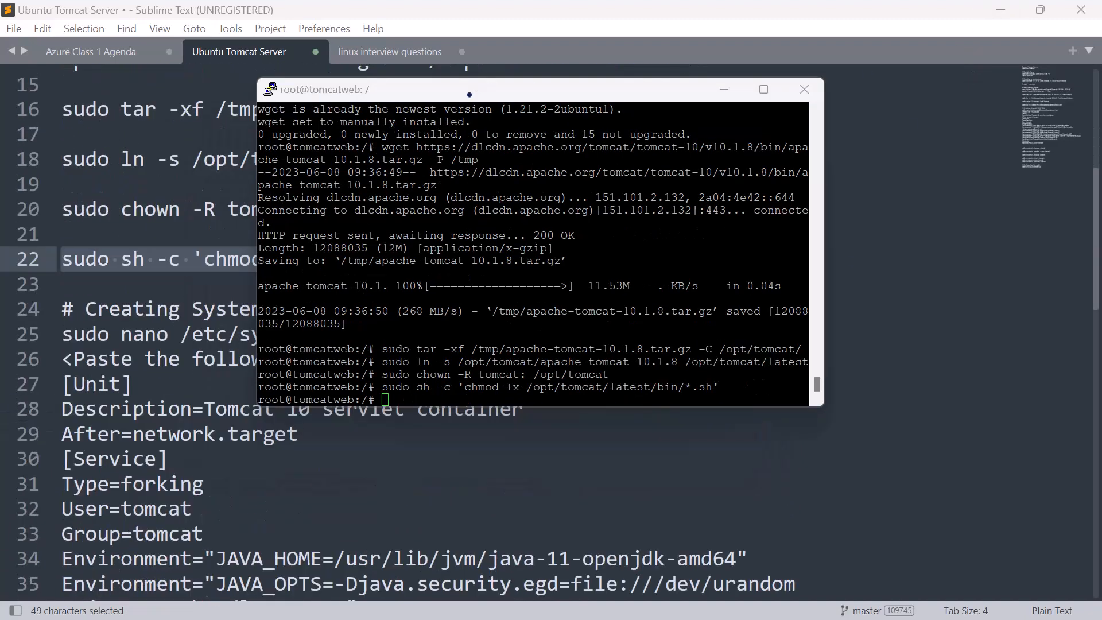
pyautogui.moveTo(469, 95); pyautogui.dragTo(482, 118)
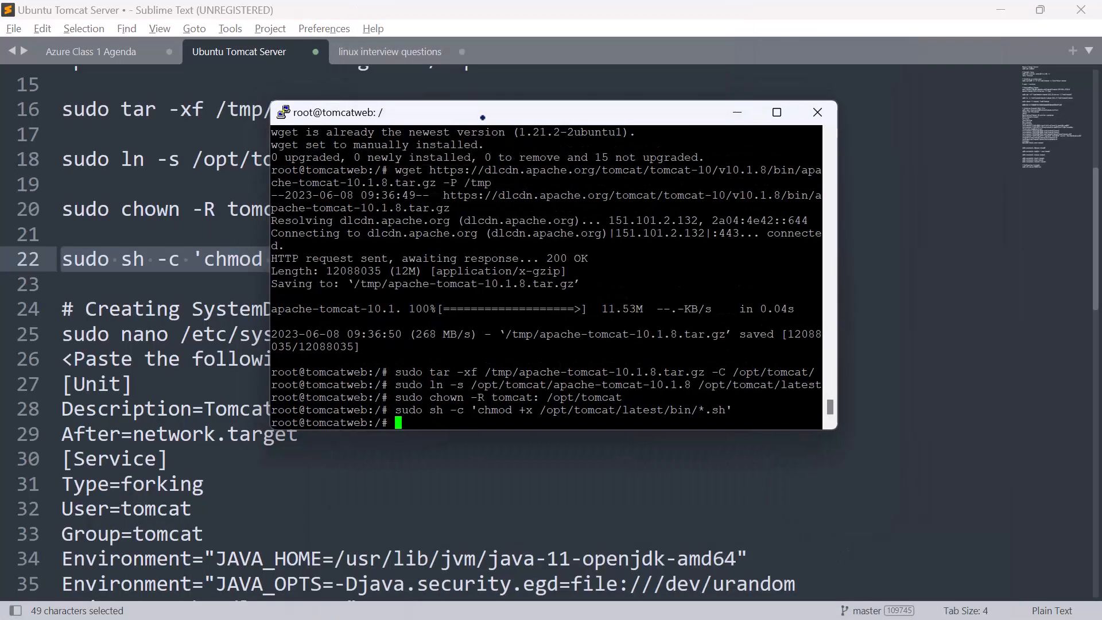
pyautogui.scroll(-2, 159, 474)
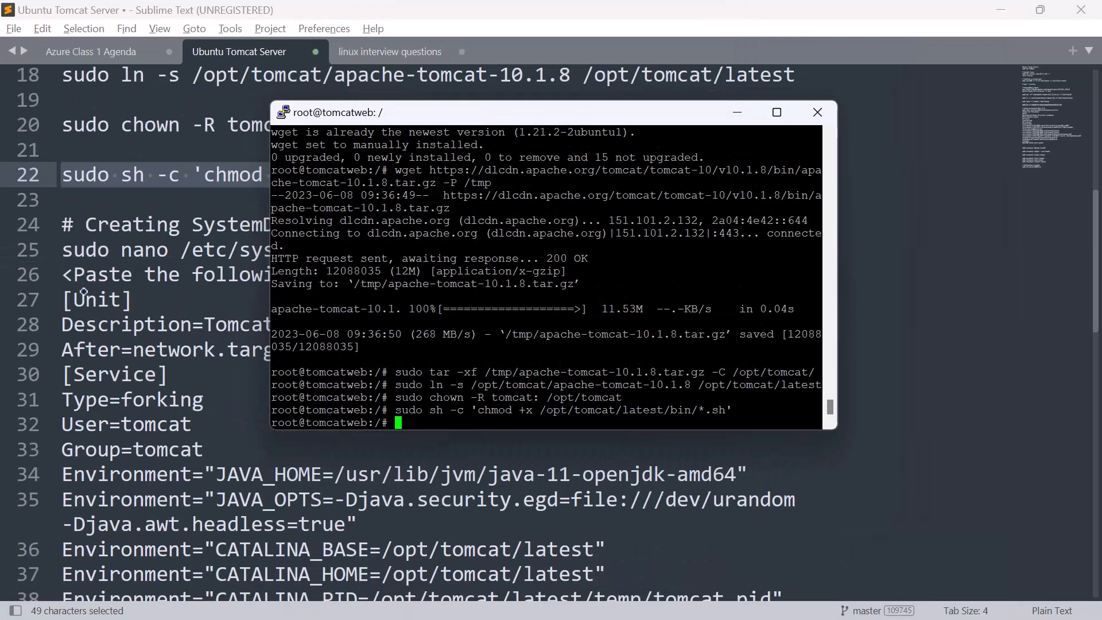
pyautogui.click(64, 275)
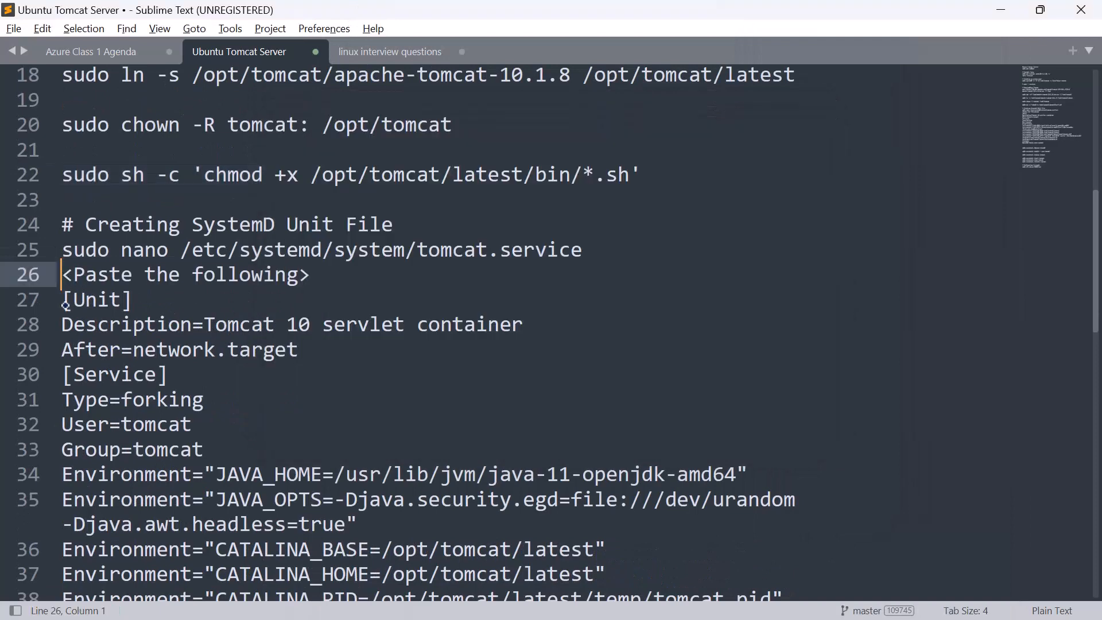
pyautogui.moveTo(66, 304); pyautogui.dragTo(309, 282)
pyautogui.moveTo(357, 246); pyautogui.dragTo(370, 244)
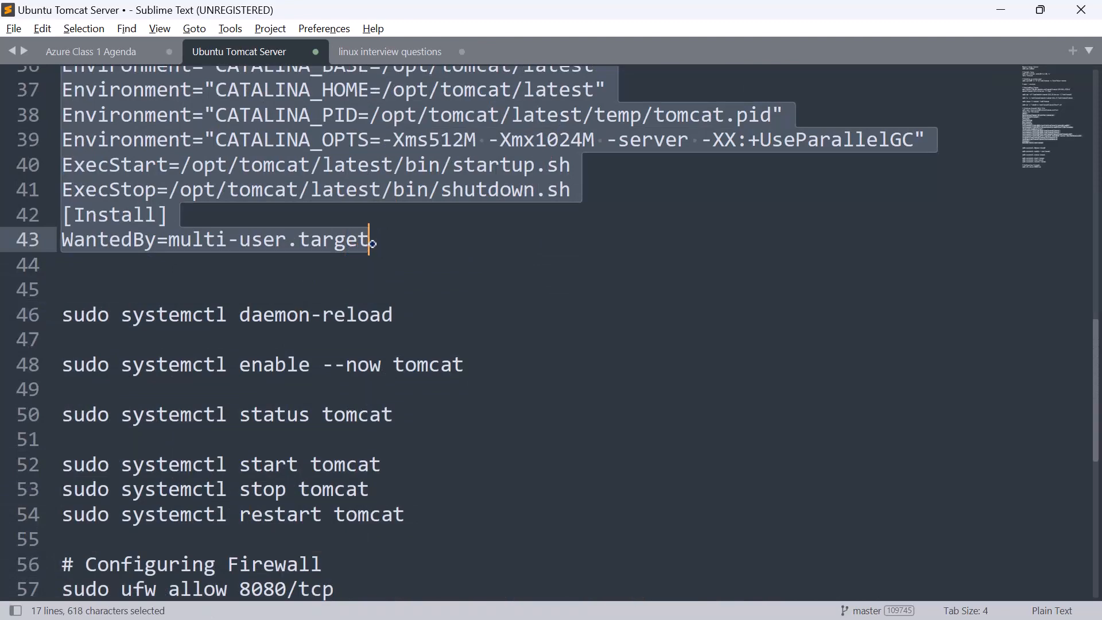
pyautogui.hotkey('ctrl', 'c')
# Step: Switch to PuTTY and run vi /etc/systemd/system/tomcat.service to create the Tomcat unit file, following the path in the Sublime Text notes
pyautogui.hotkey('alt', 'Tab')
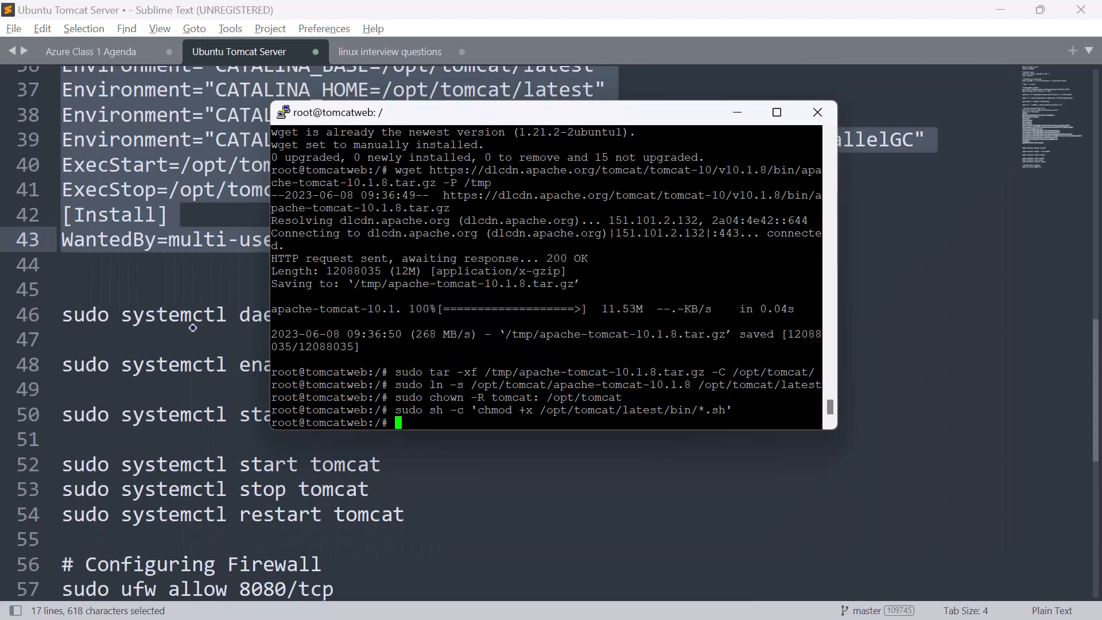
pyautogui.scroll(8, 189, 327)
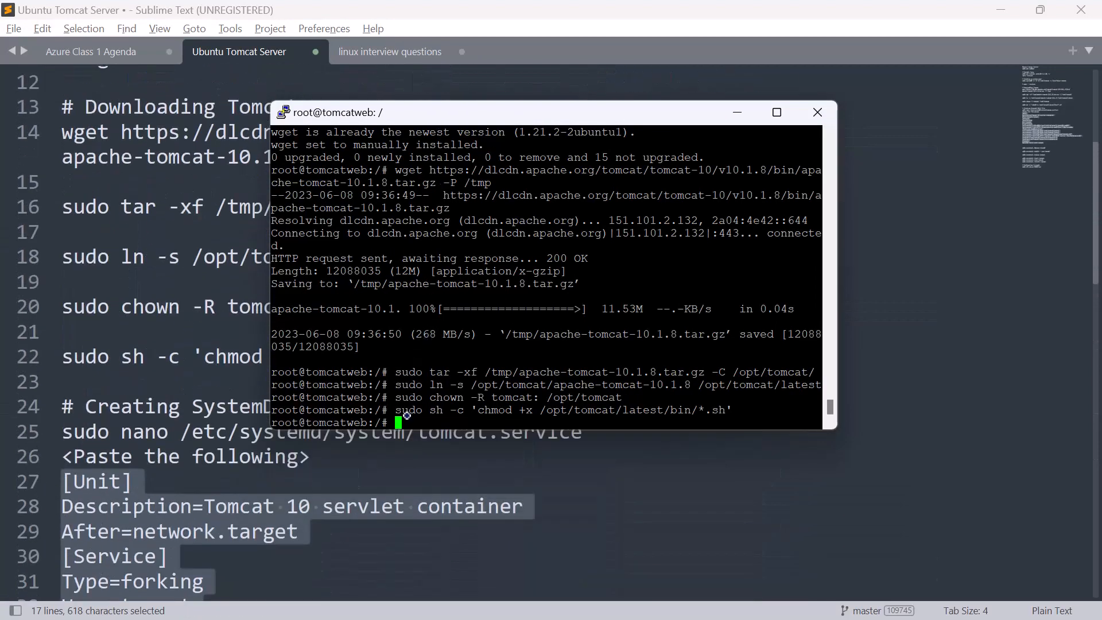
pyautogui.write('vi /etc')
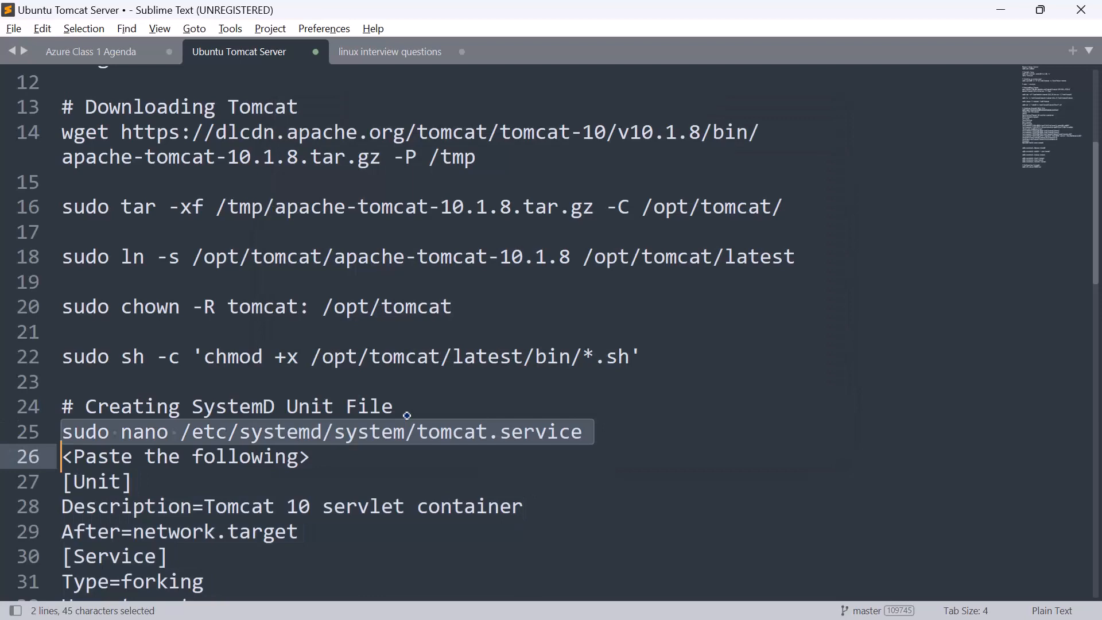
pyautogui.hotkey('alt', 'Tab')
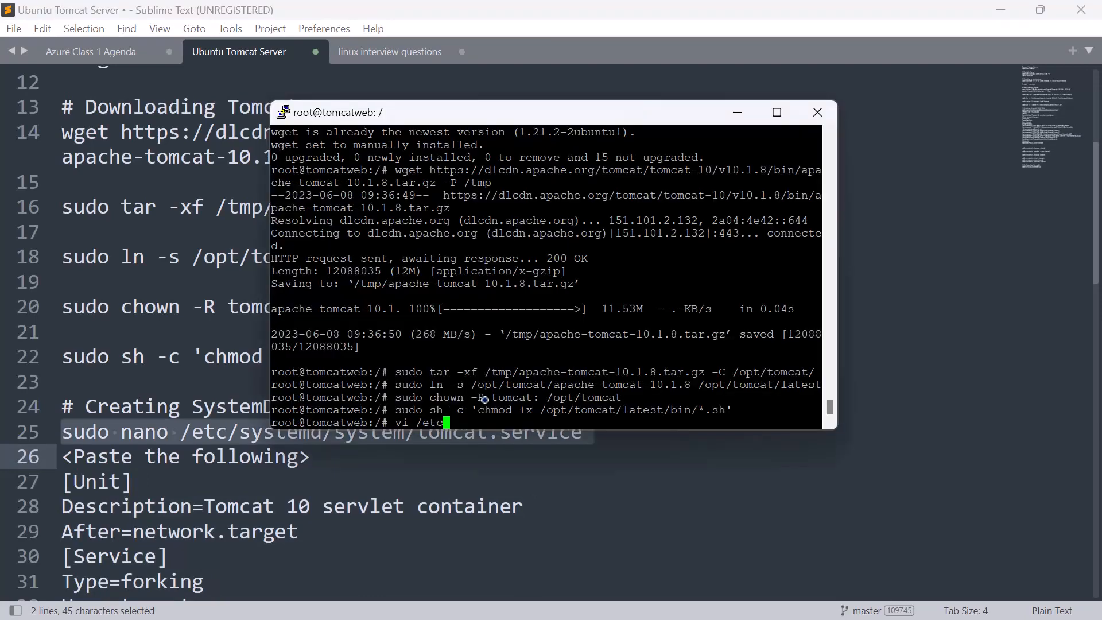
pyautogui.press('Left')
pyautogui.press('Right')
pyautogui.write('/systemd')
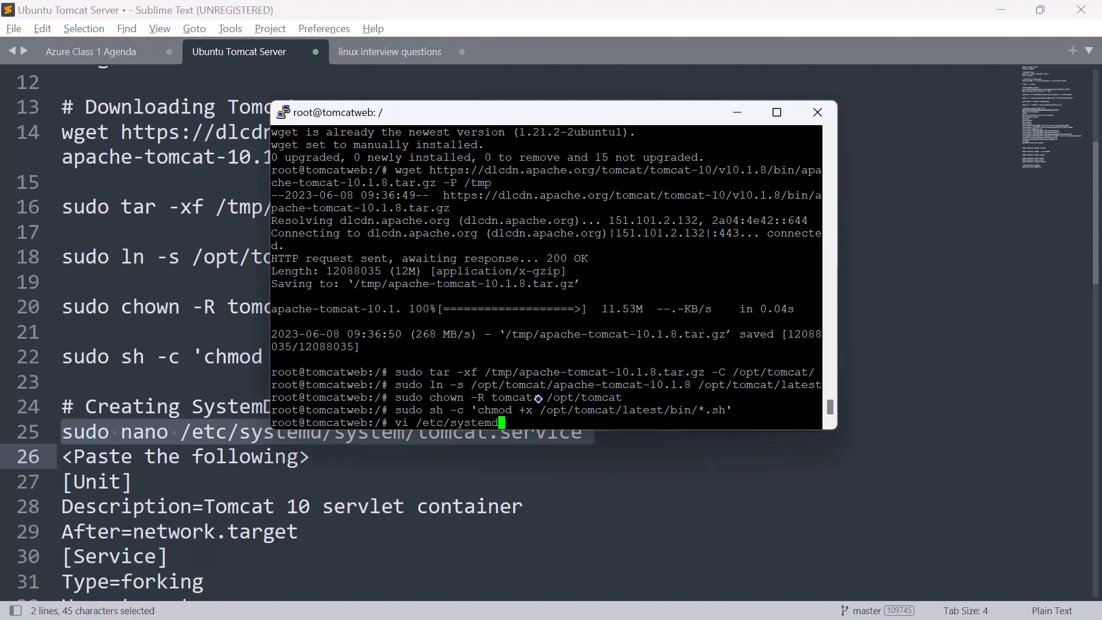
pyautogui.write('/system/tomcat')
pyautogui.press('BackSpace')
pyautogui.press('BackSpace')
pyautogui.write('cat.service')
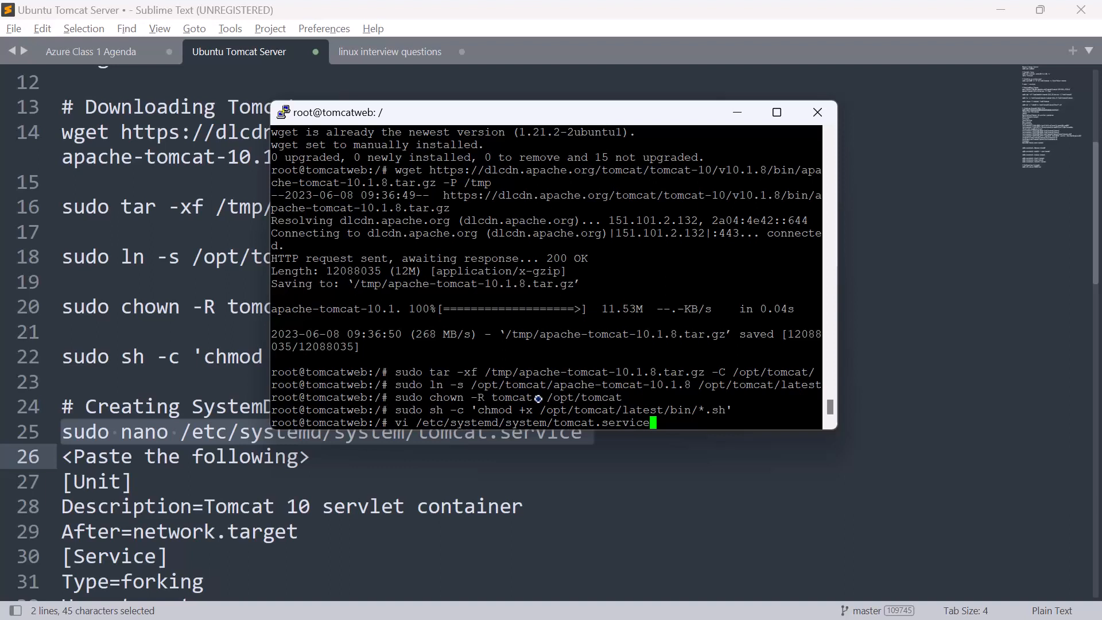
pyautogui.press('Return')
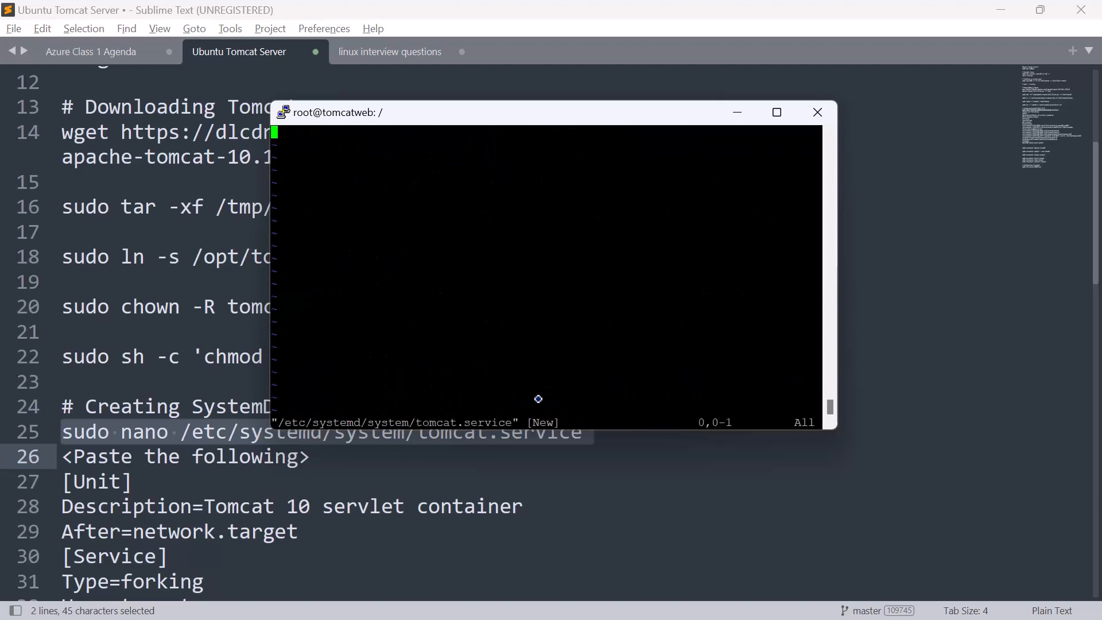
# Step: Paste the copied Tomcat unit definition into tomcat.service in insert mode, and save and quit vi with :wq!
pyautogui.press('i')
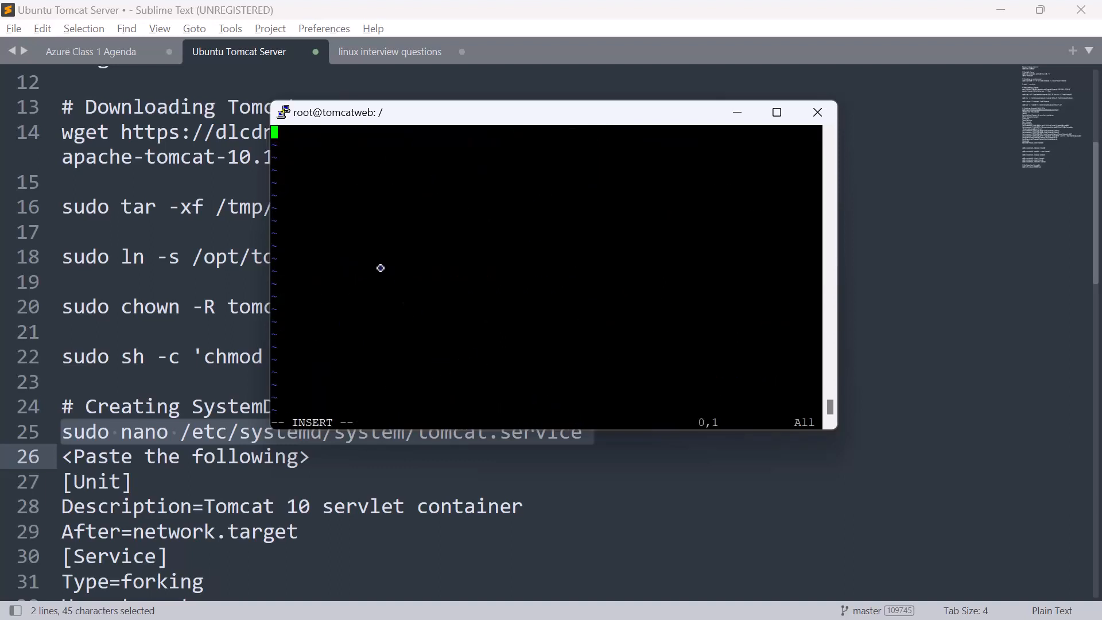
pyautogui.rightClick(381, 268)
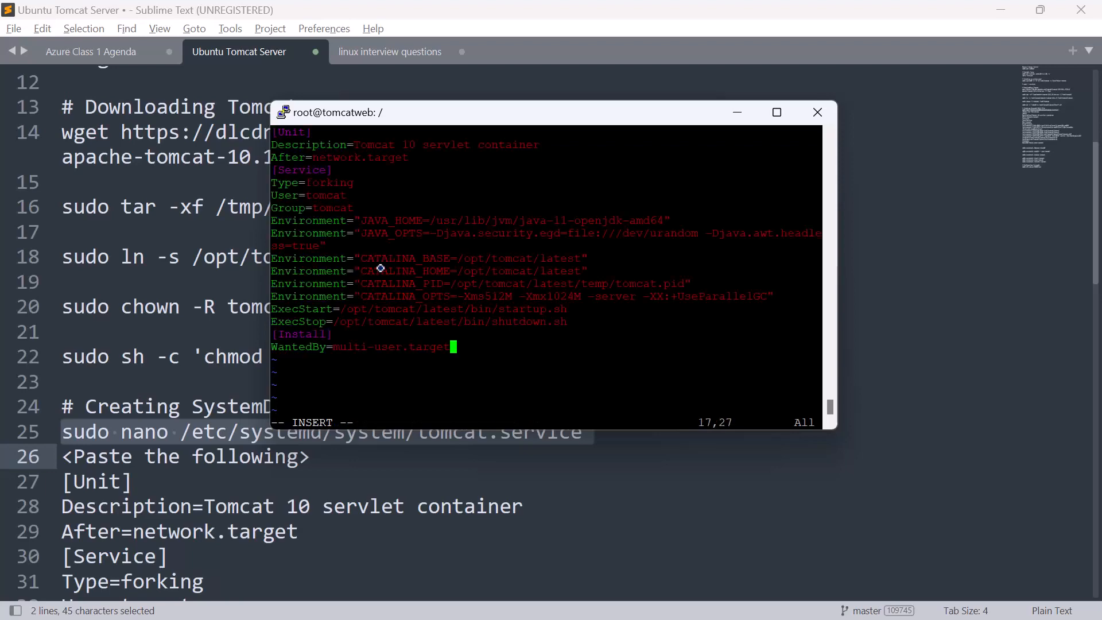
pyautogui.press('Escape')
pyautogui.write(':wq!')
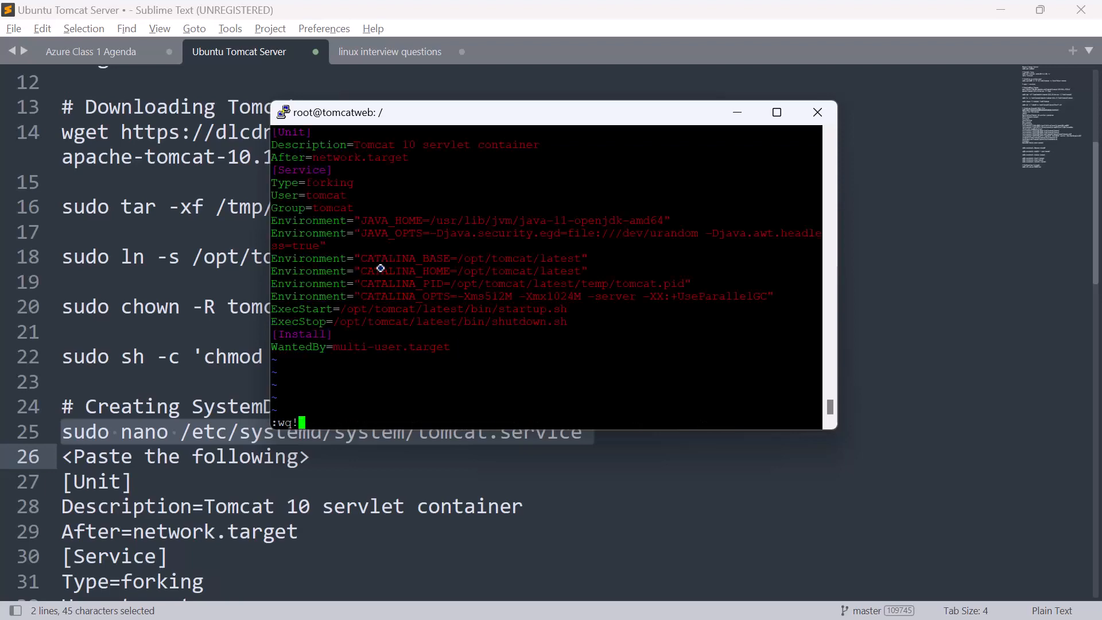
pyautogui.press('Return')
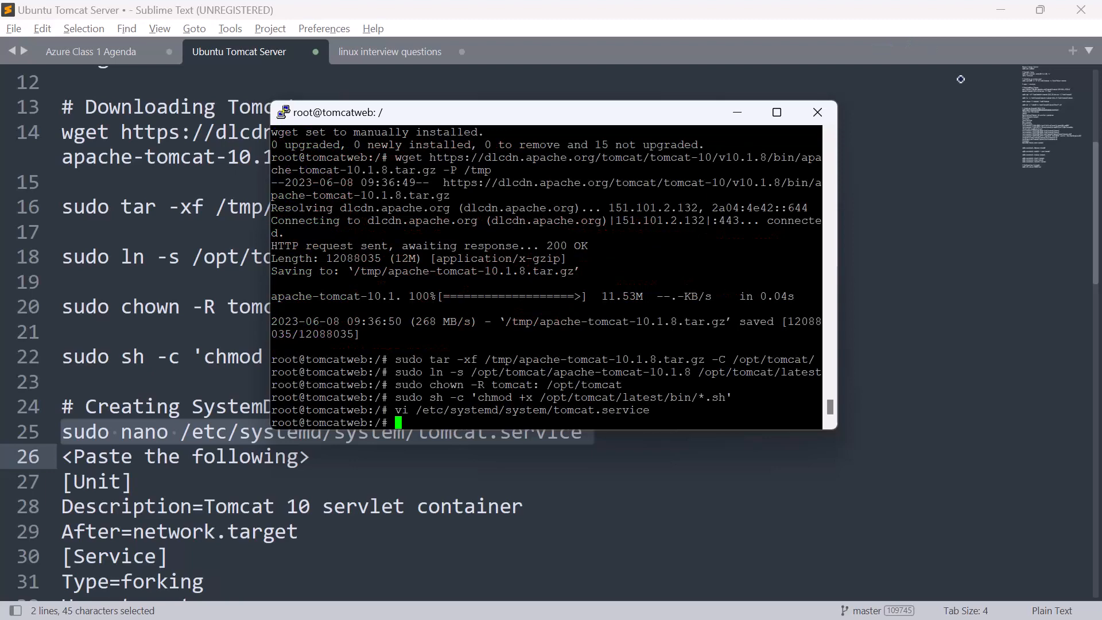
# Step: Reload the systemd configuration by running sudo systemctl daemon-reload in PuTTY
pyautogui.scroll(-10, 168, 518)
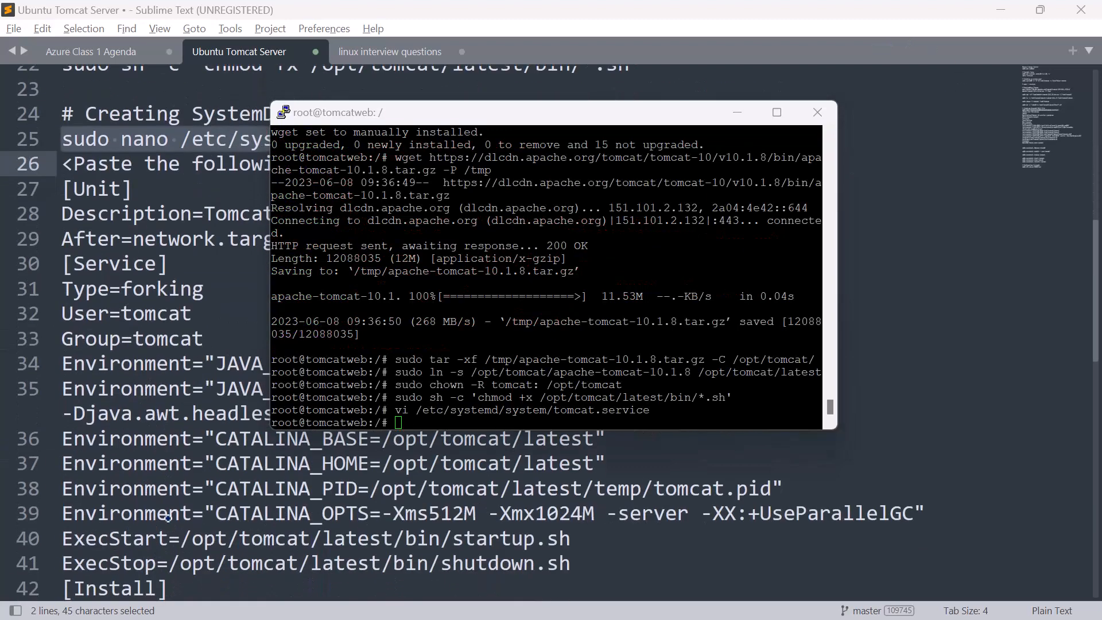
pyautogui.scroll(5, 168, 518)
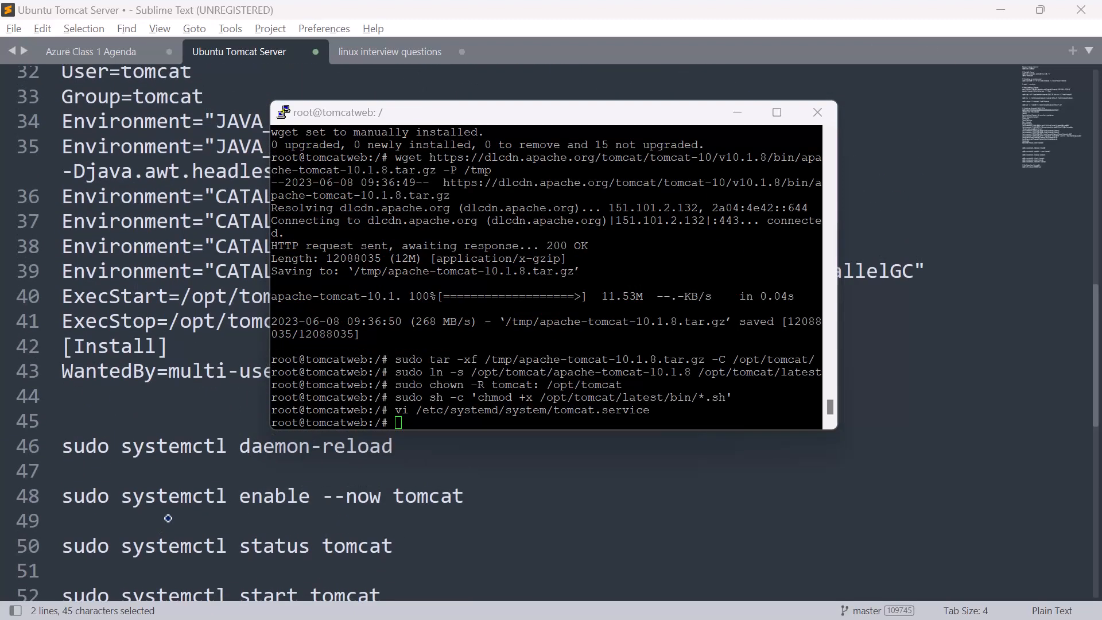
pyautogui.scroll(1, 168, 519)
pyautogui.click(448, 426)
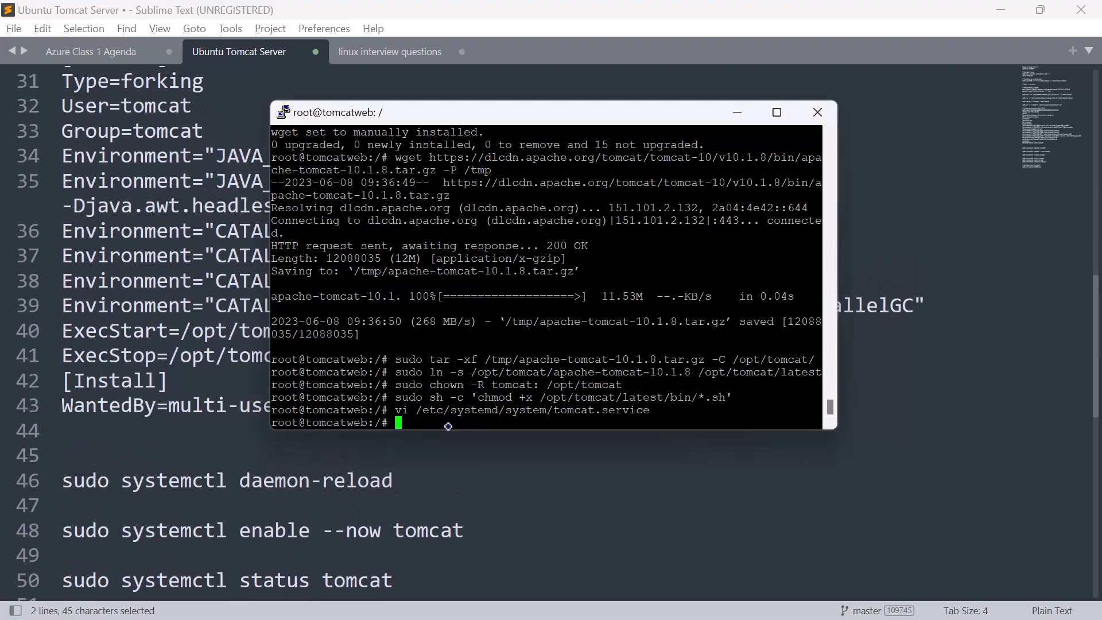
pyautogui.write('sudo system')
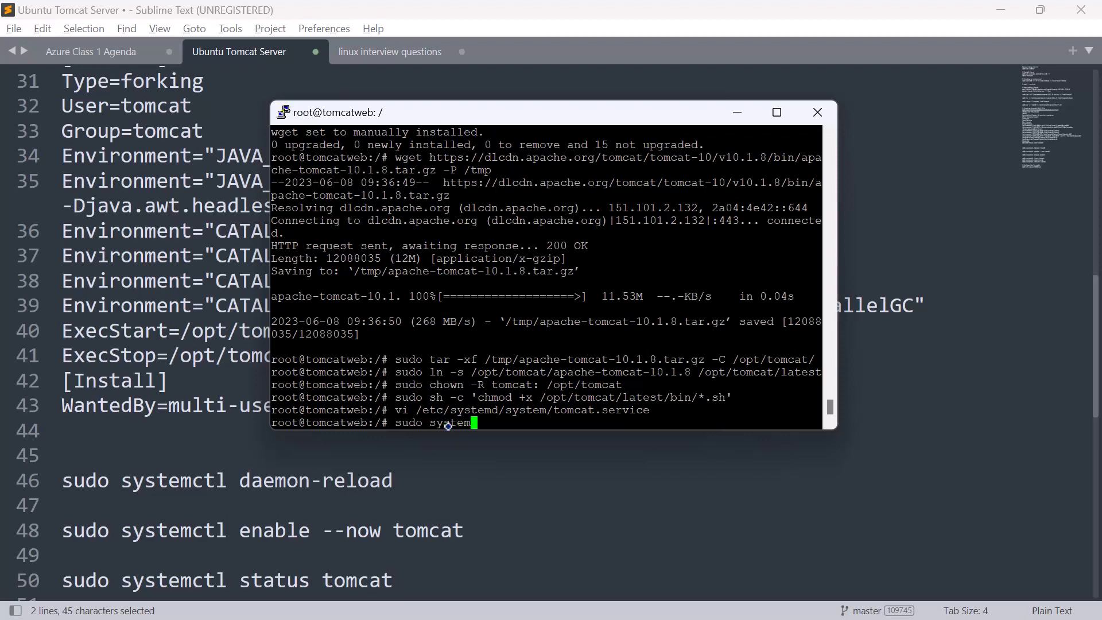
pyautogui.write('ctl daemon-reload')
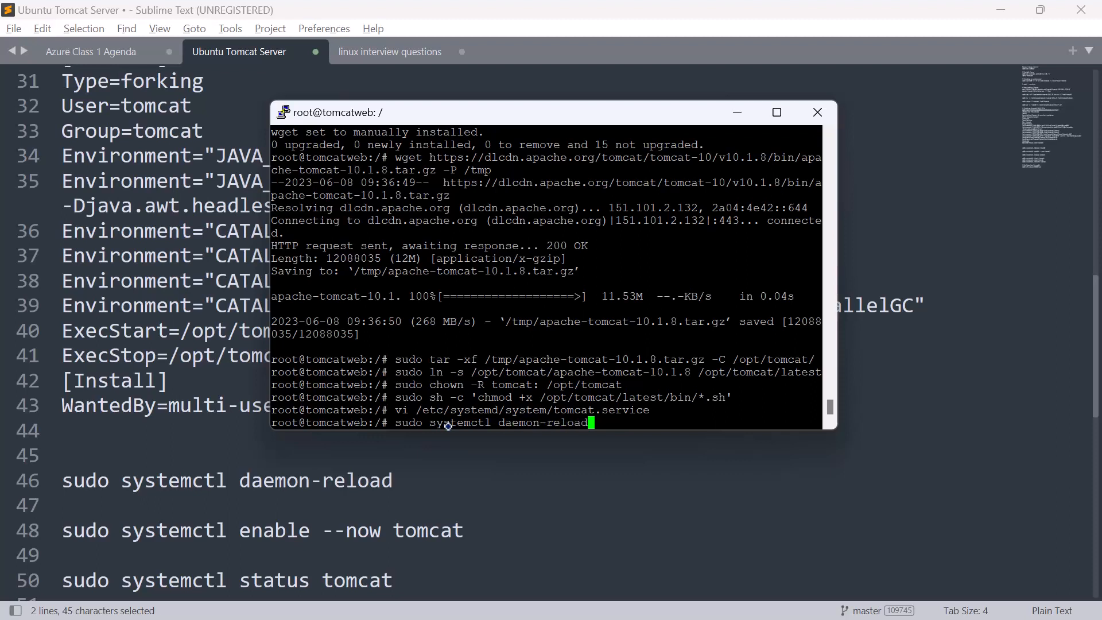
pyautogui.press('Return')
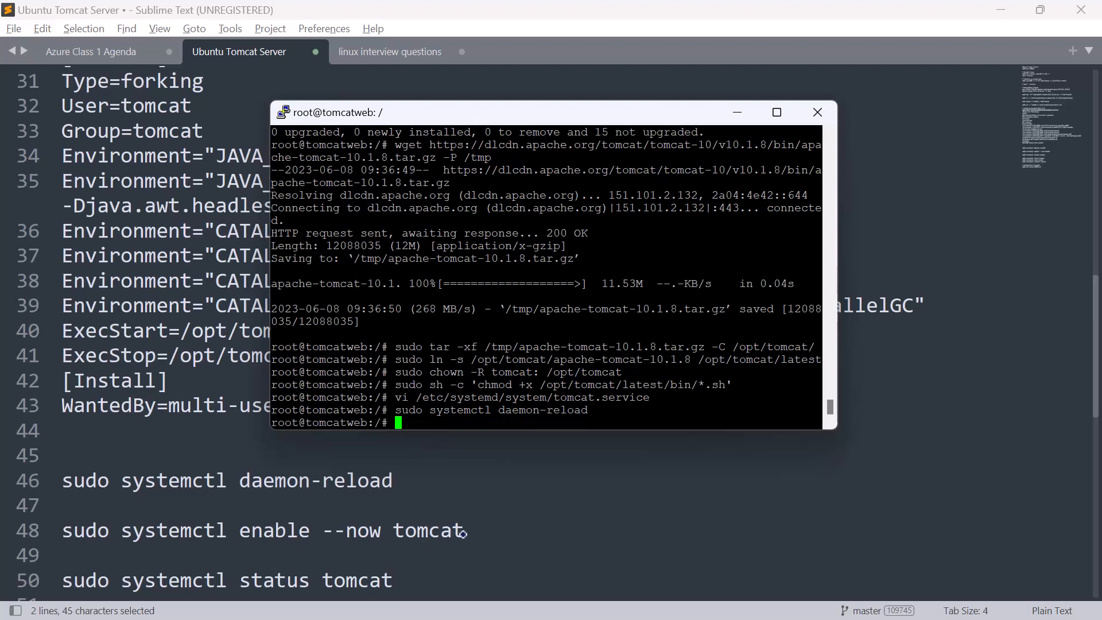
# Step: Enable the Tomcat service by copying sudo systemctl enable --now tomcat from the Sublime Text notes and running it in PuTTY
pyautogui.moveTo(466, 530); pyautogui.dragTo(59, 523)
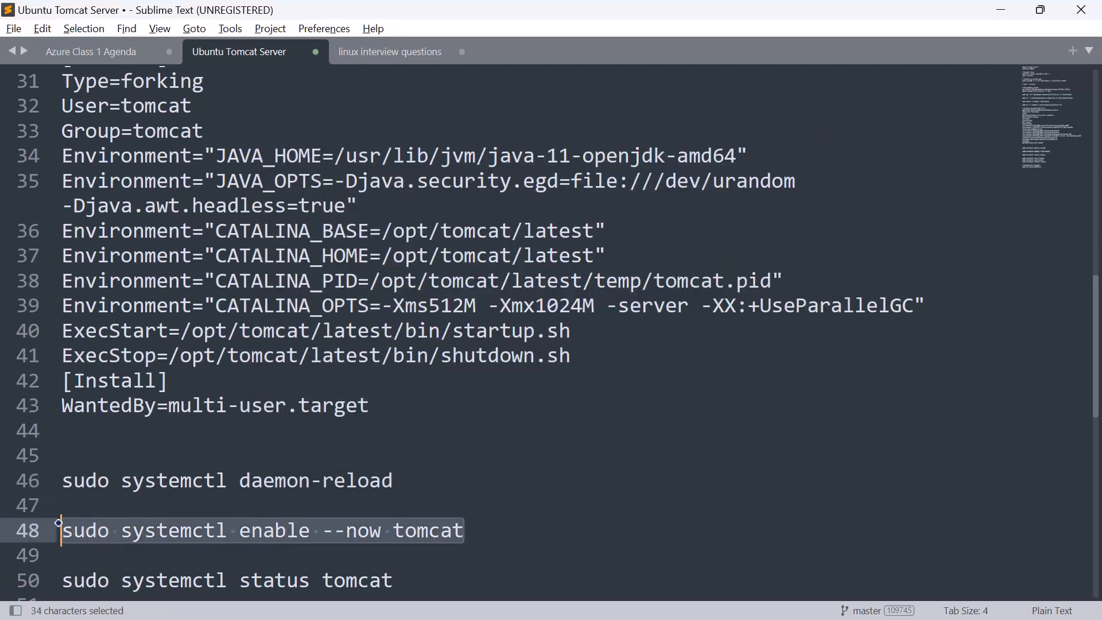
pyautogui.hotkey('ctrl', 'c')
pyautogui.hotkey('alt', 'Tab')
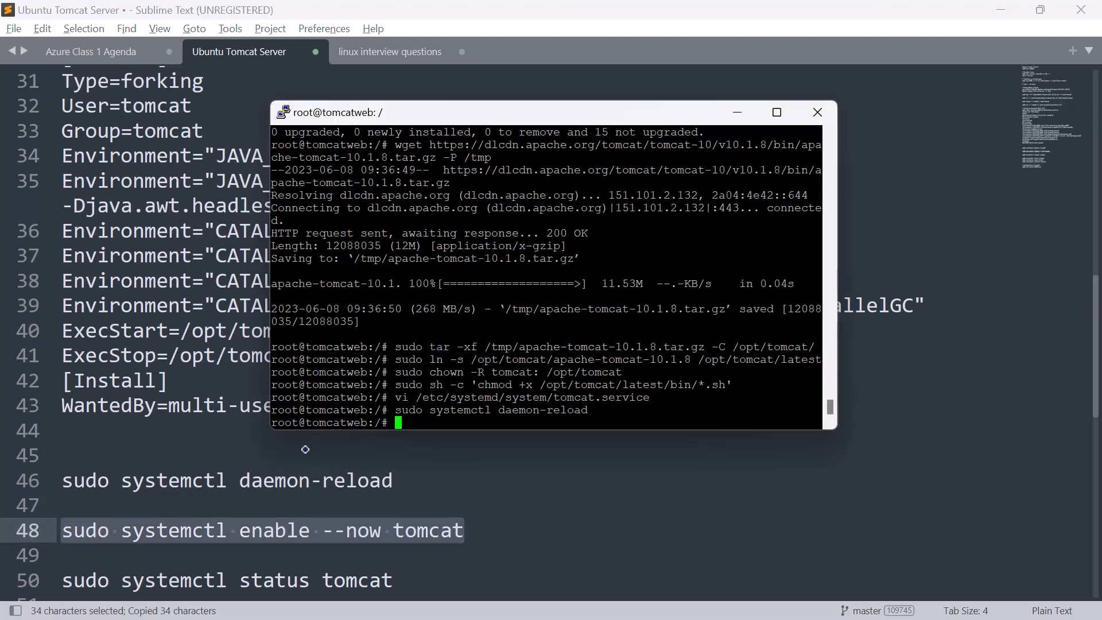
pyautogui.rightClick(420, 414)
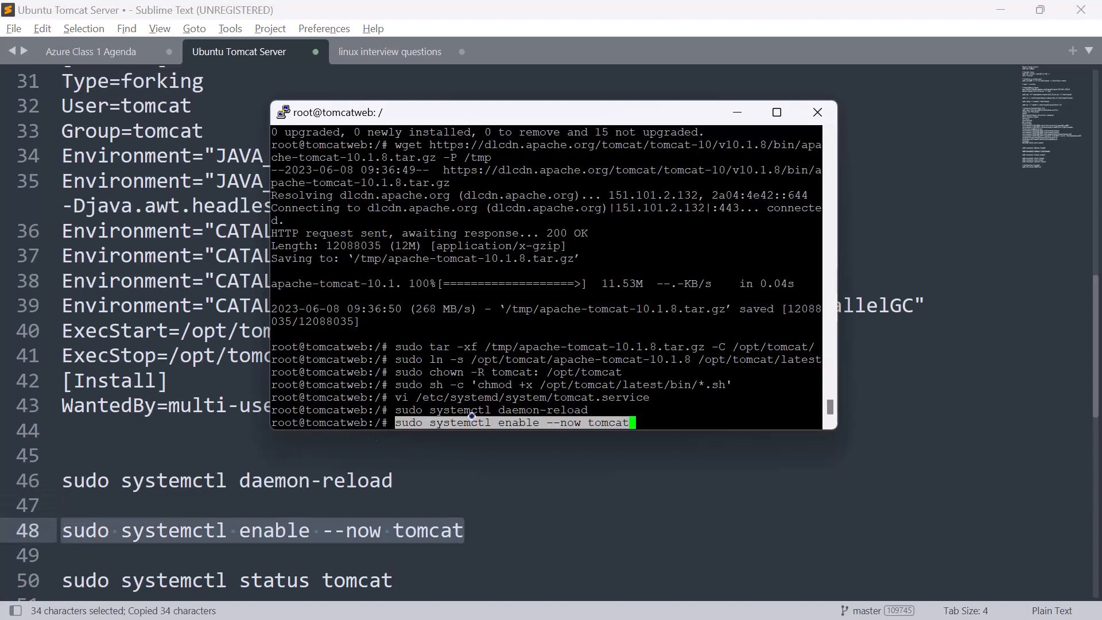
pyautogui.press('Return')
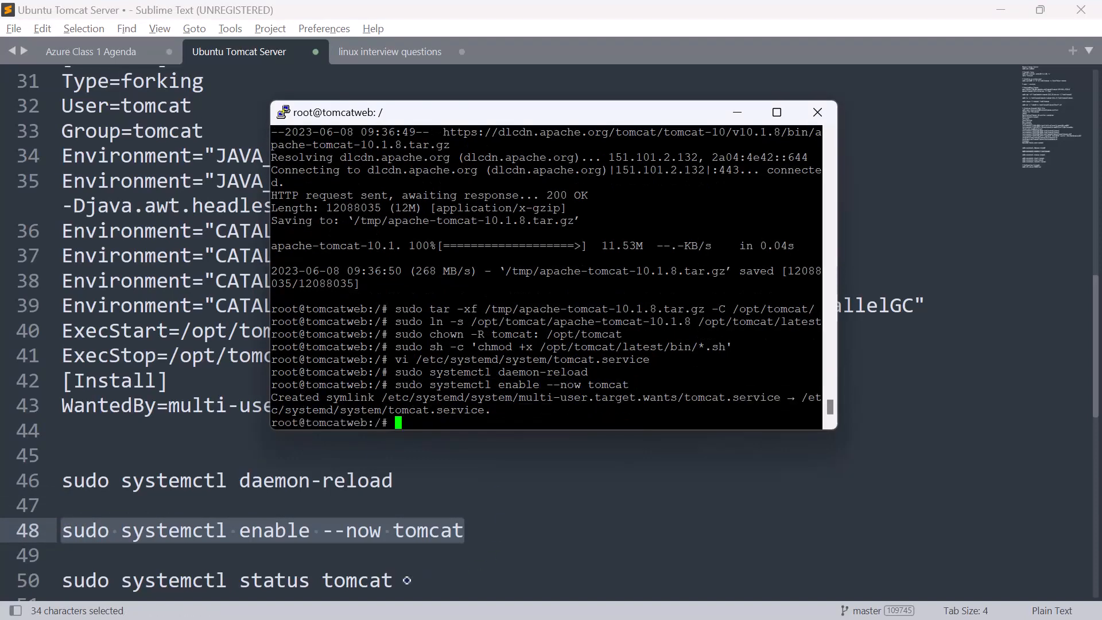
# Step: Check the Tomcat service by copying sudo systemctl status tomcat from the Sublime Text notes and running it in PuTTY, and close the status output
pyautogui.moveTo(407, 580); pyautogui.dragTo(57, 576)
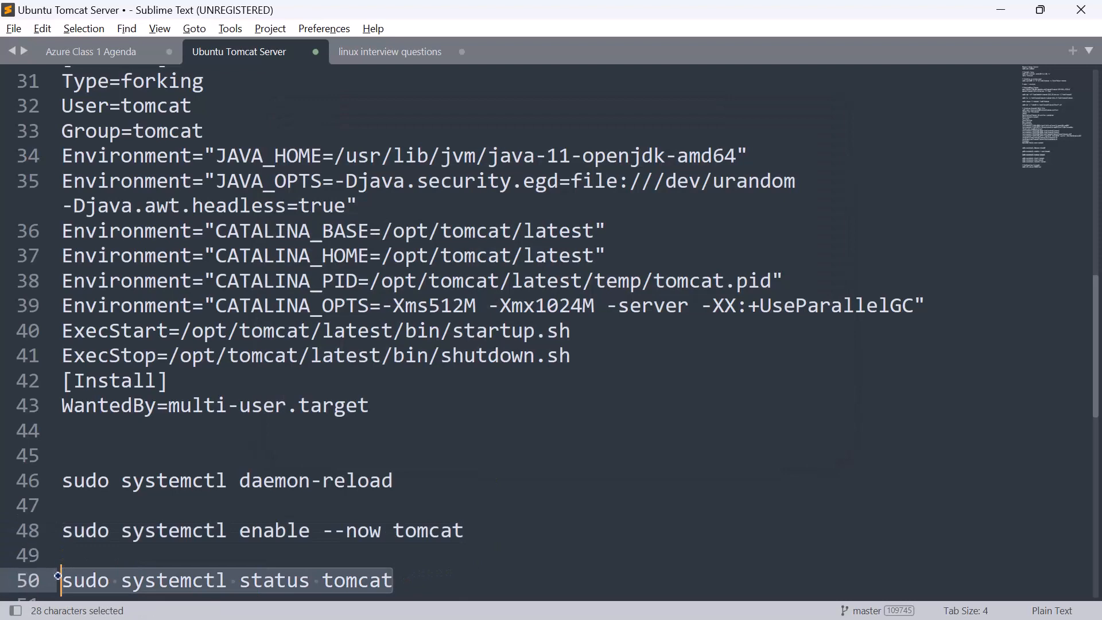
pyautogui.hotkey('ctrl', 'c')
pyautogui.hotkey('alt', 'Tab')
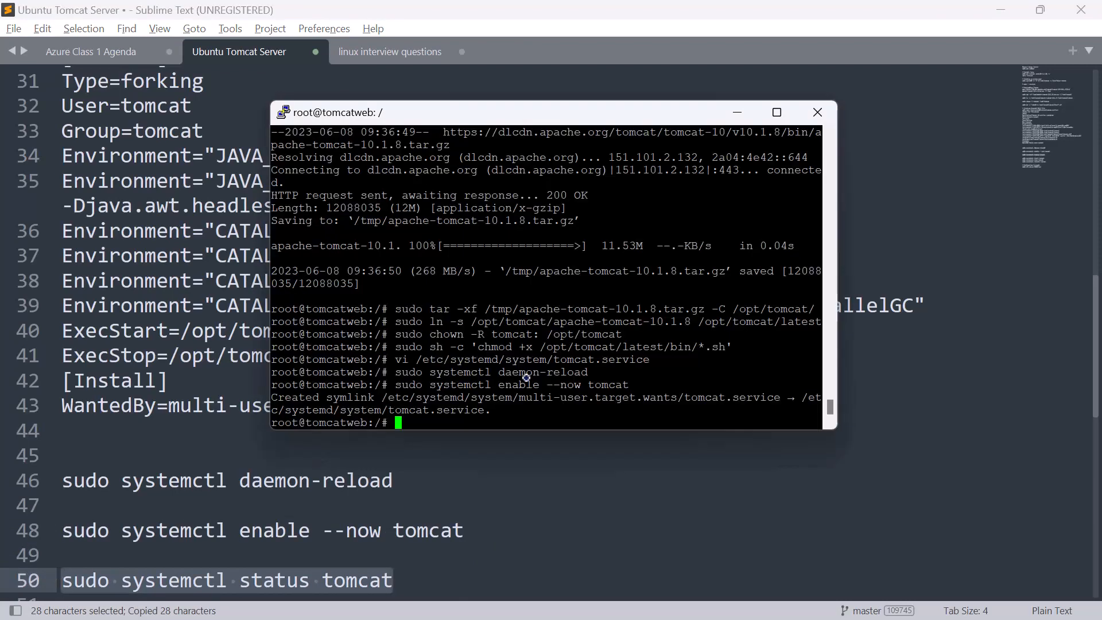
pyautogui.rightClick(414, 422)
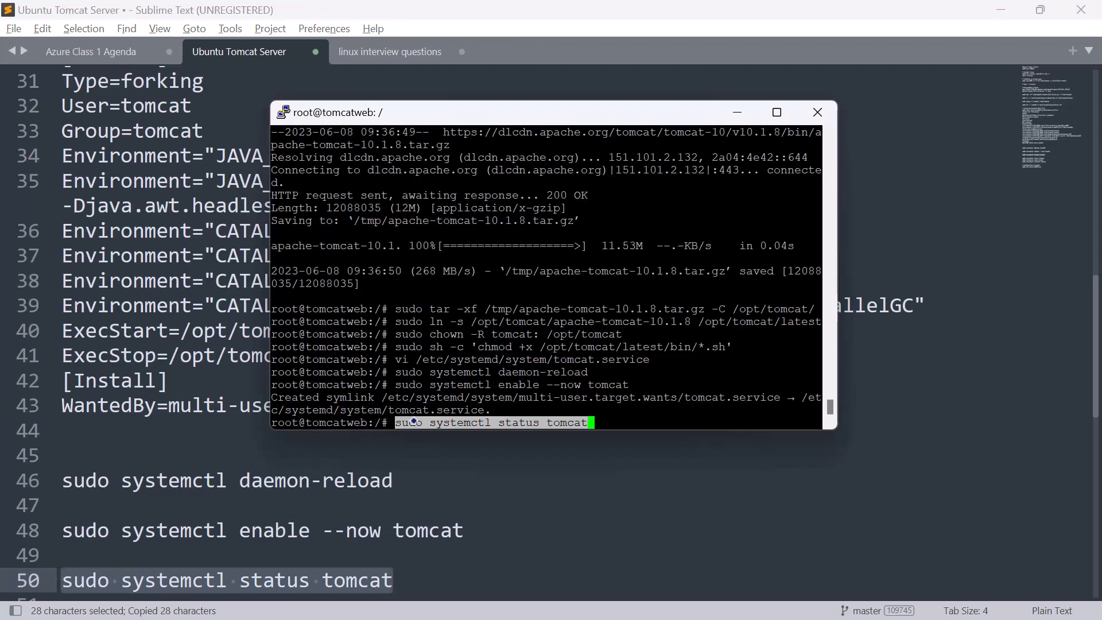
pyautogui.press('Return')
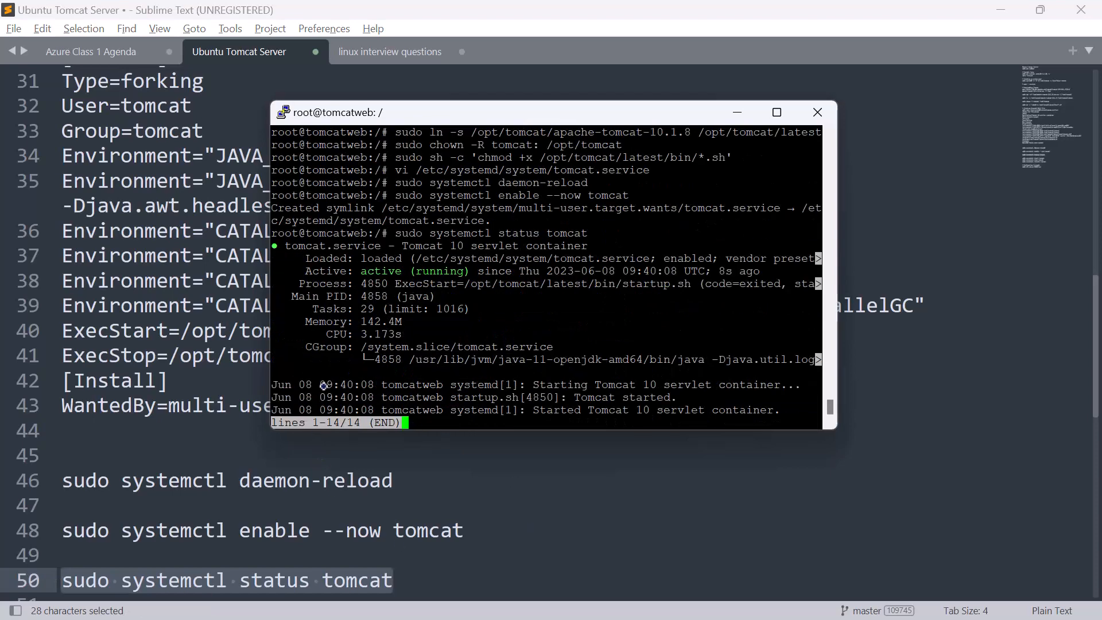
pyautogui.scroll(-3, 163, 538)
pyautogui.scroll(2, 162, 538)
pyautogui.scroll(1, 163, 538)
pyautogui.scroll(-1, 162, 537)
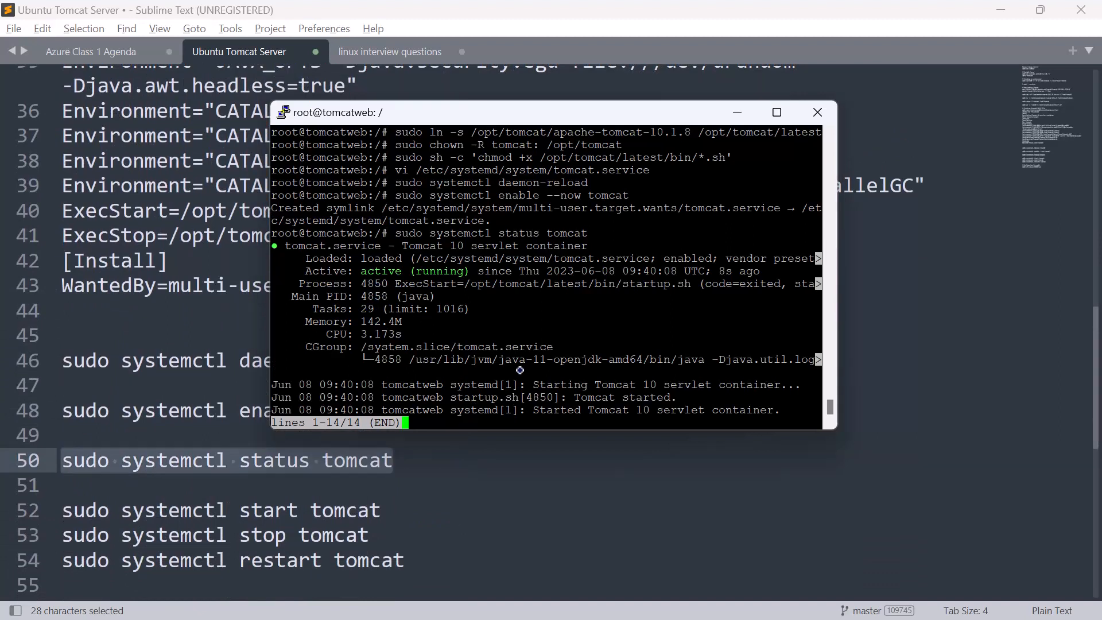
pyautogui.press('q')
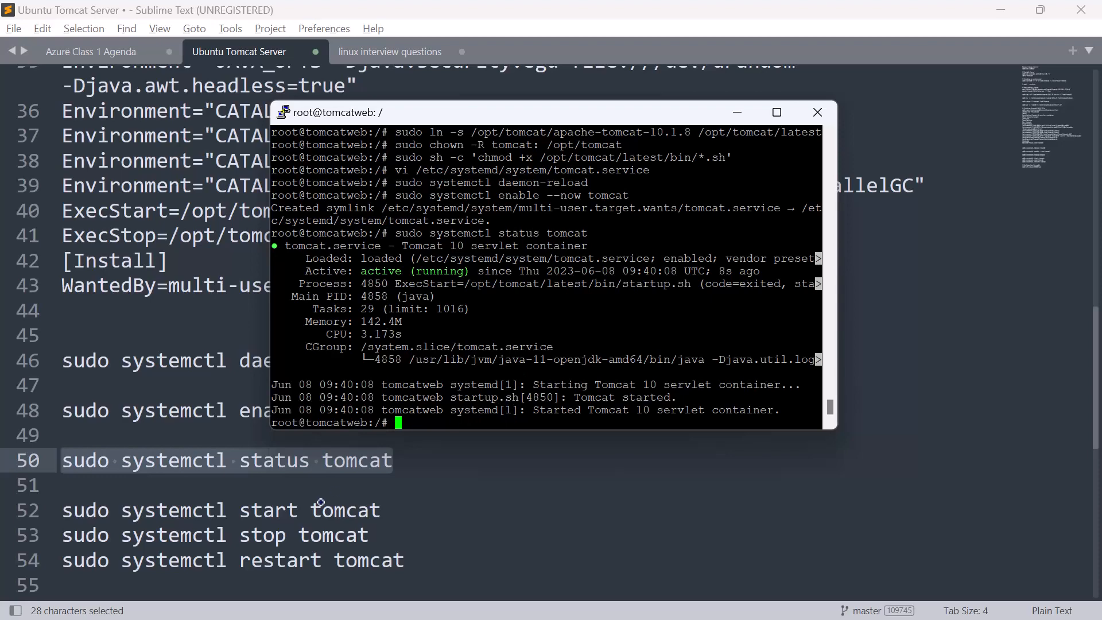
# Step: Start the Tomcat service by copying sudo systemctl start tomcat from the Sublime Text notes and running it in PuTTY
pyautogui.moveTo(386, 509); pyautogui.dragTo(51, 504)
pyautogui.hotkey('ctrl', 'c')
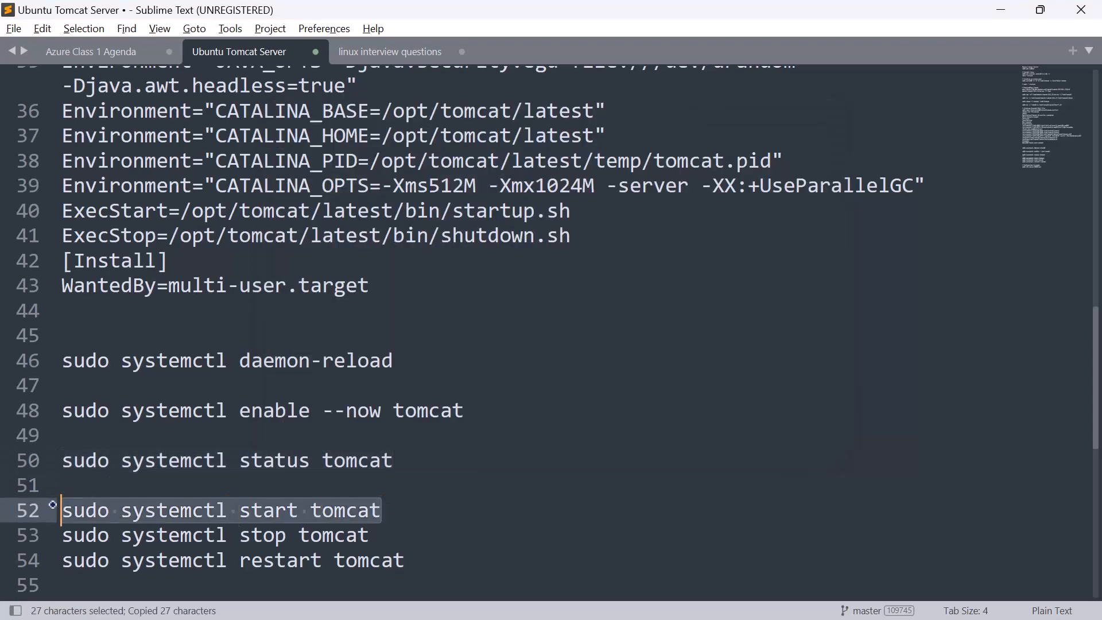
pyautogui.hotkey('alt', 'Tab')
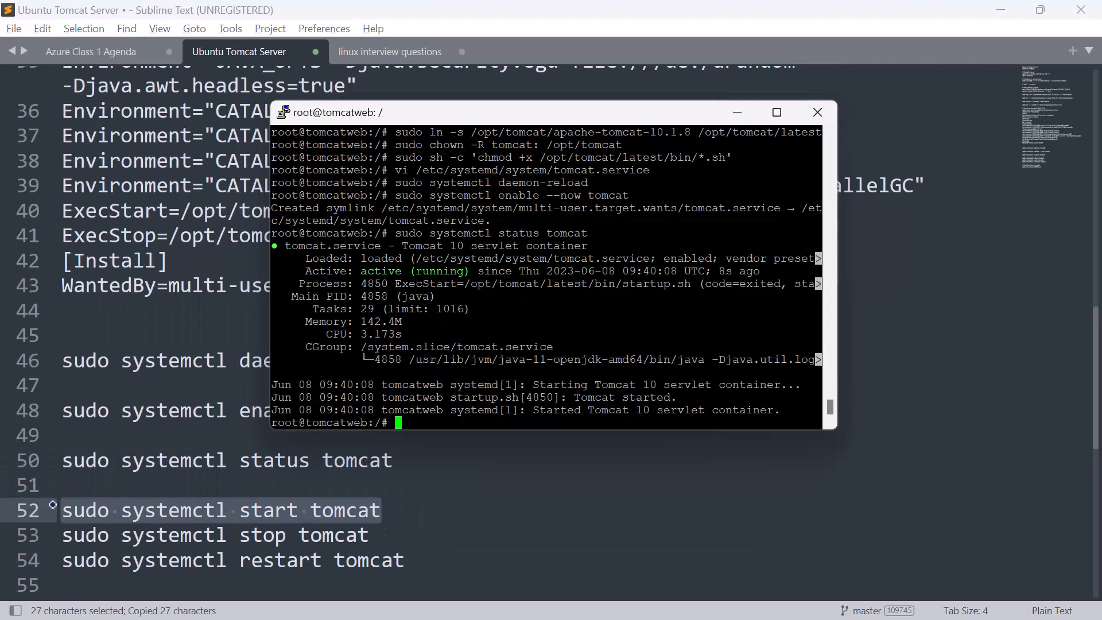
pyautogui.rightClick(397, 422)
pyautogui.press('Return')
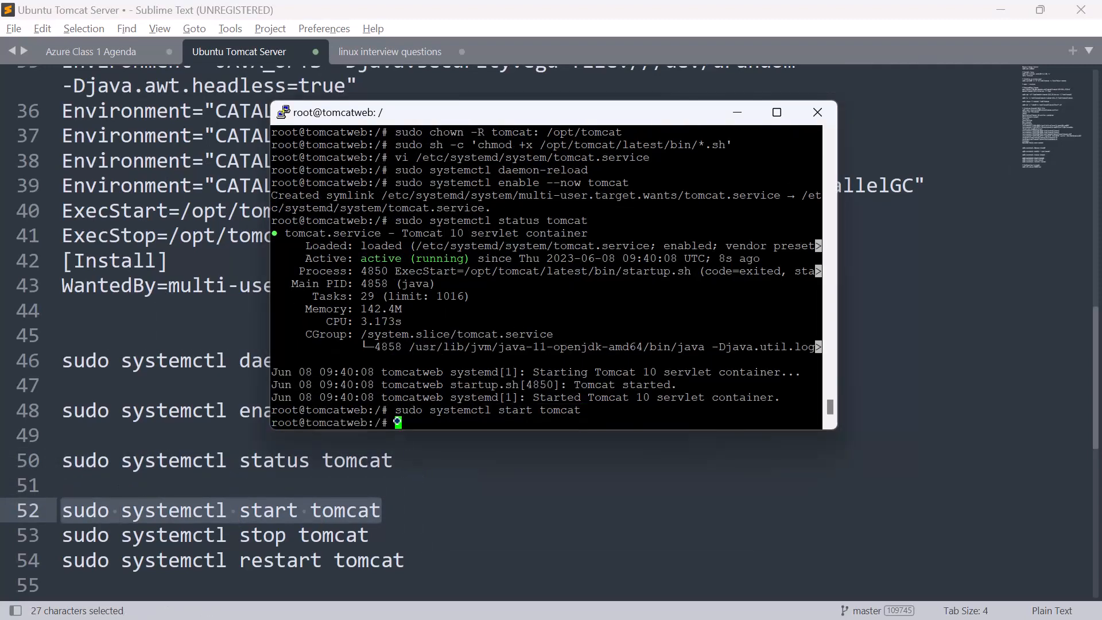
# Step: Copy sudo ufw allow 8080/tcp from the Sublime Text notes, run it in PuTTY to open the firewall port, and minimize Sublime Text to reveal the Azure portal
pyautogui.scroll(-3, 301, 543)
pyautogui.scroll(1, 321, 522)
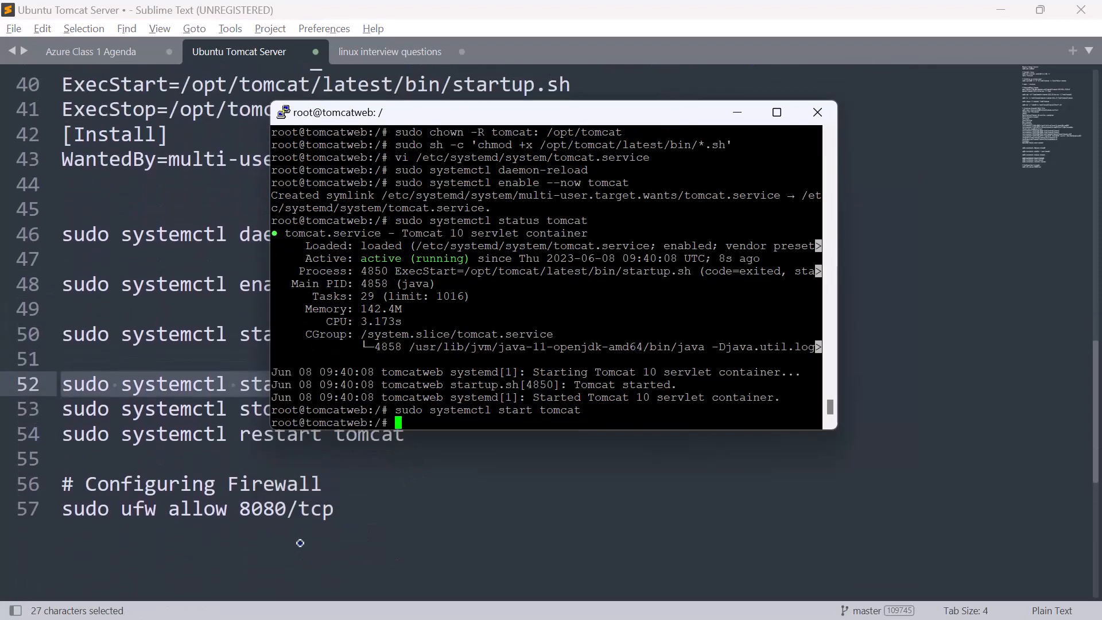
pyautogui.moveTo(336, 515); pyautogui.dragTo(62, 515)
pyautogui.hotkey('ctrl', 'c')
pyautogui.hotkey('alt', 'Tab')
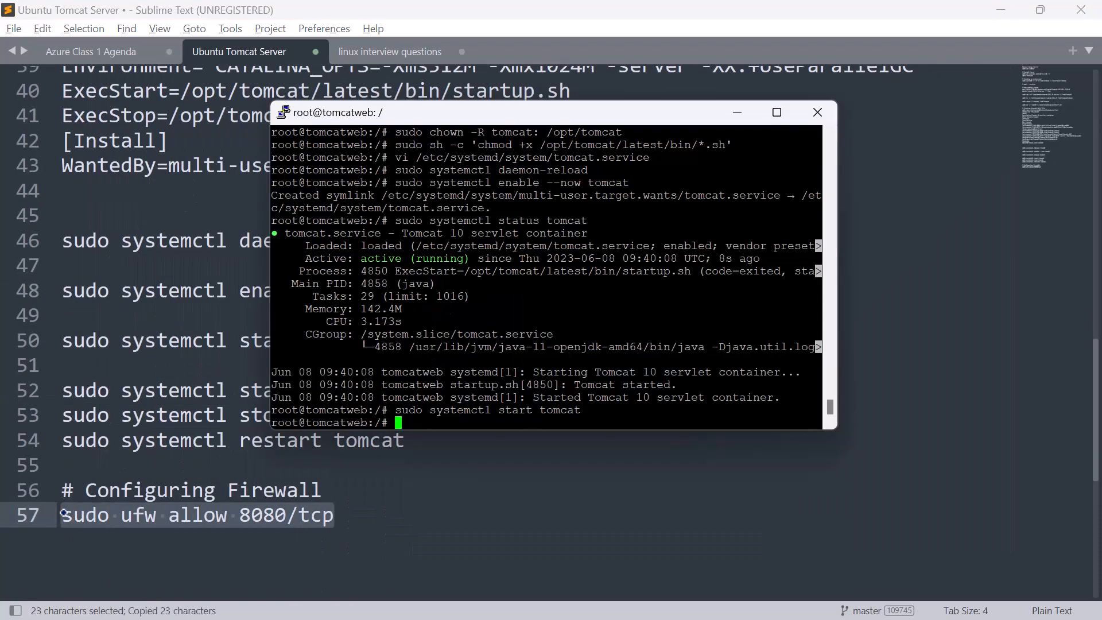
pyautogui.rightClick(406, 426)
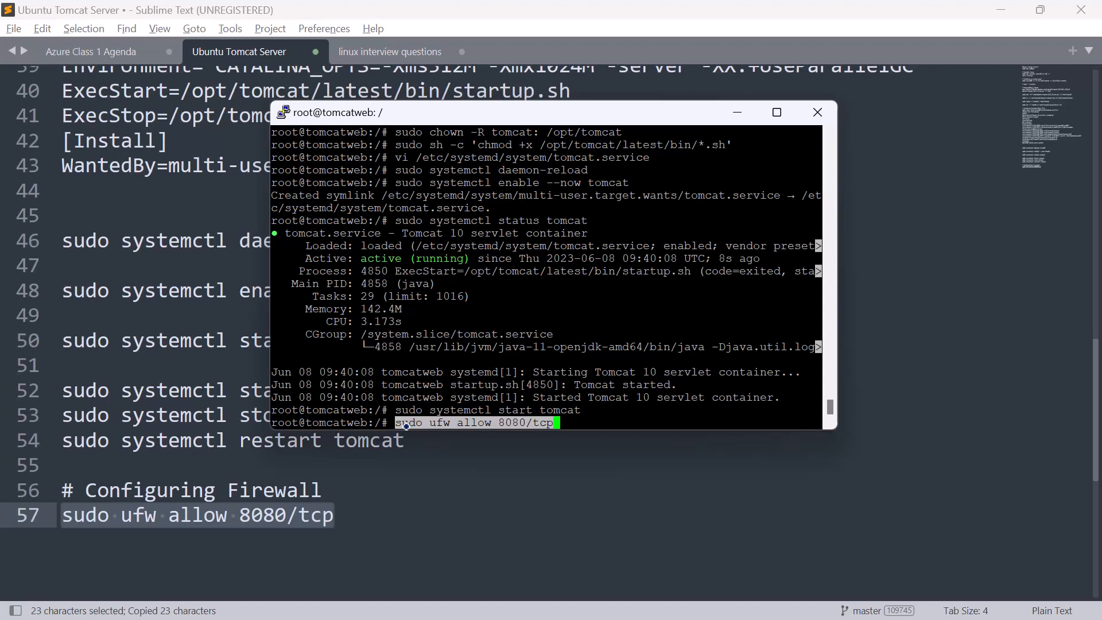
pyautogui.press('Return')
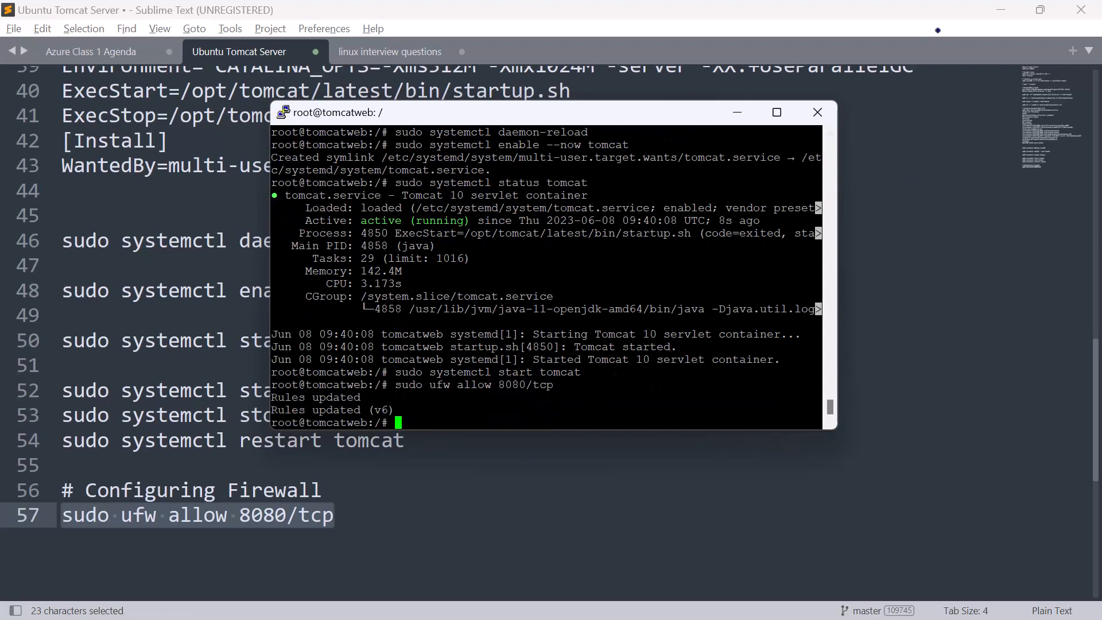
pyautogui.click(1002, 8)
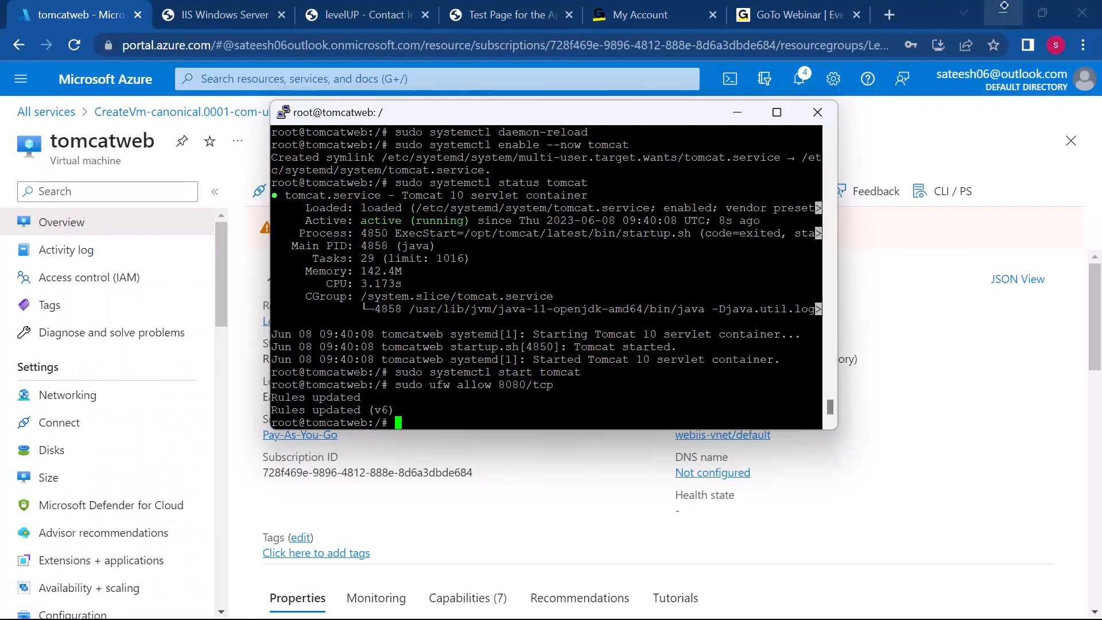
# Step: Copy the tomcatweb VM's public IP address, open it on port 8080 in a new browser tab, and review the Tomcat page
pyautogui.click(860, 476)
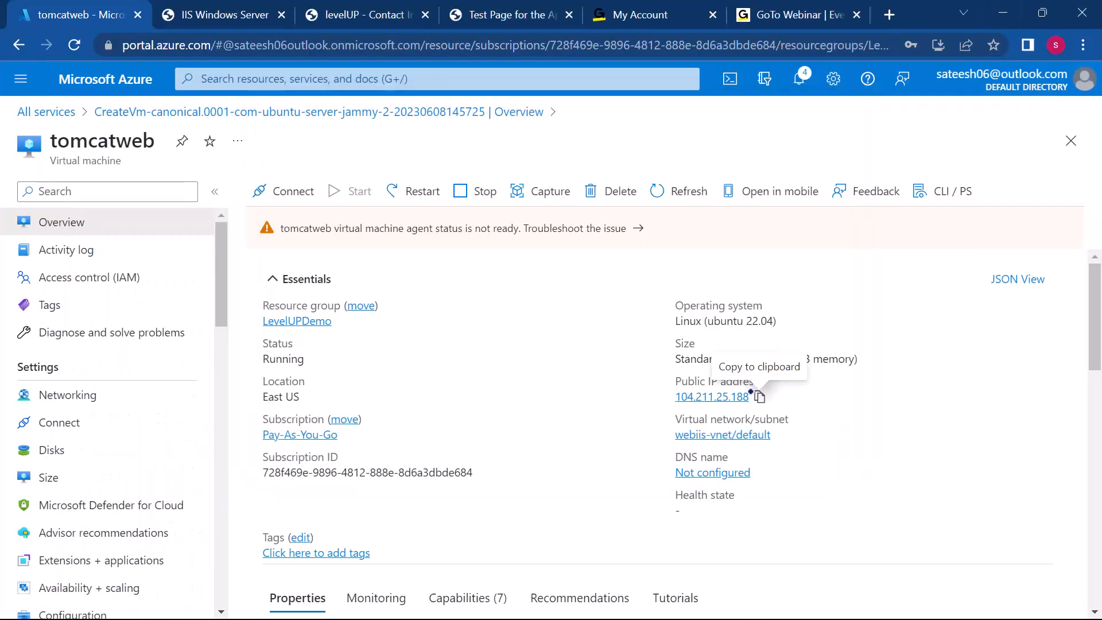
pyautogui.click(757, 395)
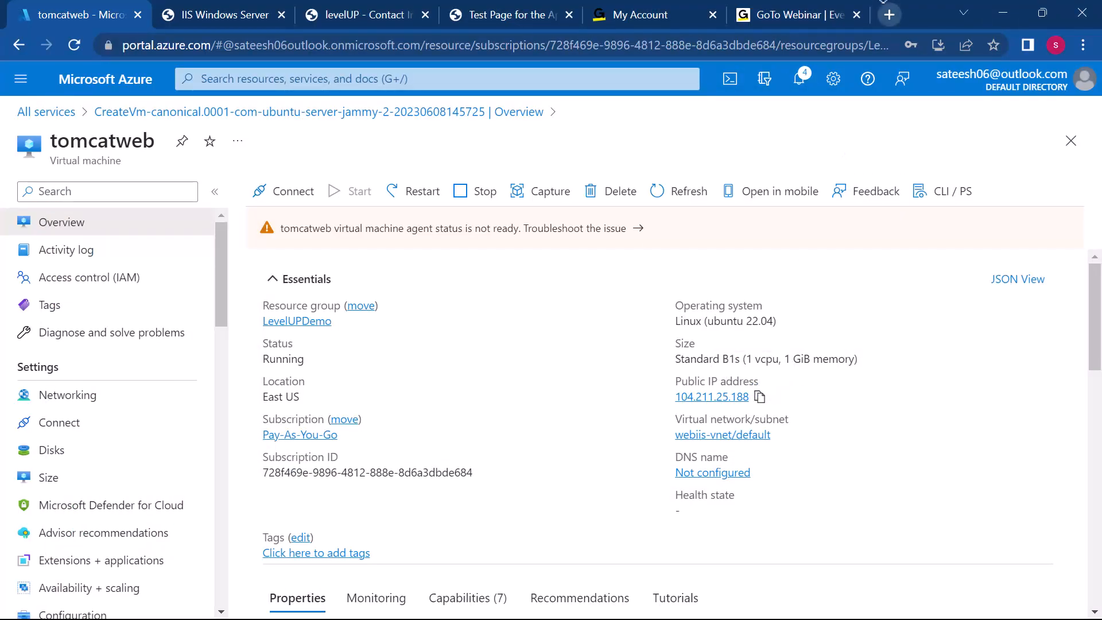
pyautogui.click(890, 14)
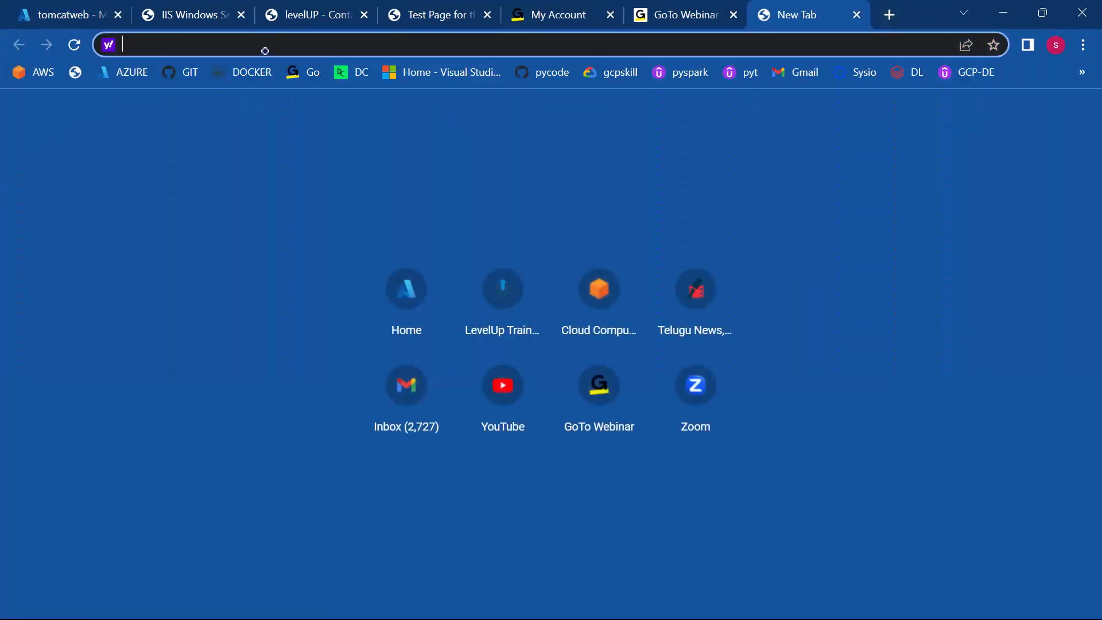
pyautogui.hotkey('ctrl', 'v')
pyautogui.write(':8080')
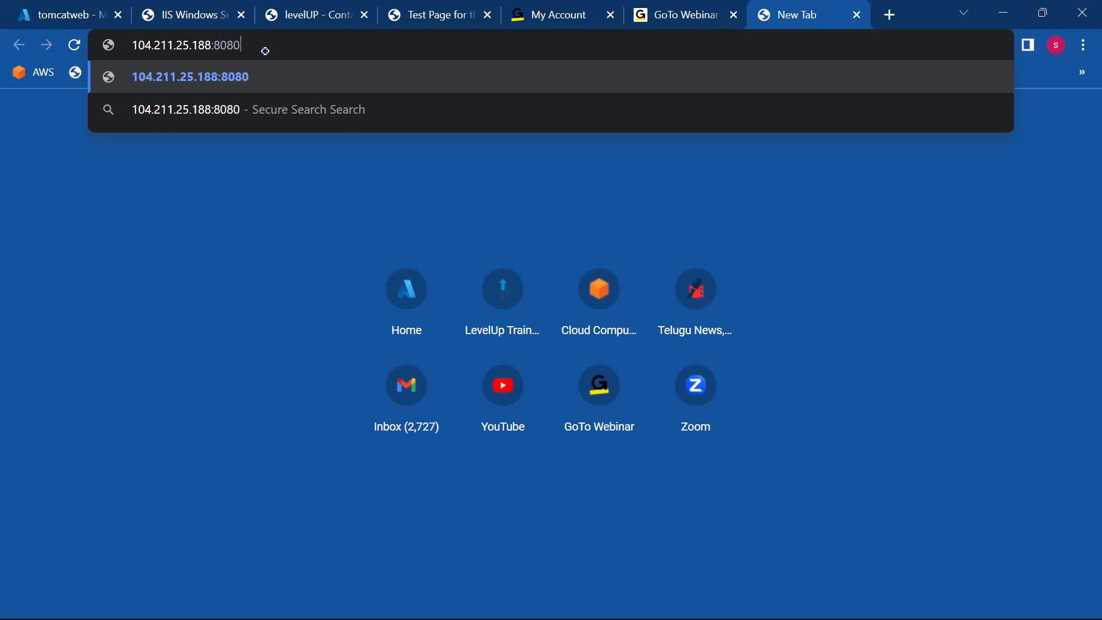
pyautogui.press('Return')
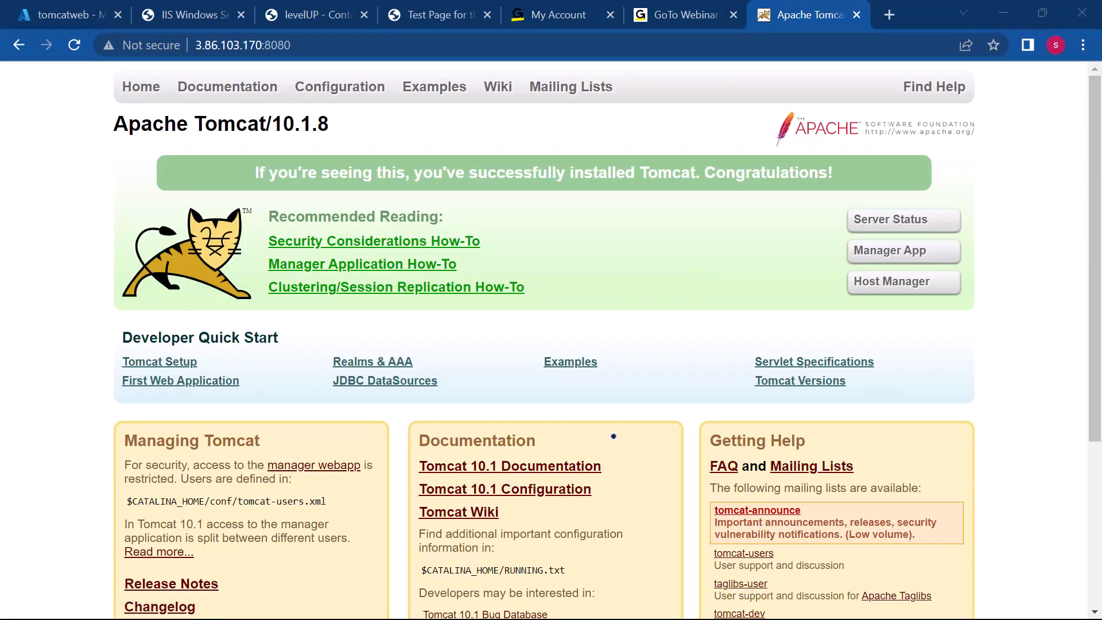
pyautogui.scroll(-2, 613, 436)
pyautogui.scroll(-2, 614, 436)
pyautogui.scroll(4, 613, 436)
pyautogui.scroll(-1, 613, 436)
pyautogui.scroll(-3, 613, 436)
# Step: Switch to Sublime Text, open the Azure Class 1 Agenda notes, and highlight the item Create a VM with Cent OS and install Ngnix
pyautogui.press('super')
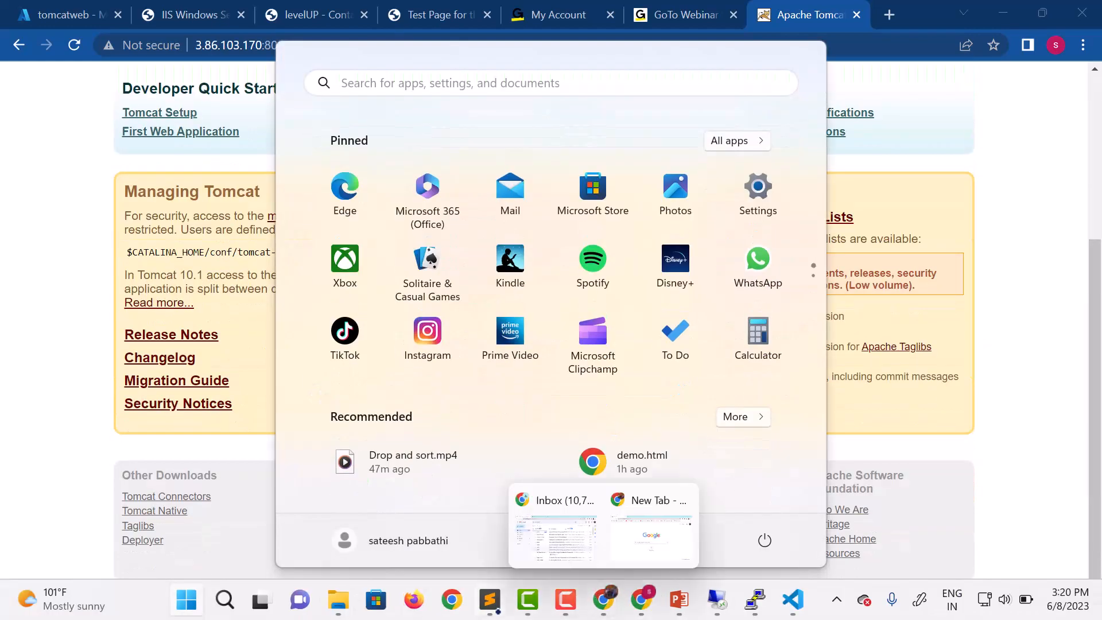
pyautogui.moveTo(489, 600)
pyautogui.click(472, 551)
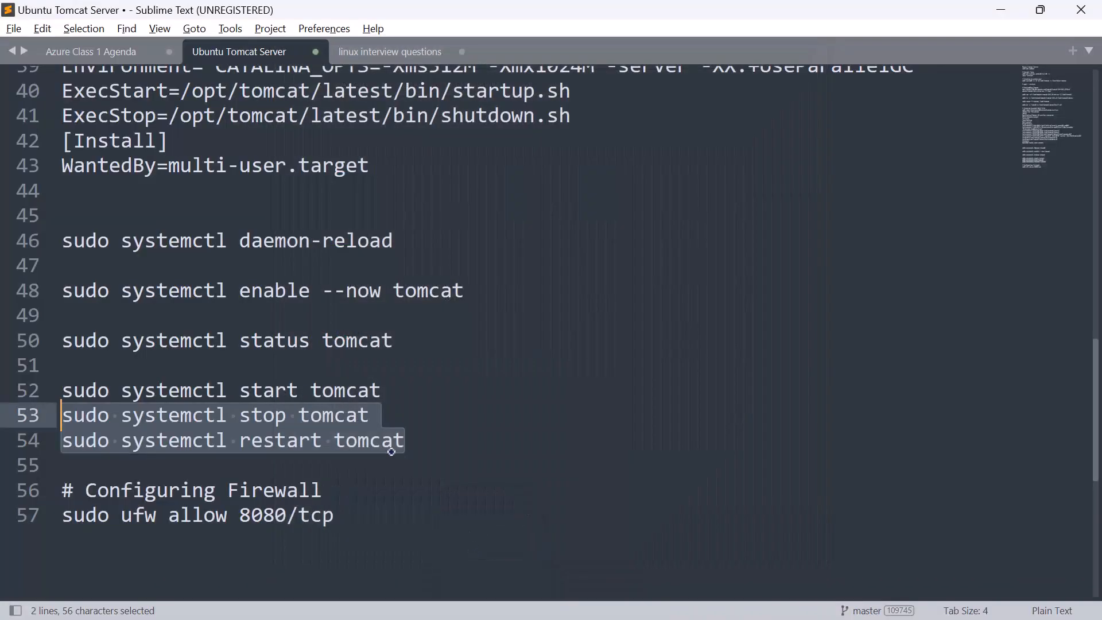
pyautogui.scroll(-2, 387, 444)
pyautogui.scroll(5, 384, 446)
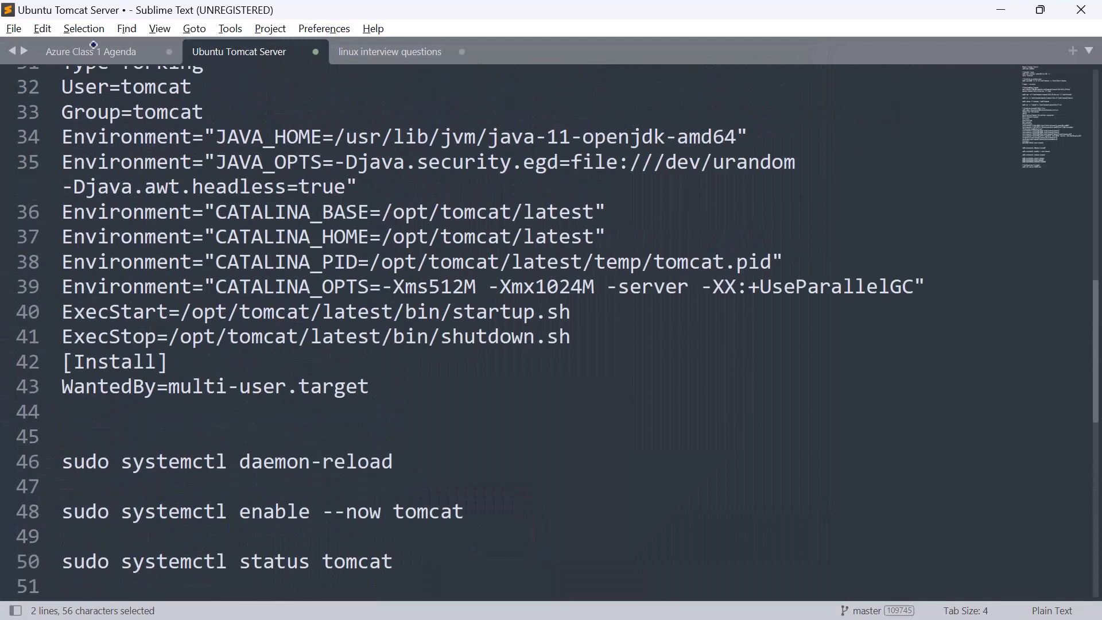
pyautogui.click(117, 53)
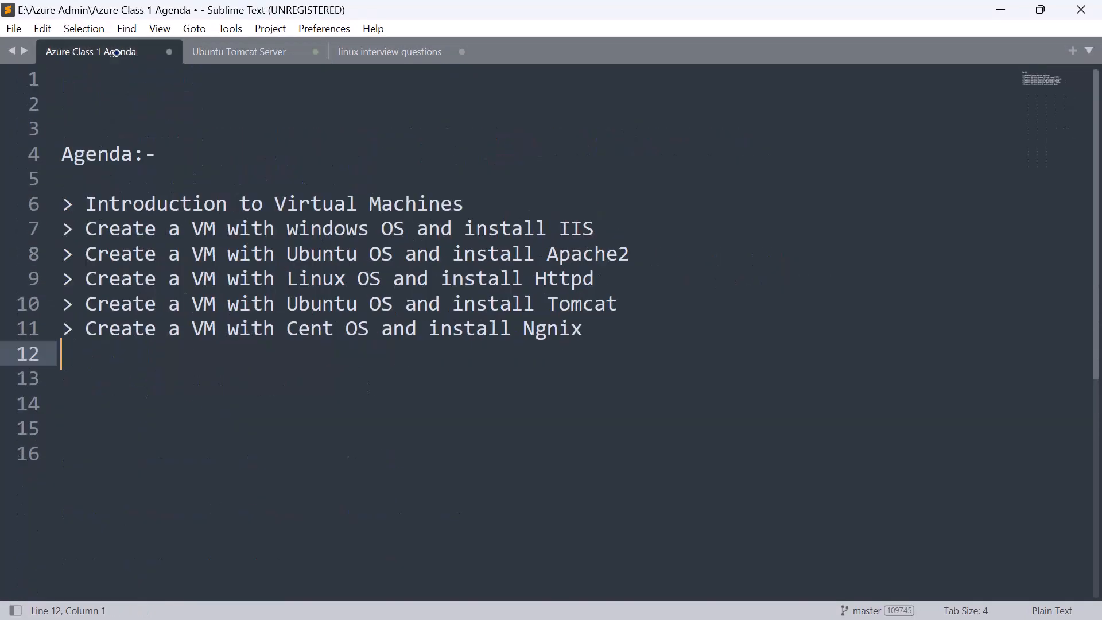
pyautogui.moveTo(603, 328); pyautogui.dragTo(83, 322)
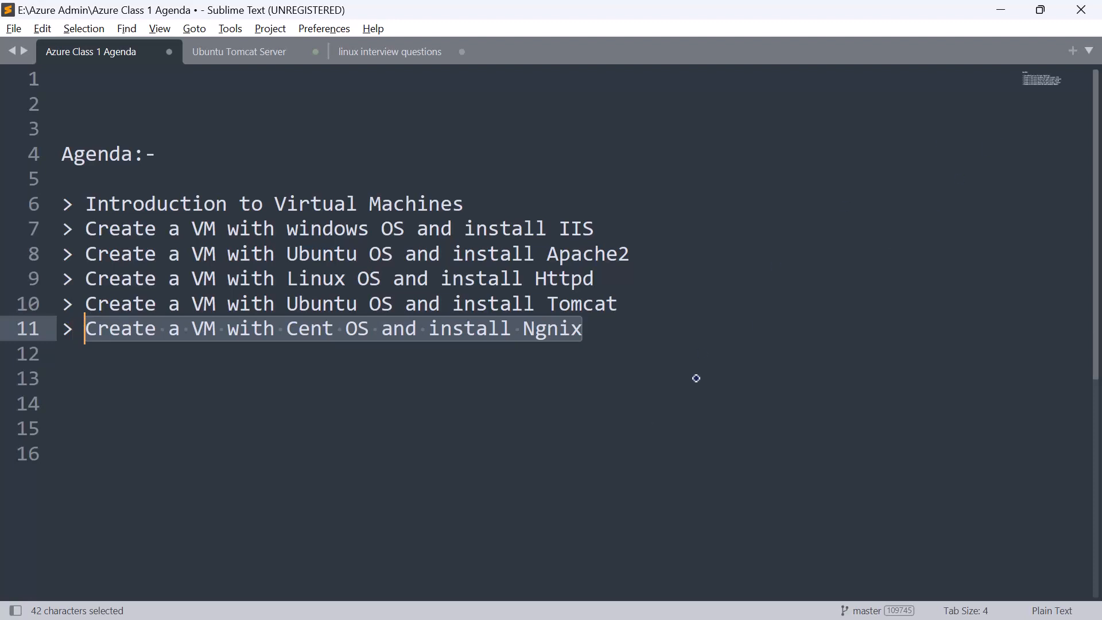
# Step: Return to the Azure portal in Chrome and start creating a new Azure virtual machine from the Virtual machines list
pyautogui.press('super')
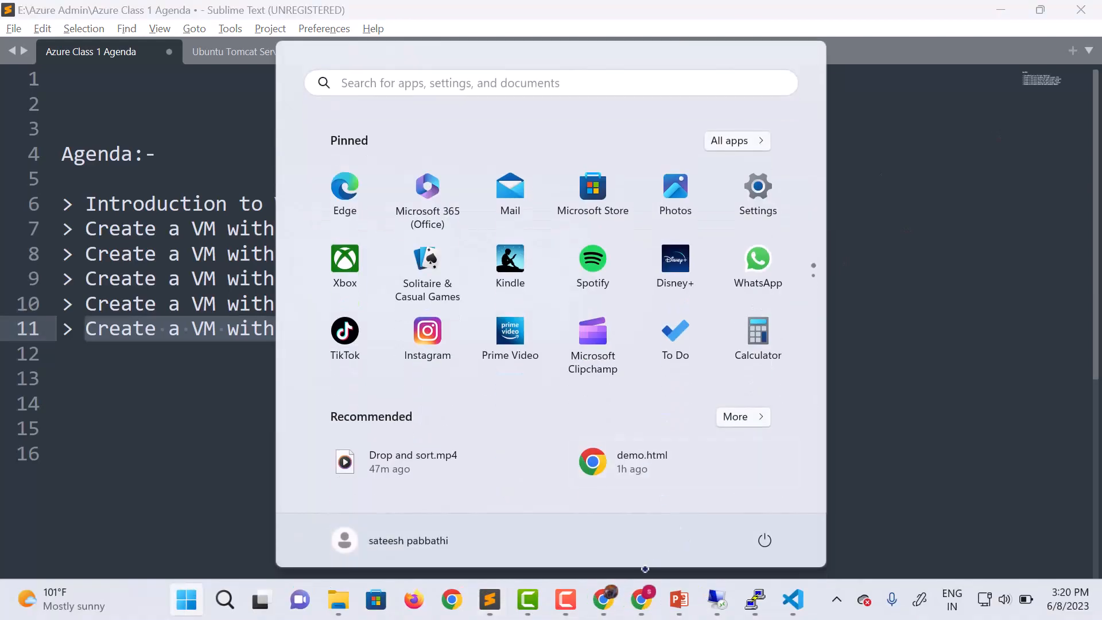
pyautogui.moveTo(602, 600)
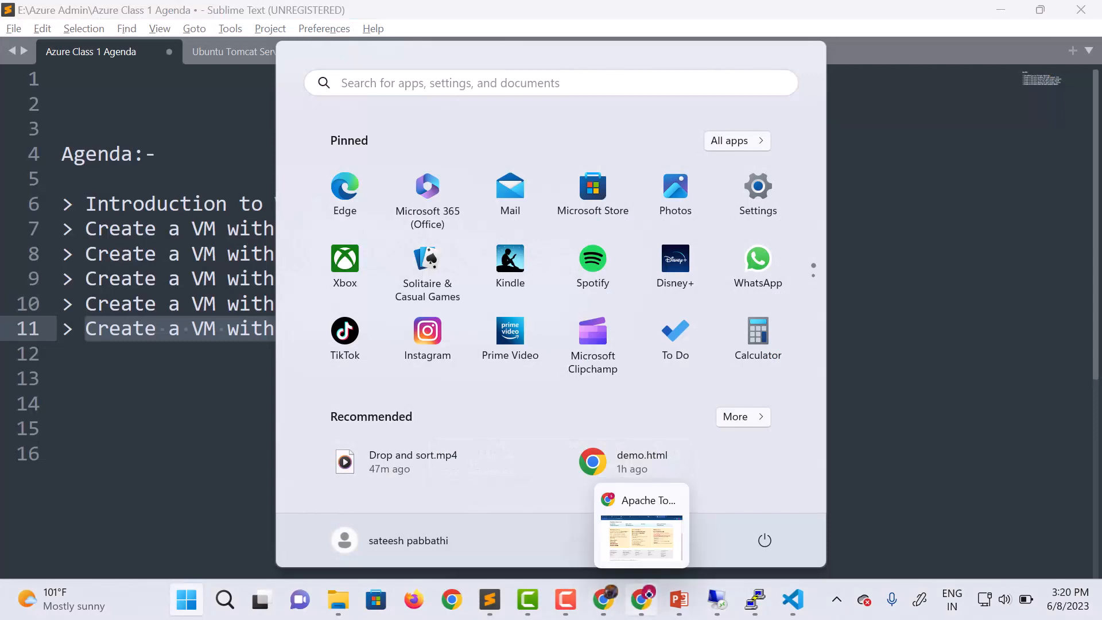
pyautogui.click(634, 551)
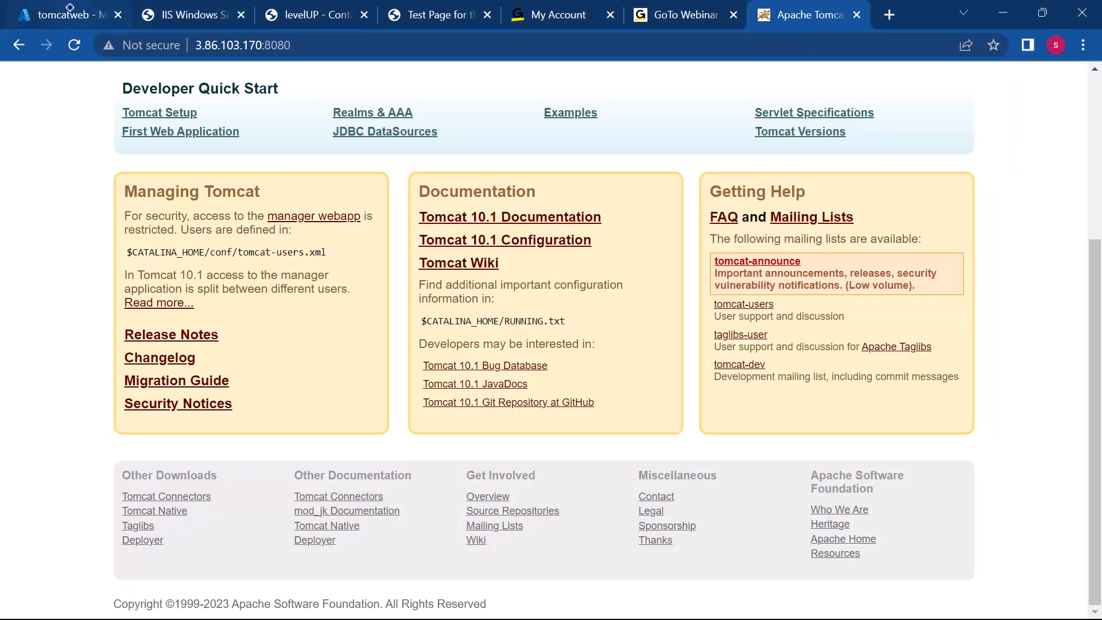
pyautogui.click(72, 8)
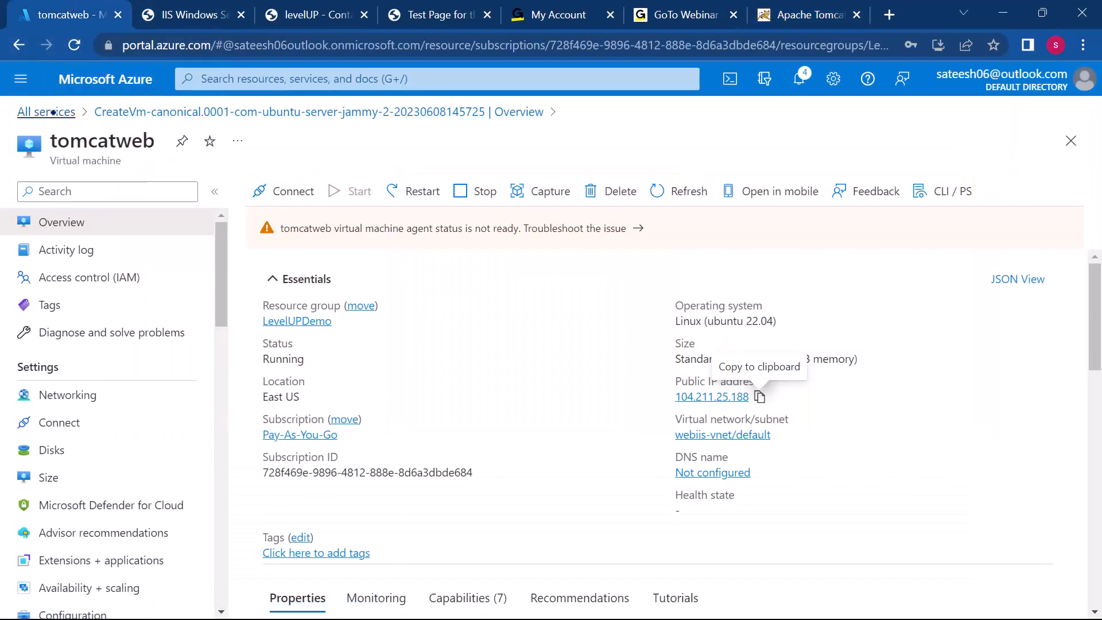
pyautogui.click(73, 113)
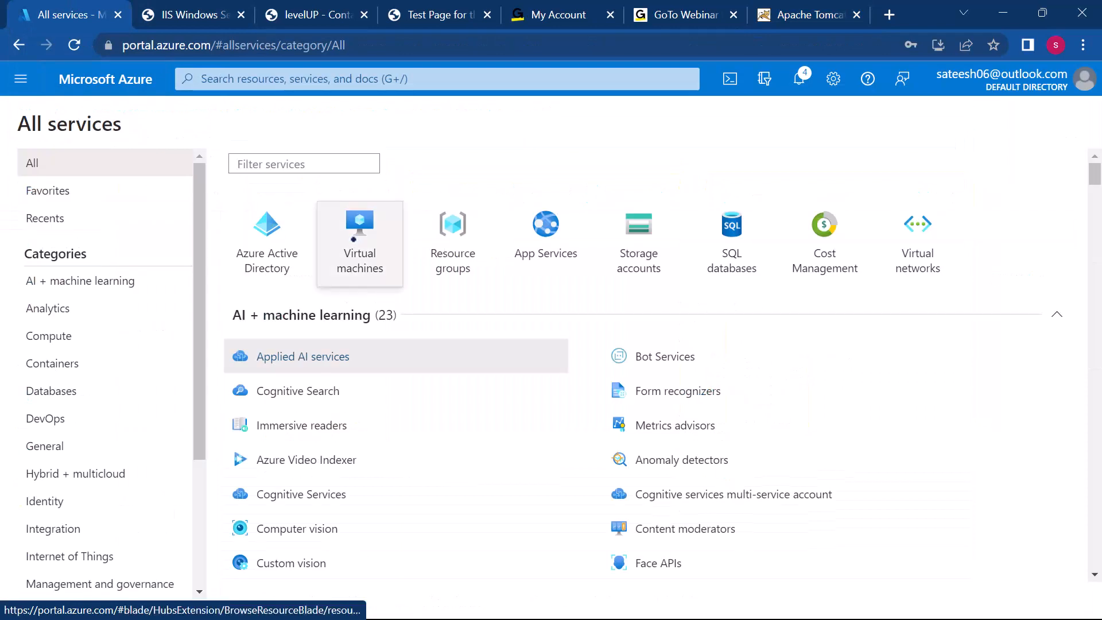
pyautogui.click(360, 244)
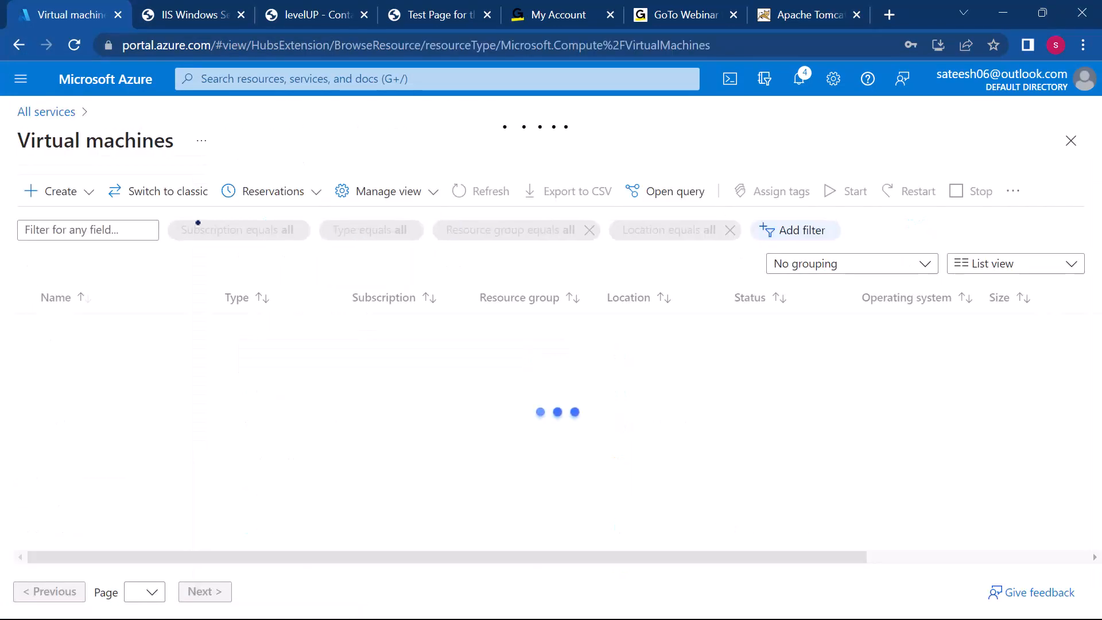
pyautogui.click(961, 40)
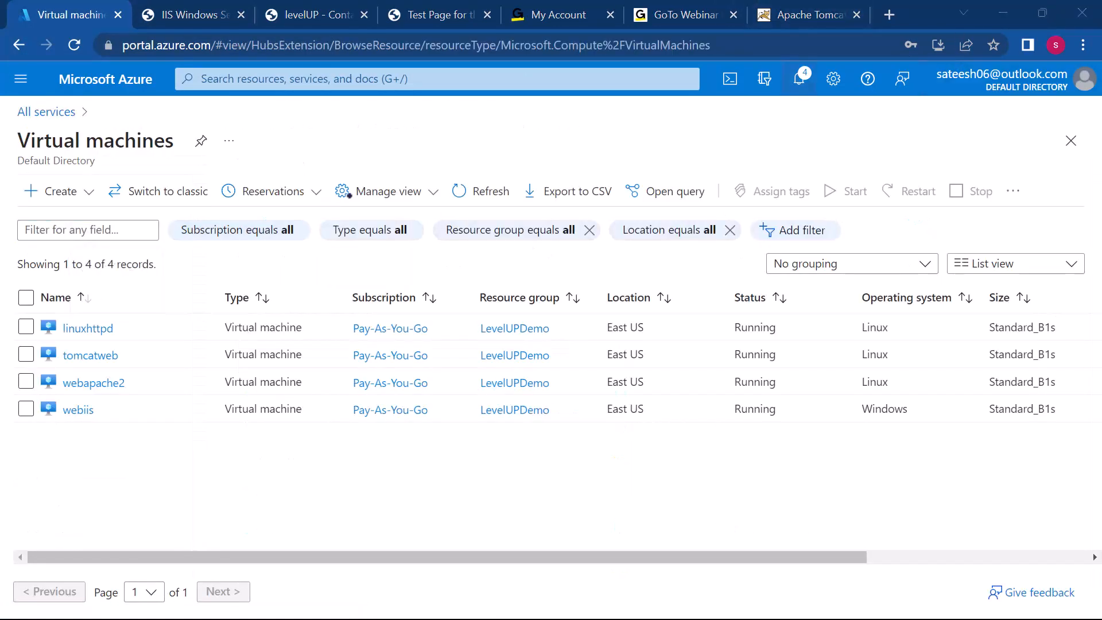
pyautogui.click(49, 185)
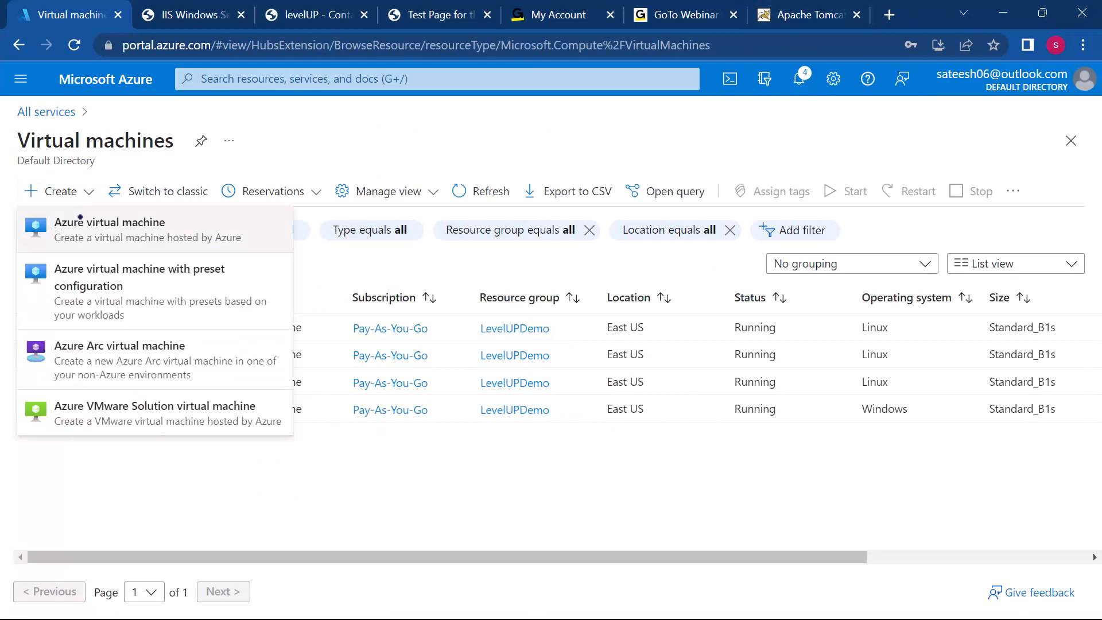
pyautogui.click(81, 219)
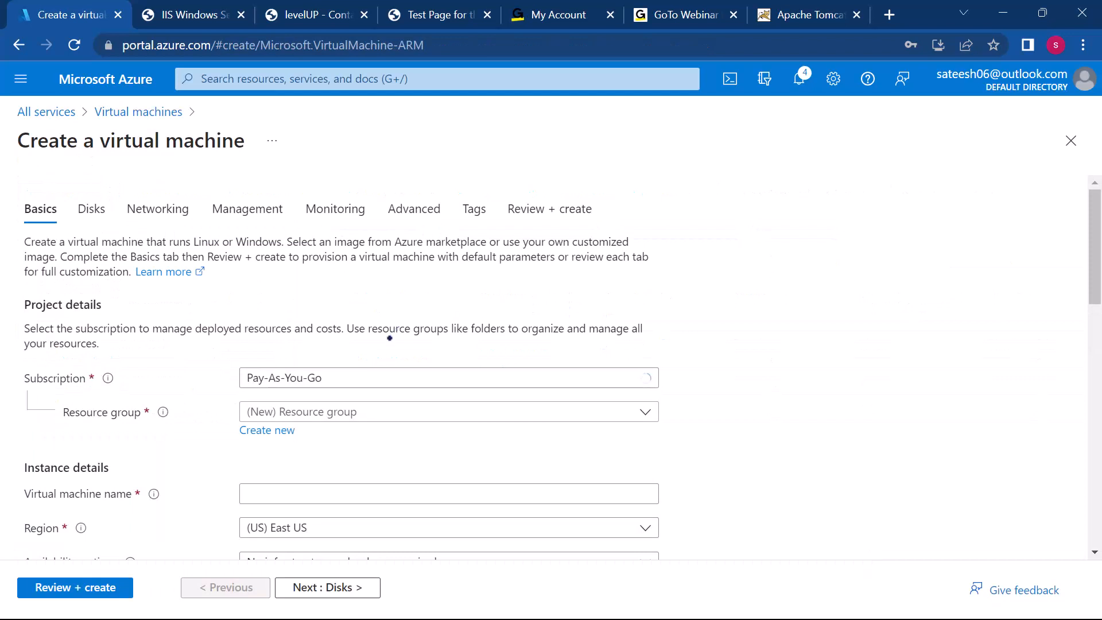
# Step: Assign the new VM to the LevelUPDemo resource group and name it ngixcentos
pyautogui.click(364, 413)
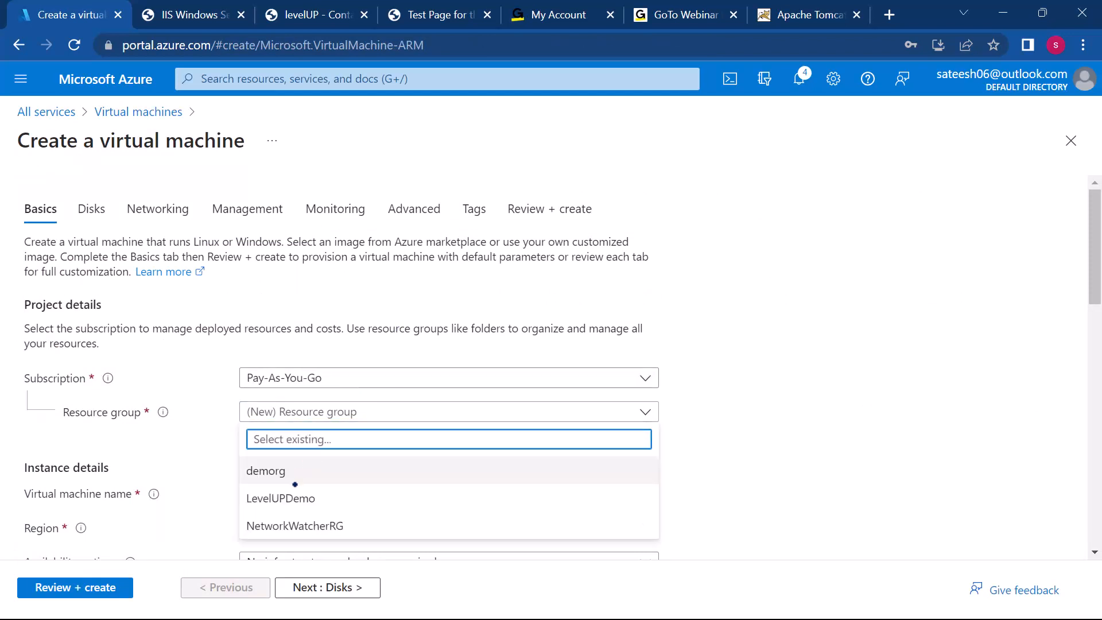
pyautogui.click(304, 498)
pyautogui.scroll(-2, 540, 453)
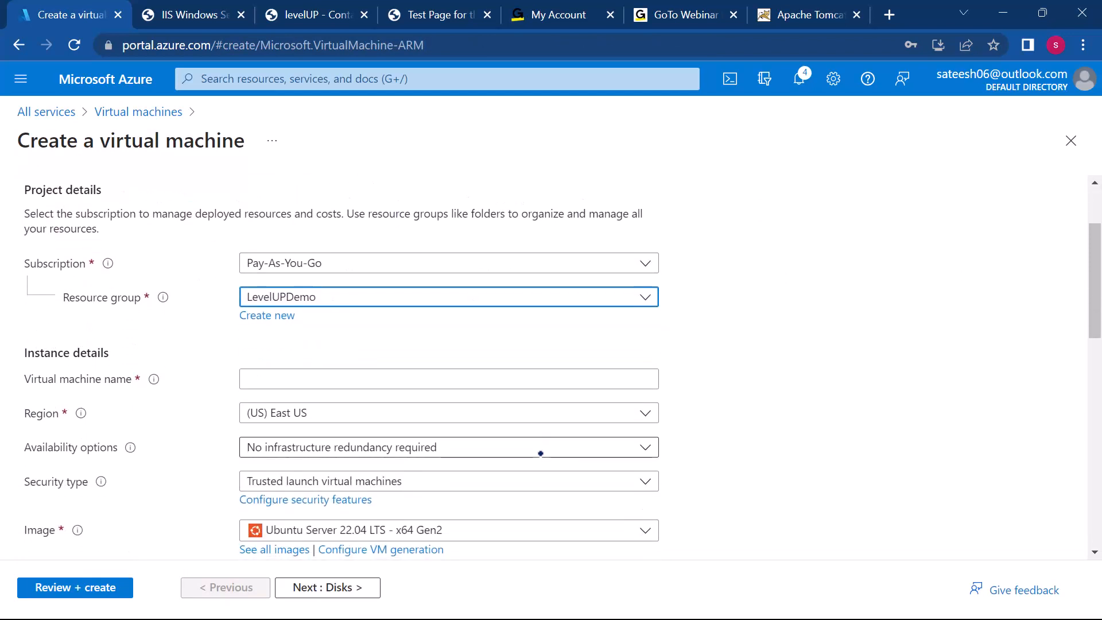
pyautogui.click(374, 377)
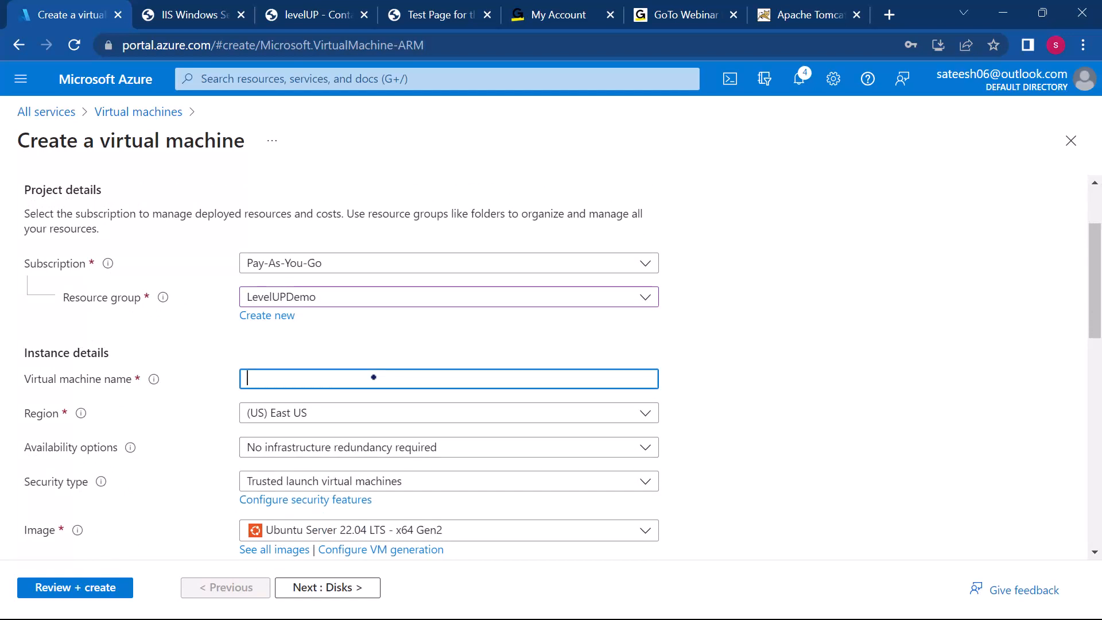
pyautogui.write('ngixcentos')
# Step: Browse all available images for the VM and search the Marketplace for centos
pyautogui.scroll(-2, 374, 377)
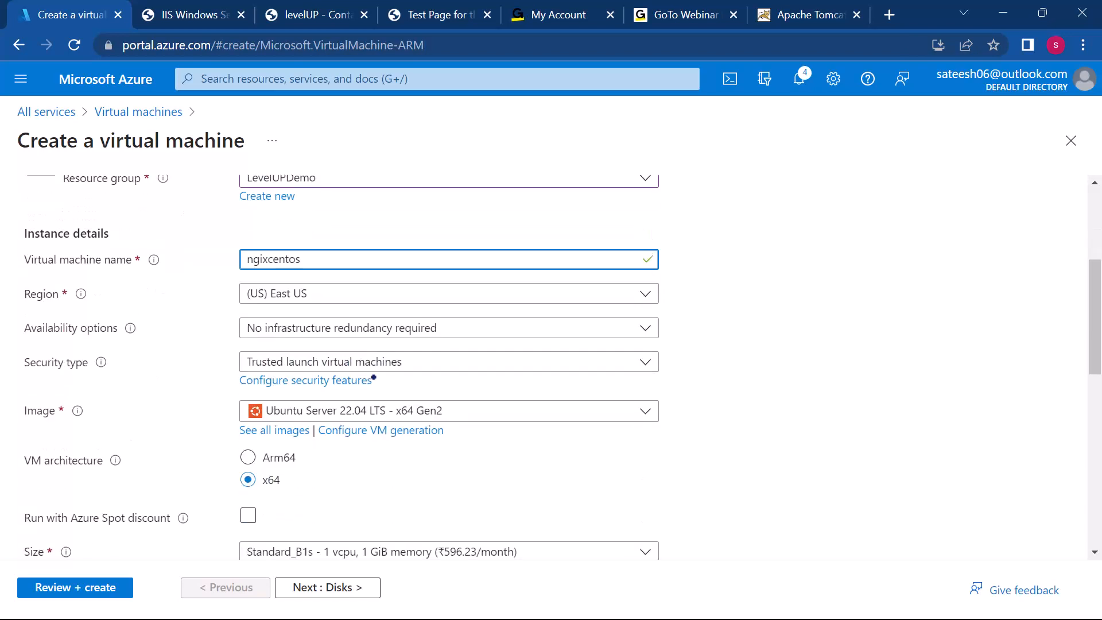
pyautogui.click(431, 409)
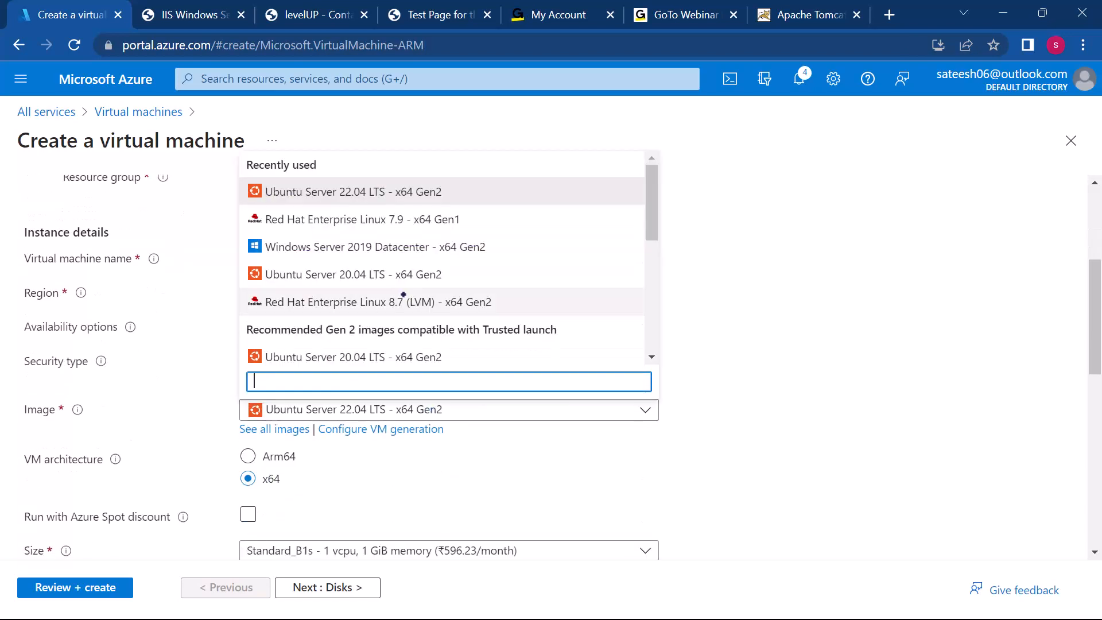
pyautogui.scroll(-4, 400, 275)
pyautogui.scroll(-3, 400, 274)
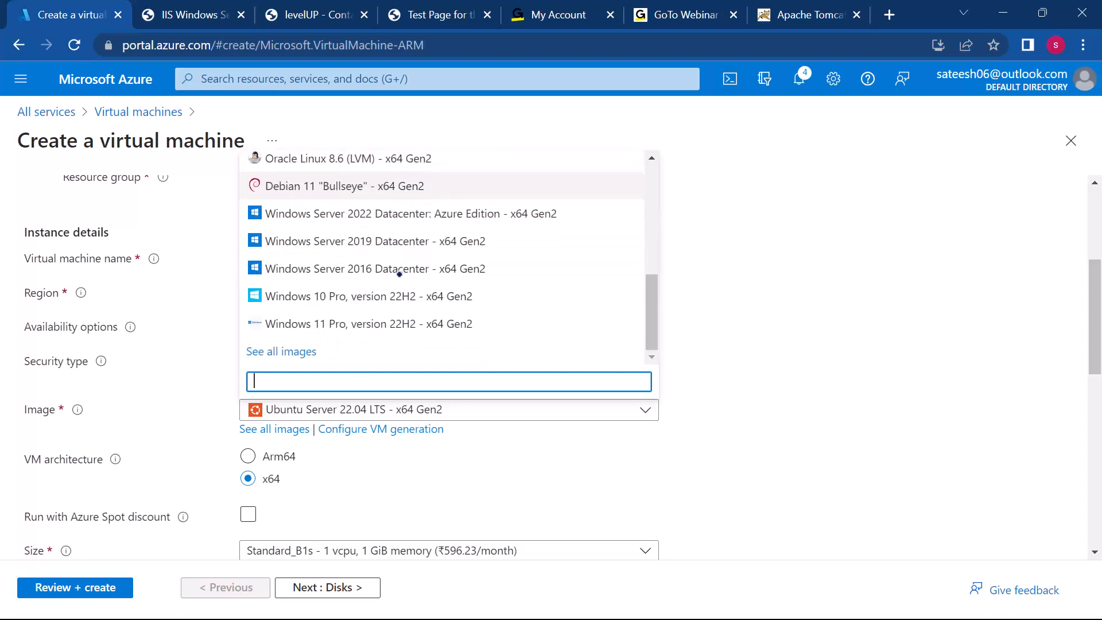
pyautogui.click(289, 349)
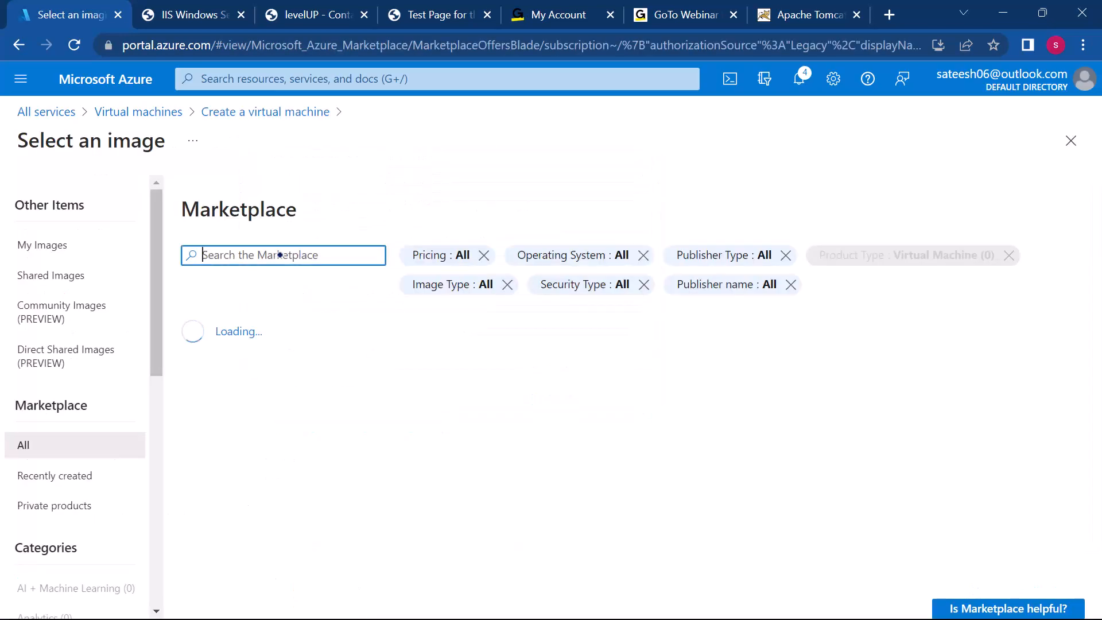
pyautogui.write('cen')
pyautogui.write('tos')
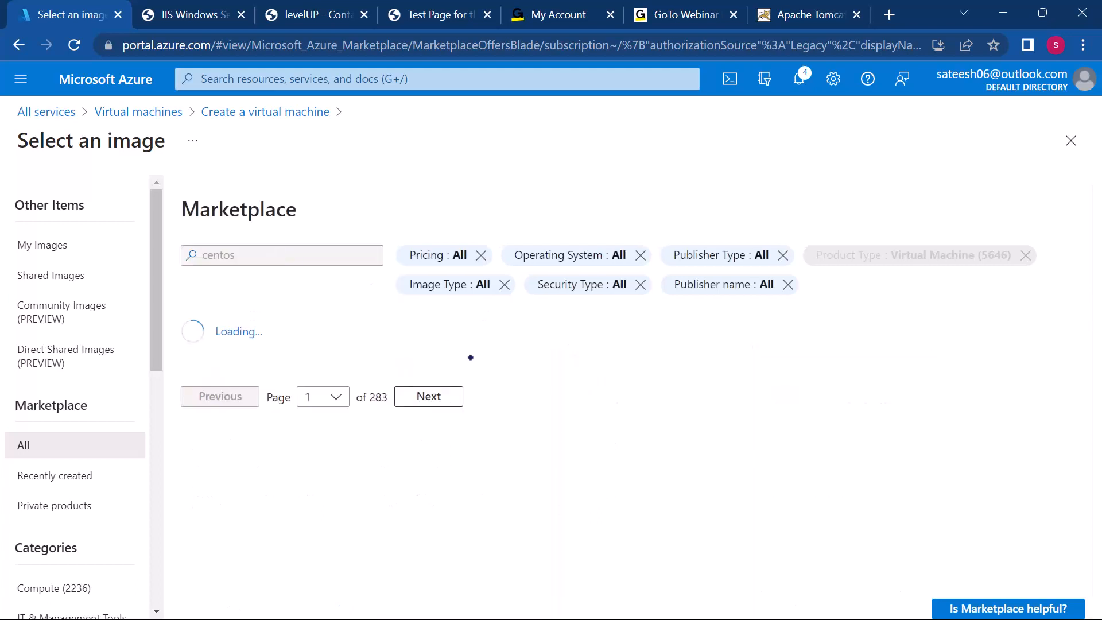
# Step: Review the CentOS offers and select the EuroLinux CentOS Stream 8.0 - x64 Gen 1 image for the VM
pyautogui.scroll(-2, 494, 381)
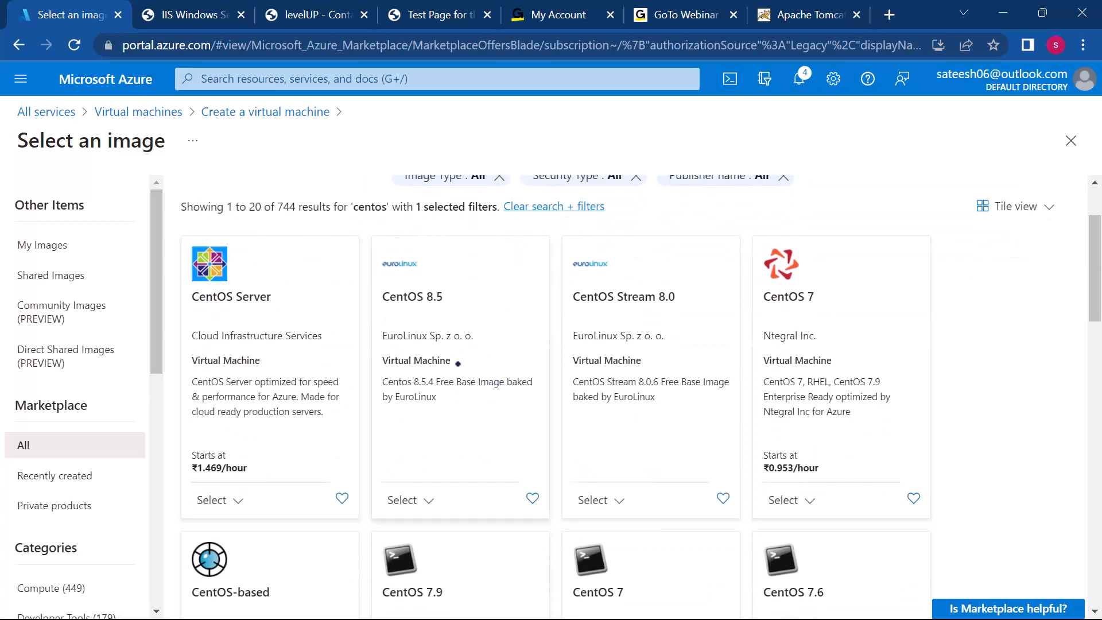
pyautogui.scroll(-1, 587, 382)
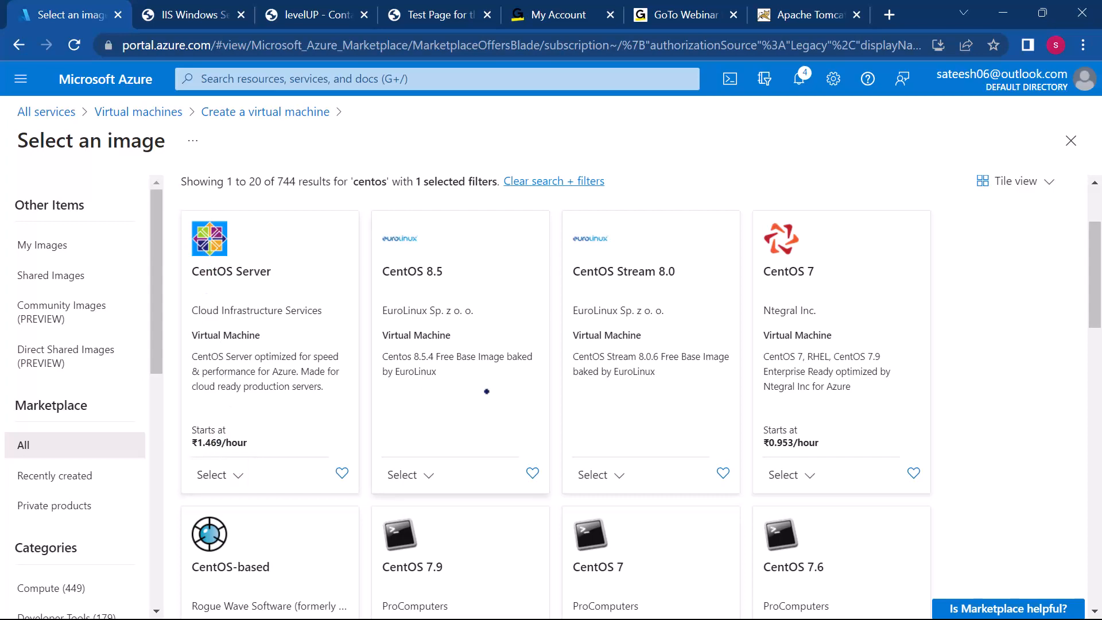
pyautogui.scroll(-5, 487, 390)
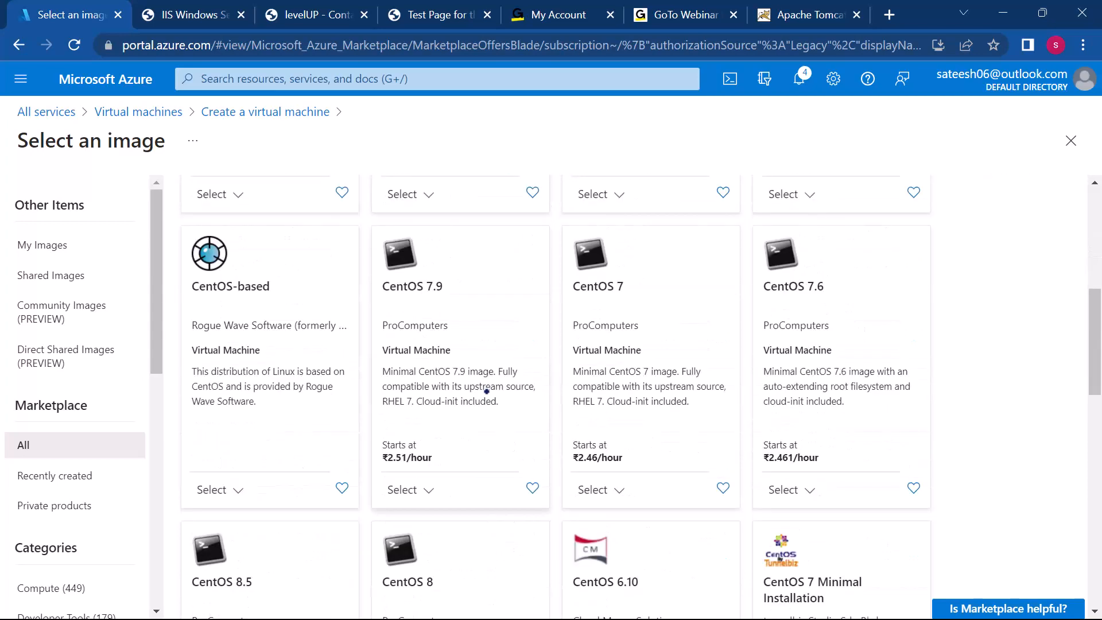
pyautogui.scroll(5, 487, 391)
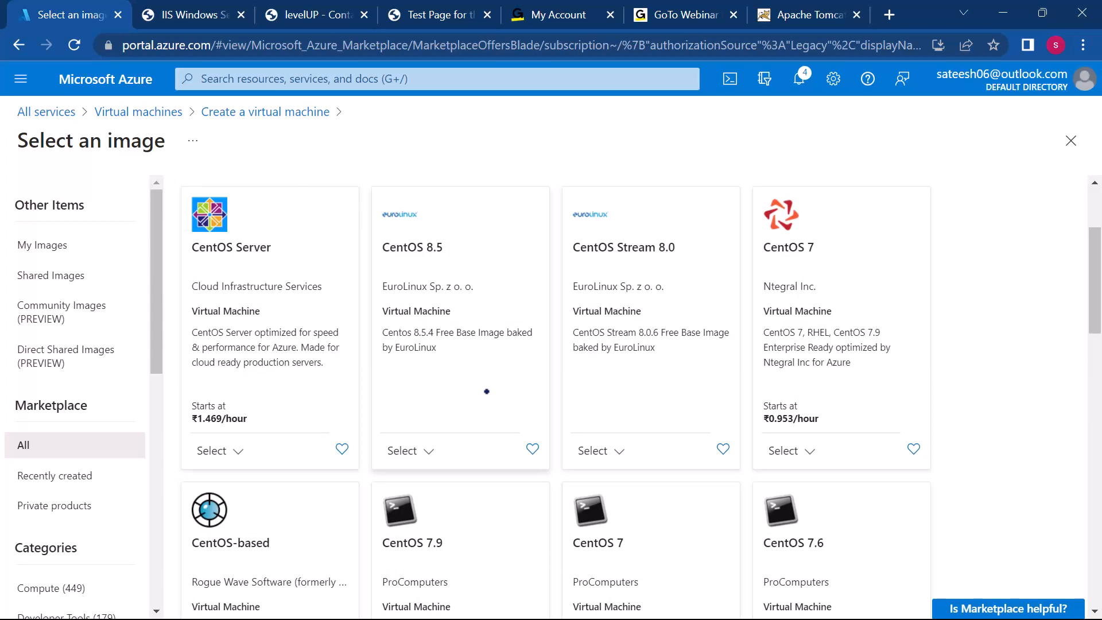
pyautogui.scroll(1, 486, 391)
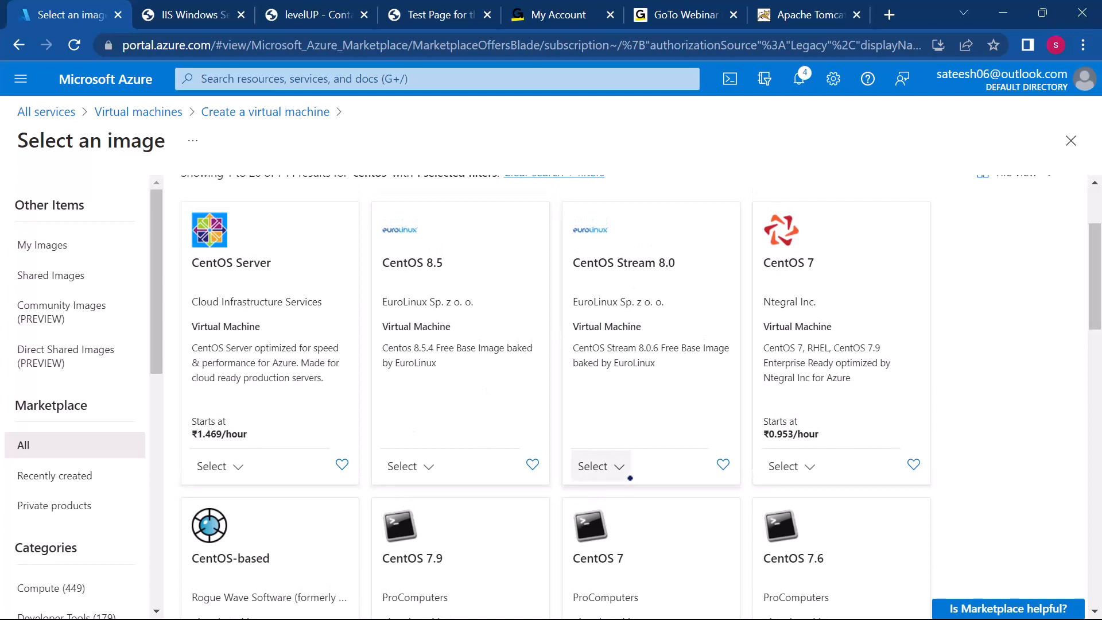
pyautogui.click(591, 467)
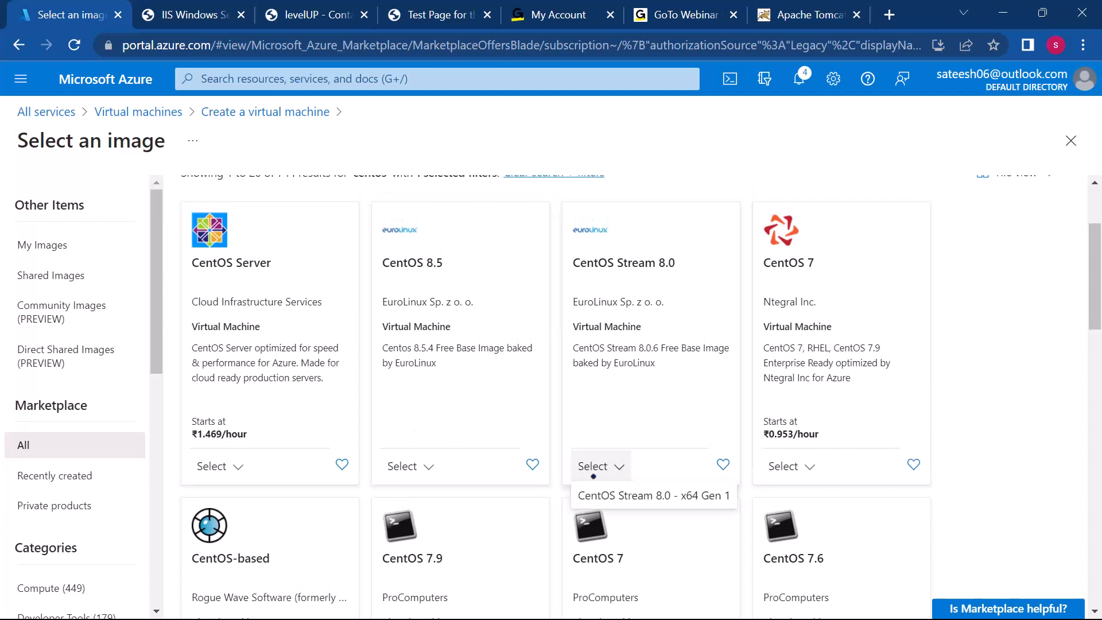
pyautogui.click(596, 494)
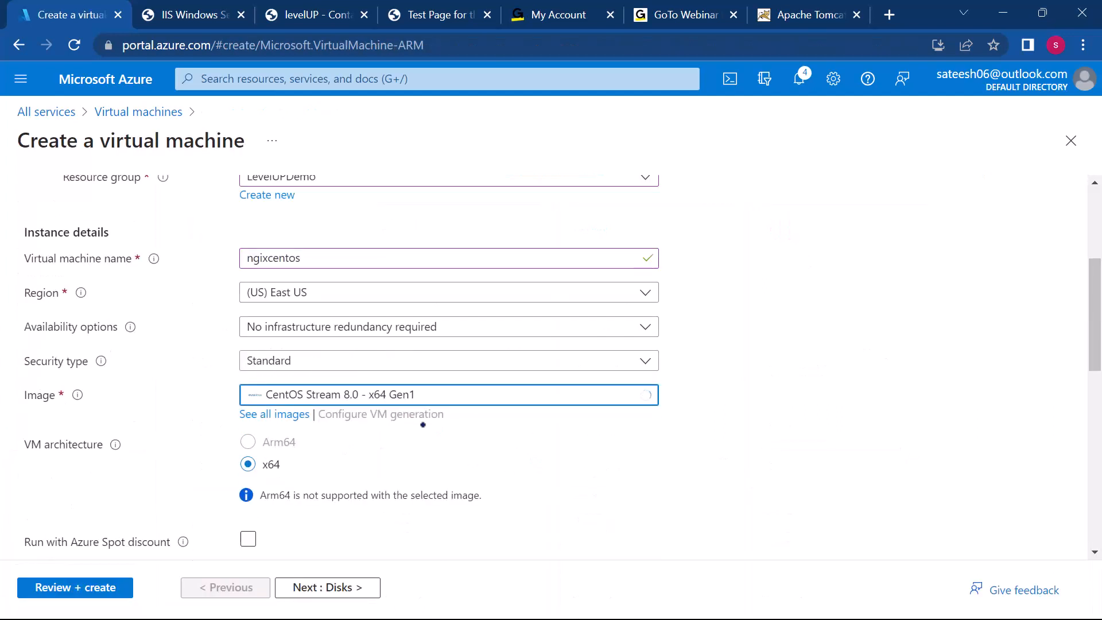
pyautogui.scroll(-4, 499, 469)
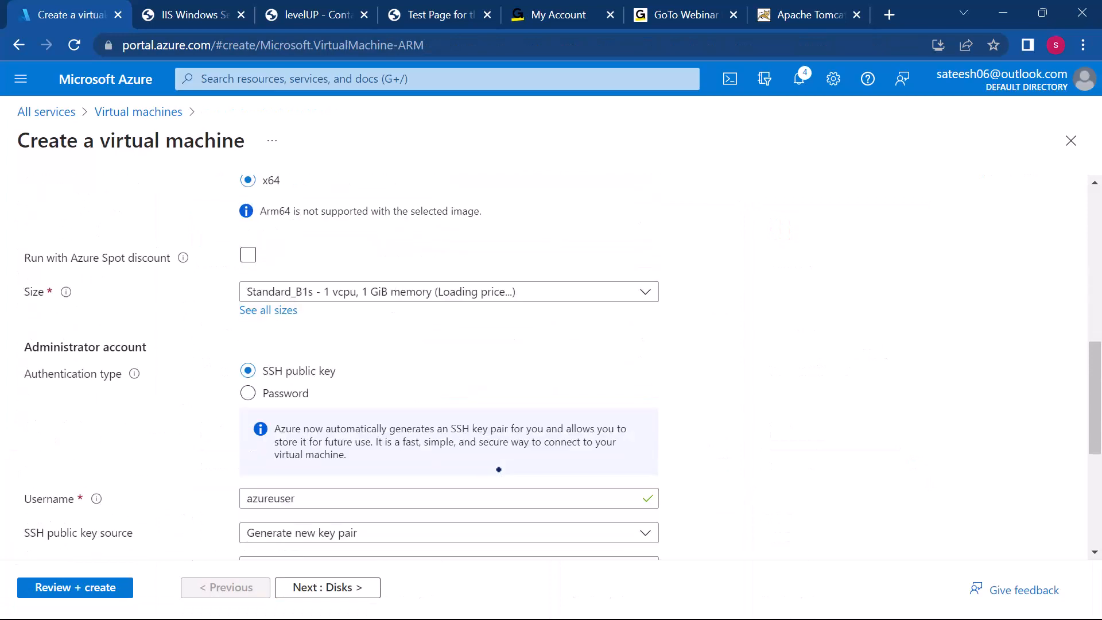
# Step: Set the VM's authentication type to Password and enter the administrator username, the account password and its confirmation
pyautogui.scroll(-2, 499, 469)
pyautogui.click(270, 342)
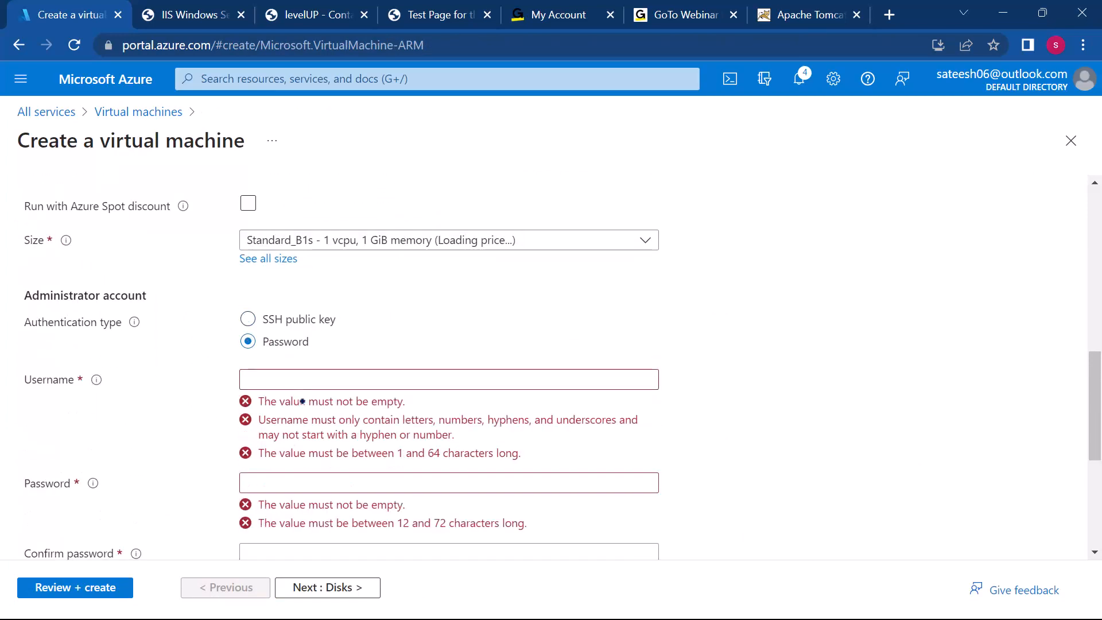
pyautogui.click(291, 375)
pyautogui.write('sateesh')
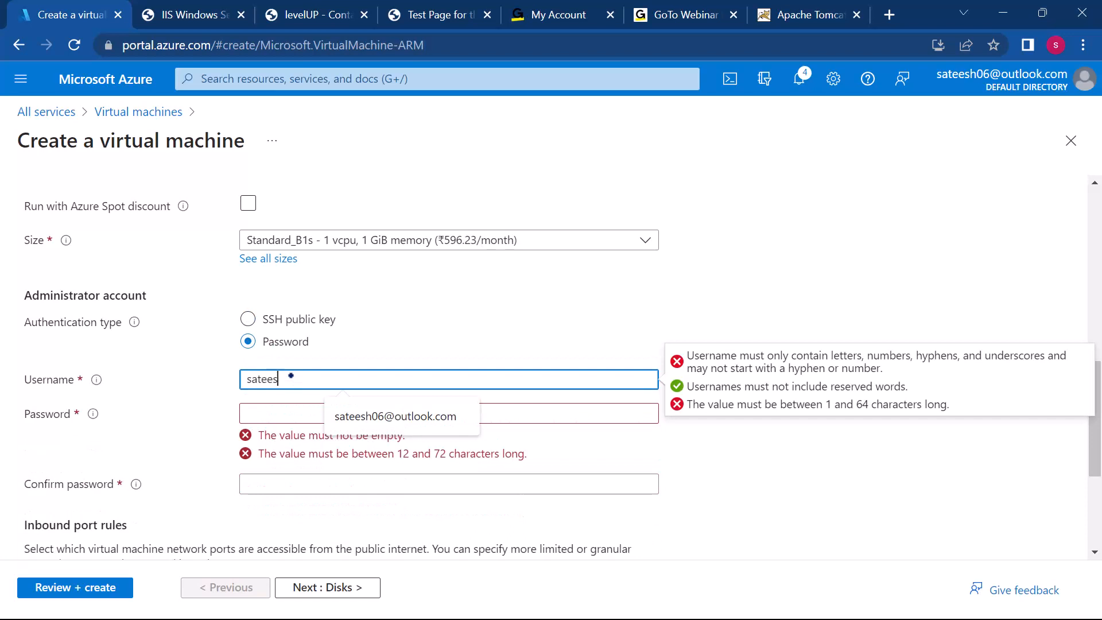
pyautogui.press('Tab')
pyautogui.write('••••••')
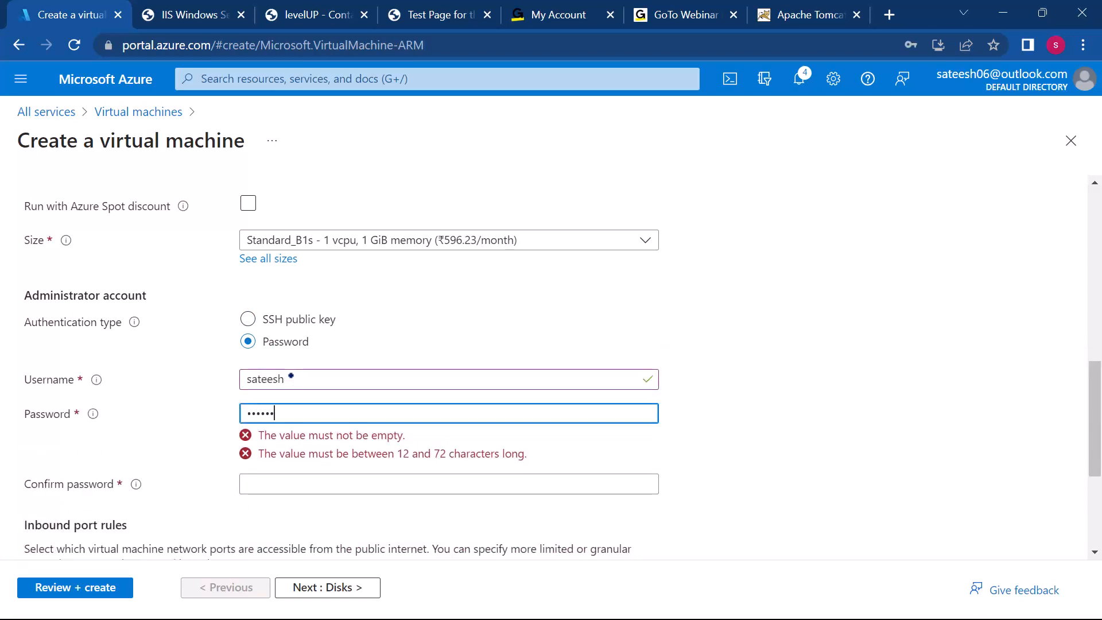
pyautogui.write('••••••')
pyautogui.scroll(-3, 275, 373)
pyautogui.click(277, 266)
pyautogui.write('•••••••')
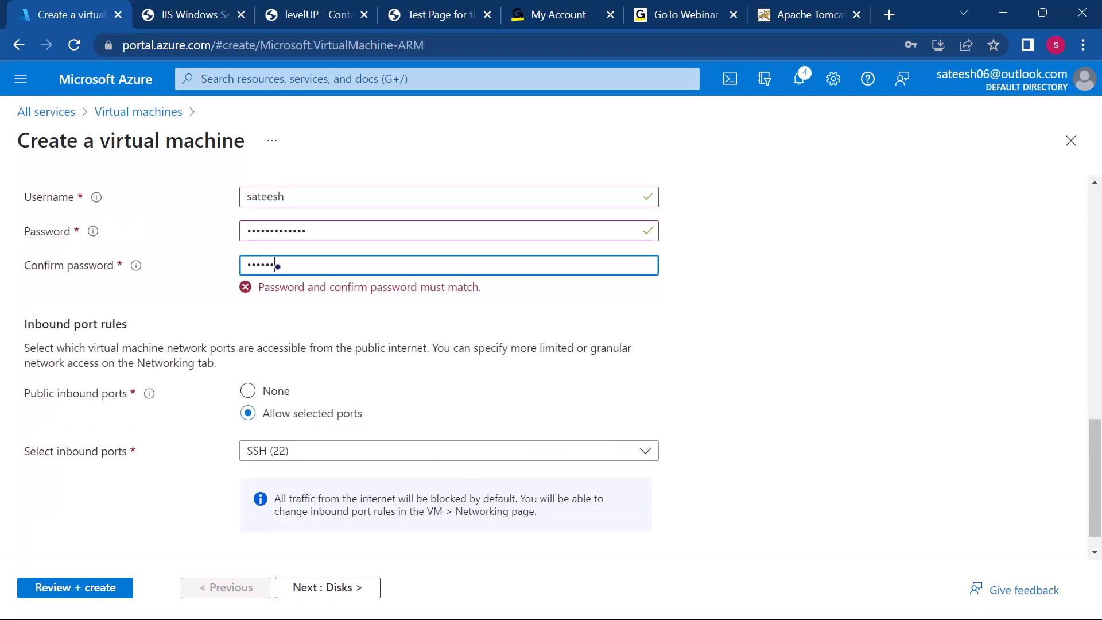
pyautogui.write('••••••')
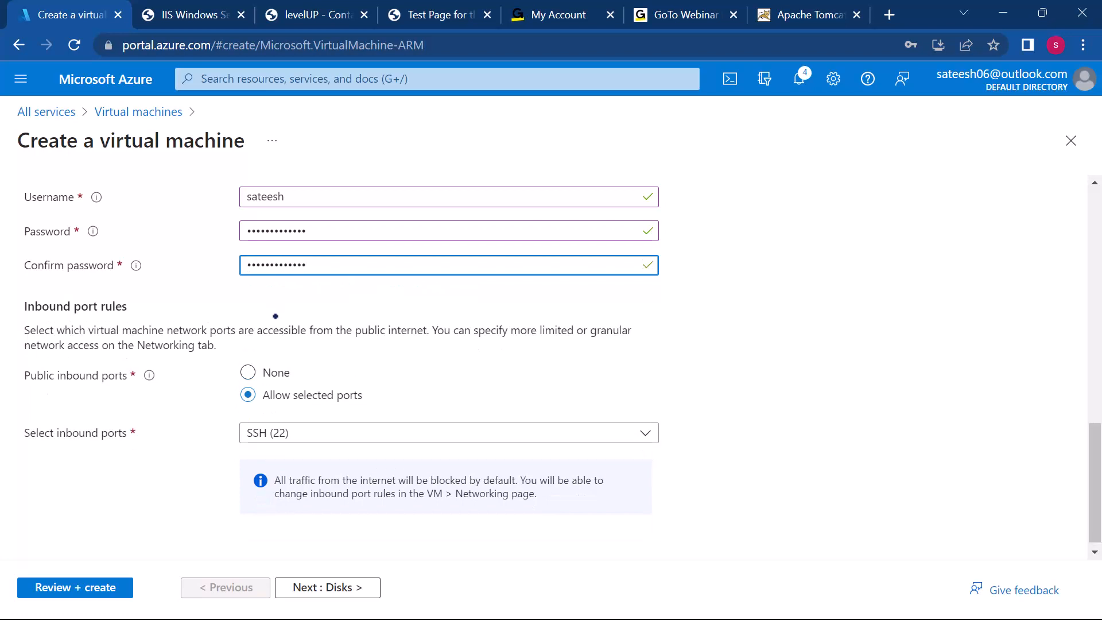
# Step: Allow HTTP (80) and HTTPS (443) as public inbound ports in addition to SSH (22)
pyautogui.click(308, 431)
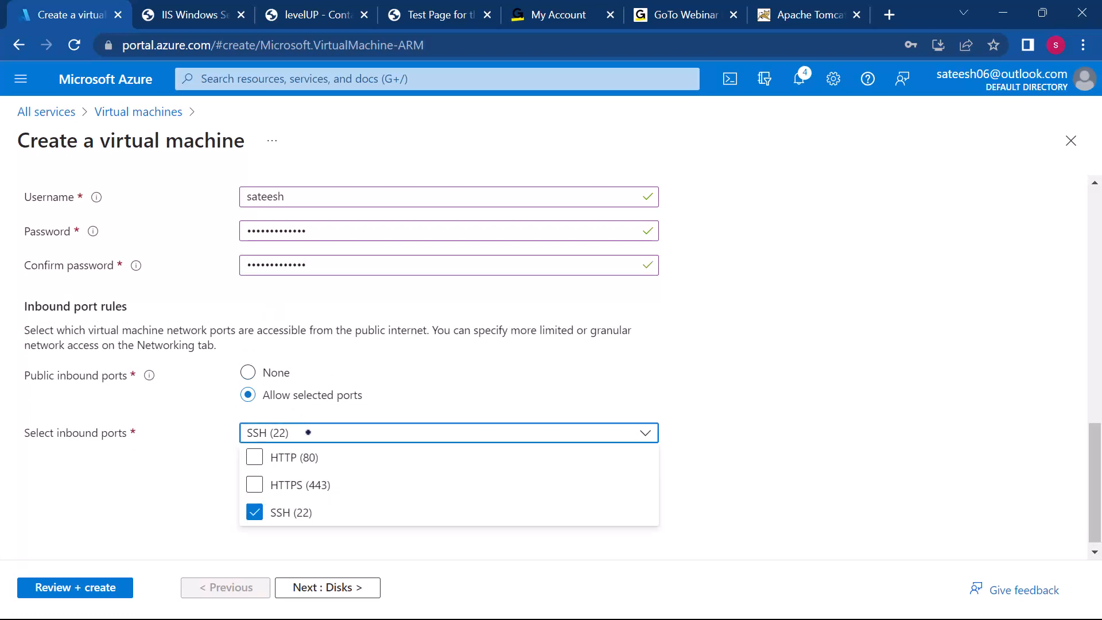
pyautogui.click(257, 454)
pyautogui.click(254, 483)
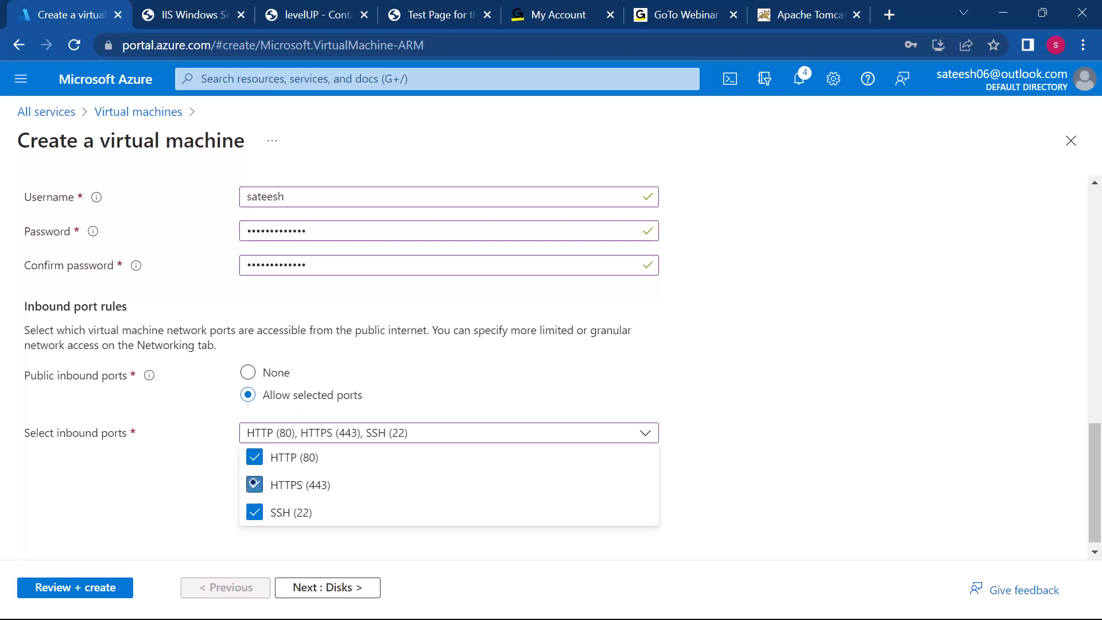
# Step: Validate the ngixcentos configuration and deploy the virtual machine
pyautogui.click(95, 583)
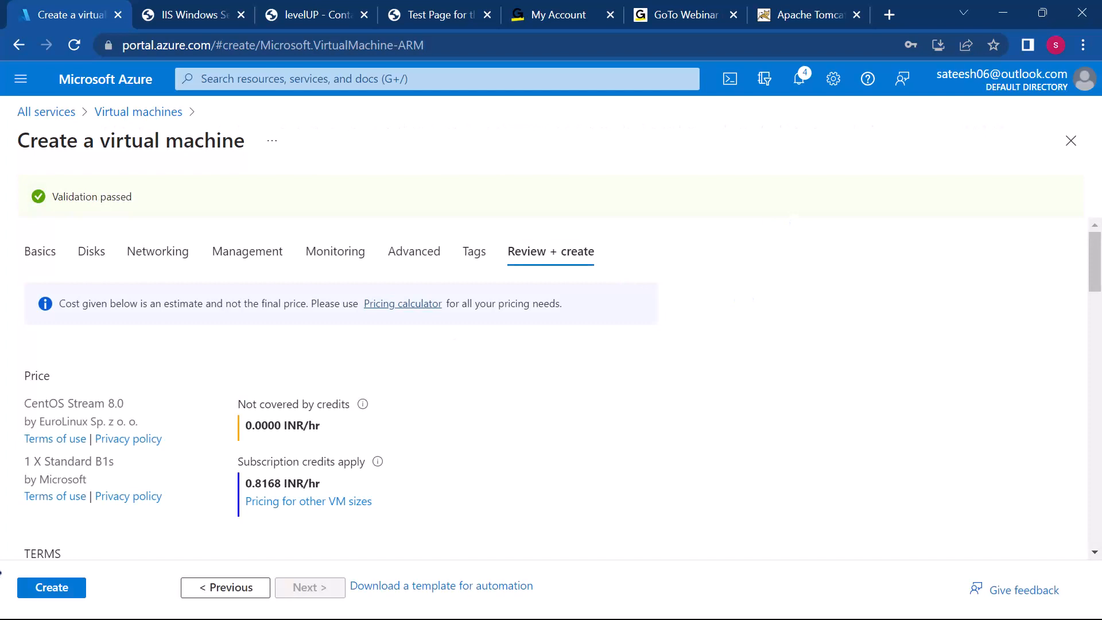
pyautogui.click(59, 583)
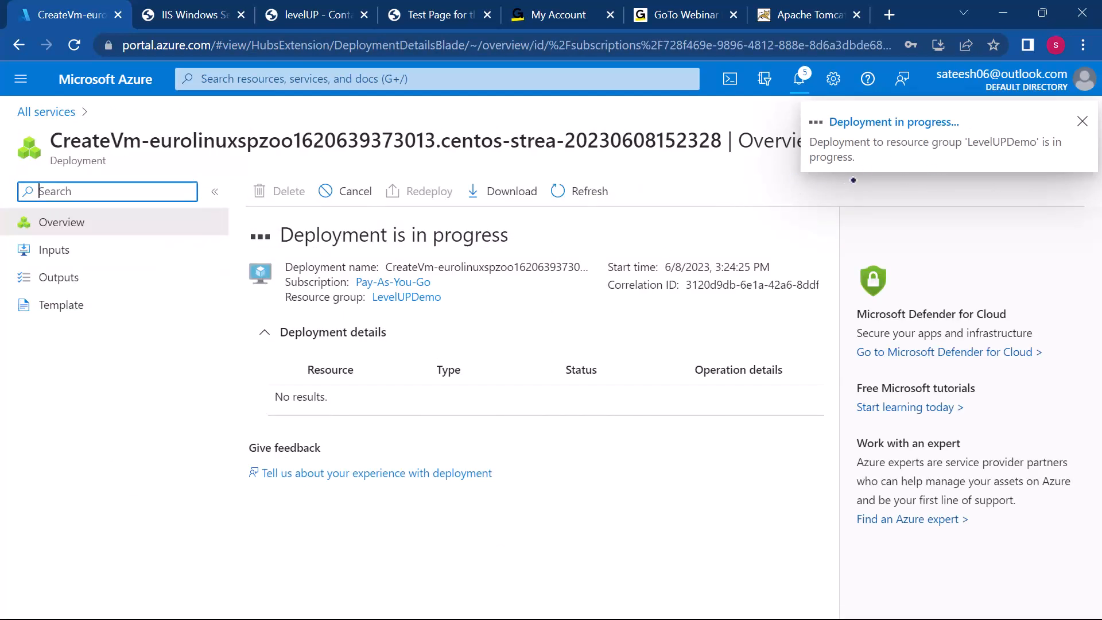
pyautogui.click(973, 44)
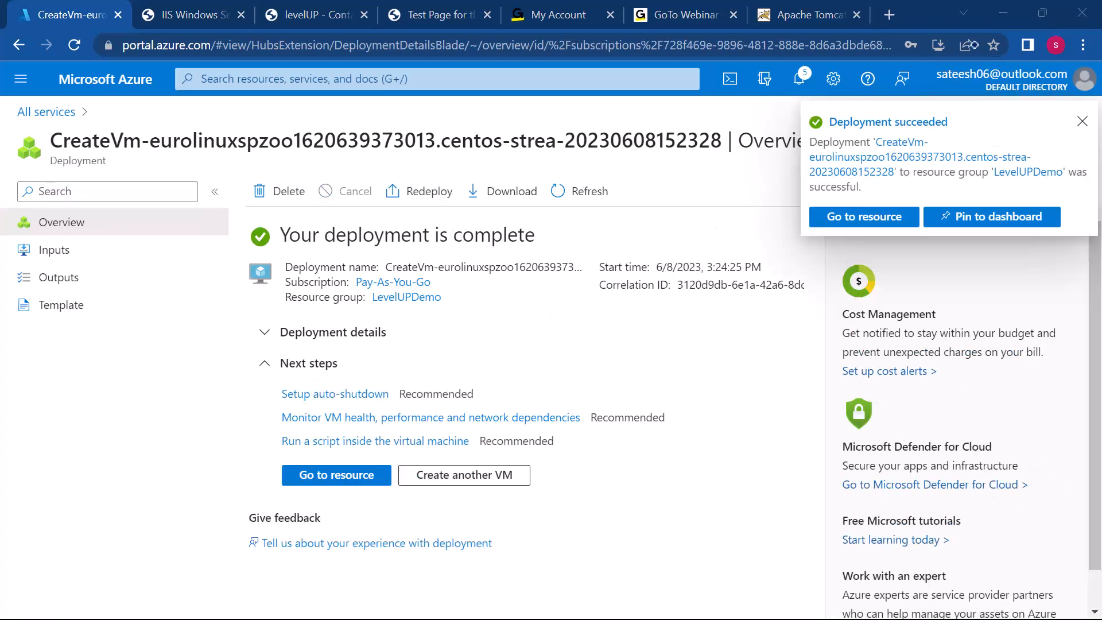
# Step: Open the deployed ngixcentos resource and copy its public IP address
pyautogui.click(336, 474)
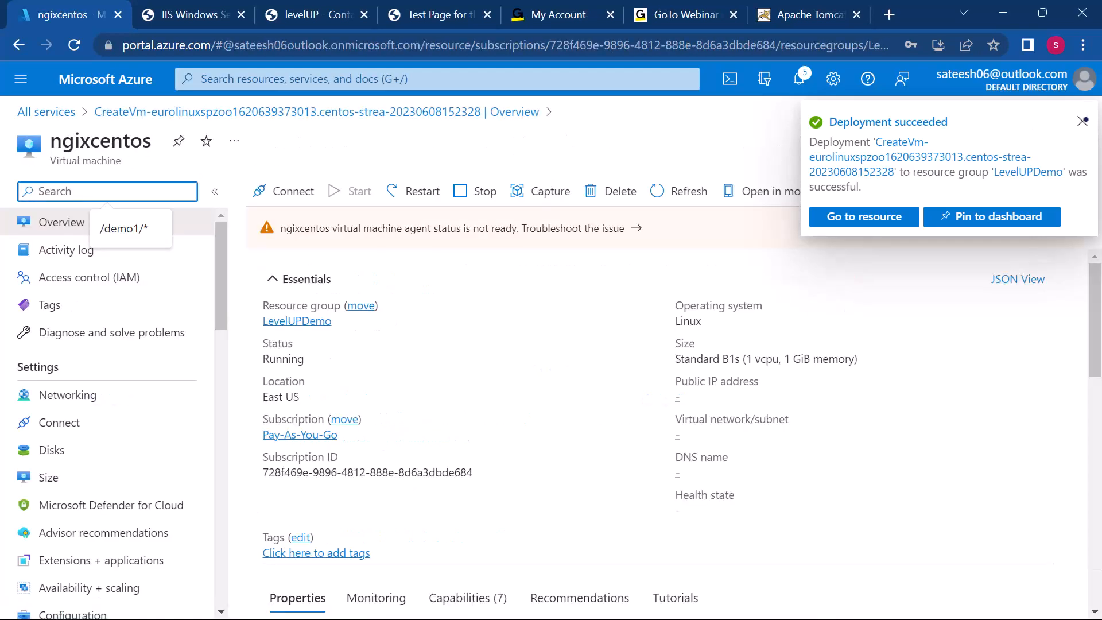
pyautogui.click(1082, 120)
pyautogui.scroll(-2, 413, 439)
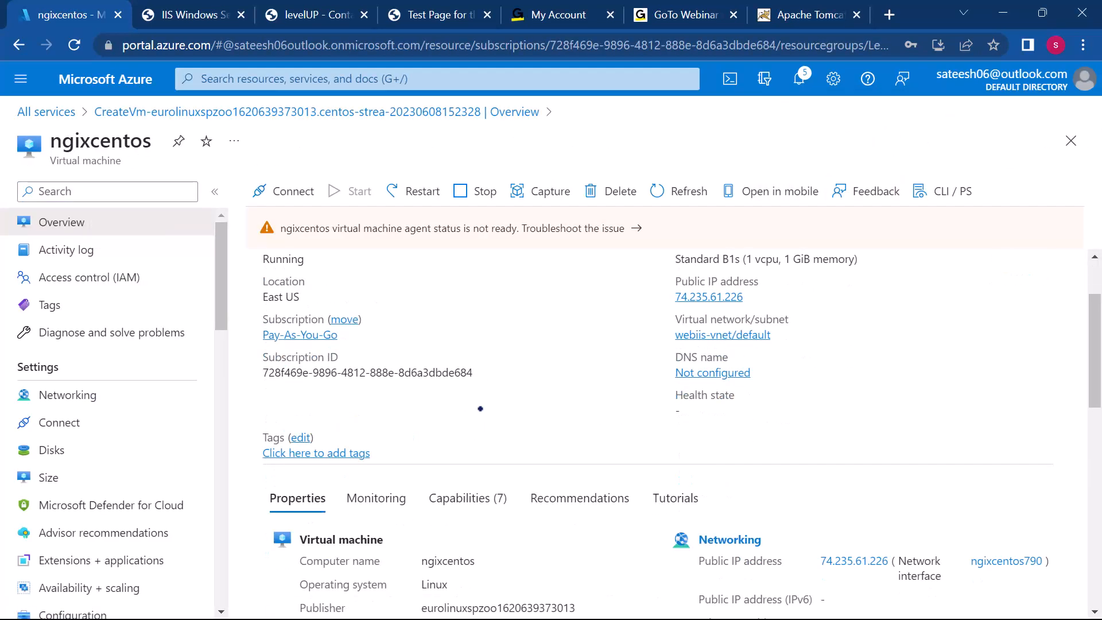
pyautogui.click(753, 298)
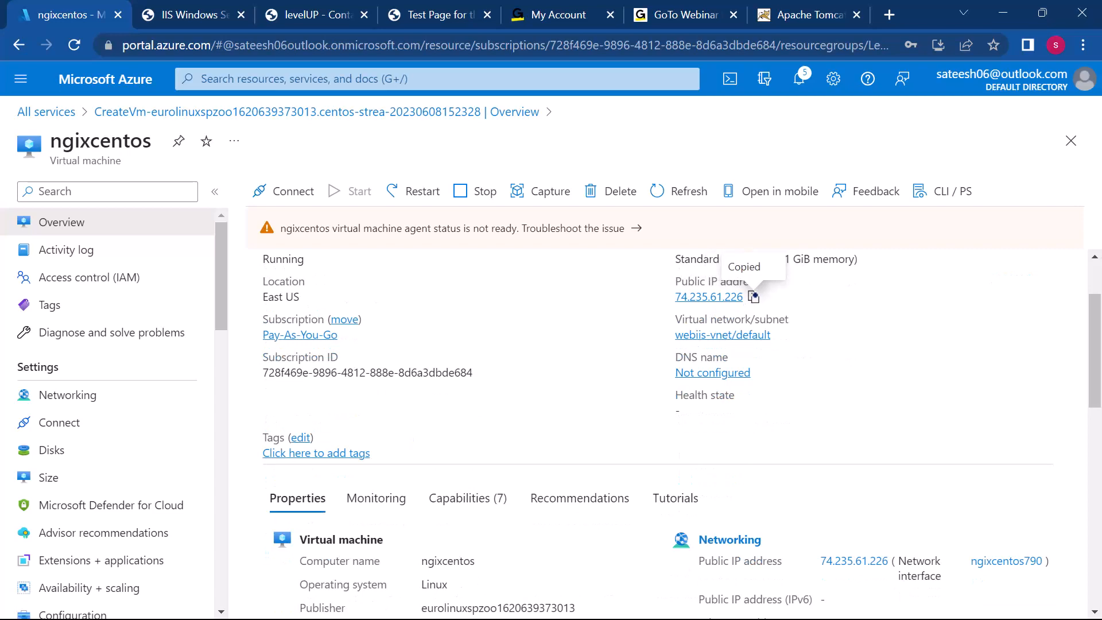
# Step: Switch to PuTTY, open a new SSH session to 74.235.61.226 on port 22, and accept the server's host key
pyautogui.press('super')
pyautogui.moveTo(756, 600)
pyautogui.click(707, 539)
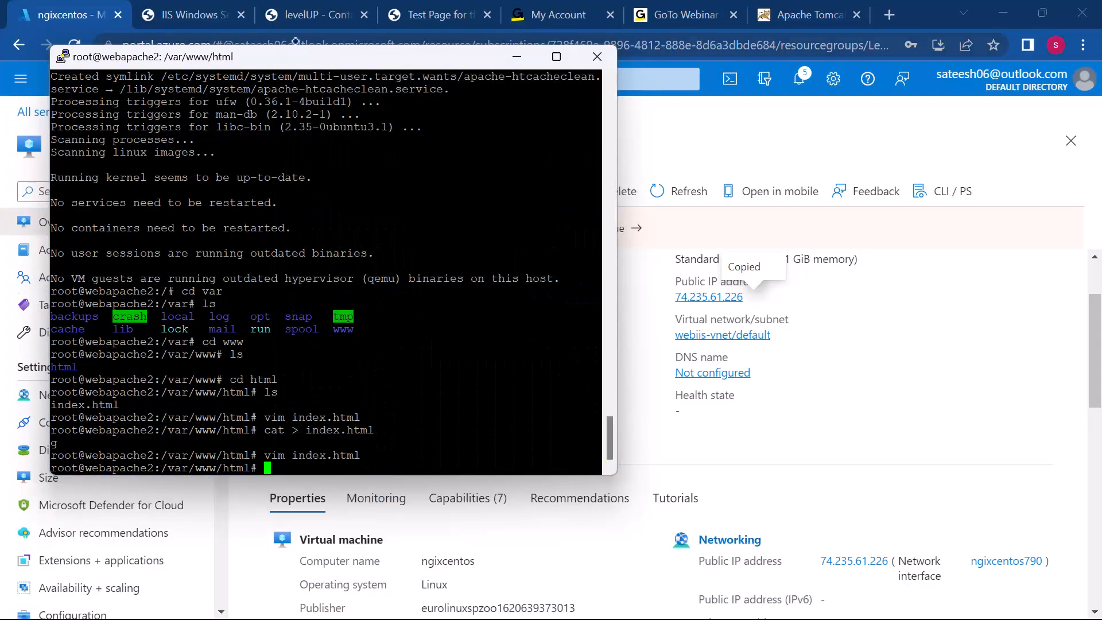
pyautogui.rightClick(301, 57)
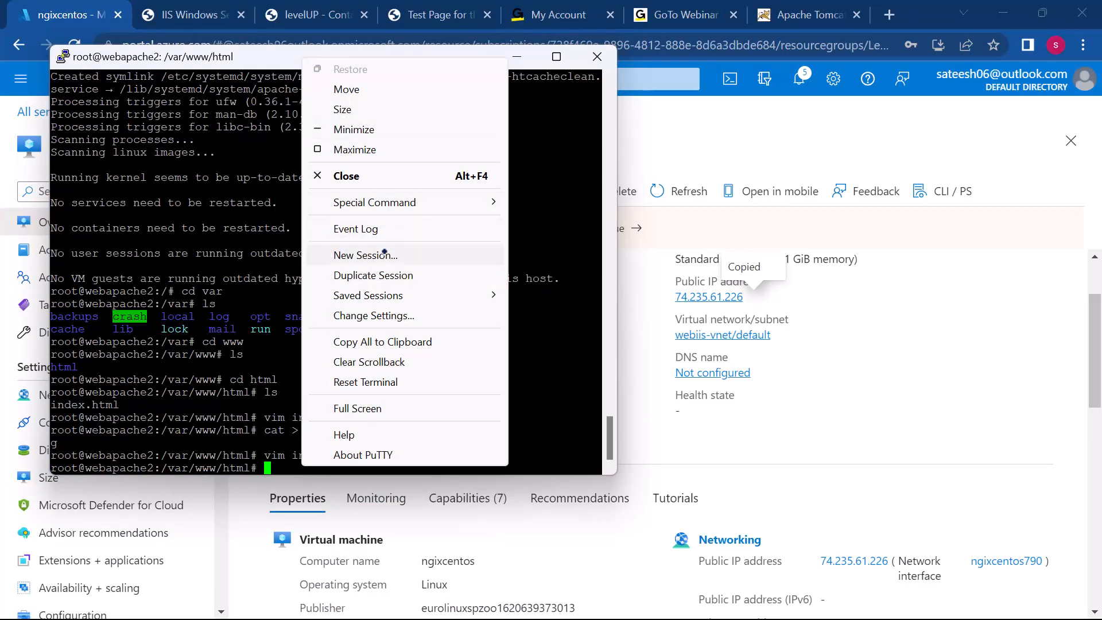
pyautogui.click(373, 256)
pyautogui.hotkey('ctrl', 'v')
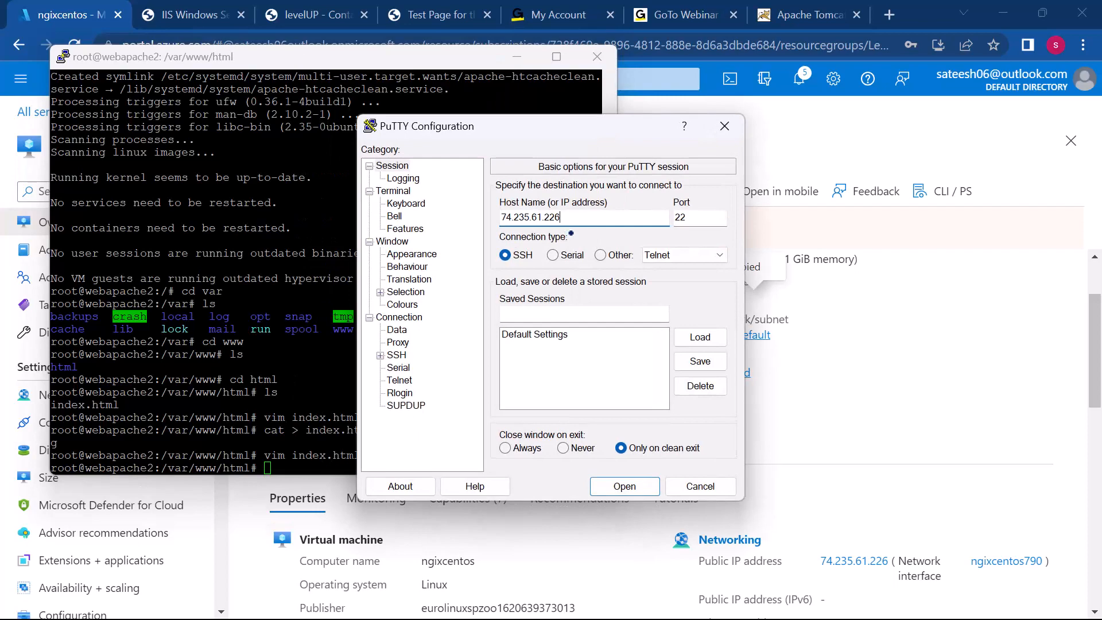
pyautogui.click(621, 488)
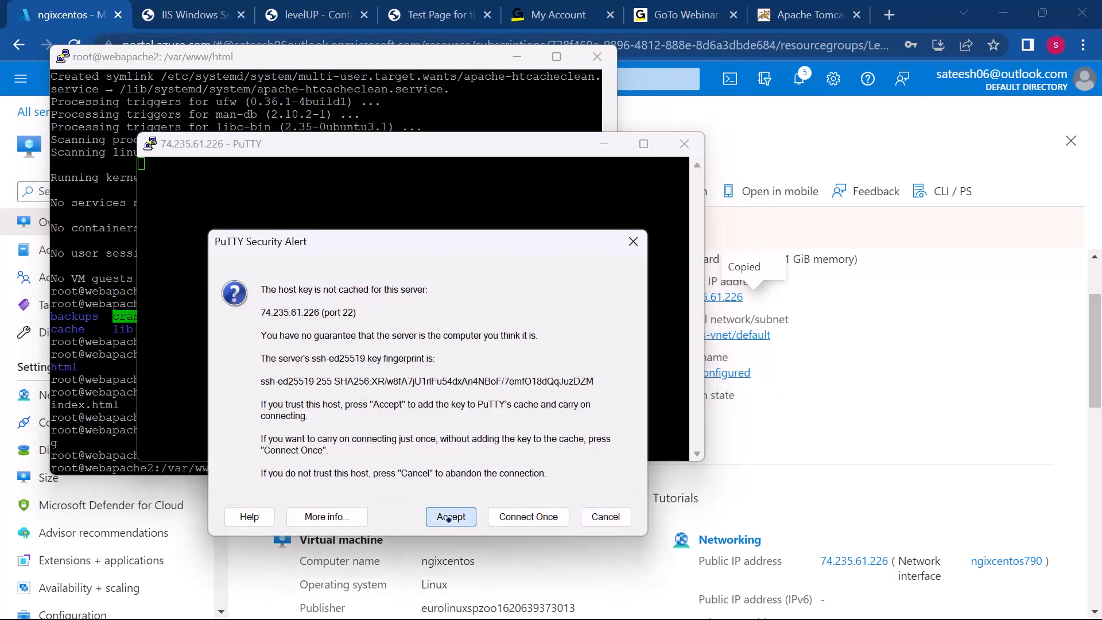
pyautogui.click(451, 517)
# Step: Log in to ngixcentos with the administrator username and account password, and switch to root with sudo su
pyautogui.write('sateesh')
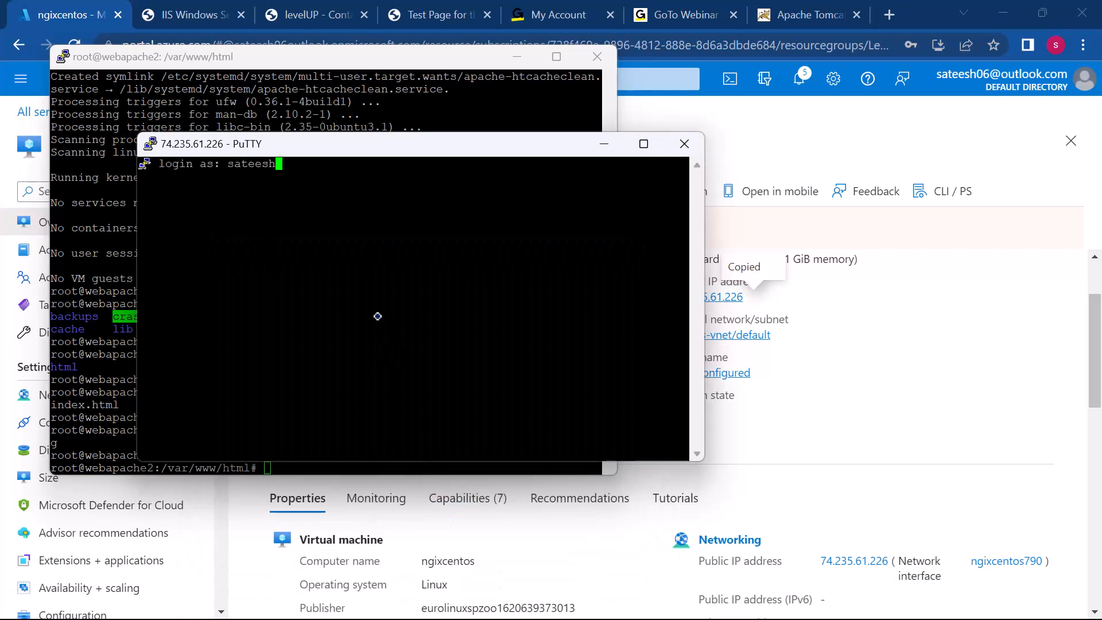
pyautogui.press('Return')
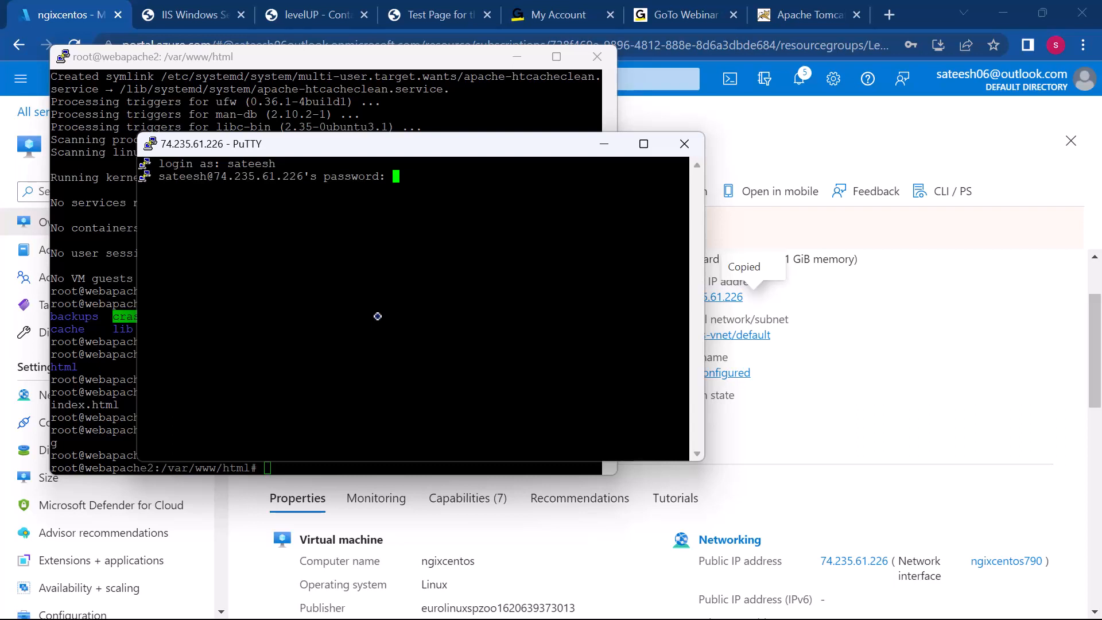
pyautogui.press('Return')
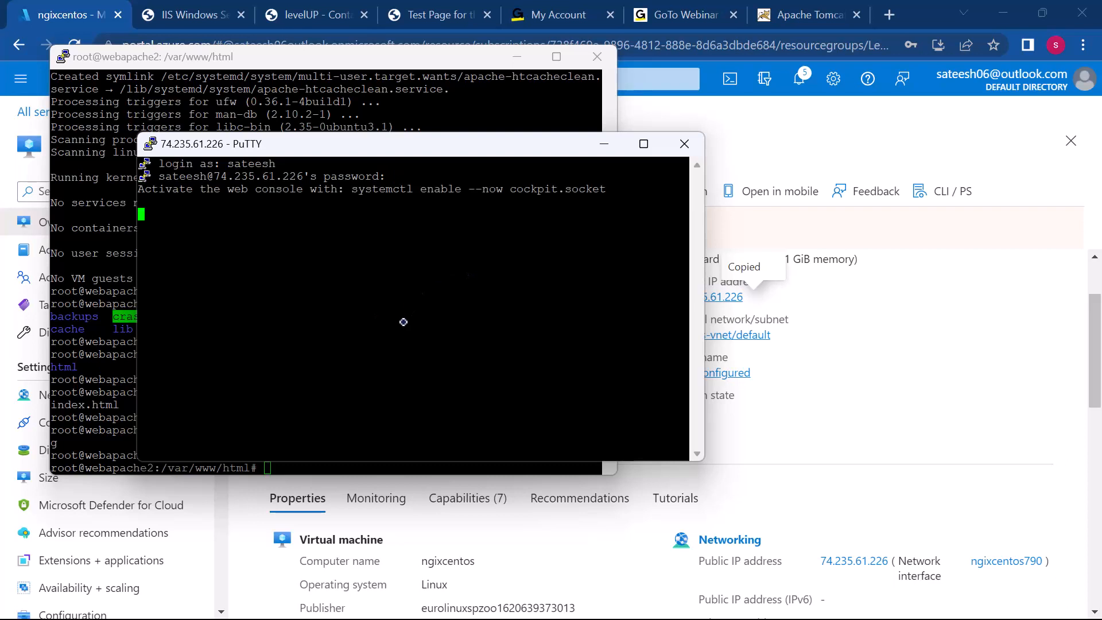
pyautogui.write('sudo su')
pyautogui.press('Return')
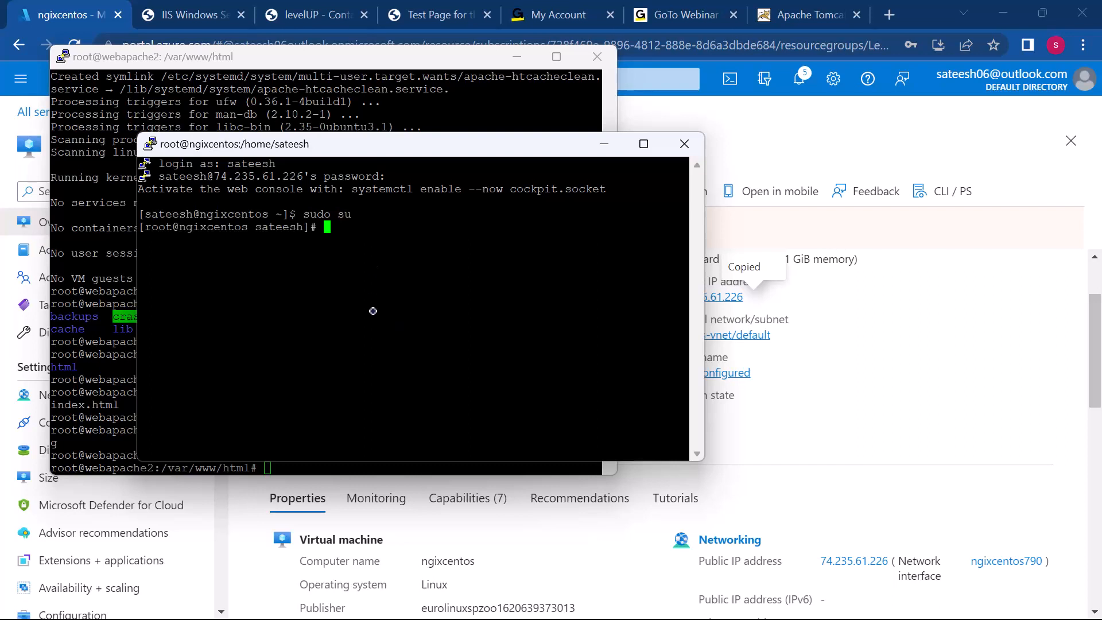
# Step: Change to the root directory with cd / and clear the terminal
pyautogui.write('sudo')
pyautogui.press('BackSpace')
pyautogui.press('BackSpace')
pyautogui.press('BackSpace')
pyautogui.press('BackSpace')
pyautogui.write('cd /')
pyautogui.press('Return')
pyautogui.write('clear')
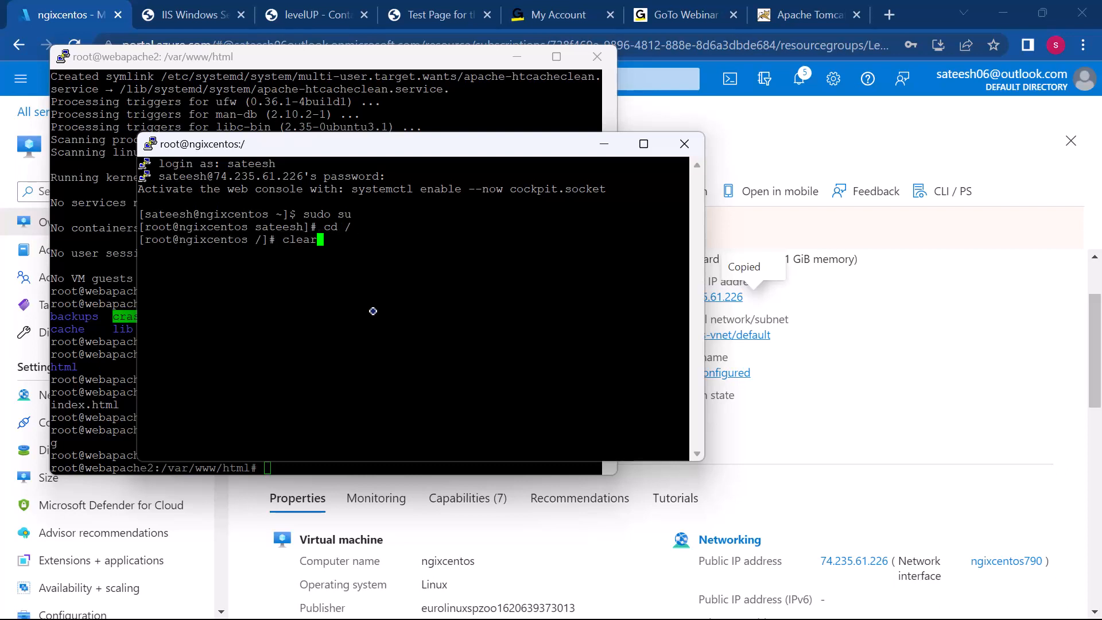
pyautogui.press('Return')
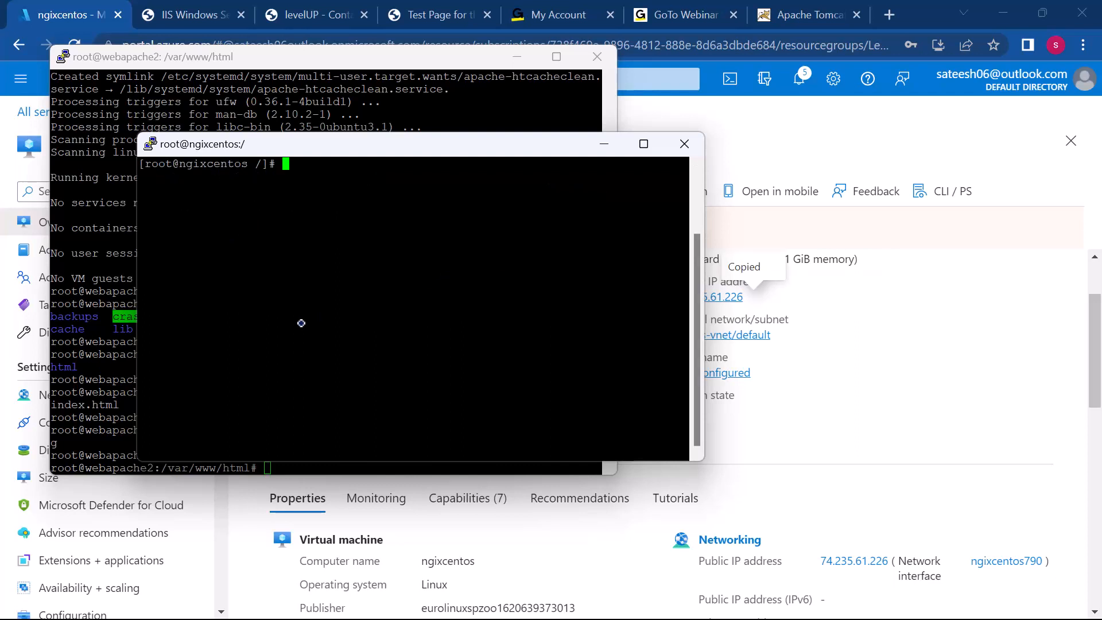
# Step: Update all packages on ngixcentos with sudo yum update, confirming the transaction with y
pyautogui.write('sudo yum updated')
pyautogui.press('BackSpace')
pyautogui.press('Return')
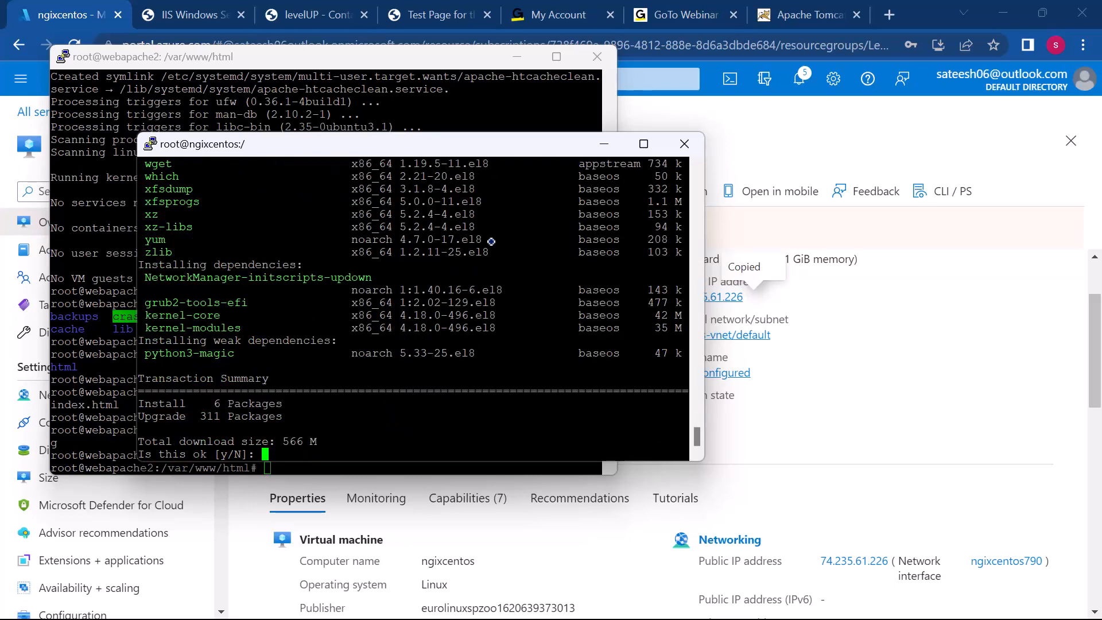
pyautogui.write('y')
pyautogui.press('Return')
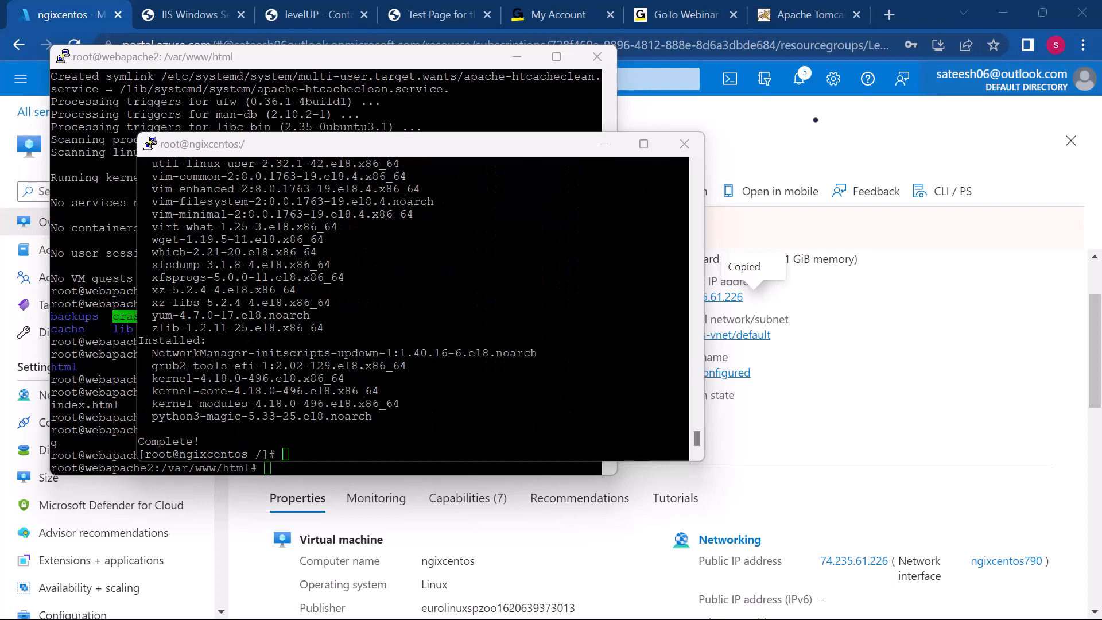
# Step: Duplicate the ngixcentos PuTTY session and move the new terminal window over the existing ones
pyautogui.click(379, 447)
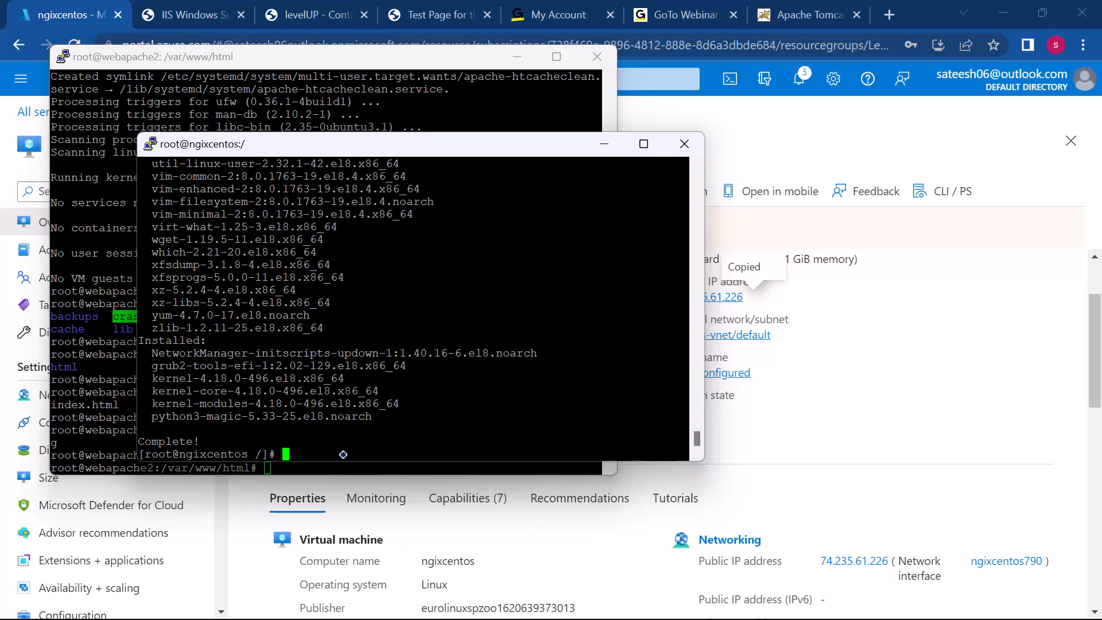
pyautogui.tripleClick(331, 383)
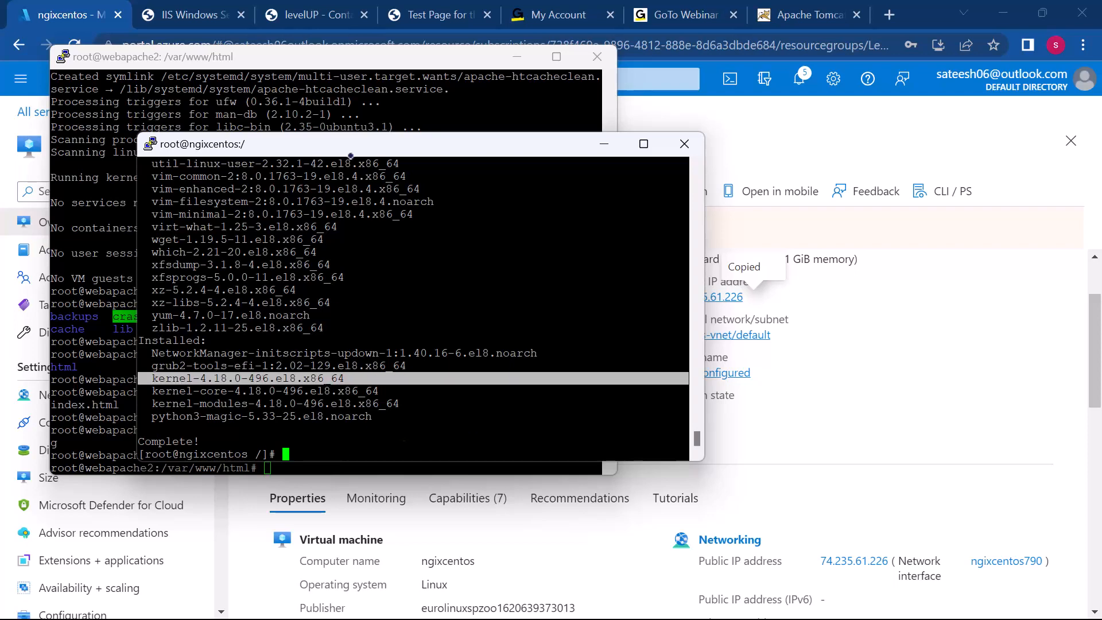
pyautogui.rightClick(326, 148)
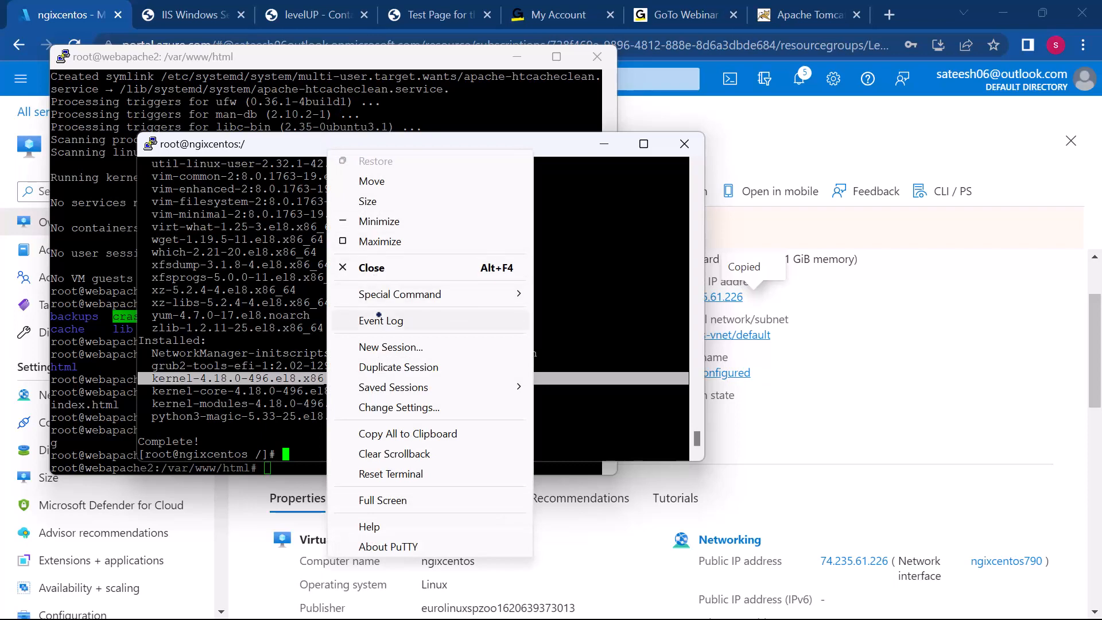
pyautogui.click(382, 367)
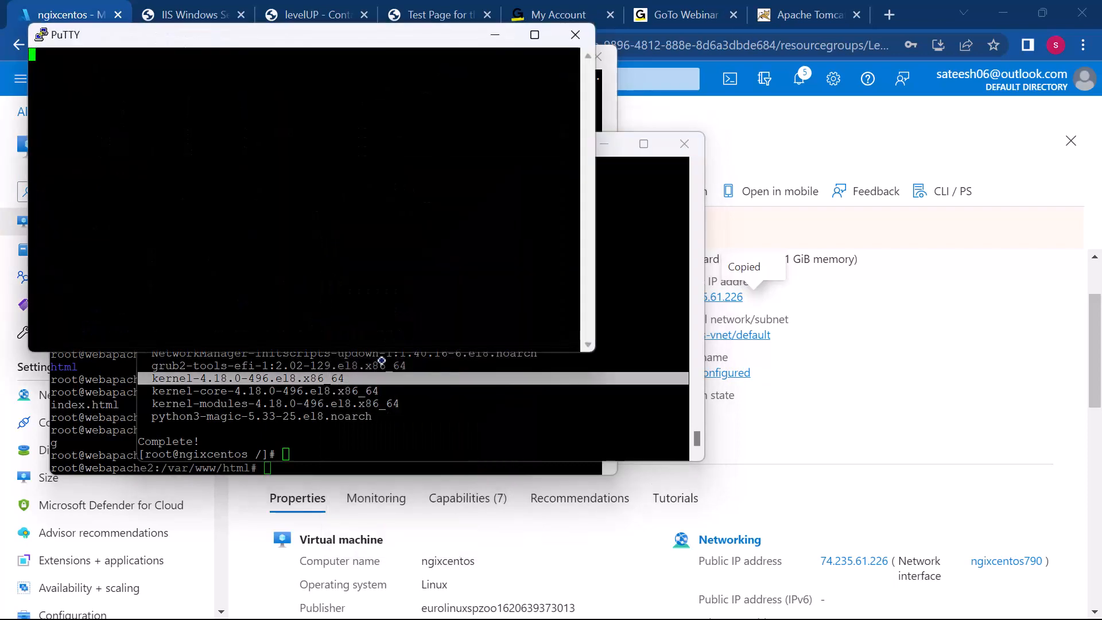
pyautogui.moveTo(345, 32); pyautogui.dragTo(507, 116)
# Step: Log in to the duplicated session with the administrator username and account password
pyautogui.write('sateesh')
pyautogui.press('Return')
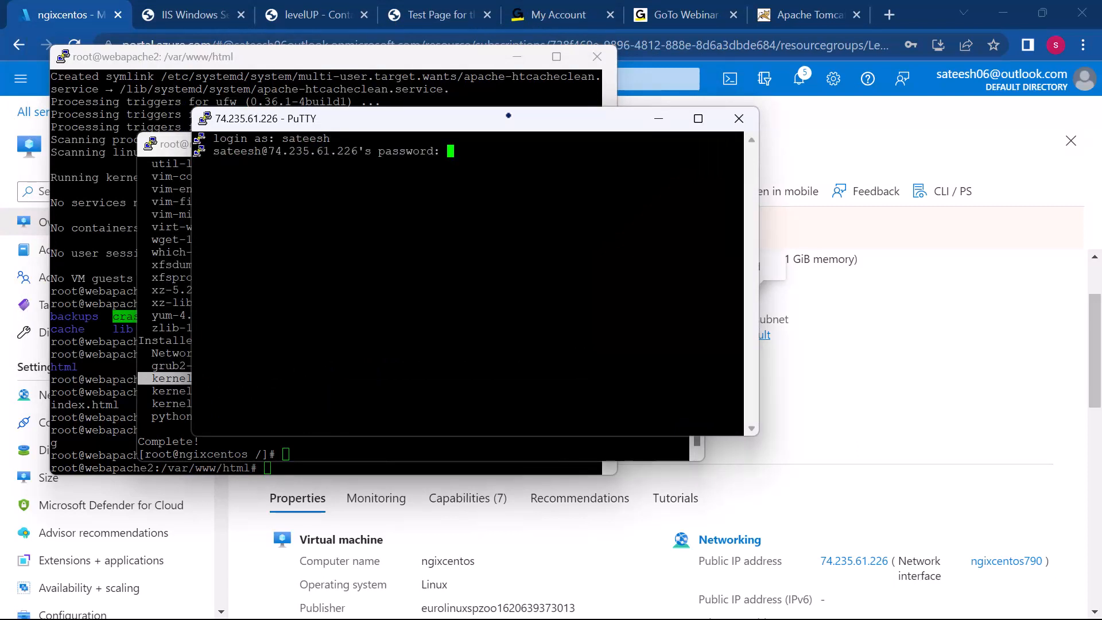
pyautogui.press('Return')
# Step: Switch to root with sudo su in the duplicated session and change to the / directory
pyautogui.write('sudo su')
pyautogui.press('Return')
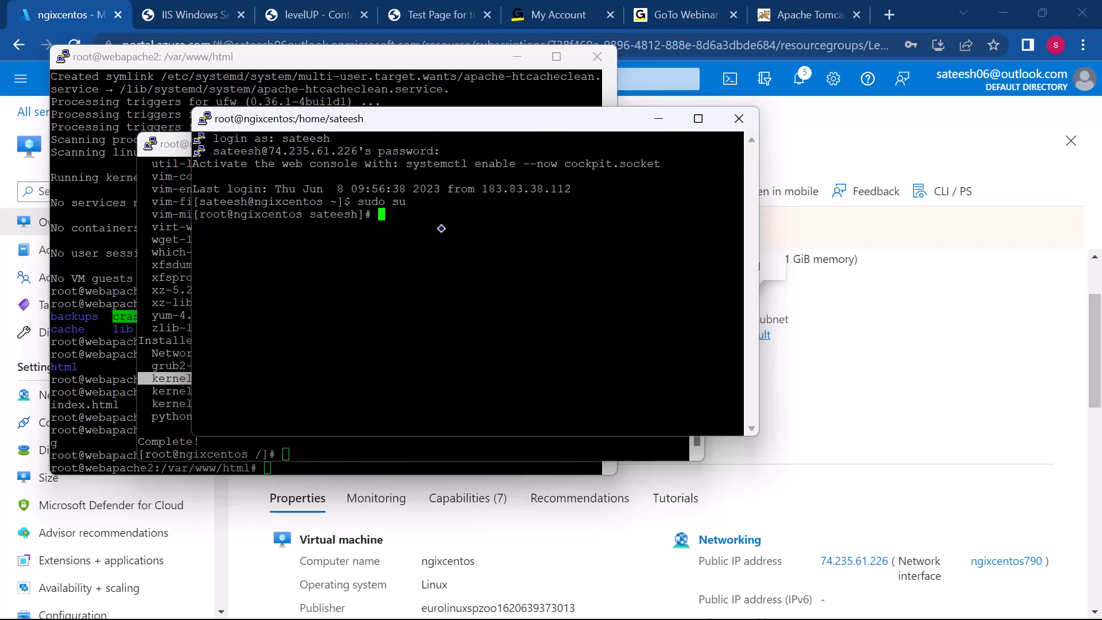
pyautogui.write('cd /')
pyautogui.press('Return')
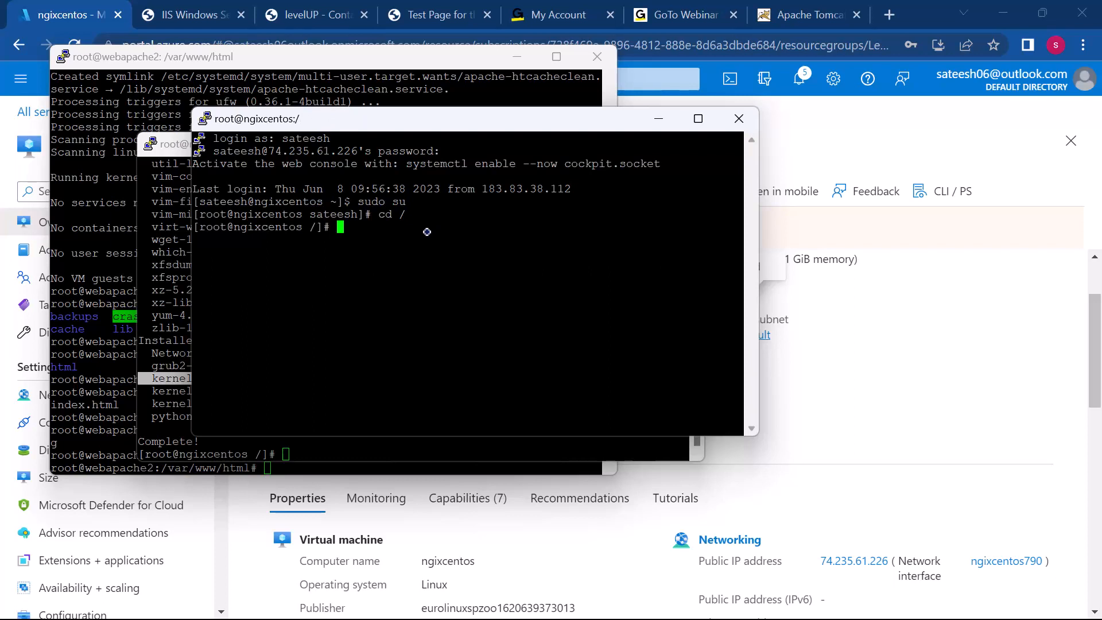
# Step: Install Nginx on ngixcentos with sudo yum install nginx, accepting the transaction with y
pyautogui.write('sudo yum instqll')
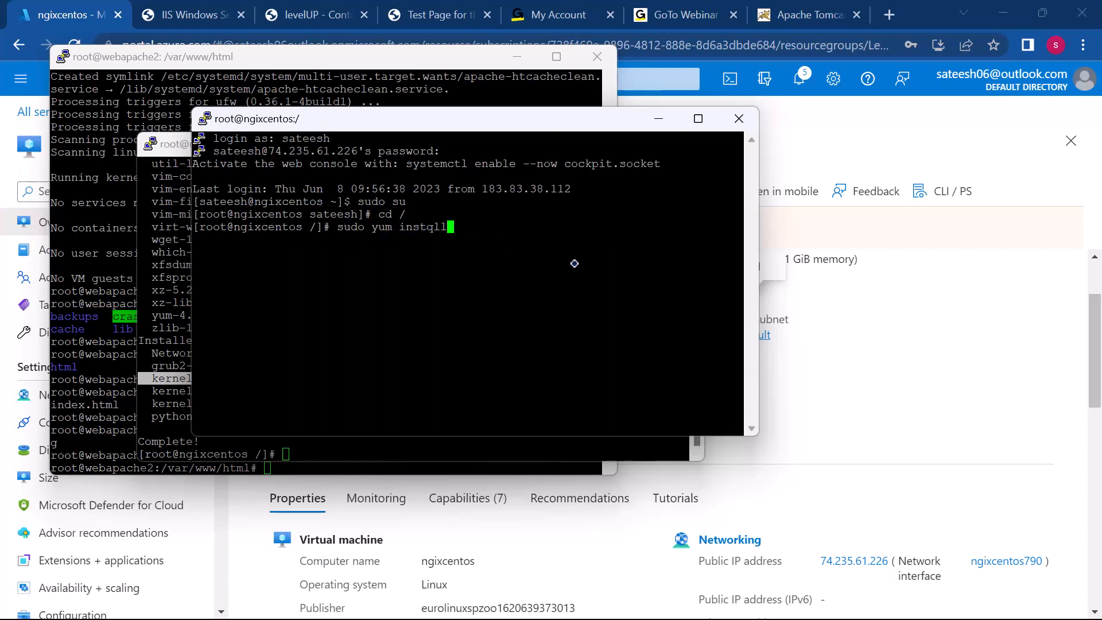
pyautogui.press('BackSpace')
pyautogui.press('BackSpace')
pyautogui.press('BackSpace')
pyautogui.write('all nginx')
pyautogui.press('Return')
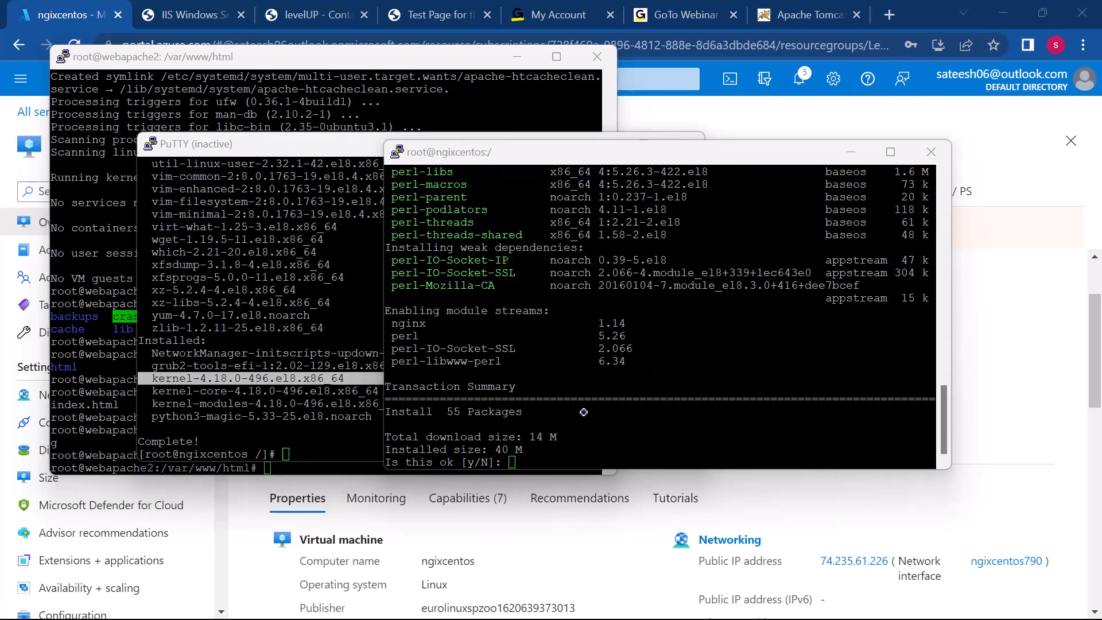
pyautogui.click(579, 436)
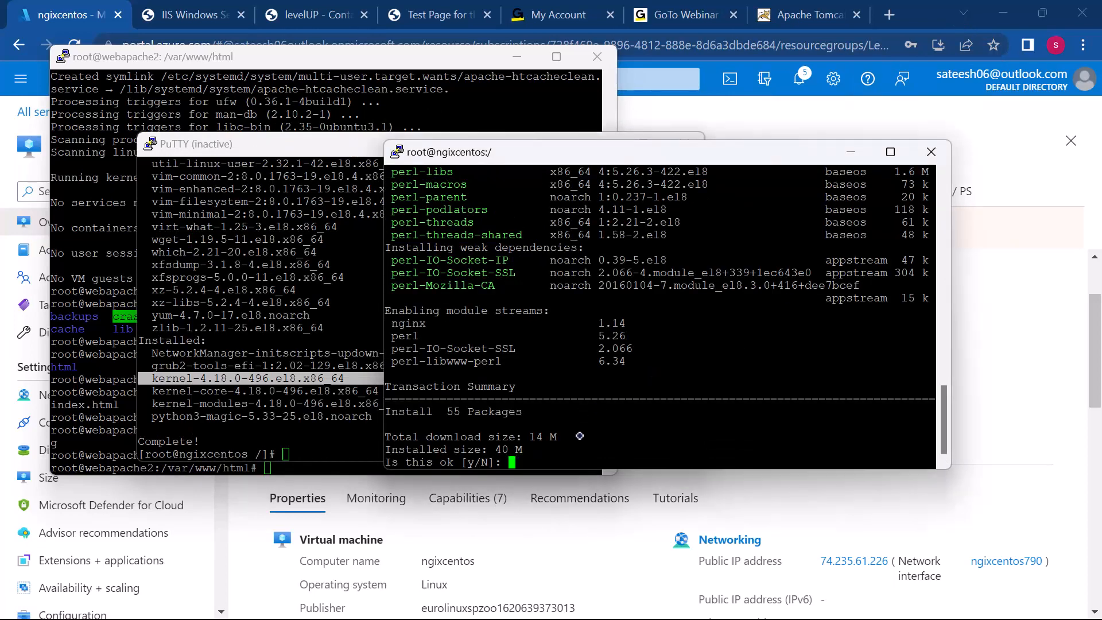
pyautogui.write('y')
pyautogui.press('Return')
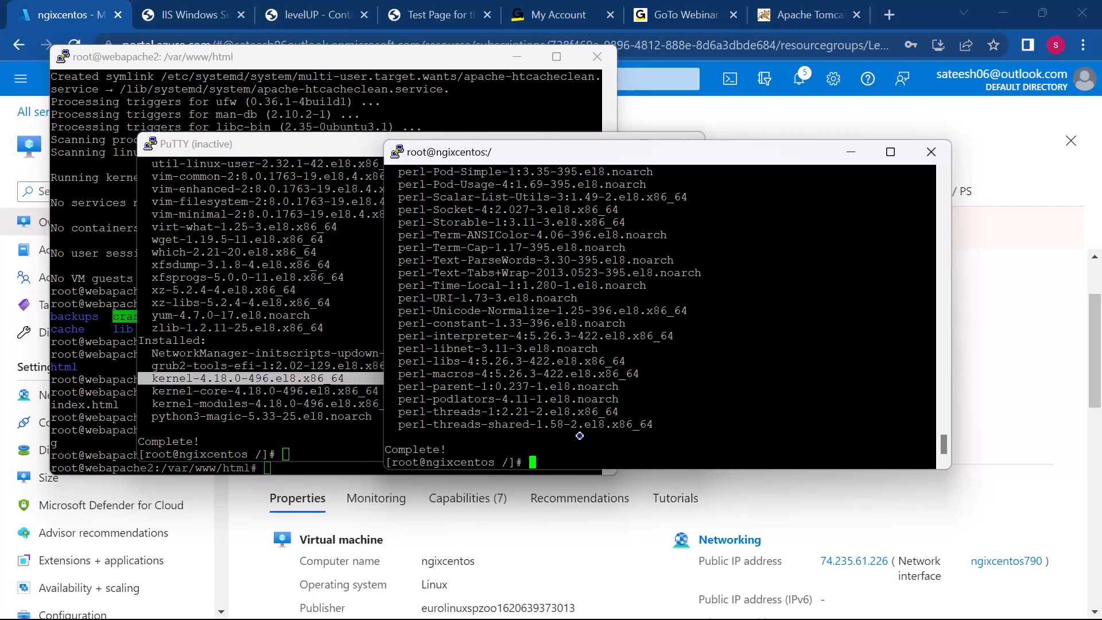
# Step: Start the Nginx service on ngixcentos with sudo systemctl start nginx
pyautogui.write('sudo system')
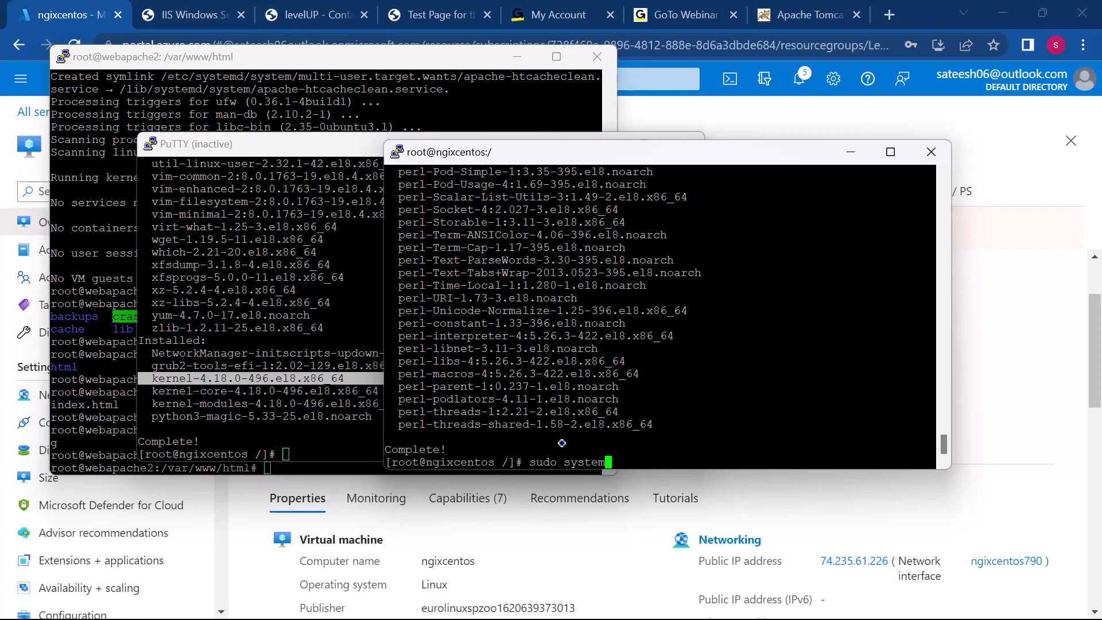
pyautogui.write('ctl start nginx')
pyautogui.press('Return')
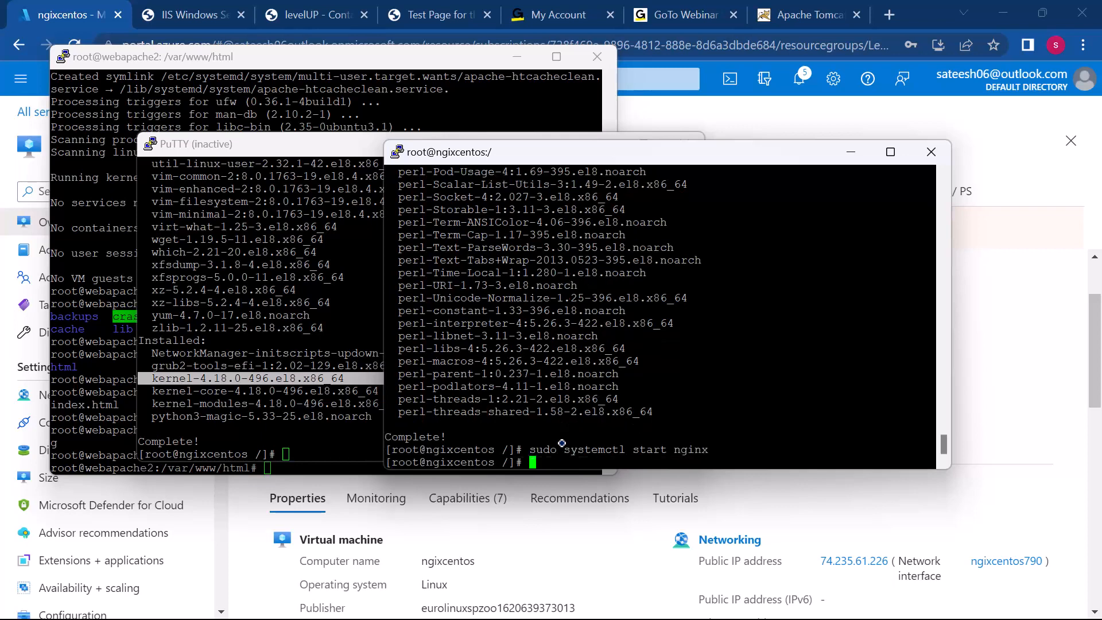
# Step: Enable the Nginx service at boot with sudo systemctl enable nginx
pyautogui.press('Up')
pyautogui.press('Left')
pyautogui.press('Left')
pyautogui.press('Left')
pyautogui.press('Left')
pyautogui.press('Left')
pyautogui.press('Left')
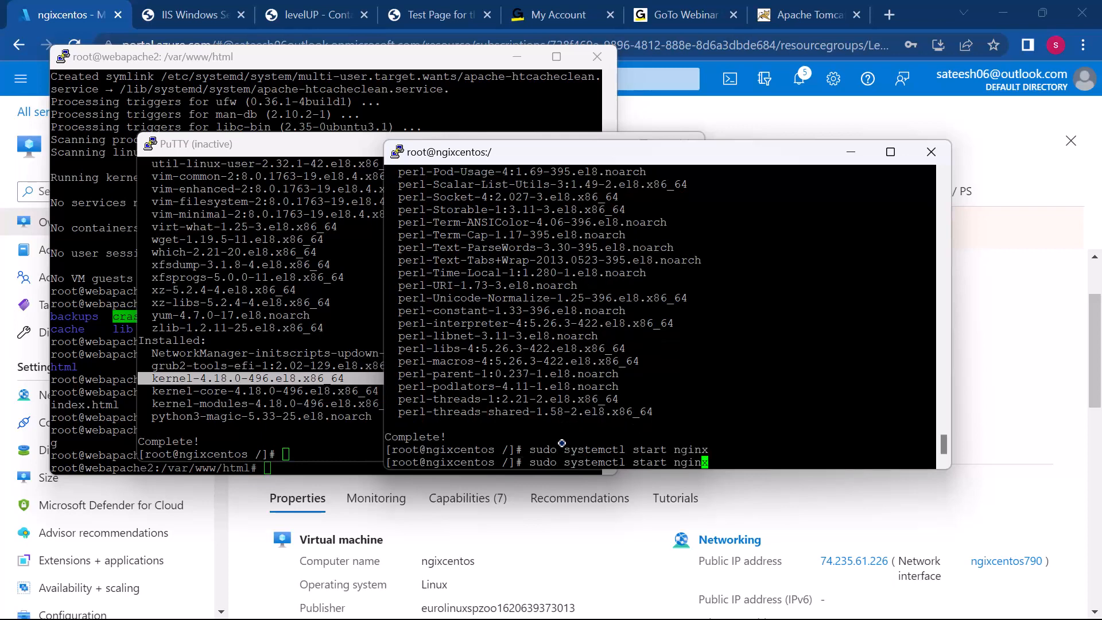
pyautogui.press('BackSpace')
pyautogui.press('BackSpace')
pyautogui.press('BackSpace')
pyautogui.press('BackSpace')
pyautogui.press('BackSpace')
pyautogui.write('enable')
pyautogui.press('Return')
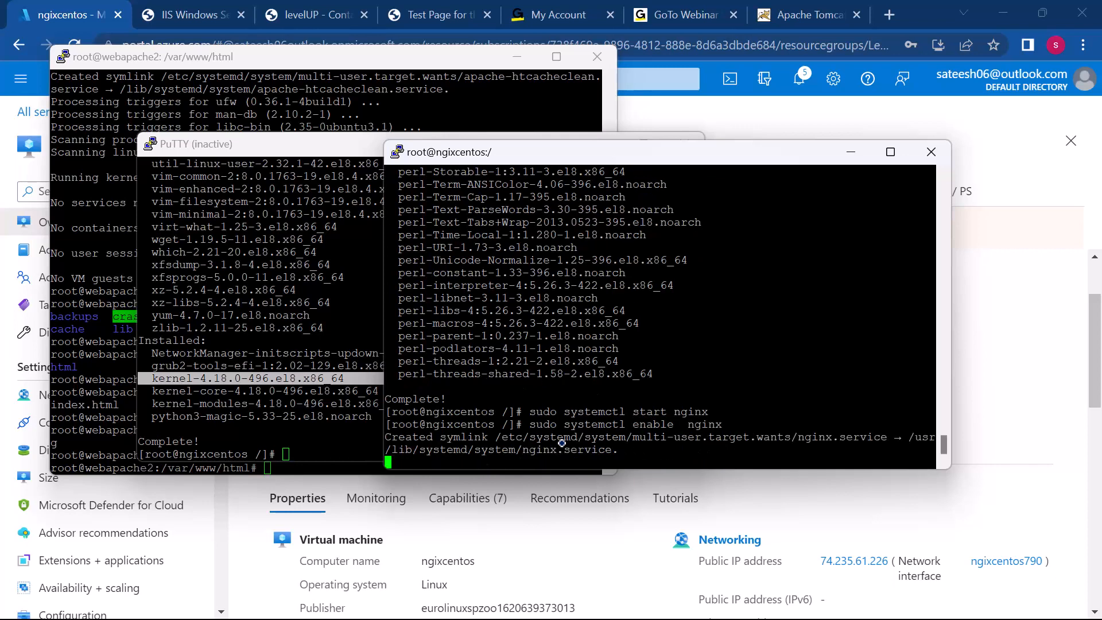
# Step: Check the Nginx service with sudo systemctl status nginx and return to the shell prompt
pyautogui.press('Up')
pyautogui.press('Left')
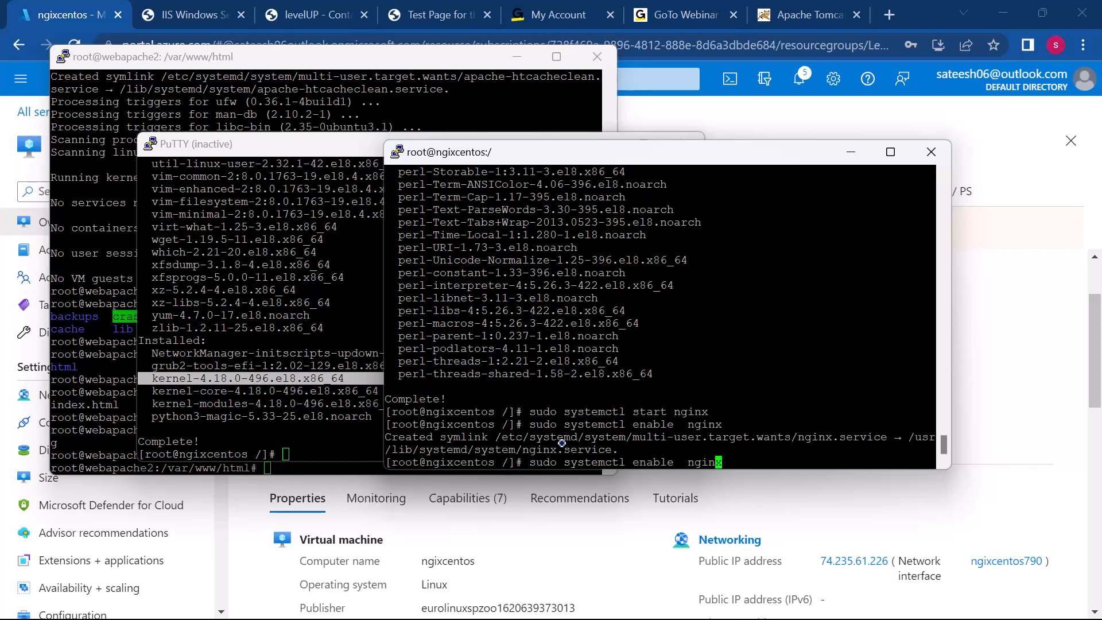
pyautogui.press('Left')
pyautogui.press('Left')
pyautogui.press('Left')
pyautogui.press('Left')
pyautogui.press('Left')
pyautogui.press('Left')
pyautogui.press('Left')
pyautogui.press('Left')
pyautogui.press('Right')
pyautogui.press('Right')
pyautogui.press('BackSpace')
pyautogui.press('BackSpace')
pyautogui.press('BackSpace')
pyautogui.press('BackSpace')
pyautogui.press('BackSpace')
pyautogui.press('BackSpace')
pyautogui.press('BackSpace')
pyautogui.write('status')
pyautogui.press('Return')
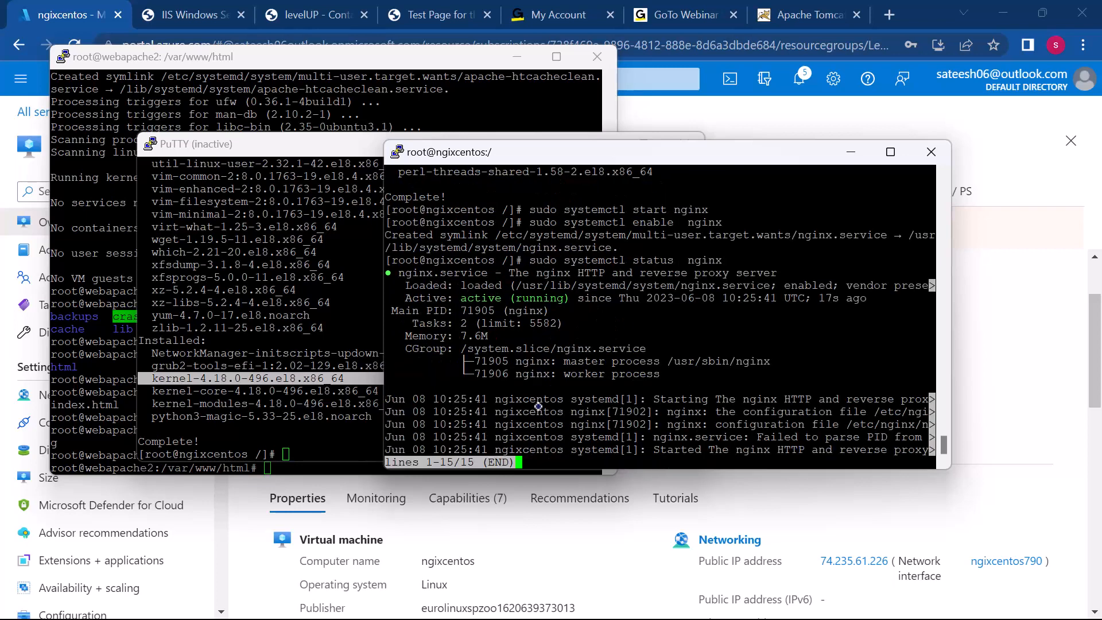
pyautogui.press('q')
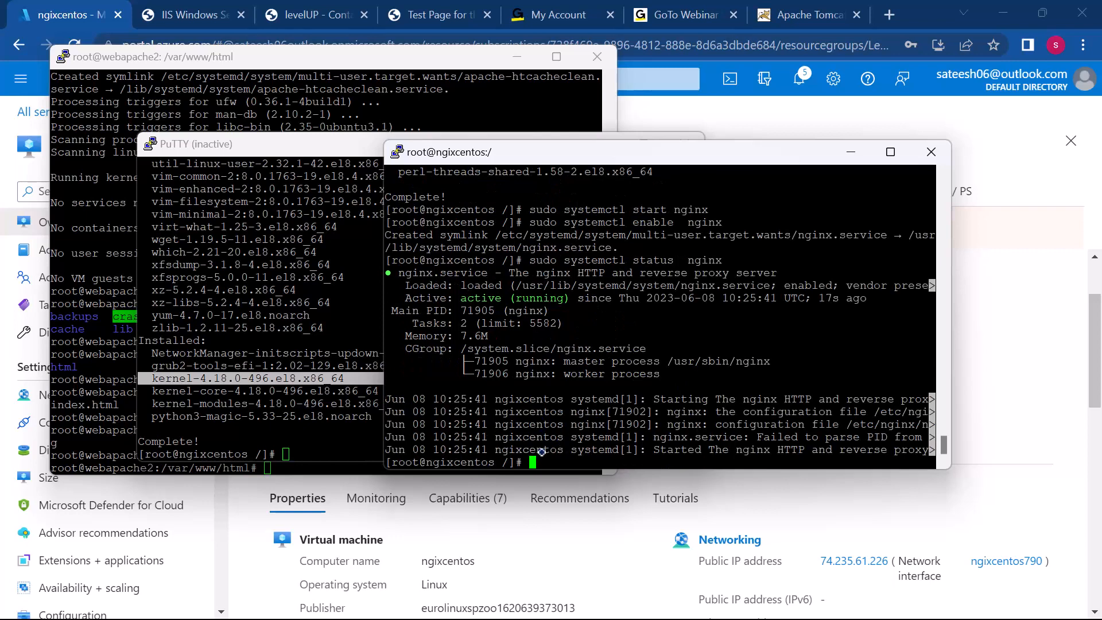
# Step: Copy the ngixcentos VM's public IP address from the Azure portal and load 74.235.61.226 in a new browser tab
pyautogui.click(976, 367)
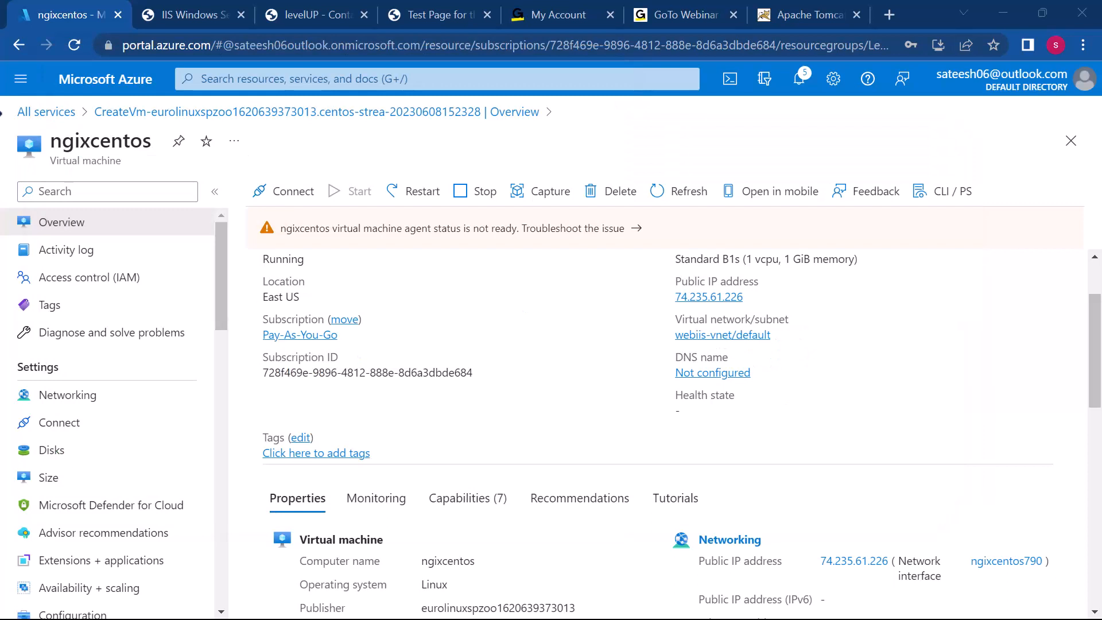
pyautogui.click(753, 296)
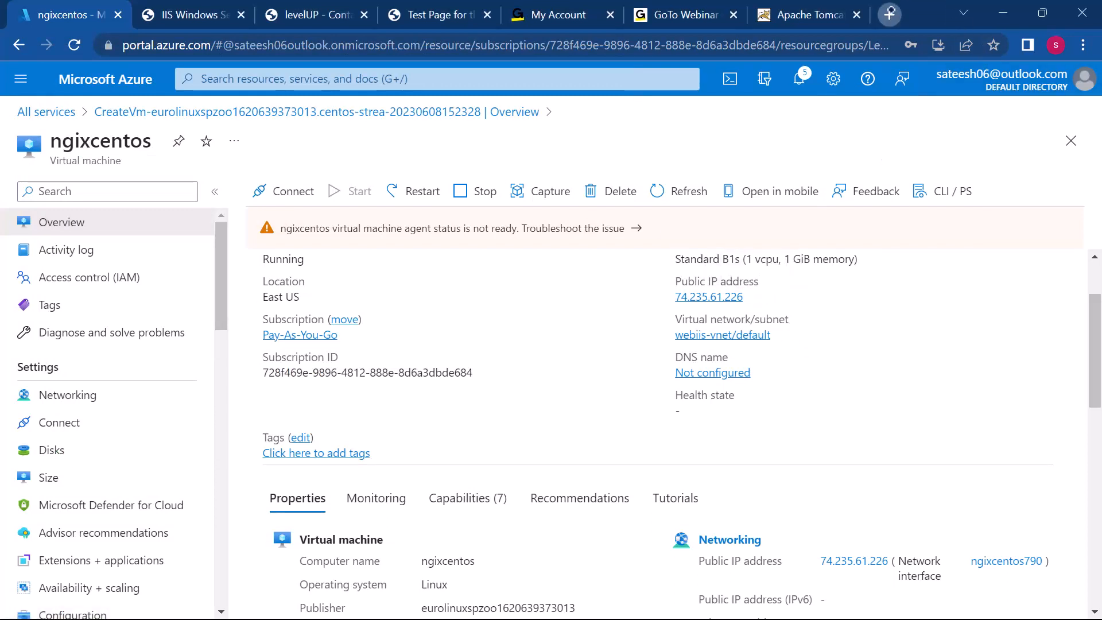
pyautogui.click(890, 12)
pyautogui.hotkey('ctrl', 'v')
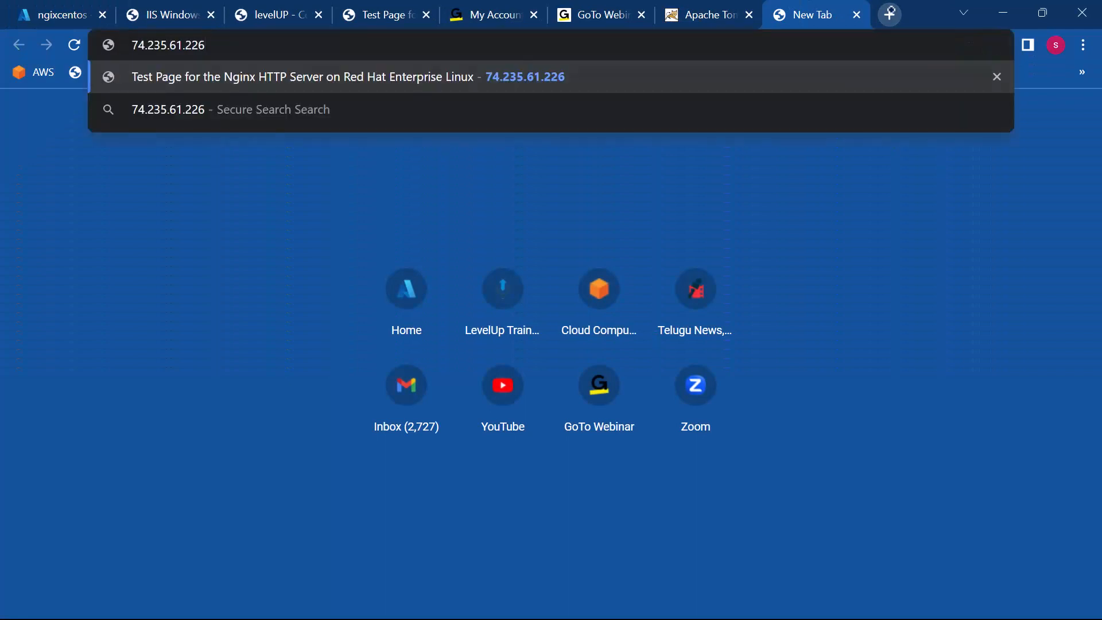
pyautogui.press('Return')
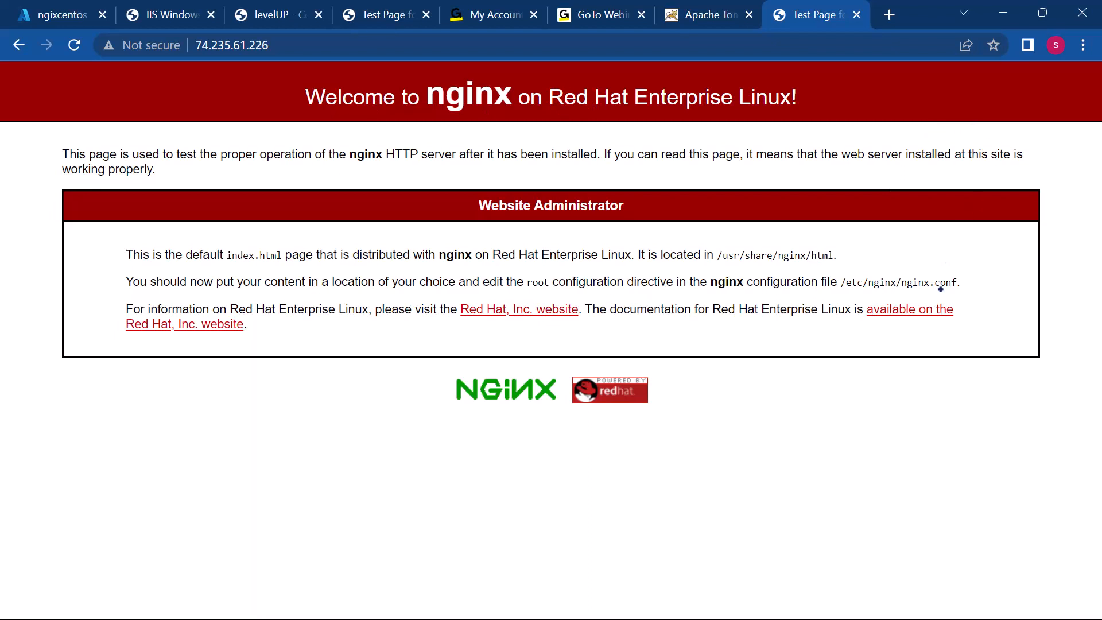
pyautogui.click(992, 141)
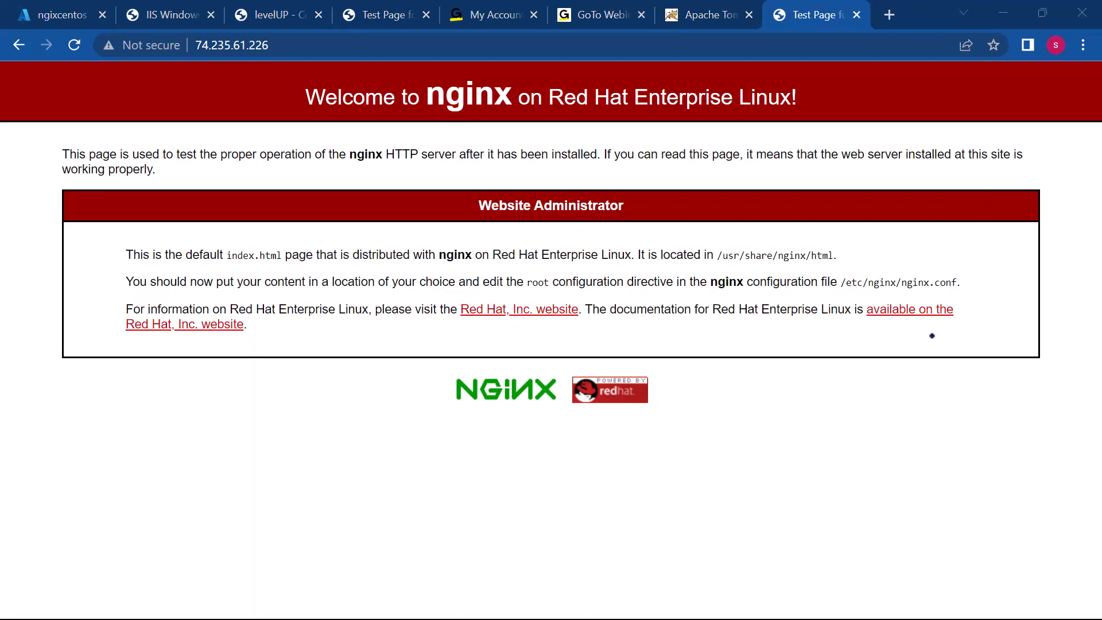
# Step: Switch to Sublime Text to review the Azure Class 1 Agenda, placing the cursor on the empty line 14
pyautogui.press('super')
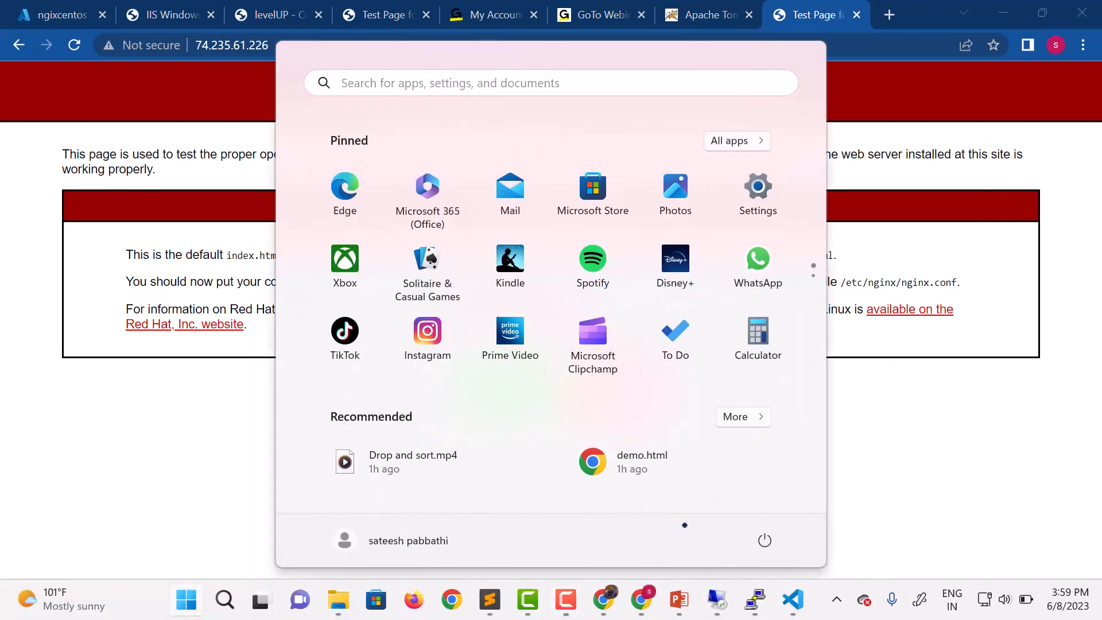
pyautogui.moveTo(490, 600)
pyautogui.click(483, 552)
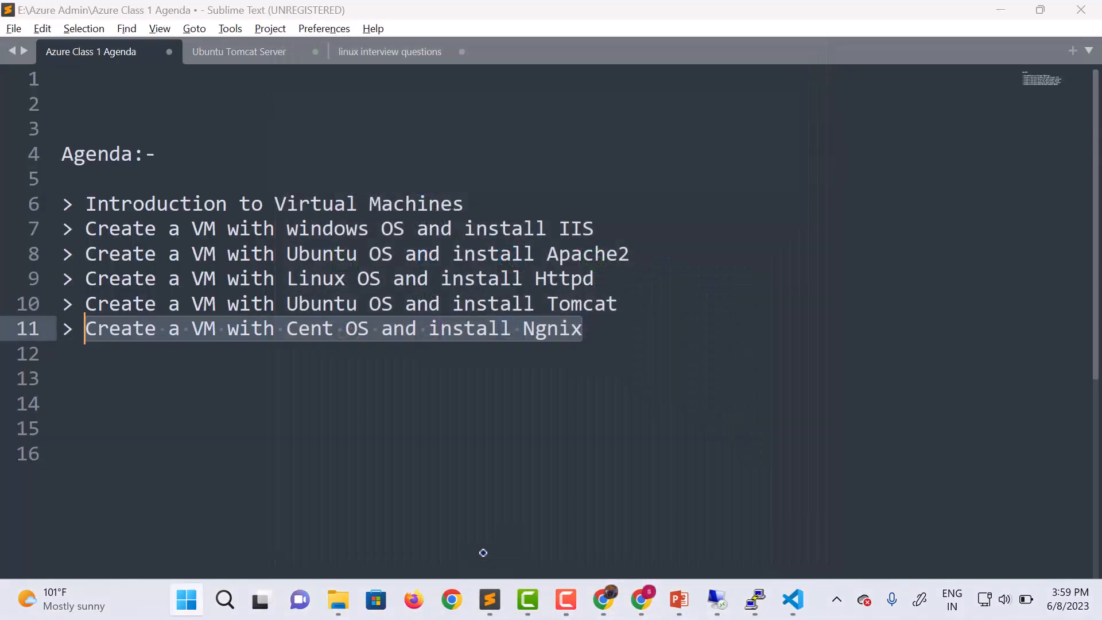
pyautogui.click(646, 427)
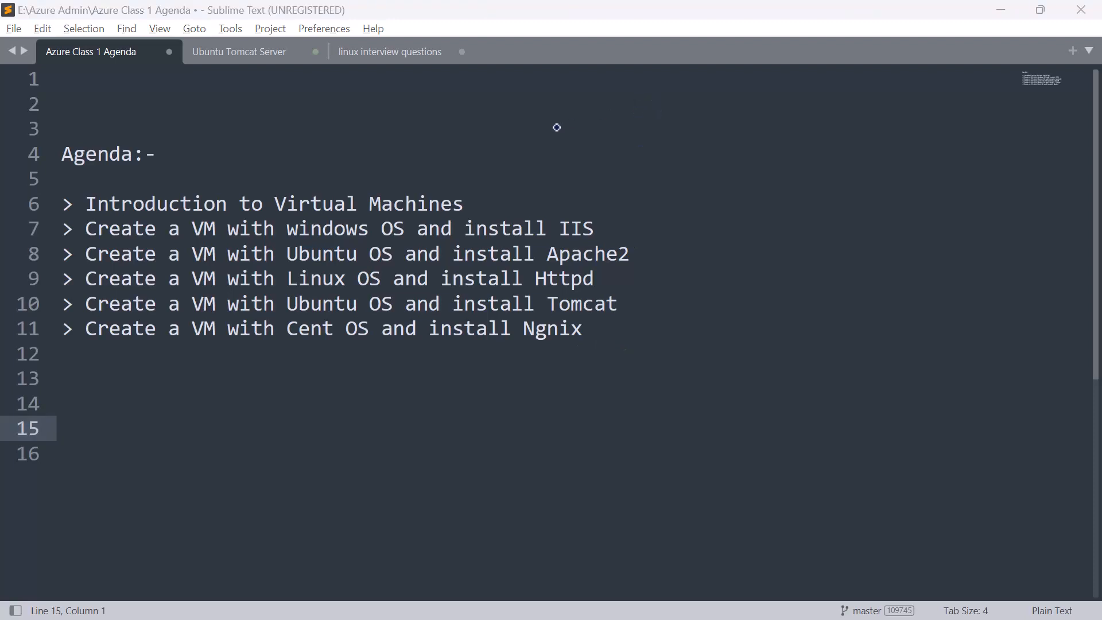
pyautogui.click(528, 403)
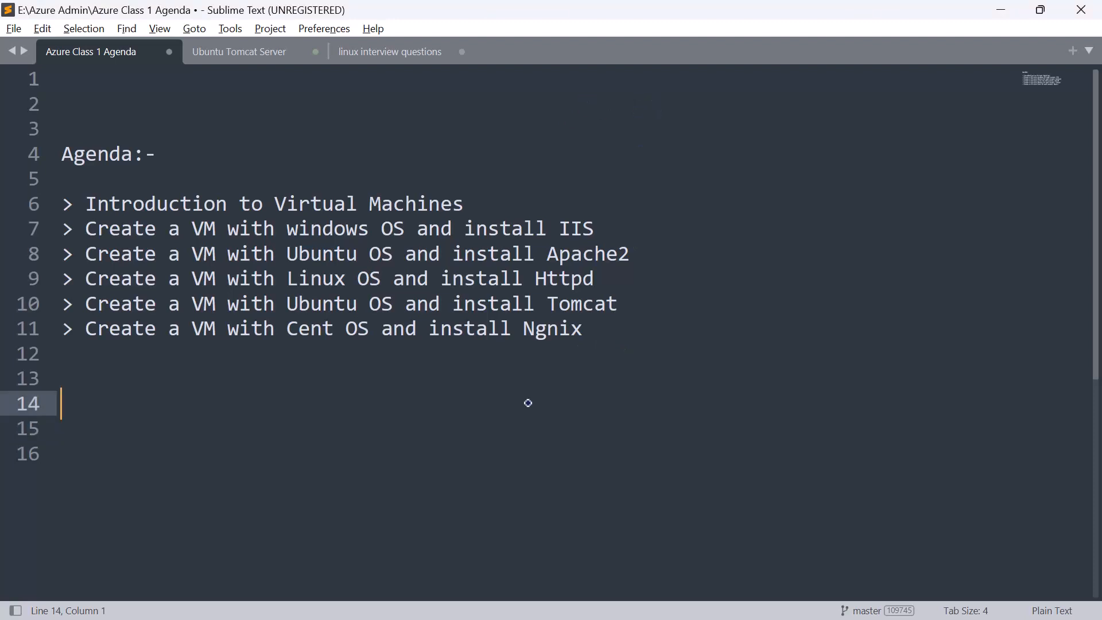